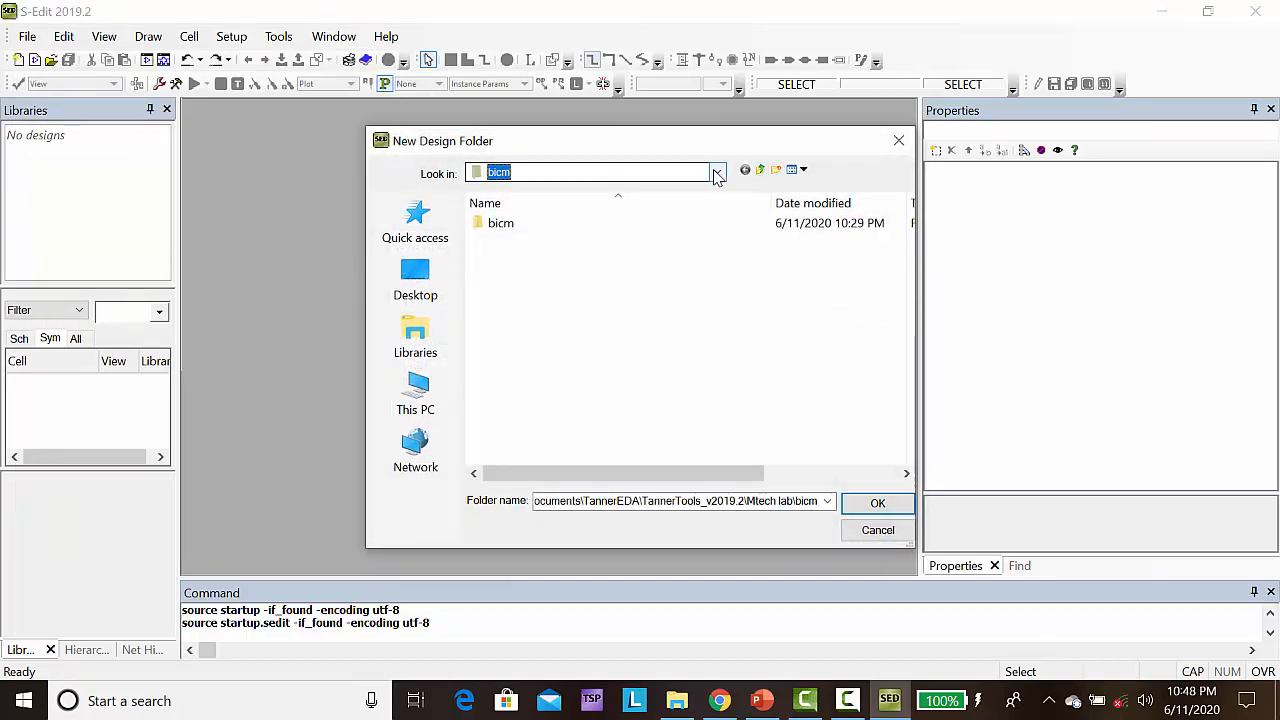
Create a folder named MYDOMINO inside Mtech lab and create the new library MYDOMINO in it
{"action": "left_click", "coordinate": [760, 171]}
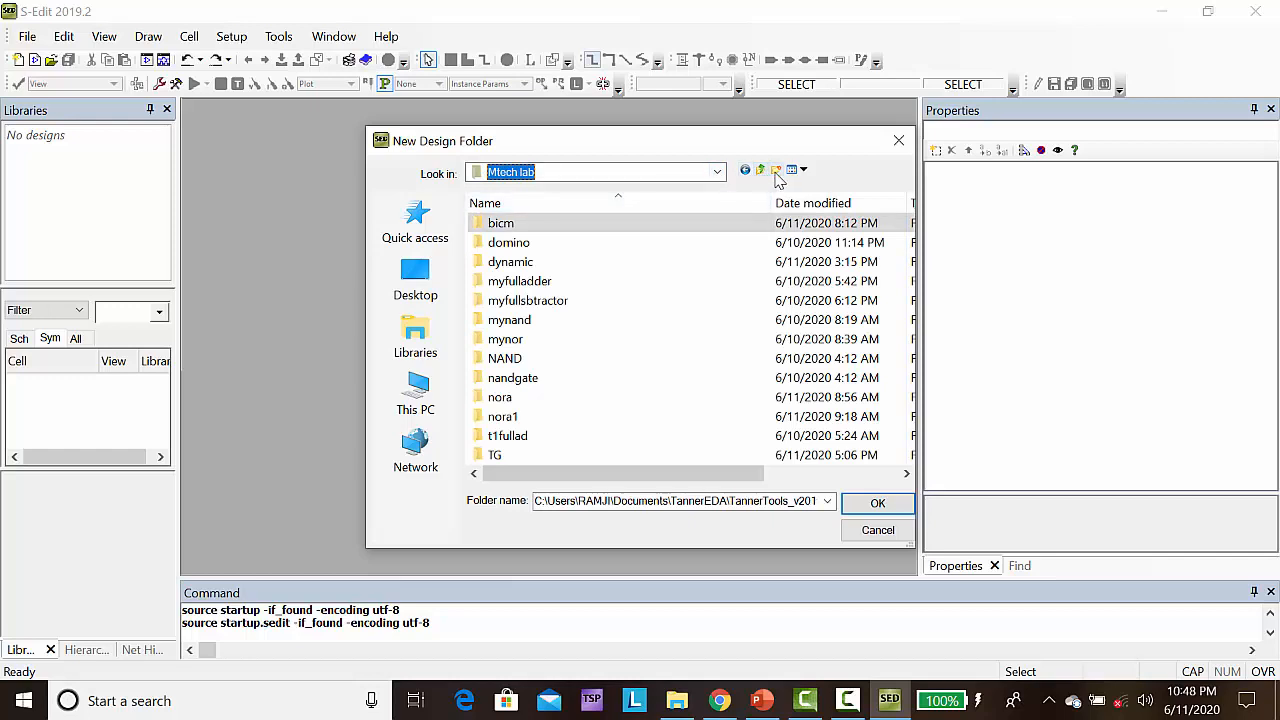
{"action": "left_click", "coordinate": [776, 171]}
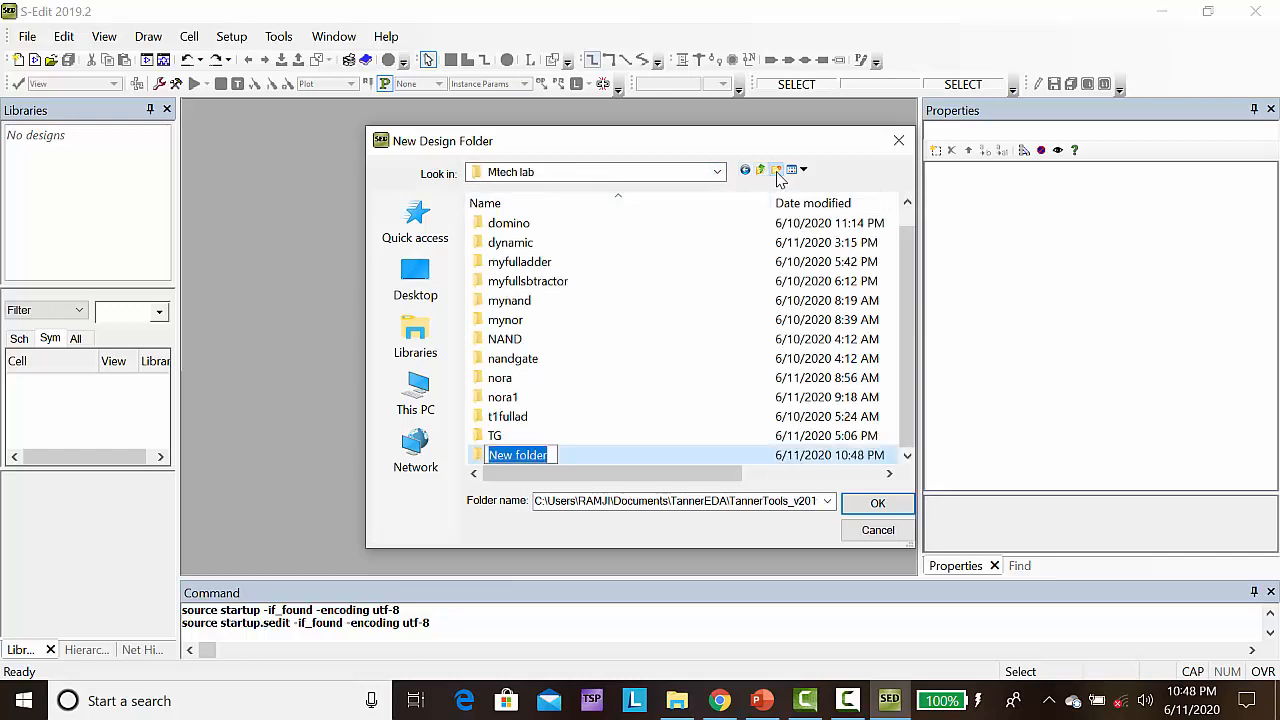
{"action": "type", "text": "MYDOMINO"}
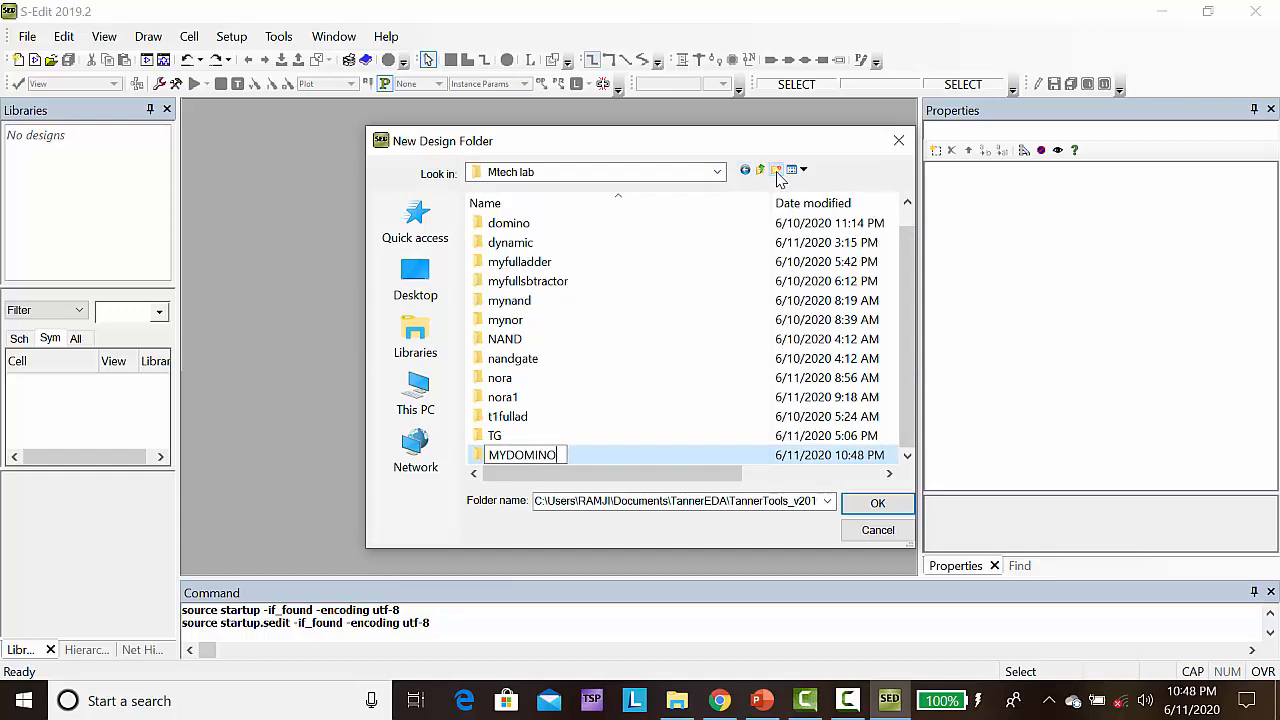
{"action": "left_click", "coordinate": [862, 508]}
{"action": "left_click", "coordinate": [877, 504]}
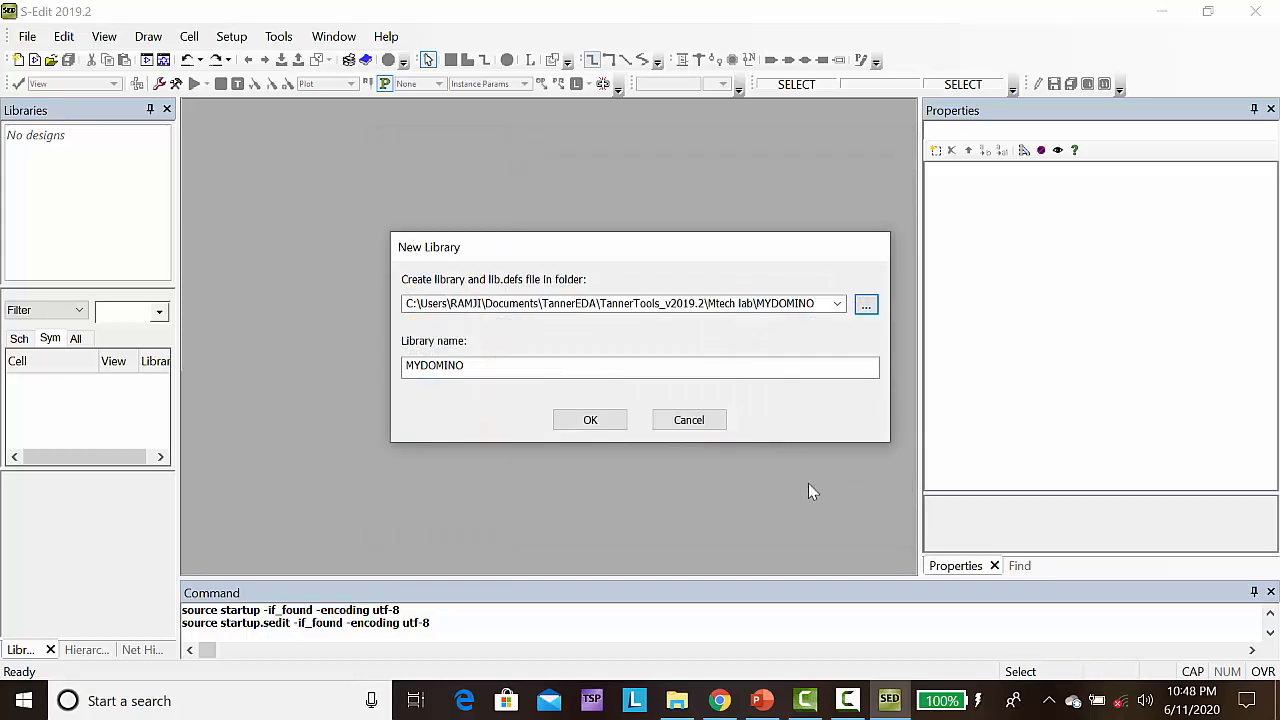
{"action": "left_click", "coordinate": [589, 421]}
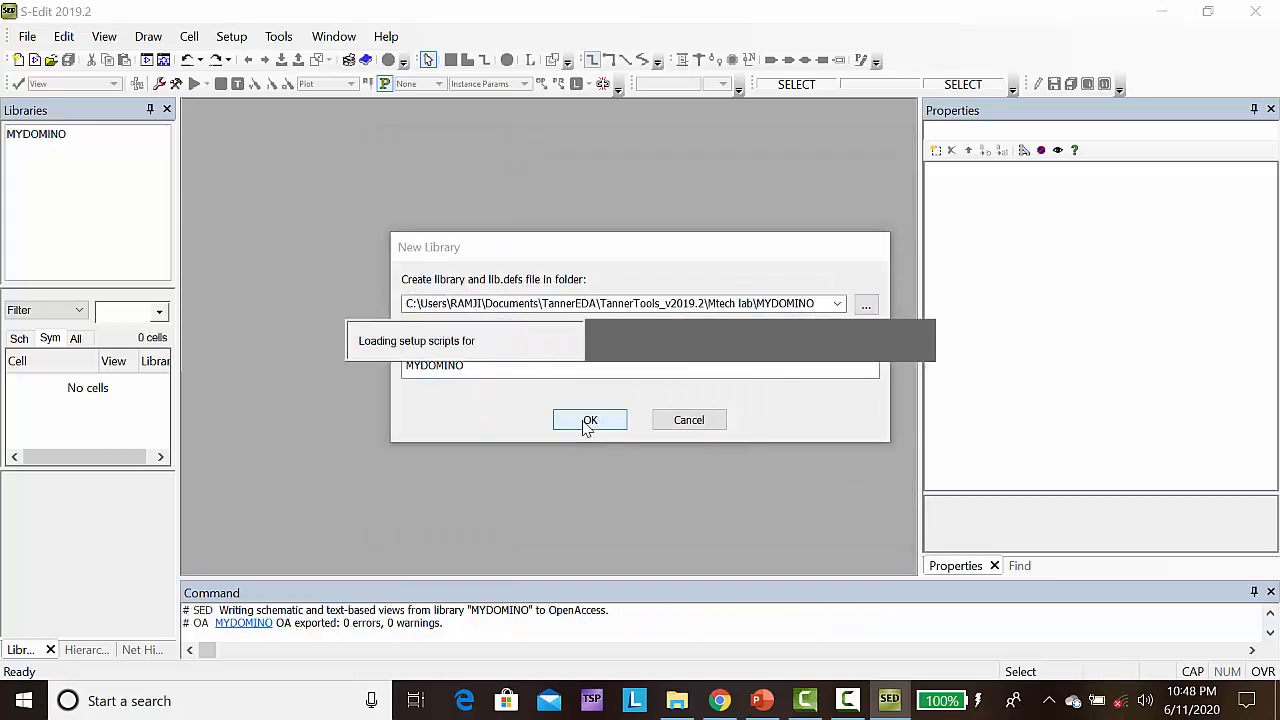
Add the Generic_250nm_Devices library from the Process\Generic_250nm folder to the MYDOMINO design
{"action": "left_click", "coordinate": [52, 135]}
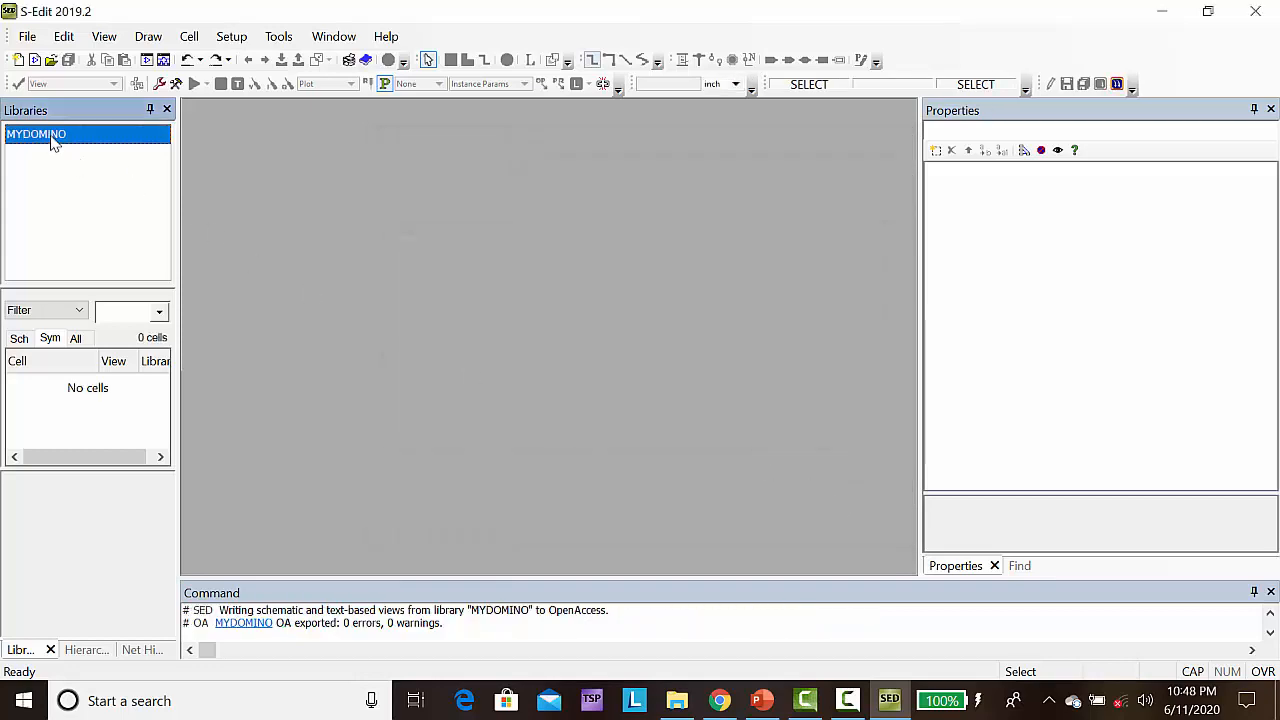
{"action": "right_click", "coordinate": [52, 135]}
{"action": "left_click", "coordinate": [112, 168]}
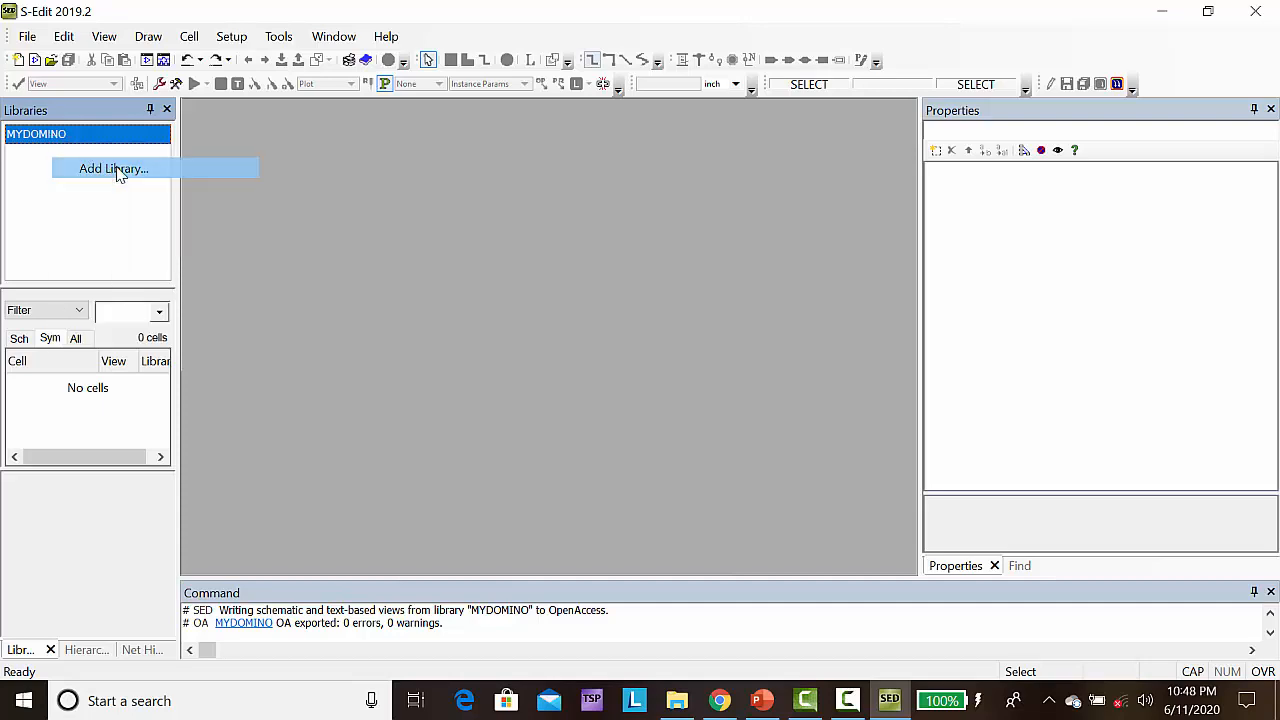
{"action": "left_click", "coordinate": [867, 310]}
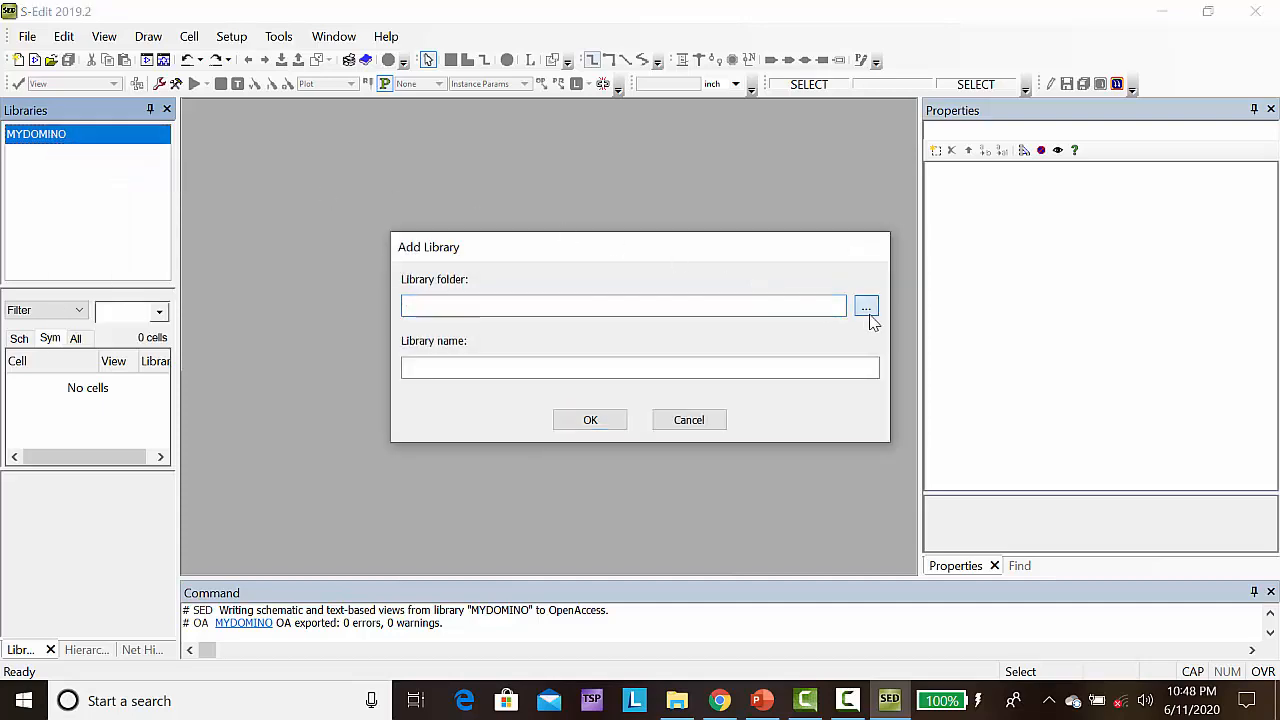
{"action": "left_click", "coordinate": [763, 170]}
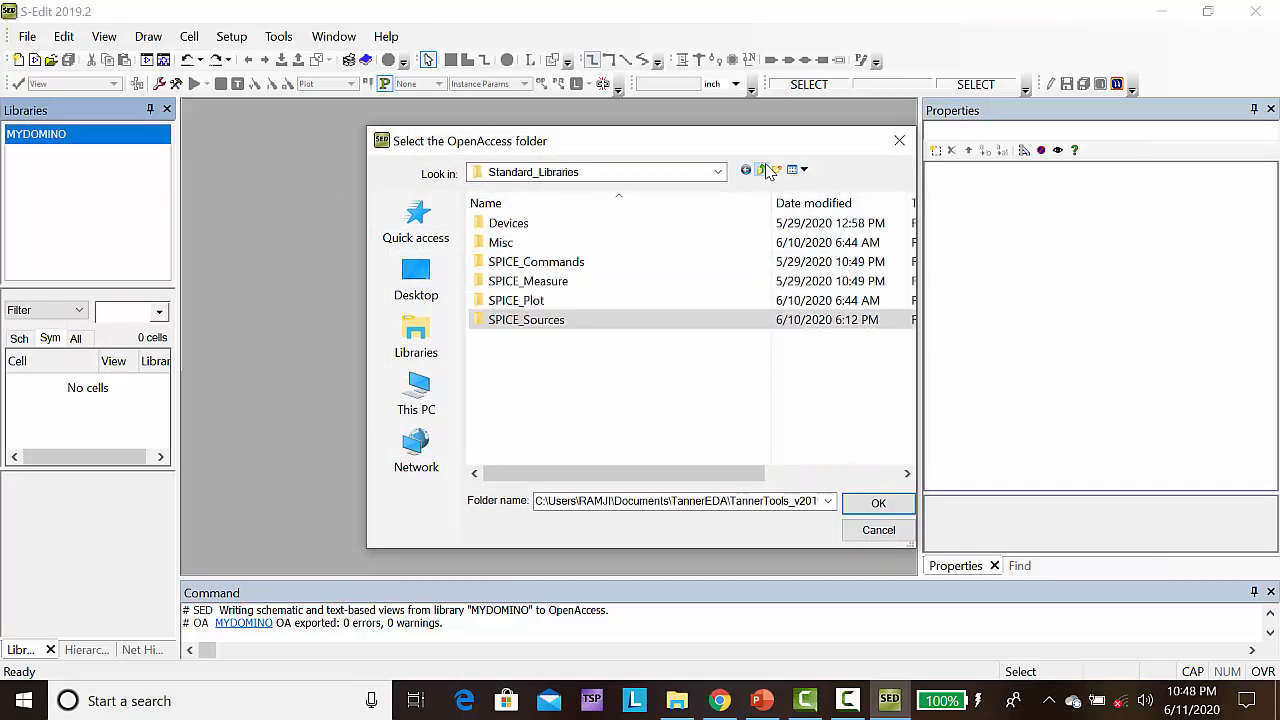
{"action": "left_click", "coordinate": [764, 171]}
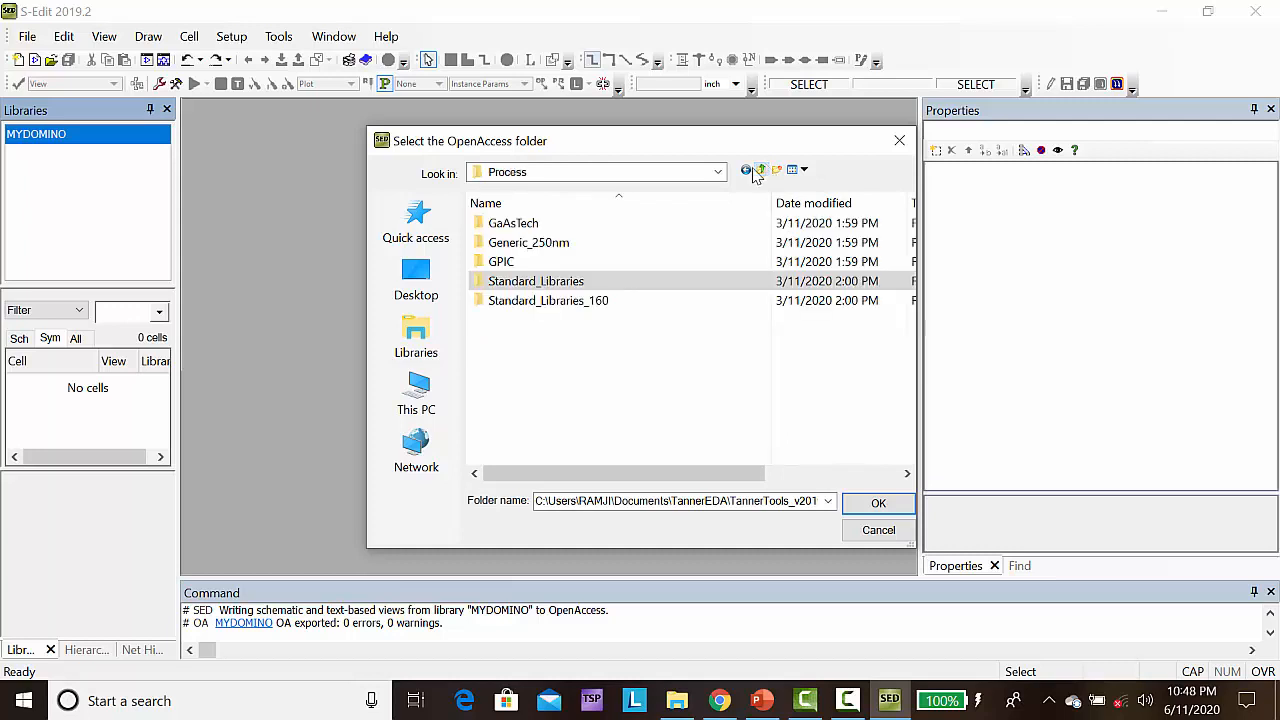
{"action": "left_click", "coordinate": [562, 245]}
{"action": "double_click", "coordinate": [562, 244]}
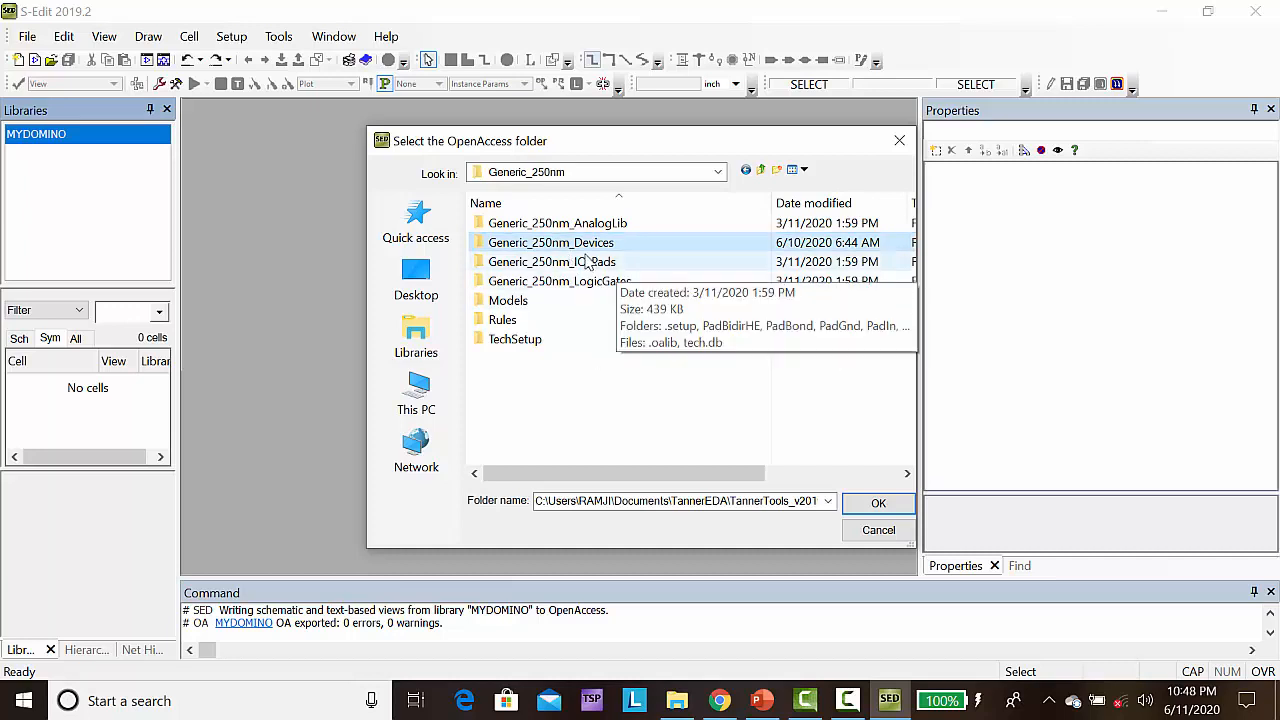
{"action": "left_click", "coordinate": [878, 504]}
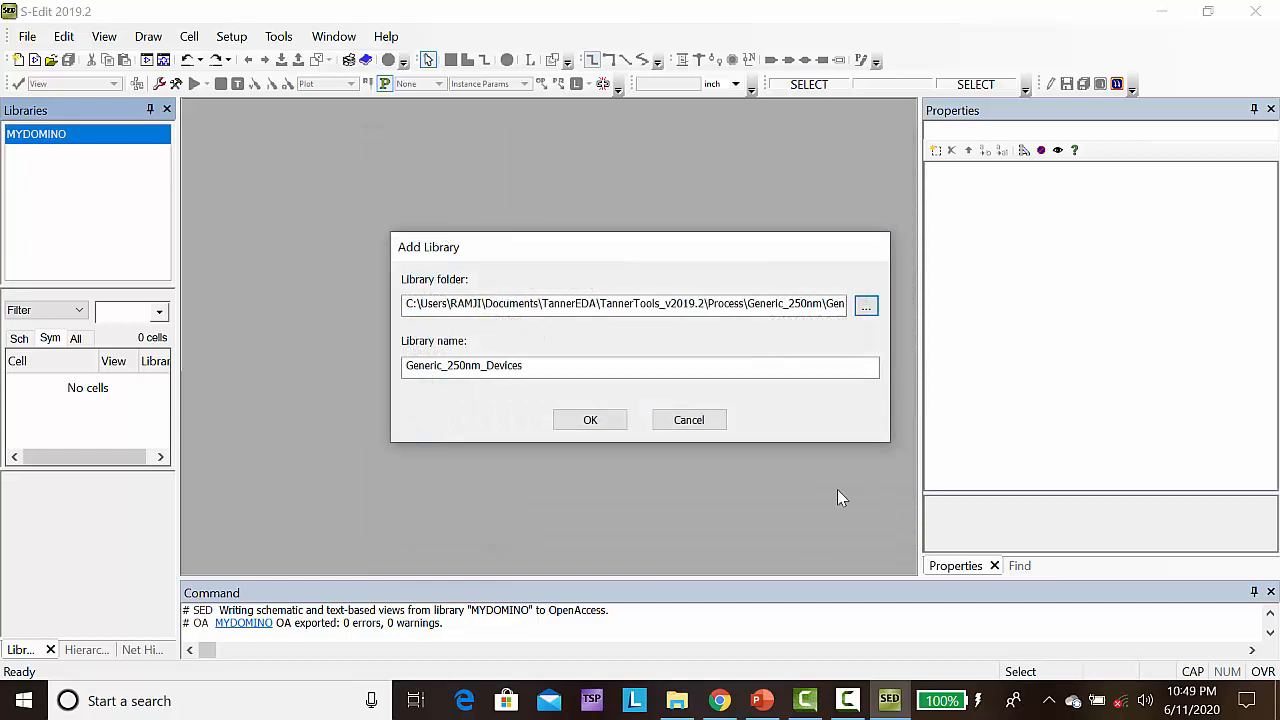
{"action": "left_click", "coordinate": [608, 422]}
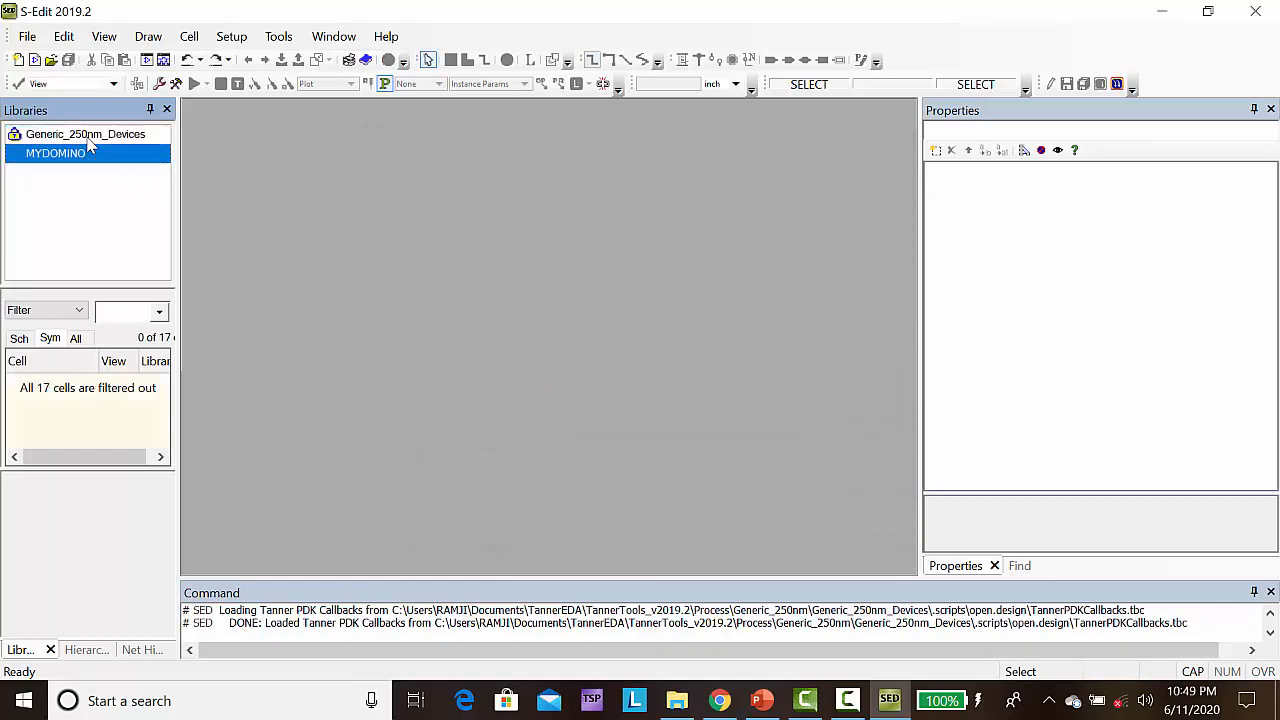
Add the Misc library from the Process\Standard_Libraries folder to the design
{"action": "right_click", "coordinate": [82, 155]}
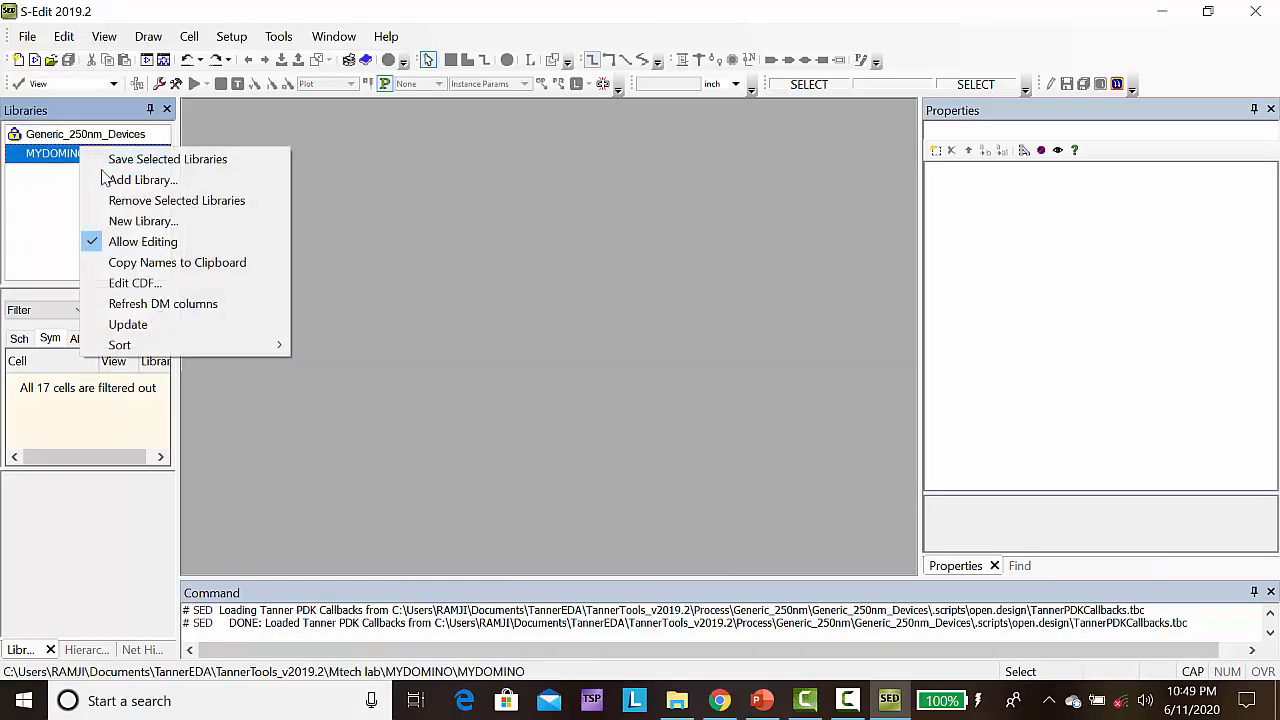
{"action": "left_click", "coordinate": [131, 180]}
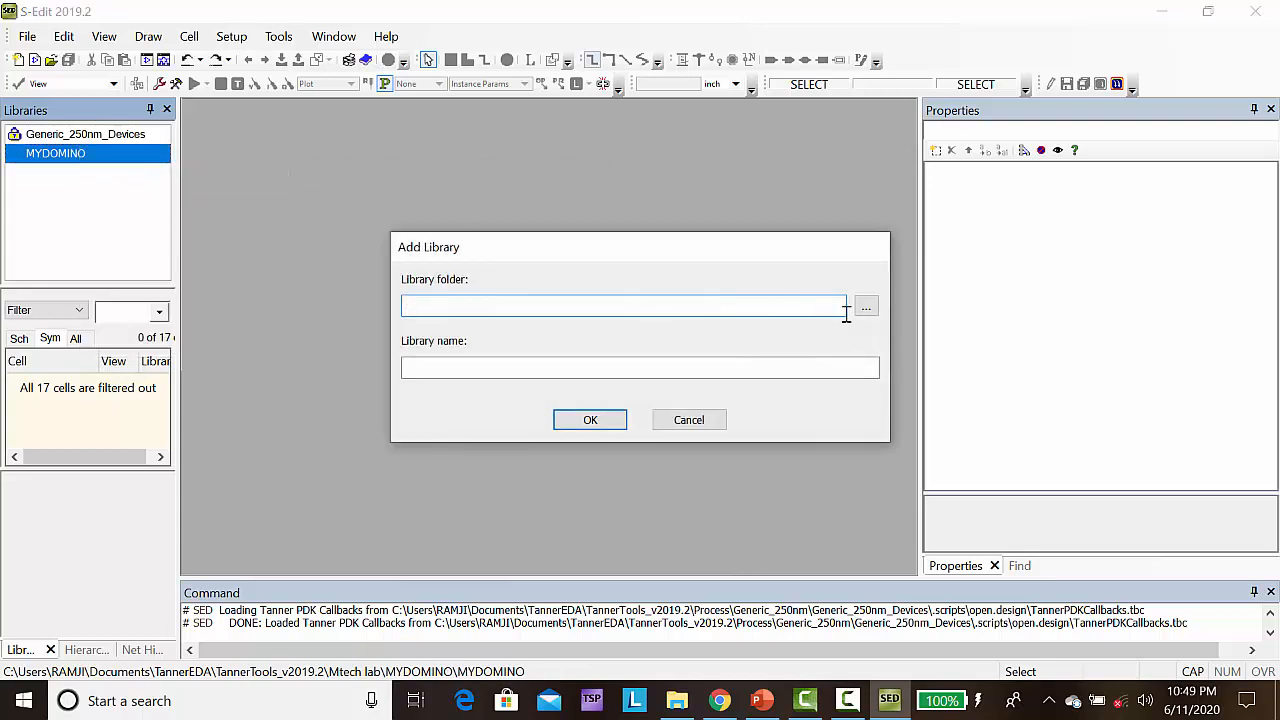
{"action": "left_click", "coordinate": [866, 307]}
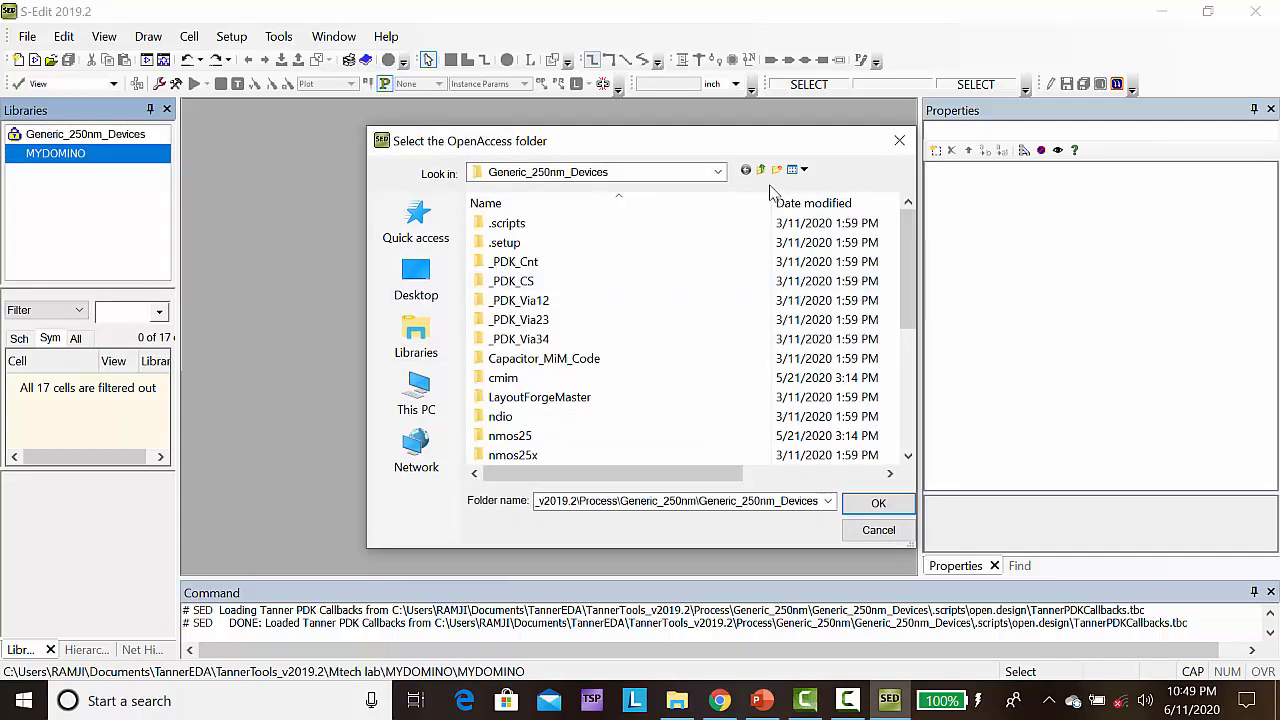
{"action": "left_click", "coordinate": [761, 171]}
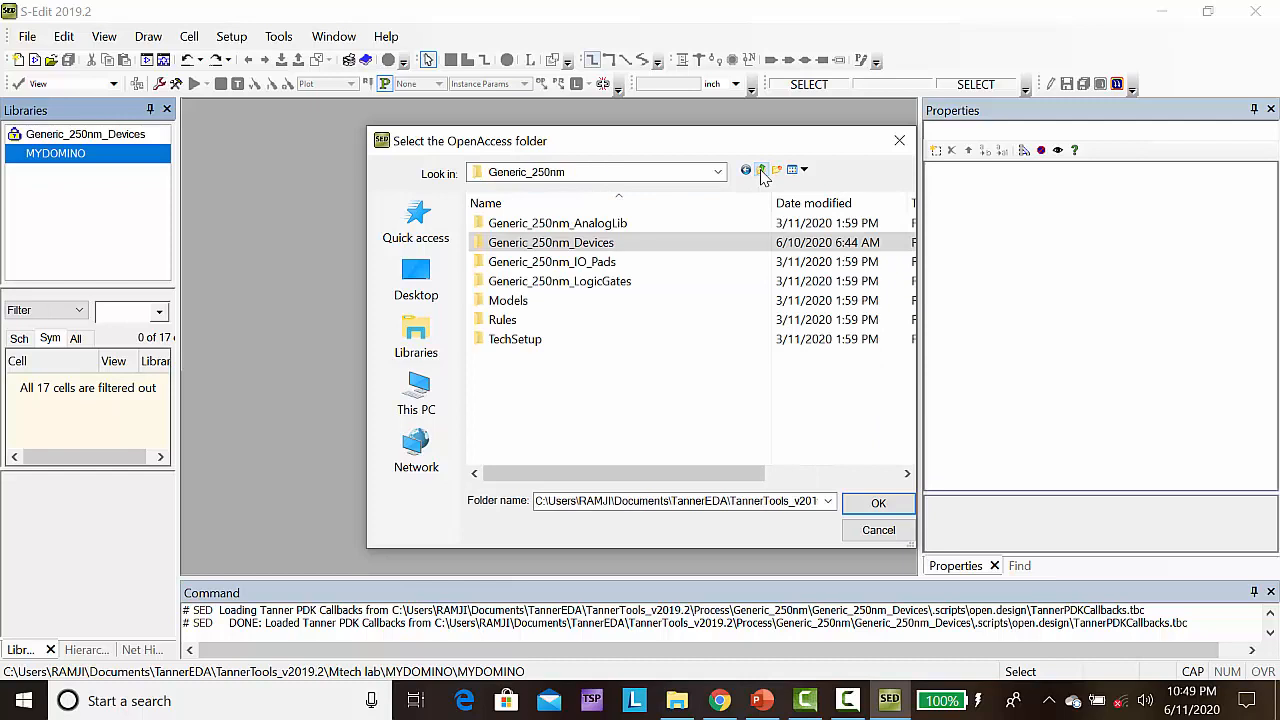
{"action": "left_click", "coordinate": [761, 171]}
{"action": "double_click", "coordinate": [518, 283]}
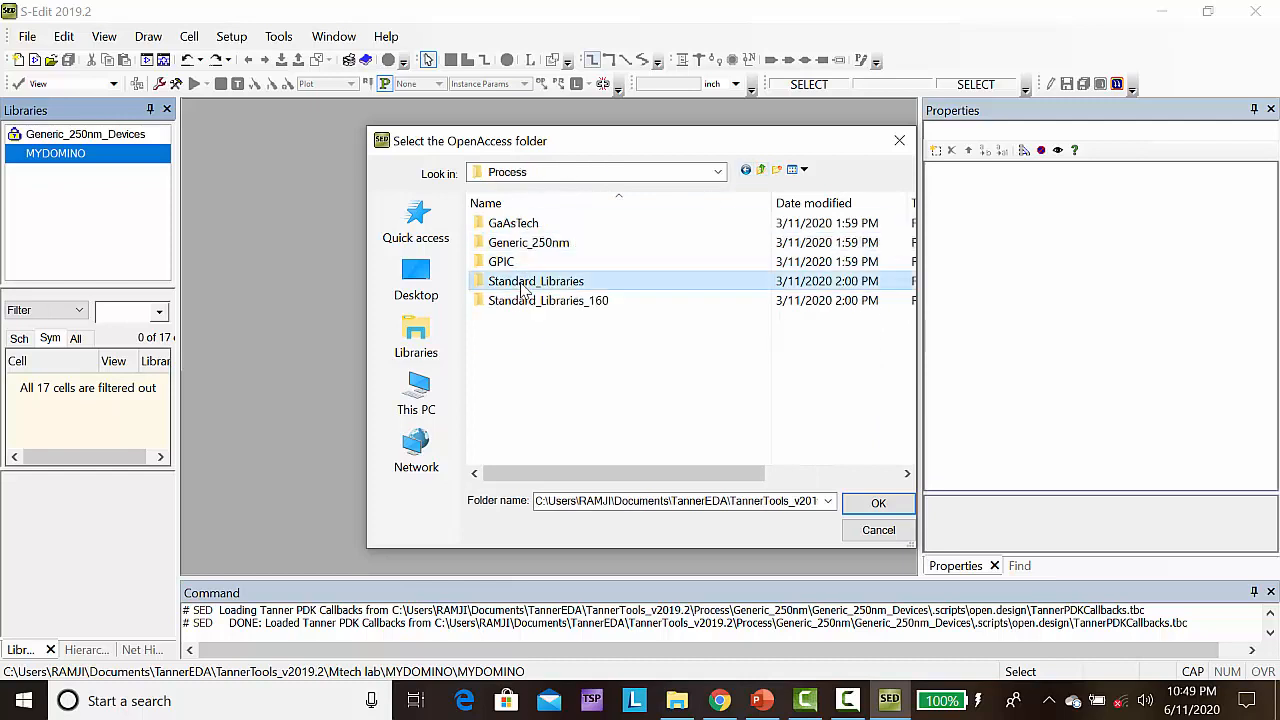
{"action": "left_click", "coordinate": [502, 243]}
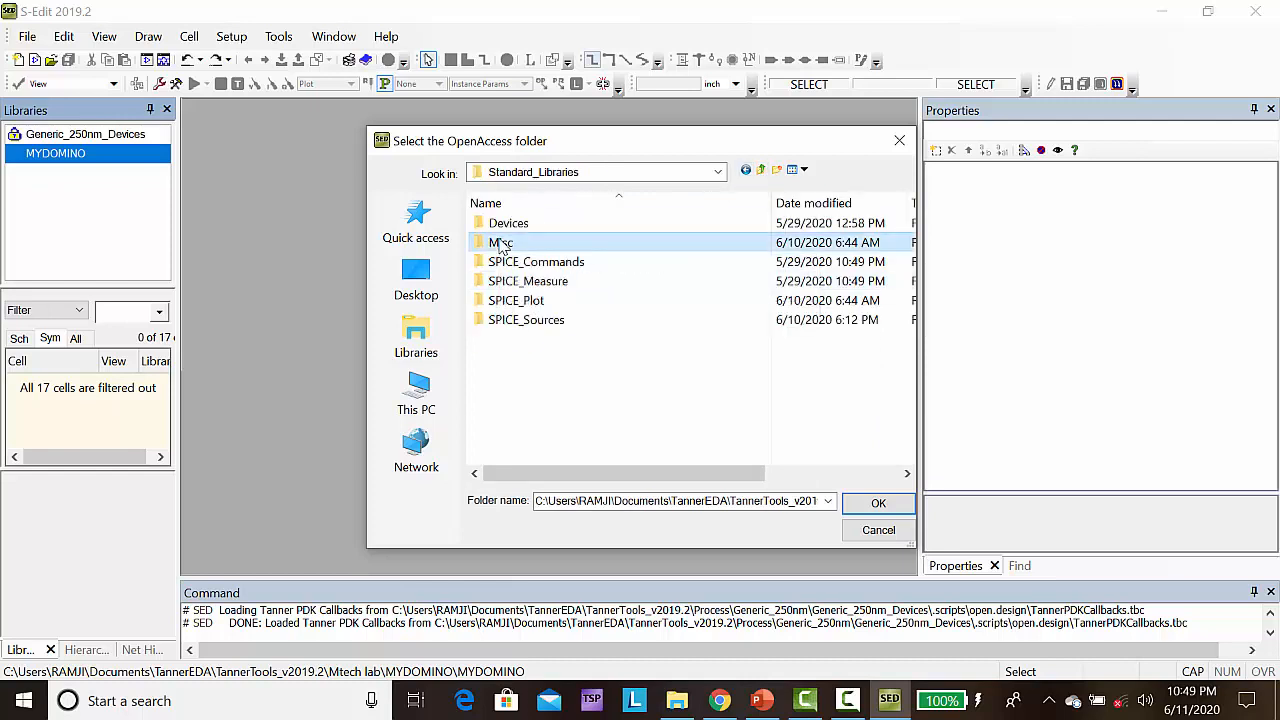
{"action": "left_click", "coordinate": [878, 503]}
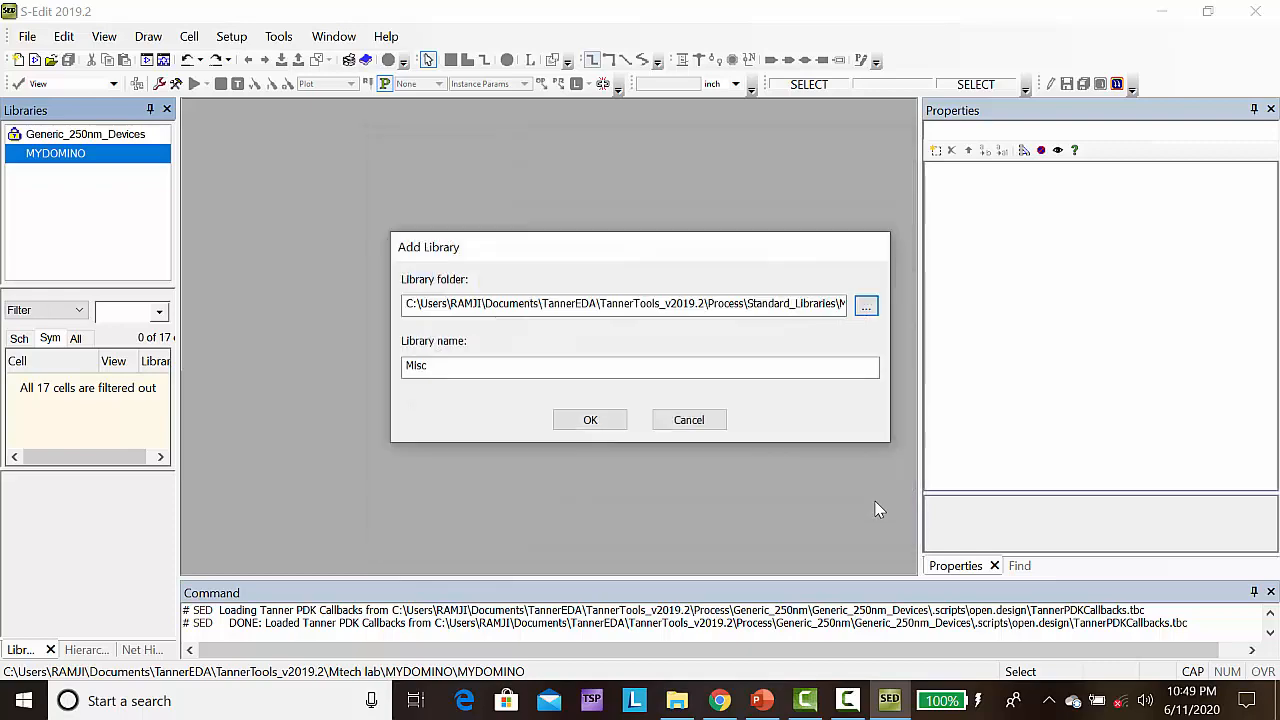
{"action": "left_click", "coordinate": [596, 420]}
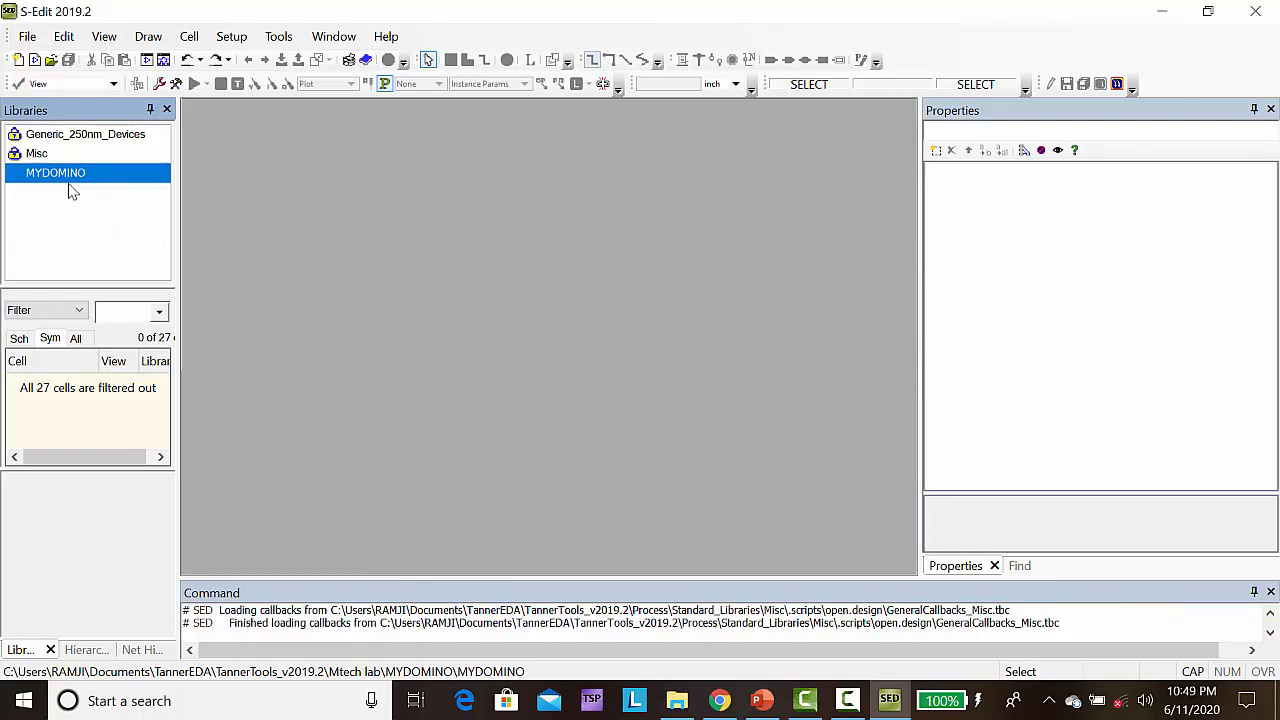
Add the SPICE_Plot library from the Standard_Libraries folder to the design
{"action": "right_click", "coordinate": [70, 180]}
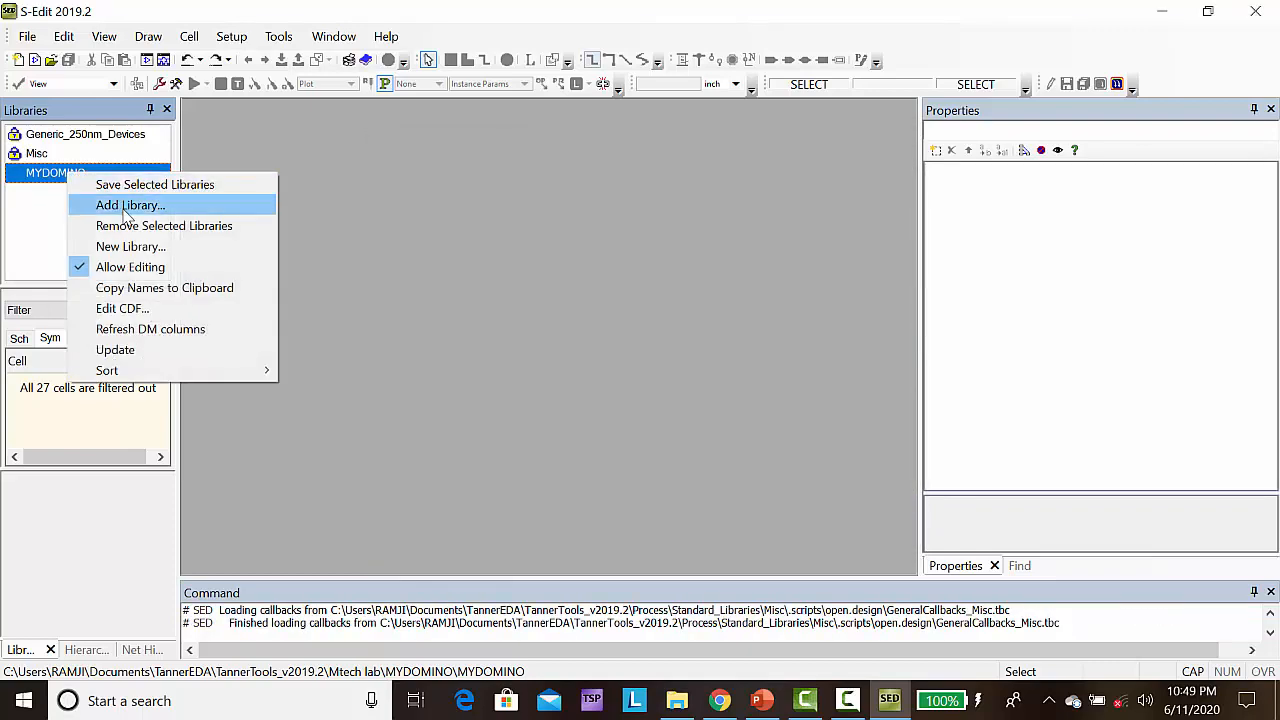
{"action": "left_click", "coordinate": [125, 208]}
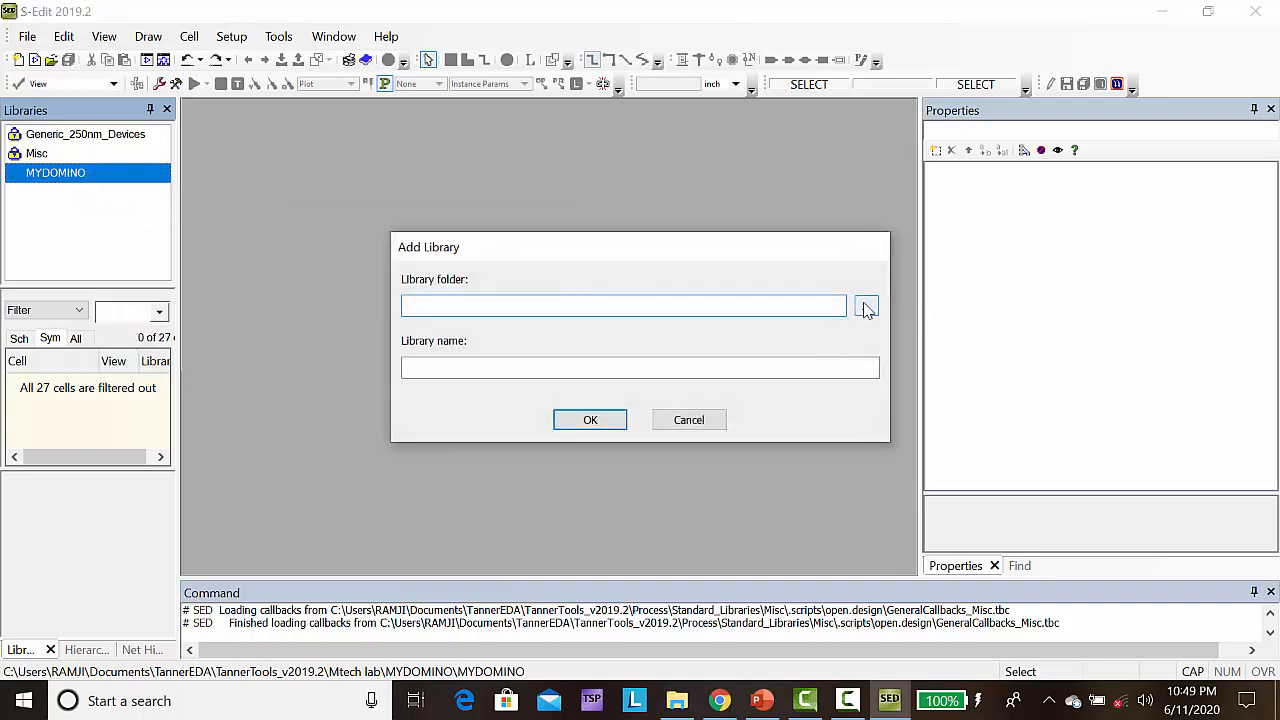
{"action": "left_click", "coordinate": [866, 307]}
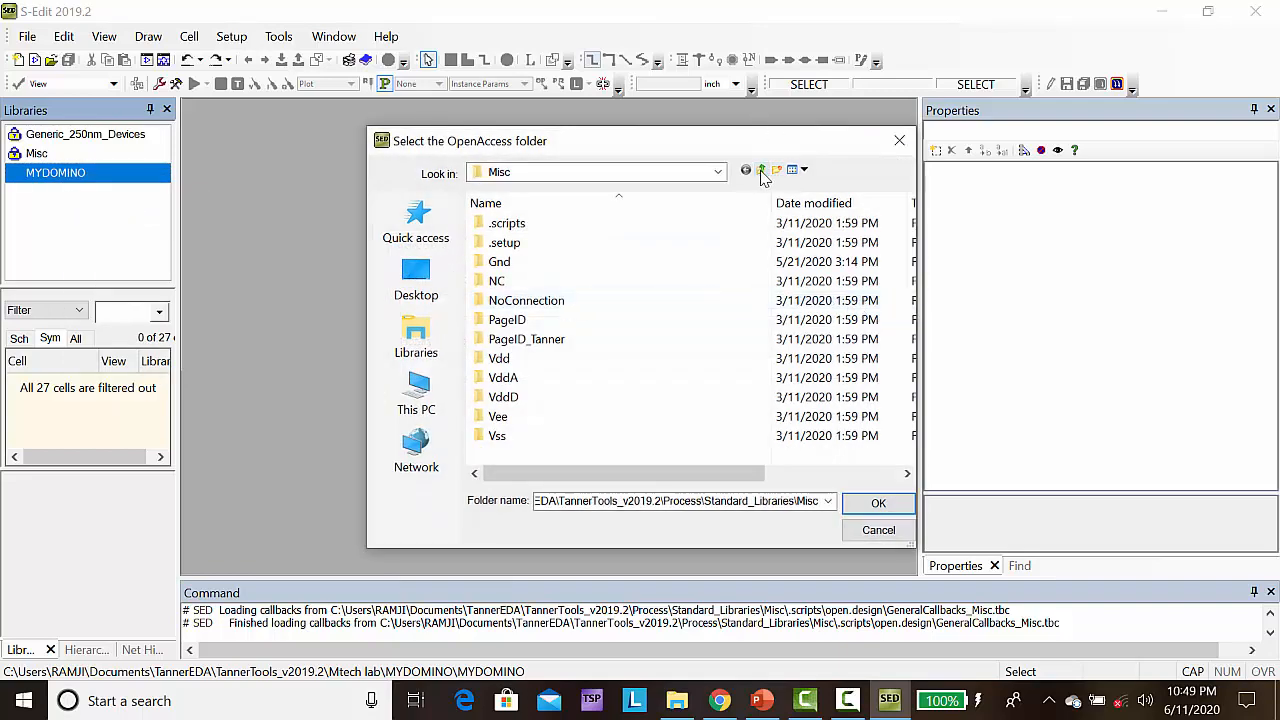
{"action": "left_click", "coordinate": [761, 170]}
{"action": "left_click", "coordinate": [525, 304]}
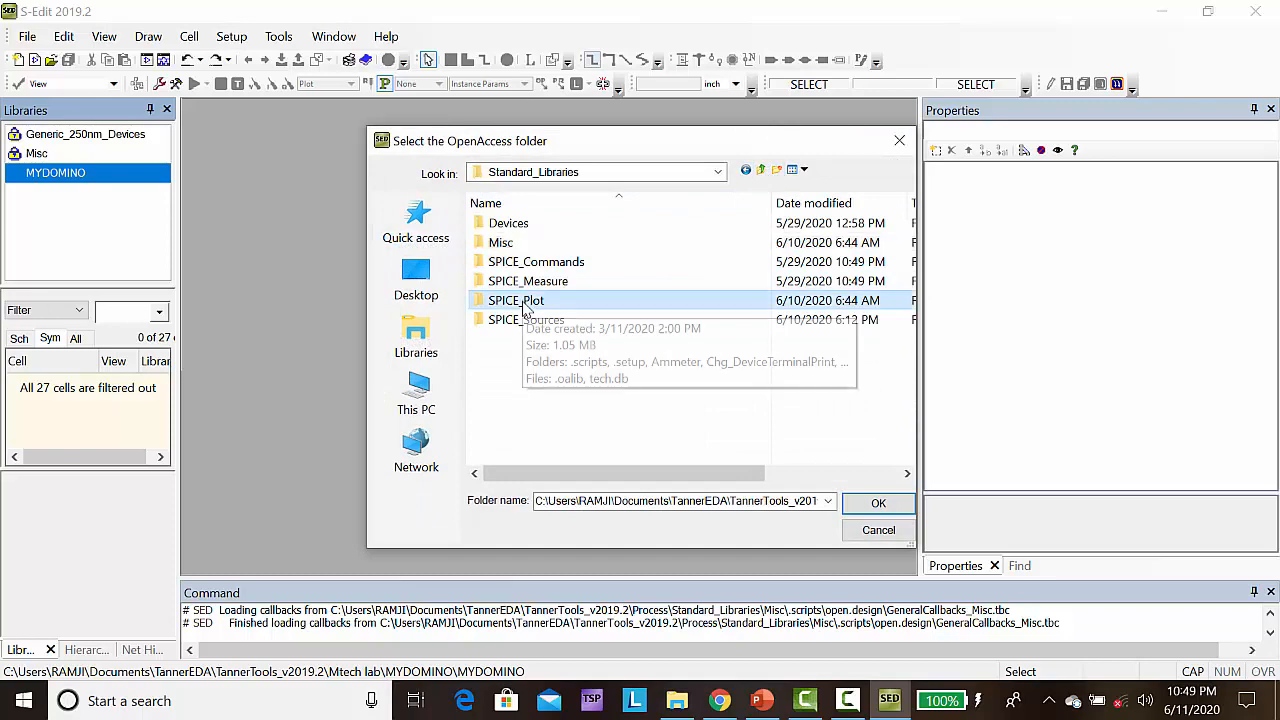
{"action": "left_click", "coordinate": [878, 504]}
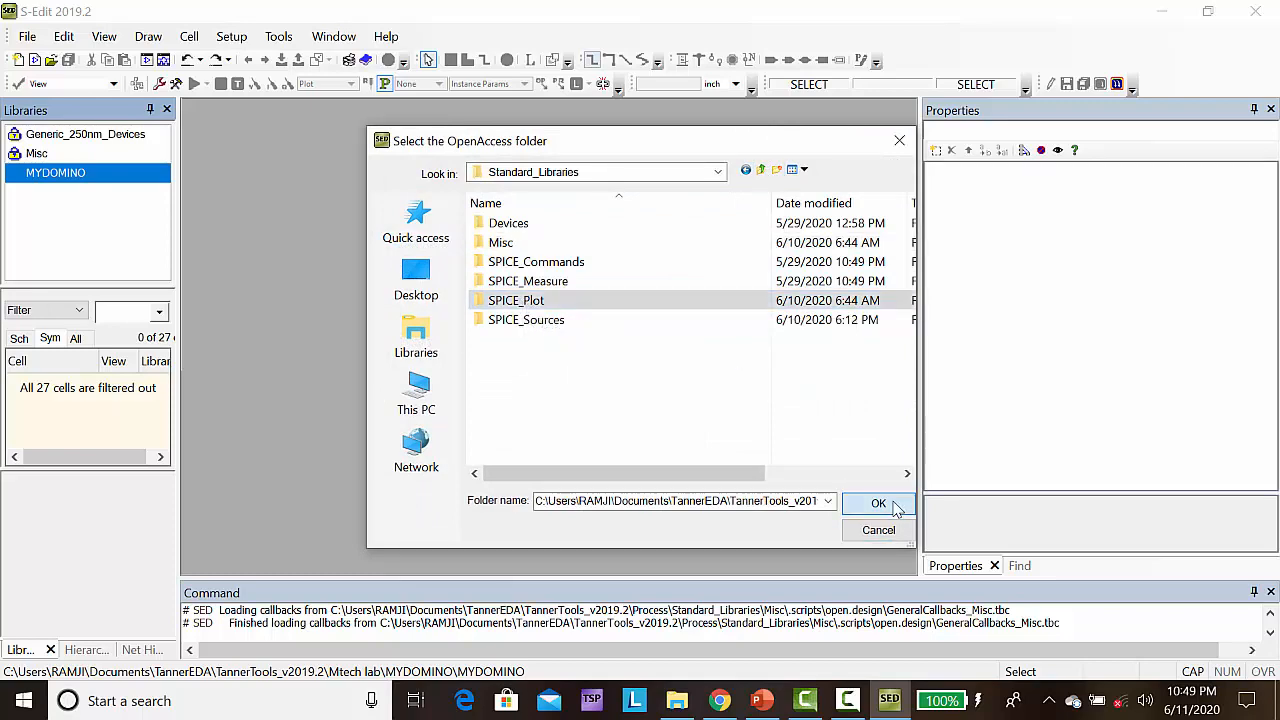
{"action": "left_click", "coordinate": [588, 421]}
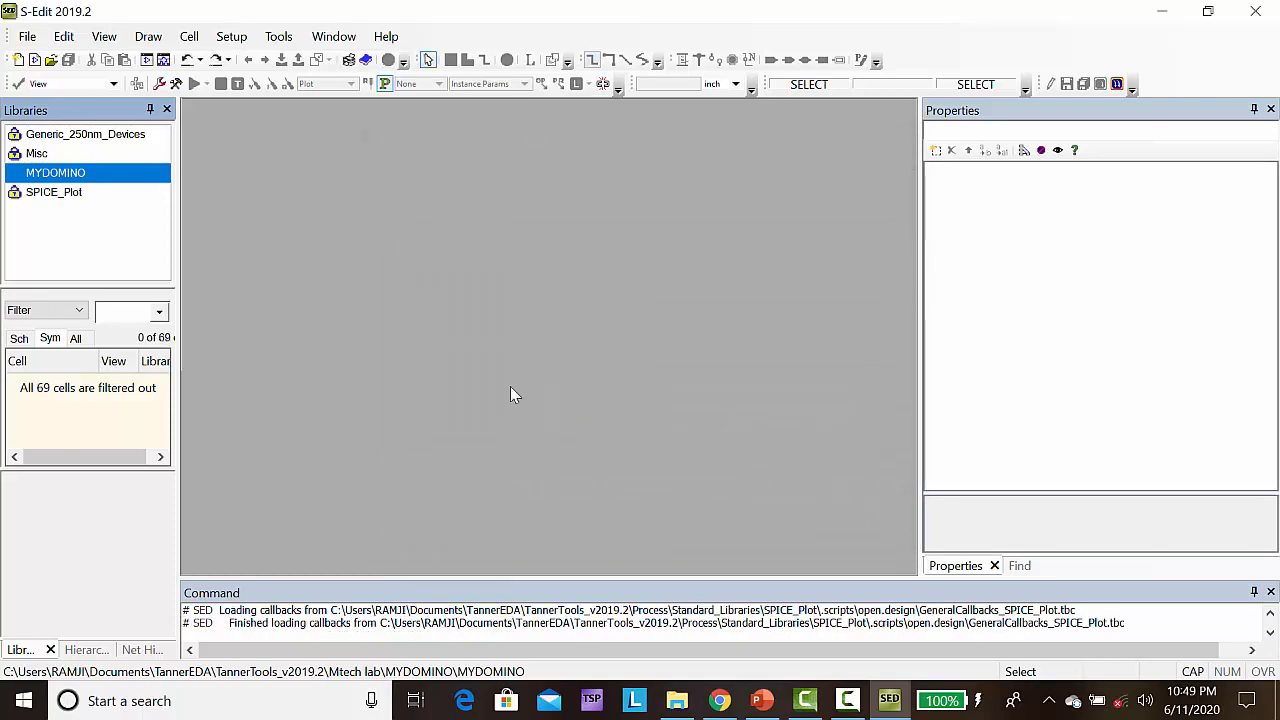
Add the SPICE_Sources library from the Standard_Libraries folder to the design
{"action": "right_click", "coordinate": [56, 172]}
{"action": "left_click", "coordinate": [125, 206]}
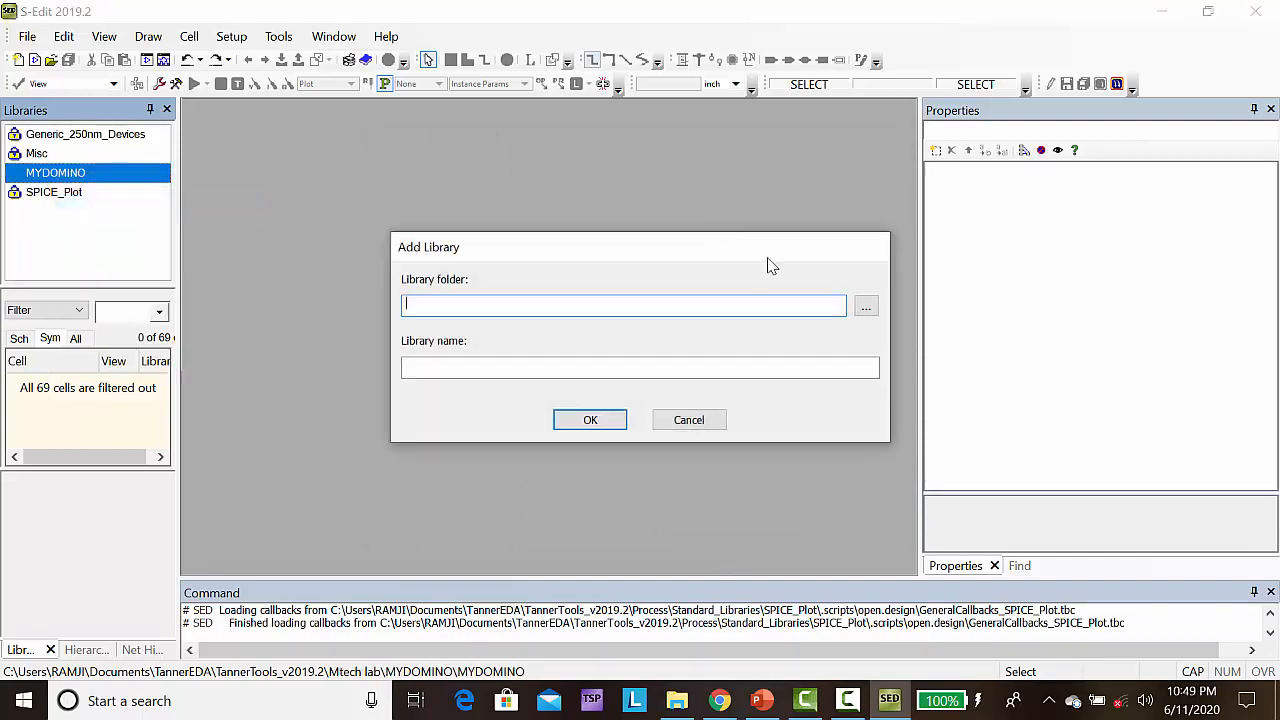
{"action": "left_click", "coordinate": [865, 308]}
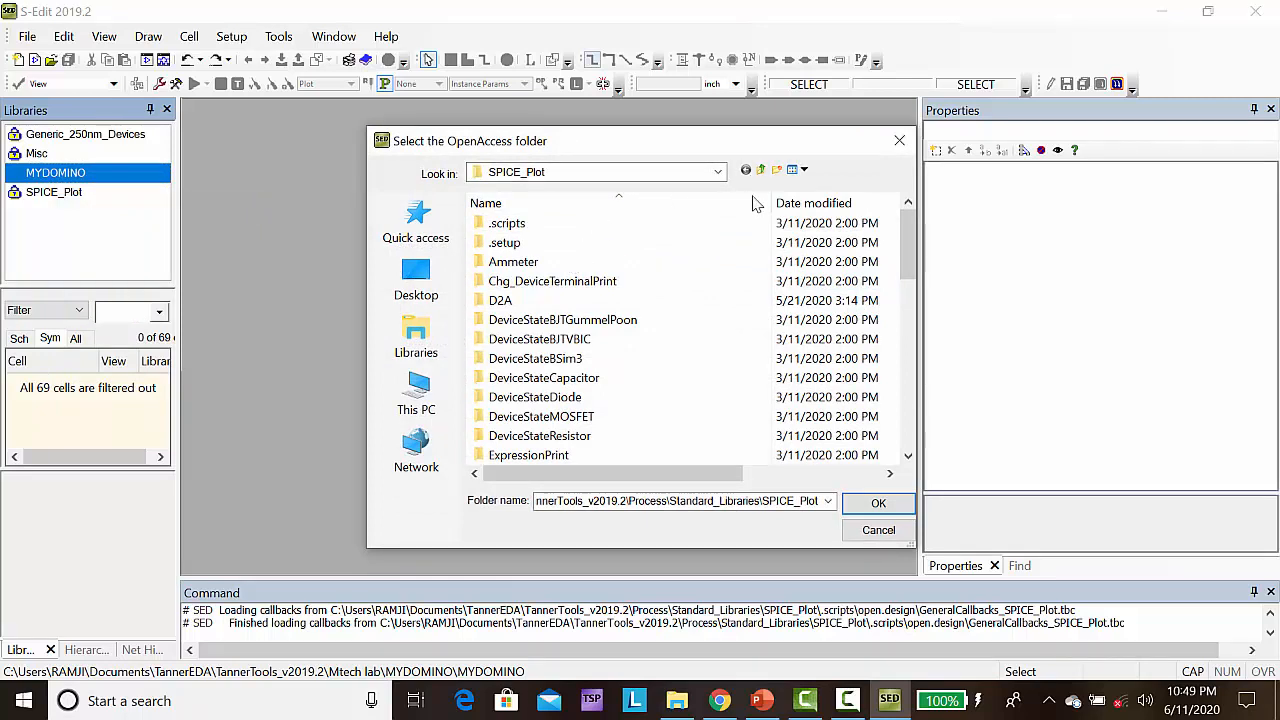
{"action": "double_click", "coordinate": [763, 172]}
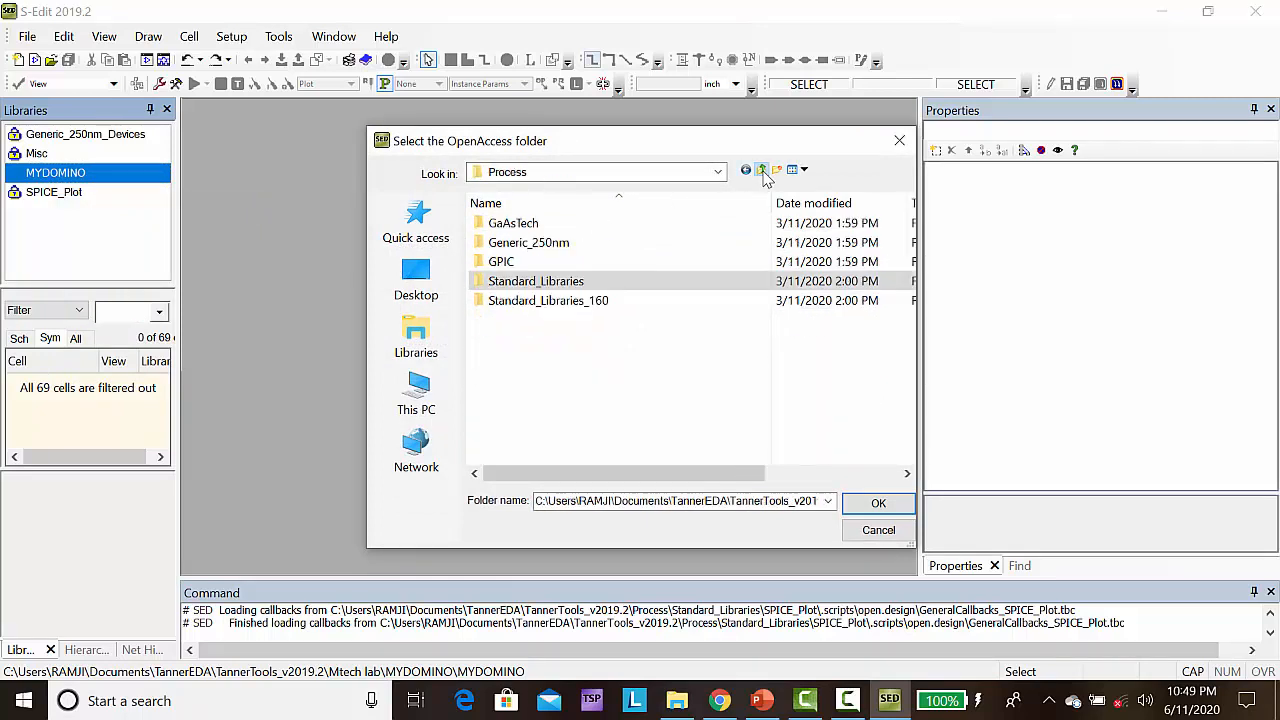
{"action": "double_click", "coordinate": [543, 281]}
{"action": "left_click", "coordinate": [522, 321]}
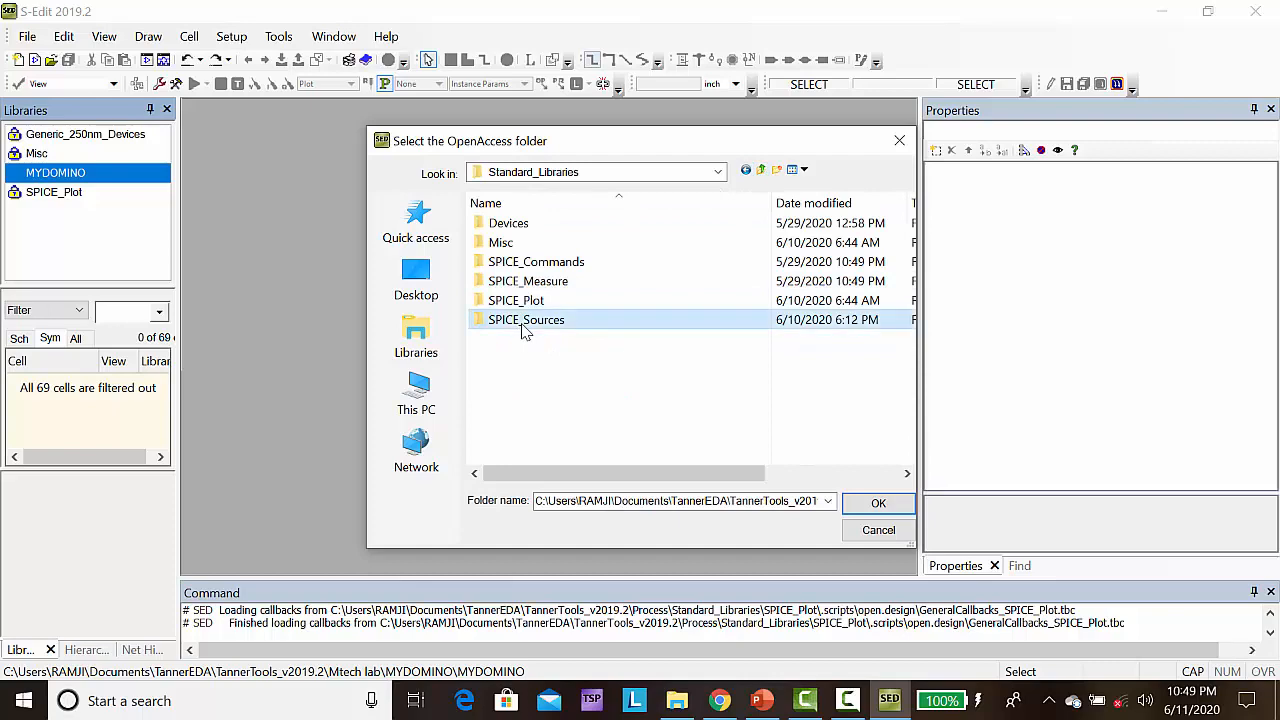
{"action": "left_click", "coordinate": [875, 504]}
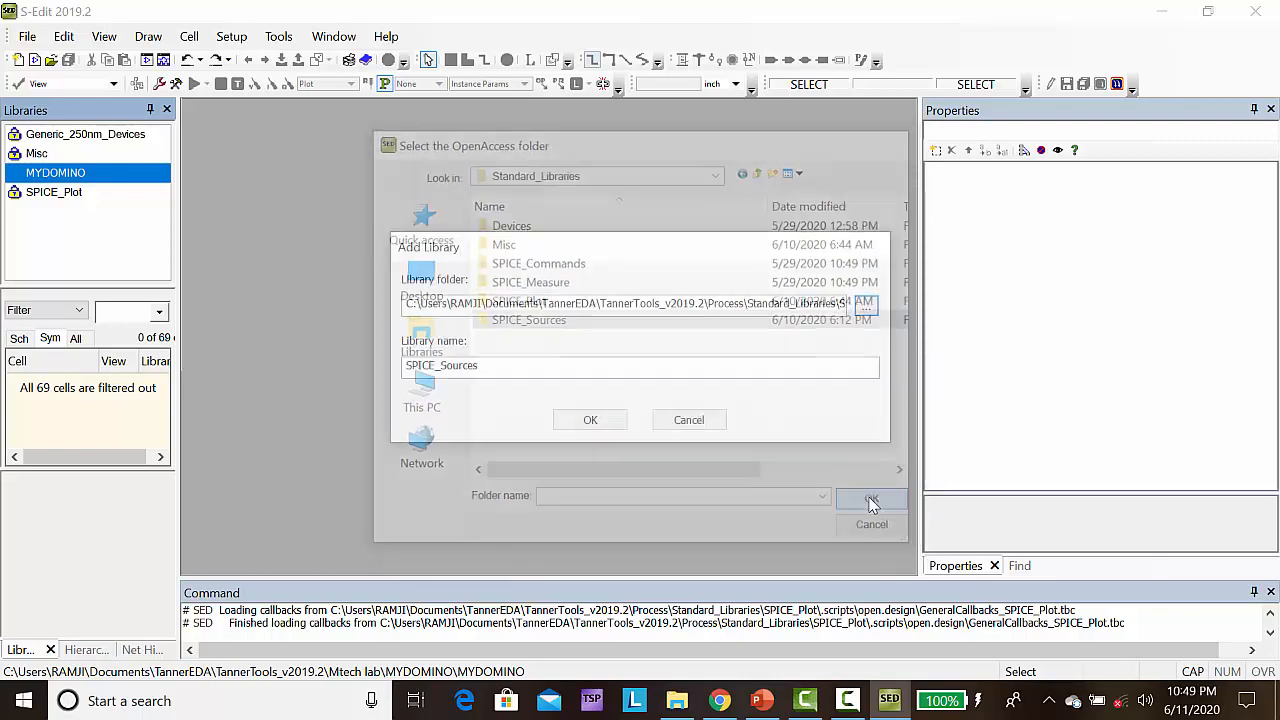
{"action": "left_click", "coordinate": [606, 423]}
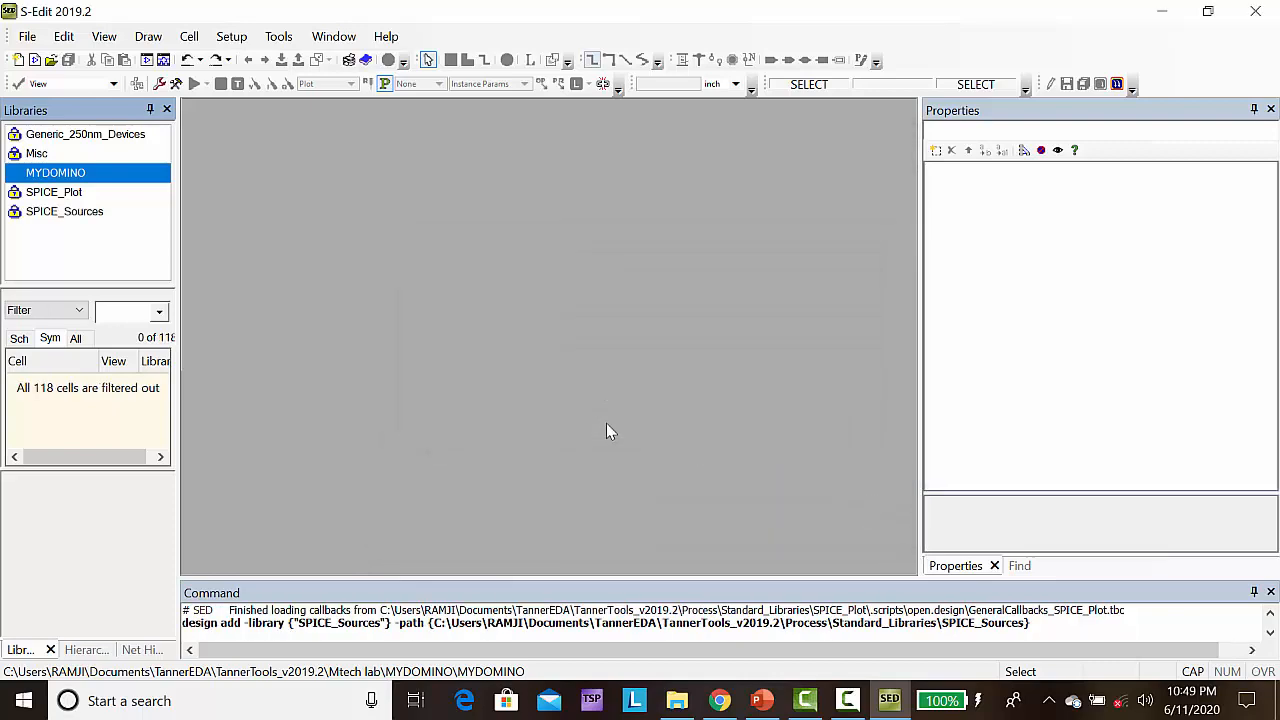
Create a new schematic view for cell Cell0 in the MYDOMINO library and maximize its window
{"action": "left_click", "coordinate": [193, 39]}
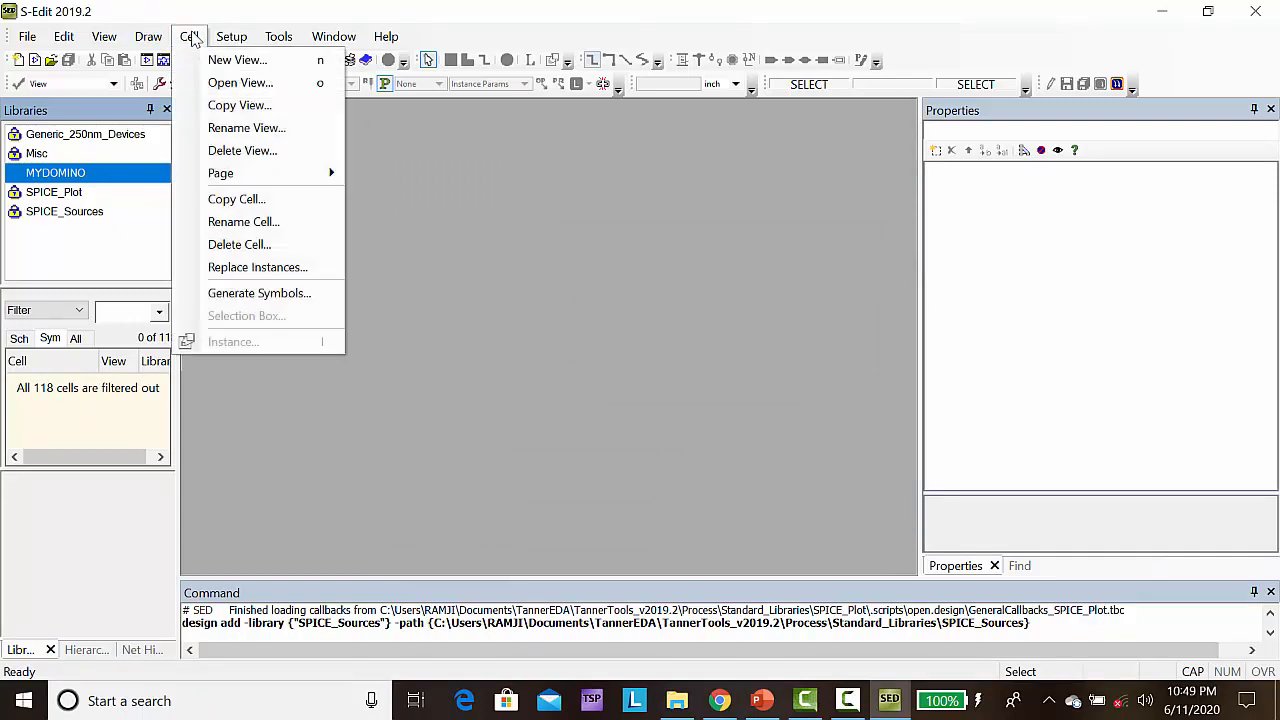
{"action": "left_click", "coordinate": [237, 61]}
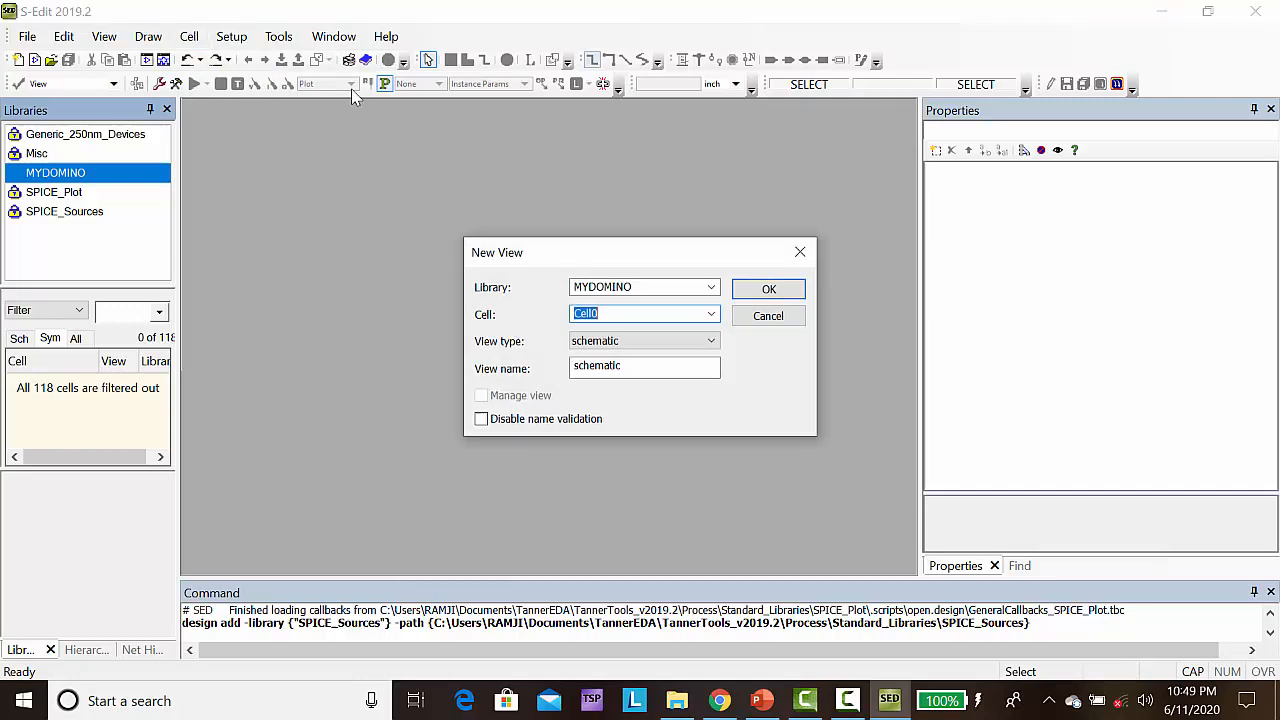
{"action": "left_click", "coordinate": [786, 294]}
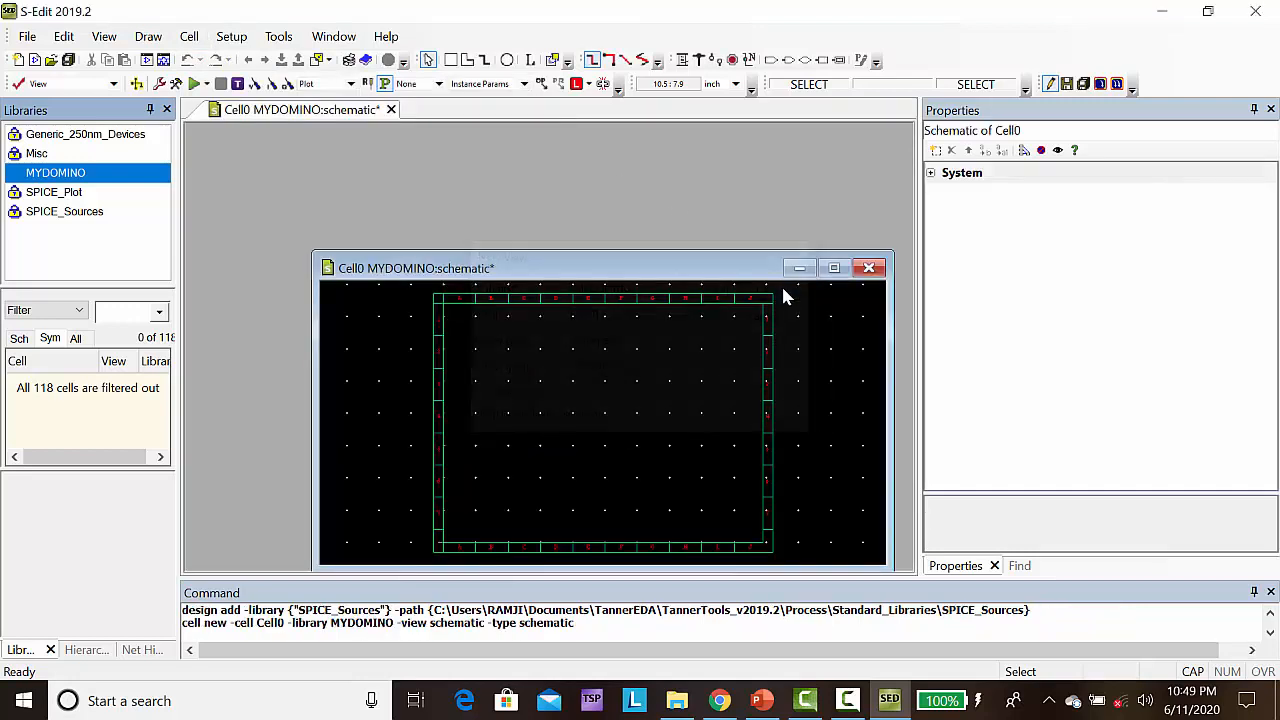
{"action": "left_click", "coordinate": [834, 268]}
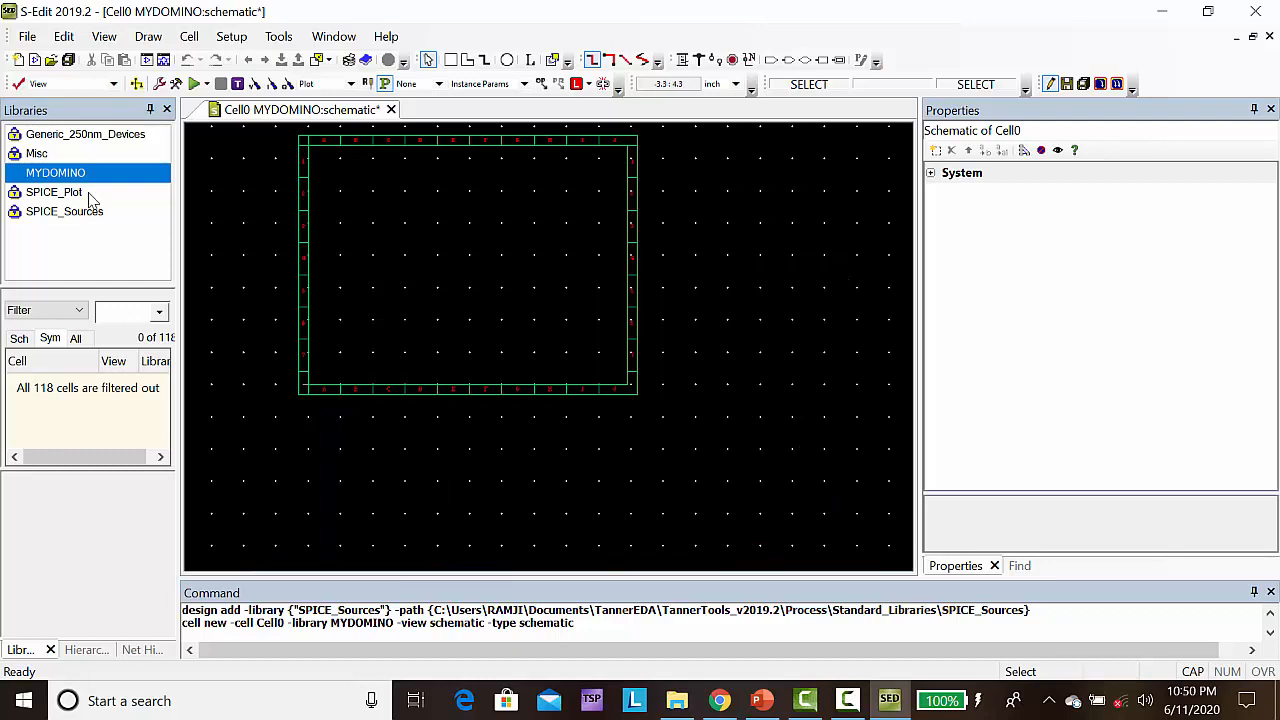
Find PMOS cells in Generic_250nm_Devices and place one pmos25 instance in the upper part of the frame, at about (3, 5.7)
{"action": "left_click", "coordinate": [56, 138]}
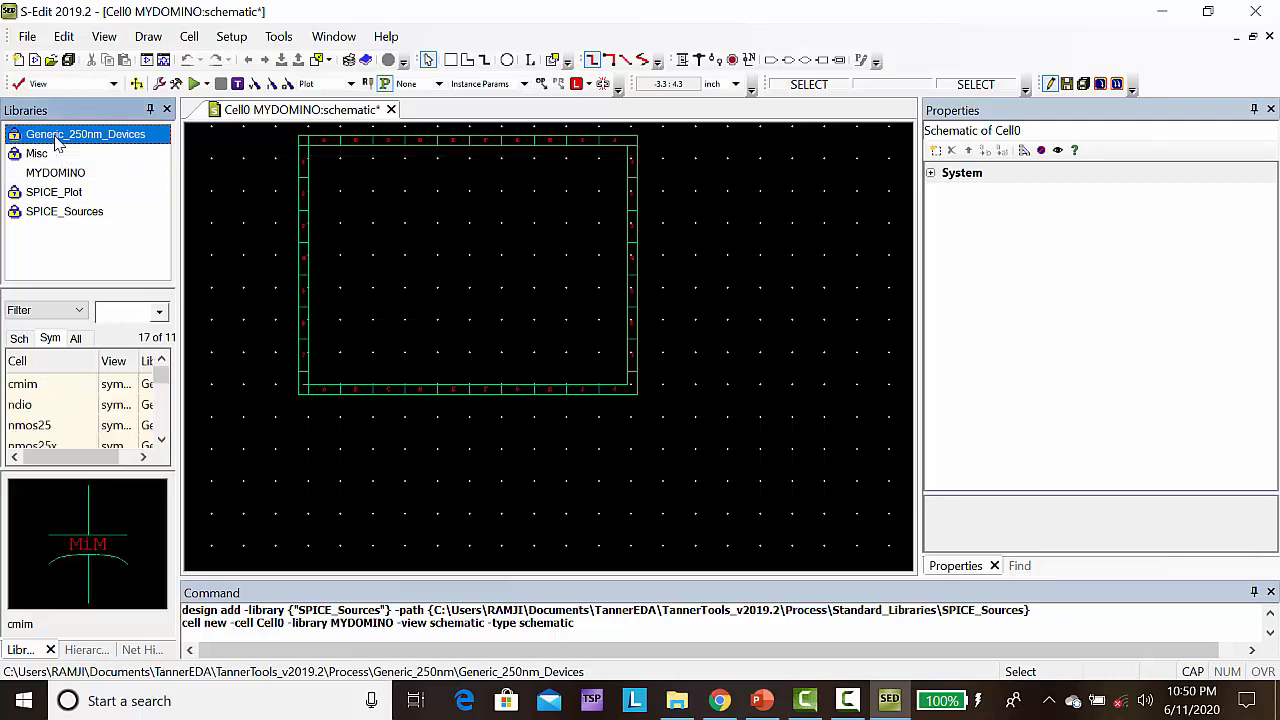
{"action": "left_click", "coordinate": [117, 316]}
{"action": "type", "text": "PMOS"}
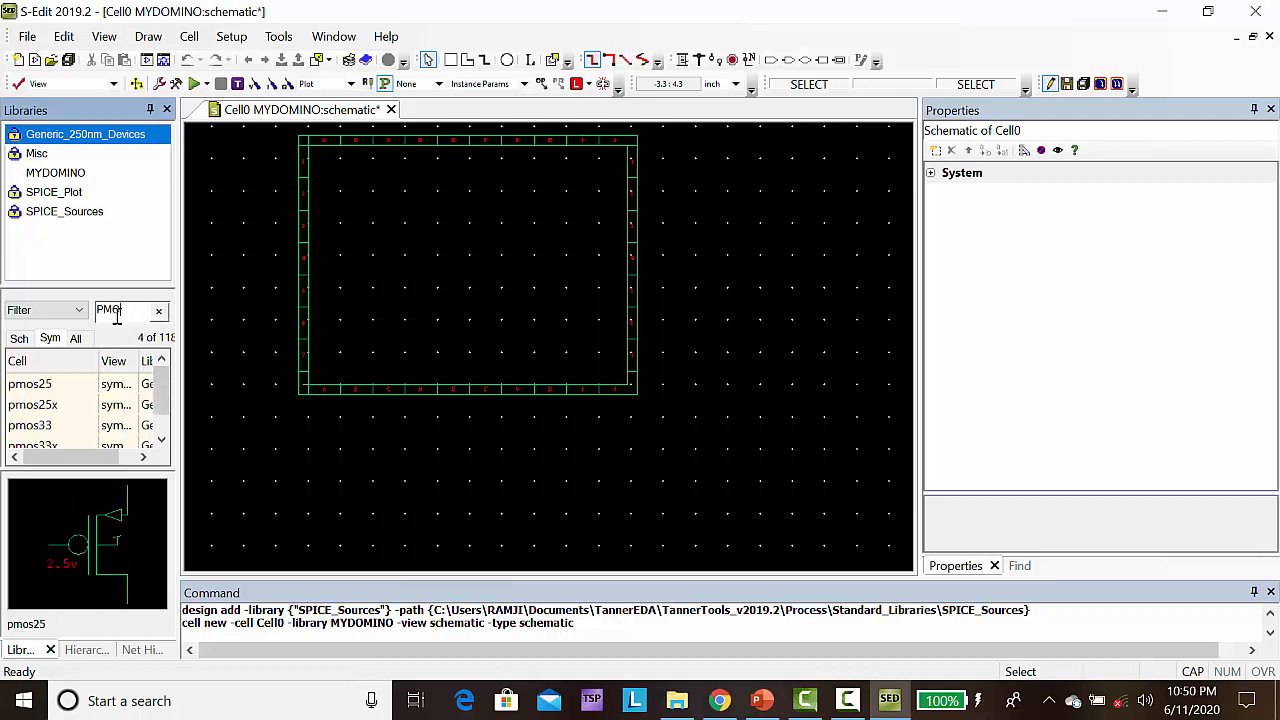
{"action": "left_click", "coordinate": [35, 390]}
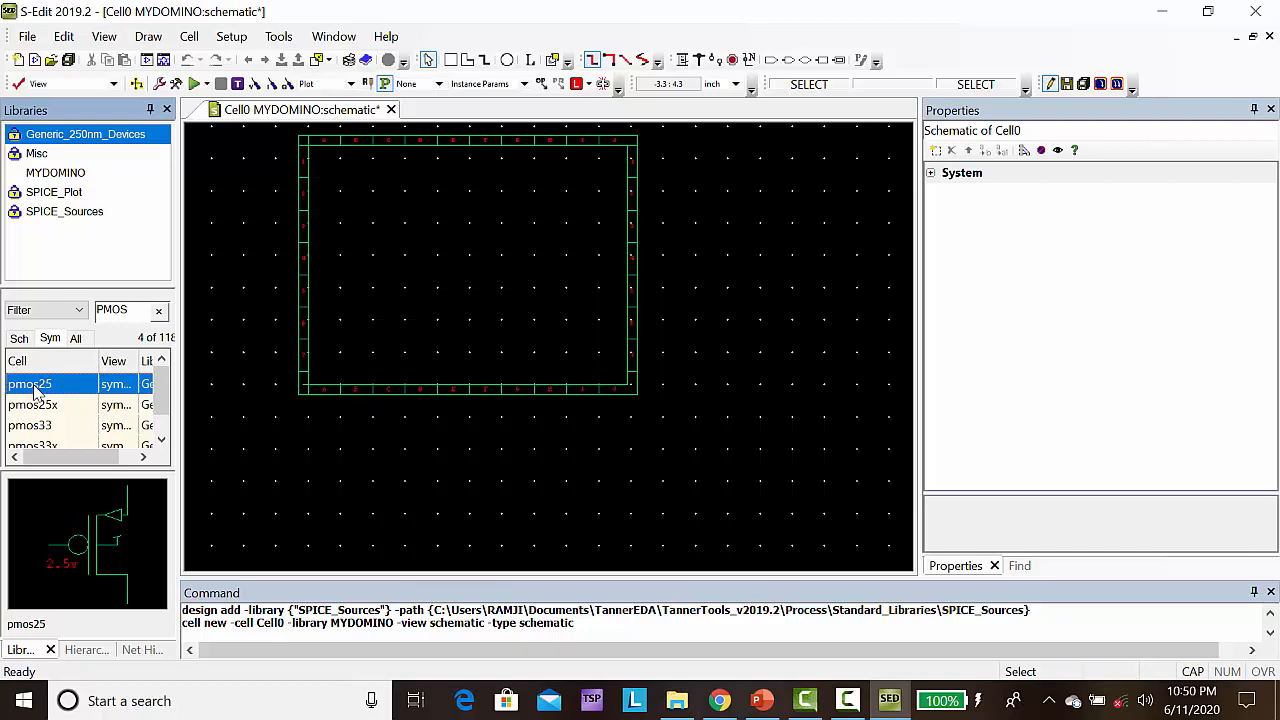
{"action": "right_click", "coordinate": [35, 390]}
{"action": "left_click", "coordinate": [103, 372]}
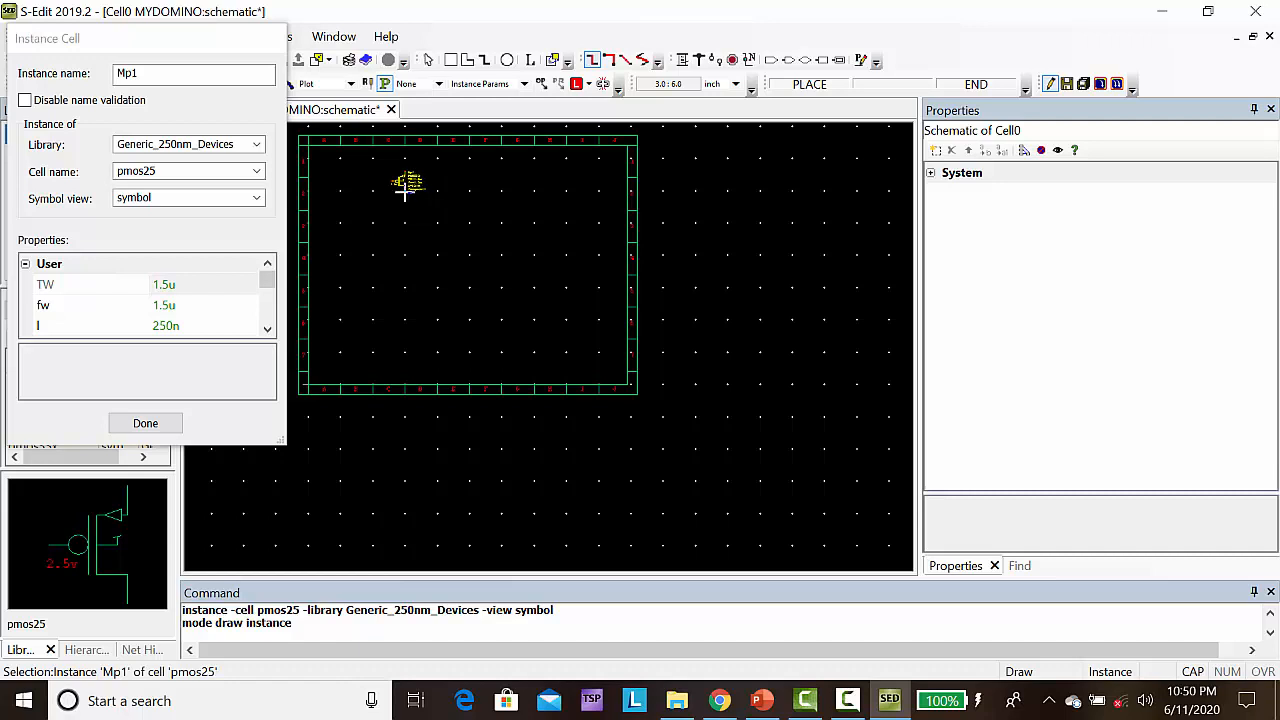
{"action": "left_click", "coordinate": [405, 200]}
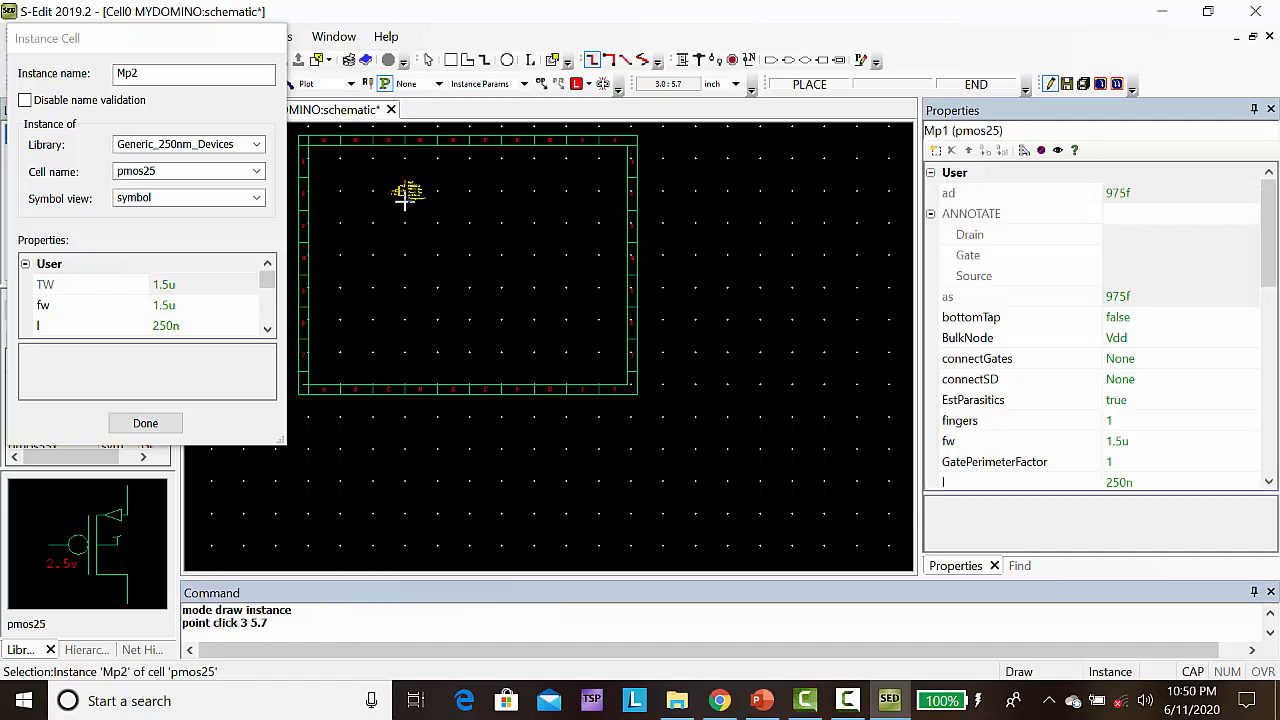
Place an nmos25 instance directly below the PMOS near the frame's lower edge, at about (3, 1.8)
{"action": "left_click", "coordinate": [258, 173]}
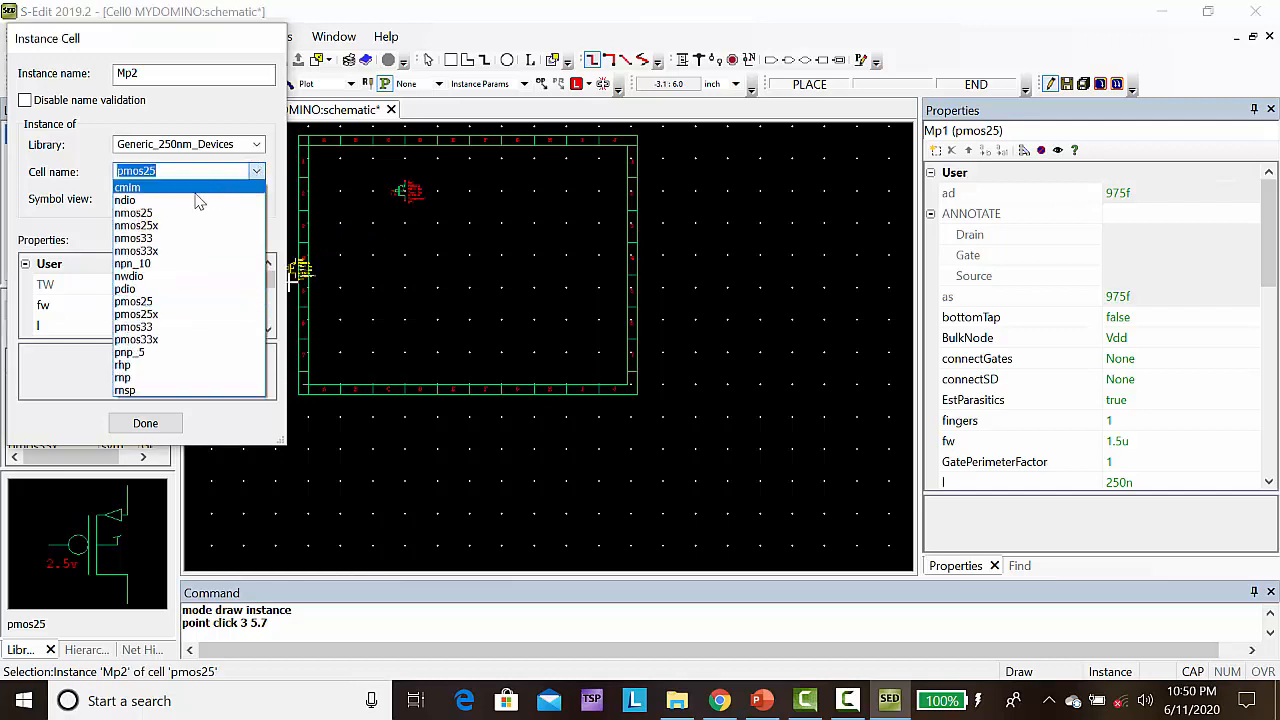
{"action": "left_click", "coordinate": [166, 214]}
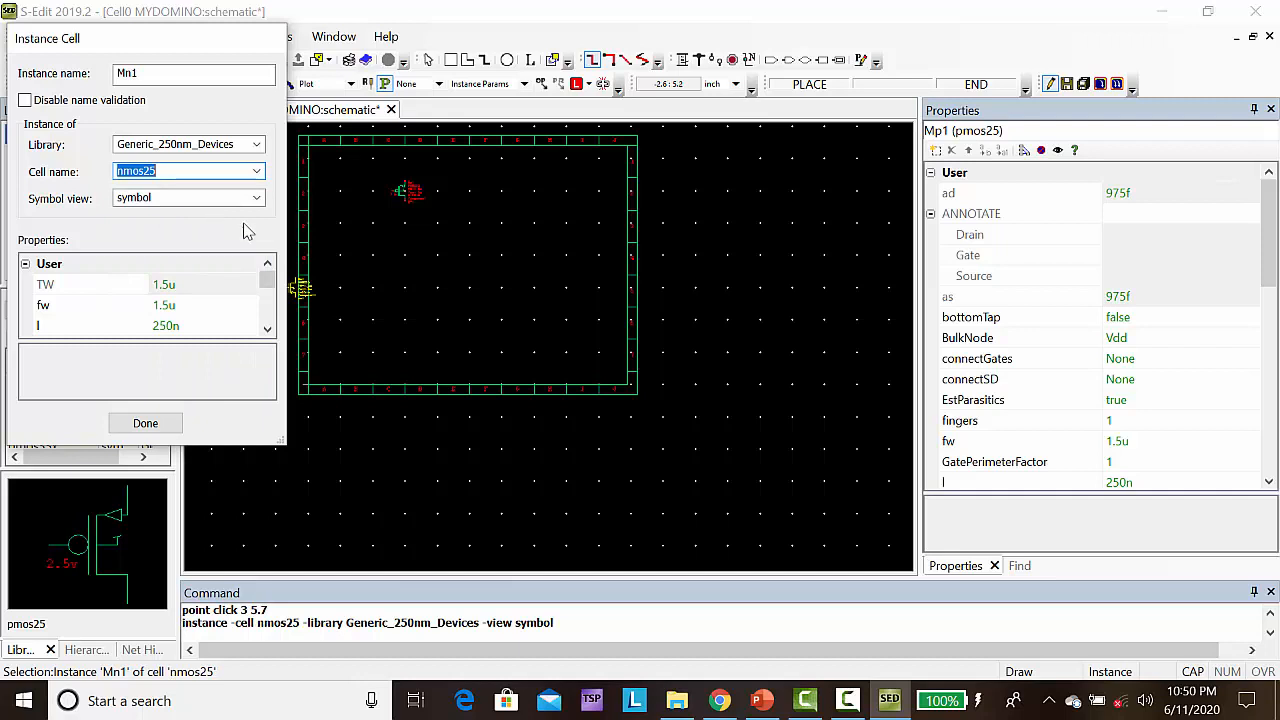
{"action": "left_click", "coordinate": [405, 333]}
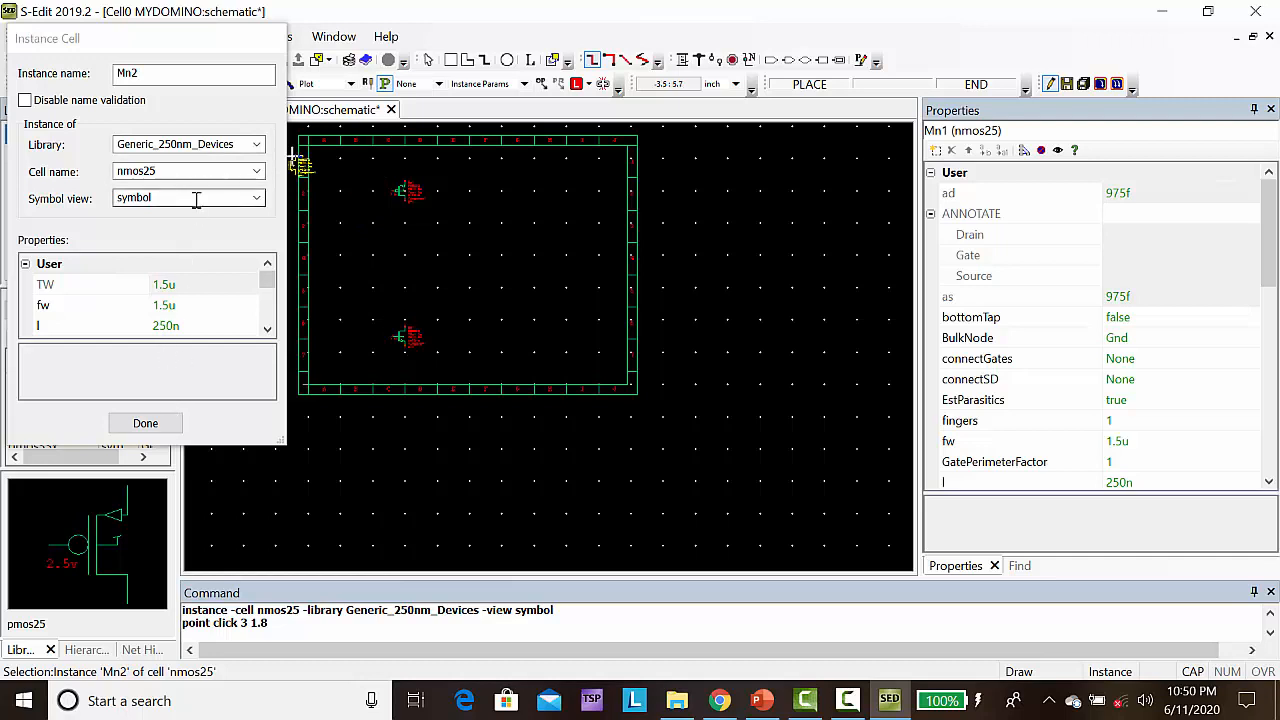
Place two more nmos25 instances between the PMOS and the bottom NMOS, at about (3, 4.2) and (3, 3.3), and finish placing
{"action": "left_click", "coordinate": [260, 174]}
{"action": "left_click", "coordinate": [260, 174]}
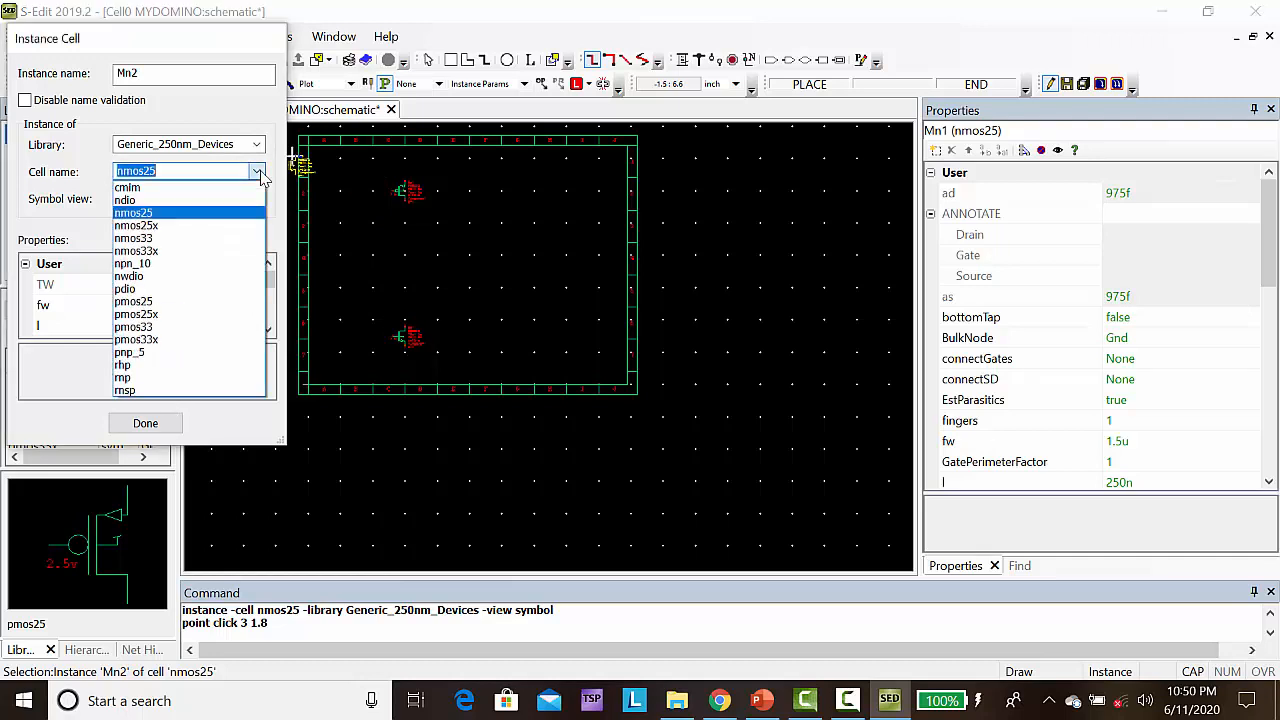
{"action": "left_click", "coordinate": [170, 214]}
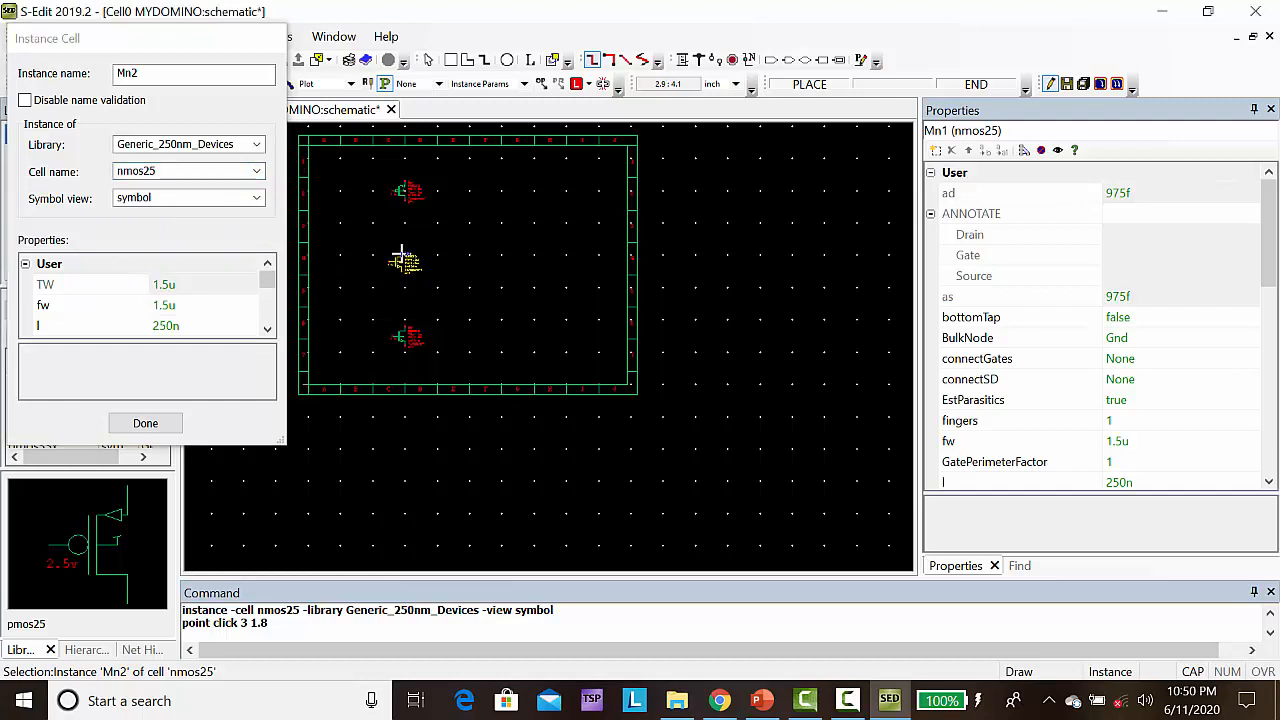
{"action": "left_click", "coordinate": [404, 249]}
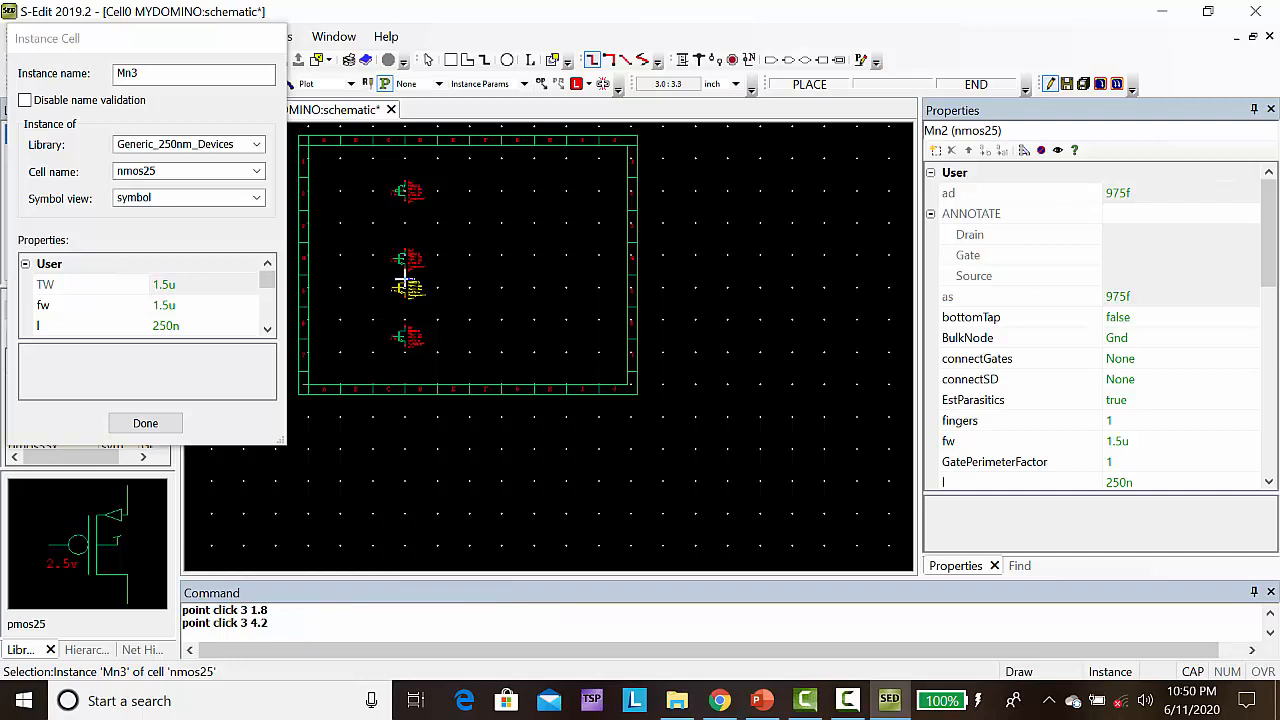
{"action": "left_click", "coordinate": [404, 283]}
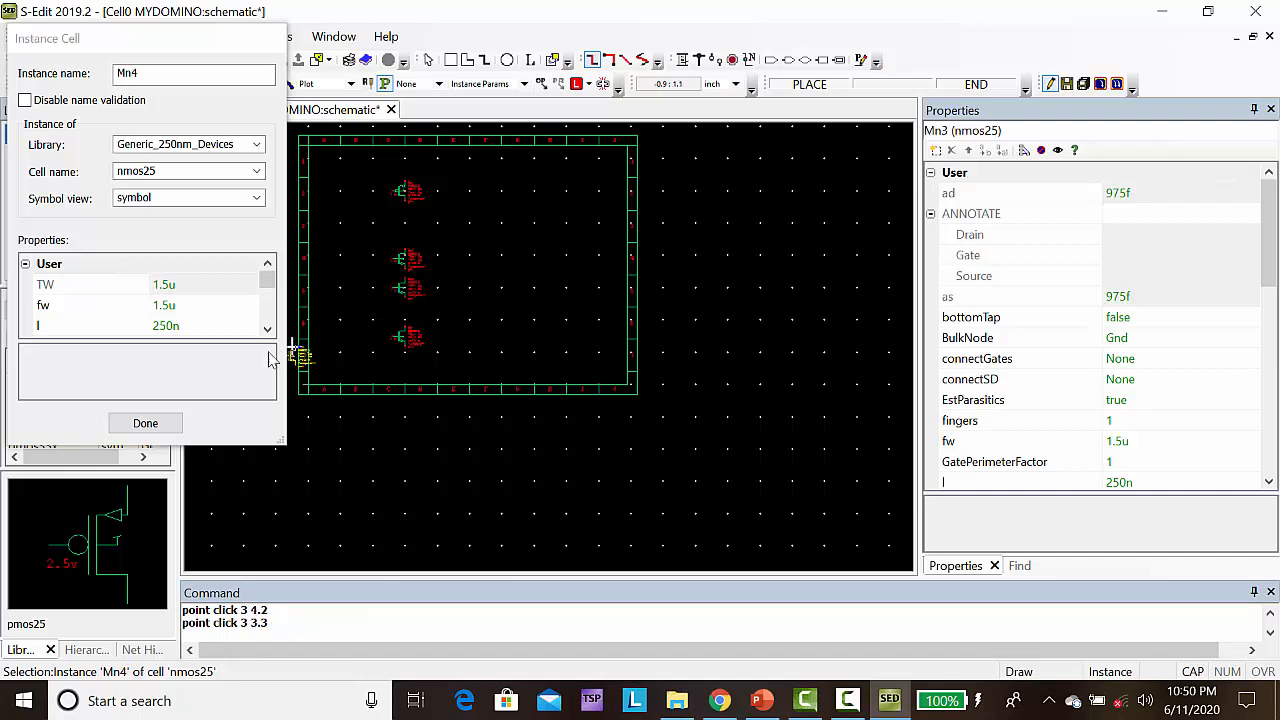
{"action": "left_click", "coordinate": [146, 424]}
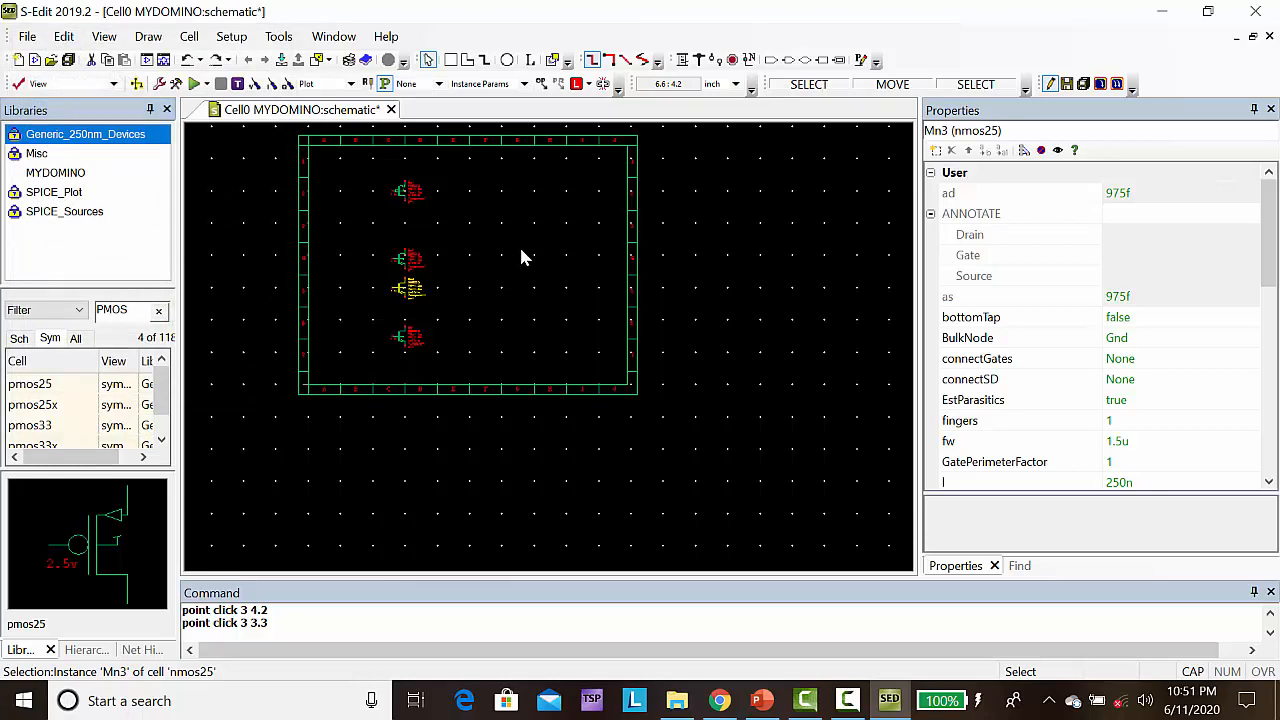
Draw a vertical wire from the PMOS's lower terminal to the upper terminal of the topmost NMOS
{"action": "left_click", "coordinate": [521, 252]}
{"action": "key", "text": "Home"}
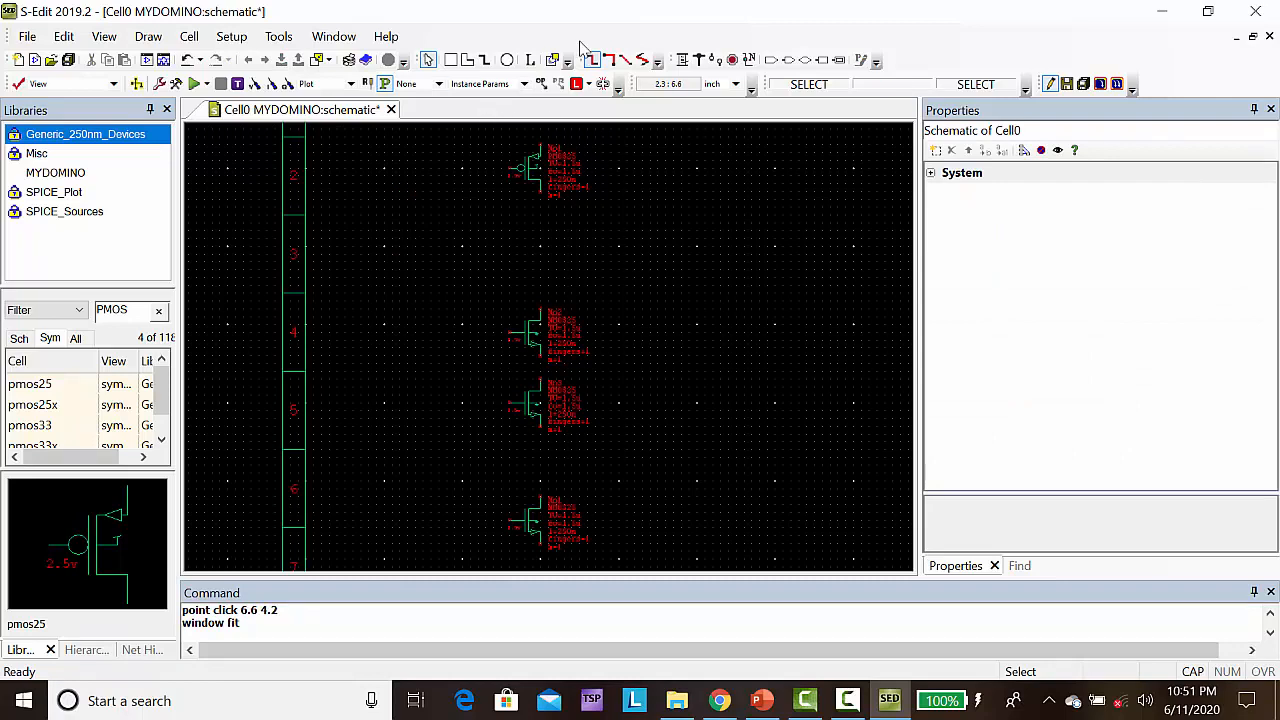
{"action": "left_click", "coordinate": [682, 60]}
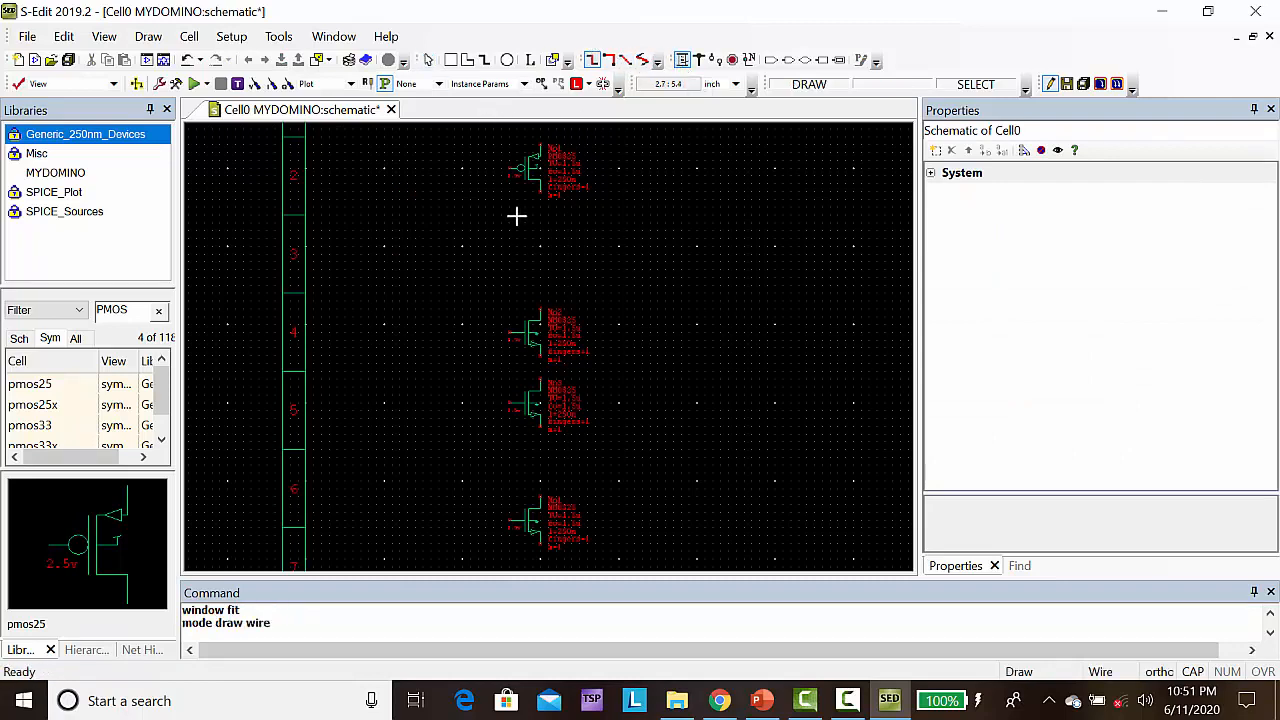
{"action": "left_click", "coordinate": [540, 192]}
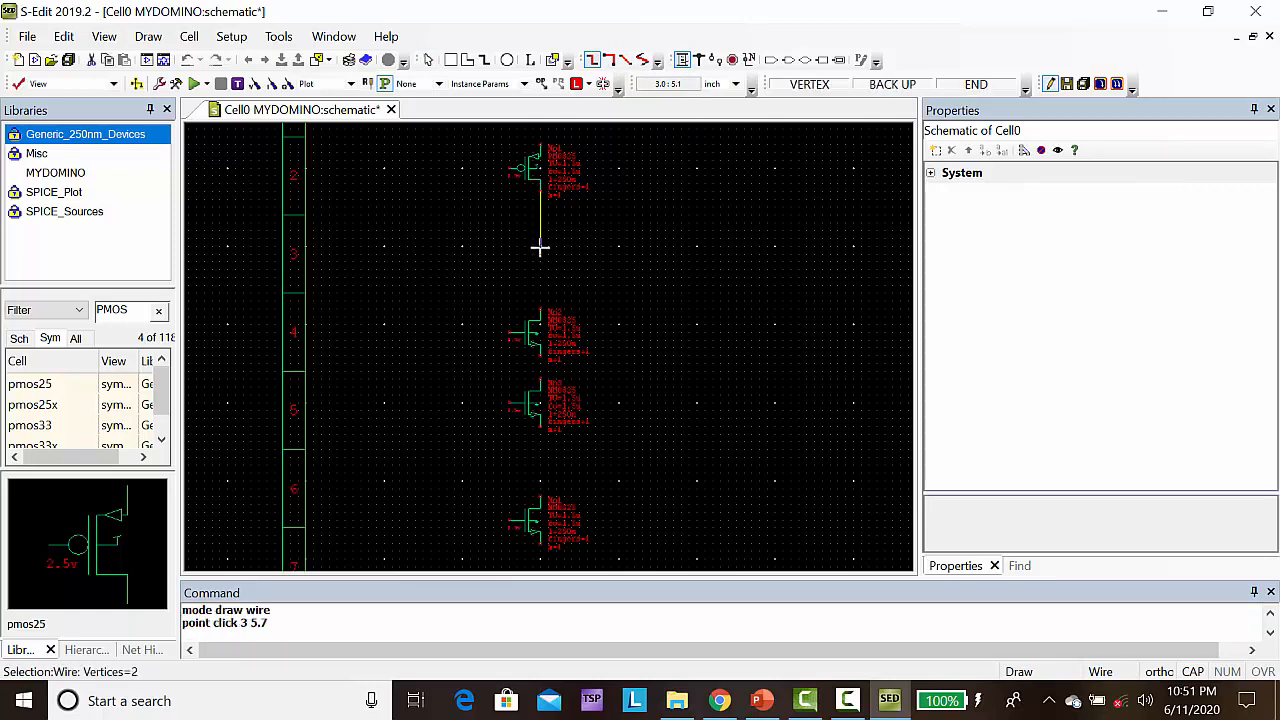
{"action": "left_click", "coordinate": [540, 313]}
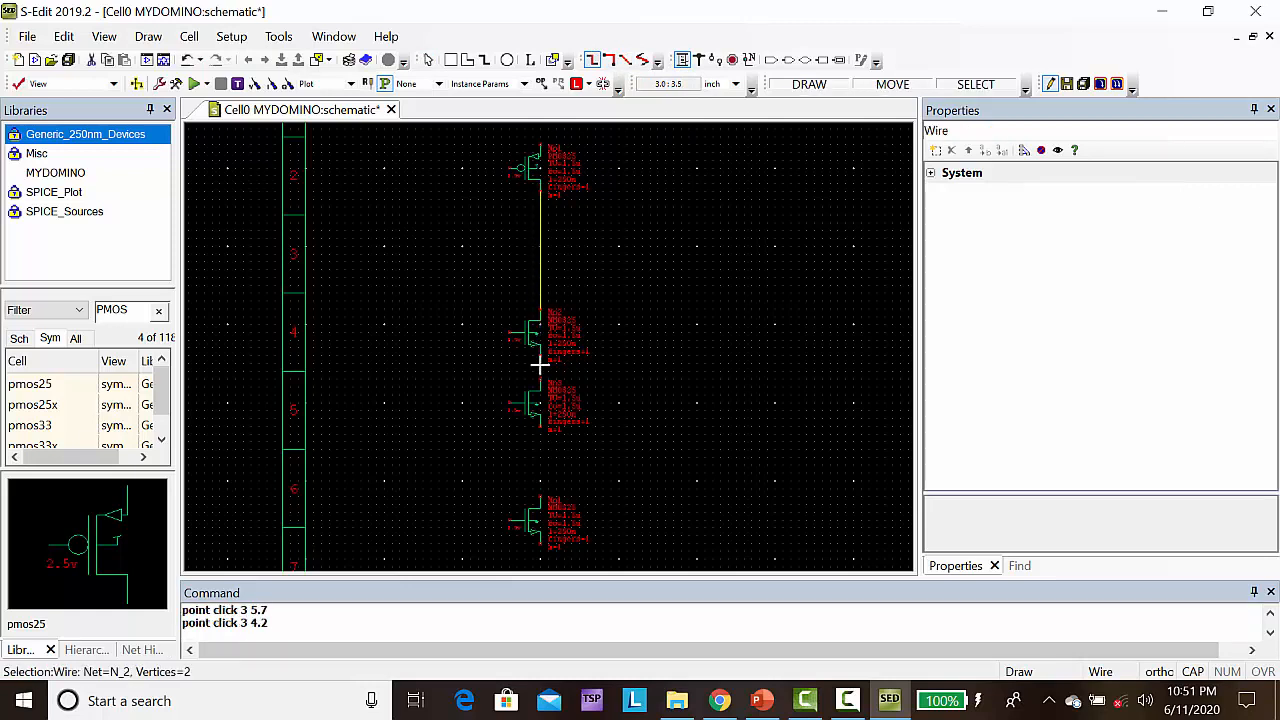
{"action": "left_click_drag", "start_coordinate": [540, 358], "coordinate": [538, 392]}
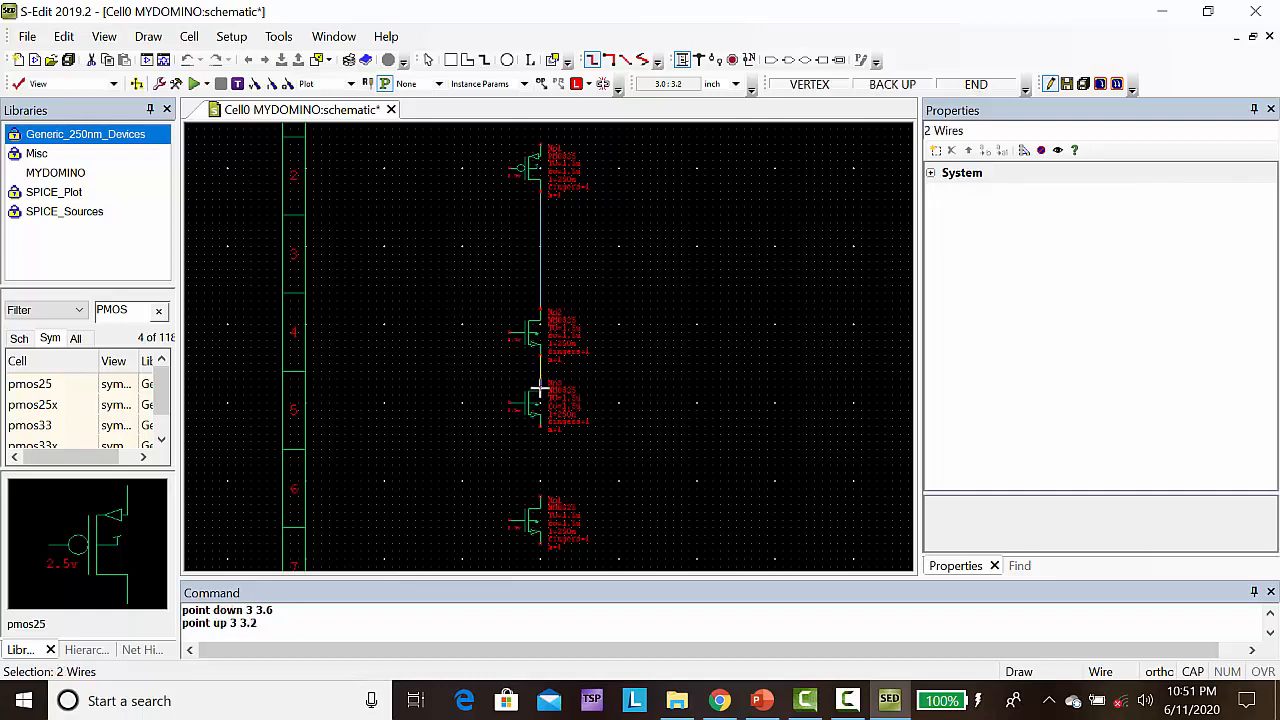
{"action": "left_click", "coordinate": [538, 392]}
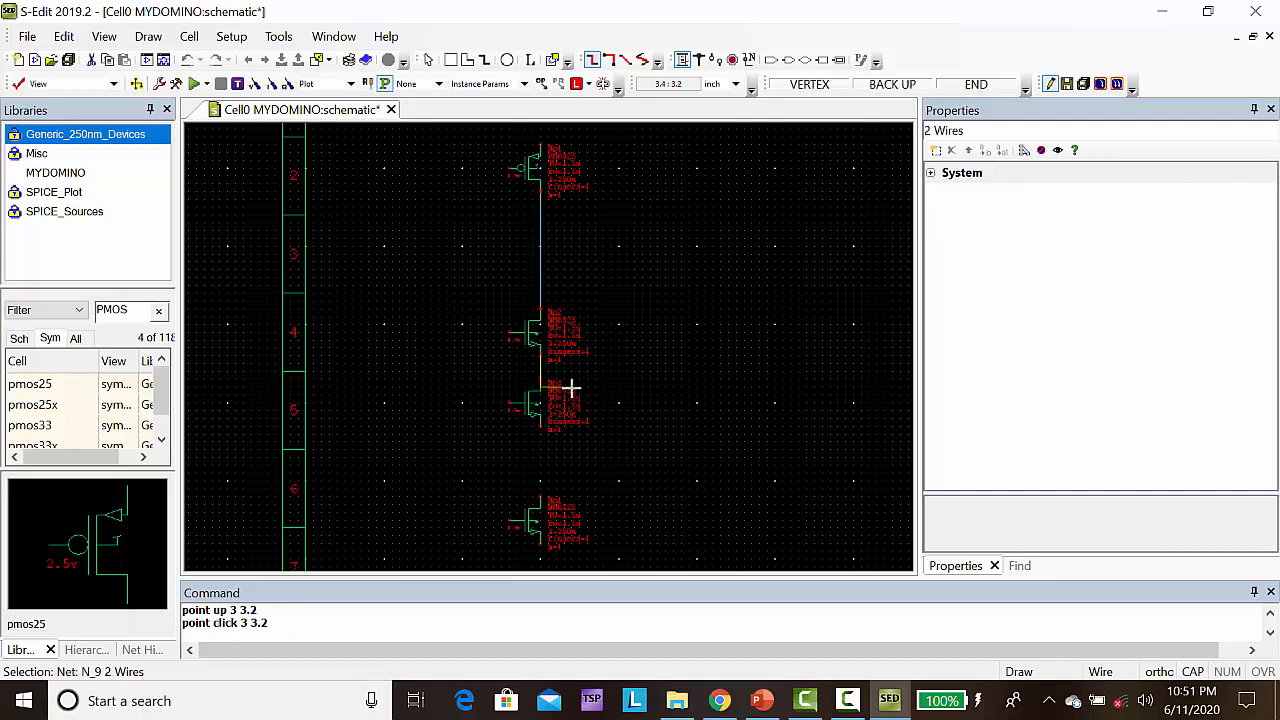
{"action": "key", "text": "Escape"}
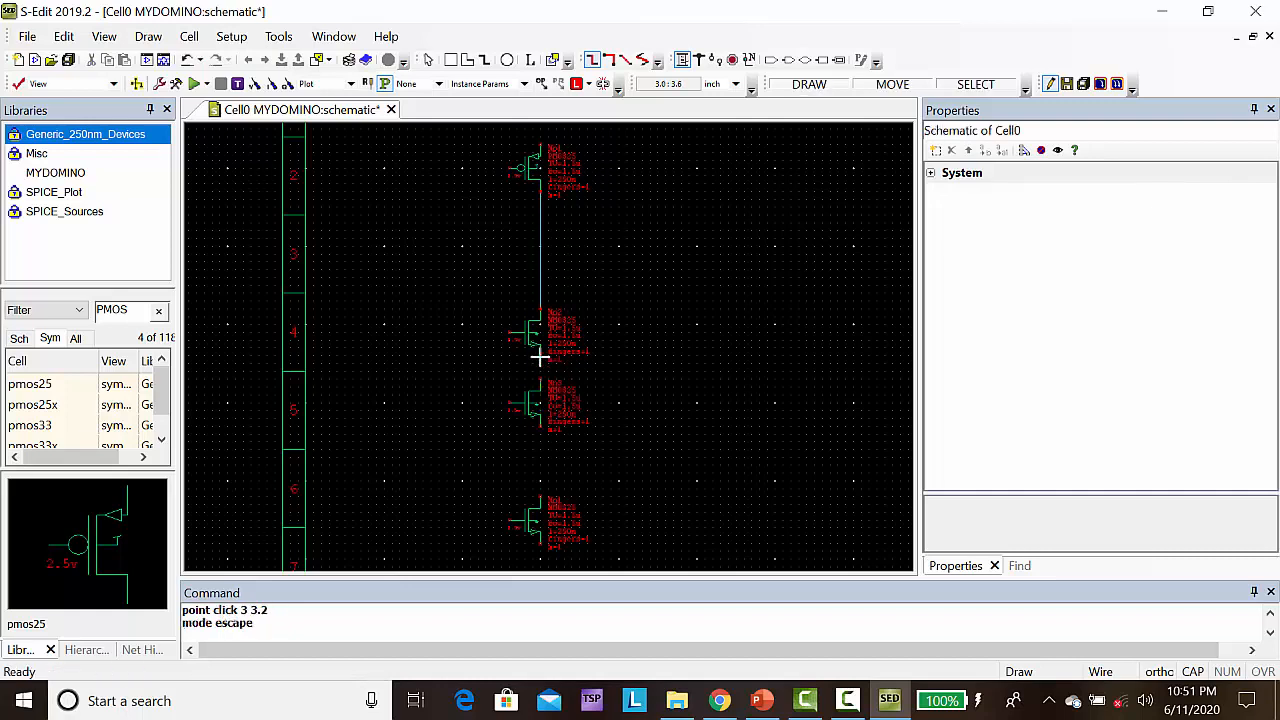
Wire the two middle NMOS transistors in series and connect the lower one to the bottom NMOS
{"action": "left_click", "coordinate": [540, 358]}
{"action": "left_click", "coordinate": [540, 381]}
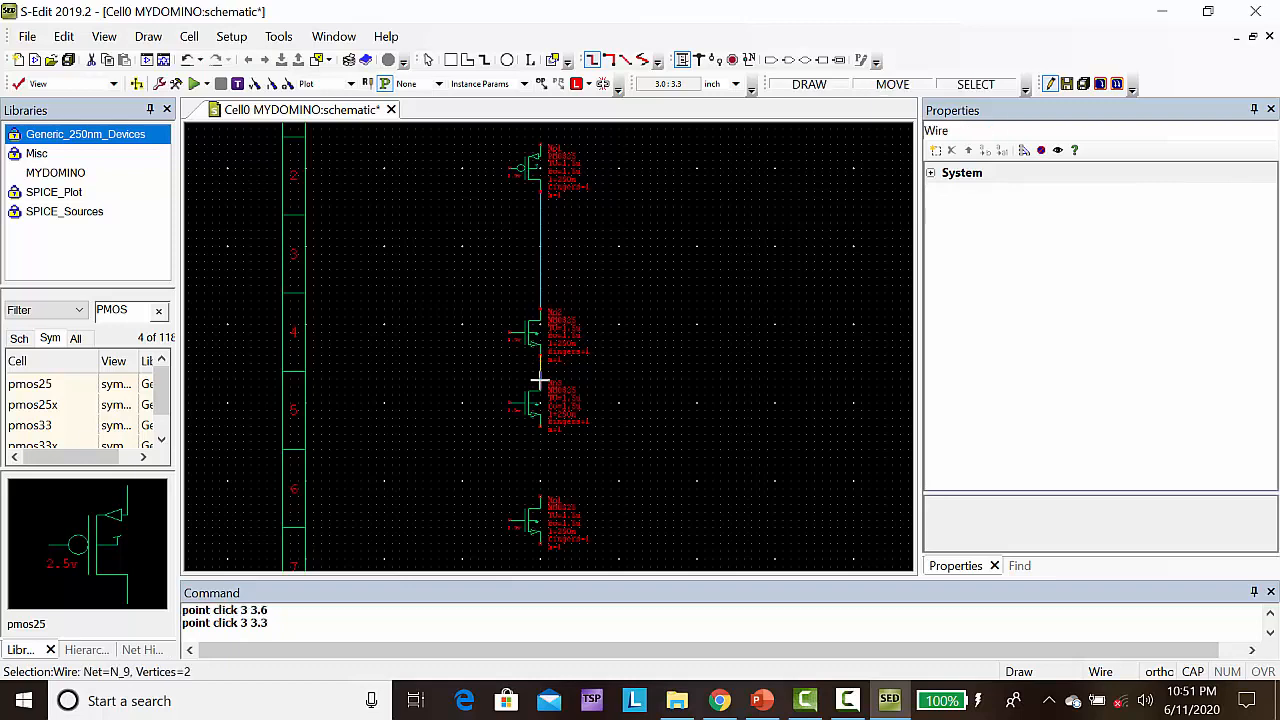
{"action": "left_click_drag", "start_coordinate": [540, 428], "coordinate": [540, 500]}
{"action": "left_click", "coordinate": [540, 500]}
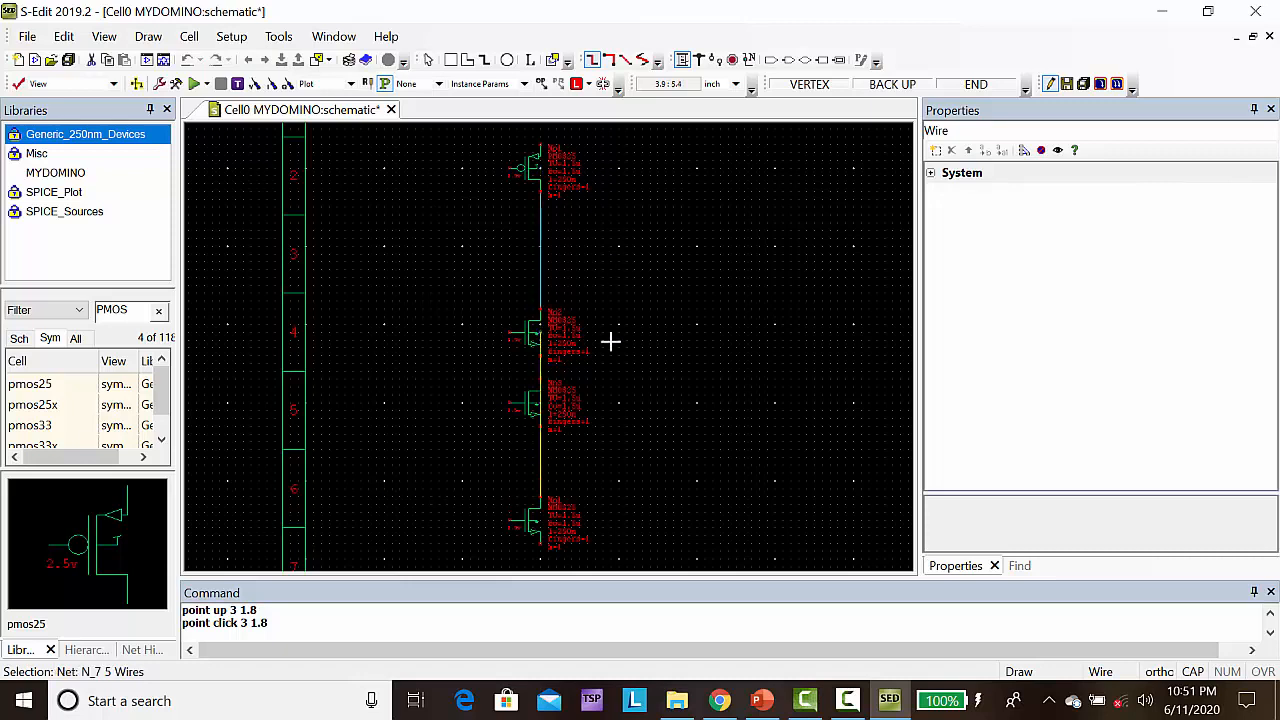
{"action": "left_click", "coordinate": [540, 497]}
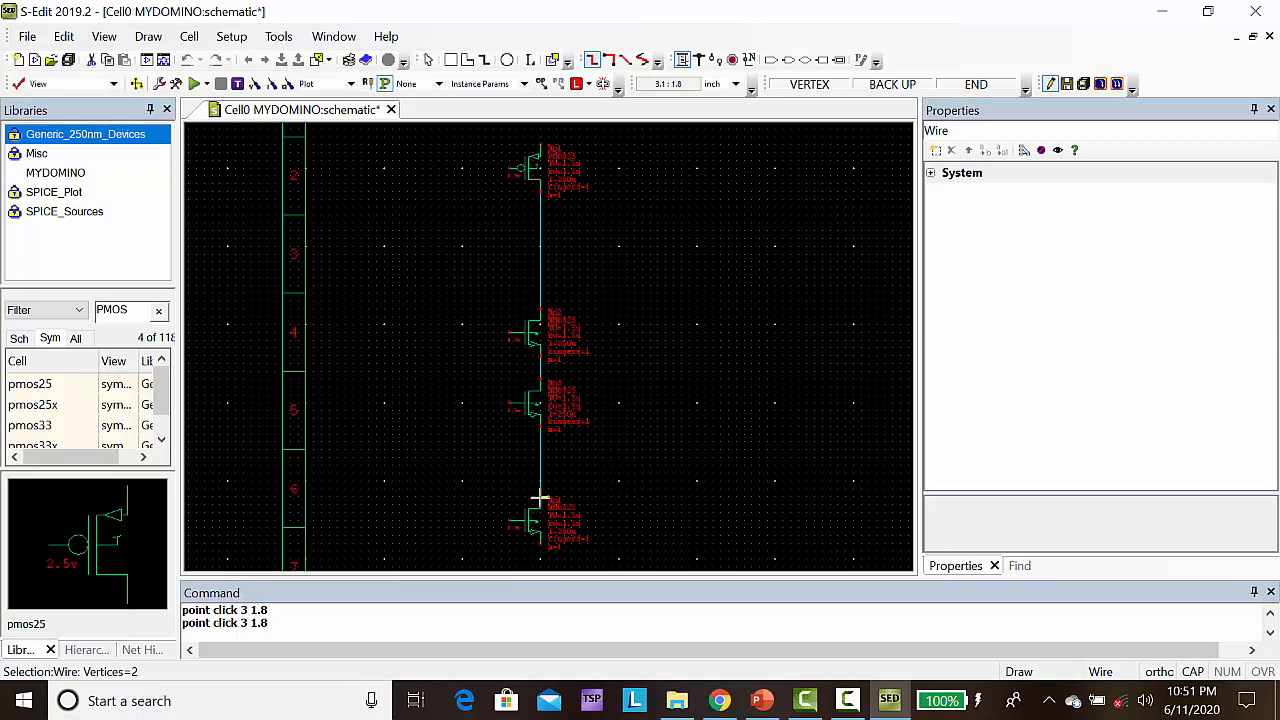
{"action": "left_click", "coordinate": [540, 497]}
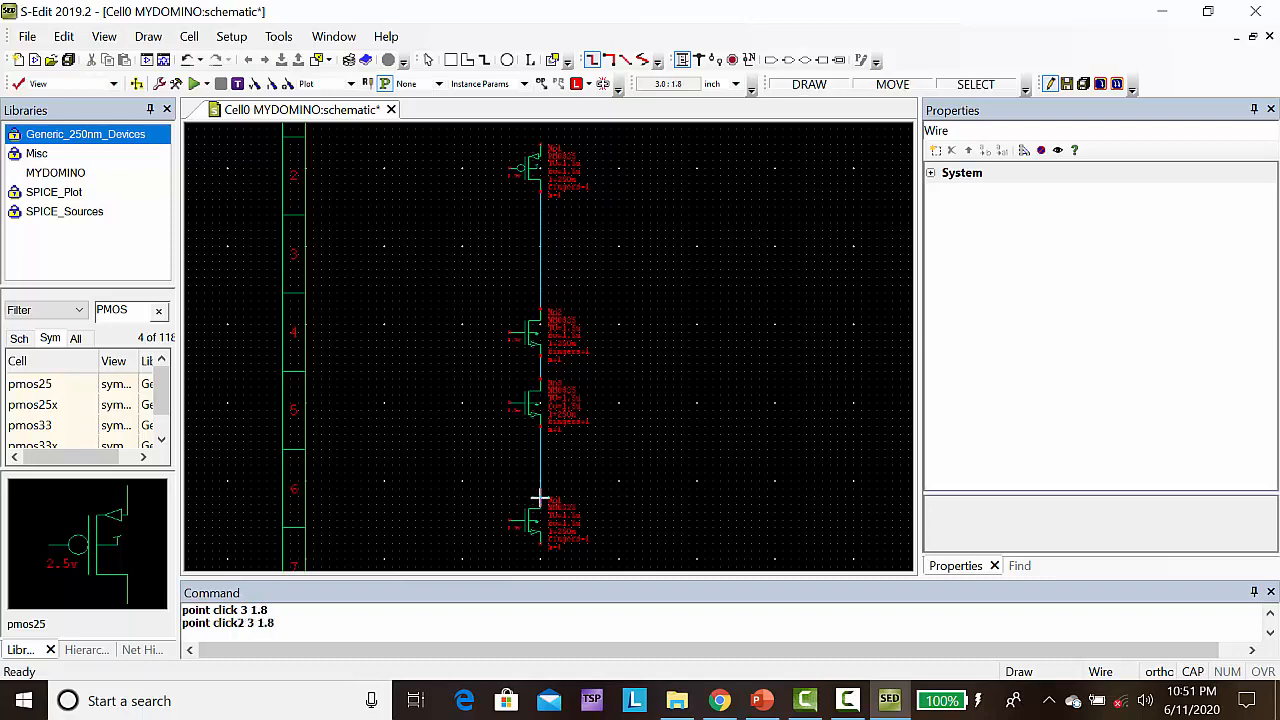
Wire the PMOS gate to the bottom NMOS gate, routing the wire around the transistors' gate side
{"action": "left_click", "coordinate": [509, 170]}
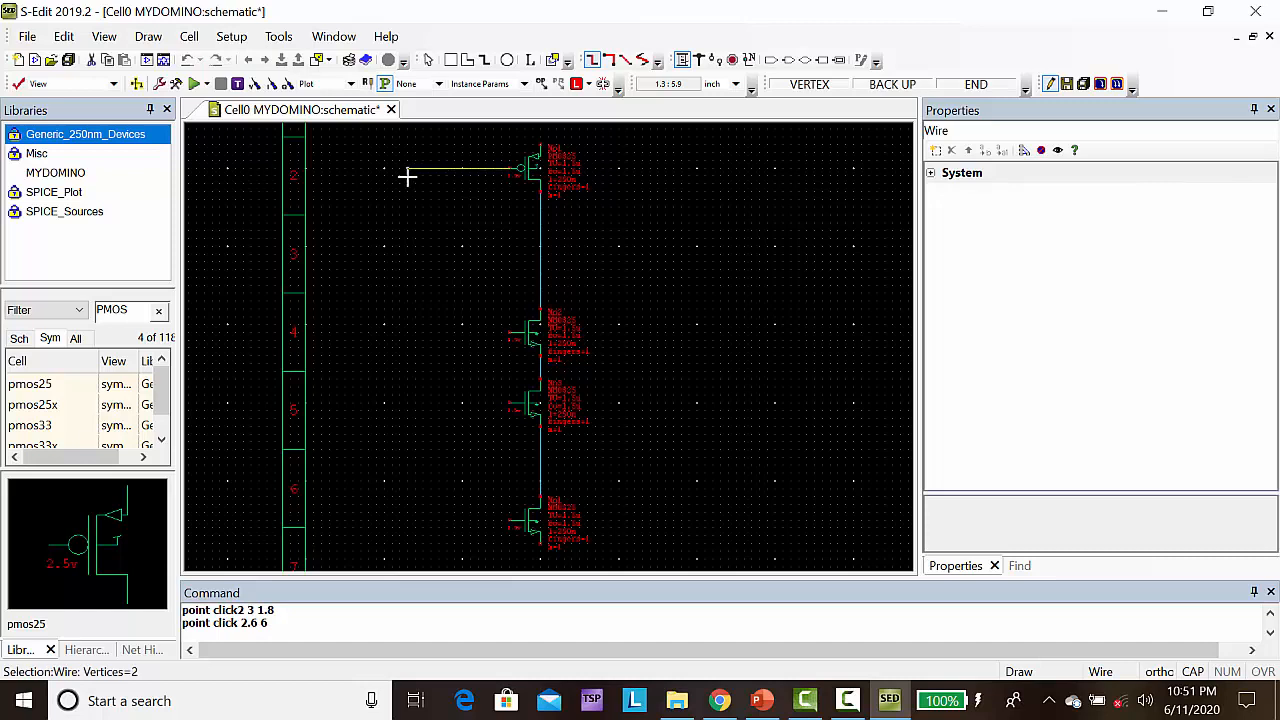
{"action": "left_click", "coordinate": [407, 176]}
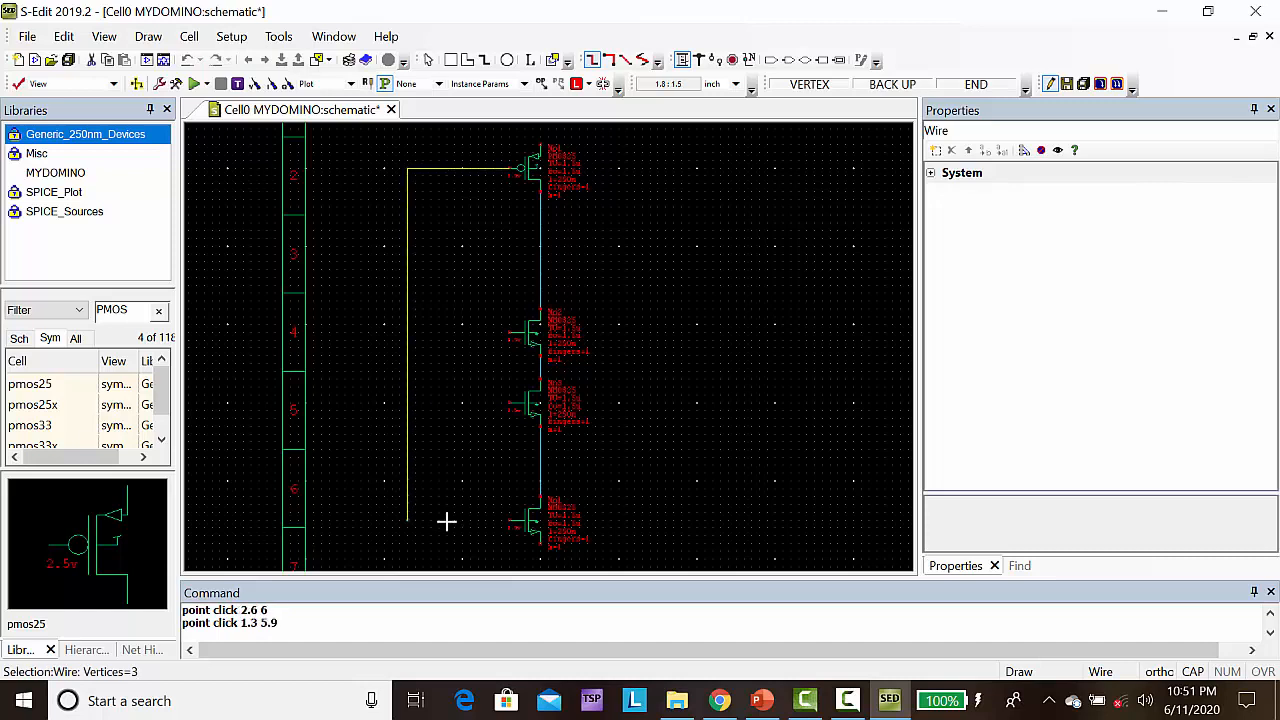
{"action": "left_click", "coordinate": [487, 520]}
{"action": "right_click", "coordinate": [509, 520]}
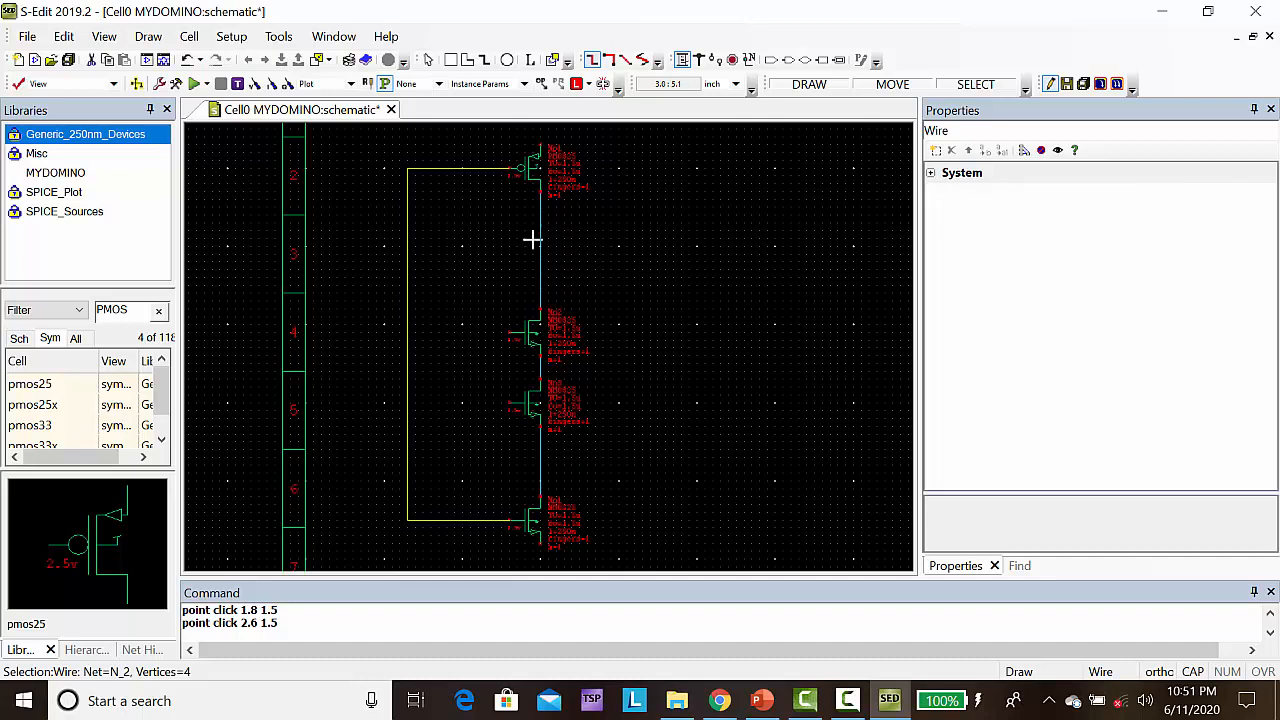
Add the Generic_250nm_LogicGates library from the Generic_250nm process folder to the MYDOMINO design
{"action": "left_click", "coordinate": [56, 176]}
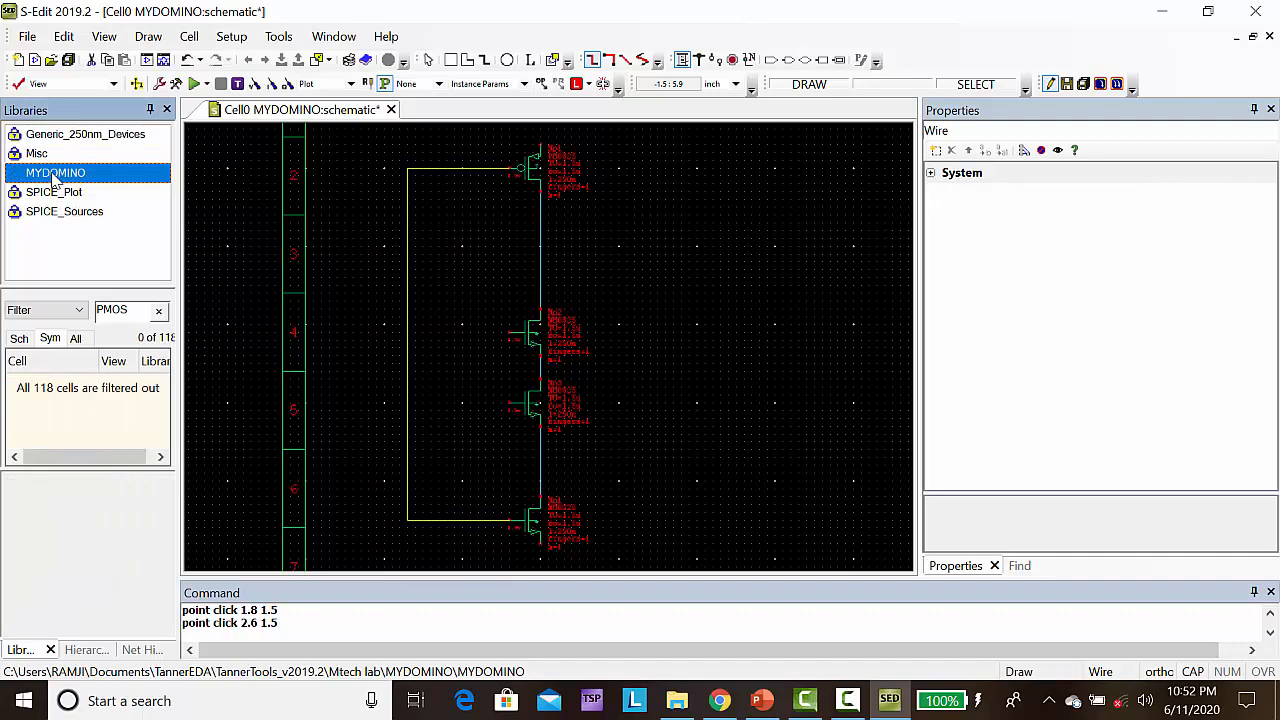
{"action": "right_click", "coordinate": [55, 179]}
{"action": "left_click", "coordinate": [114, 206]}
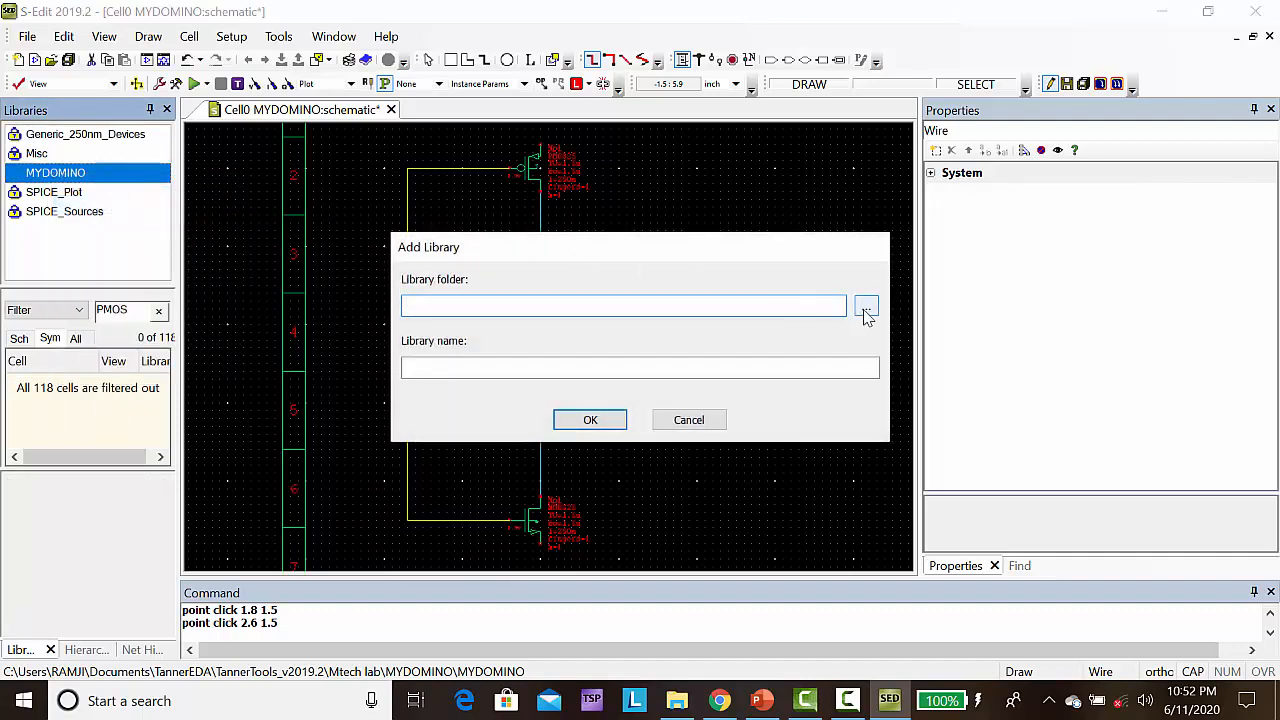
{"action": "left_click", "coordinate": [865, 308]}
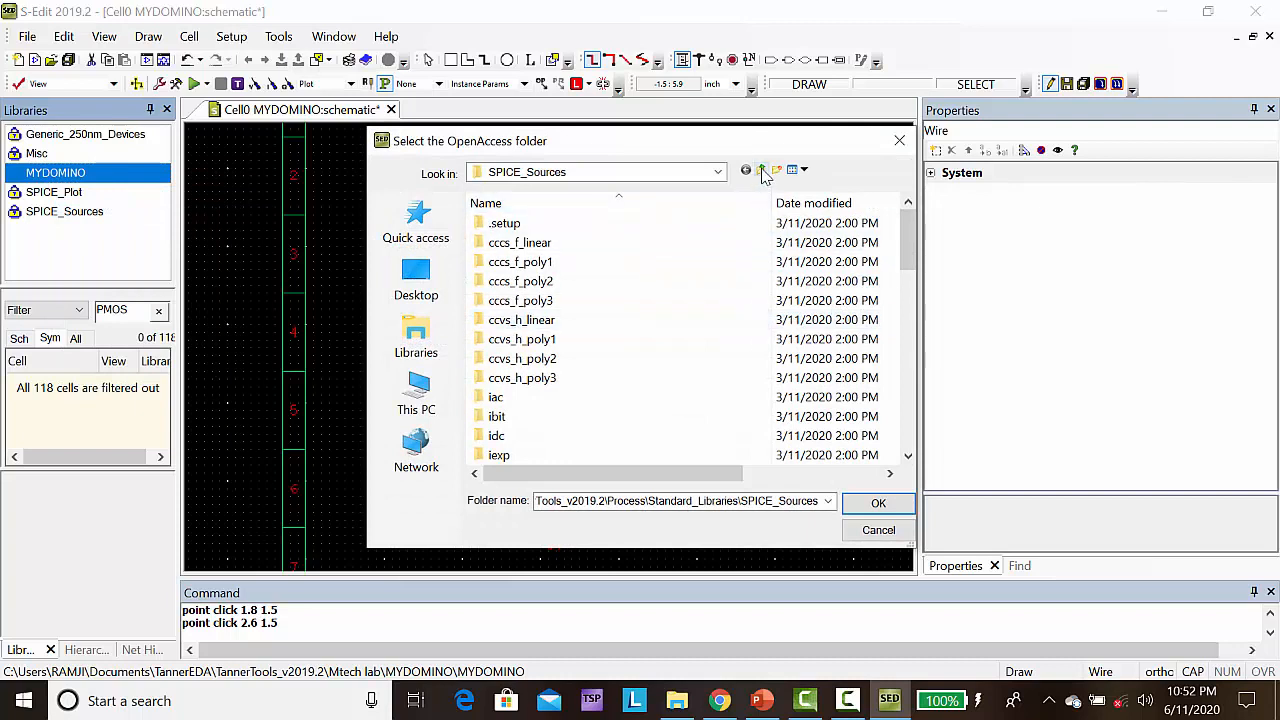
{"action": "left_click", "coordinate": [762, 171]}
{"action": "left_click", "coordinate": [761, 171]}
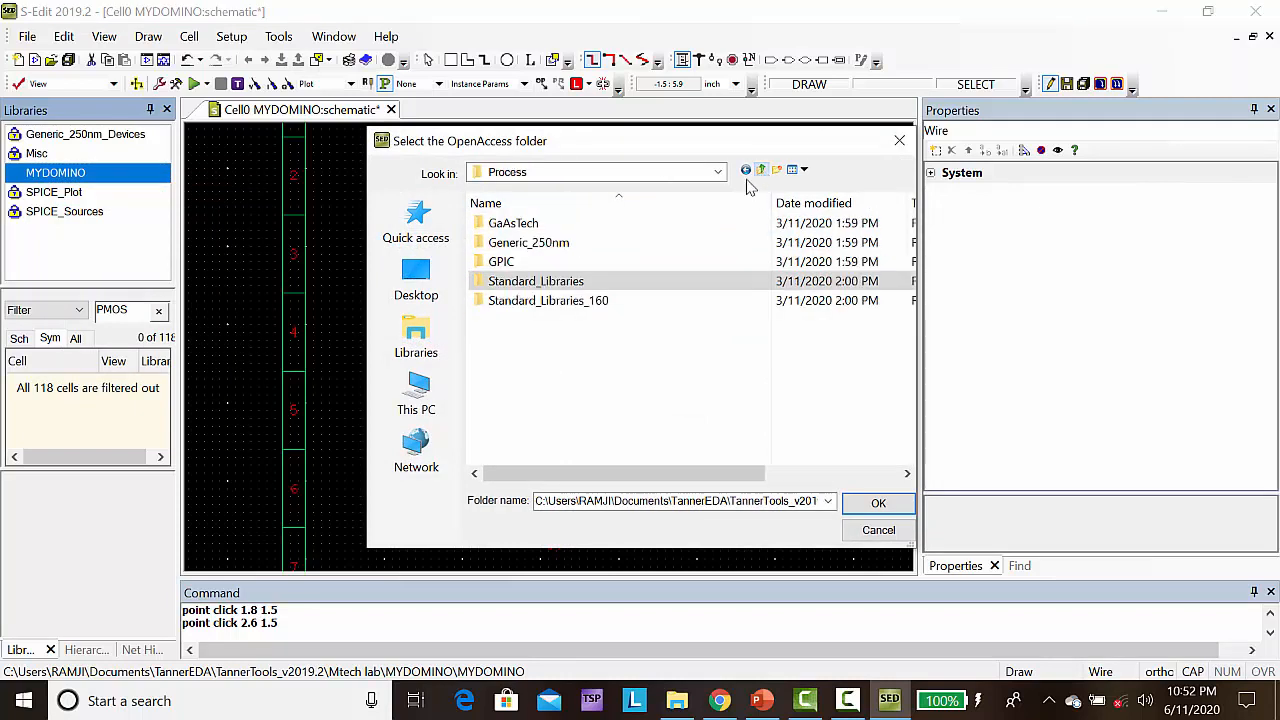
{"action": "double_click", "coordinate": [580, 252]}
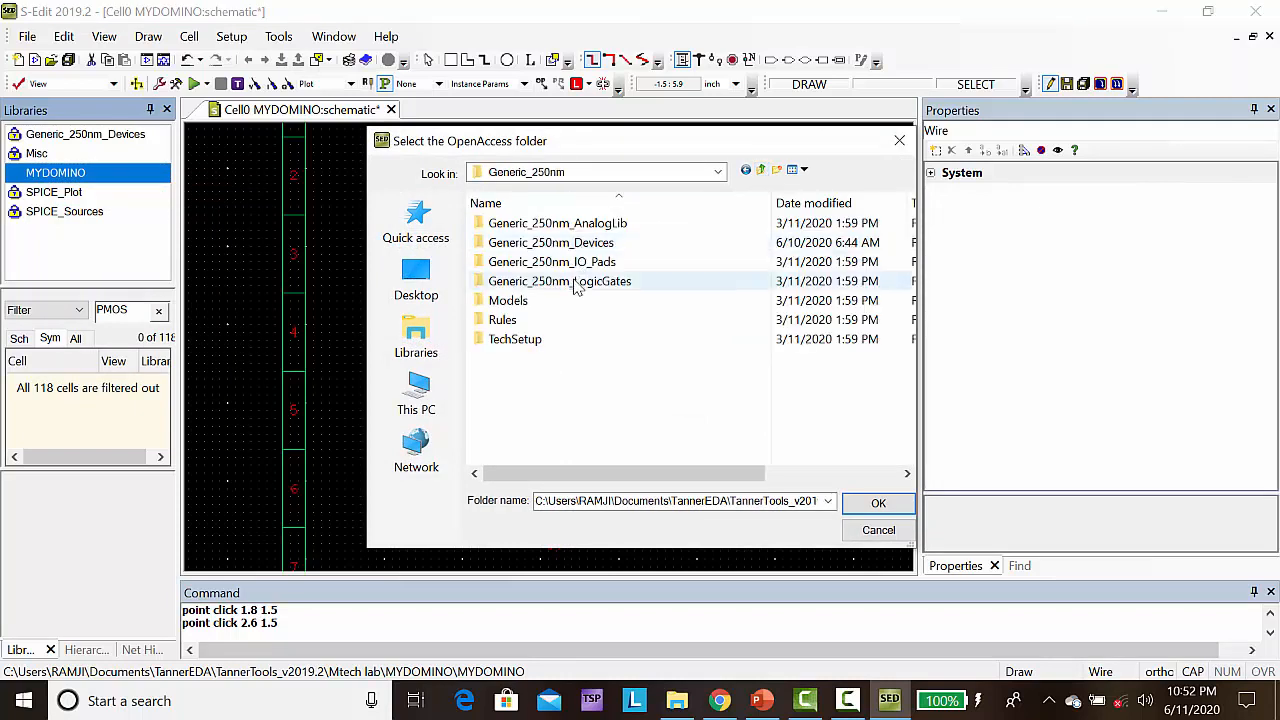
{"action": "left_click", "coordinate": [576, 283]}
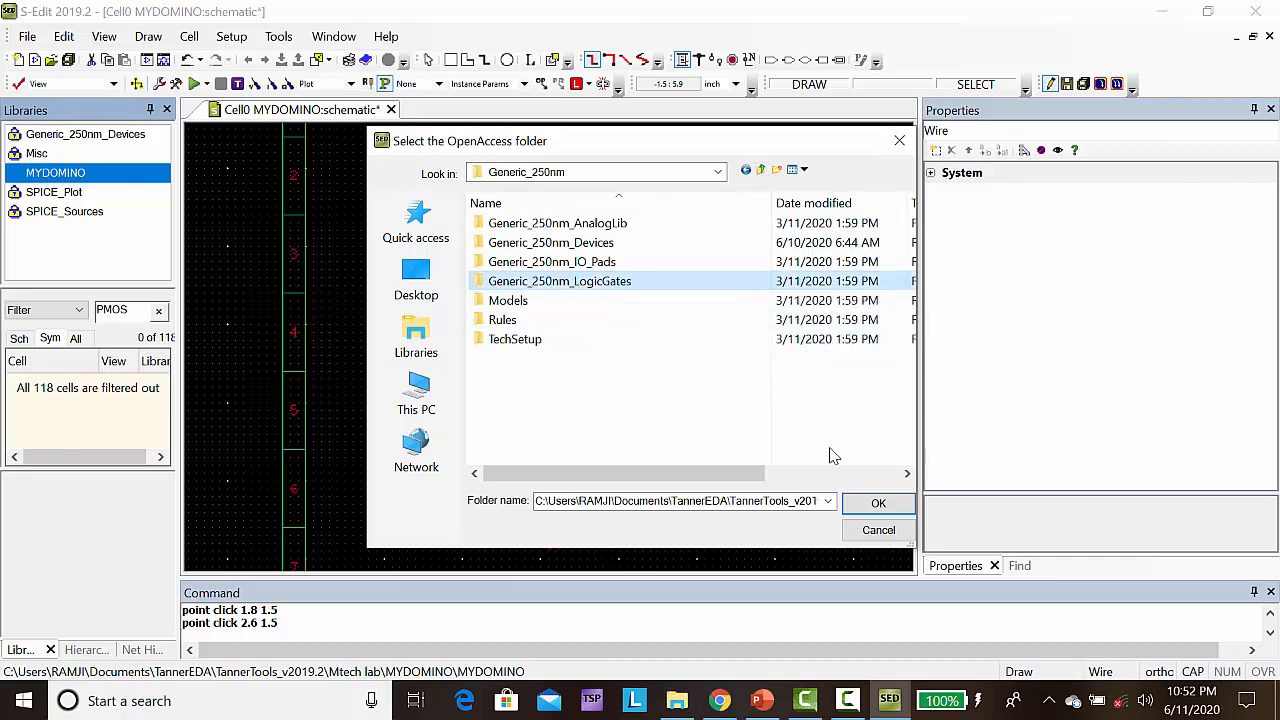
{"action": "left_click", "coordinate": [878, 503]}
{"action": "left_click", "coordinate": [591, 420]}
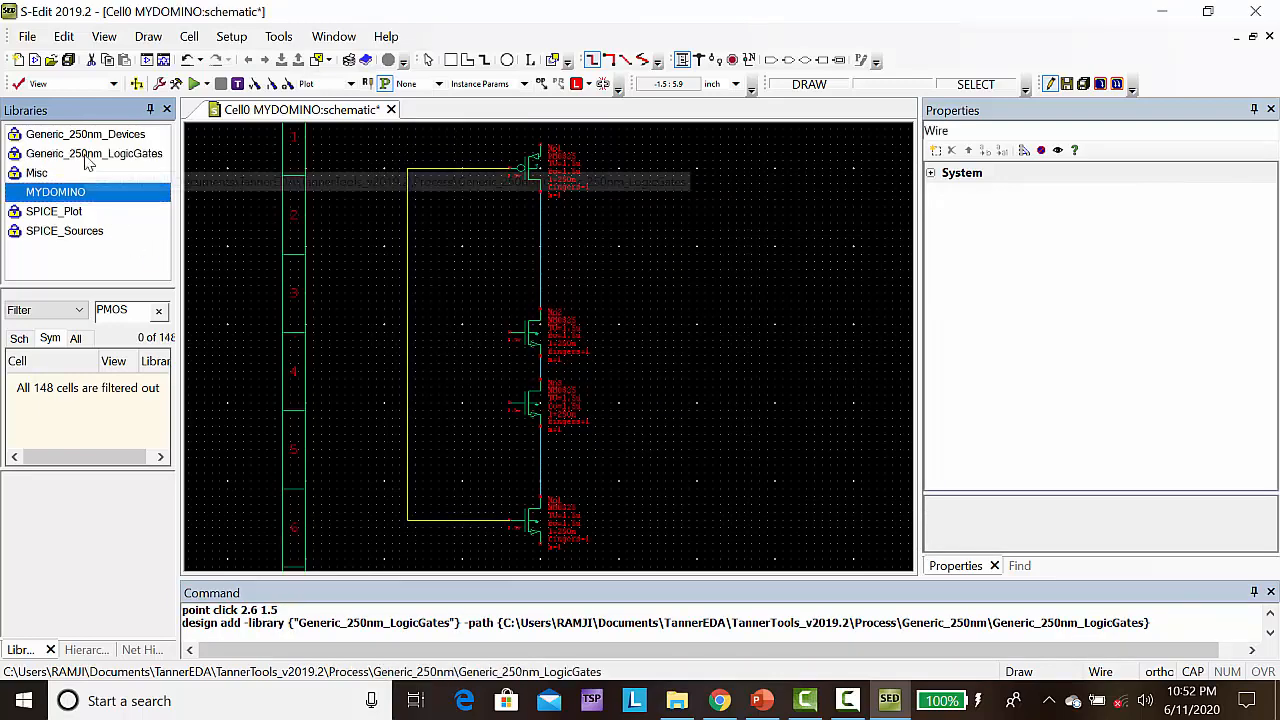
Filter the Generic_250nm_LogicGates cells by INV and place one INV instance at (4, 5), then finish placing
{"action": "left_click", "coordinate": [88, 160]}
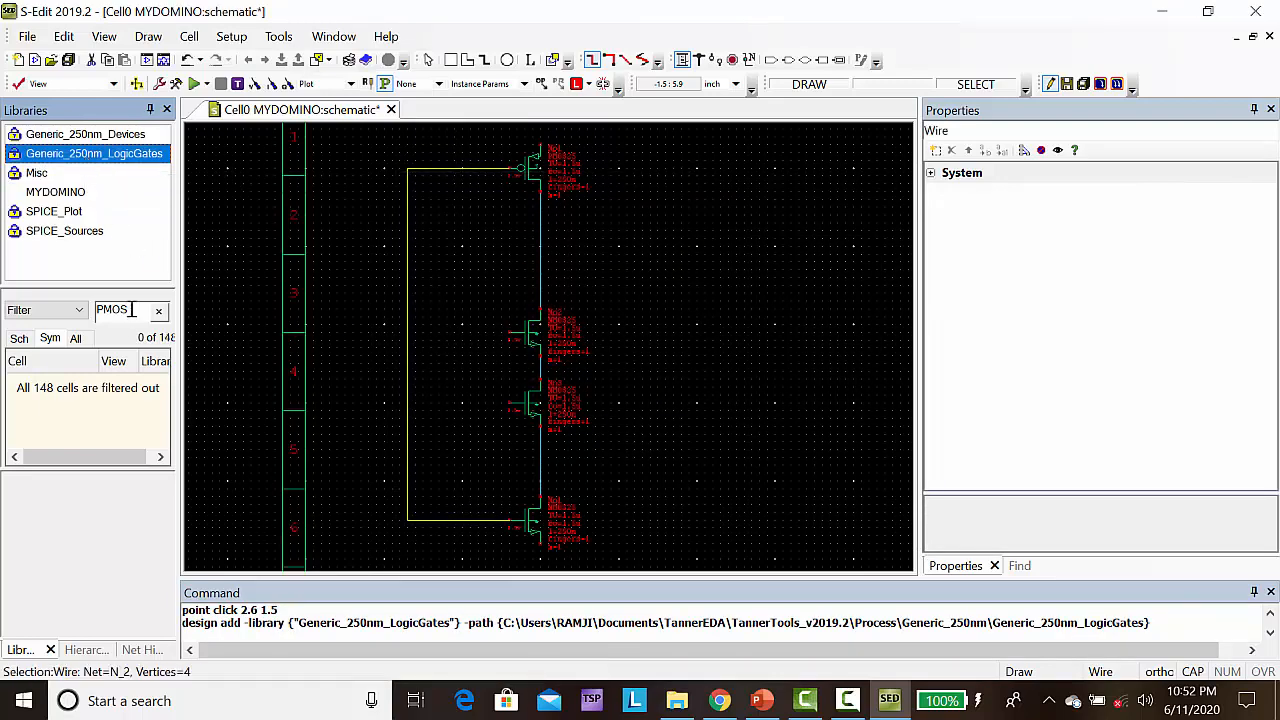
{"action": "key", "text": "BackSpace"}
{"action": "key", "text": "BackSpace"}
{"action": "key", "text": "BackSpace"}
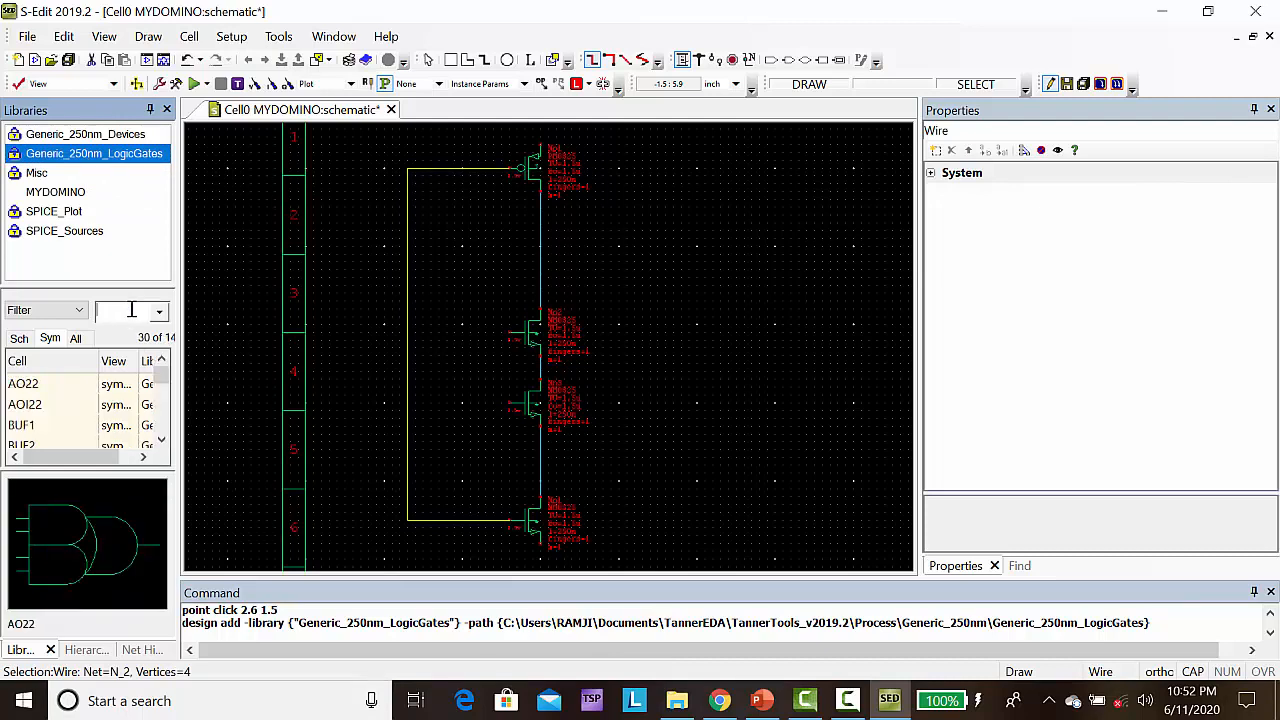
{"action": "type", "text": "INV"}
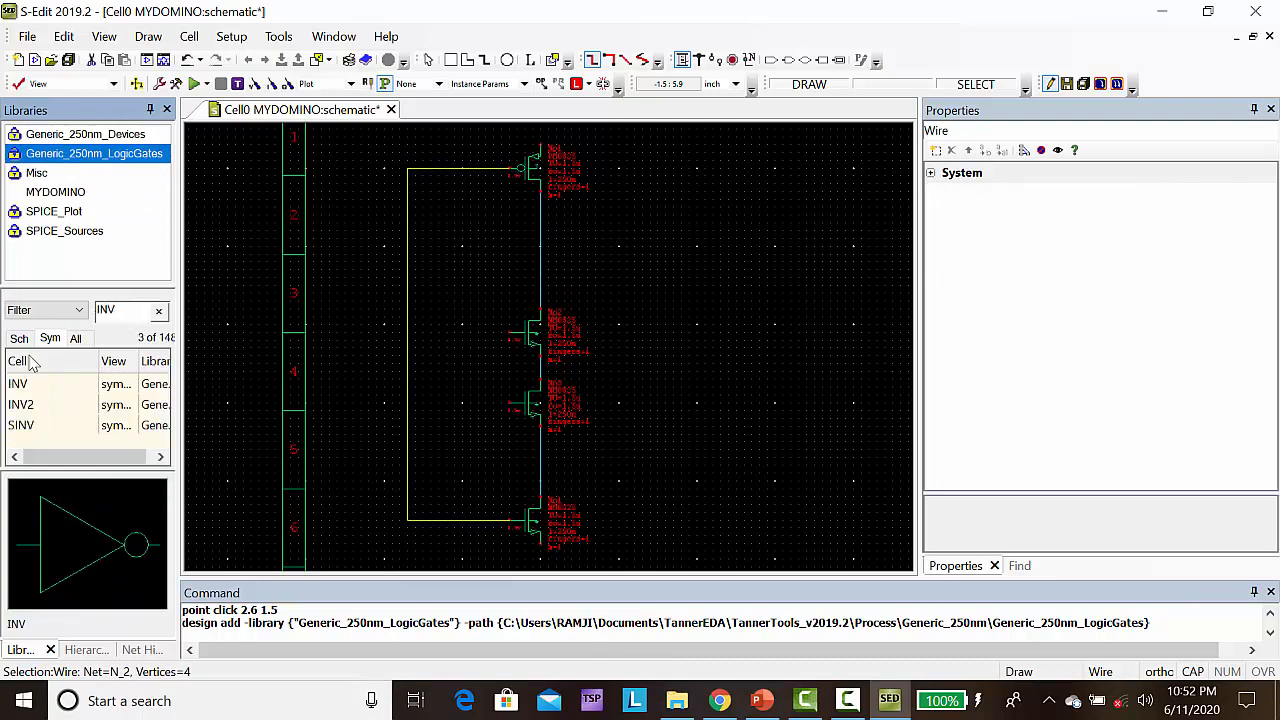
{"action": "left_click", "coordinate": [17, 386]}
{"action": "right_click", "coordinate": [17, 386]}
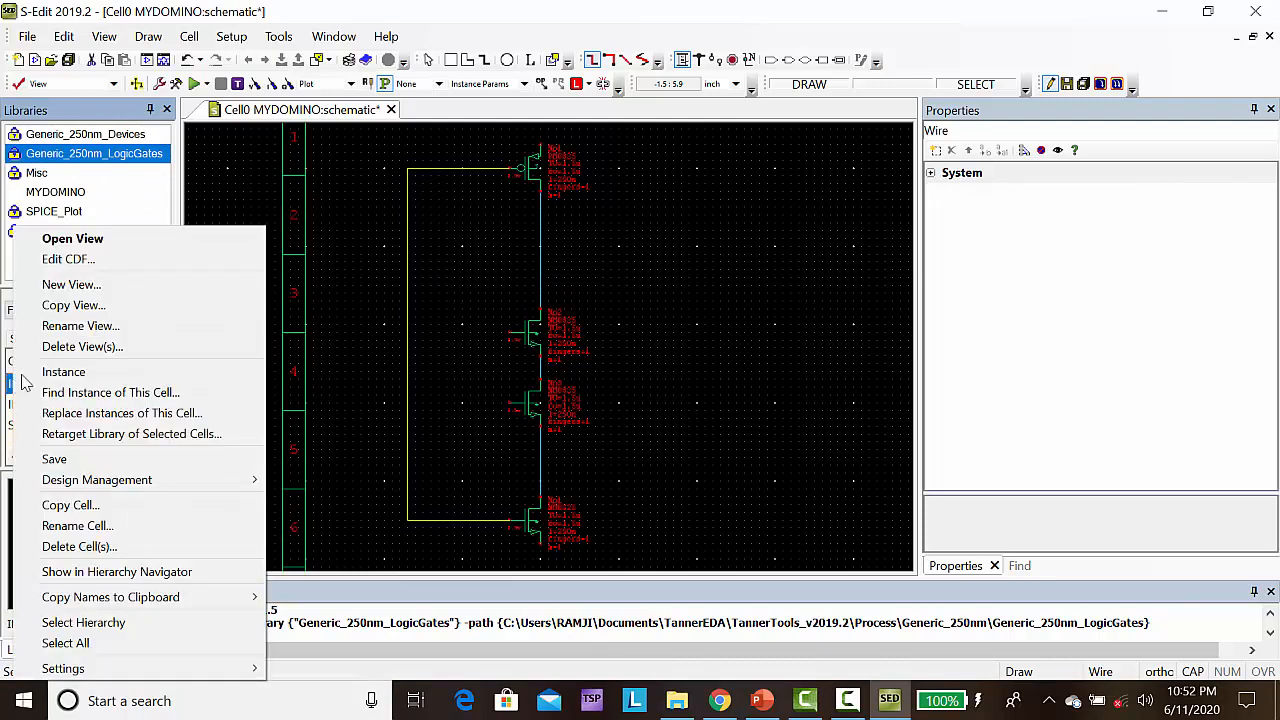
{"action": "left_click", "coordinate": [68, 373]}
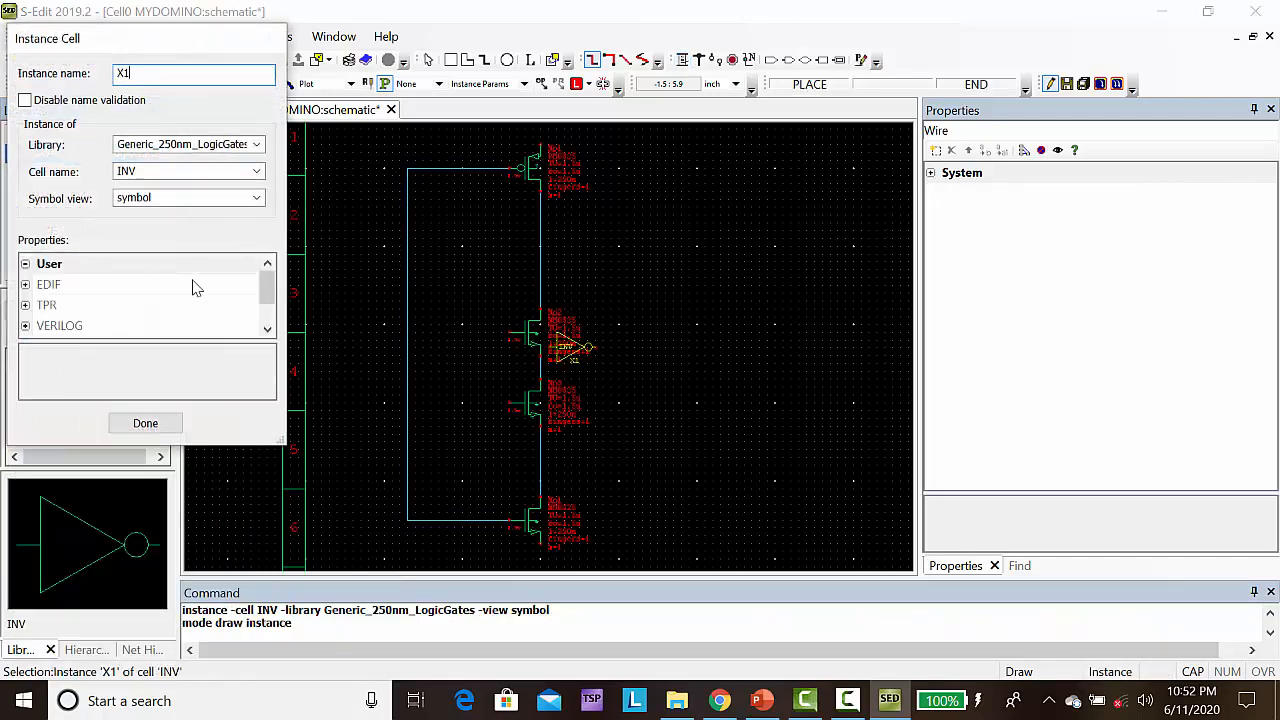
{"action": "left_click", "coordinate": [617, 247]}
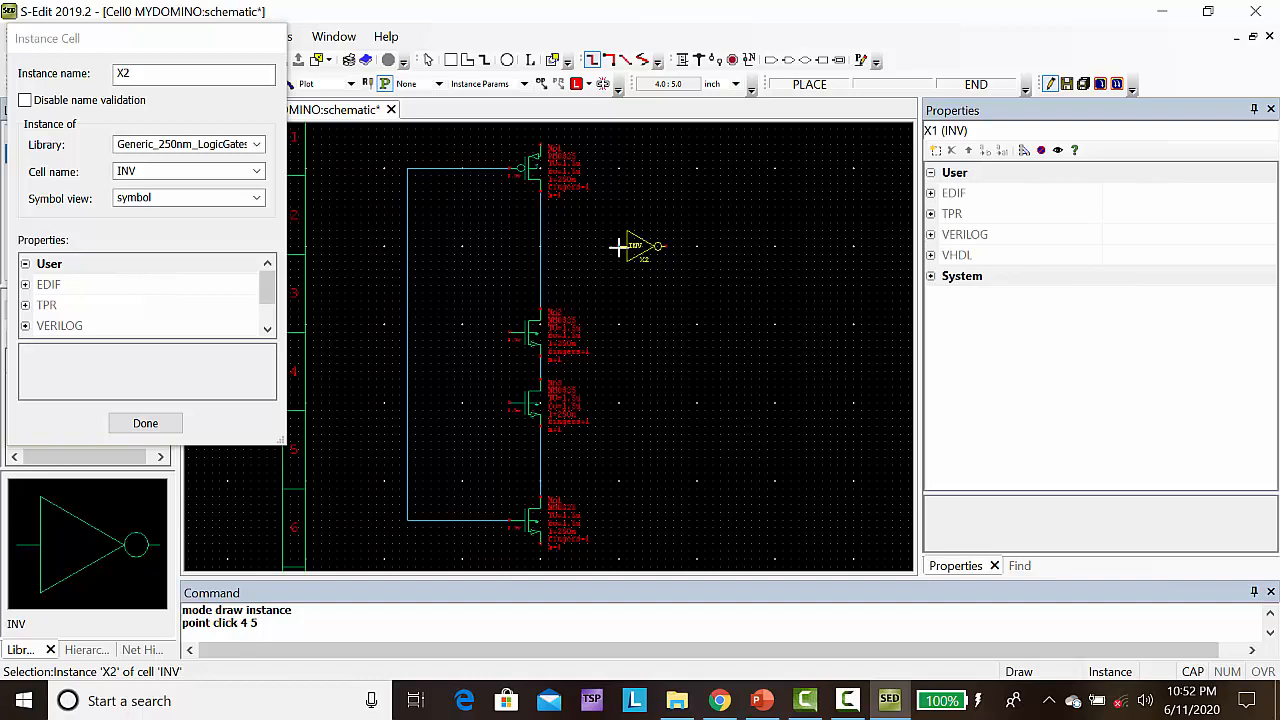
{"action": "left_click", "coordinate": [121, 423]}
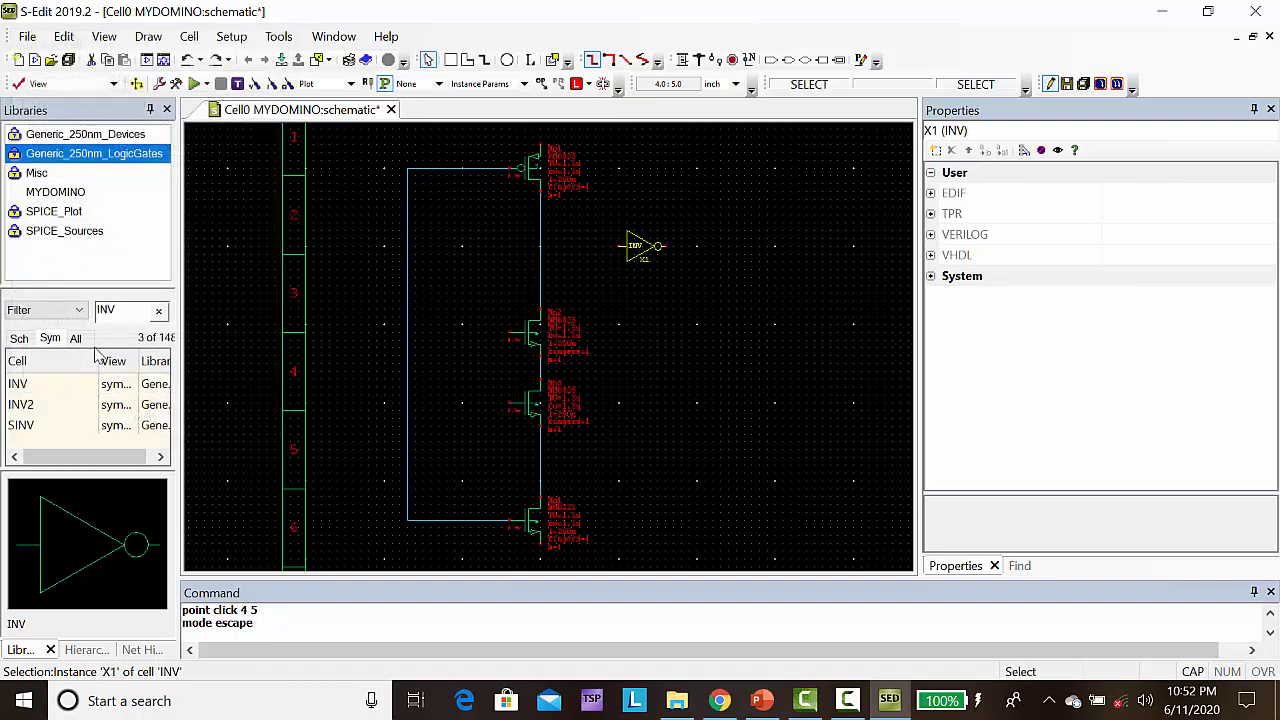
Wire the inverter input to the node between the PMOS and the topmost NMOS, and draw an output wire from the inverter to (5.1, 5)
{"action": "left_click", "coordinate": [684, 62]}
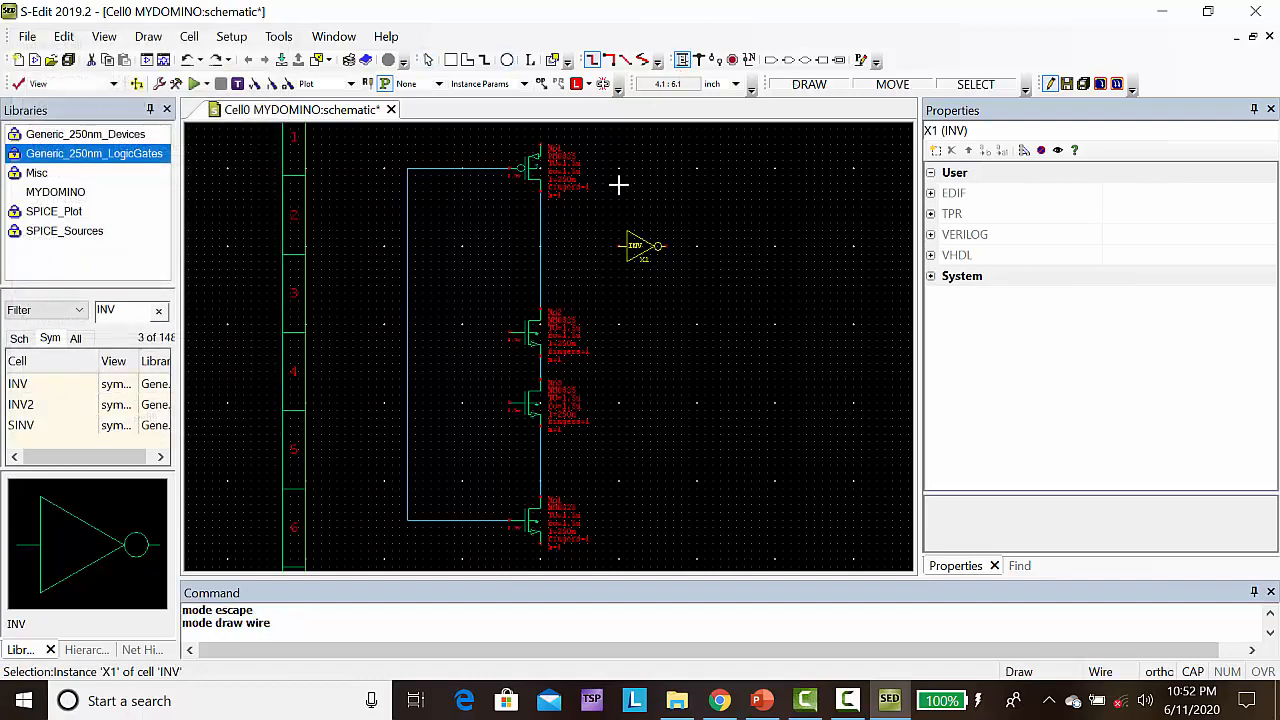
{"action": "left_click", "coordinate": [620, 246]}
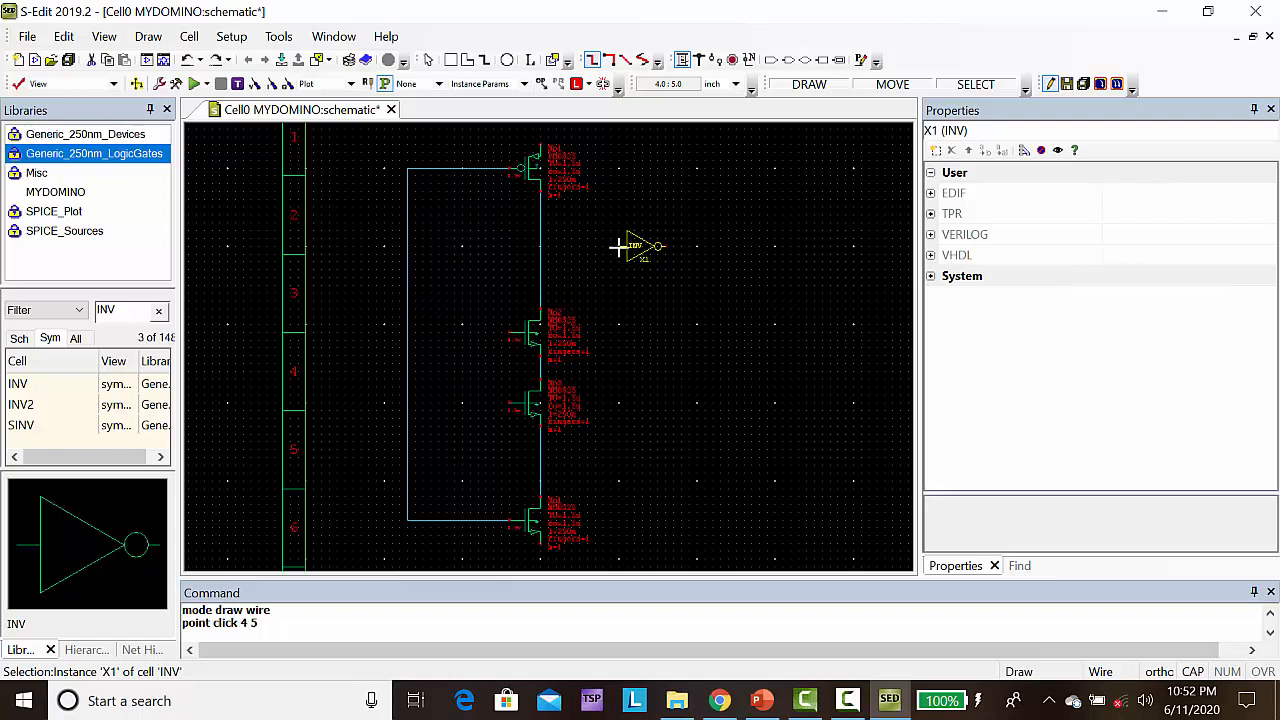
{"action": "left_click", "coordinate": [539, 246]}
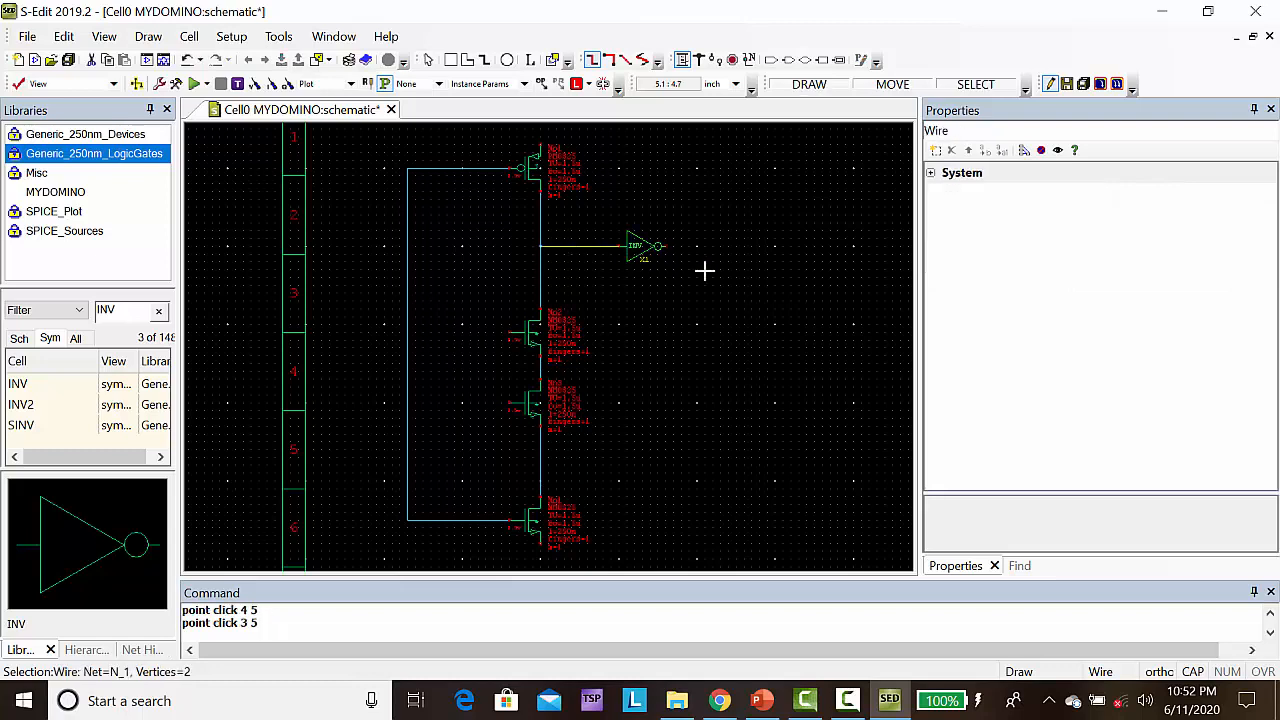
{"action": "left_click", "coordinate": [663, 246]}
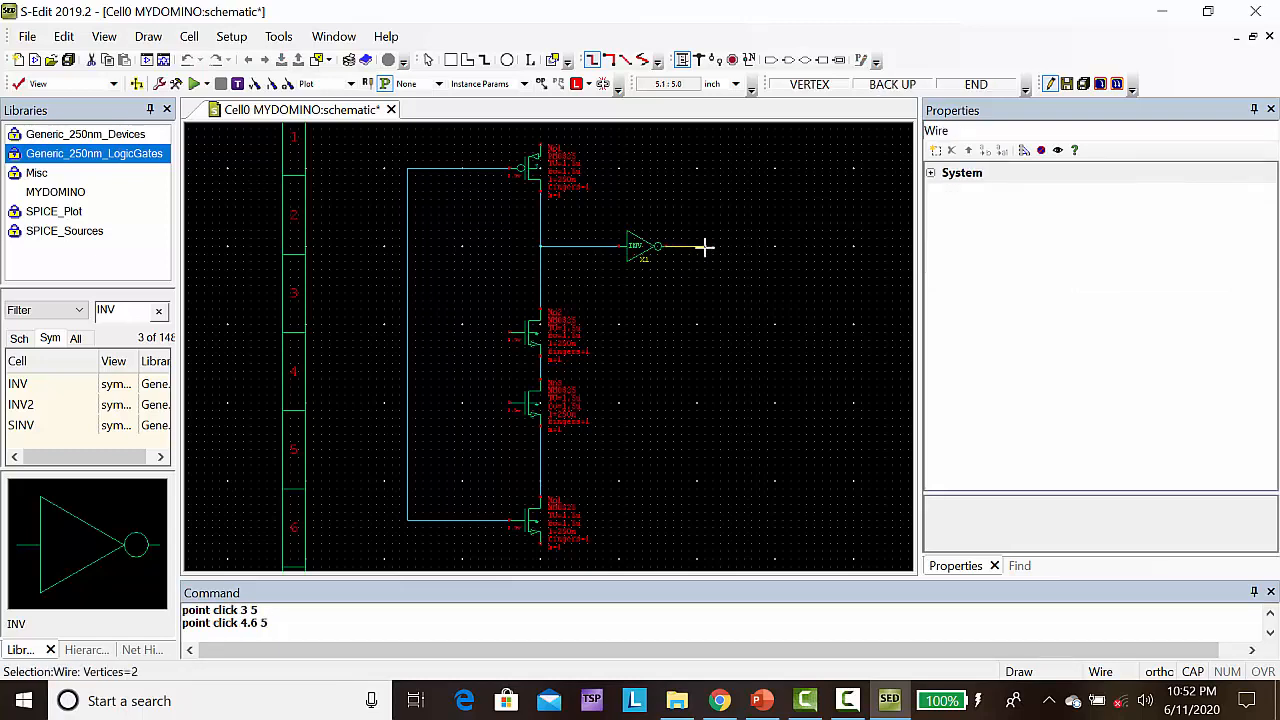
{"action": "double_click", "coordinate": [705, 246]}
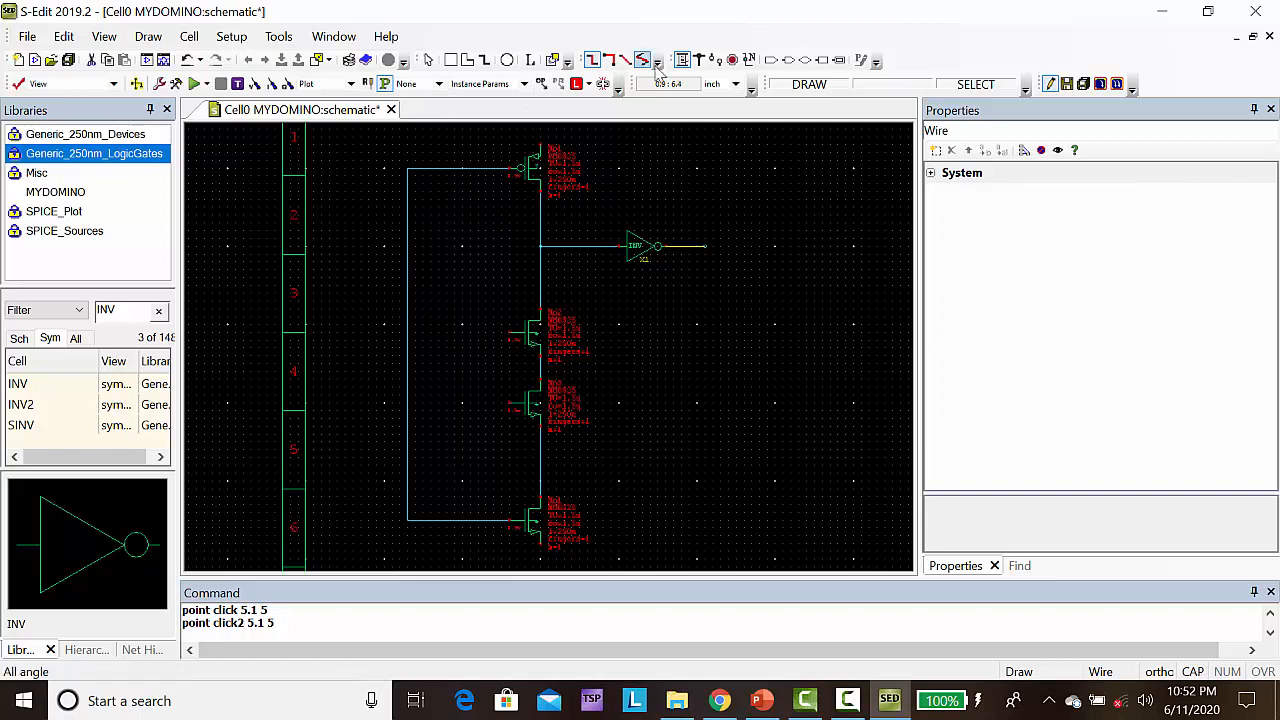
Place an input port named clk at (0.6, 4), beside the vertical part of the gate wire
{"action": "left_click", "coordinate": [770, 62]}
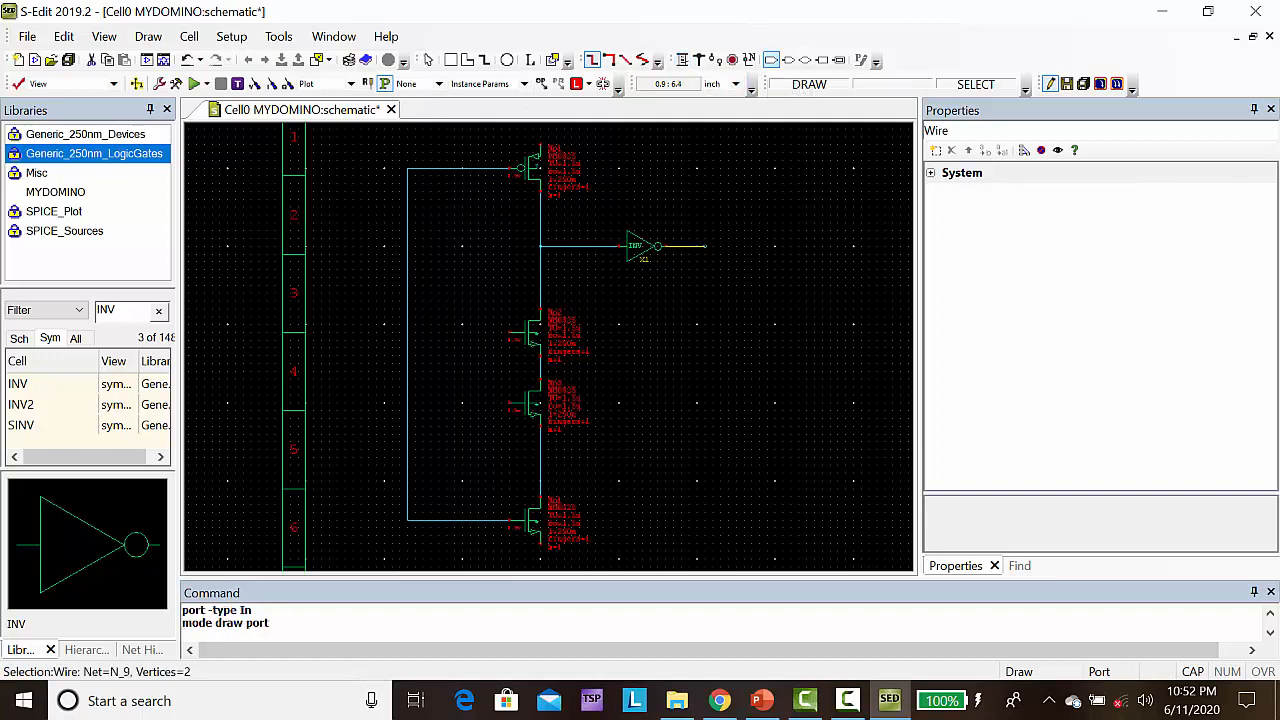
{"action": "left_click", "coordinate": [351, 324]}
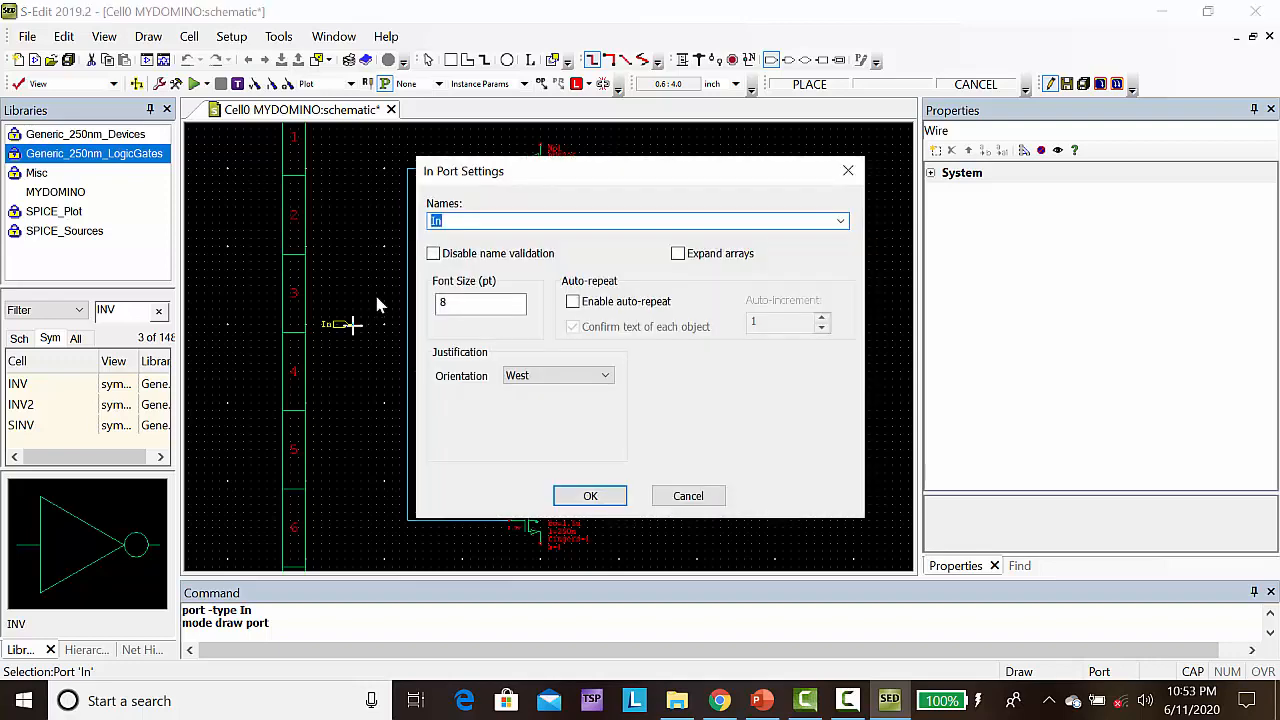
{"action": "type", "text": "clk"}
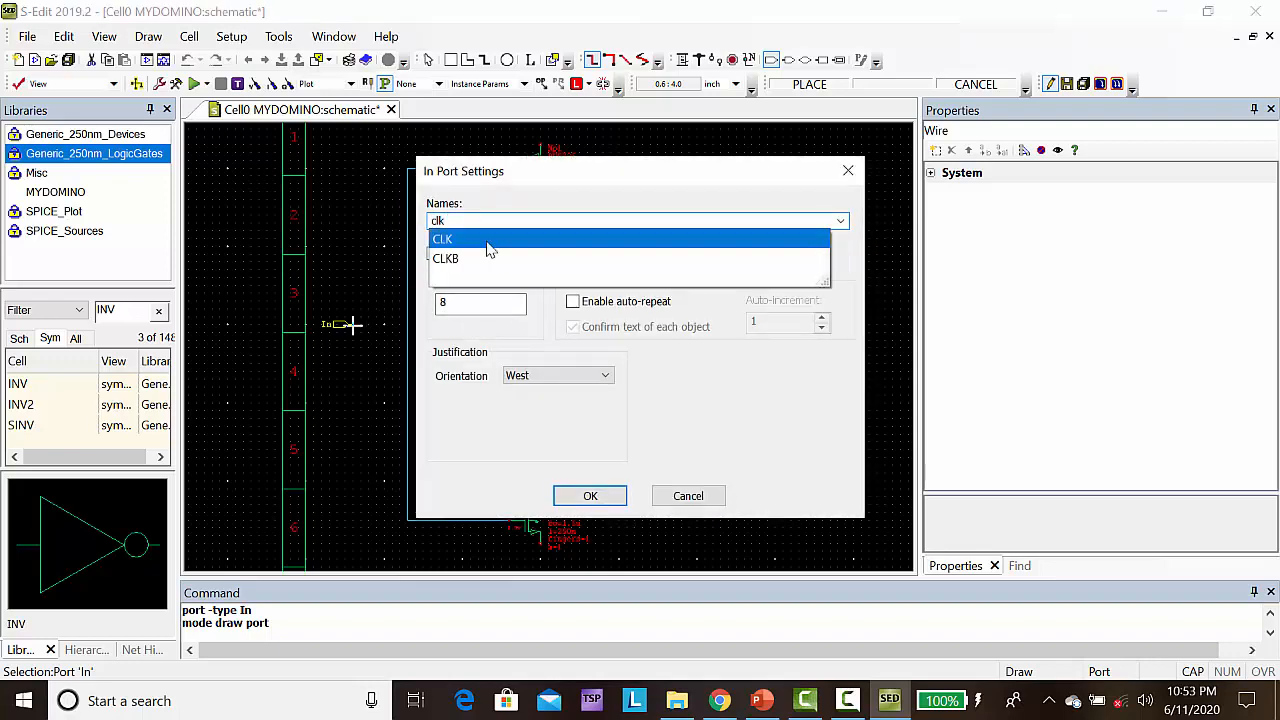
{"action": "left_click", "coordinate": [588, 497]}
{"action": "left_click", "coordinate": [589, 497]}
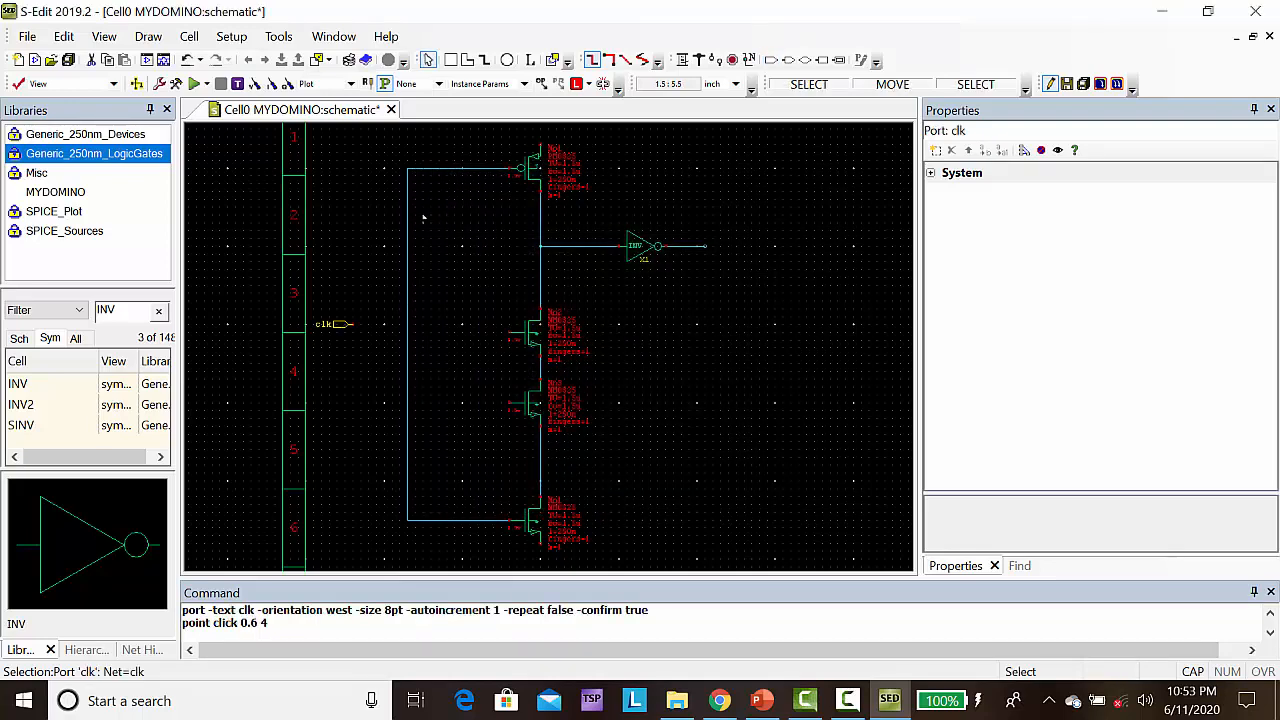
{"action": "key", "text": "Escape"}
Filter the SPICE_Sources cells by VPULSE and place a vpulse instance at (0.6, 3.4) connected beneath the clk port
{"action": "left_click", "coordinate": [80, 232]}
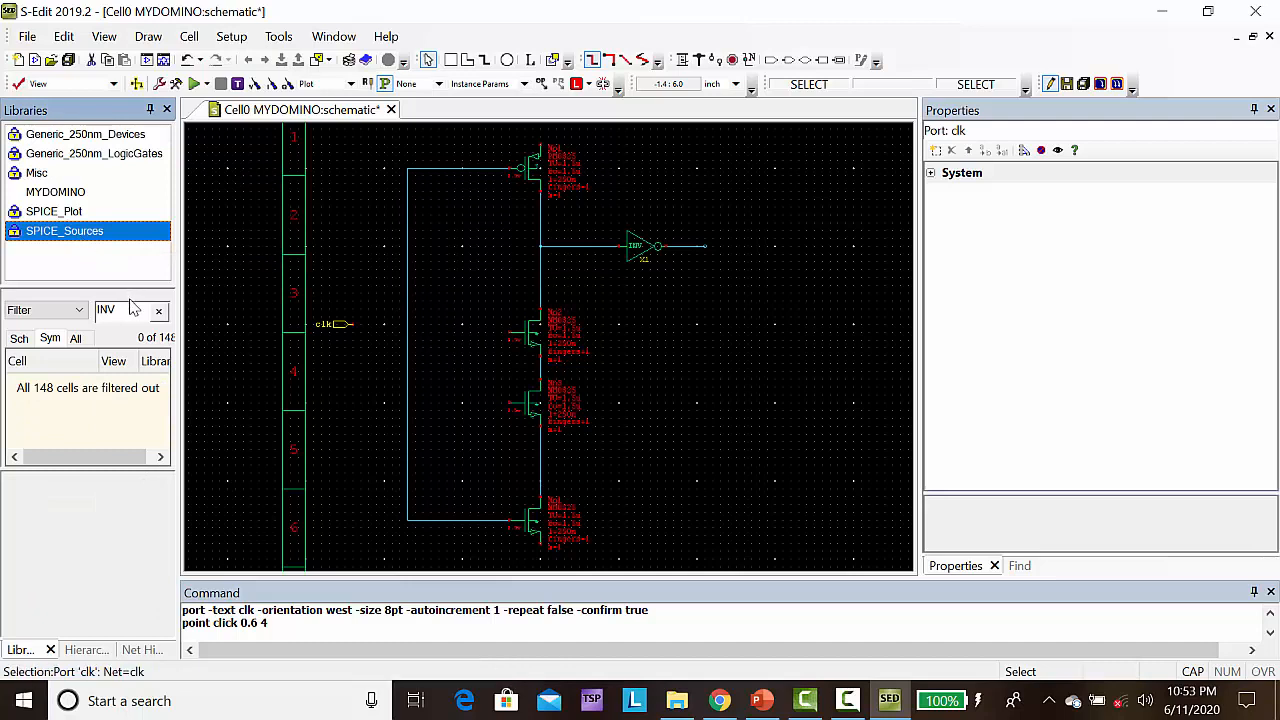
{"action": "key", "text": "BackSpace"}
{"action": "key", "text": "BackSpace"}
{"action": "key", "text": "BackSpace"}
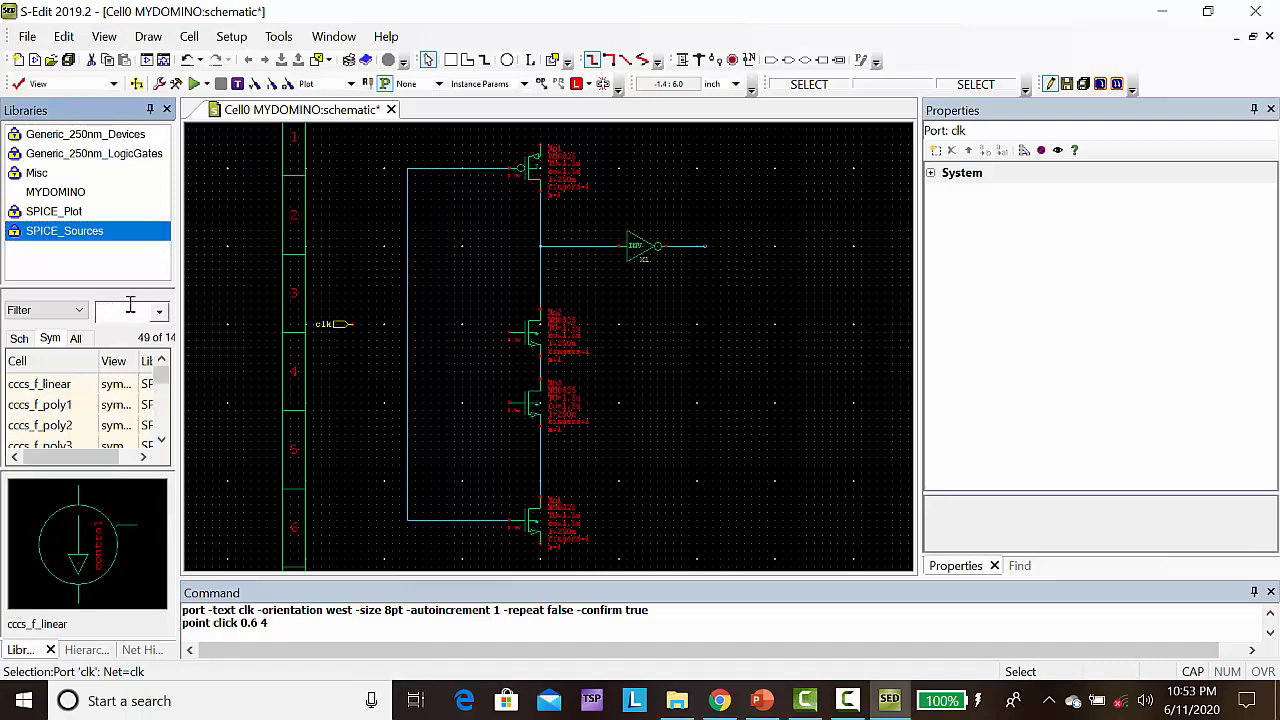
{"action": "type", "text": "VPULSE"}
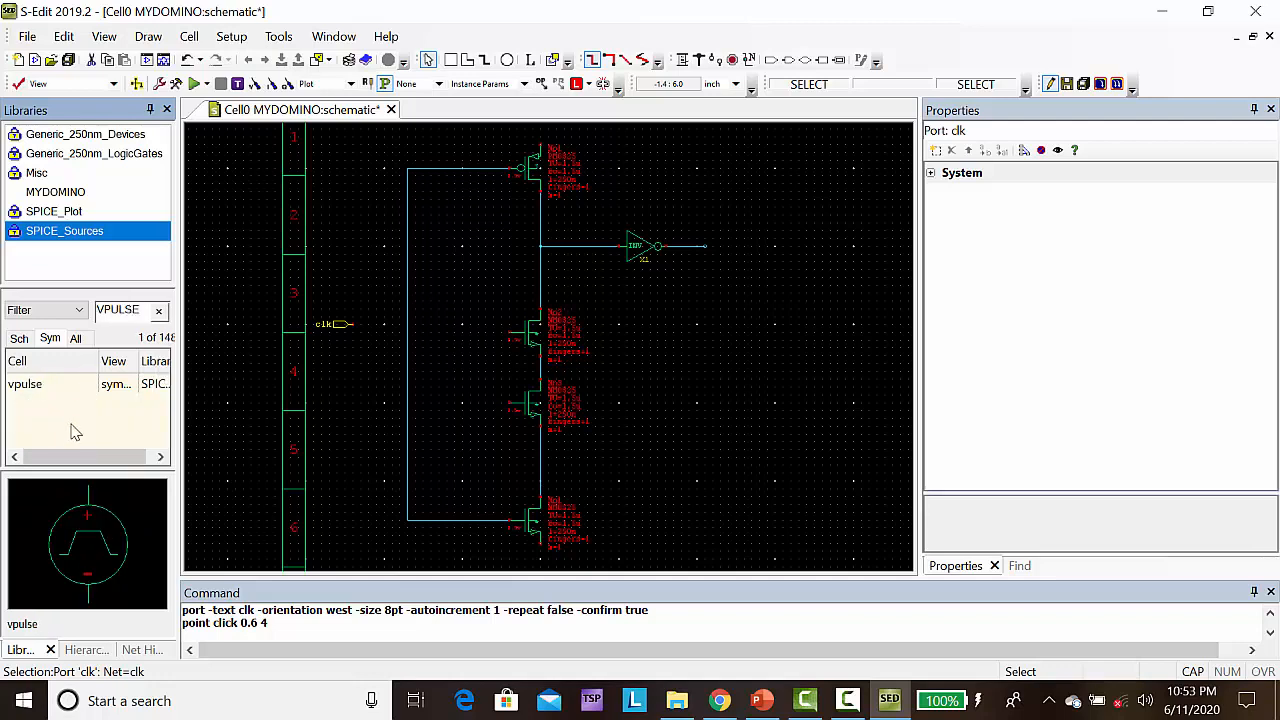
{"action": "left_click", "coordinate": [35, 393]}
{"action": "right_click", "coordinate": [34, 393]}
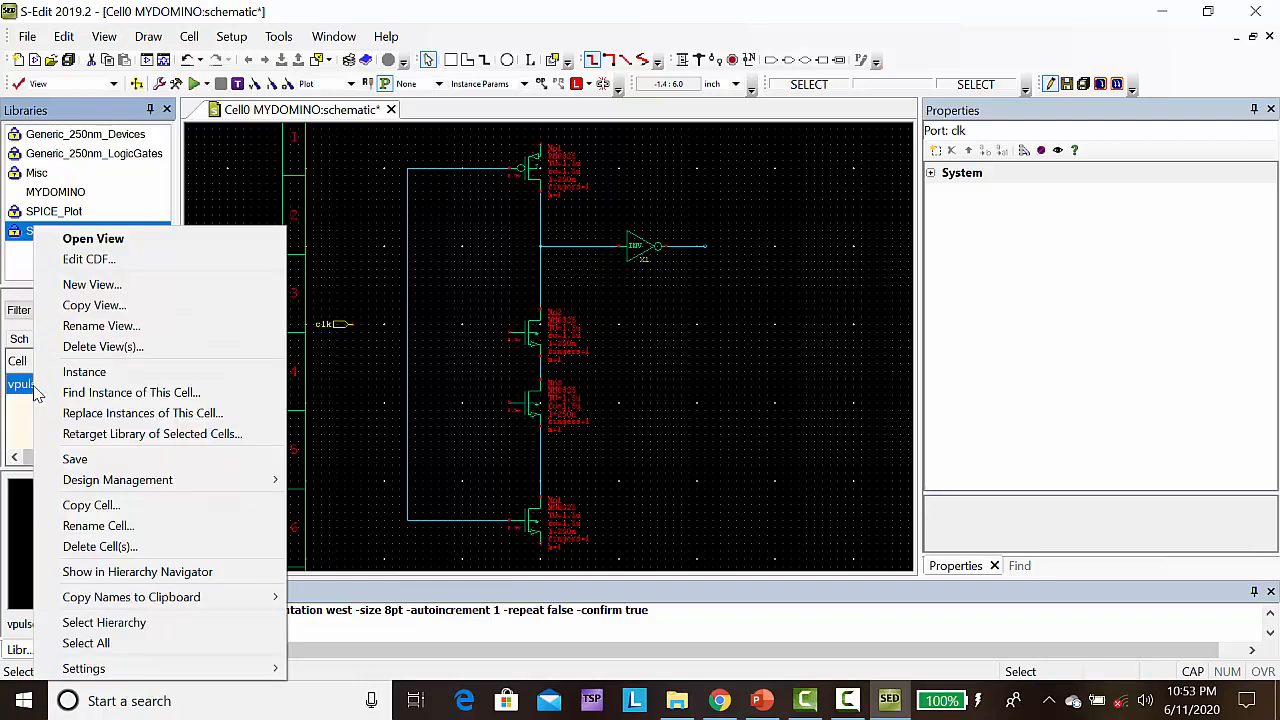
{"action": "left_click", "coordinate": [86, 372]}
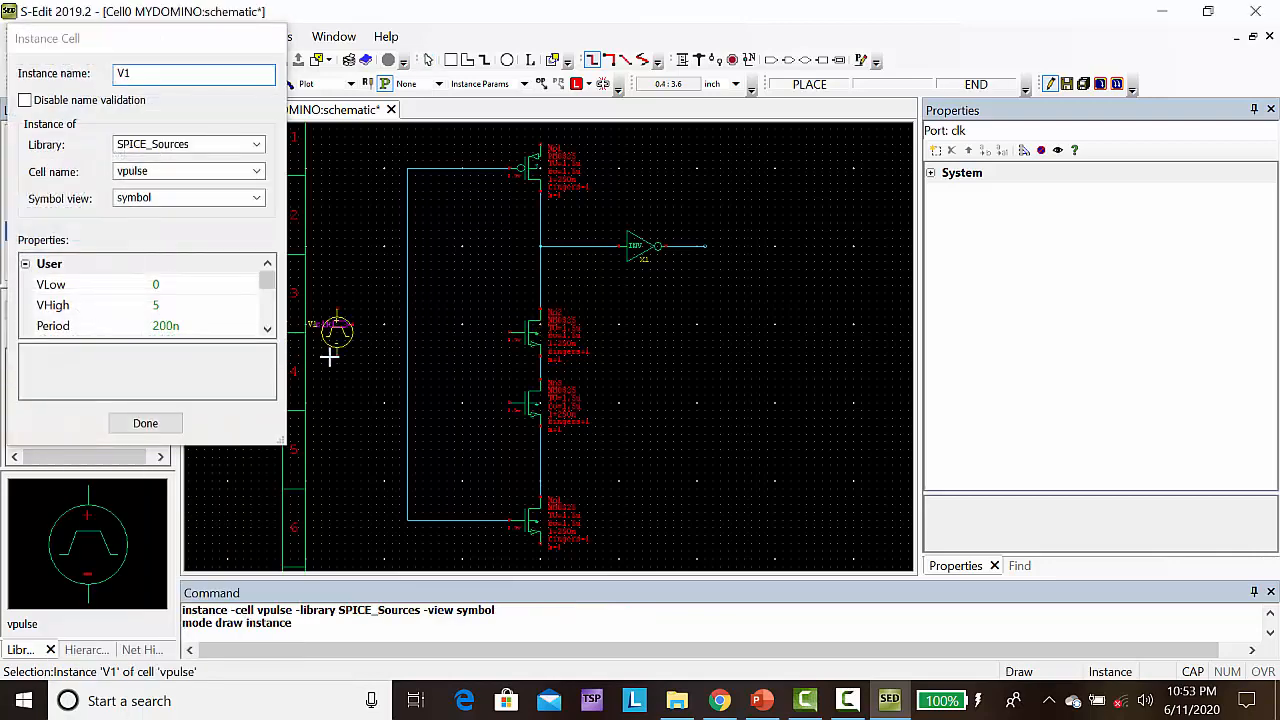
{"action": "left_click", "coordinate": [352, 373]}
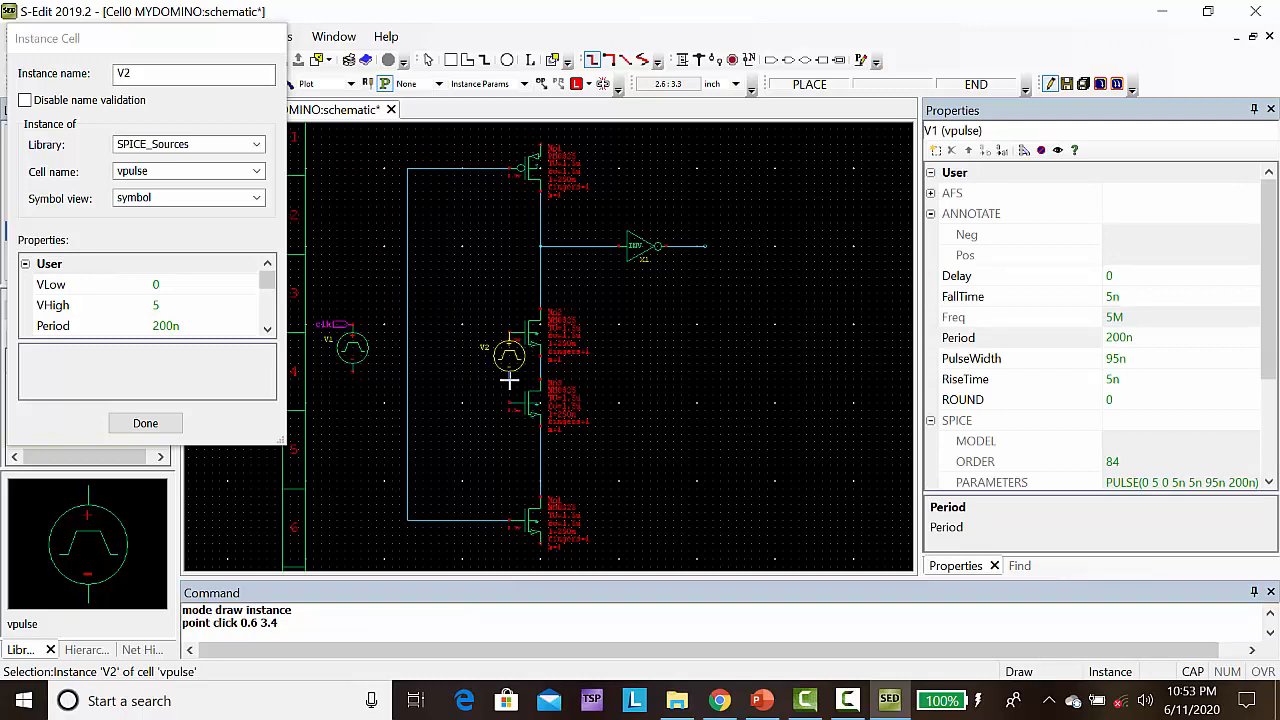
Place two more vpulse instances on the gates of the two middle NMOS transistors, at (2.6, 3.3) and (2.6, 2.4), and finish placing
{"action": "left_click", "coordinate": [509, 381]}
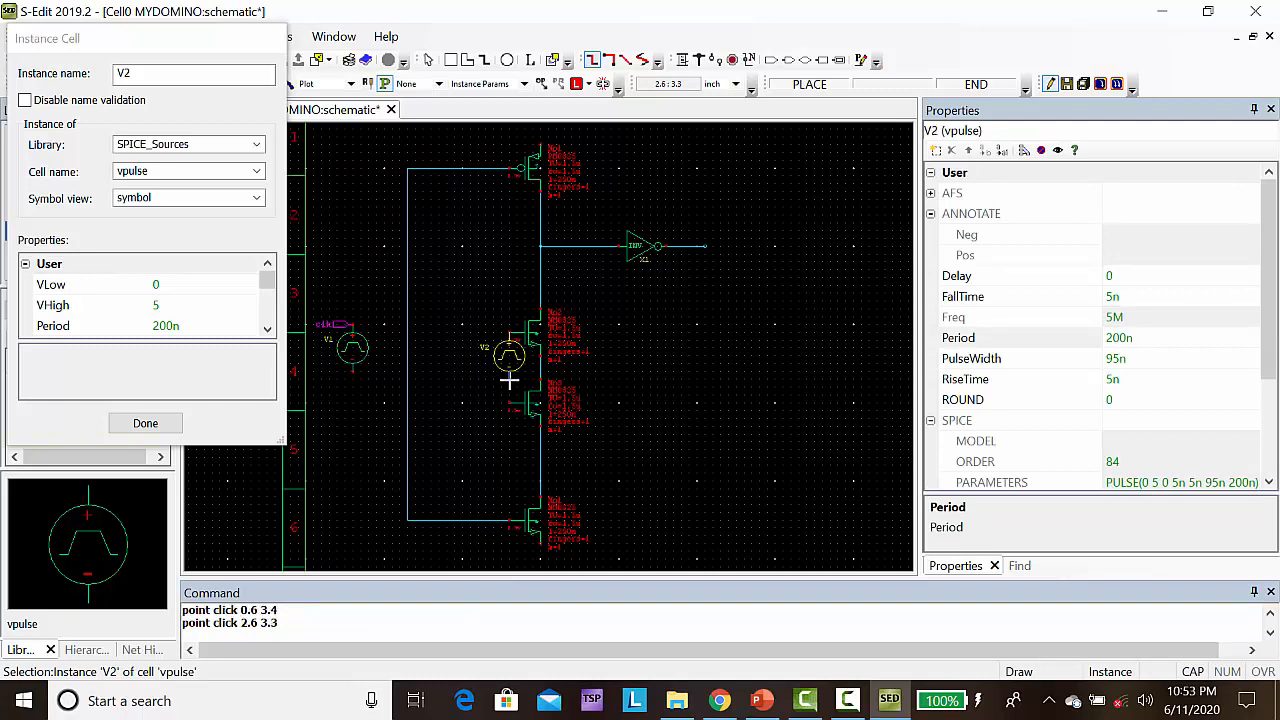
{"action": "left_click", "coordinate": [509, 451]}
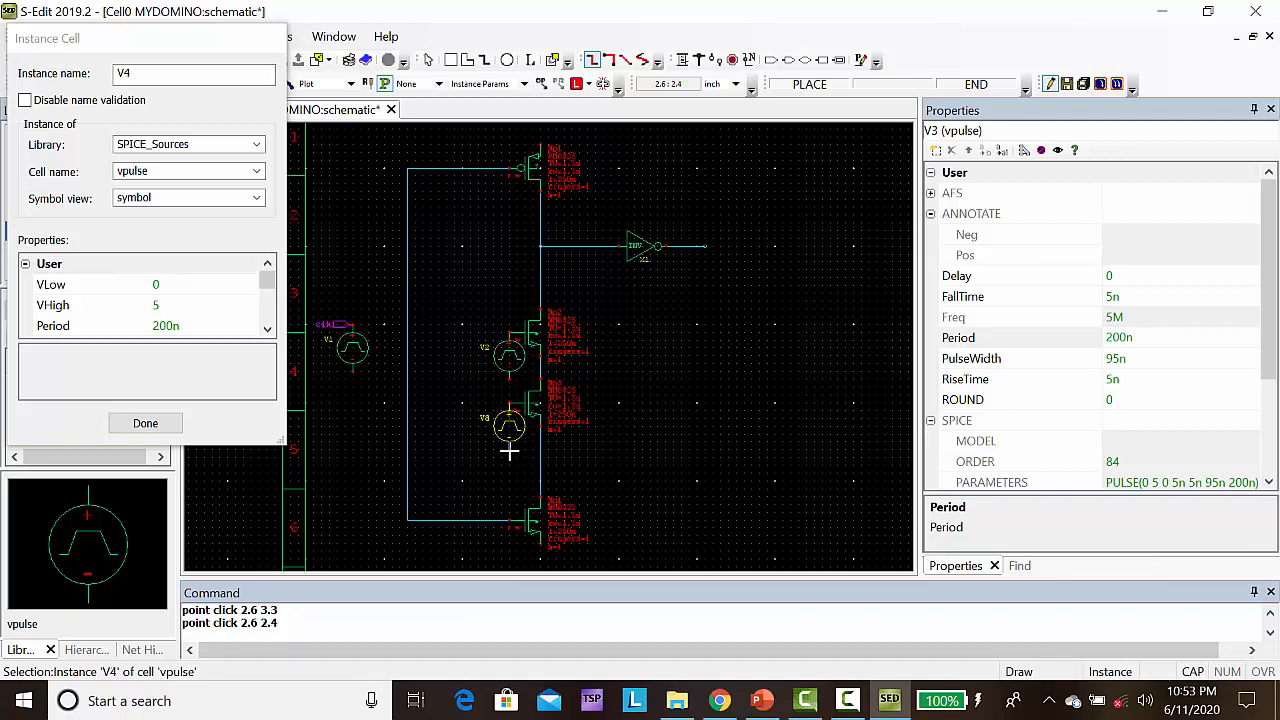
{"action": "left_click", "coordinate": [145, 423]}
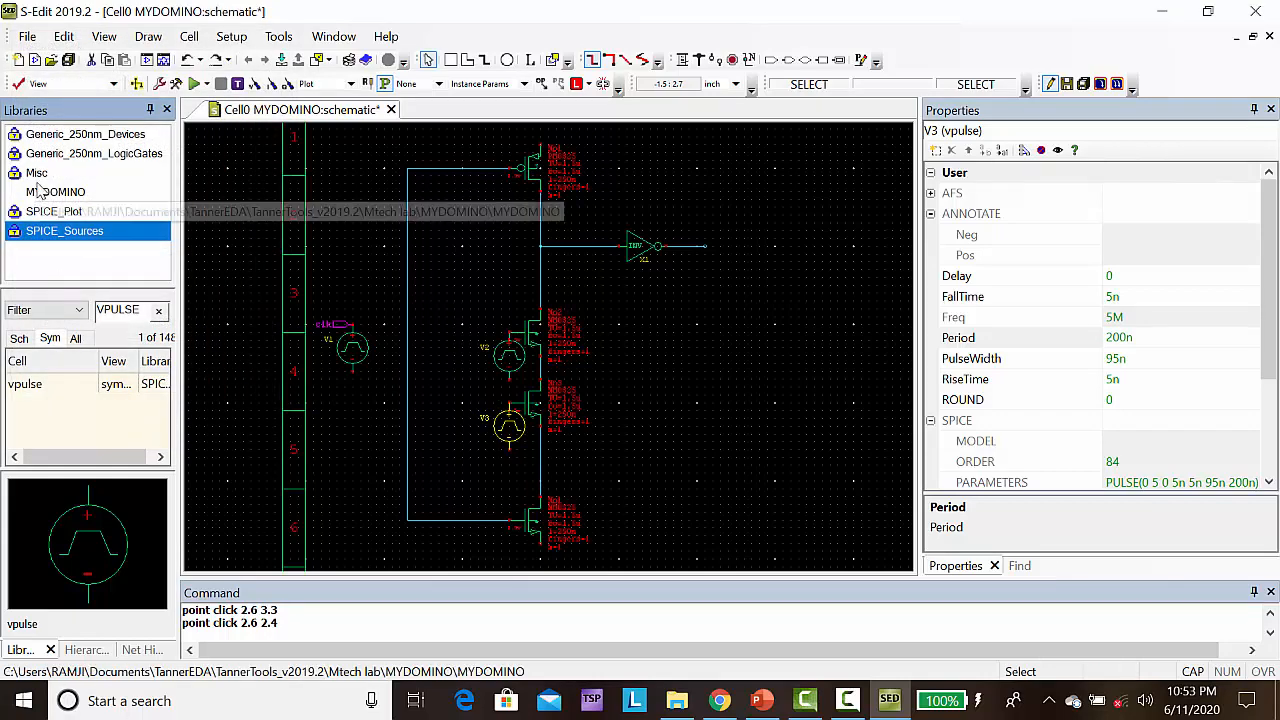
Place Gnd instances from the Misc library beneath the three pulse sources, at (0.6, 3.4), (2.6, 3.3) and (2.6, 2.4)
{"action": "left_click", "coordinate": [40, 175]}
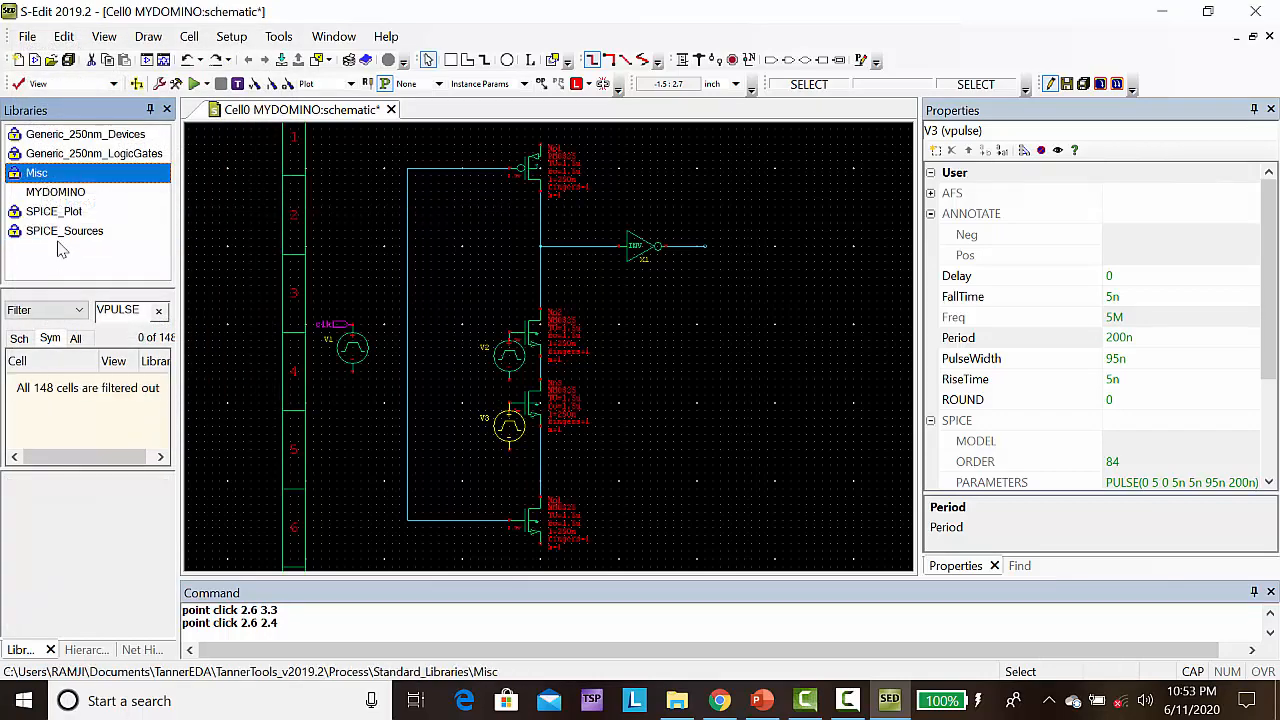
{"action": "left_click", "coordinate": [159, 313]}
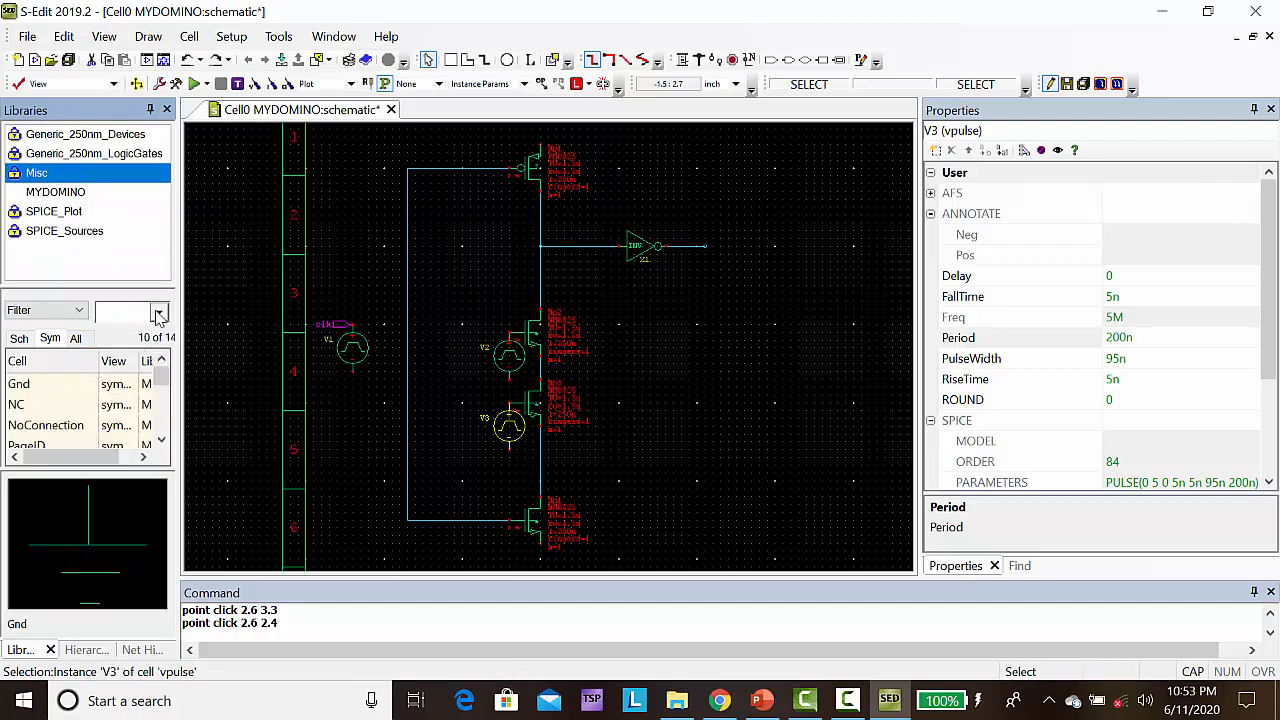
{"action": "left_click", "coordinate": [27, 389]}
{"action": "right_click", "coordinate": [27, 389]}
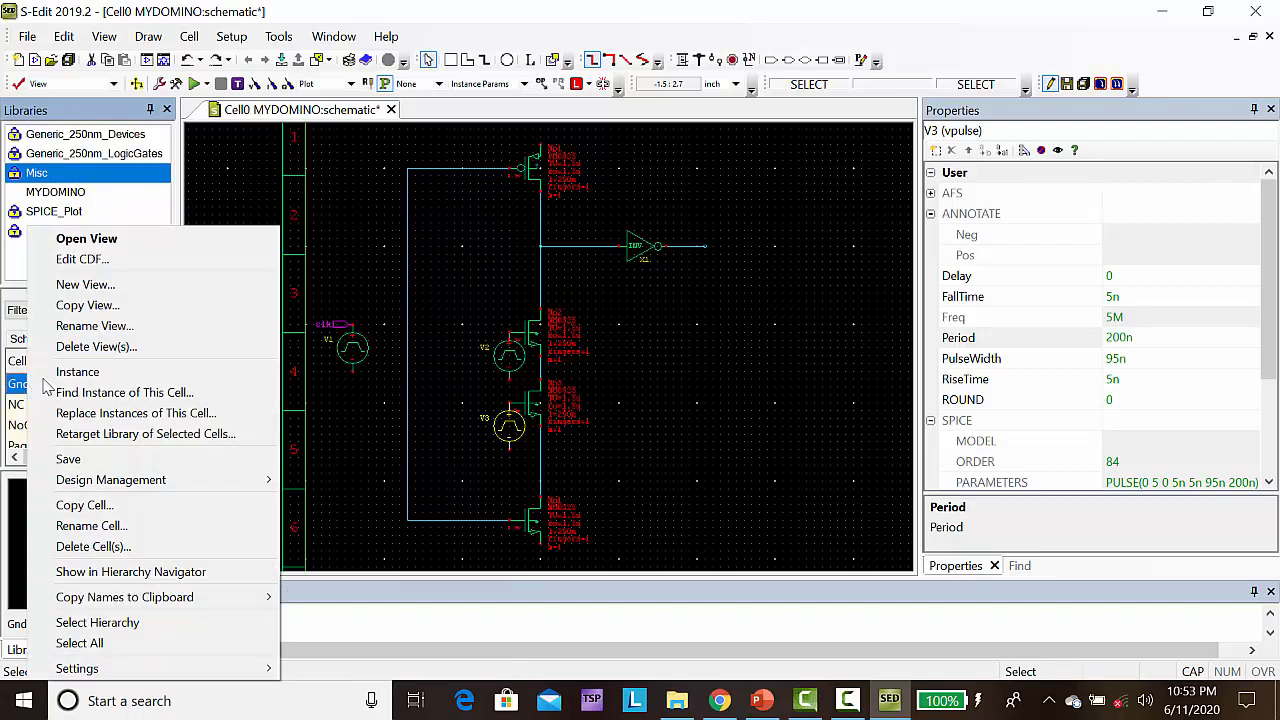
{"action": "left_click", "coordinate": [68, 371]}
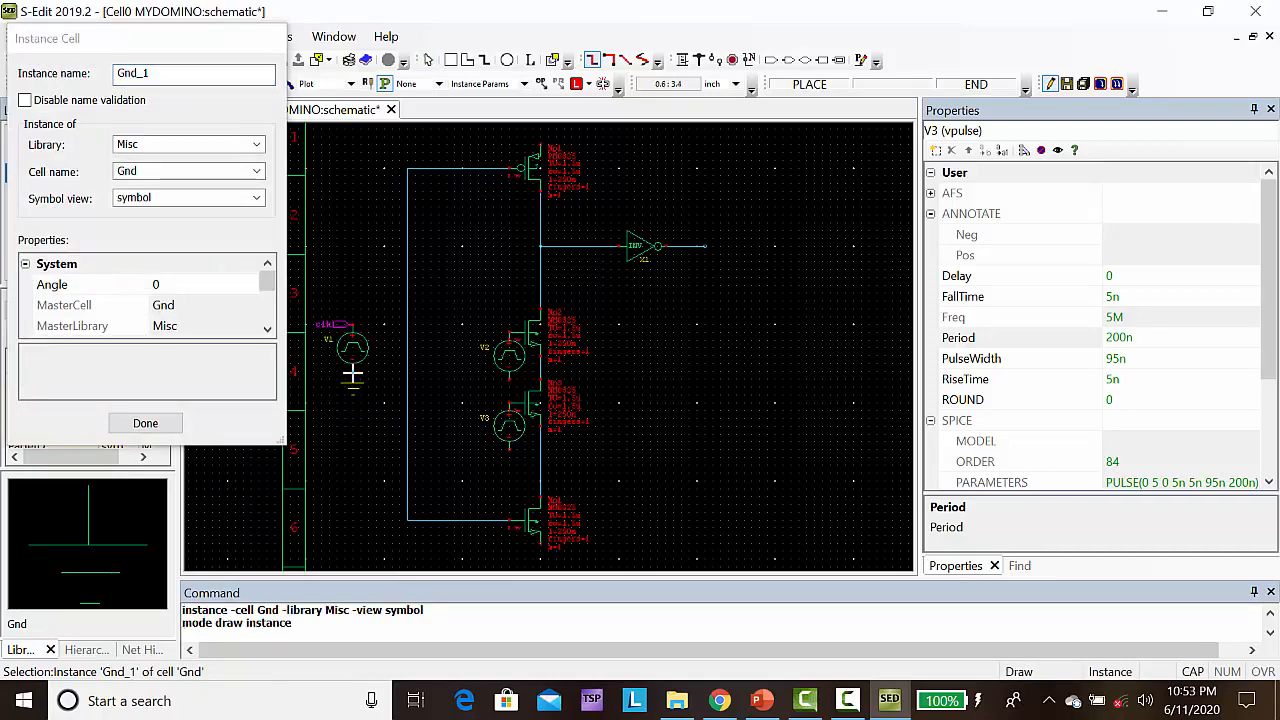
{"action": "left_click", "coordinate": [352, 373]}
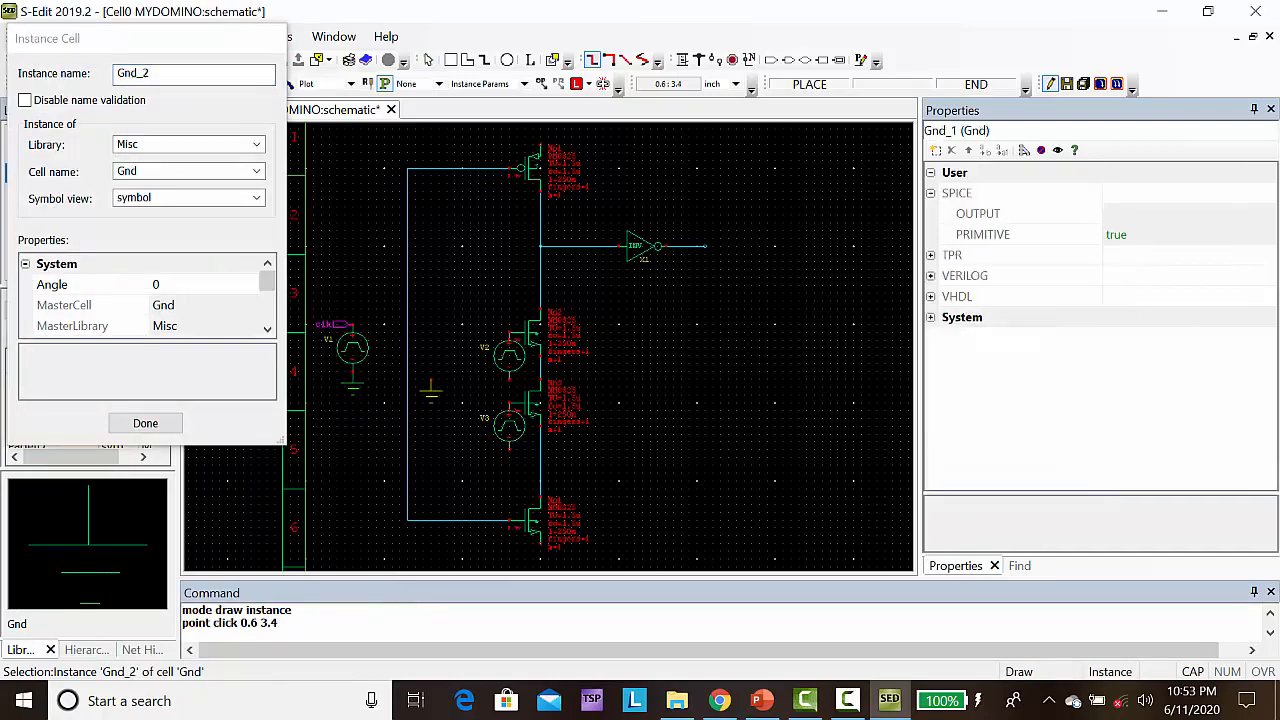
{"action": "left_click", "coordinate": [509, 380]}
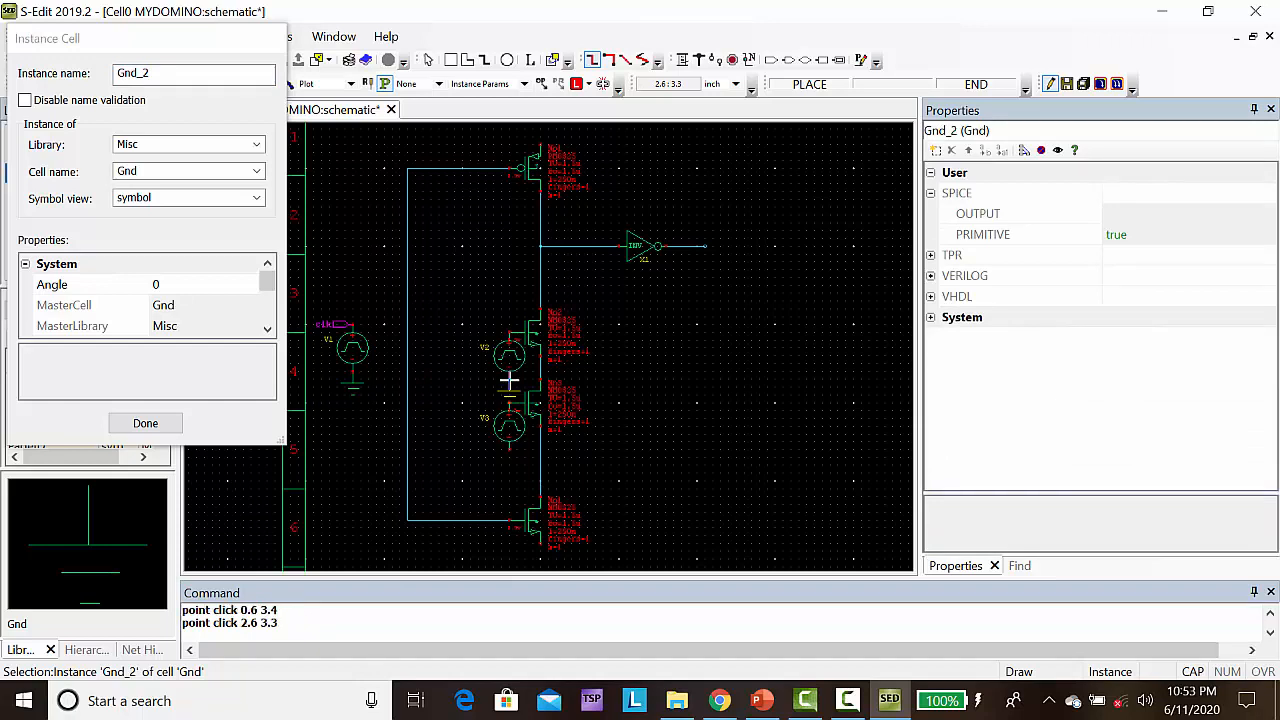
{"action": "left_click", "coordinate": [512, 448]}
Place a Gnd at the lowest NMOS source (3, 1.2) and a free-standing one at (6, 4.2), and finish placing
{"action": "left_click", "coordinate": [540, 545]}
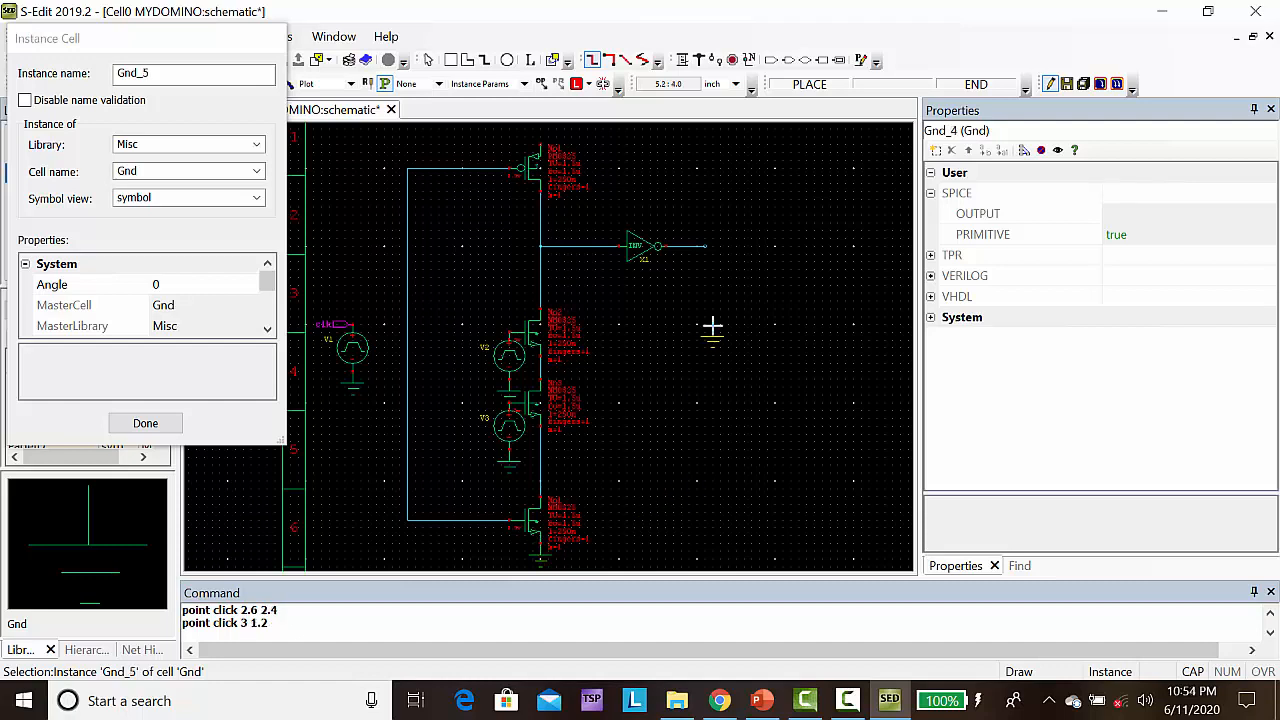
{"action": "left_click", "coordinate": [774, 313]}
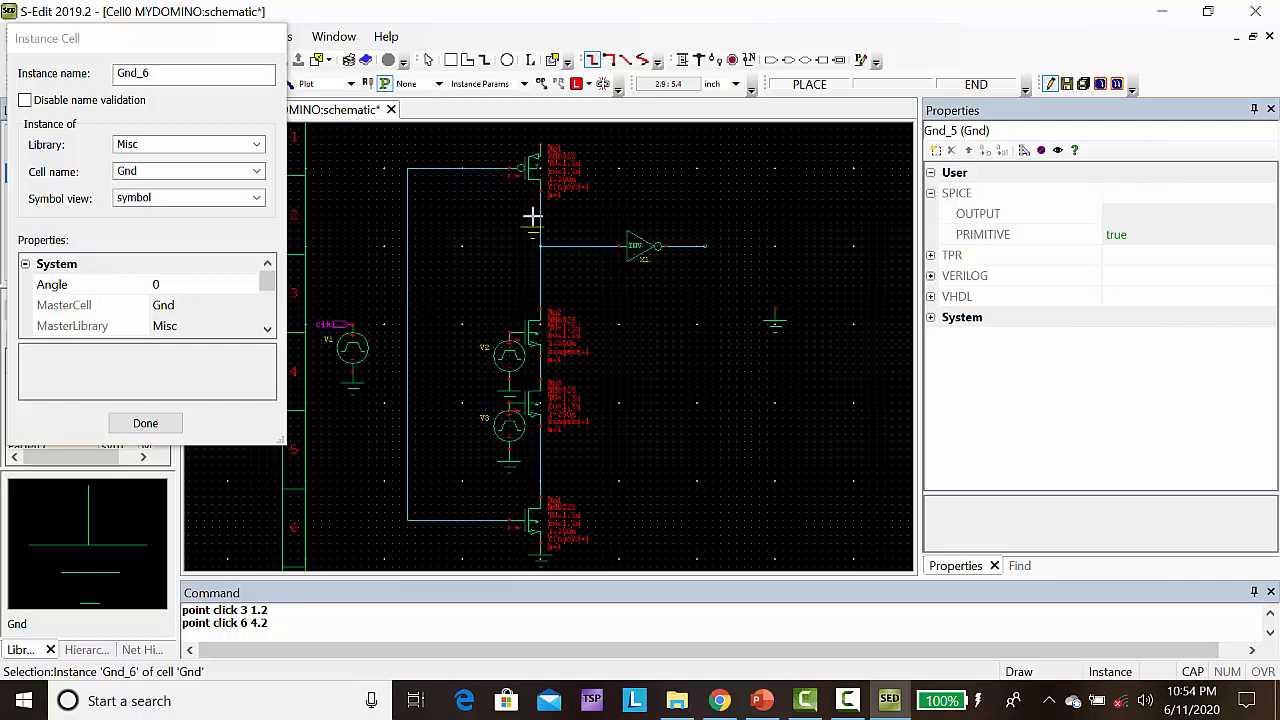
{"action": "key", "text": "Escape"}
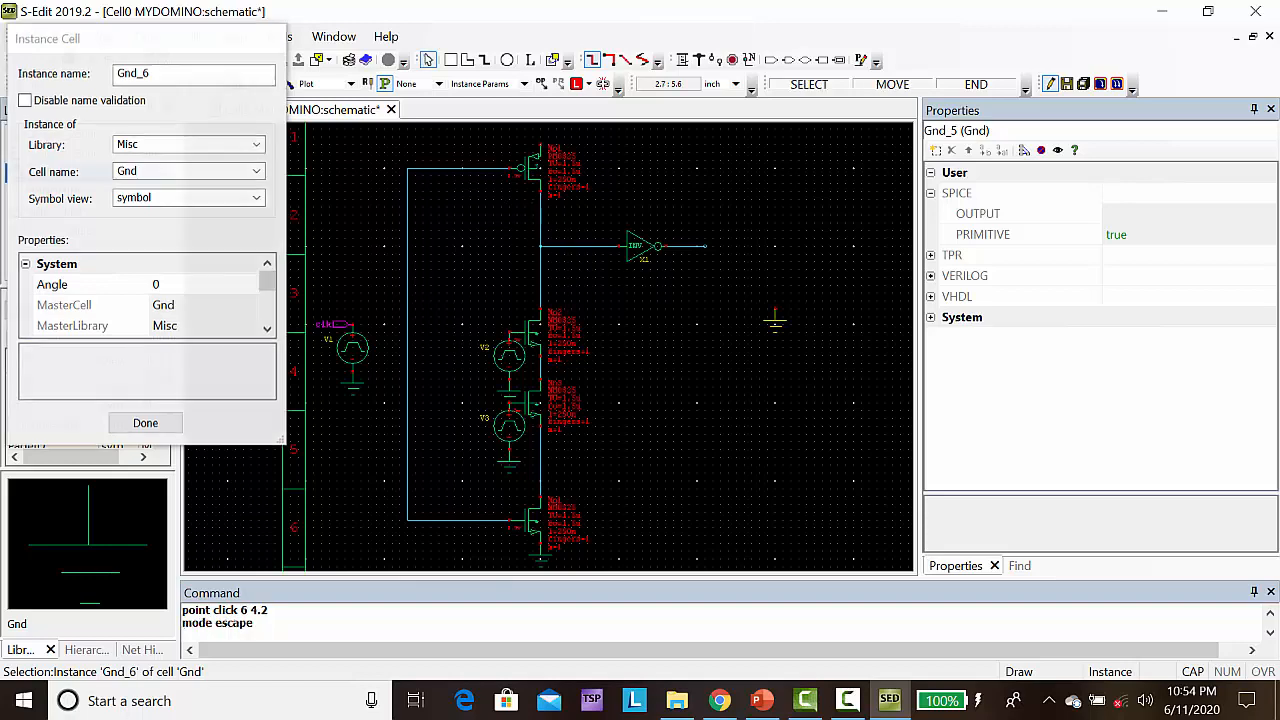
Place an input port named A at (2.6, 3.9), on the gate of the upper middle NMOS
{"action": "left_click", "coordinate": [772, 61]}
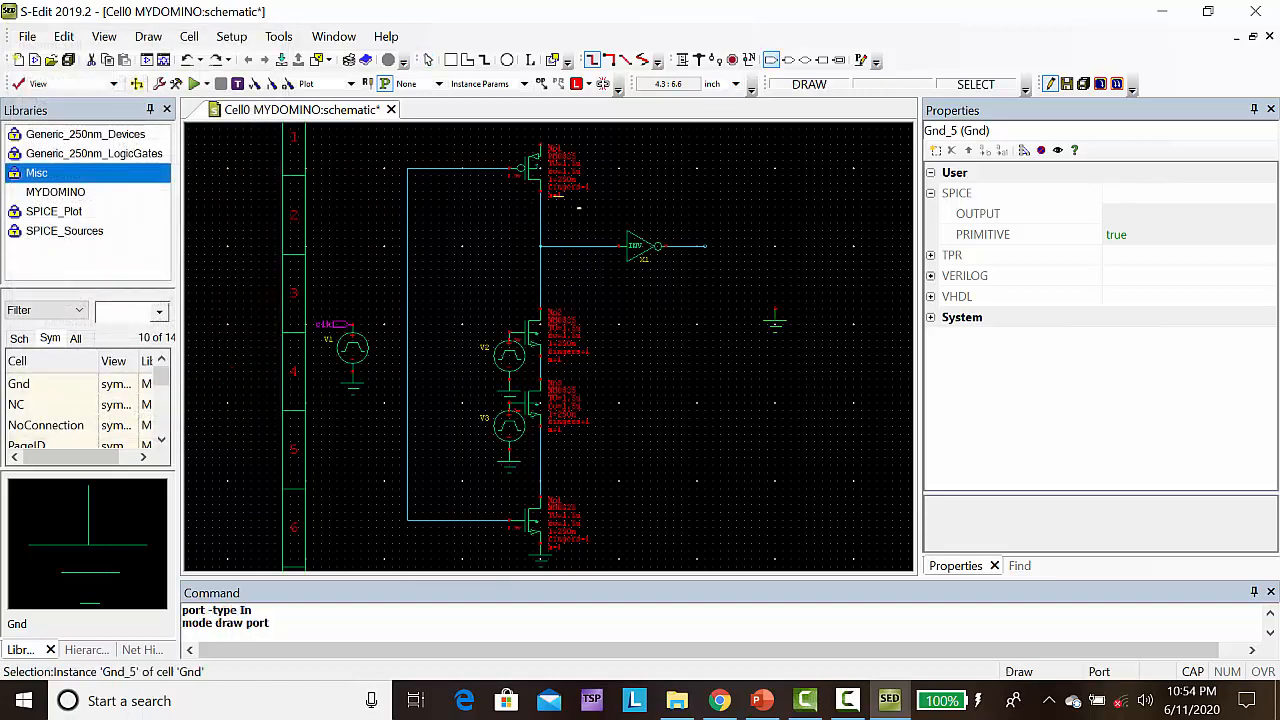
{"action": "left_click", "coordinate": [509, 333]}
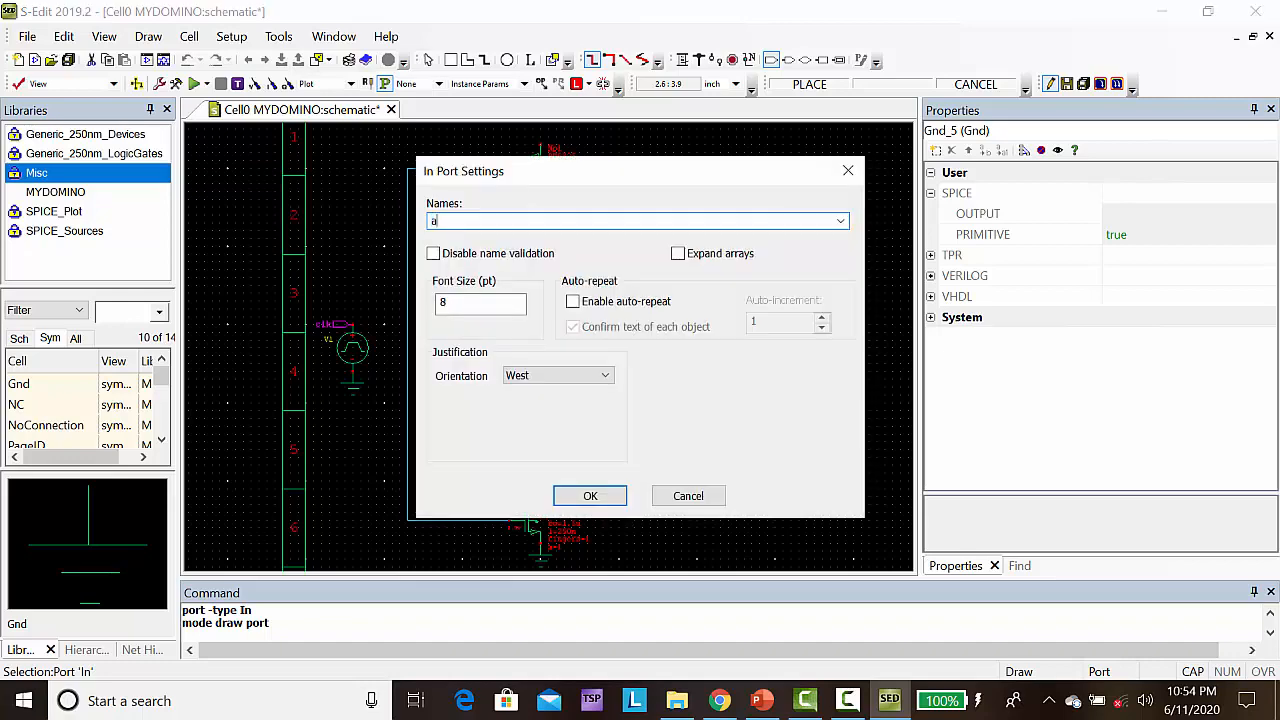
{"action": "key", "text": "Caps_Lock"}
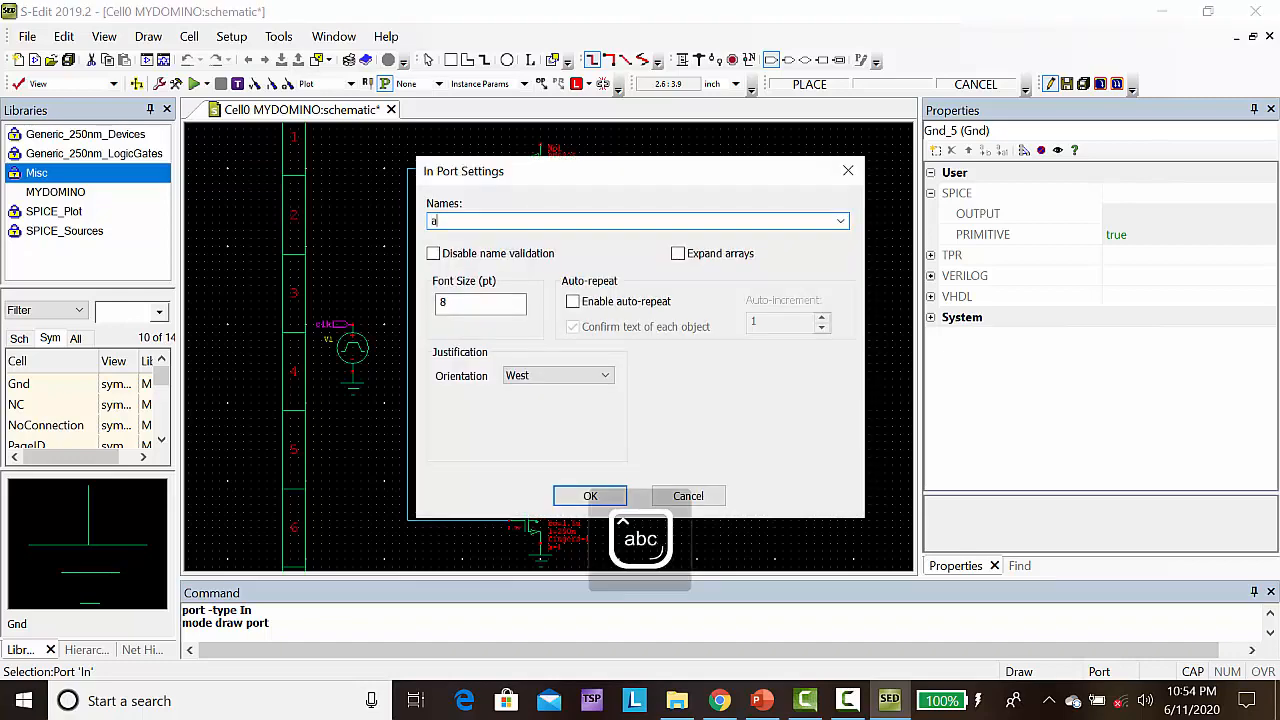
{"action": "type", "text": "a"}
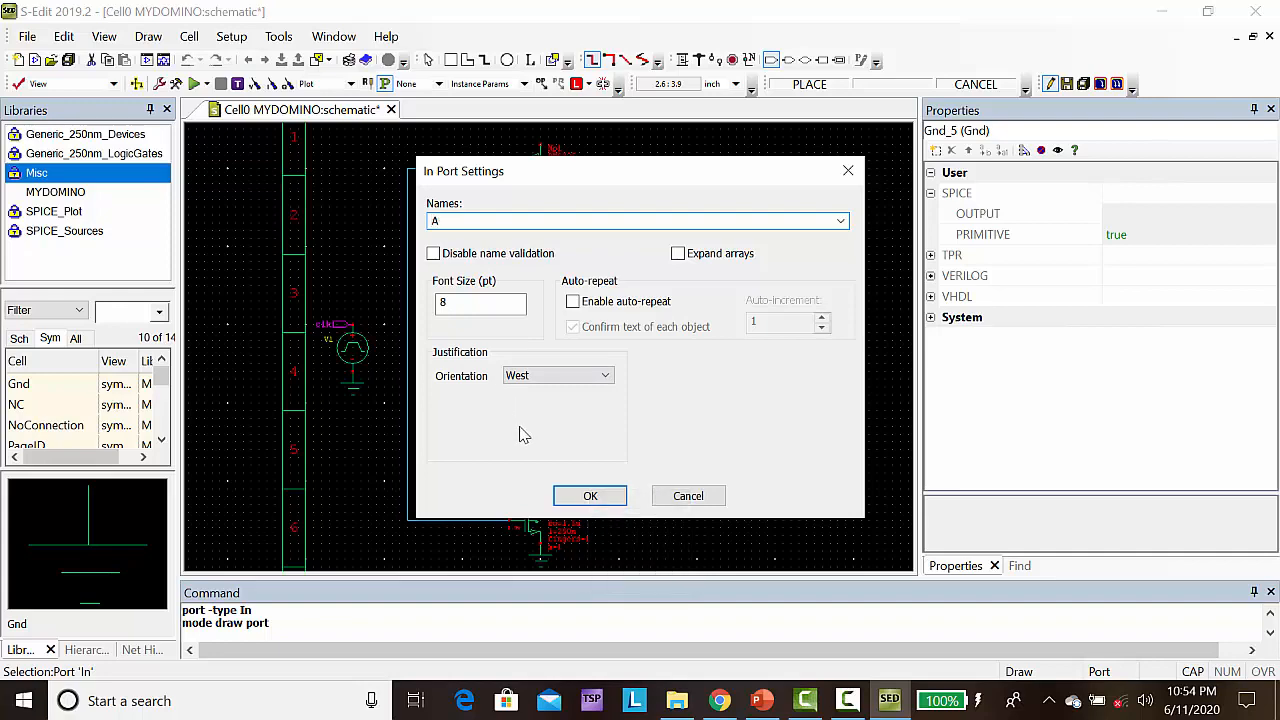
{"action": "left_click", "coordinate": [588, 495]}
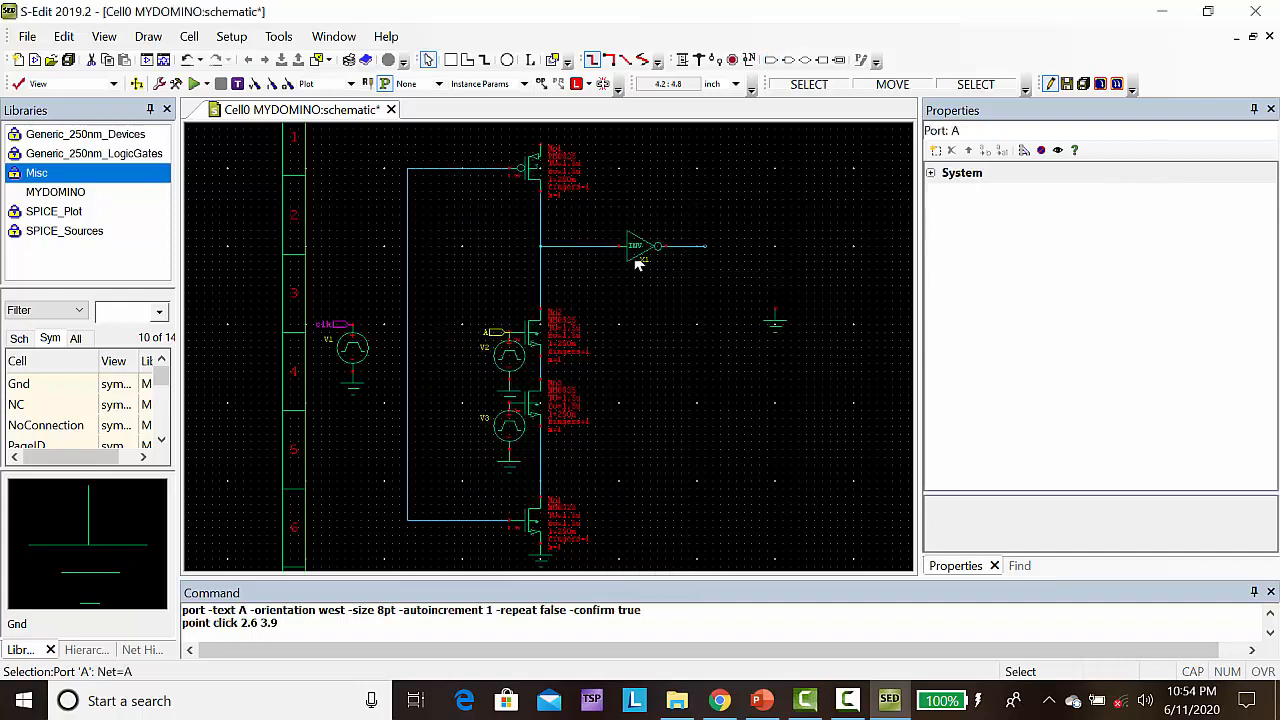
Place an input port named B at (2.6, 3), on the gate of the lower middle NMOS
{"action": "left_click", "coordinate": [772, 61]}
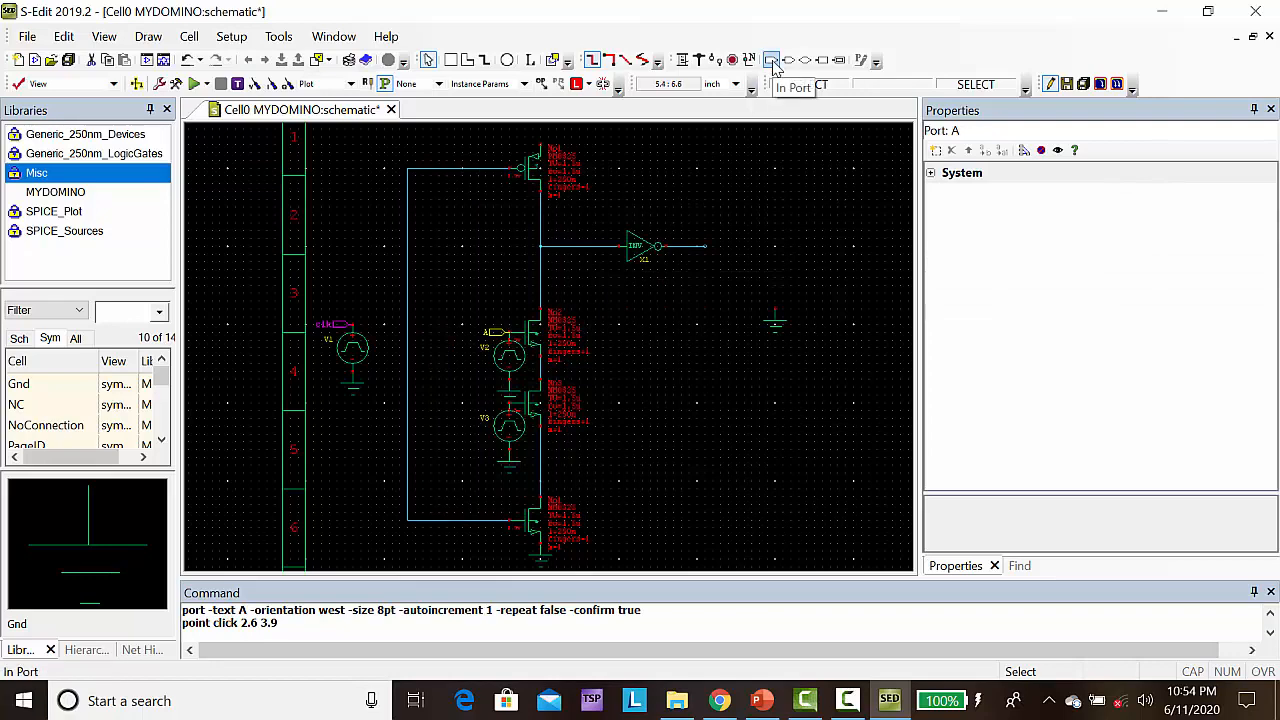
{"action": "left_click", "coordinate": [772, 61]}
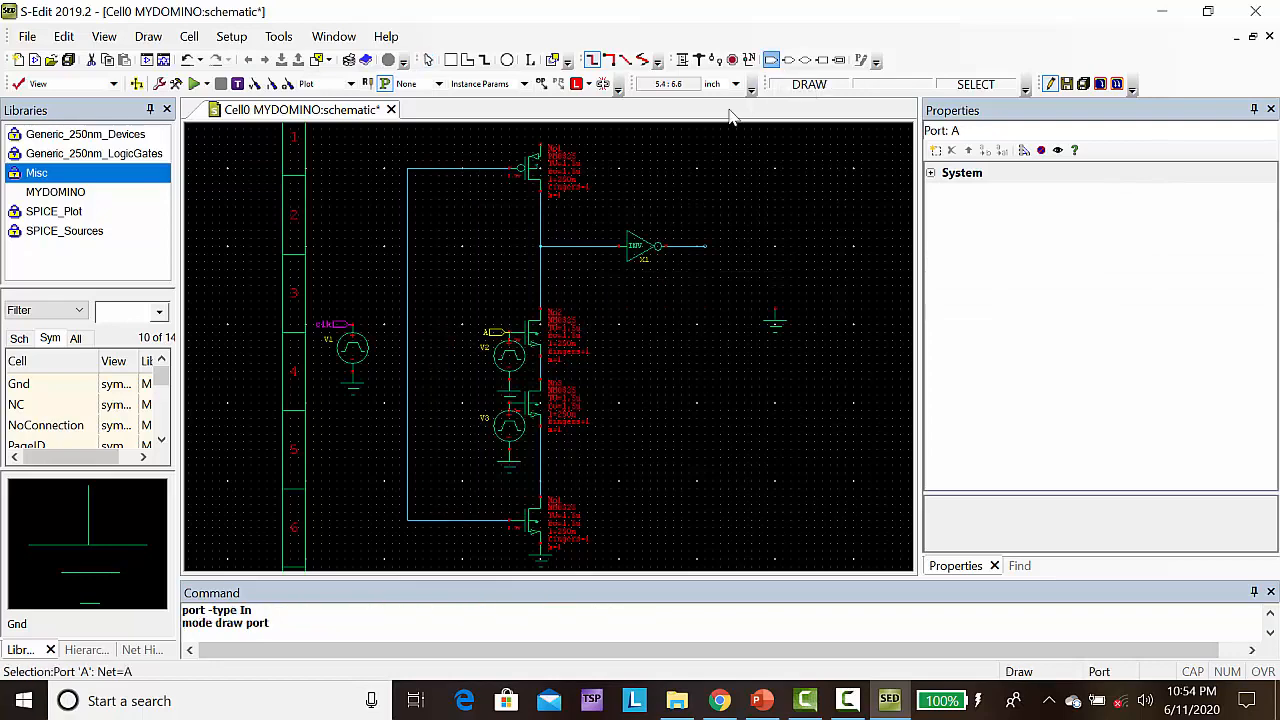
{"action": "left_click", "coordinate": [510, 403]}
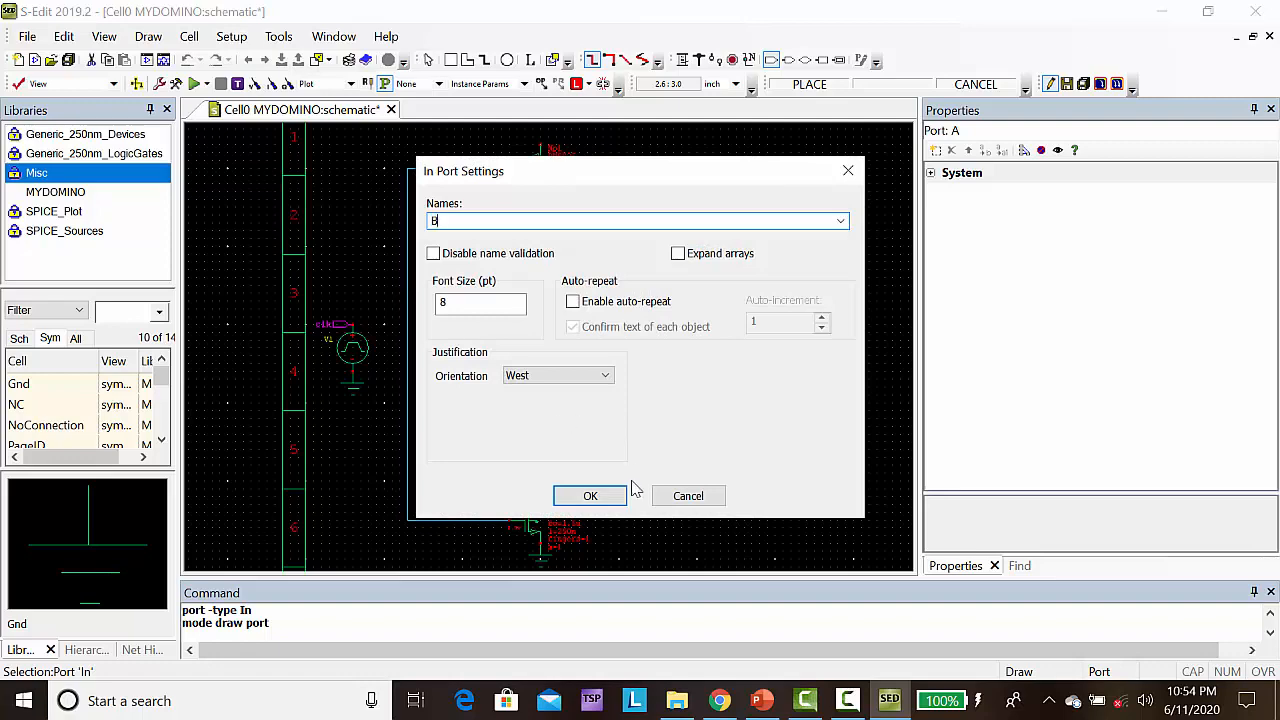
{"action": "left_click", "coordinate": [588, 494]}
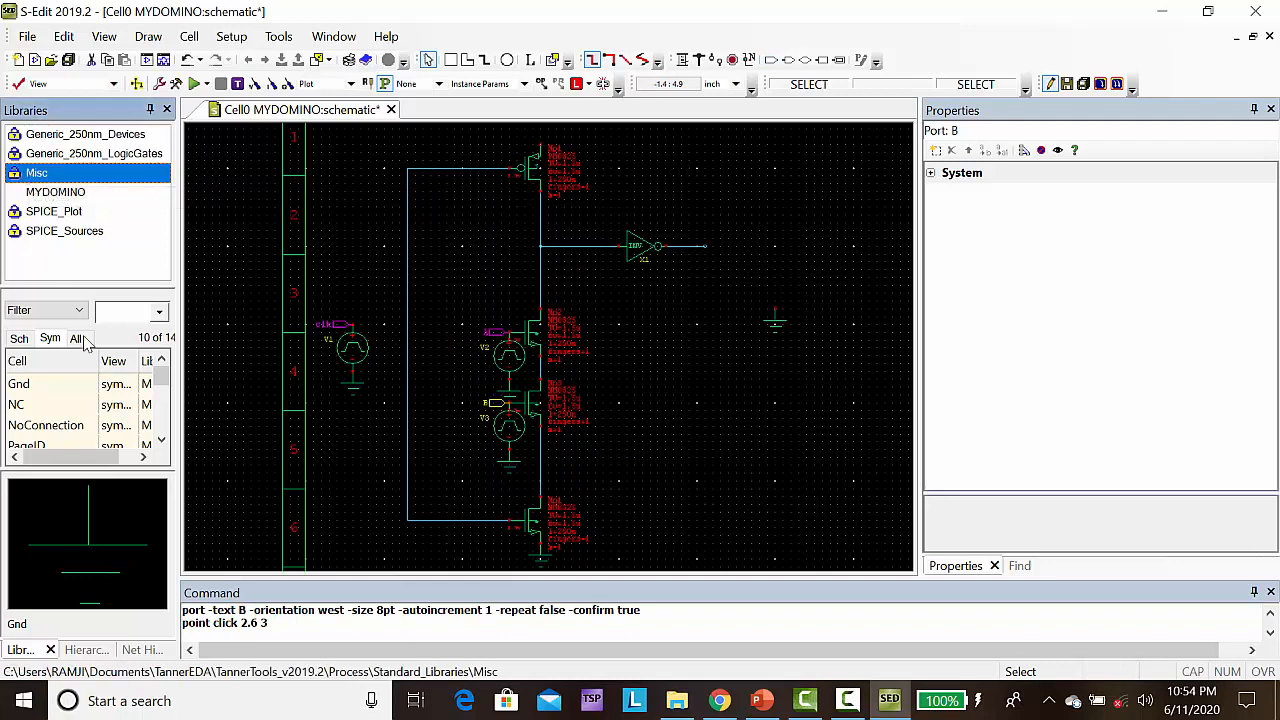
Filter the Misc cells by vdd and place a Vdd instance on the PMOS source at (3, 6.3)
{"action": "type", "text": "vdd"}
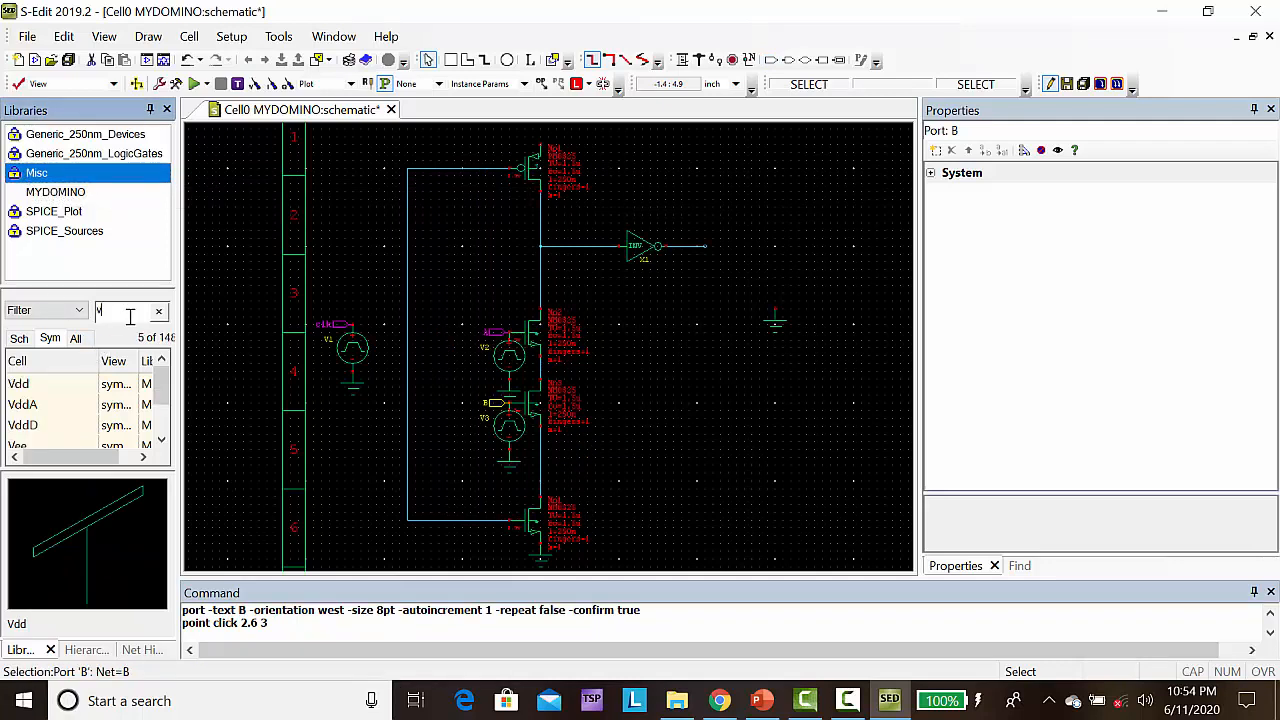
{"action": "left_click", "coordinate": [22, 390]}
{"action": "right_click", "coordinate": [22, 390]}
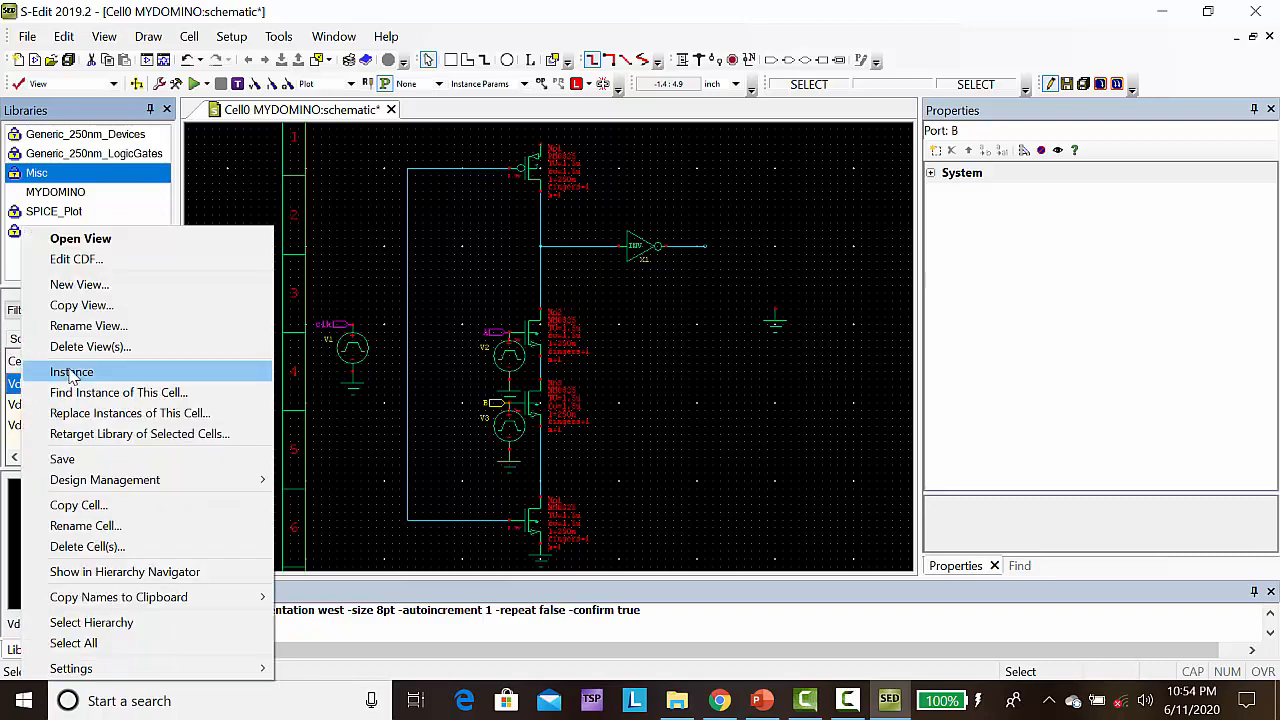
{"action": "left_click", "coordinate": [62, 372]}
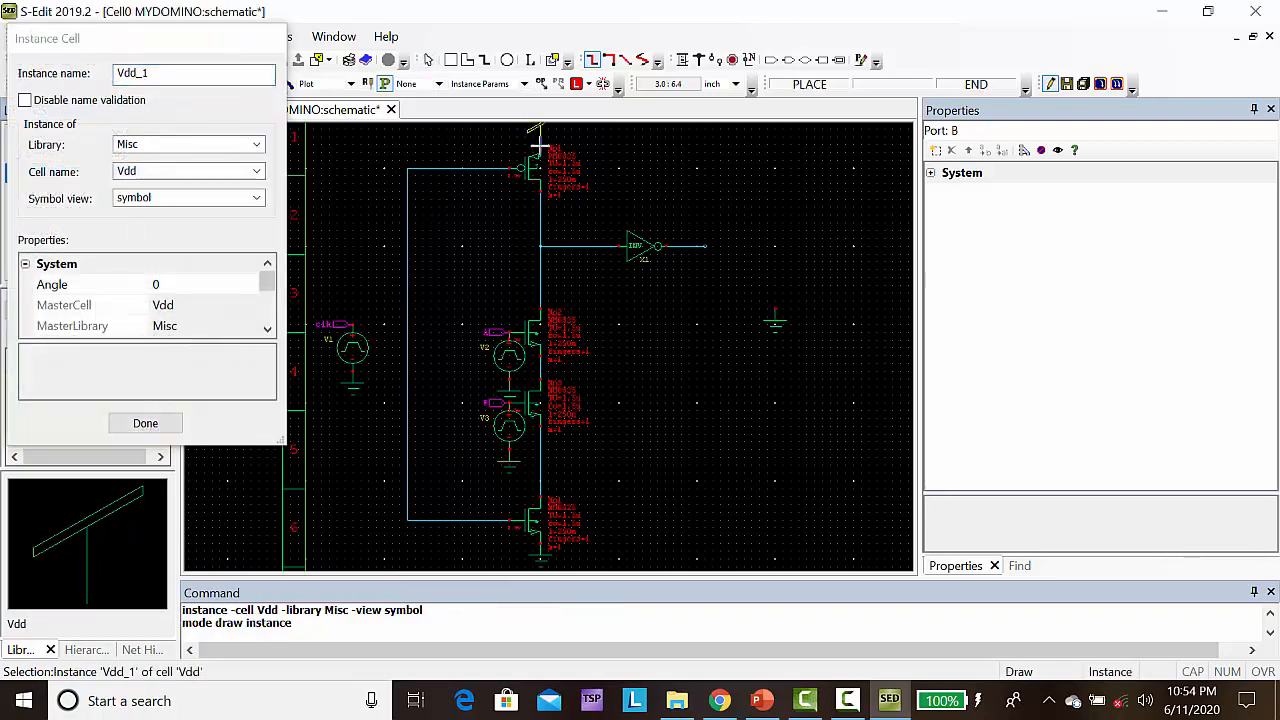
{"action": "left_click", "coordinate": [539, 148]}
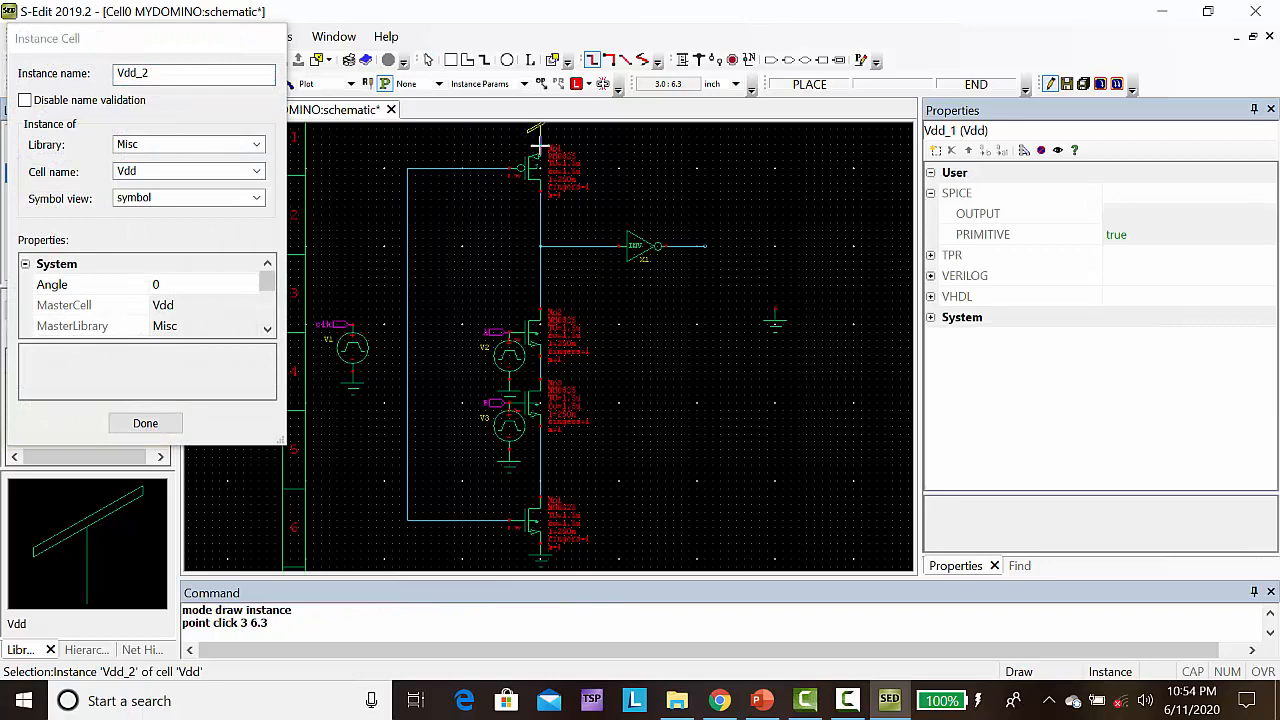
Place an output port named C at the end of the inverter's output wire, at (5.1, 5)
{"action": "left_click", "coordinate": [790, 61]}
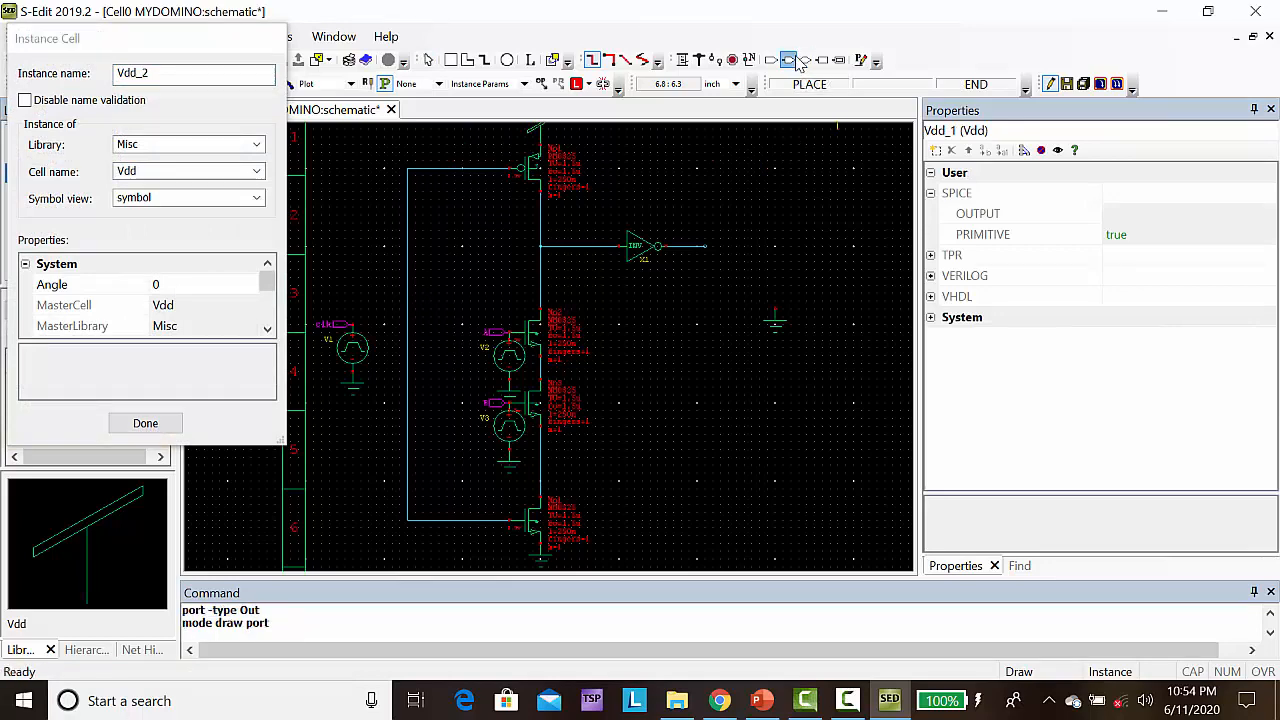
{"action": "left_click", "coordinate": [705, 246]}
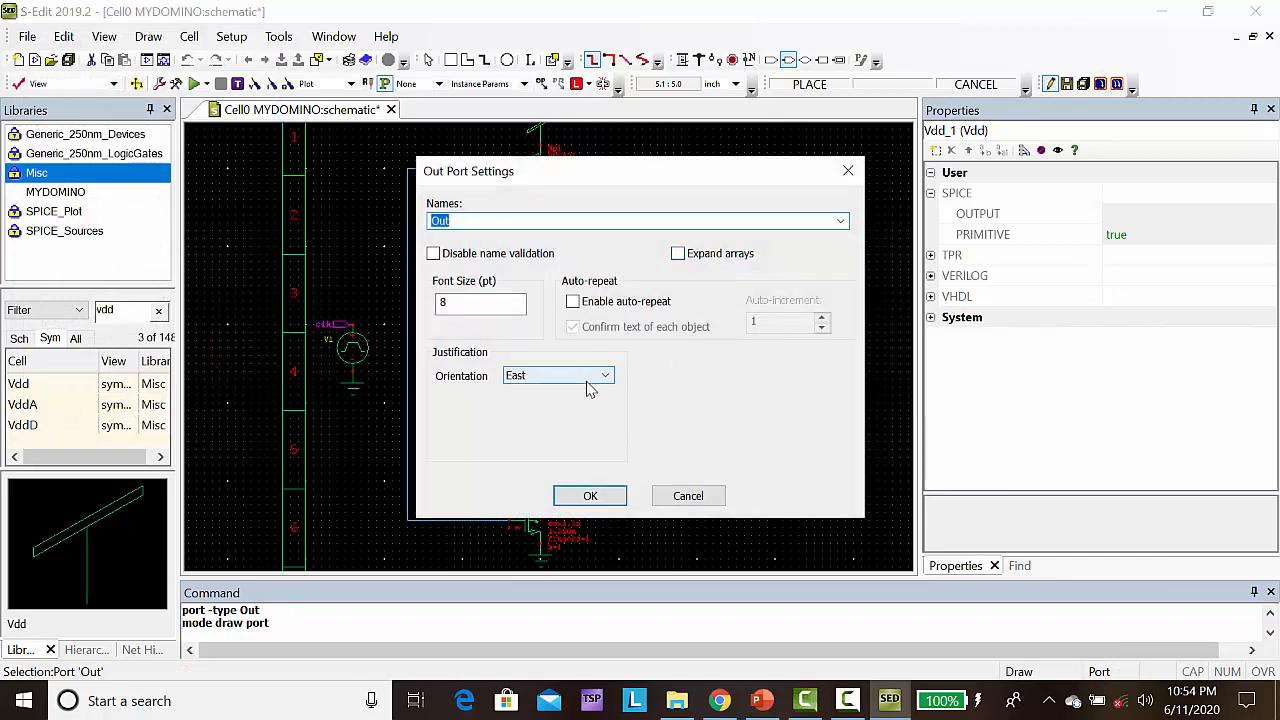
{"action": "type", "text": "C"}
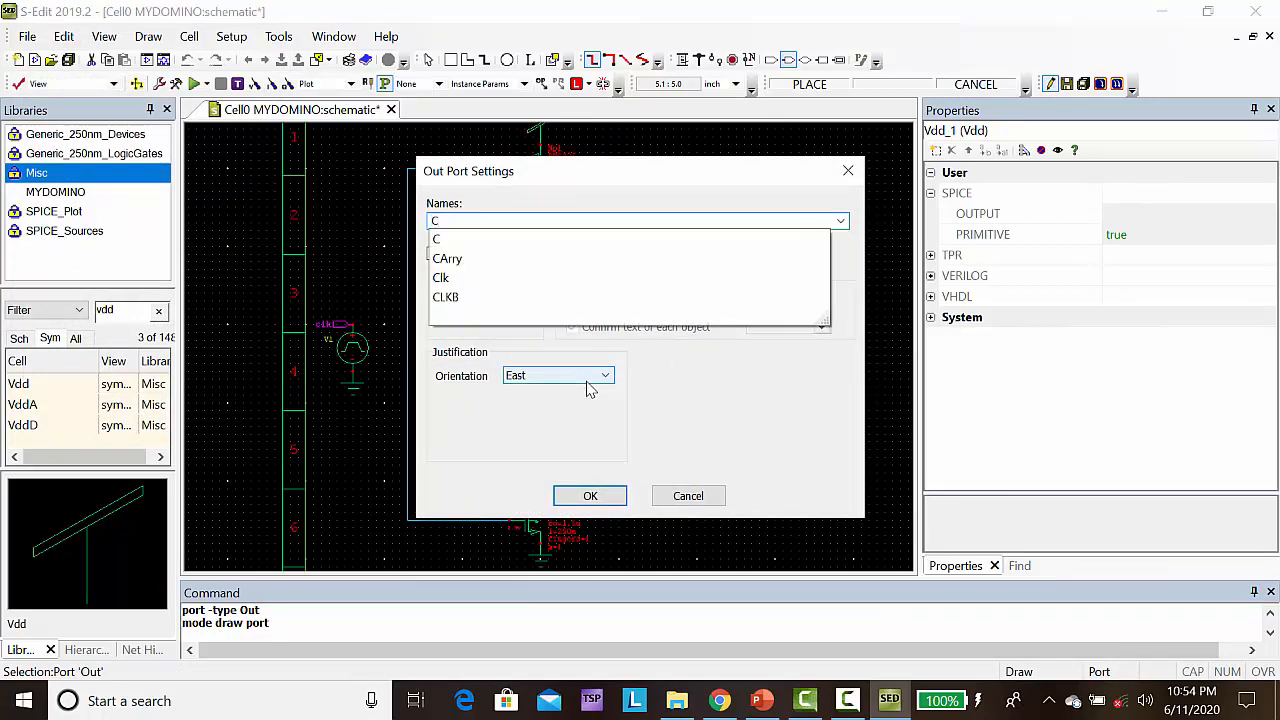
{"action": "left_click", "coordinate": [590, 496]}
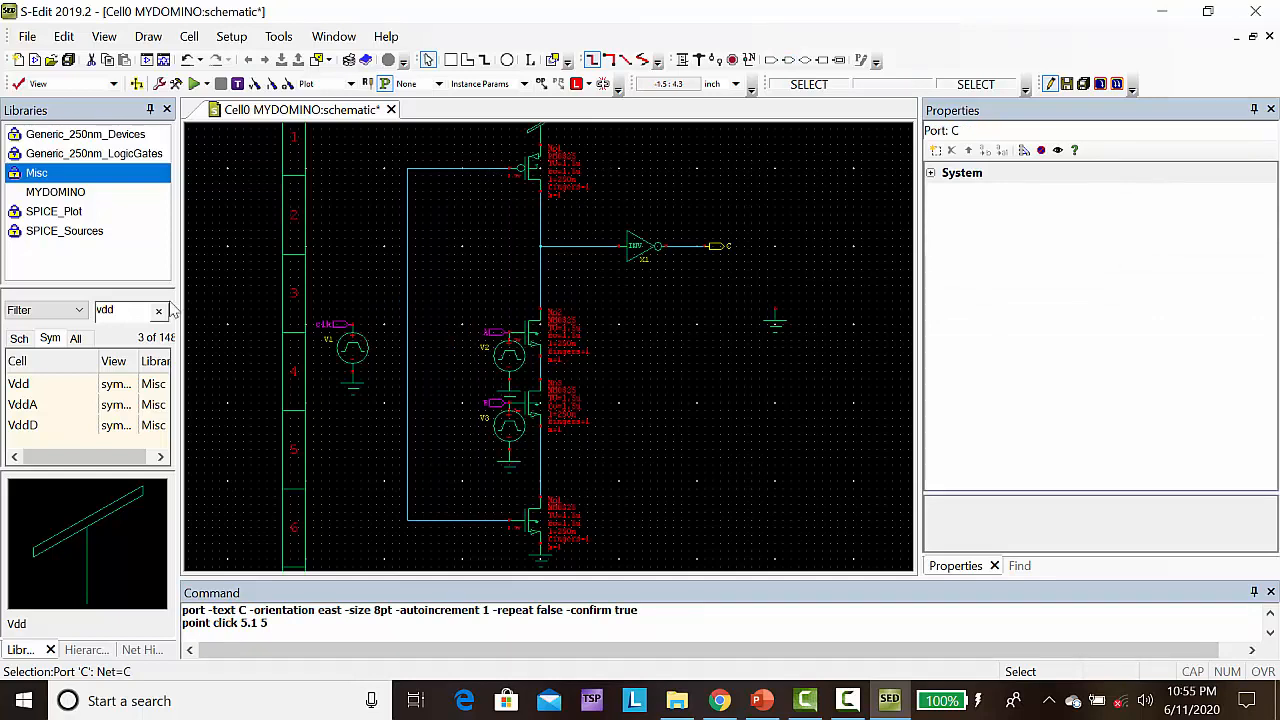
Filter the SPICE_Sources cells by vdc, place a vdc instance on the free-standing ground at (6, 4.2), and finish placing
{"action": "left_click", "coordinate": [67, 232]}
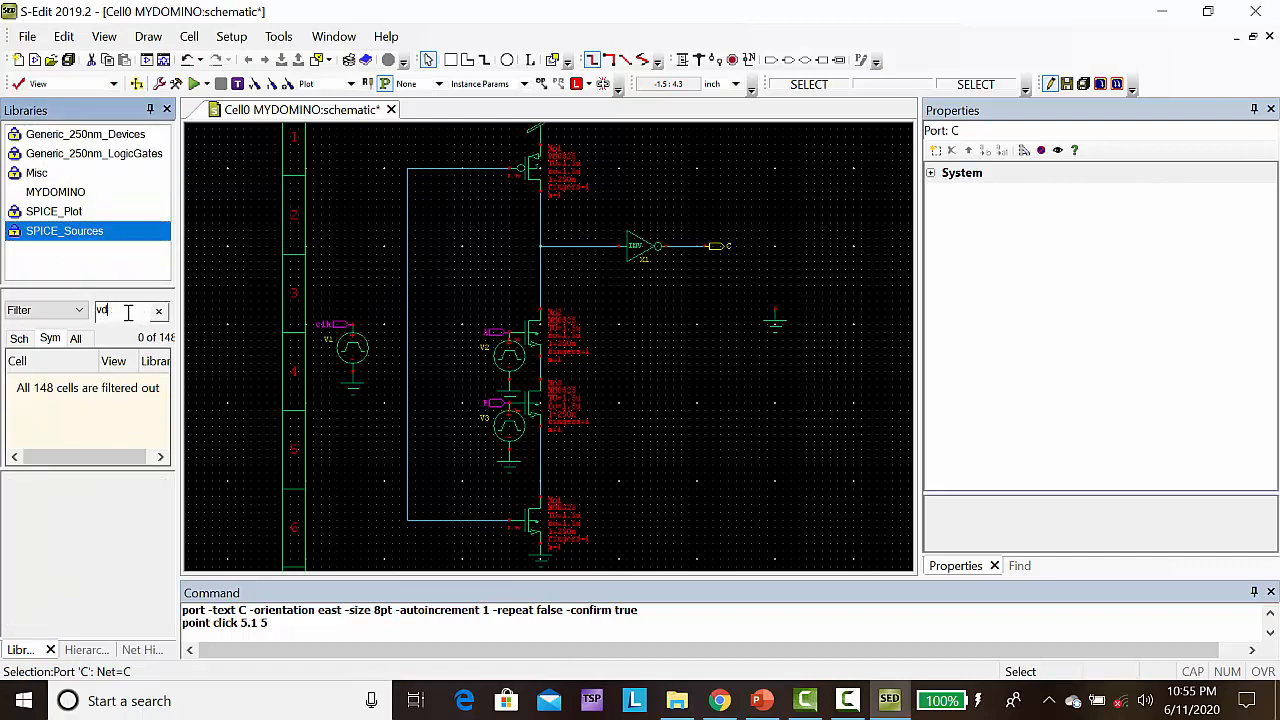
{"action": "key", "text": "BackSpace"}
{"action": "type", "text": "dc"}
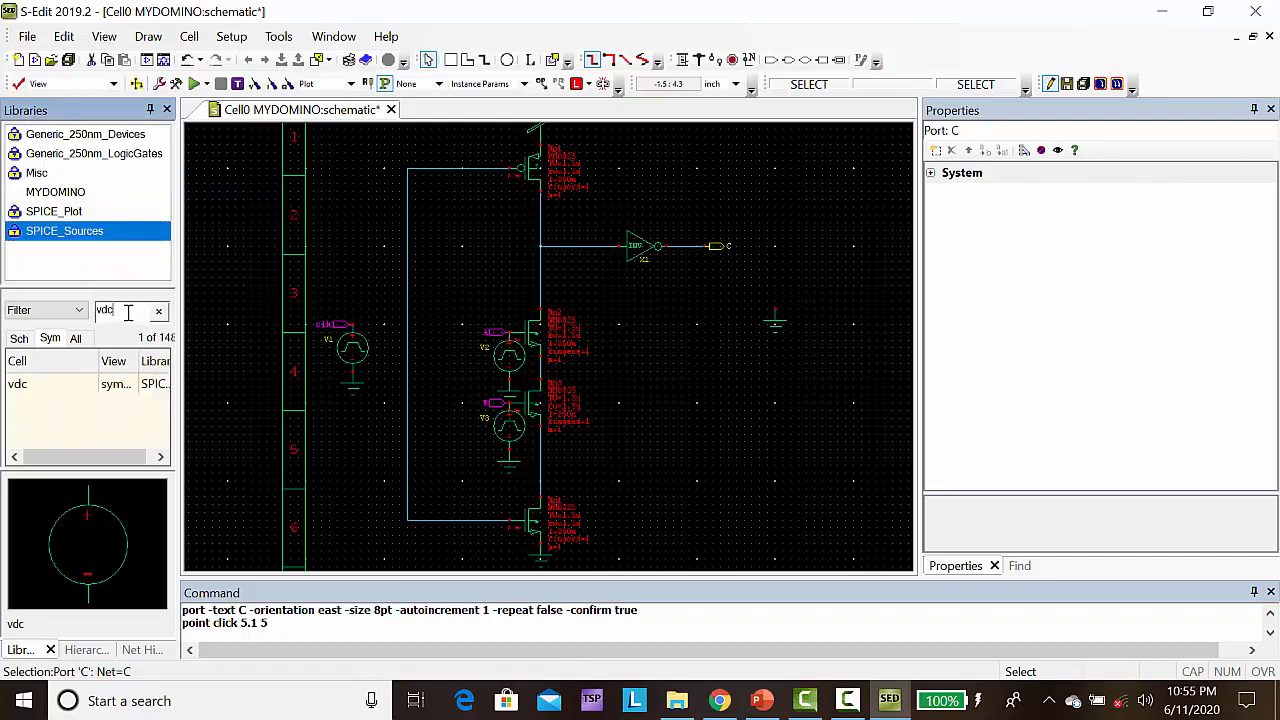
{"action": "left_click", "coordinate": [18, 386]}
{"action": "right_click", "coordinate": [18, 386]}
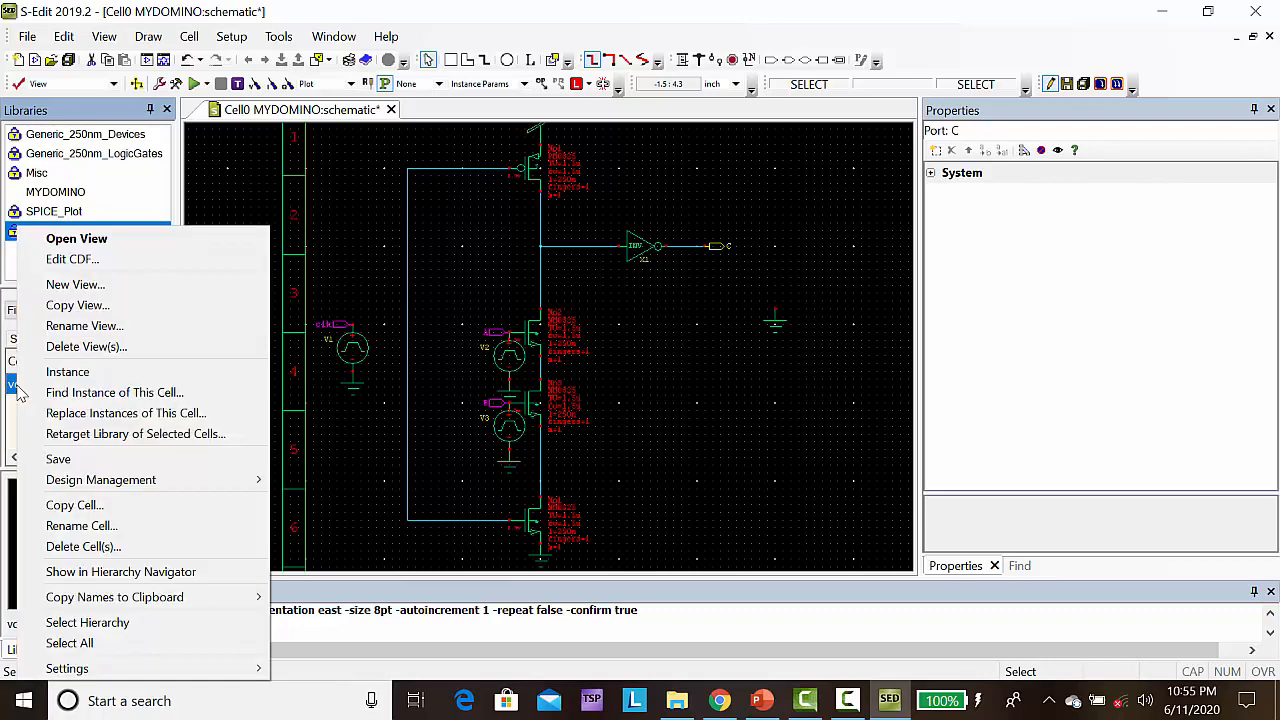
{"action": "left_click", "coordinate": [62, 375]}
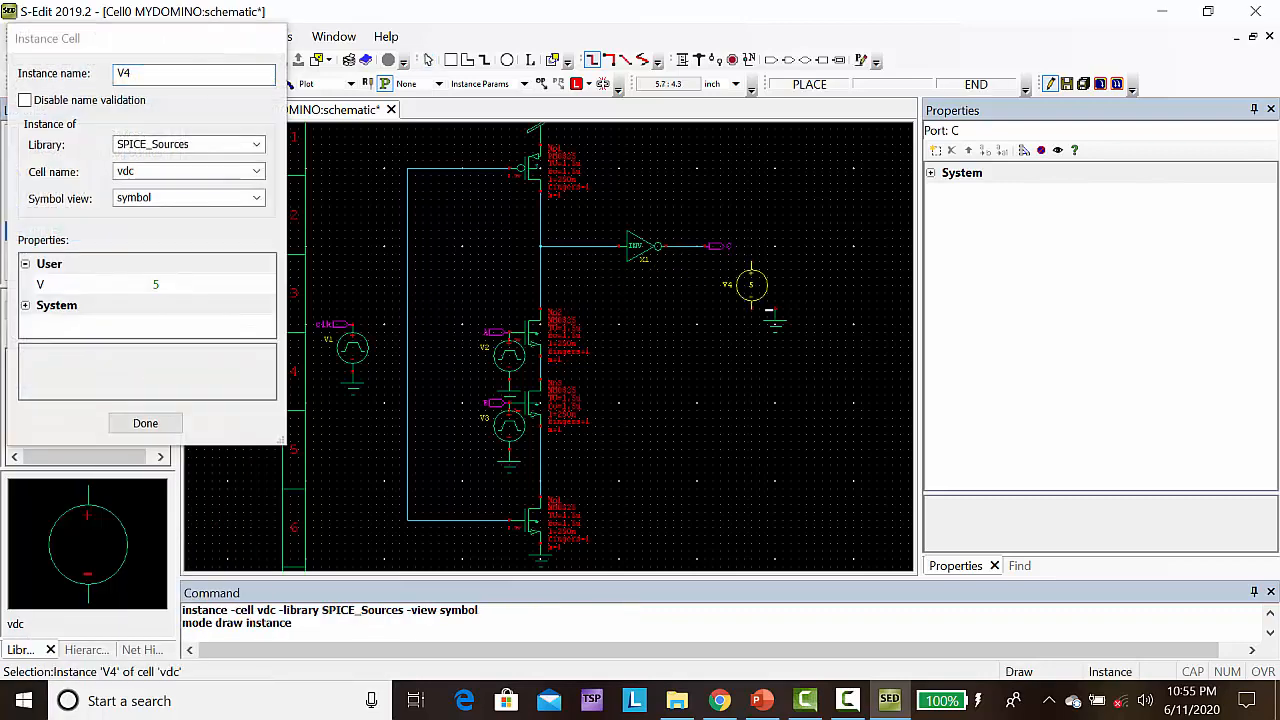
{"action": "left_click", "coordinate": [774, 313]}
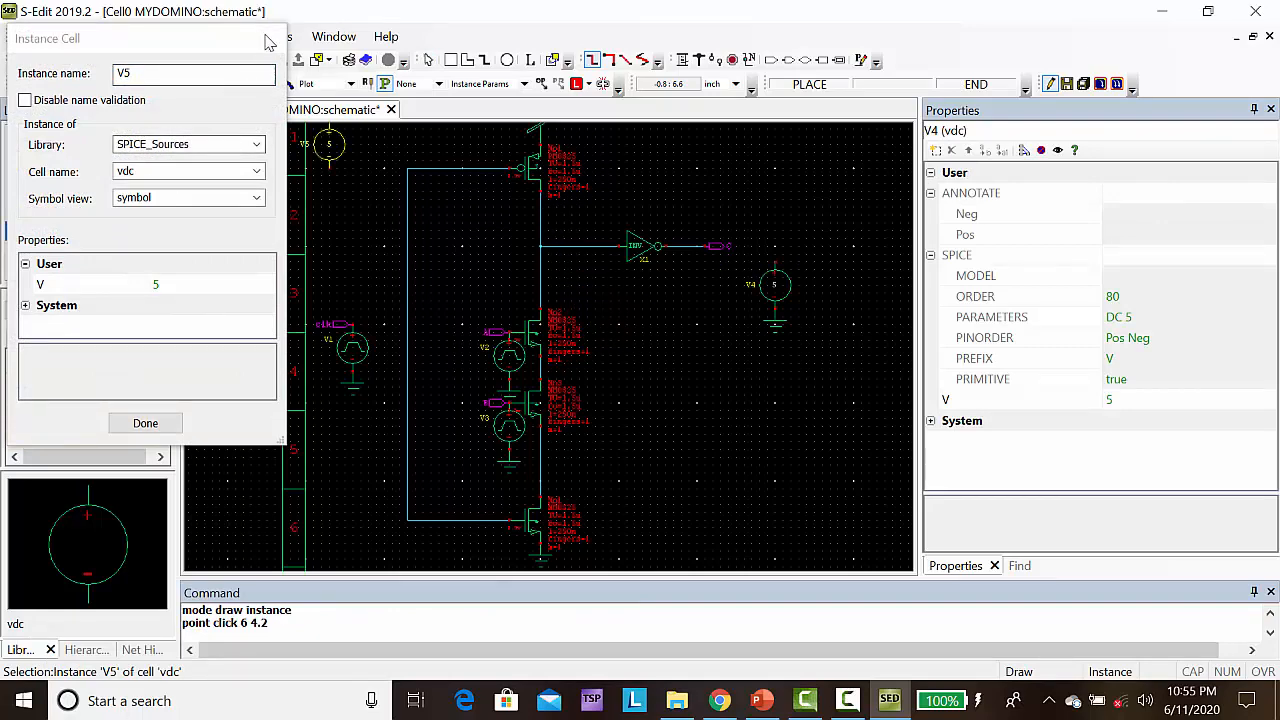
{"action": "left_click", "coordinate": [158, 424]}
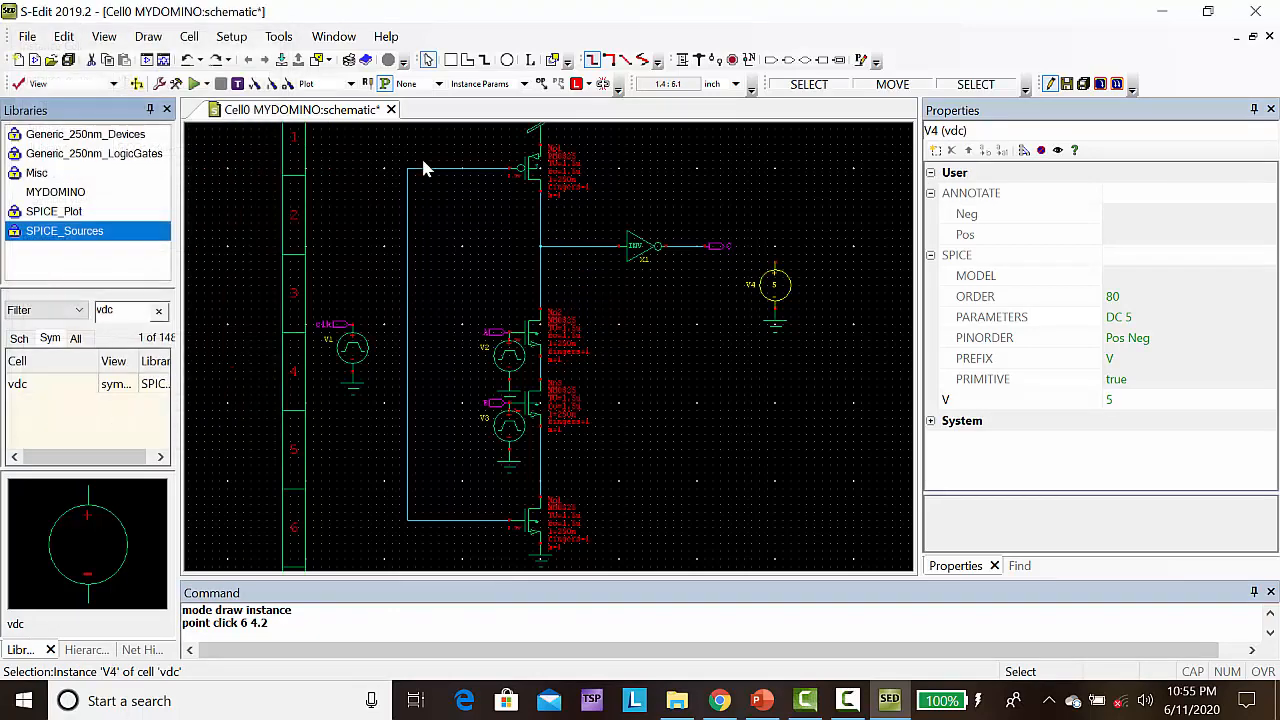
Copy the Vdd symbol above the PMOS and paste it onto the positive terminal of the vdc source at (6, 4.8)
{"action": "left_click", "coordinate": [533, 133]}
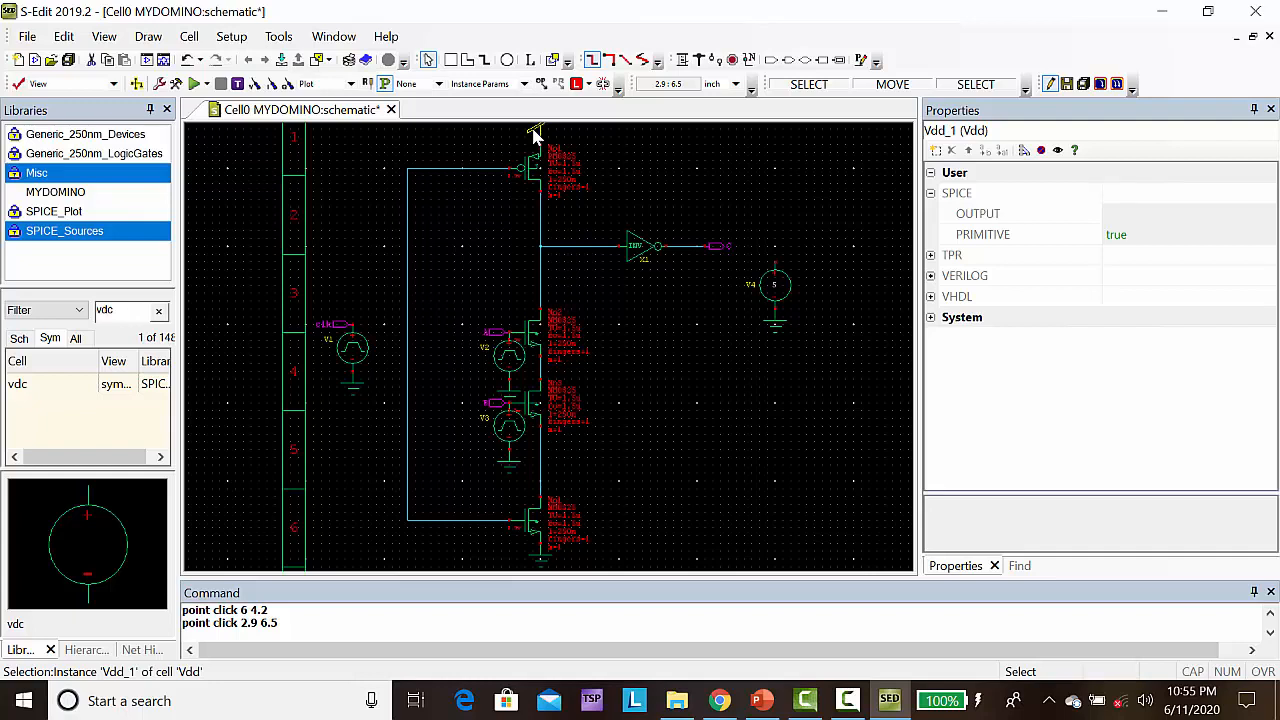
{"action": "key", "text": "ctrl+c"}
{"action": "key", "text": "ctrl+v"}
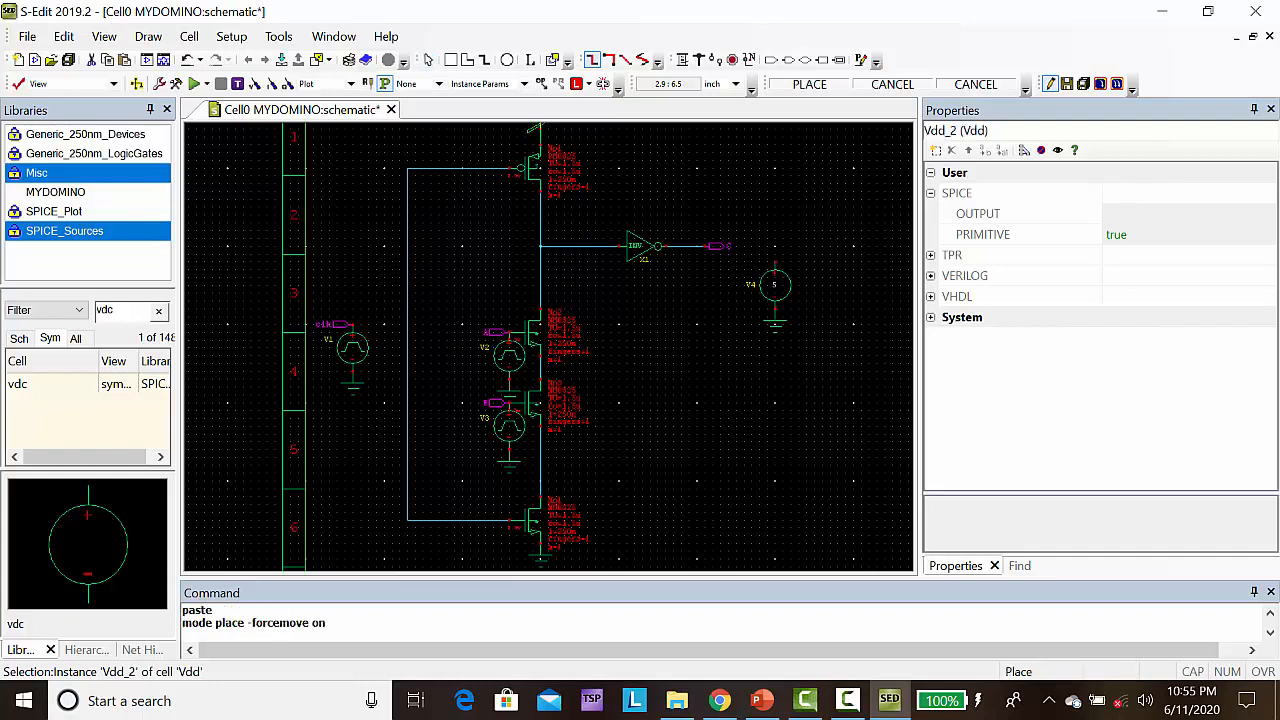
{"action": "left_click", "coordinate": [777, 269]}
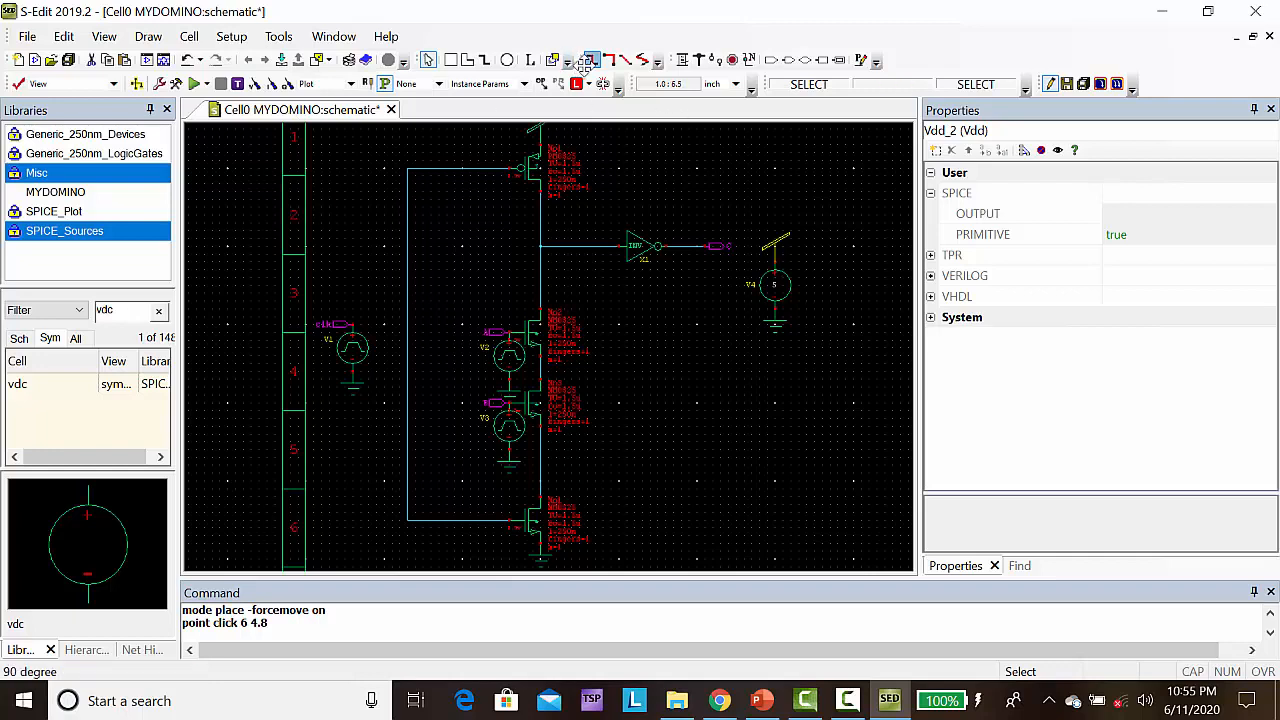
Wire the clk port and pulse source node at (0.6, 4) to the vertical clock gate line at (1.3, 4)
{"action": "left_click", "coordinate": [682, 59]}
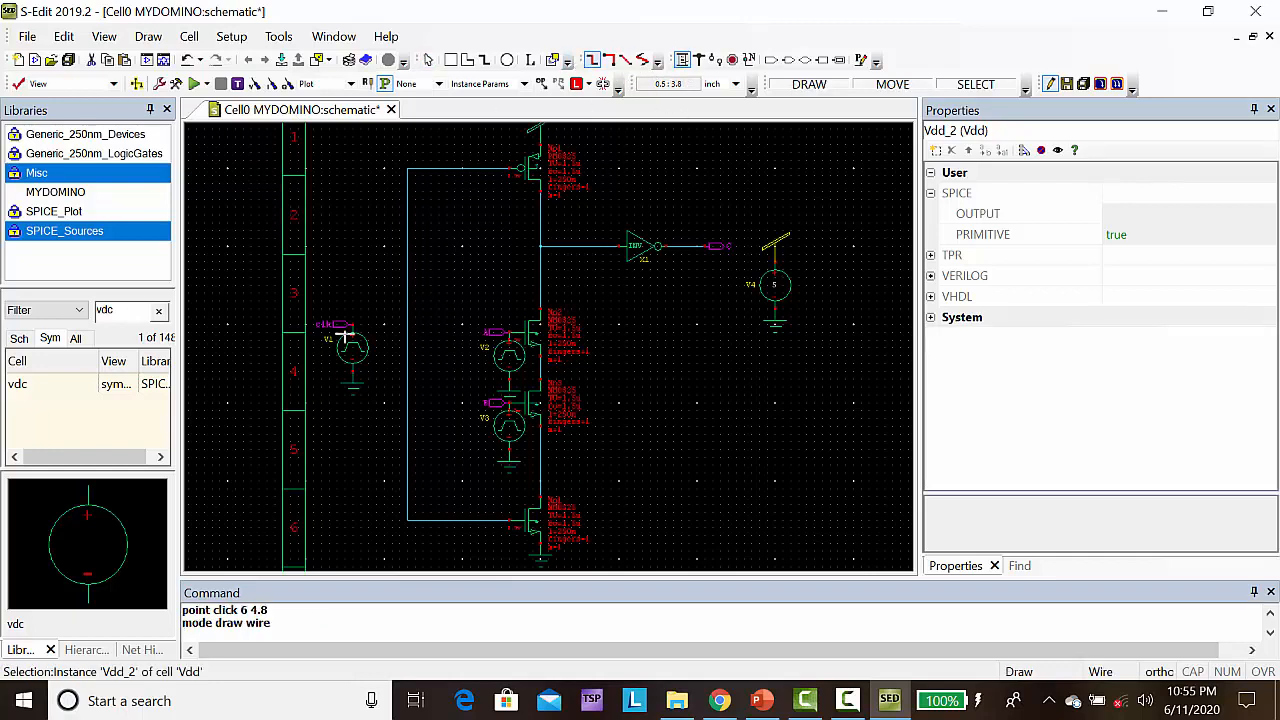
{"action": "left_click", "coordinate": [352, 325]}
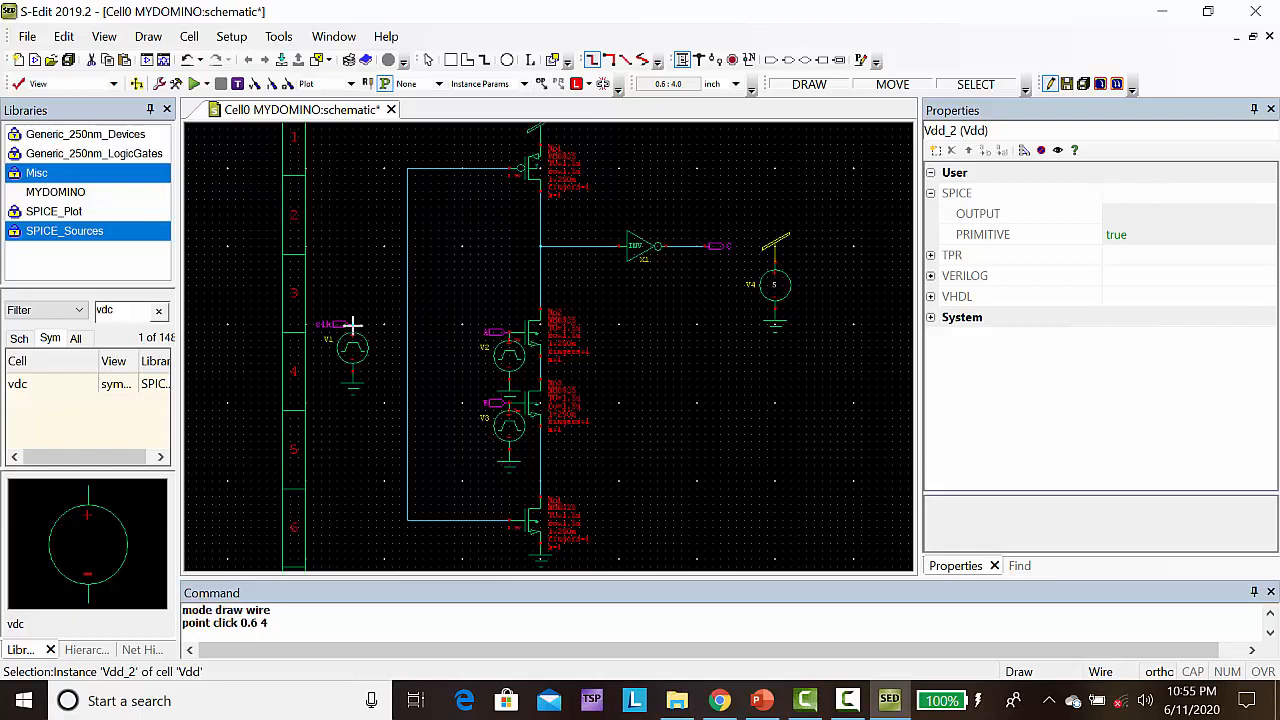
{"action": "left_click", "coordinate": [407, 325]}
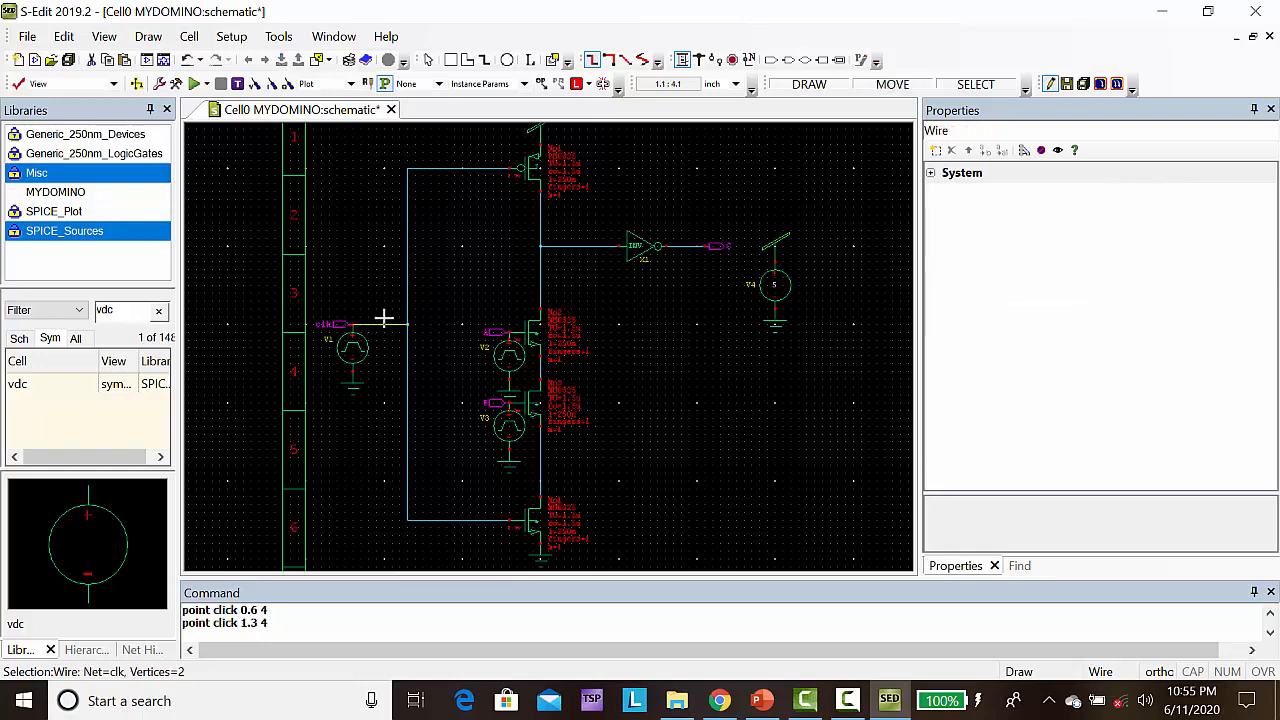
Show the unfiltered SPICE_Plot cells and place a rotated V_VoltagePrint instance on the clk wire at (0.8, 4)
{"action": "left_click", "coordinate": [64, 212]}
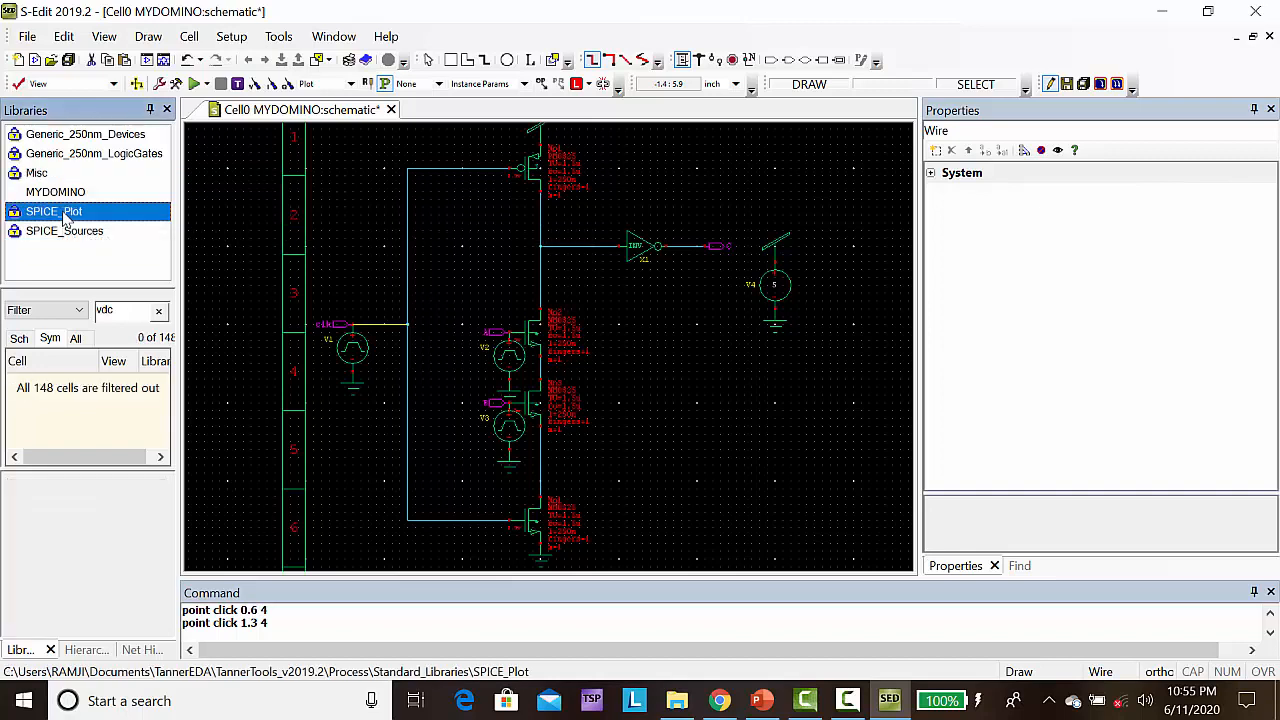
{"action": "left_click", "coordinate": [158, 312]}
{"action": "left_click_drag", "start_coordinate": [162, 372], "coordinate": [167, 441]}
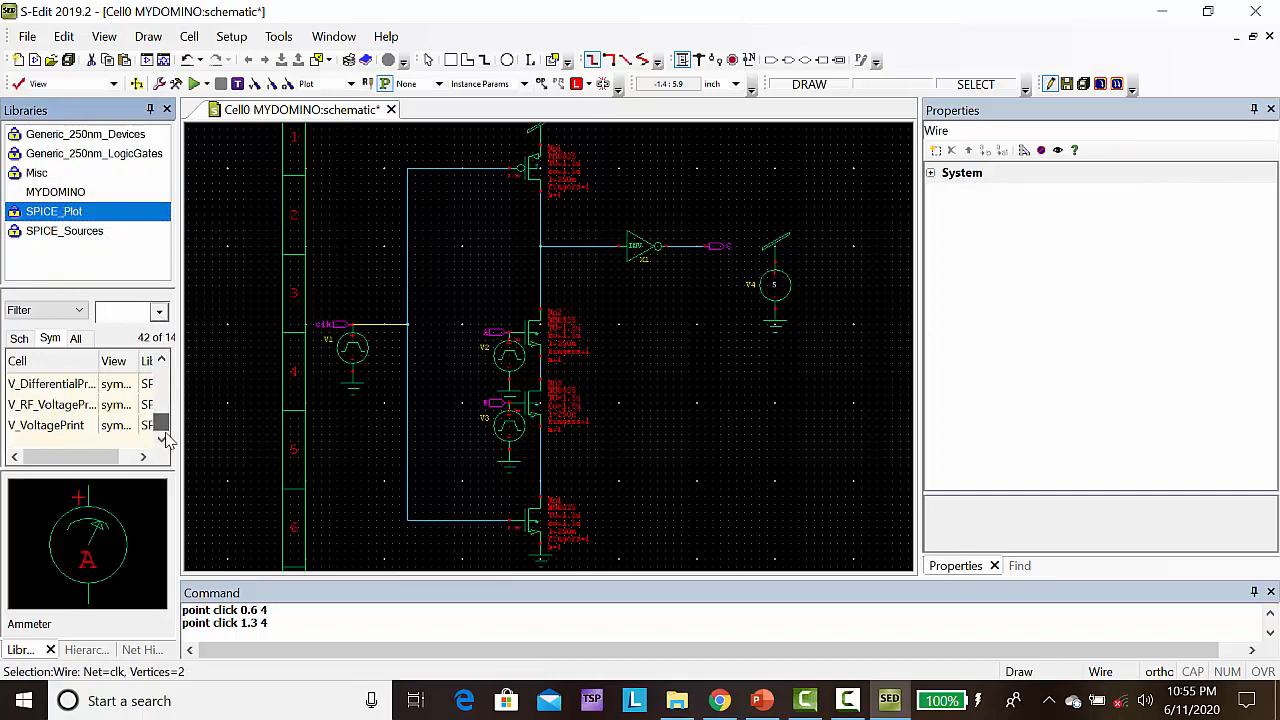
{"action": "left_click", "coordinate": [56, 434]}
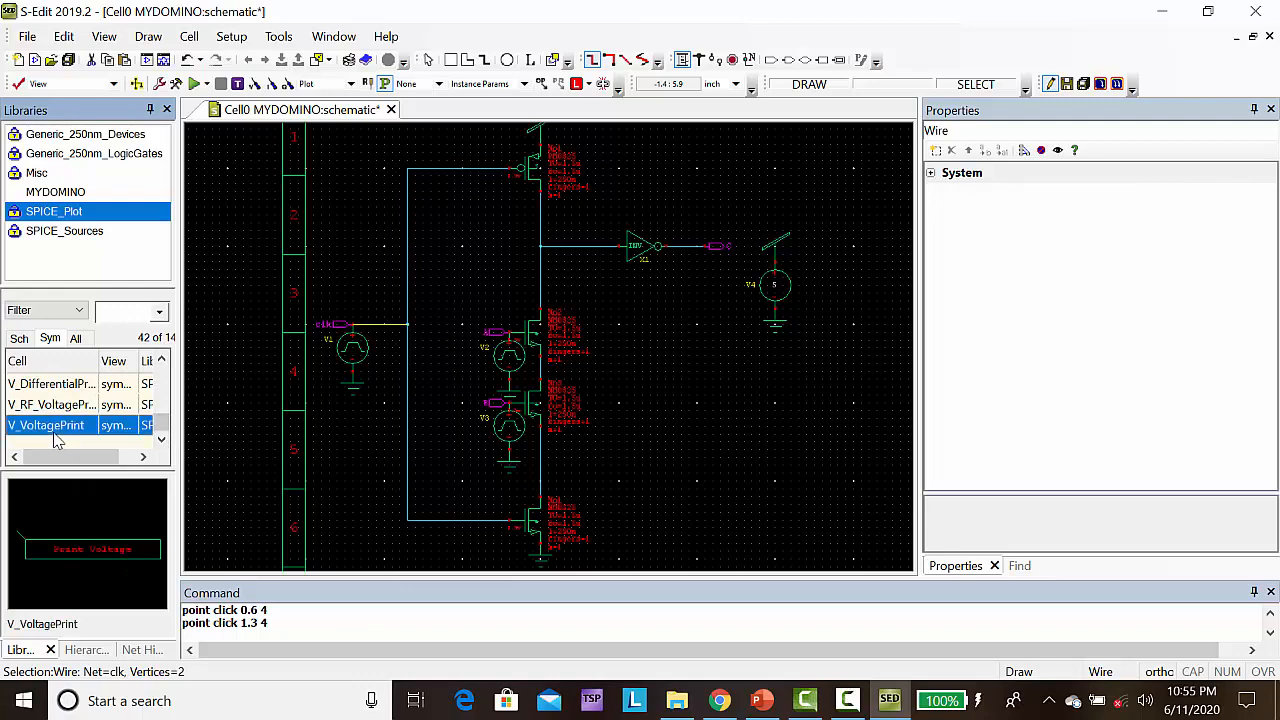
{"action": "right_click", "coordinate": [57, 441]}
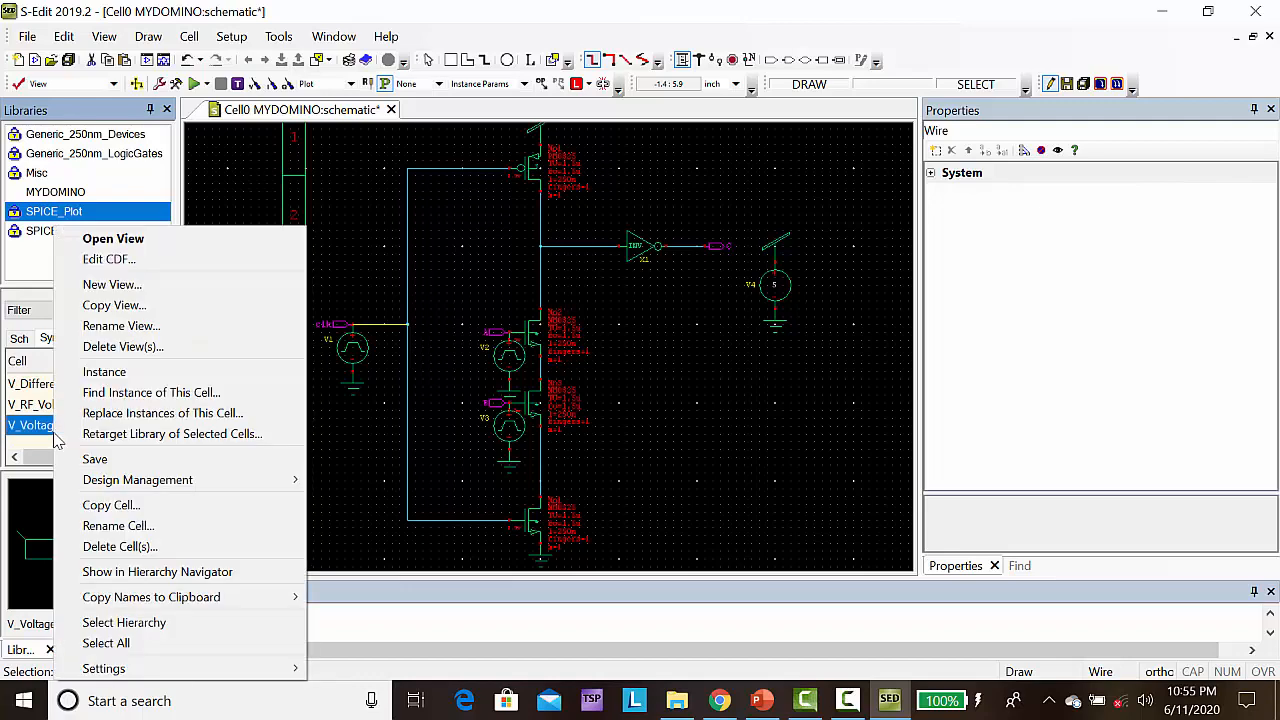
{"action": "left_click", "coordinate": [108, 374]}
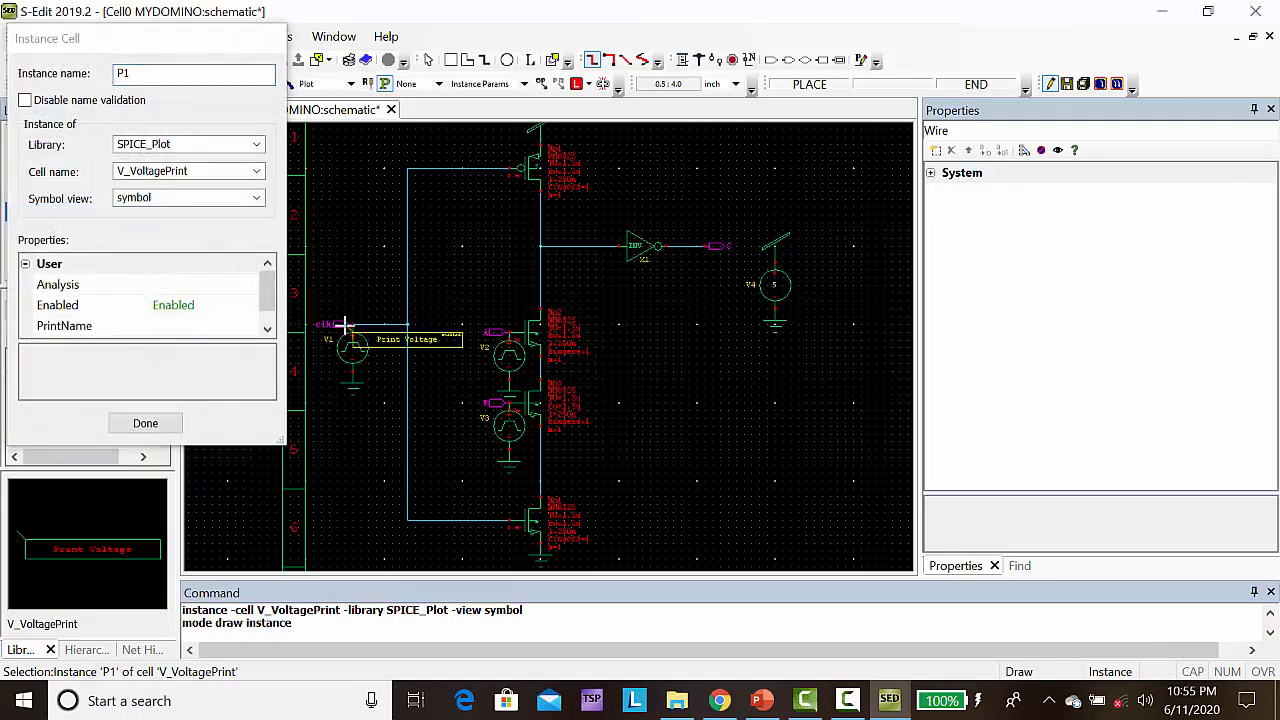
{"action": "key", "text": "r"}
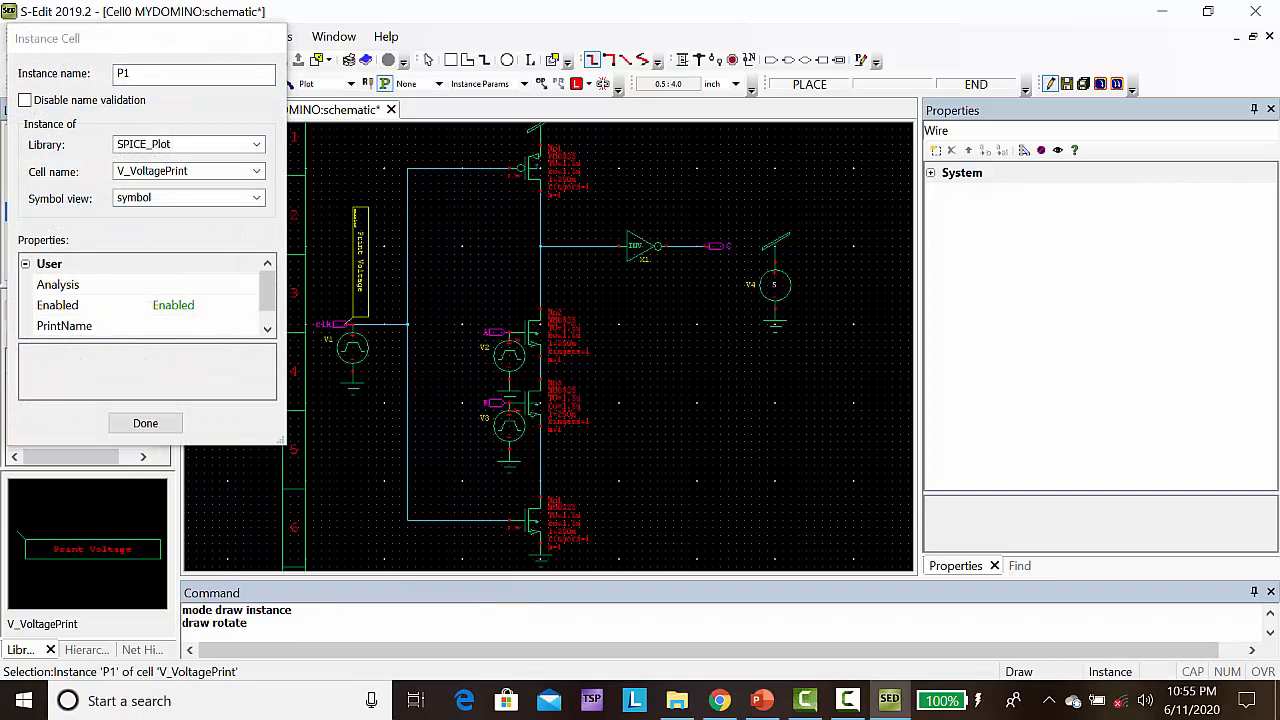
{"action": "left_click", "coordinate": [369, 325]}
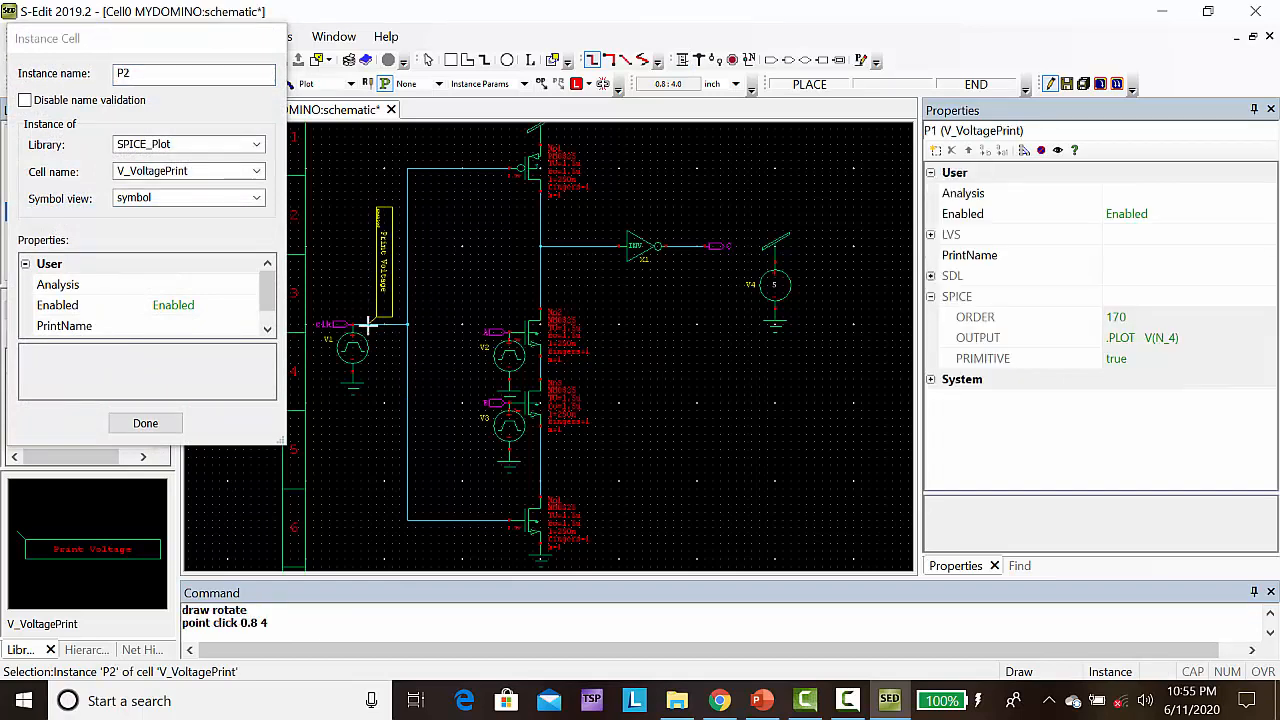
Place V_VoltagePrint instances on input A at (2.6, 3.9) and, rotated again, on input B at (2.6, 3)
{"action": "left_click", "coordinate": [508, 335]}
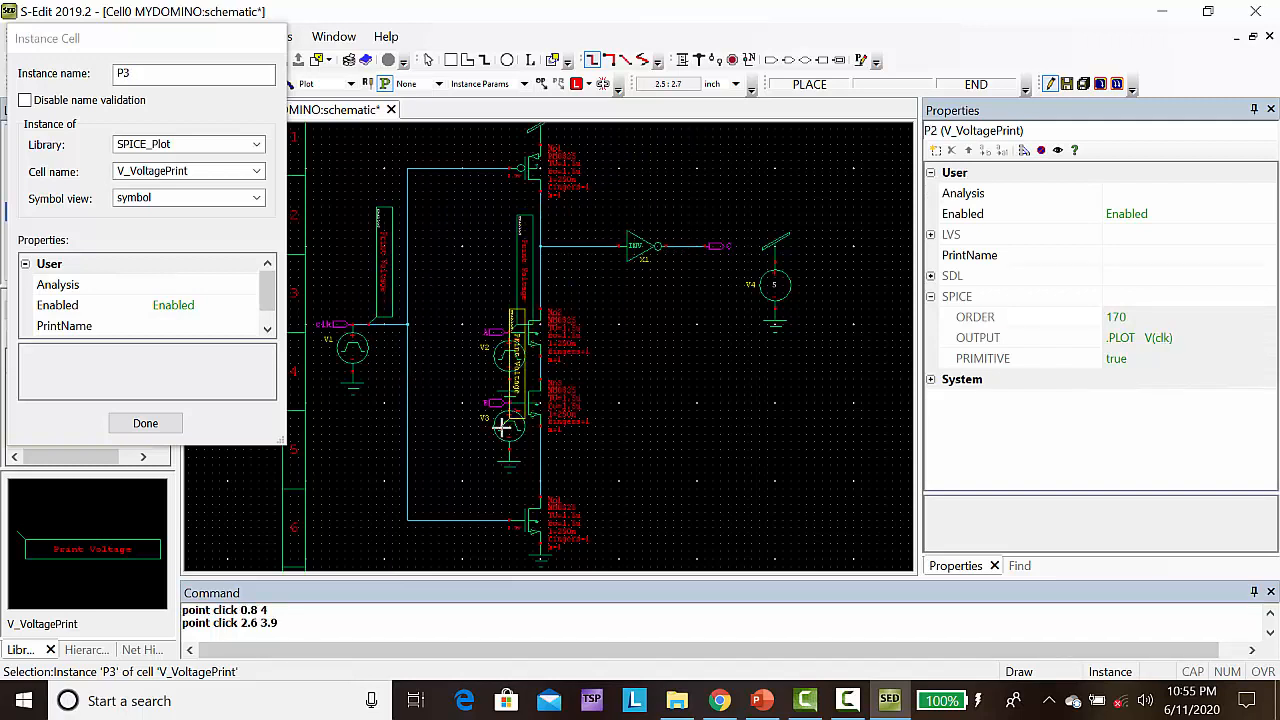
{"action": "key", "text": "r"}
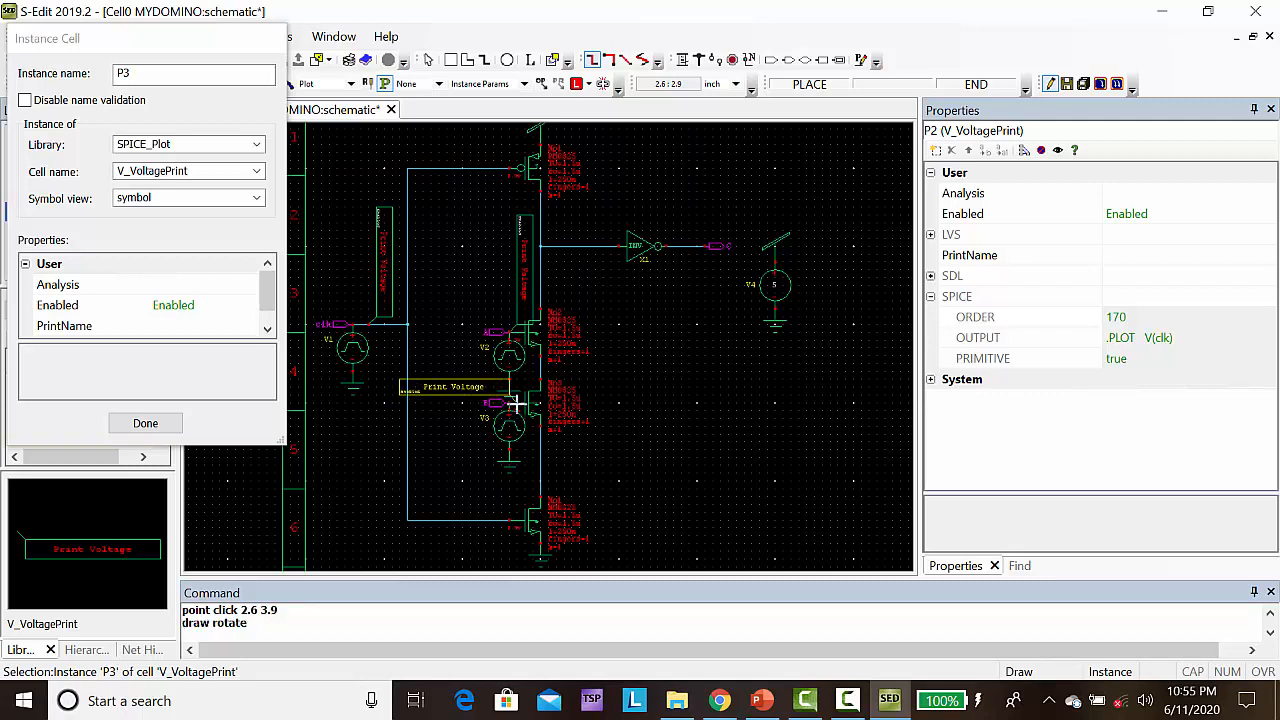
{"action": "left_click", "coordinate": [510, 403]}
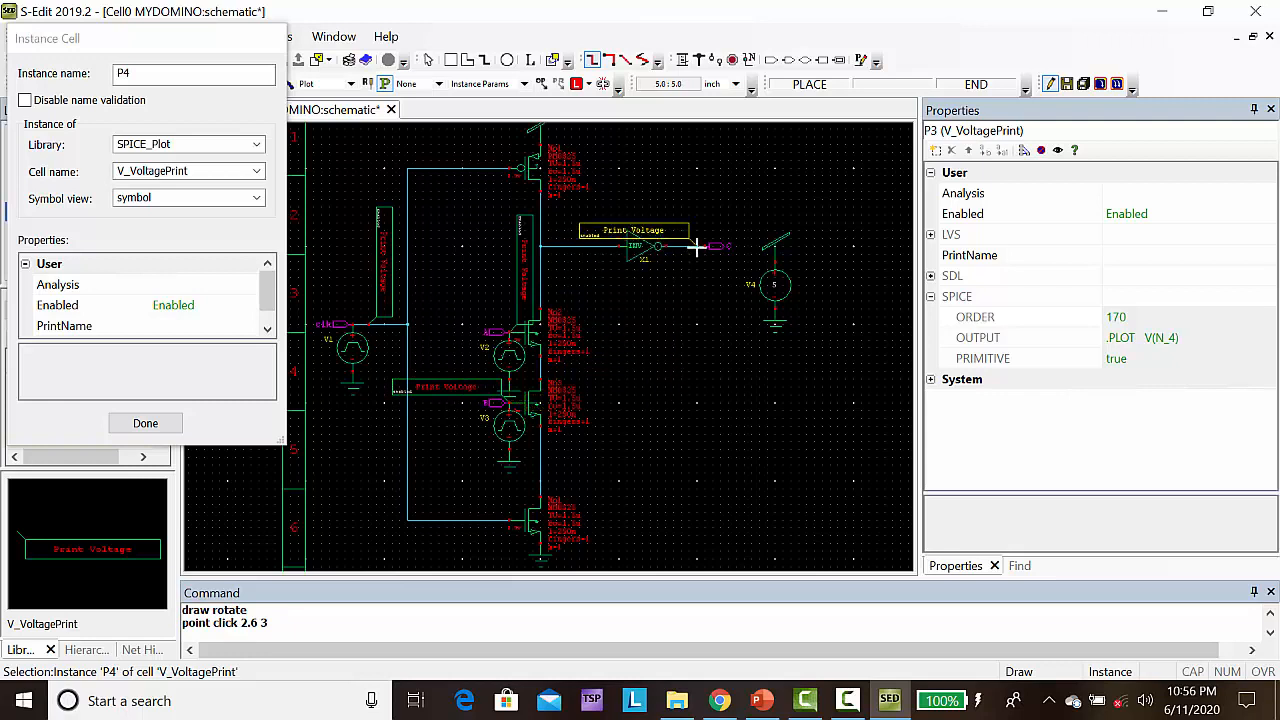
Rotate another V_VoltagePrint upright, place it on the inverter's output wire at (4.9, 5), and finish placing
{"action": "key", "text": "r"}
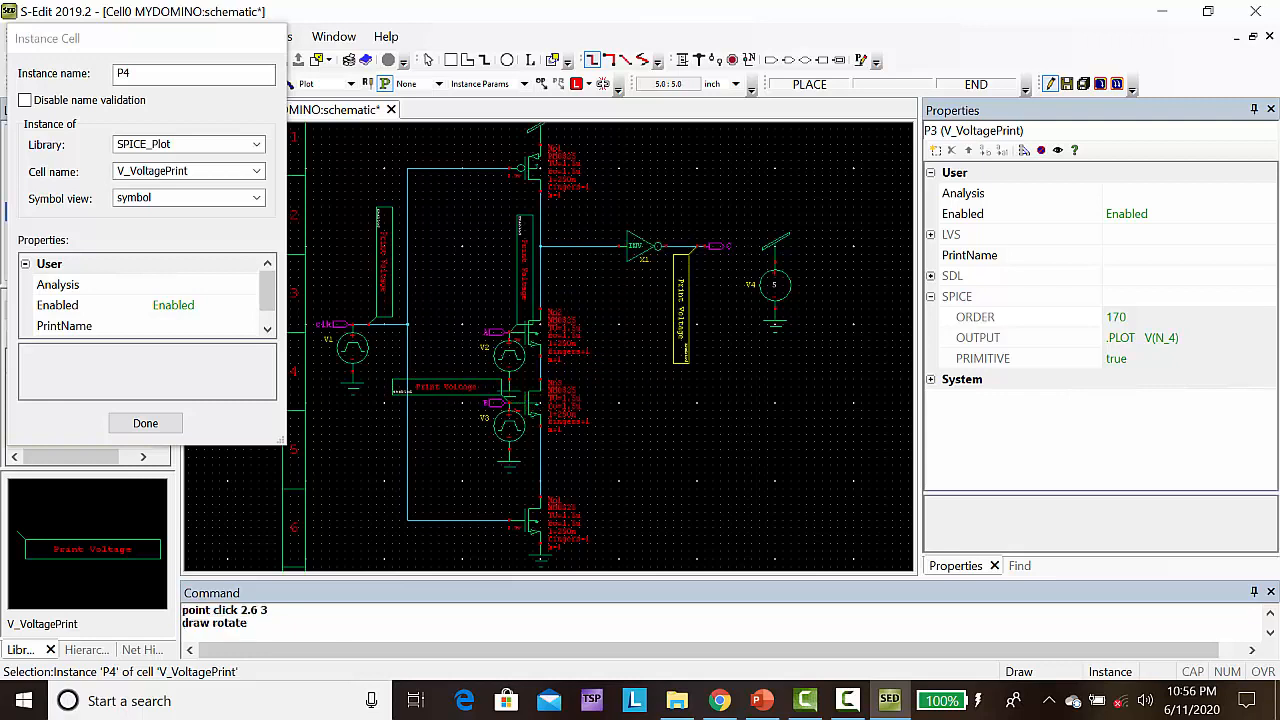
{"action": "key", "text": "r"}
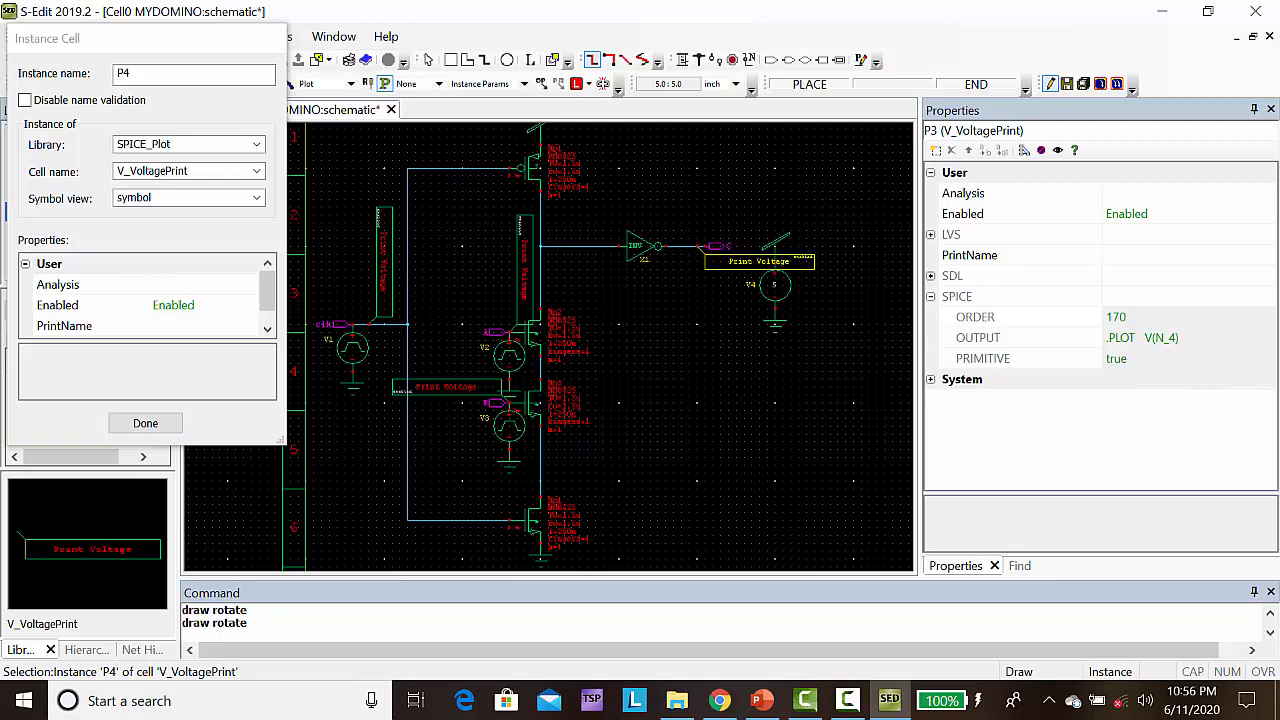
{"action": "key", "text": "r"}
{"action": "left_click", "coordinate": [705, 243]}
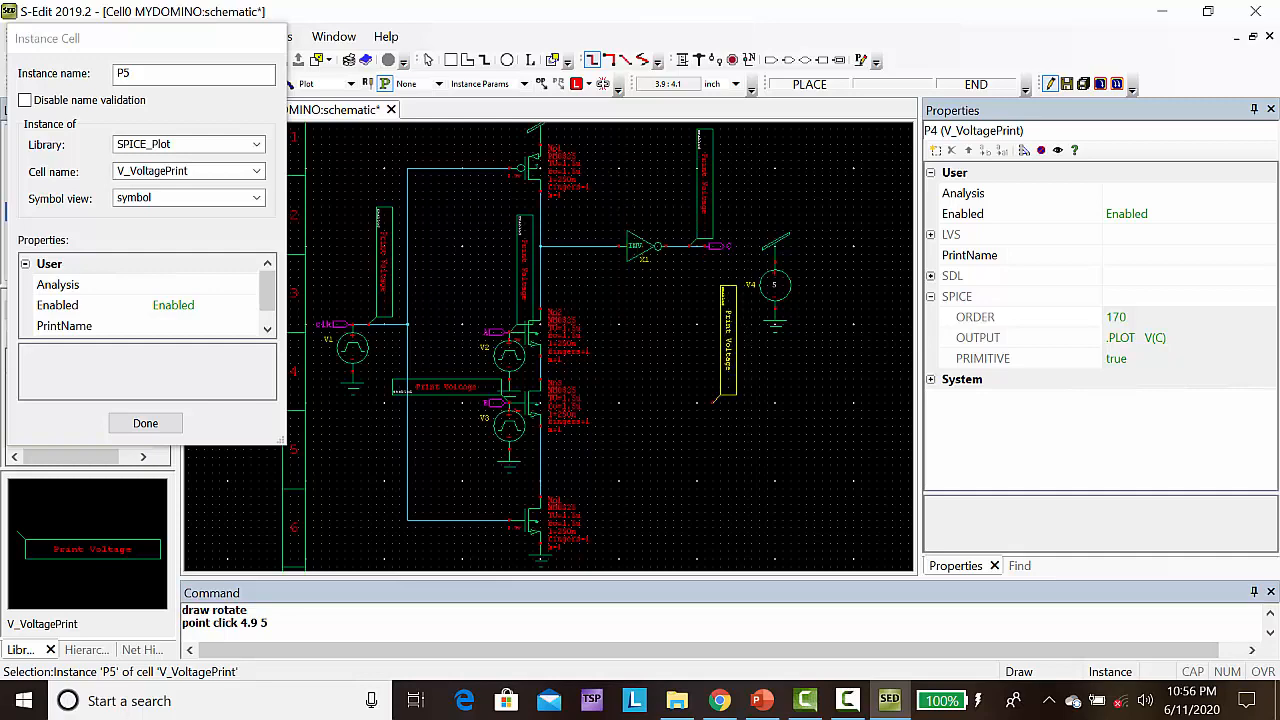
{"action": "left_click", "coordinate": [145, 424]}
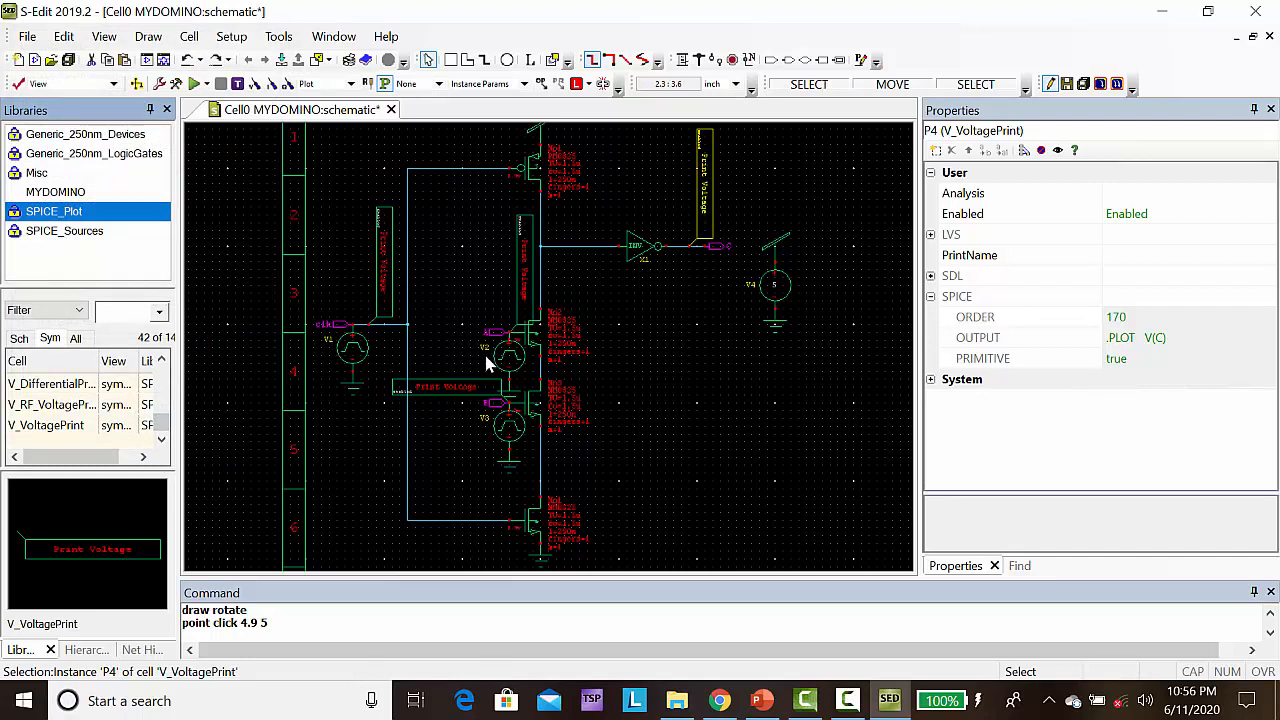
Set the period of the pulse source on input B to 100ns and reselect the source to check its properties
{"action": "left_click", "coordinate": [510, 428]}
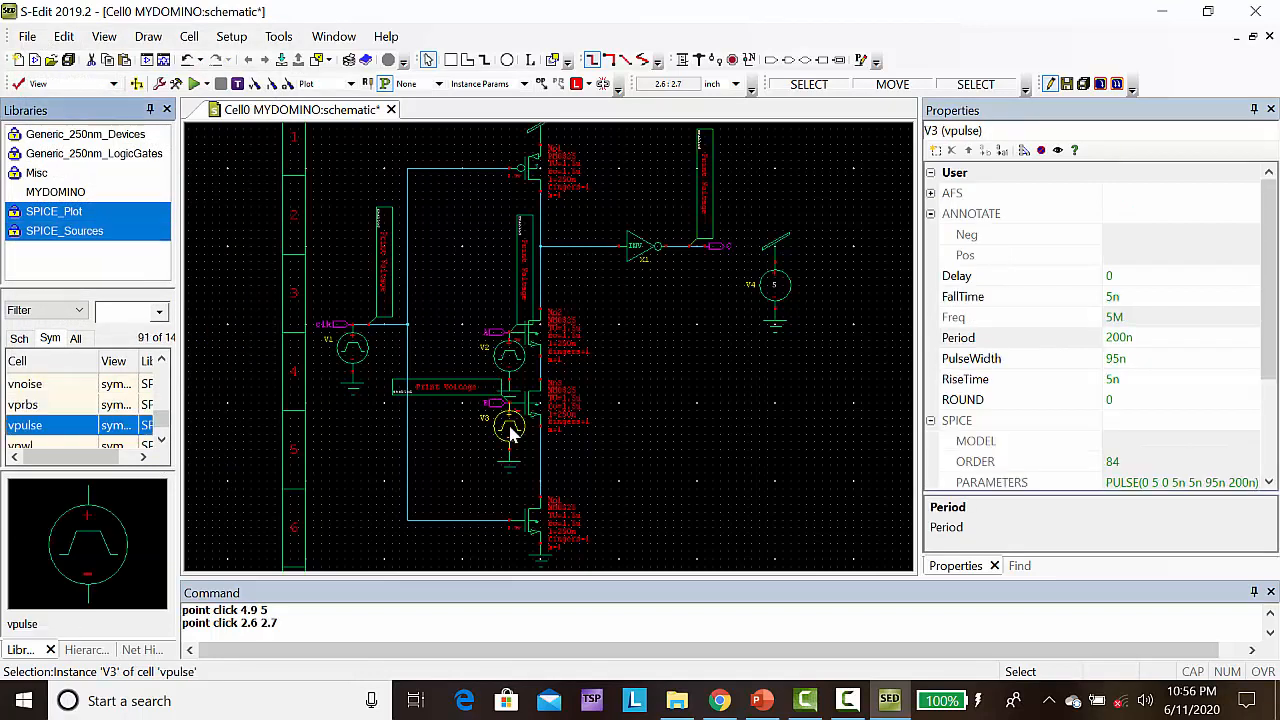
{"action": "left_click", "coordinate": [1113, 338]}
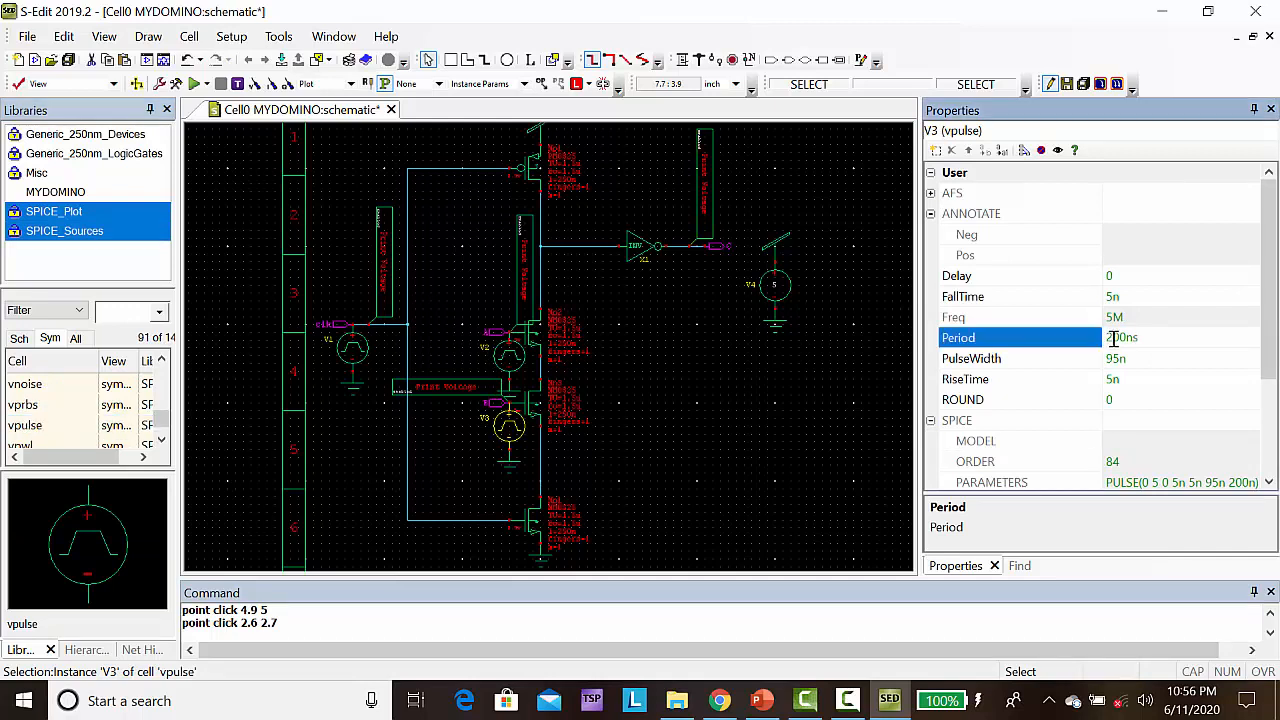
{"action": "type", "text": "1"}
{"action": "key", "text": "Return"}
{"action": "left_click", "coordinate": [799, 366]}
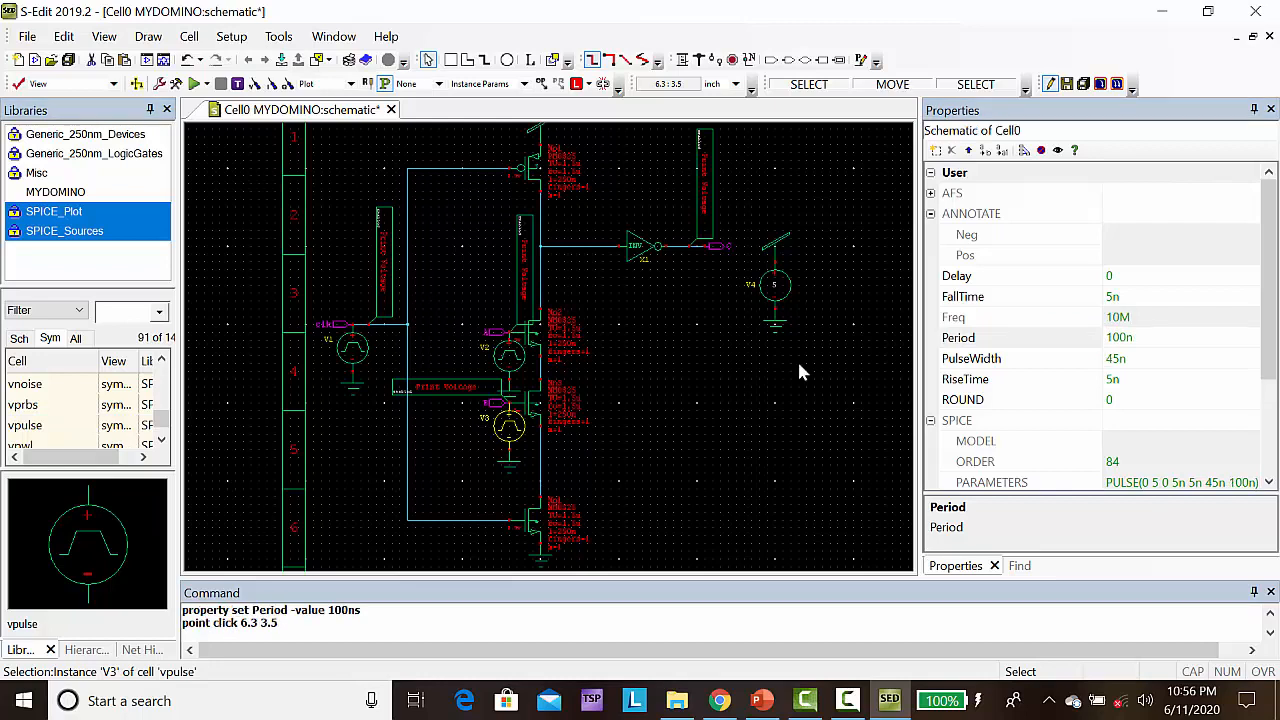
{"action": "left_click", "coordinate": [507, 422]}
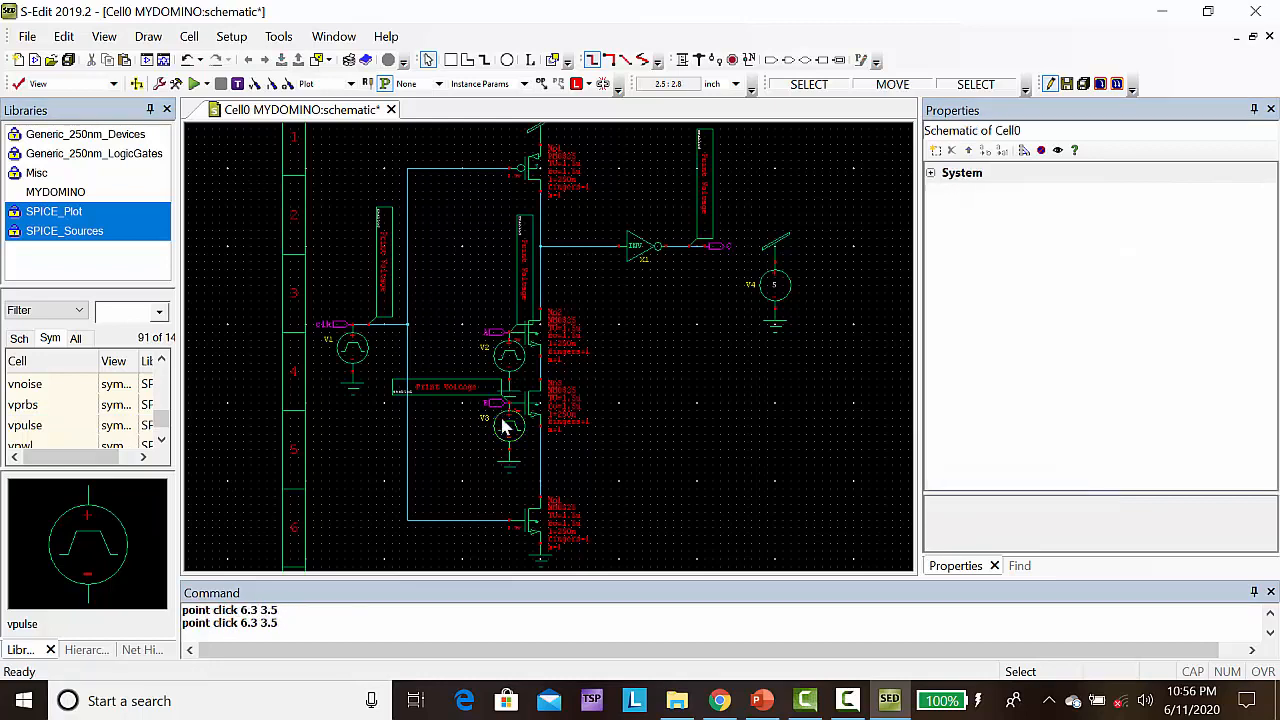
Set the period of the clk pulse source to 100ns
{"action": "left_click", "coordinate": [350, 348]}
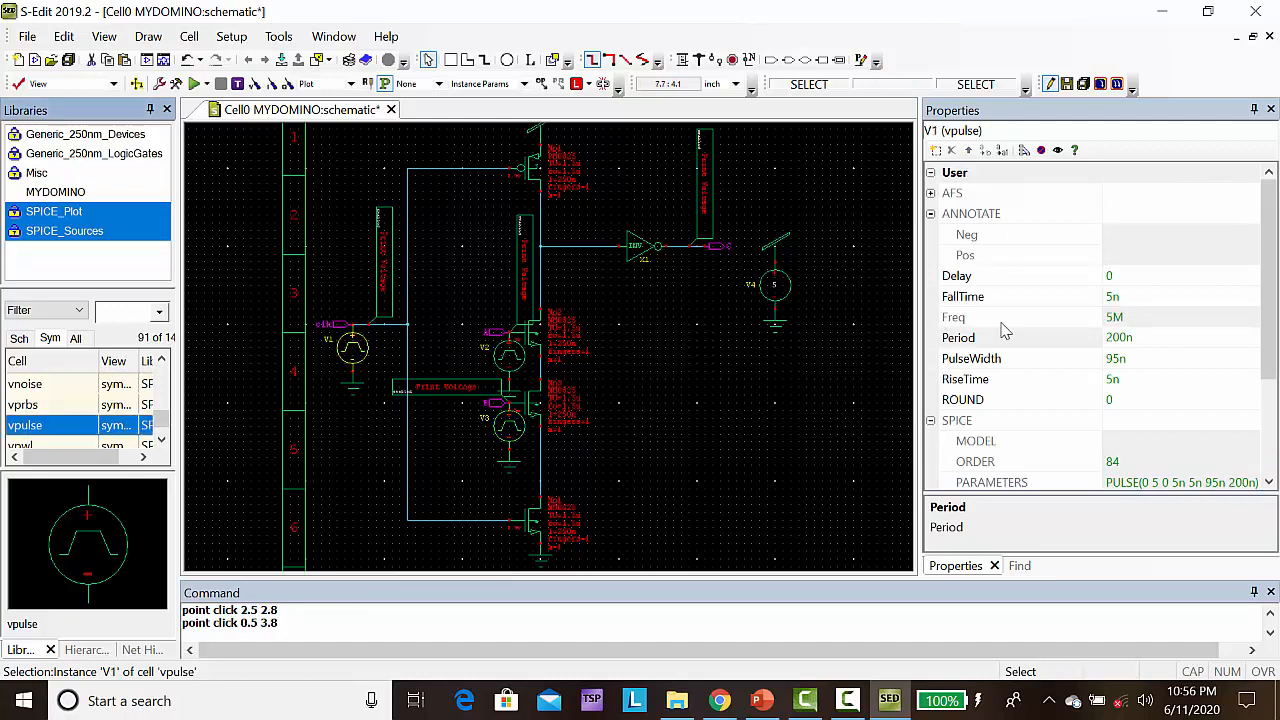
{"action": "left_click", "coordinate": [1112, 338]}
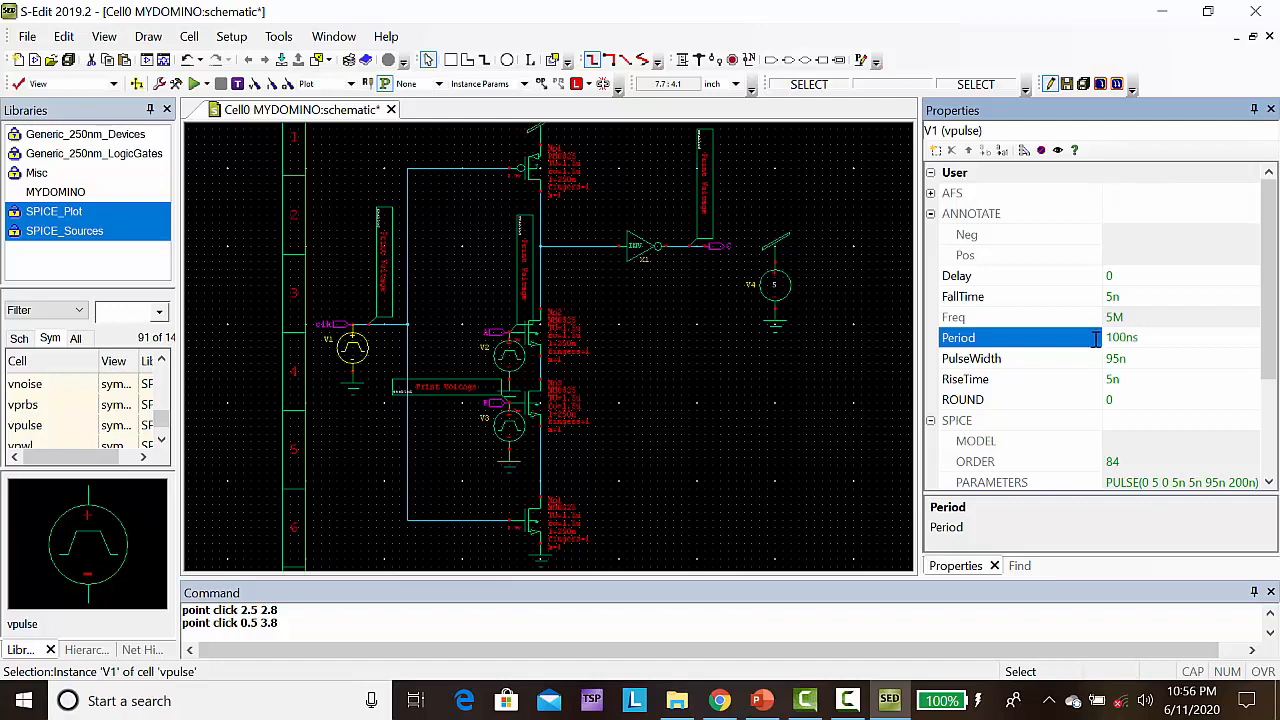
{"action": "key", "text": "Return"}
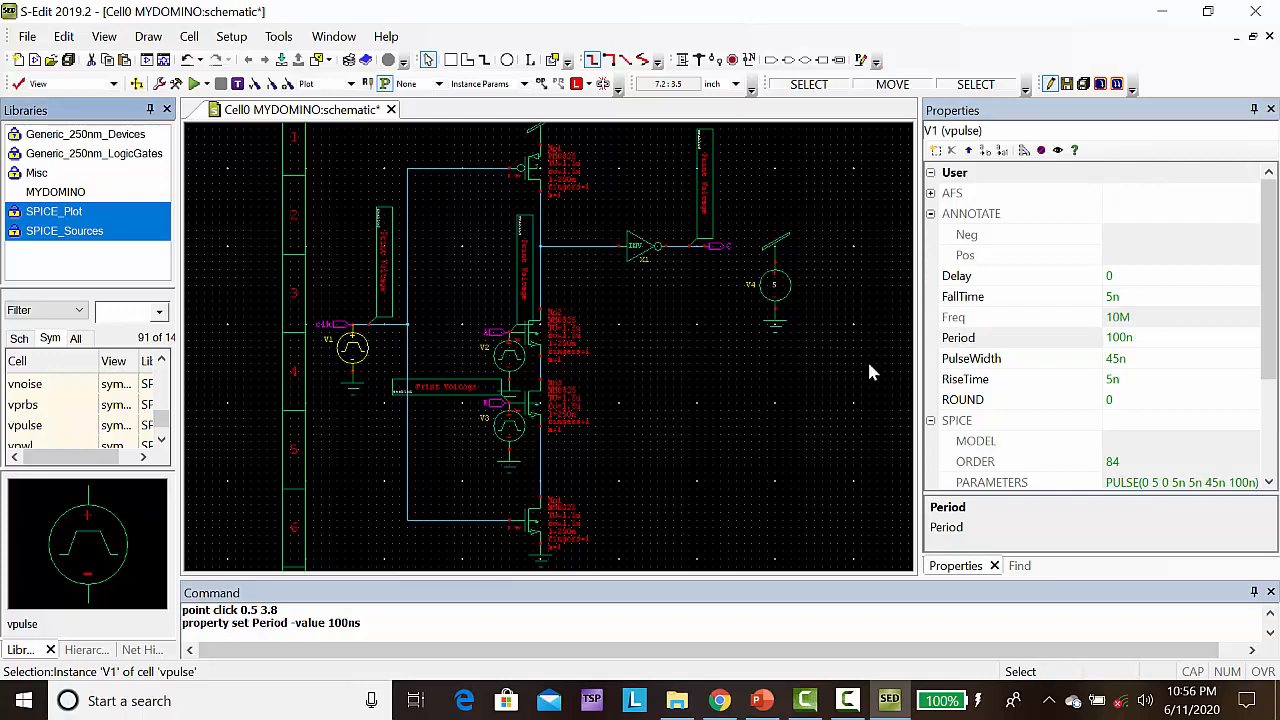
{"action": "left_click", "coordinate": [869, 366]}
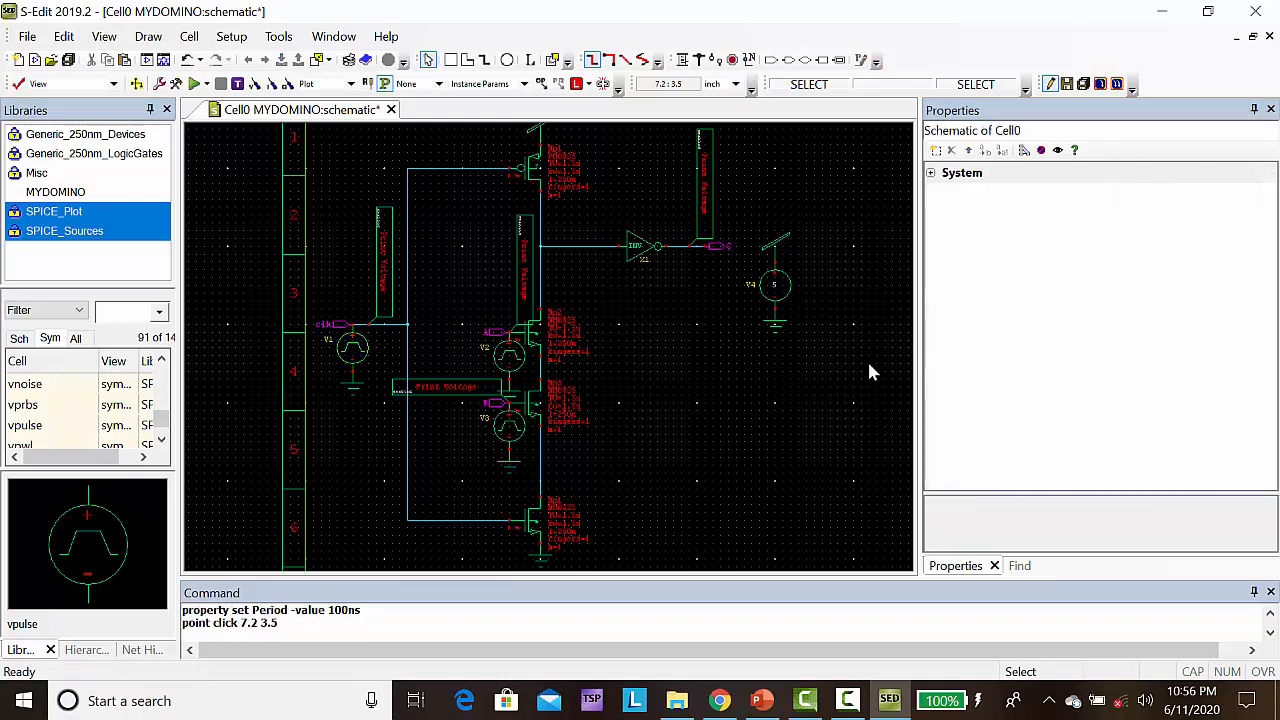
Set the delay of the clk pulse source to 45ns and clear the selection
{"action": "left_click", "coordinate": [347, 350]}
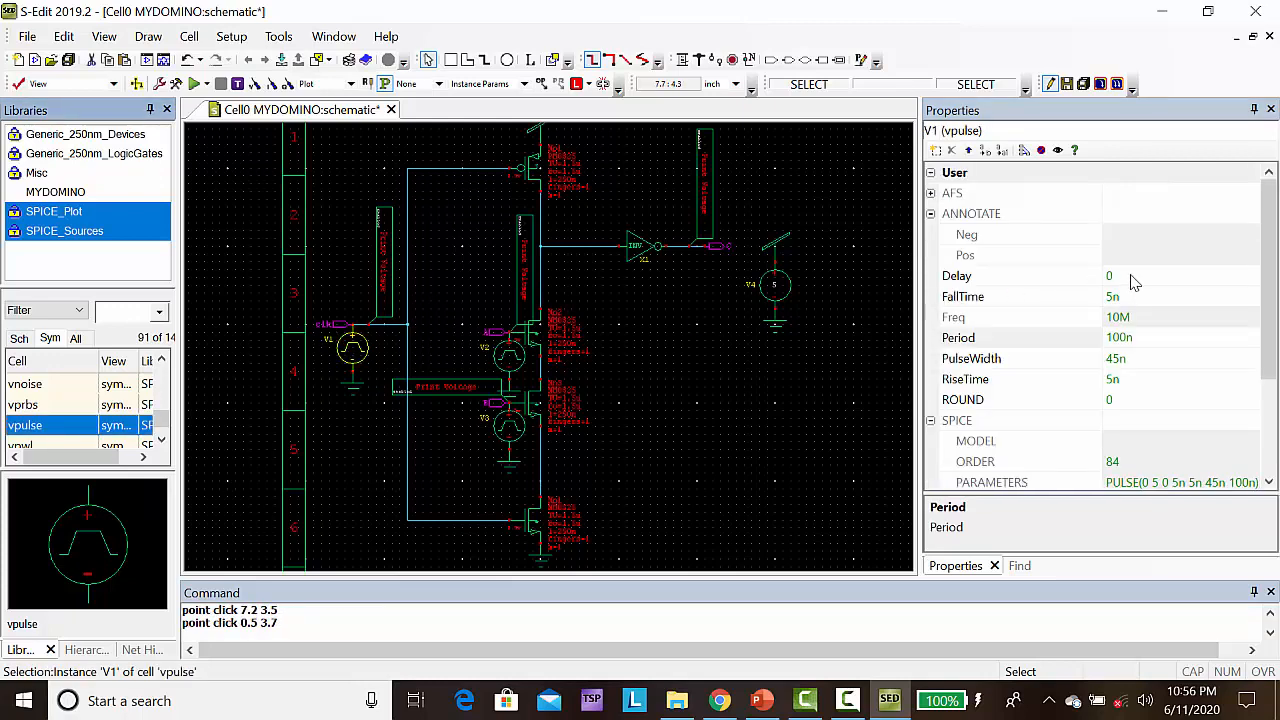
{"action": "left_click", "coordinate": [1116, 276]}
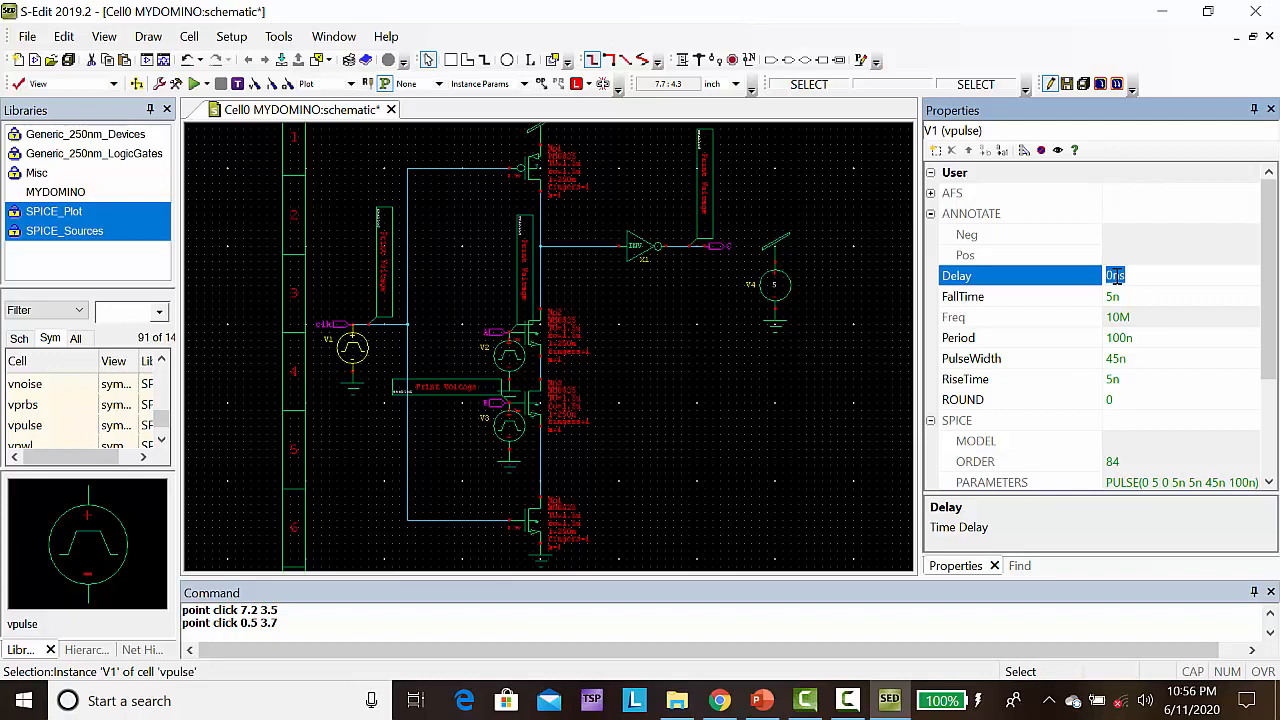
{"action": "type", "text": "45"}
{"action": "key", "text": "Return"}
{"action": "left_click", "coordinate": [869, 386]}
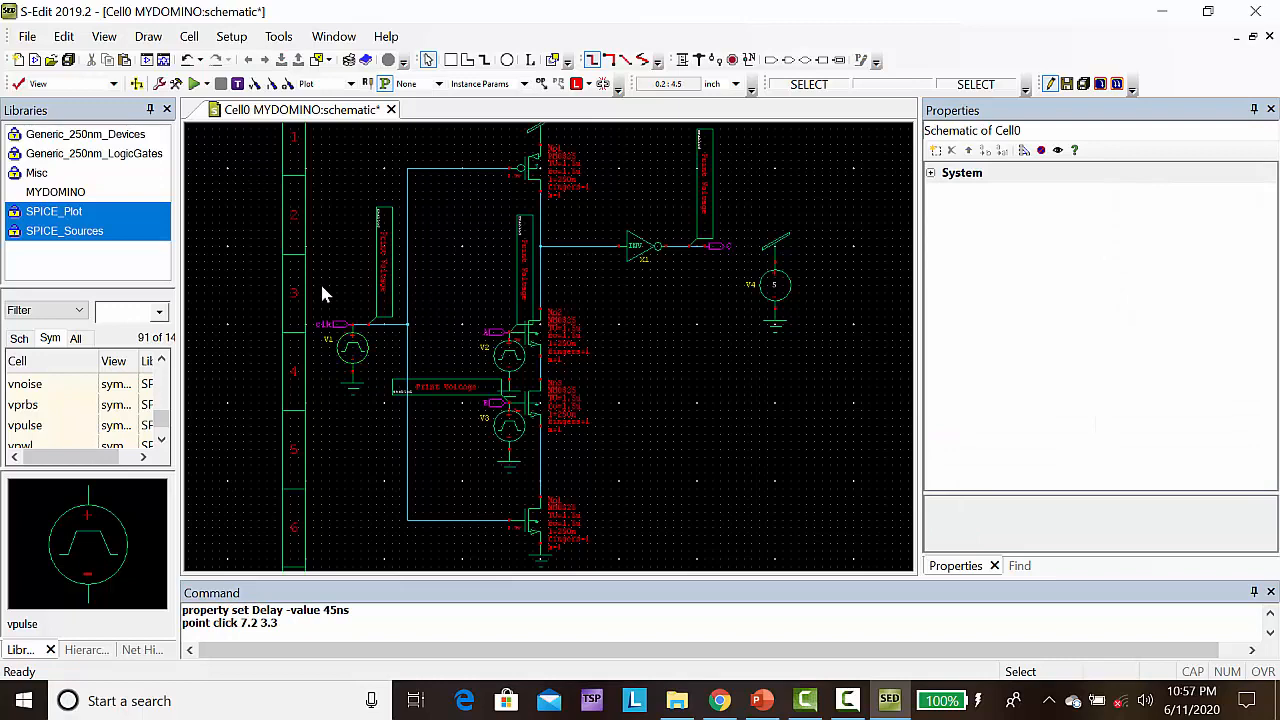
{"action": "left_click", "coordinate": [313, 243]}
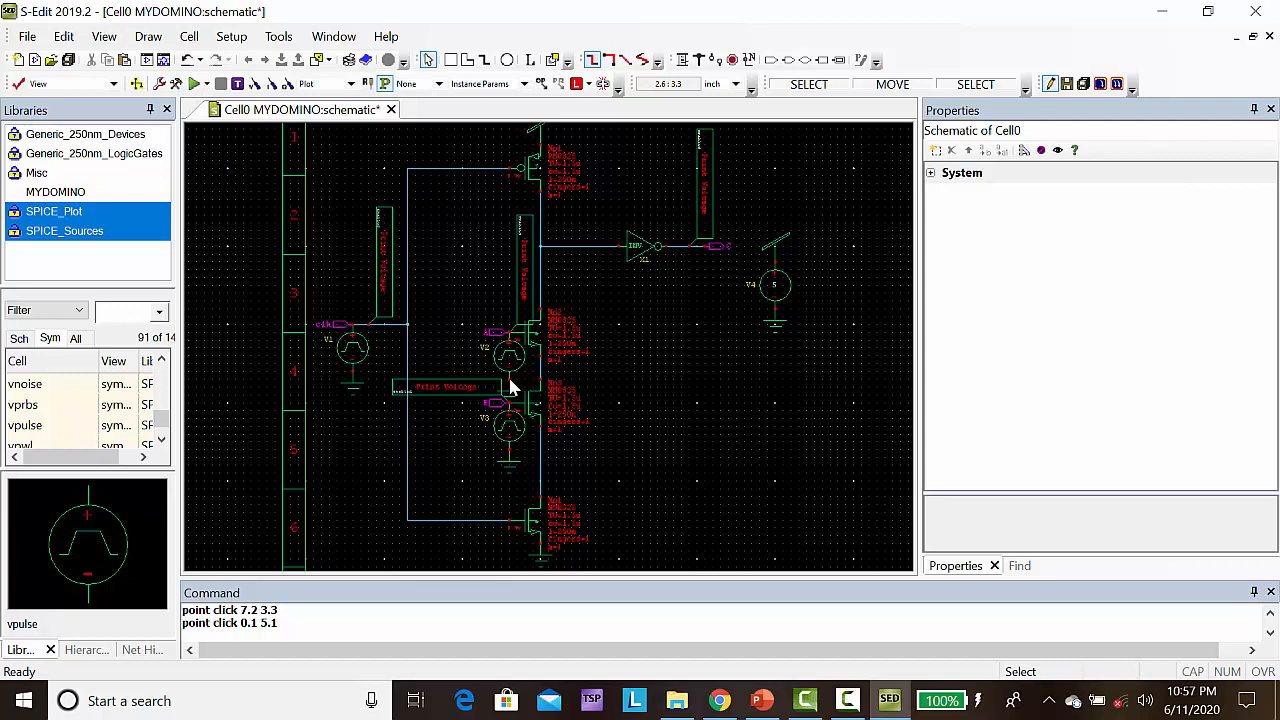
Open the SPICE simulation setup and load Generic_250nm.lib from the Generic_250nm Models folder as the library file
{"action": "left_click", "coordinate": [178, 86]}
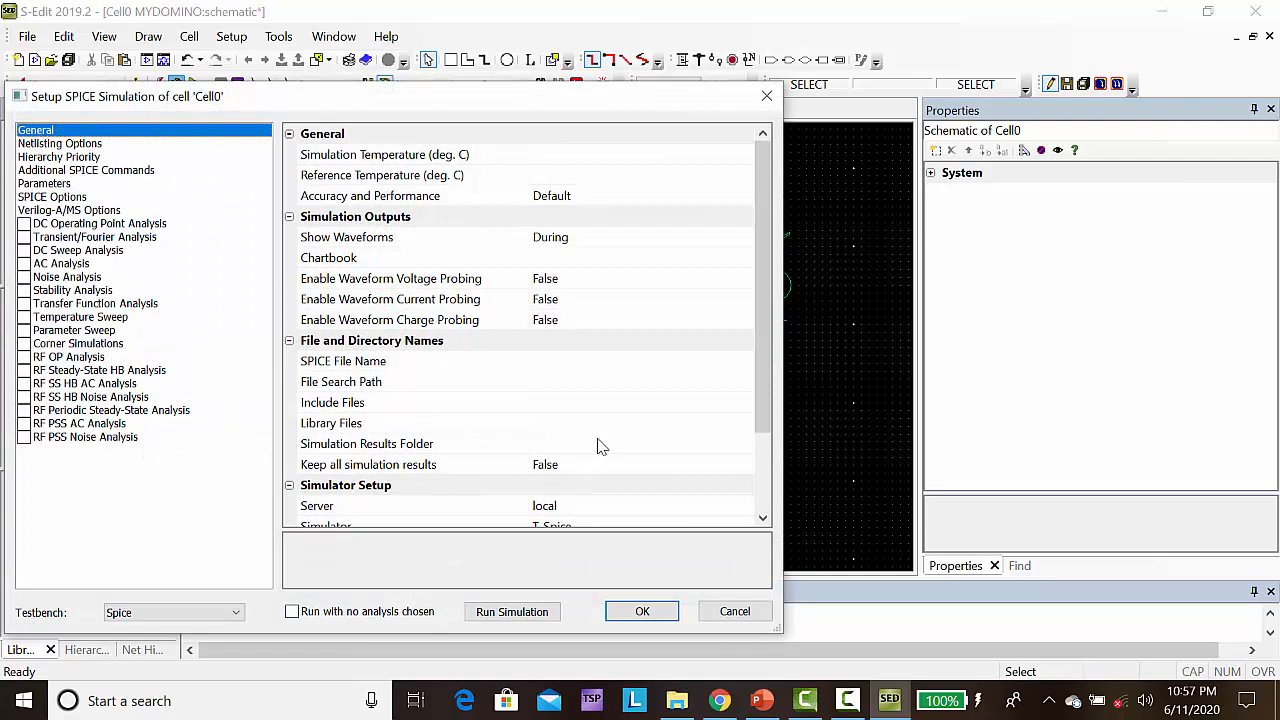
{"action": "left_click", "coordinate": [608, 423]}
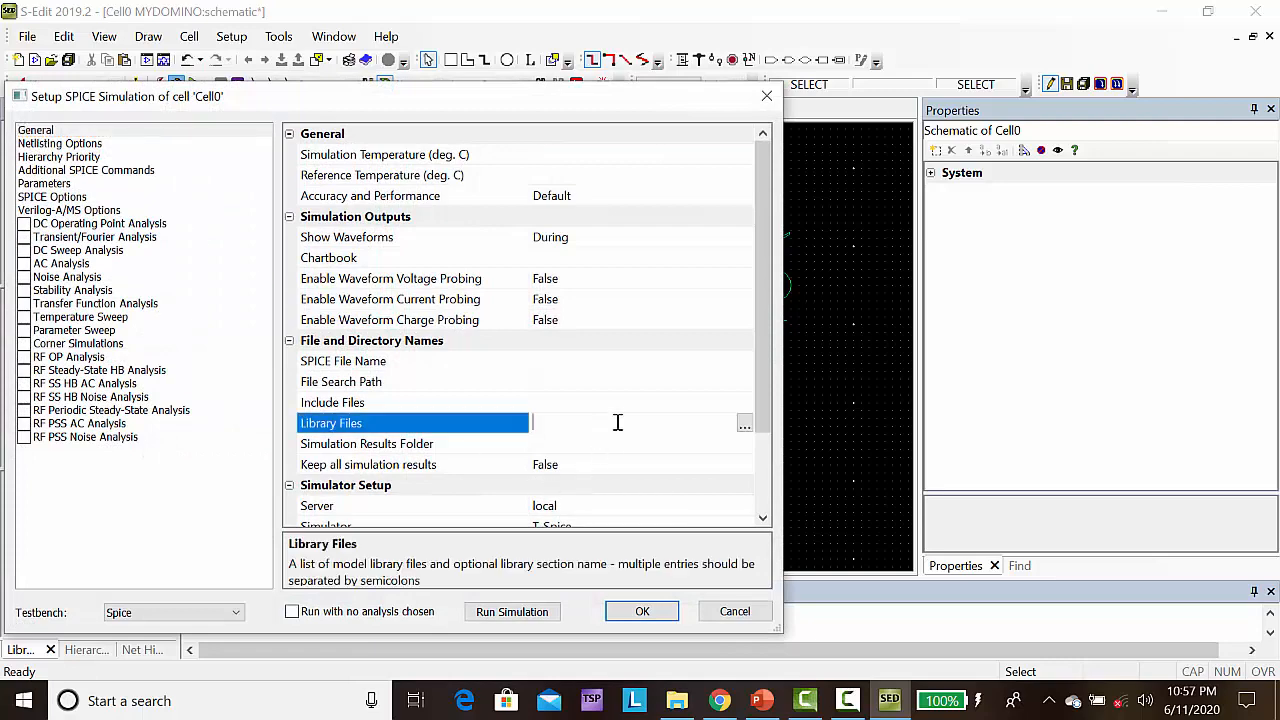
{"action": "left_click", "coordinate": [745, 424]}
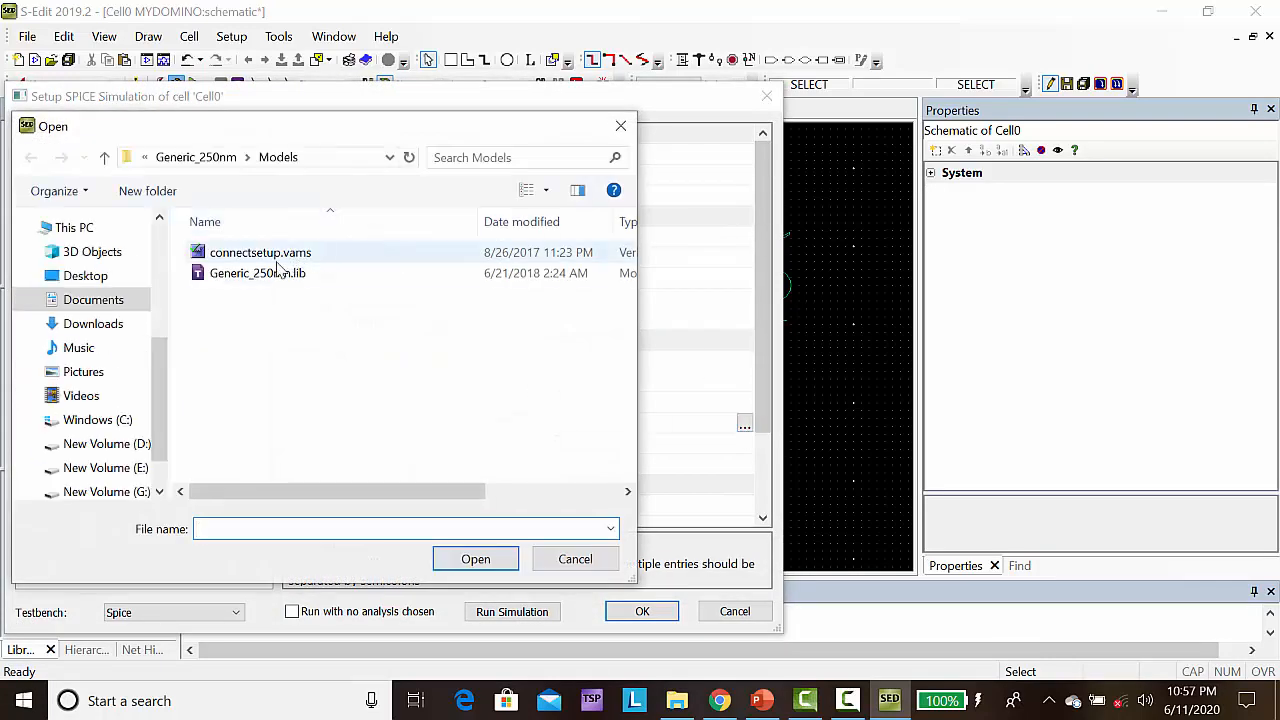
{"action": "left_click", "coordinate": [267, 276]}
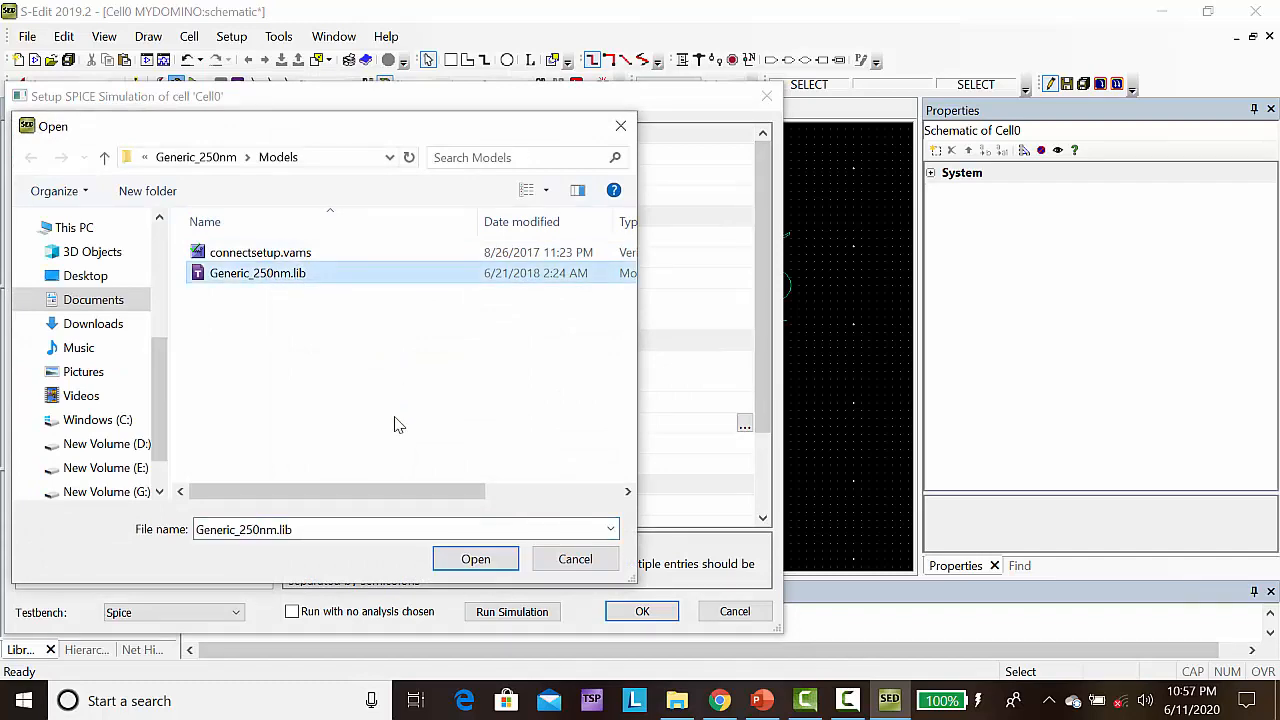
{"action": "left_click", "coordinate": [477, 561]}
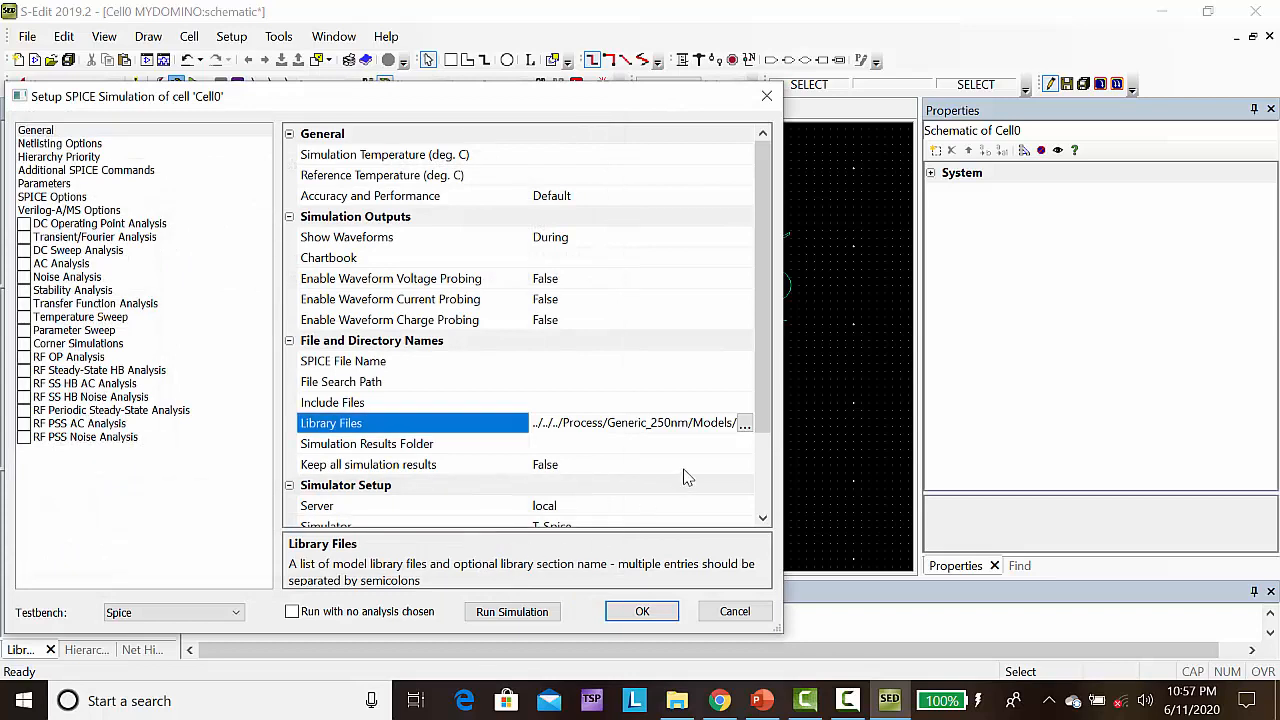
Append the section name tt after Generic_250nm.lib in the library files entry
{"action": "key", "text": "Right"}
{"action": "key", "text": "Right"}
{"action": "key", "text": "Right"}
{"action": "key", "text": "Right"}
{"action": "key", "text": "Right"}
{"action": "key", "text": "Right"}
{"action": "key", "text": "Right"}
{"action": "key", "text": "Right"}
{"action": "key", "text": "Right"}
{"action": "key", "text": "Right"}
{"action": "key", "text": "Right"}
{"action": "key", "text": "Right"}
{"action": "key", "text": "Right"}
{"action": "key", "text": "Right"}
{"action": "key", "text": "Right"}
{"action": "key", "text": "Right"}
{"action": "key", "text": "Right"}
{"action": "key", "text": "Right"}
{"action": "key", "text": "Right"}
{"action": "key", "text": "Right"}
{"action": "key", "text": "Right"}
{"action": "key", "text": "Right"}
{"action": "type", "text": "tt"}
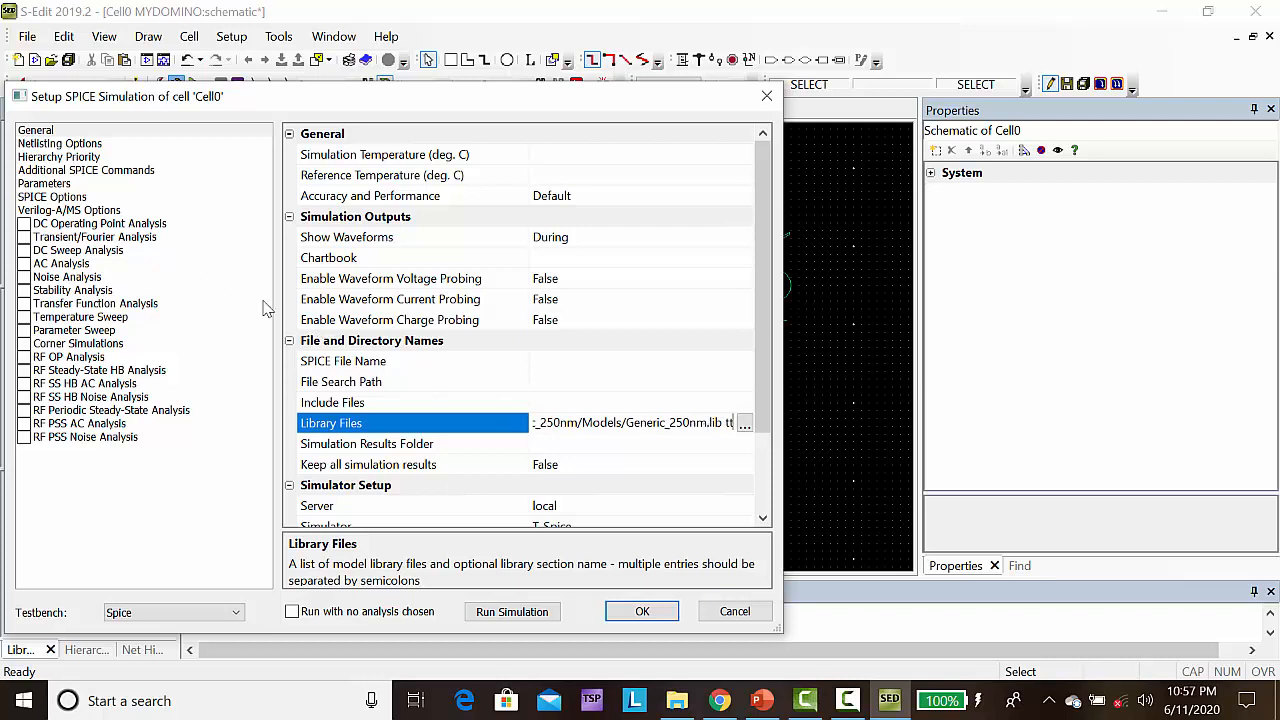
Enable Transient/Fourier Analysis with a stop time of 400n and a maximum time step of 4n, and accept the simulation setup
{"action": "left_click", "coordinate": [23, 238]}
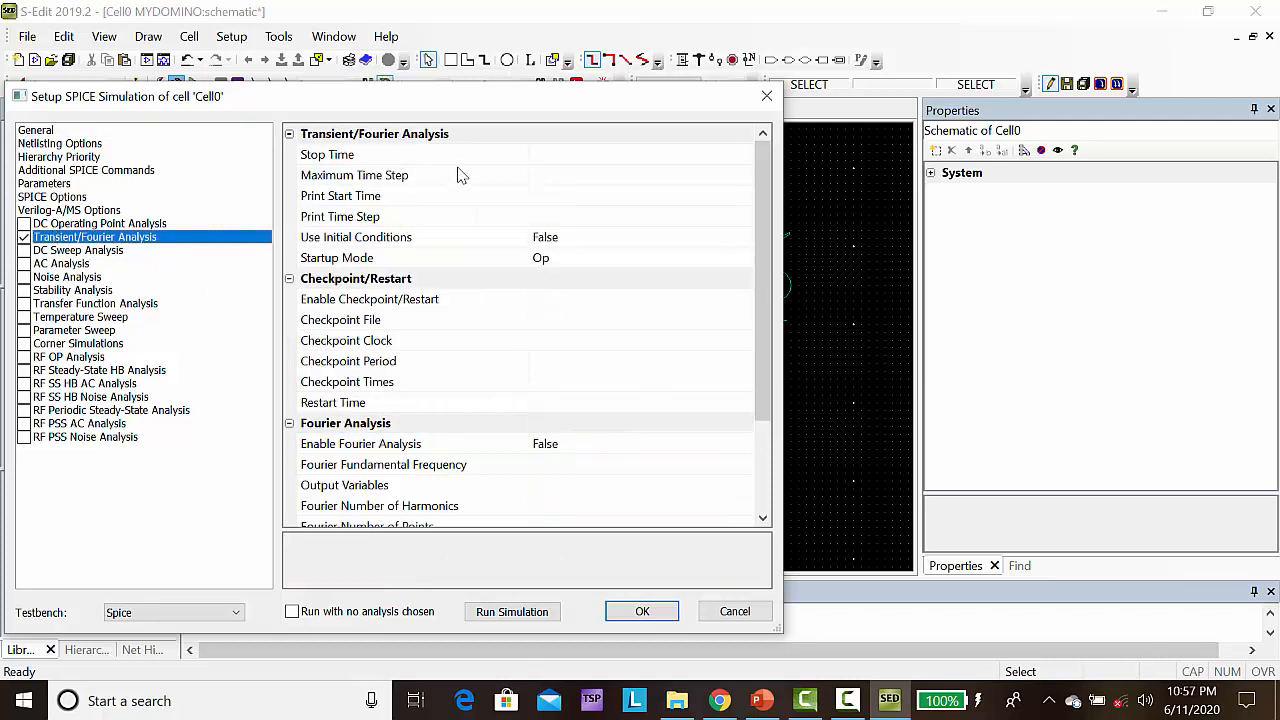
{"action": "left_click", "coordinate": [554, 157]}
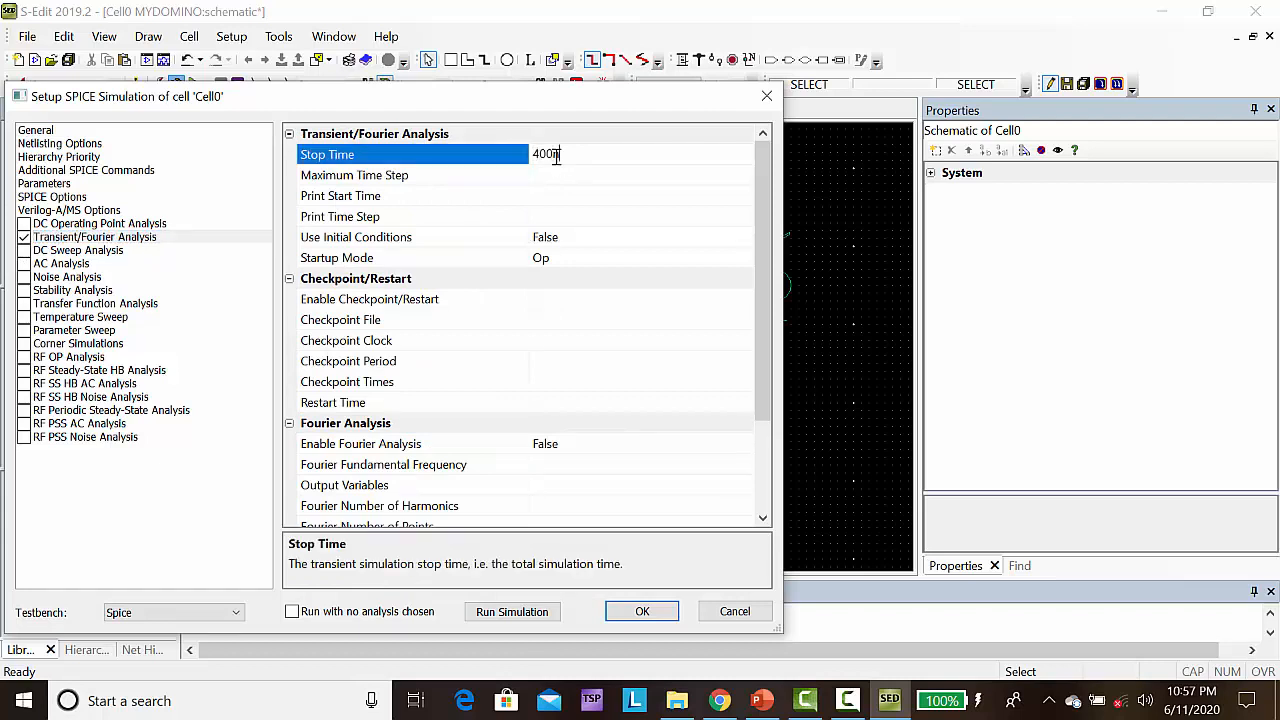
{"action": "left_click", "coordinate": [555, 178]}
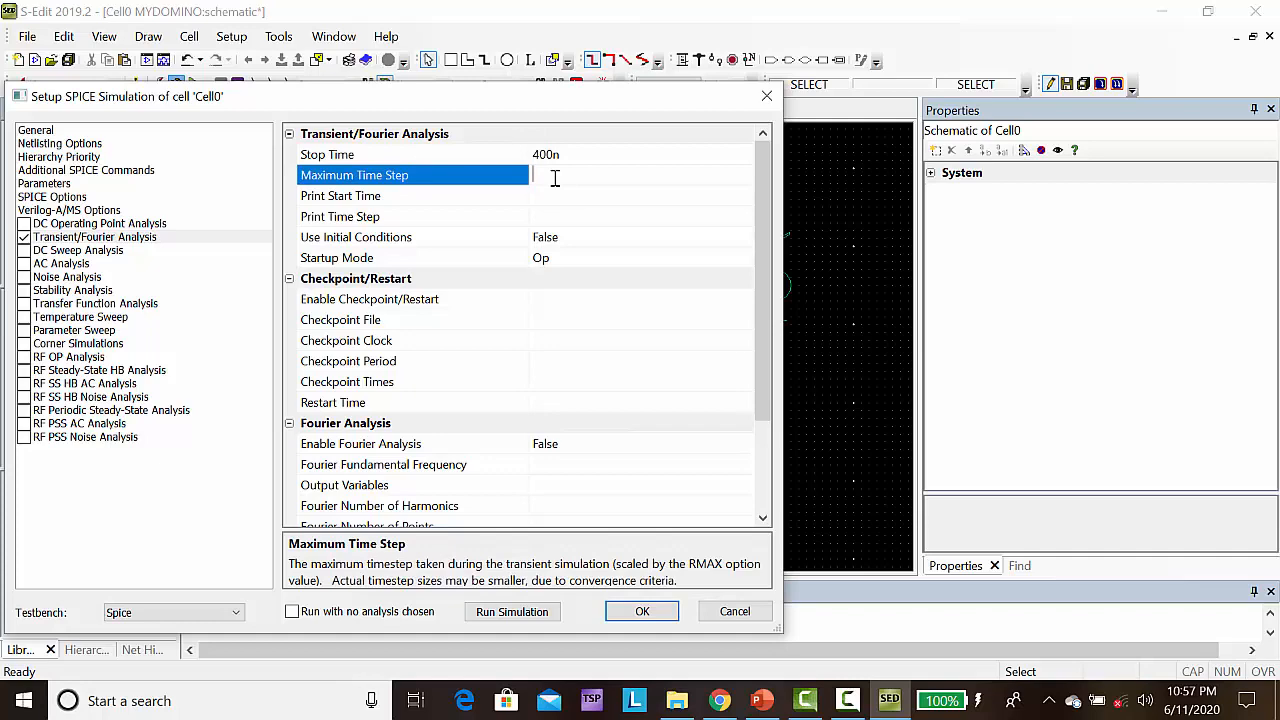
{"action": "left_click", "coordinate": [641, 610]}
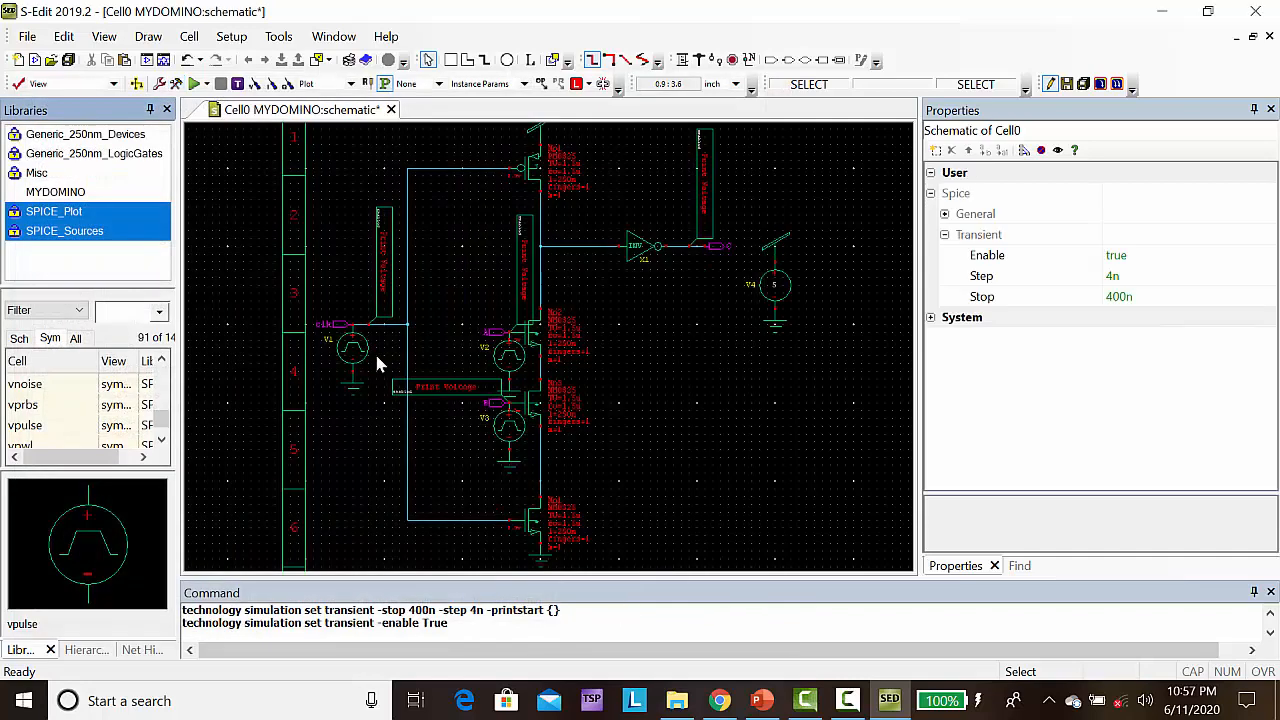
Run the SPICE simulation of Cell0 and check the end of the simulation status log in T-Spice
{"action": "left_click", "coordinate": [194, 86]}
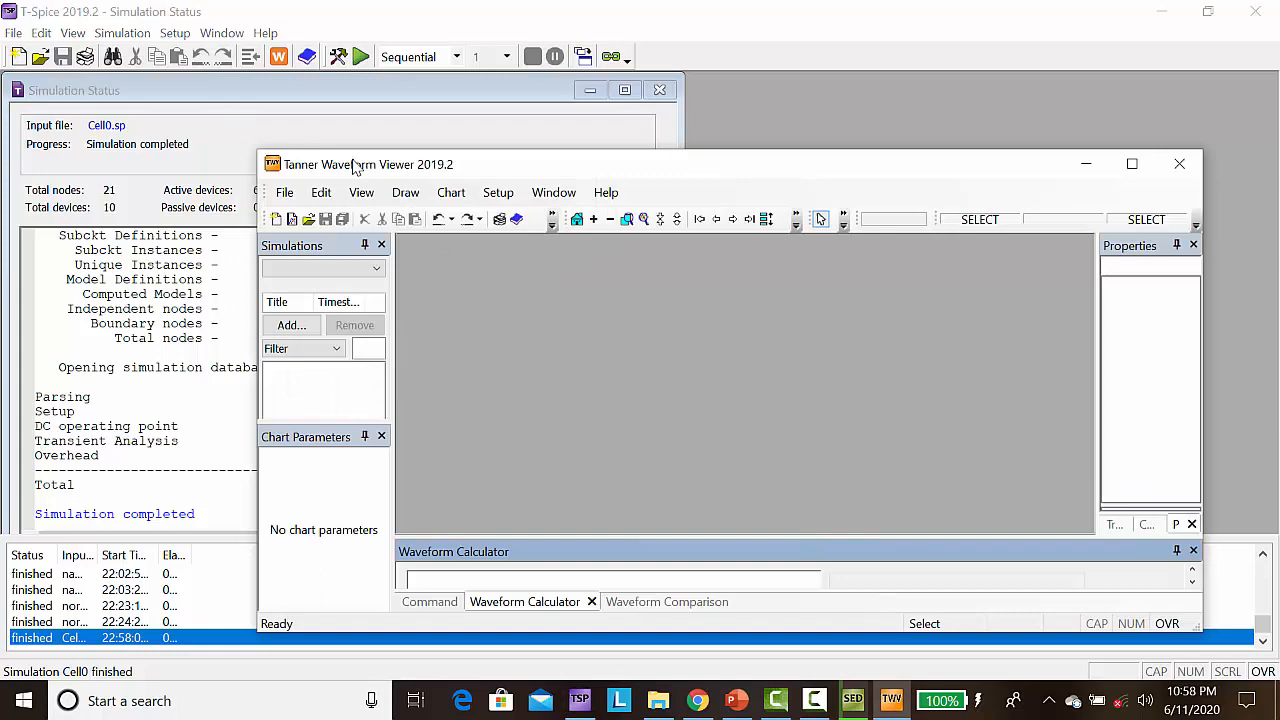
{"action": "left_click", "coordinate": [333, 123]}
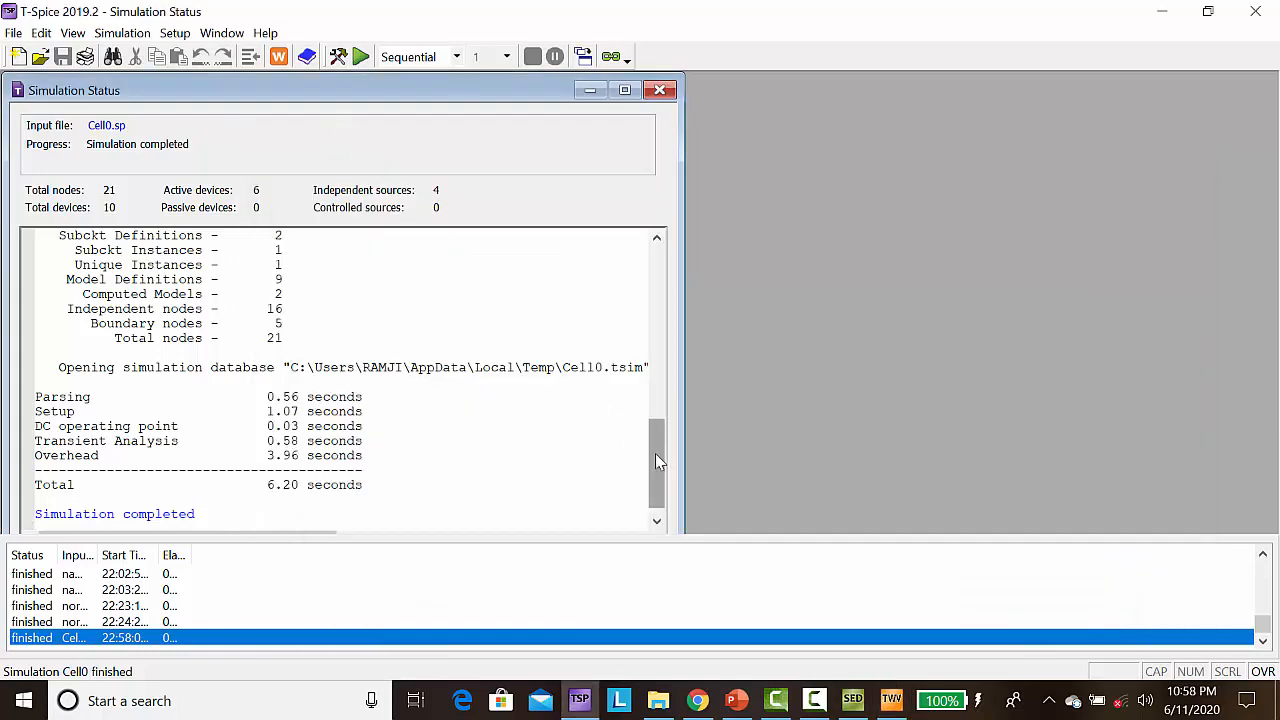
{"action": "mouse_move", "coordinate": [655, 460]}
{"action": "left_mouse_down"}
{"action": "mouse_move", "coordinate": [655, 392]}
{"action": "mouse_move", "coordinate": [655, 472]}
{"action": "left_mouse_up"}
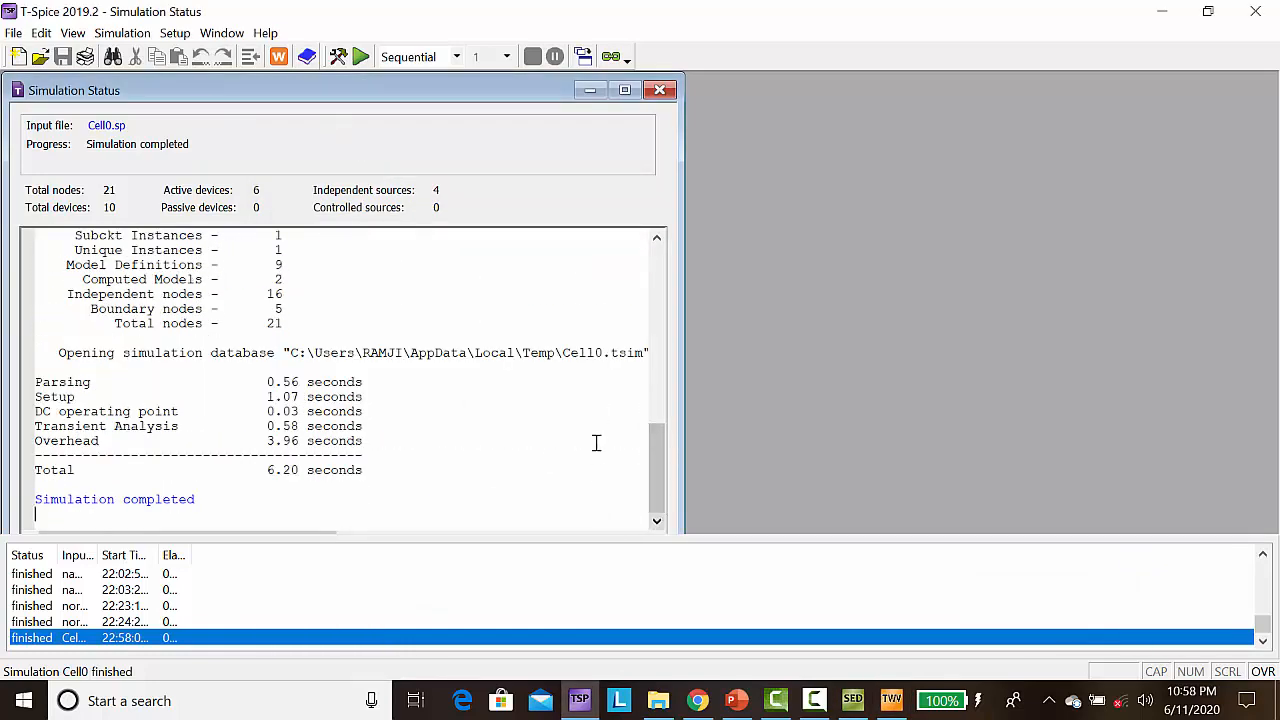
Switch to Tanner Waveform Viewer, maximize it, and expand the transient chart into separate plots to compare the A, B, C and clk voltages
{"action": "left_click", "coordinate": [891, 702]}
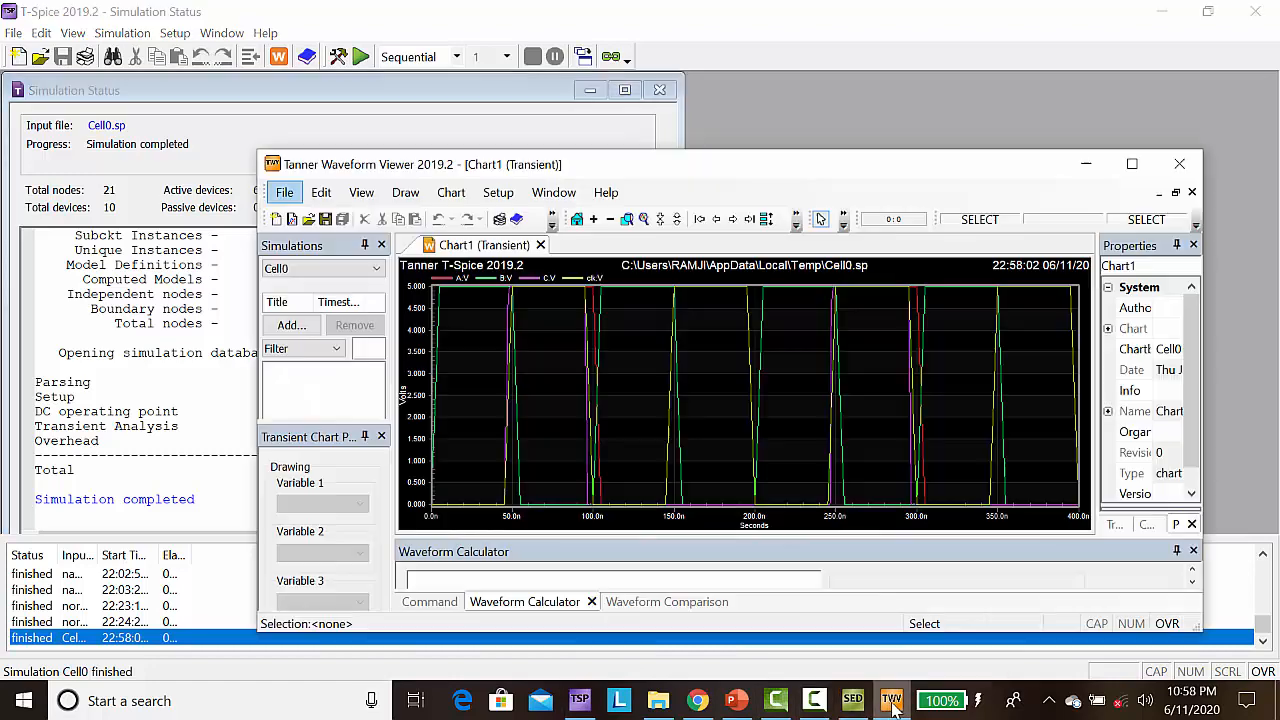
{"action": "left_click", "coordinate": [1133, 164]}
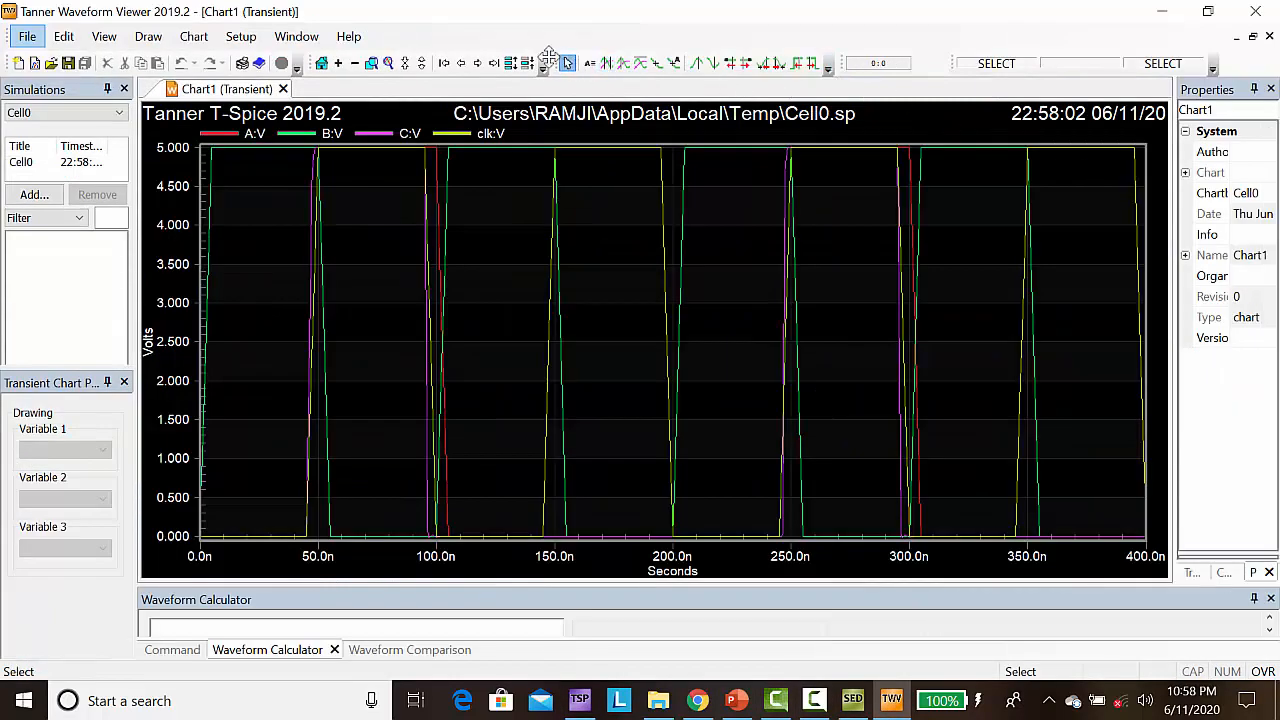
{"action": "left_click", "coordinate": [510, 63]}
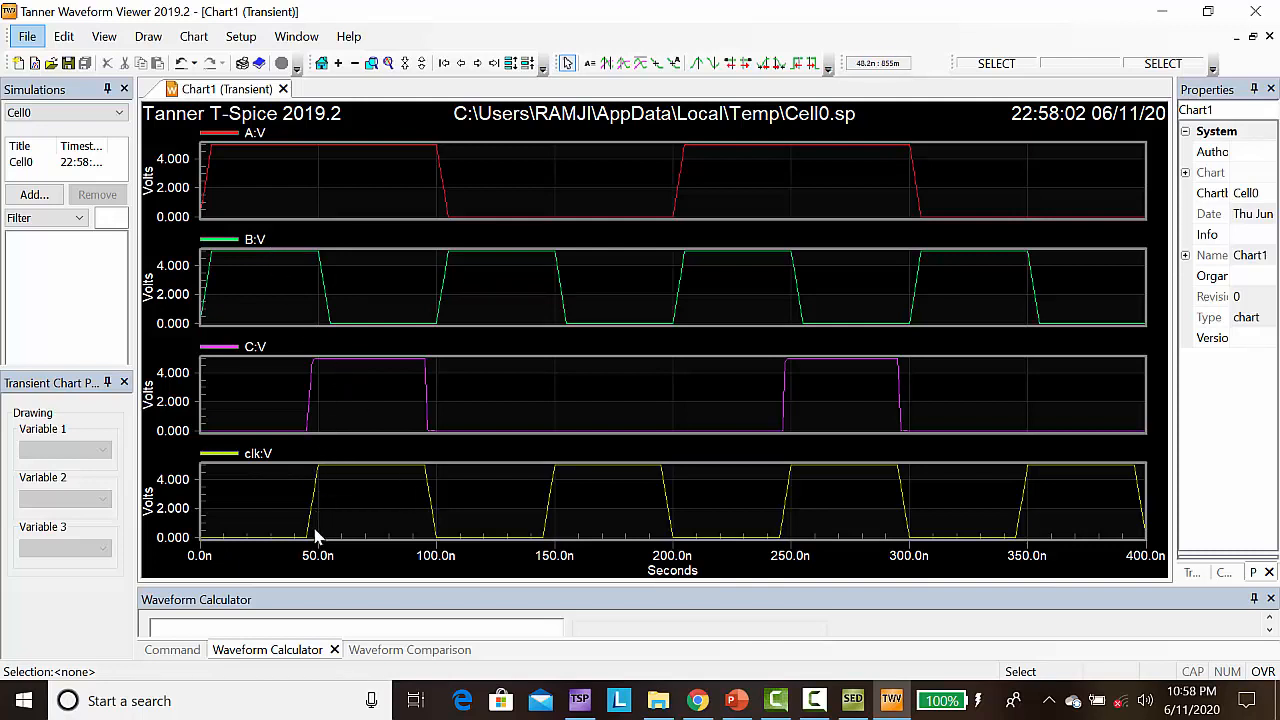
{"action": "mouse_move", "coordinate": [323, 474]}
{"action": "mouse_move", "coordinate": [360, 357]}
{"action": "mouse_move", "coordinate": [560, 474]}
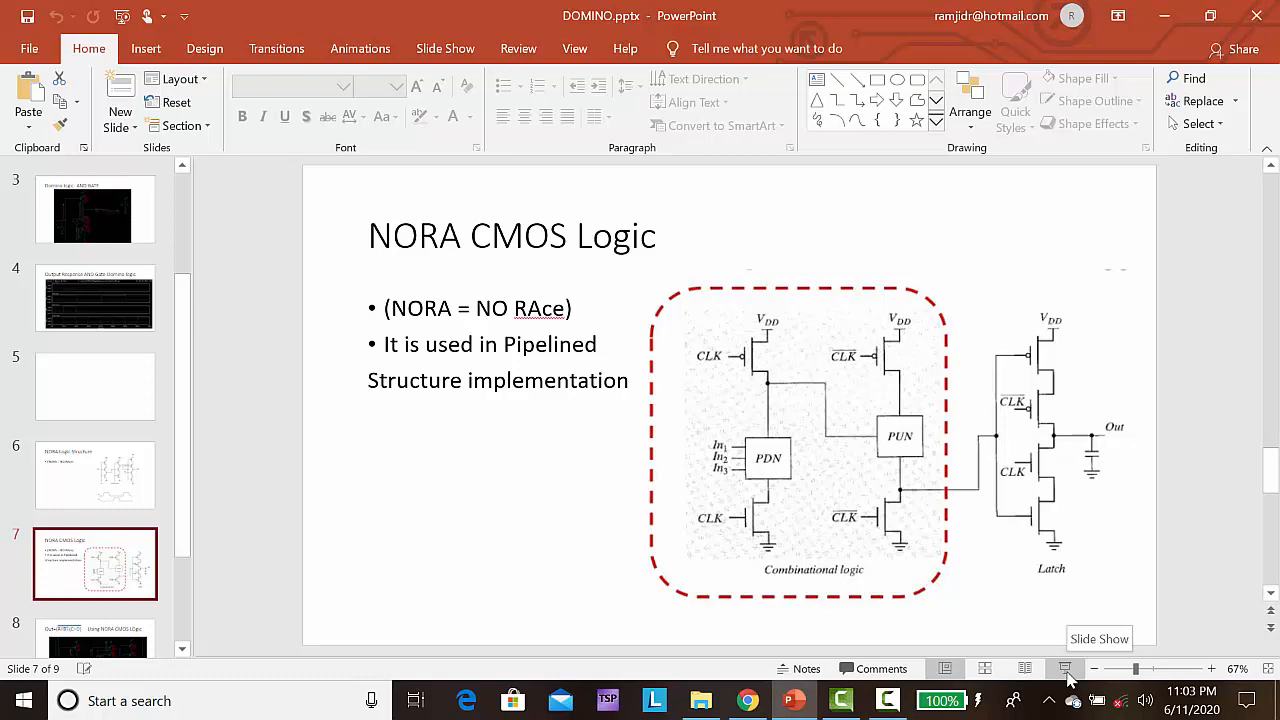
In PowerPoint, start the slide show of DOMINO.pptx from the NORA CMOS Logic slide
{"action": "left_click", "coordinate": [1066, 668]}
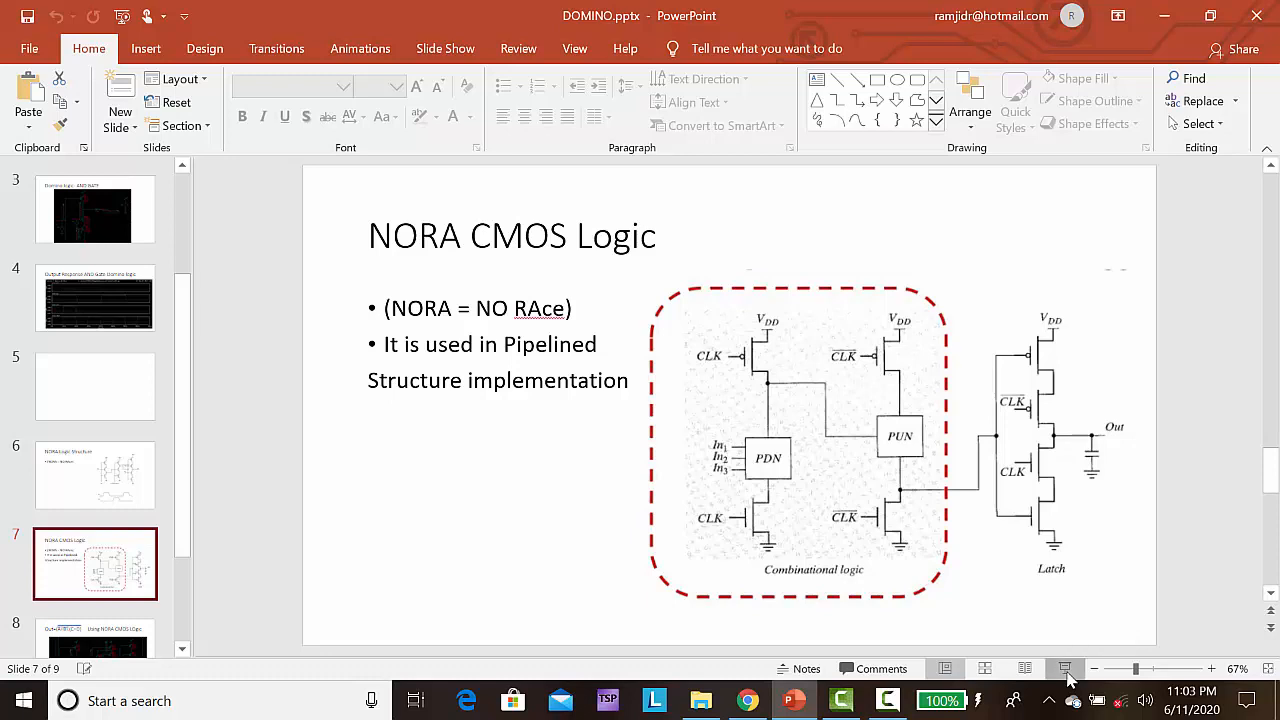
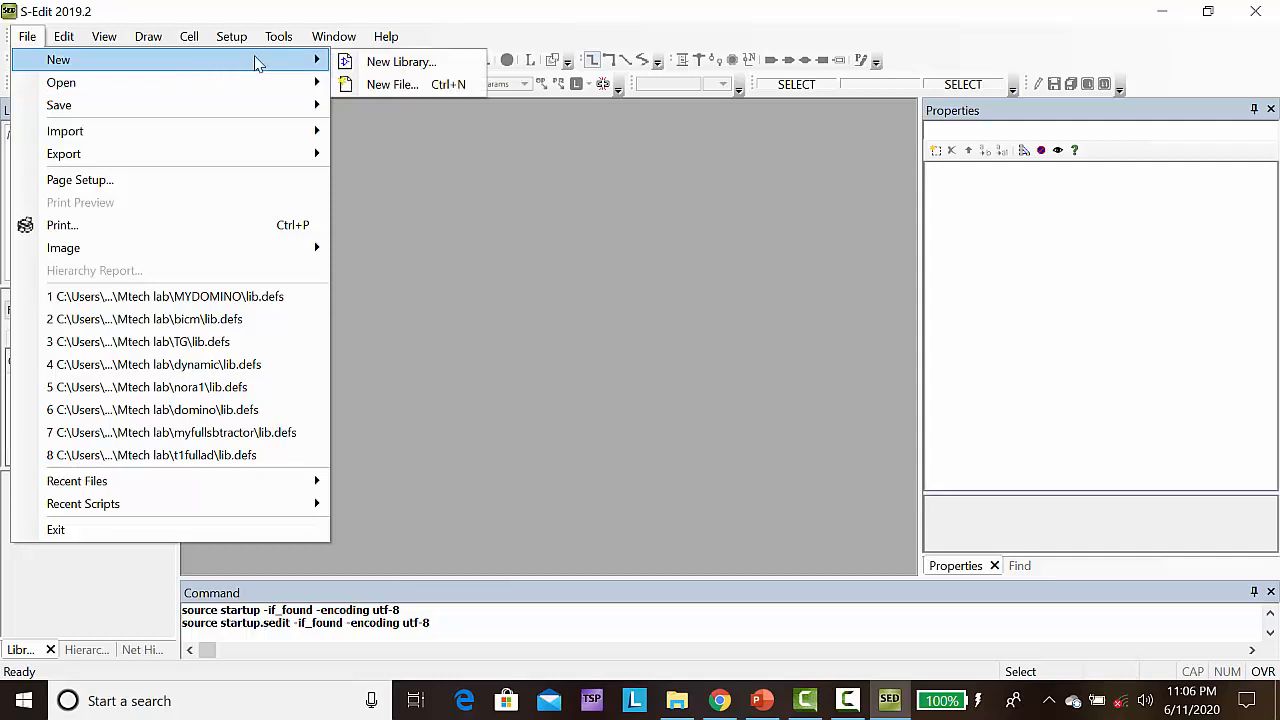
In S-Edit, create a new library named mynora in a new mynora folder inside the Mtech lab folder
{"action": "left_click", "coordinate": [400, 62]}
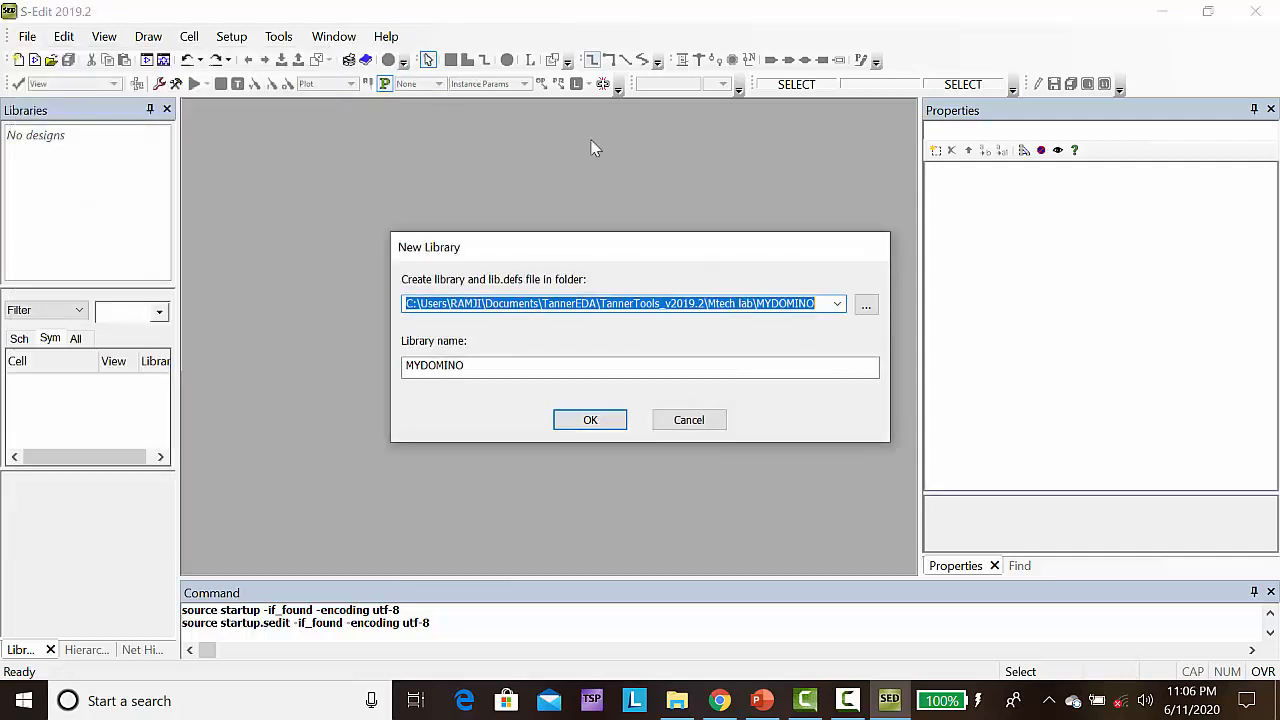
{"action": "left_click", "coordinate": [866, 307]}
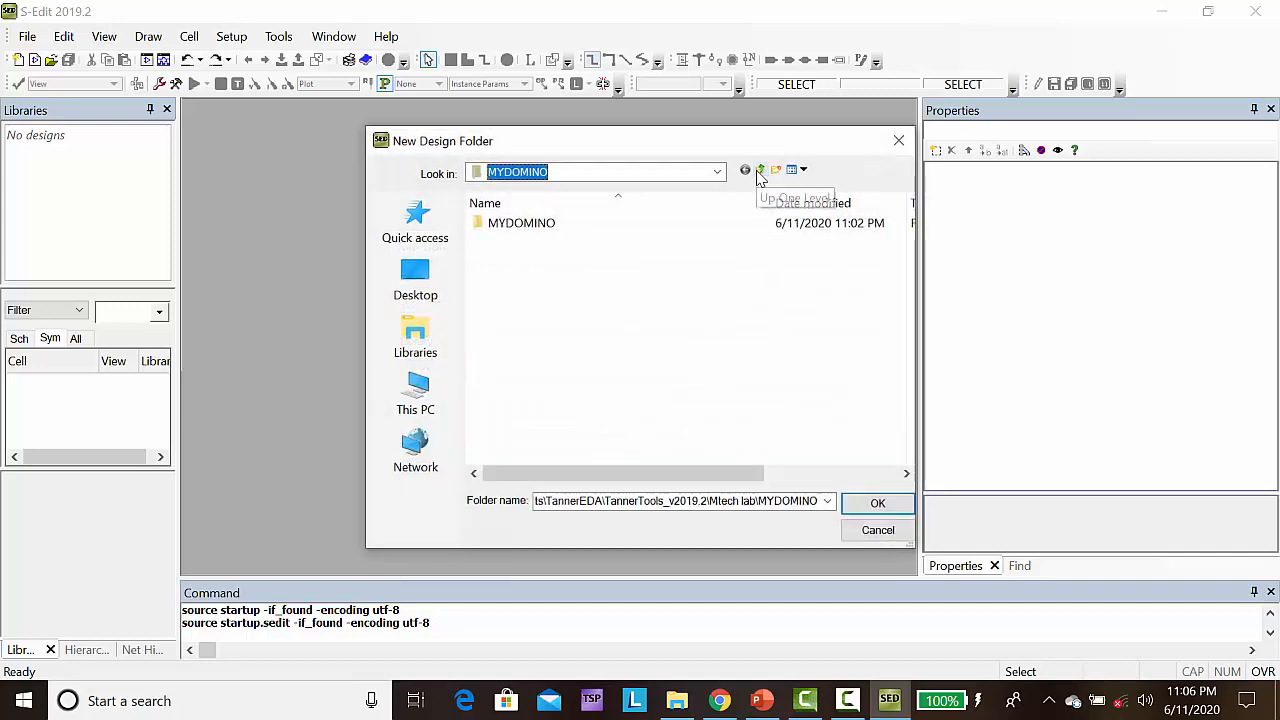
{"action": "left_click", "coordinate": [759, 171]}
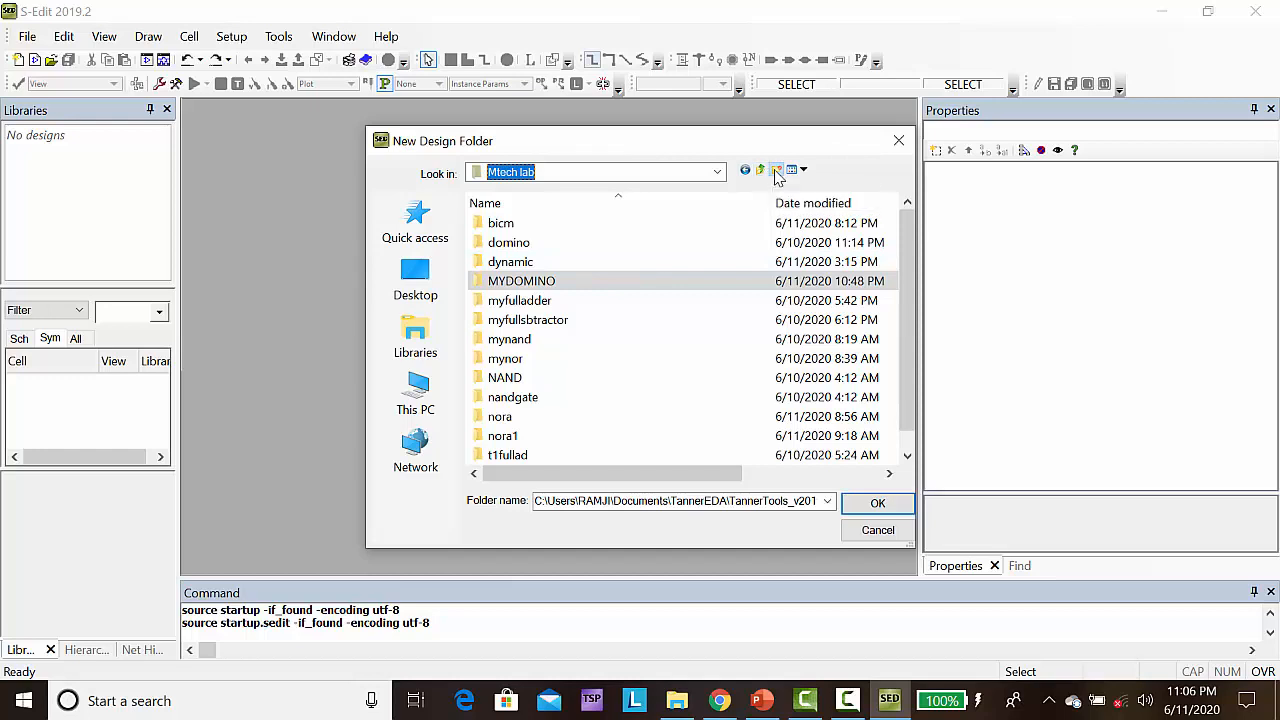
{"action": "left_click", "coordinate": [776, 170]}
{"action": "type", "text": "n"}
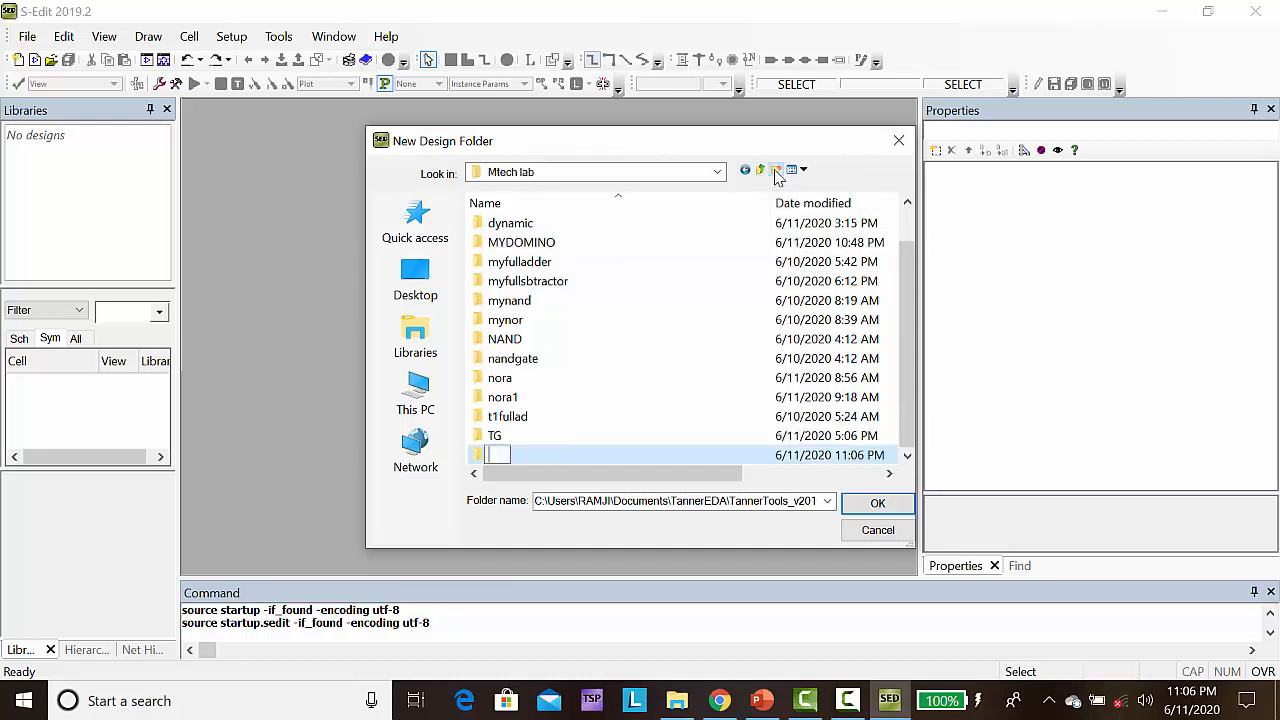
{"action": "type", "text": "ynora"}
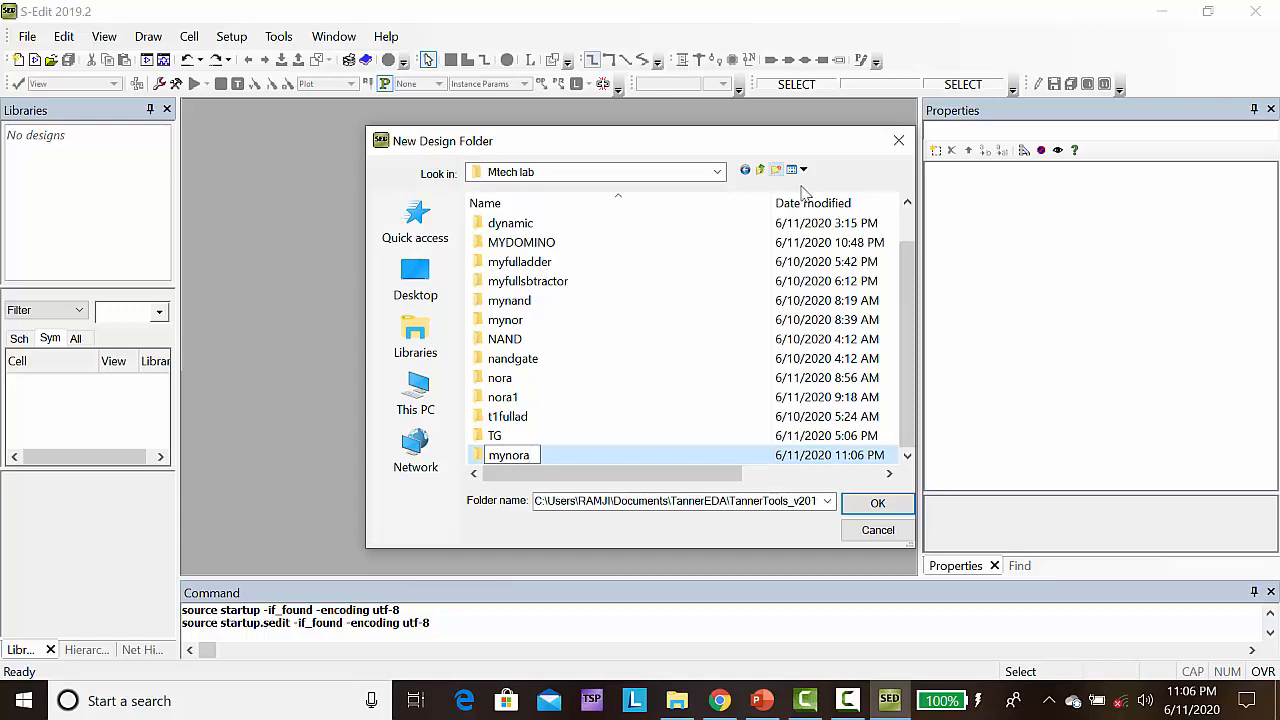
{"action": "key", "text": "Return"}
{"action": "left_click", "coordinate": [867, 510]}
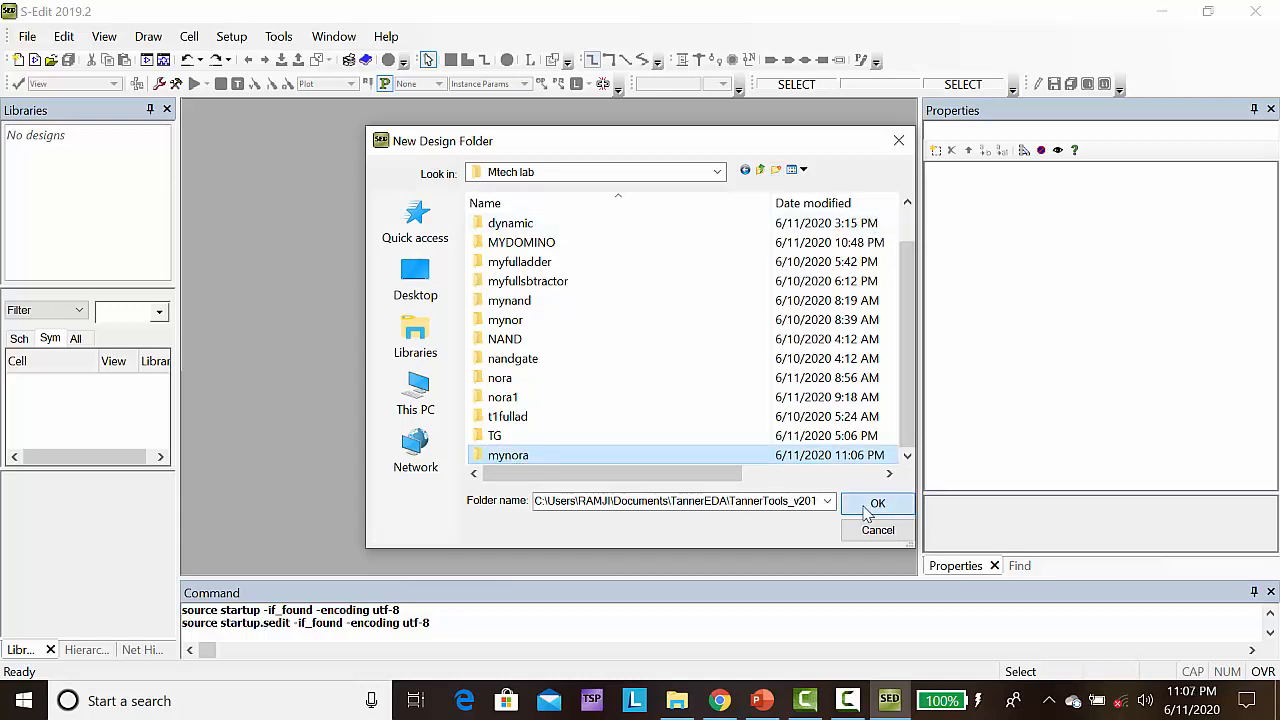
{"action": "left_click", "coordinate": [590, 420]}
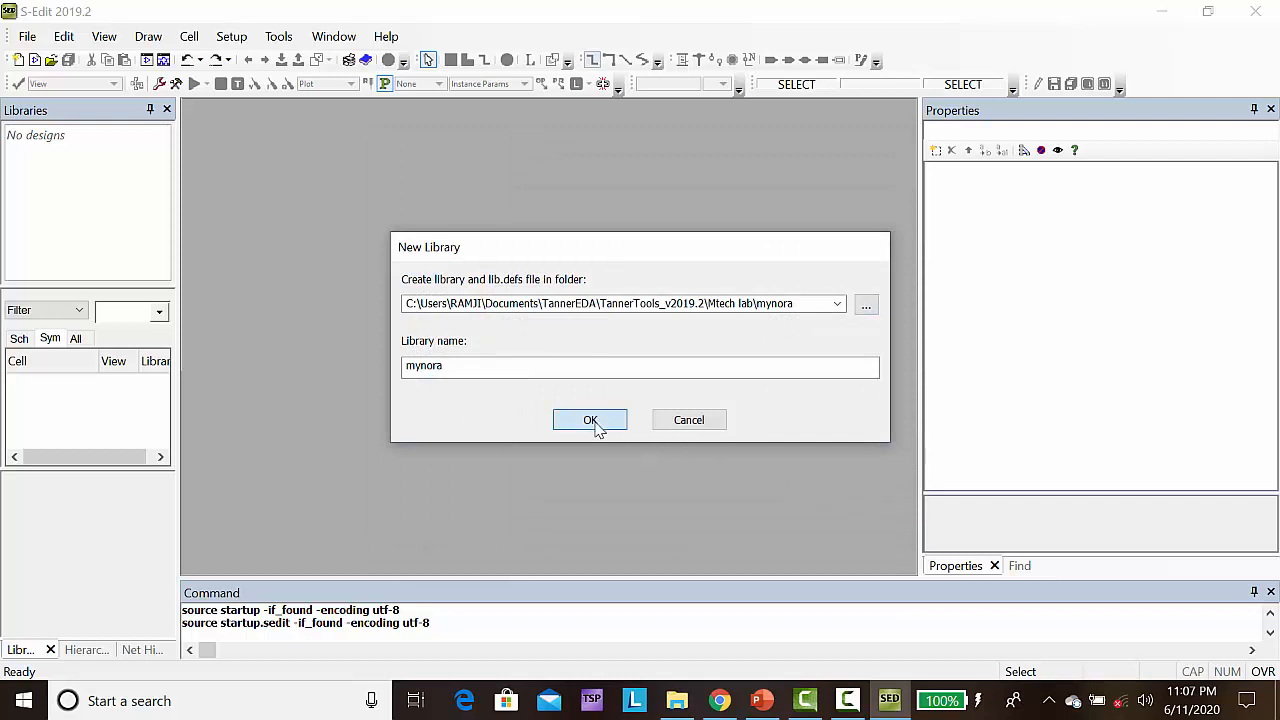
Add the Generic_250nm_Devices library from the Generic_250nm process folder to the mynora design
{"action": "left_click", "coordinate": [20, 137]}
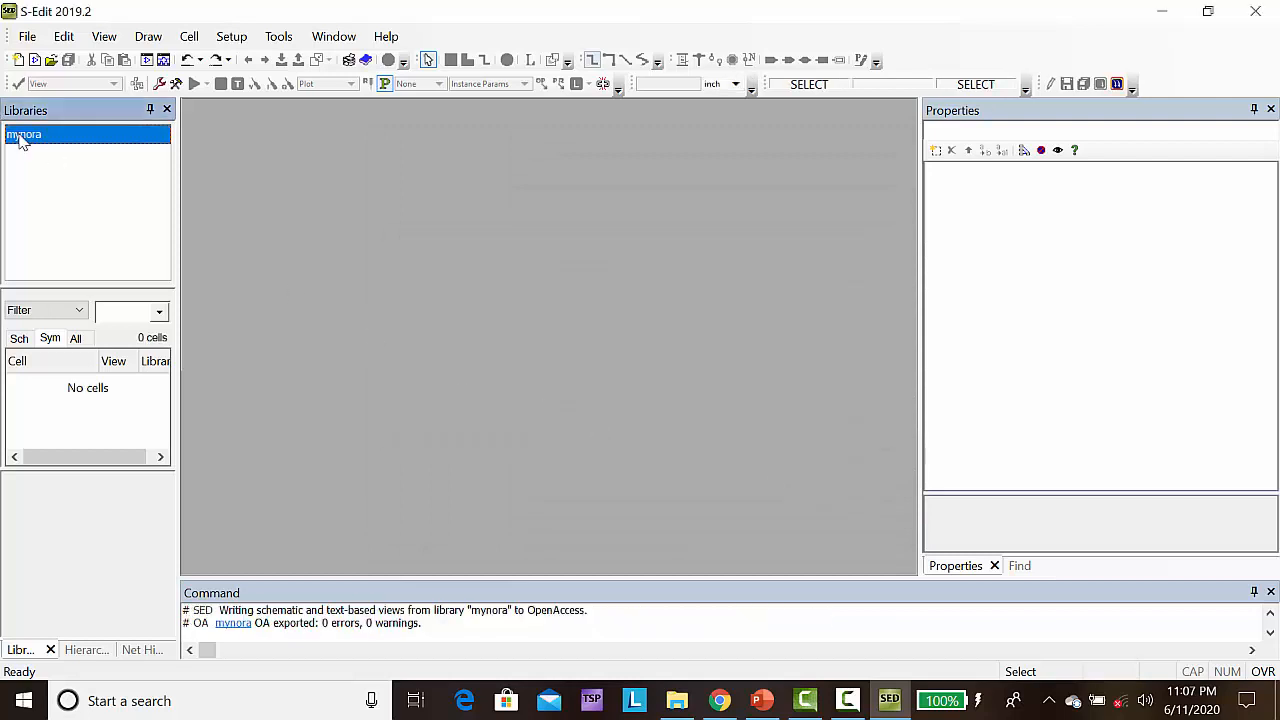
{"action": "right_click", "coordinate": [20, 137]}
{"action": "left_click", "coordinate": [82, 167]}
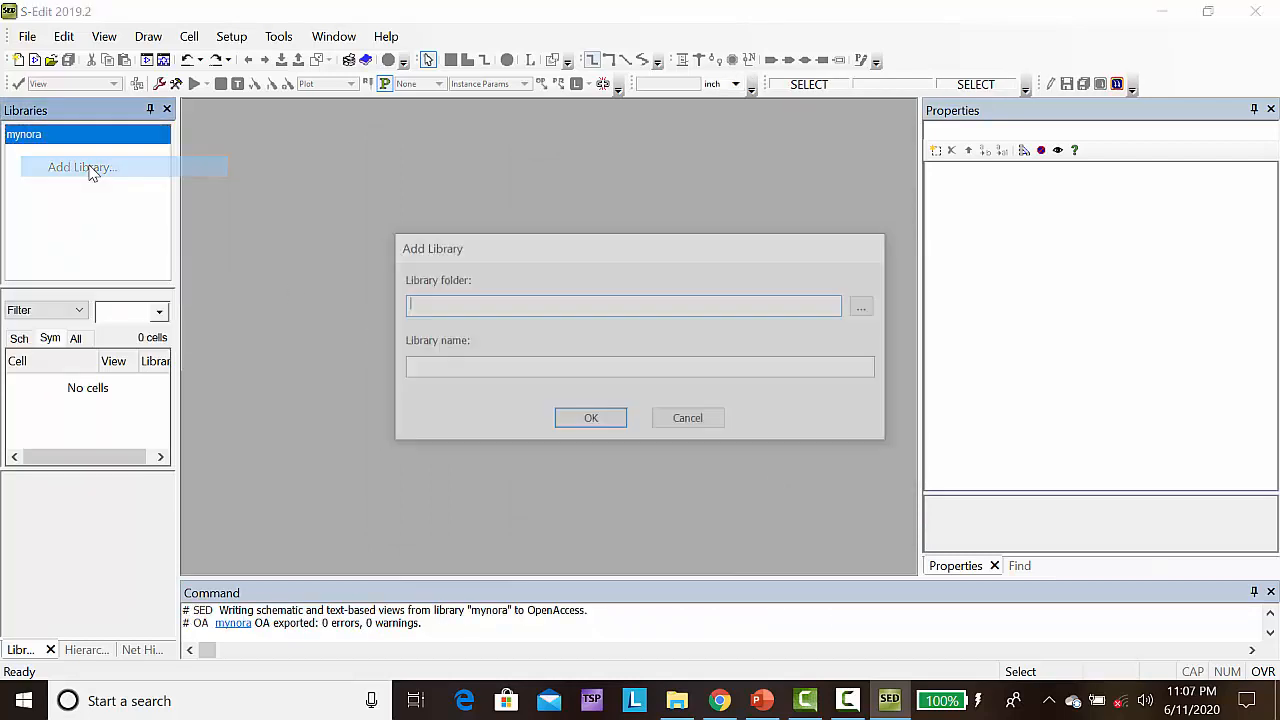
{"action": "left_click", "coordinate": [866, 309]}
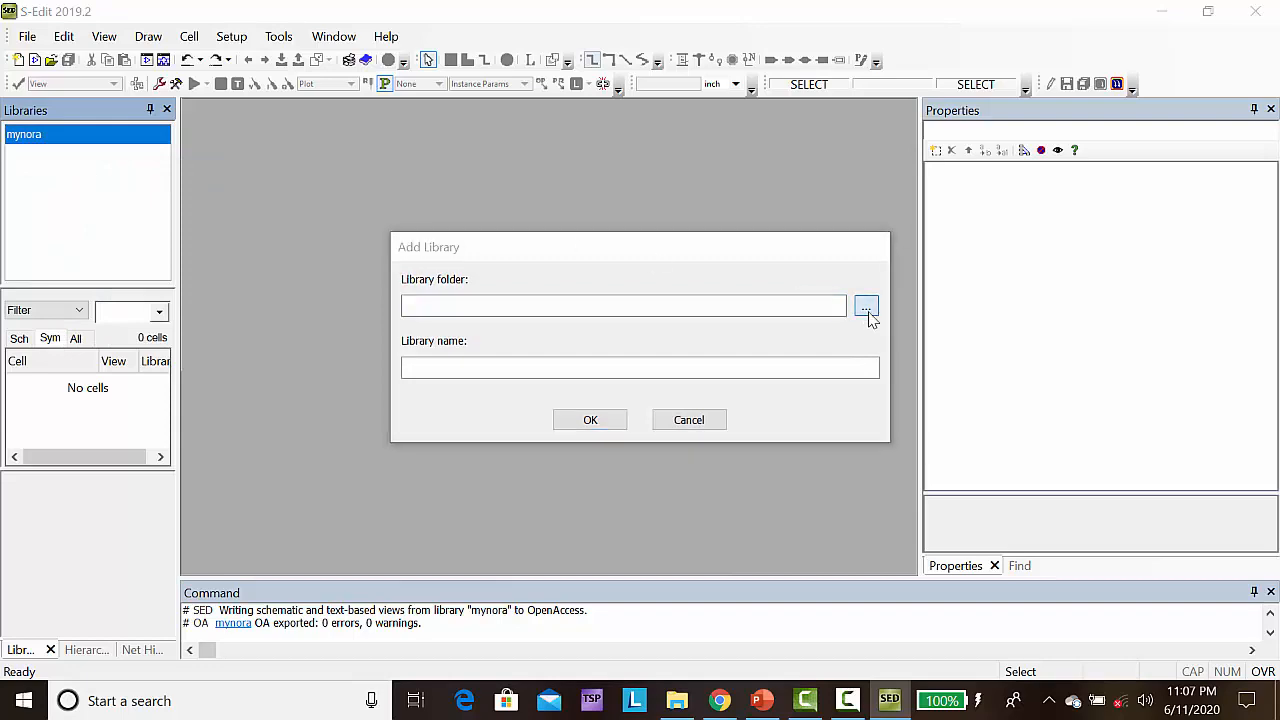
{"action": "left_click", "coordinate": [760, 171]}
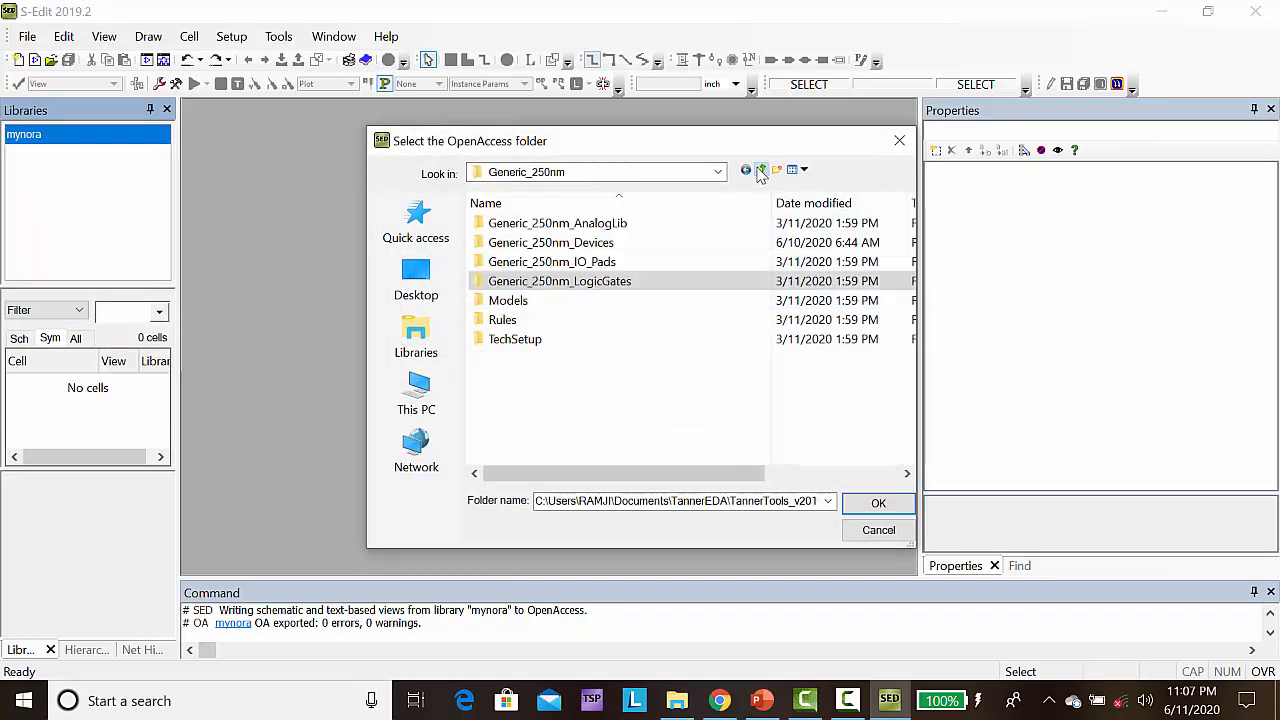
{"action": "left_click", "coordinate": [572, 250]}
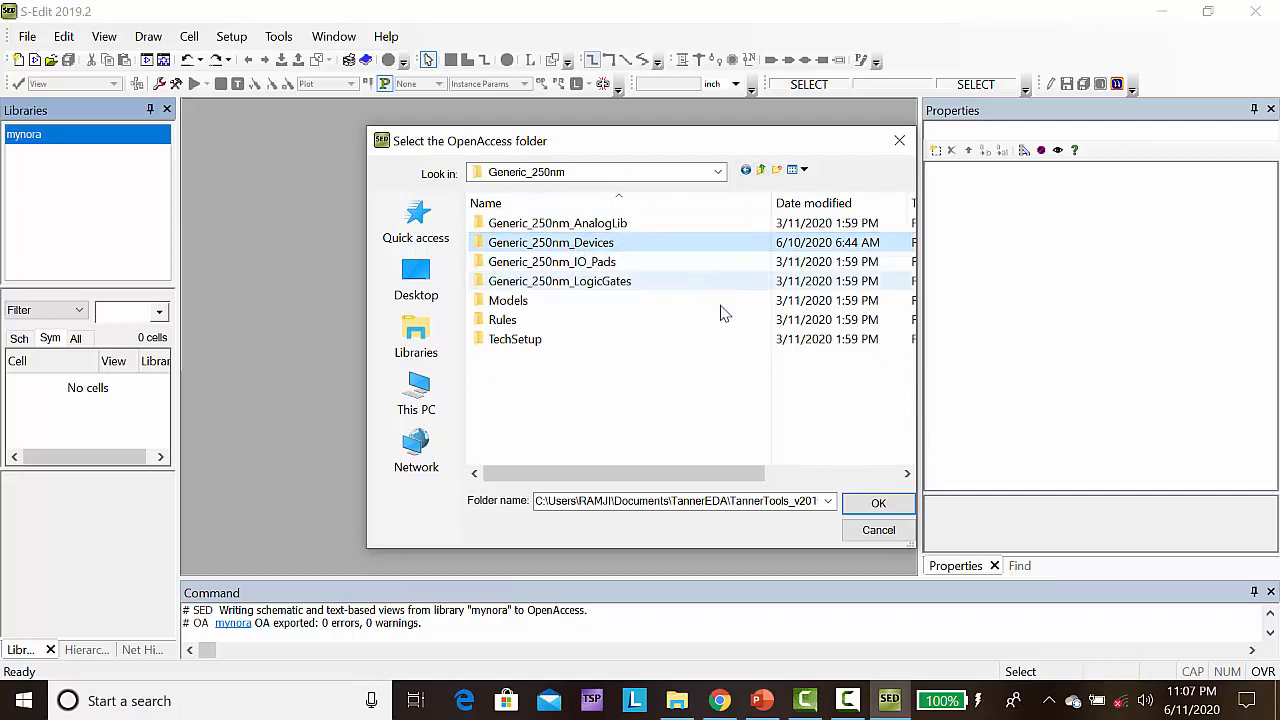
{"action": "left_click", "coordinate": [886, 509]}
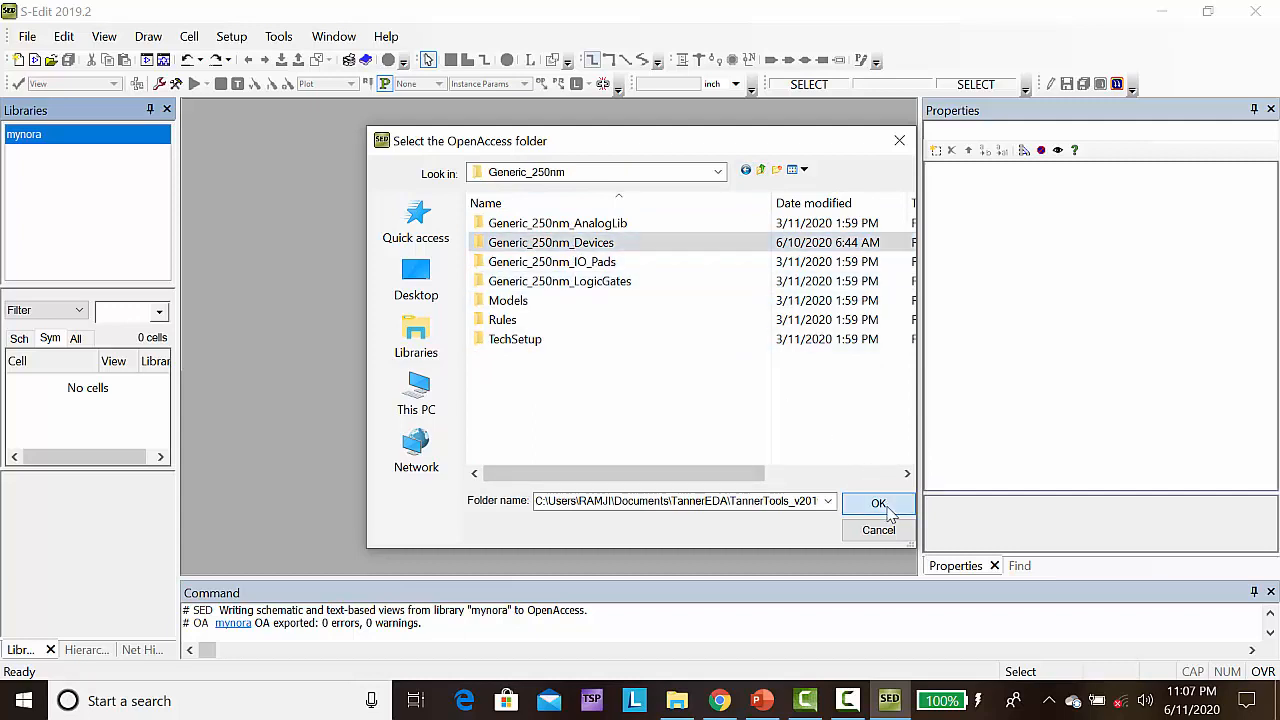
{"action": "left_click", "coordinate": [601, 428]}
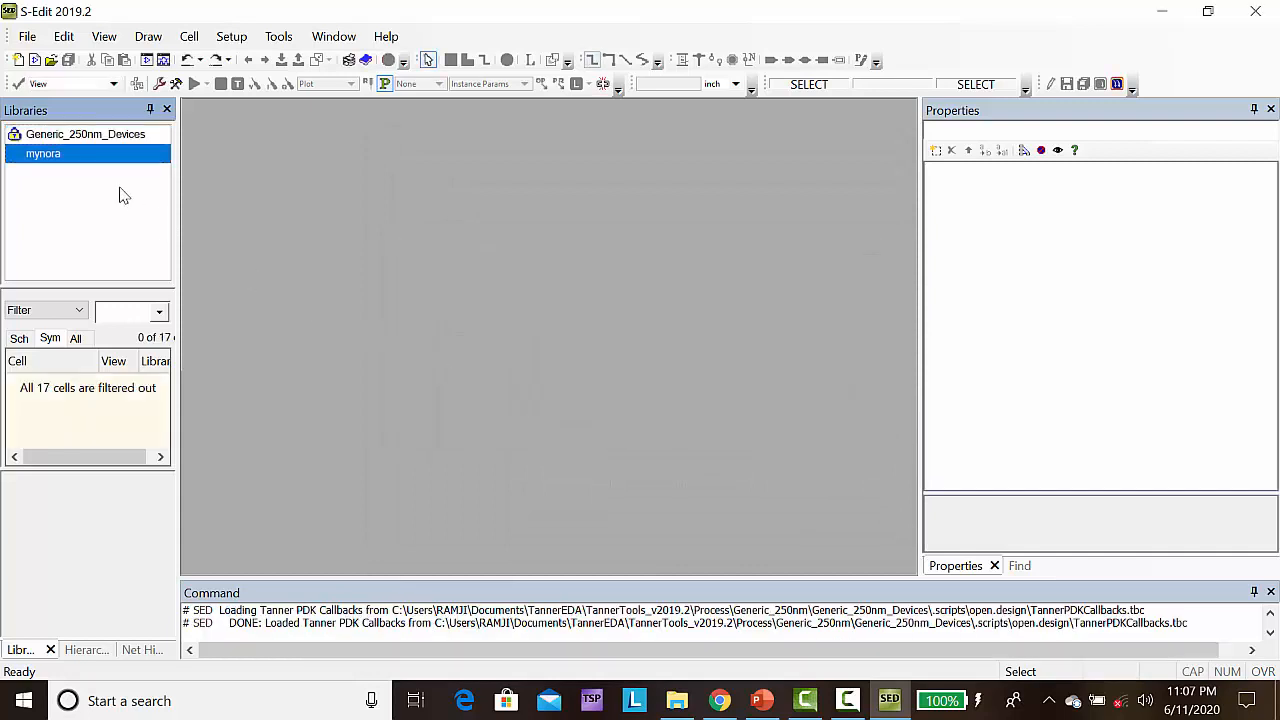
Add the Generic_250nm_LogicGates library from the Generic_250nm folder to the design
{"action": "right_click", "coordinate": [65, 160]}
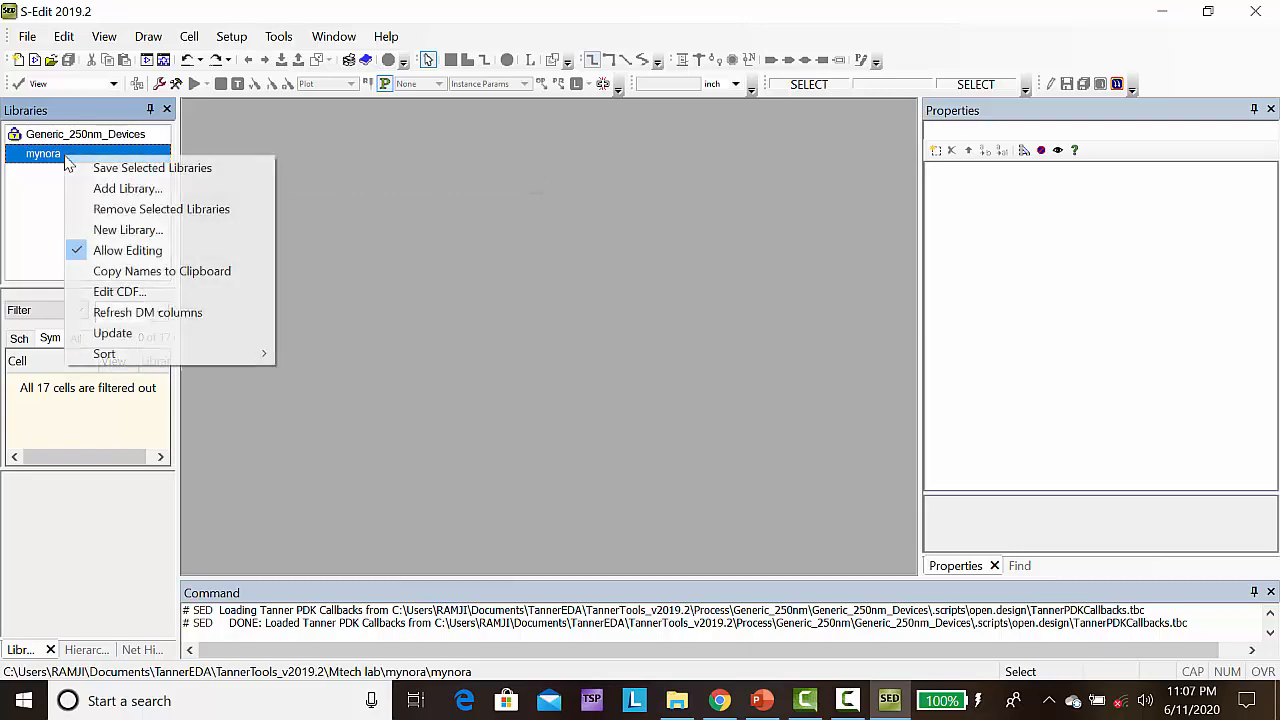
{"action": "left_click", "coordinate": [128, 189]}
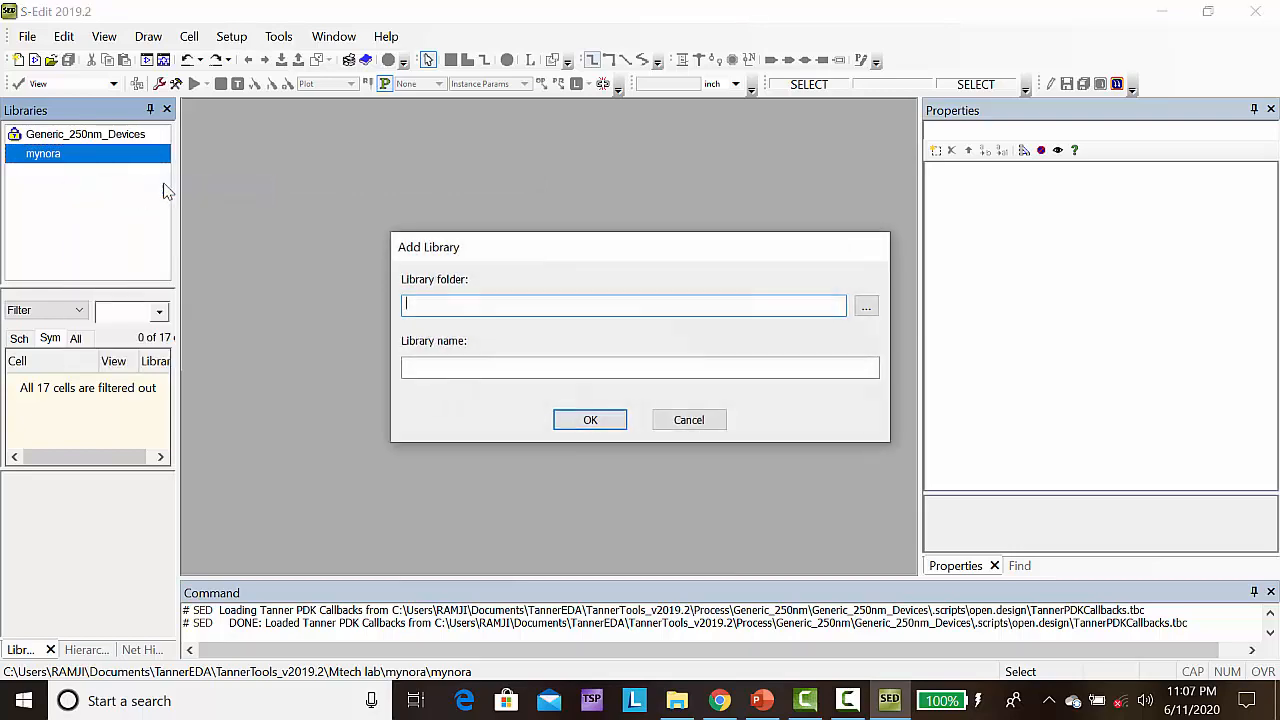
{"action": "left_click", "coordinate": [866, 306]}
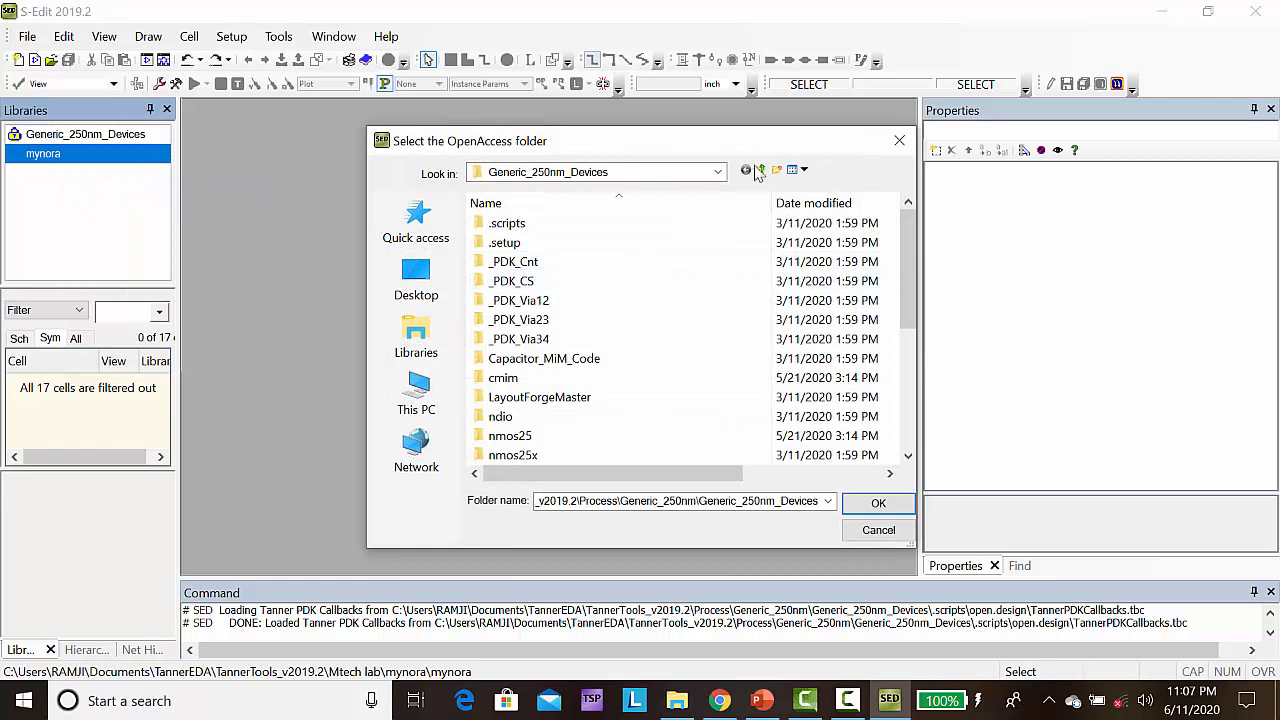
{"action": "left_click", "coordinate": [758, 174]}
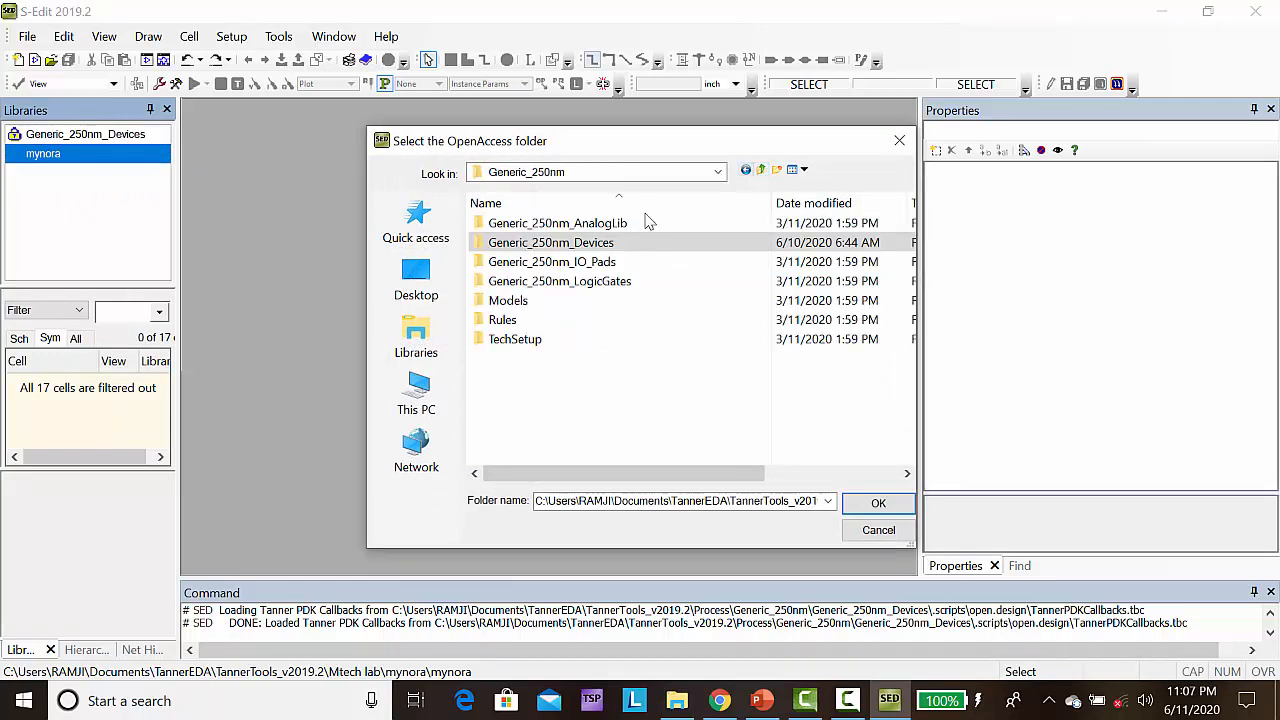
{"action": "left_click", "coordinate": [572, 283]}
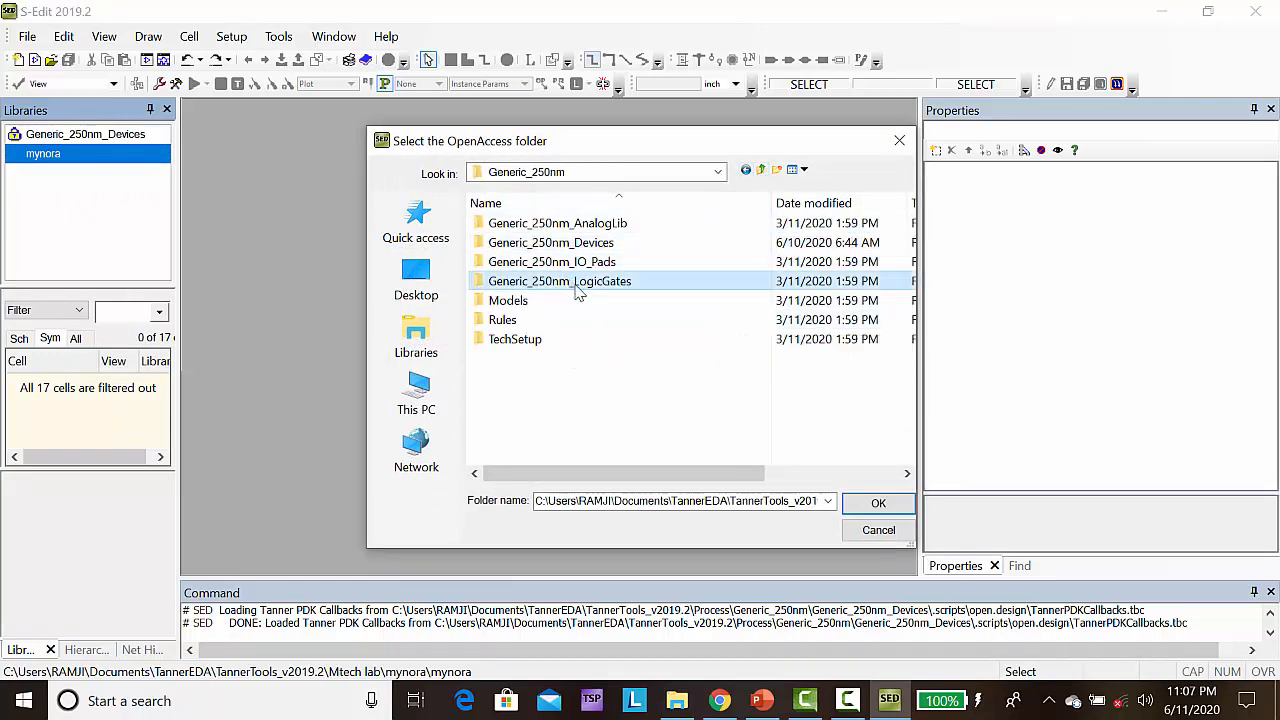
{"action": "left_click", "coordinate": [866, 505]}
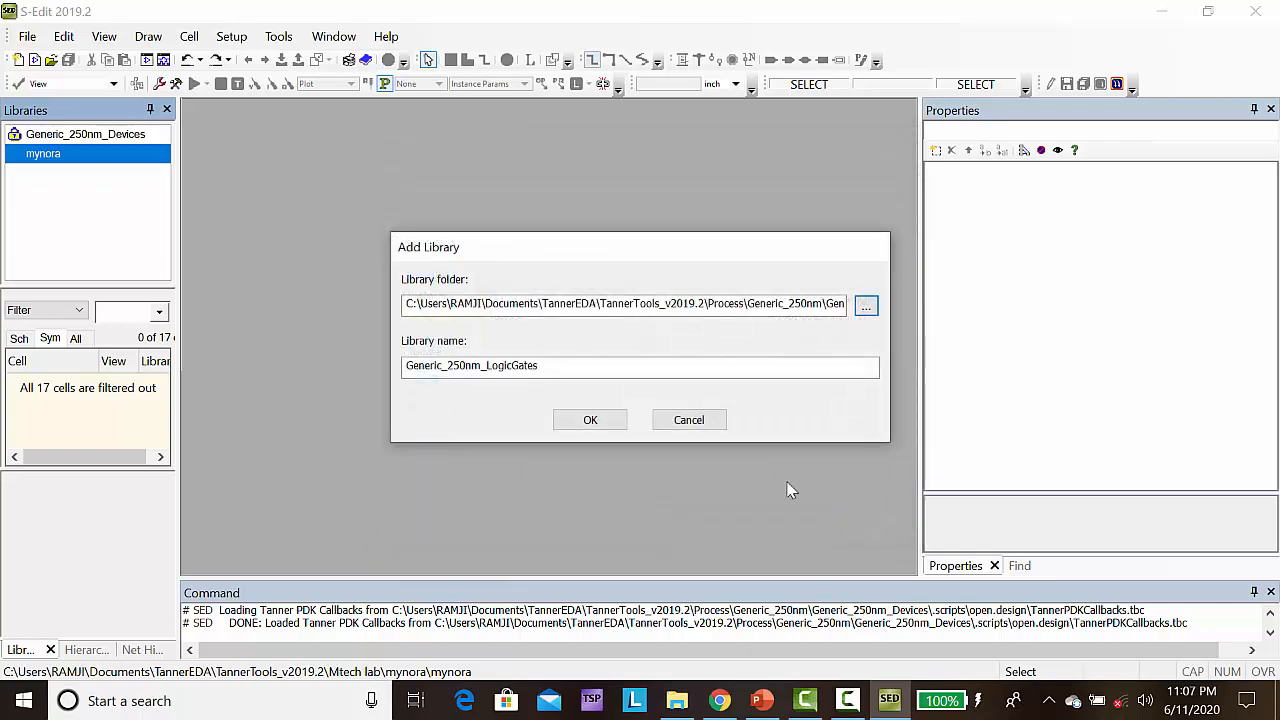
{"action": "left_click", "coordinate": [574, 420]}
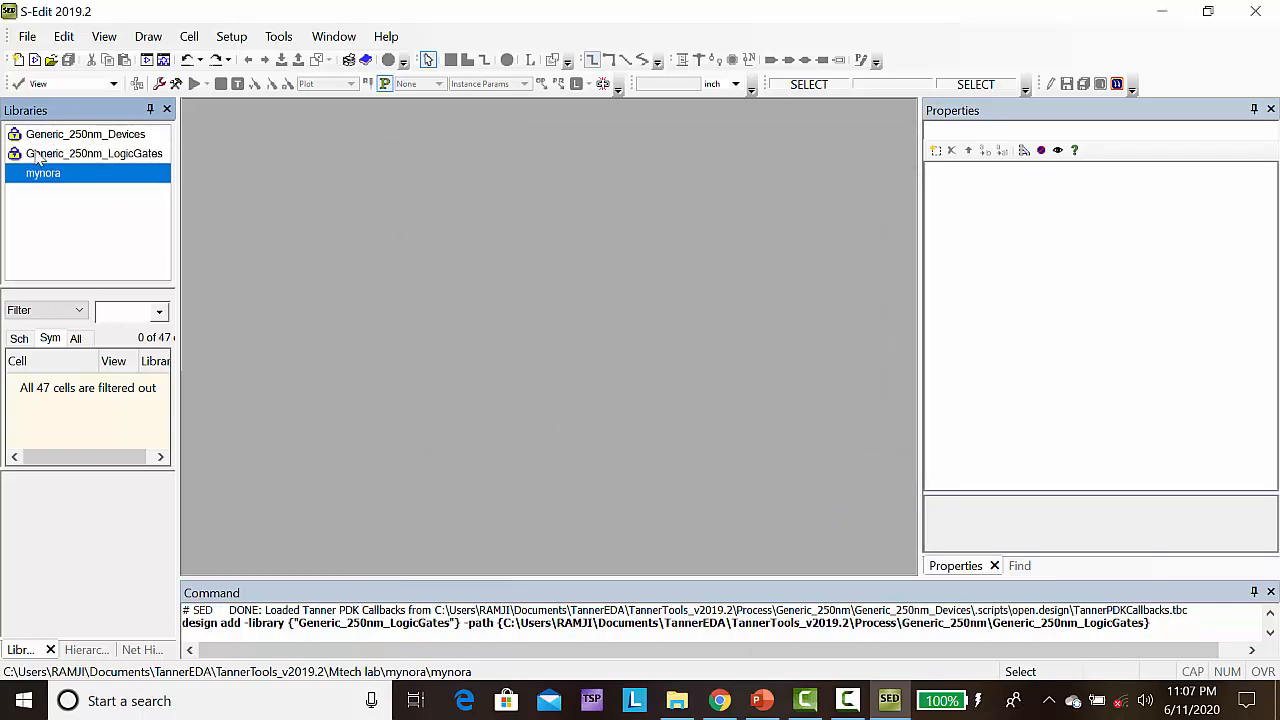
Add the Misc library from the Standard_Libraries folder under Process to the design
{"action": "right_click", "coordinate": [44, 177]}
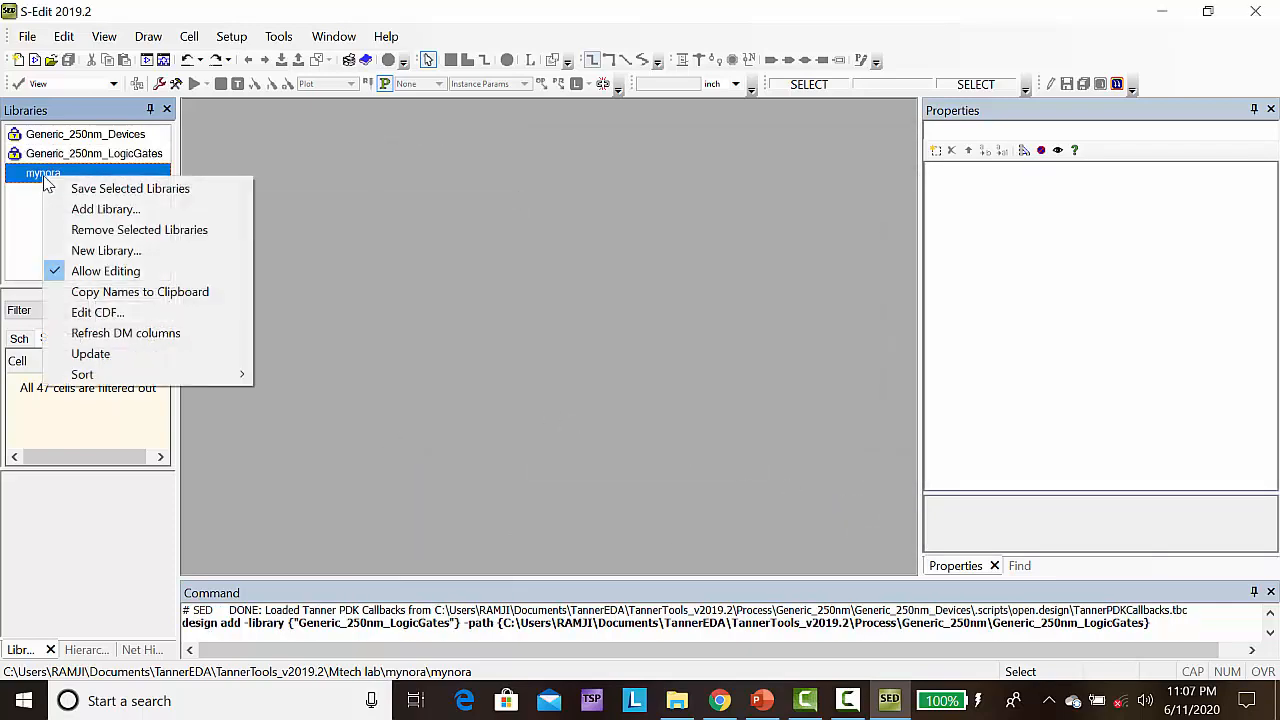
{"action": "left_click", "coordinate": [129, 209]}
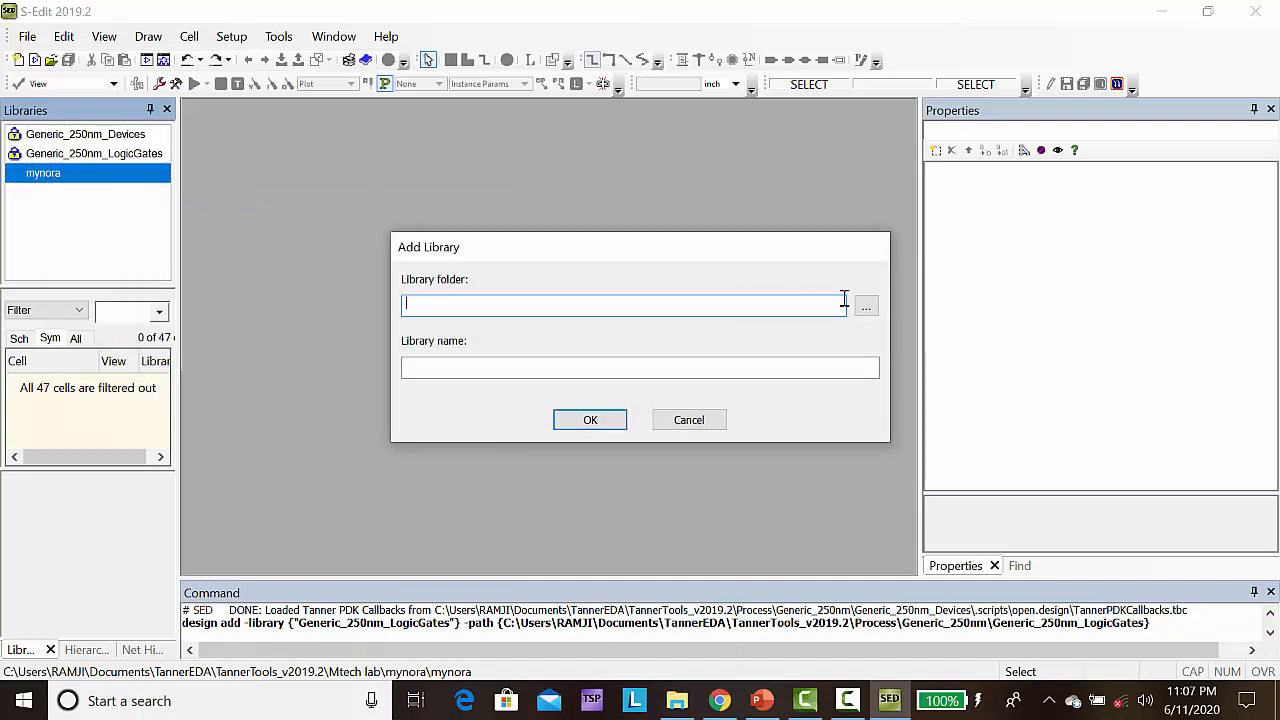
{"action": "left_click", "coordinate": [866, 306]}
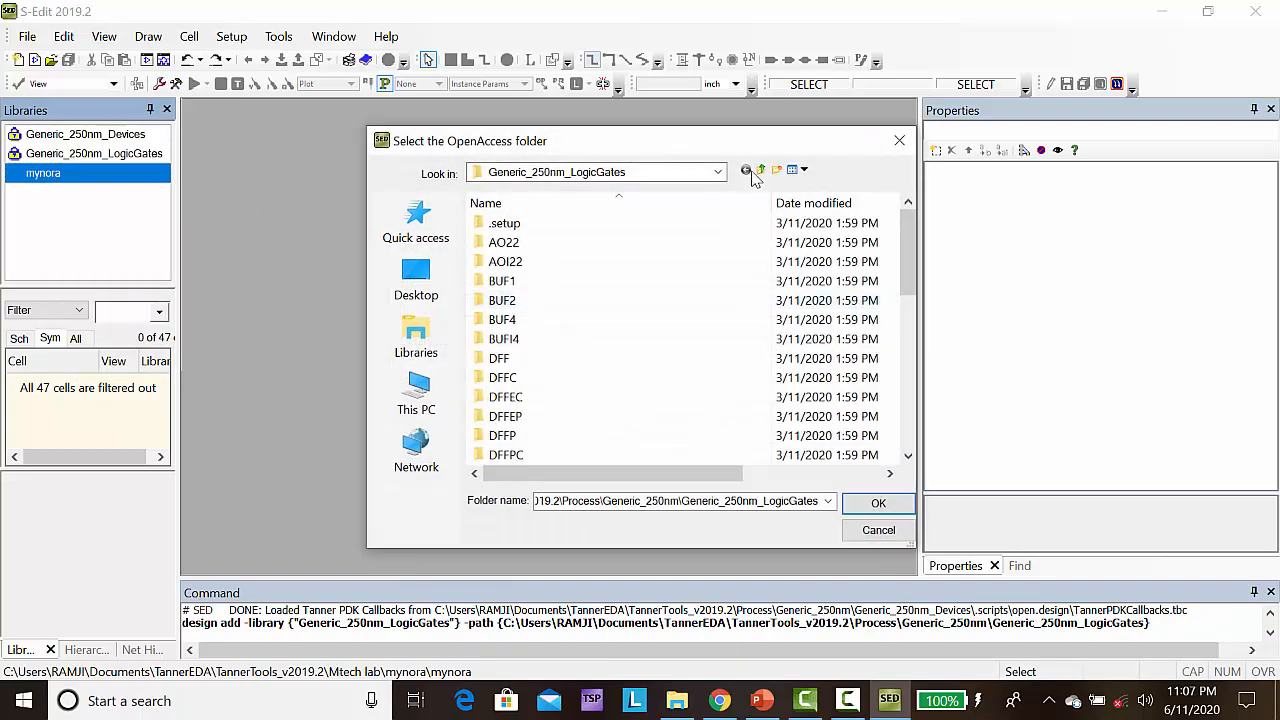
{"action": "left_click", "coordinate": [762, 171]}
{"action": "left_click", "coordinate": [762, 171]}
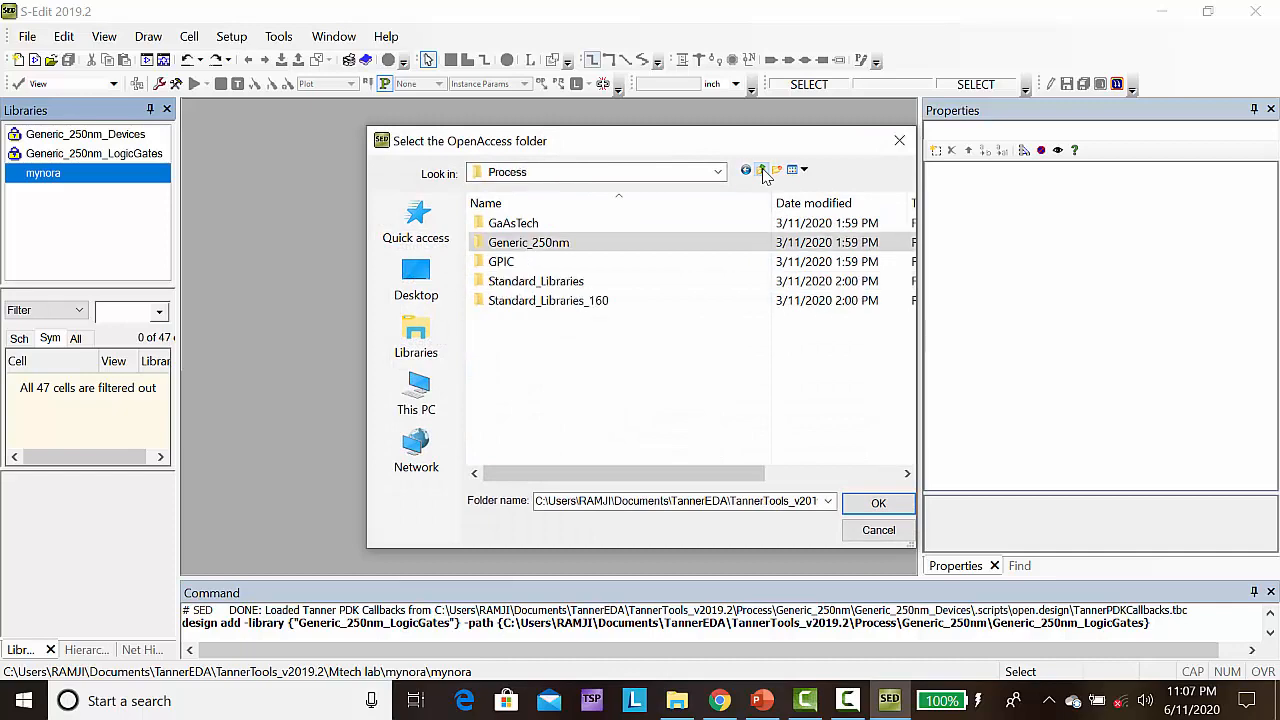
{"action": "double_click", "coordinate": [569, 283]}
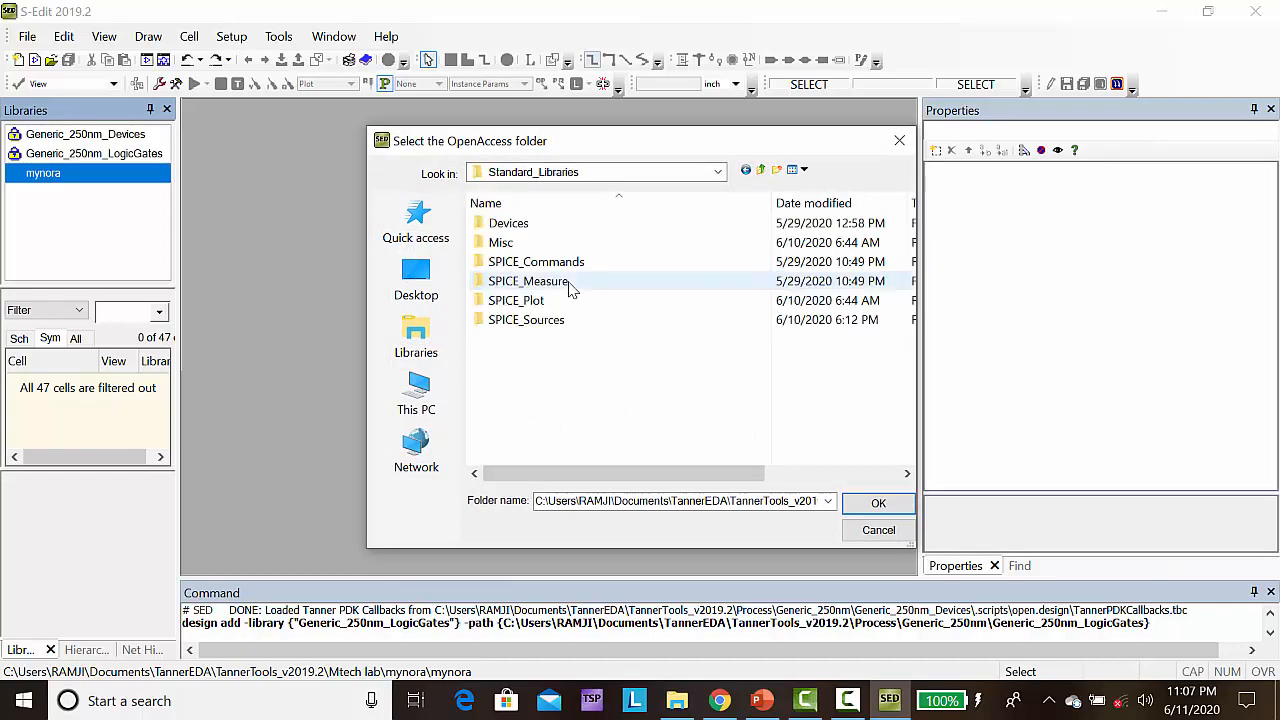
{"action": "left_click", "coordinate": [505, 244]}
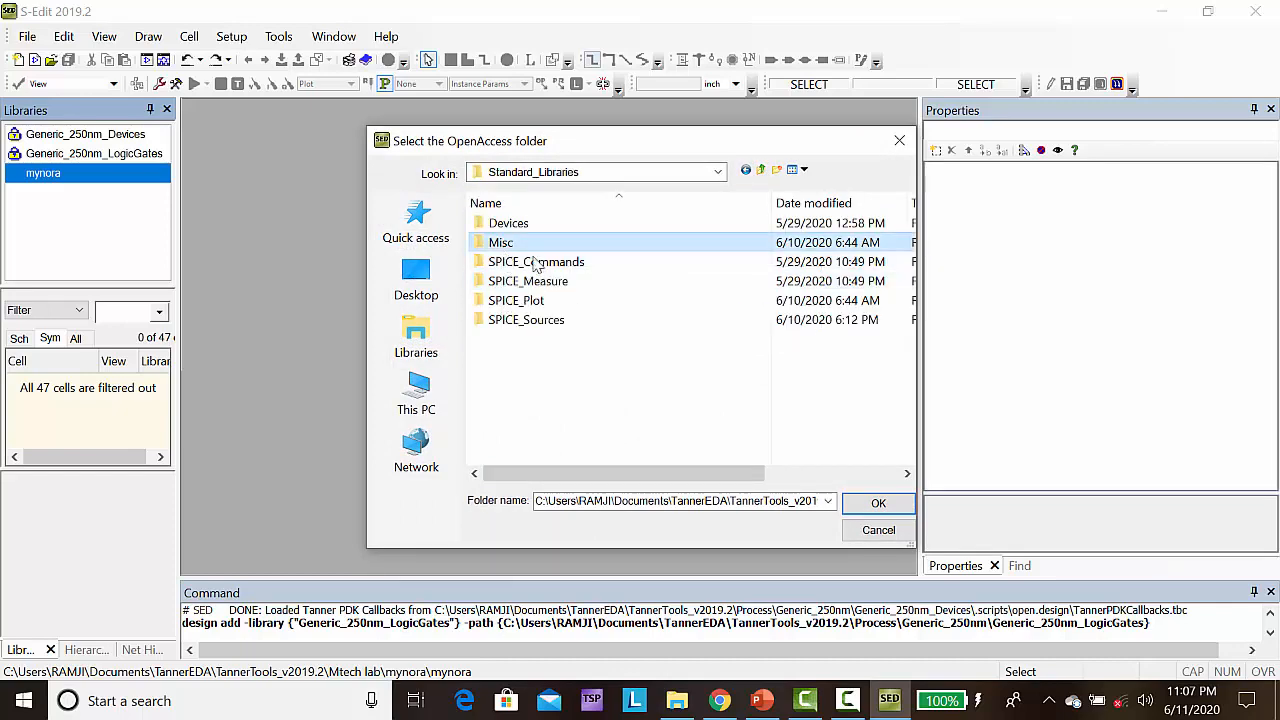
{"action": "left_click", "coordinate": [878, 503]}
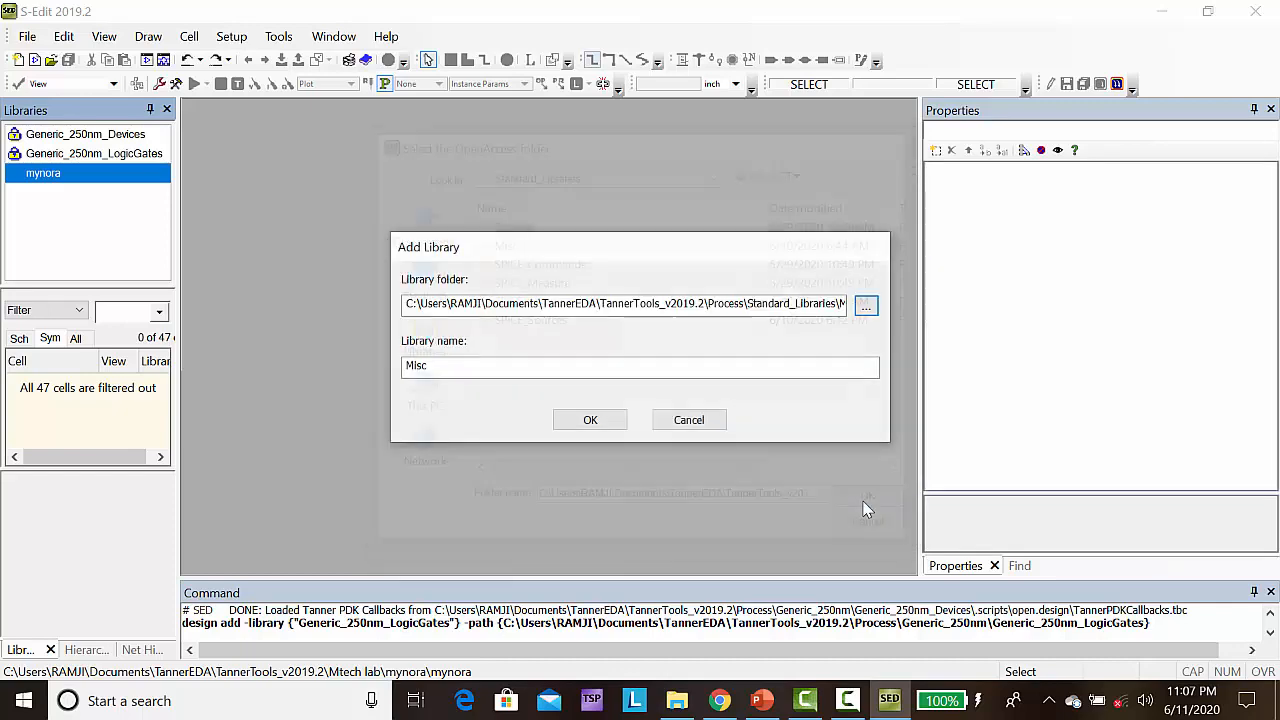
{"action": "left_click", "coordinate": [593, 424]}
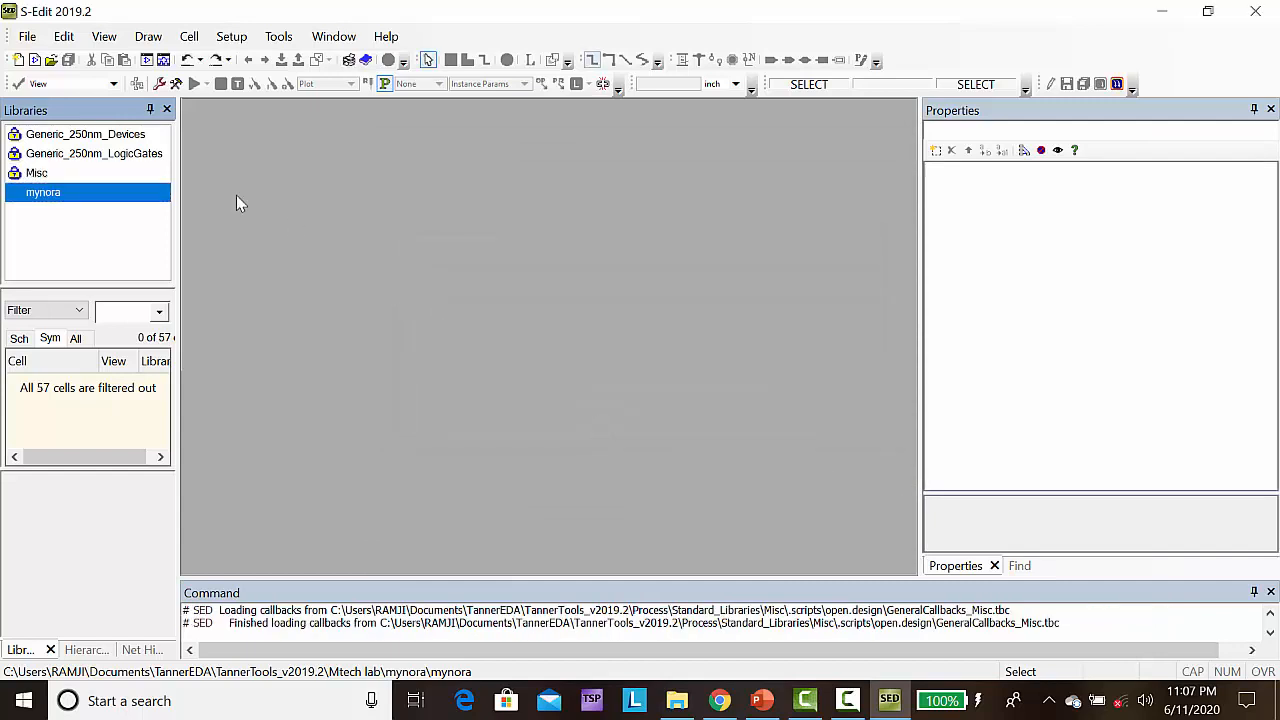
Add the SPICE_Plot library from the Standard_Libraries folder to the design
{"action": "right_click", "coordinate": [42, 196]}
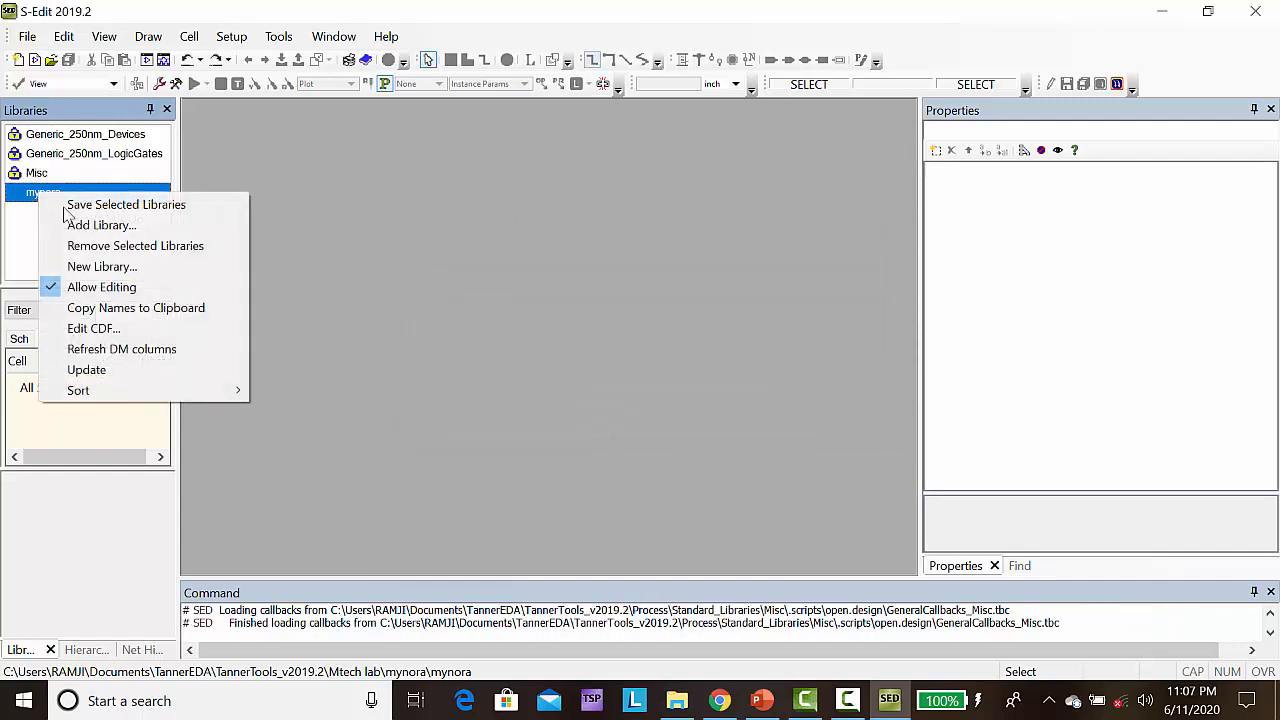
{"action": "left_click", "coordinate": [140, 230]}
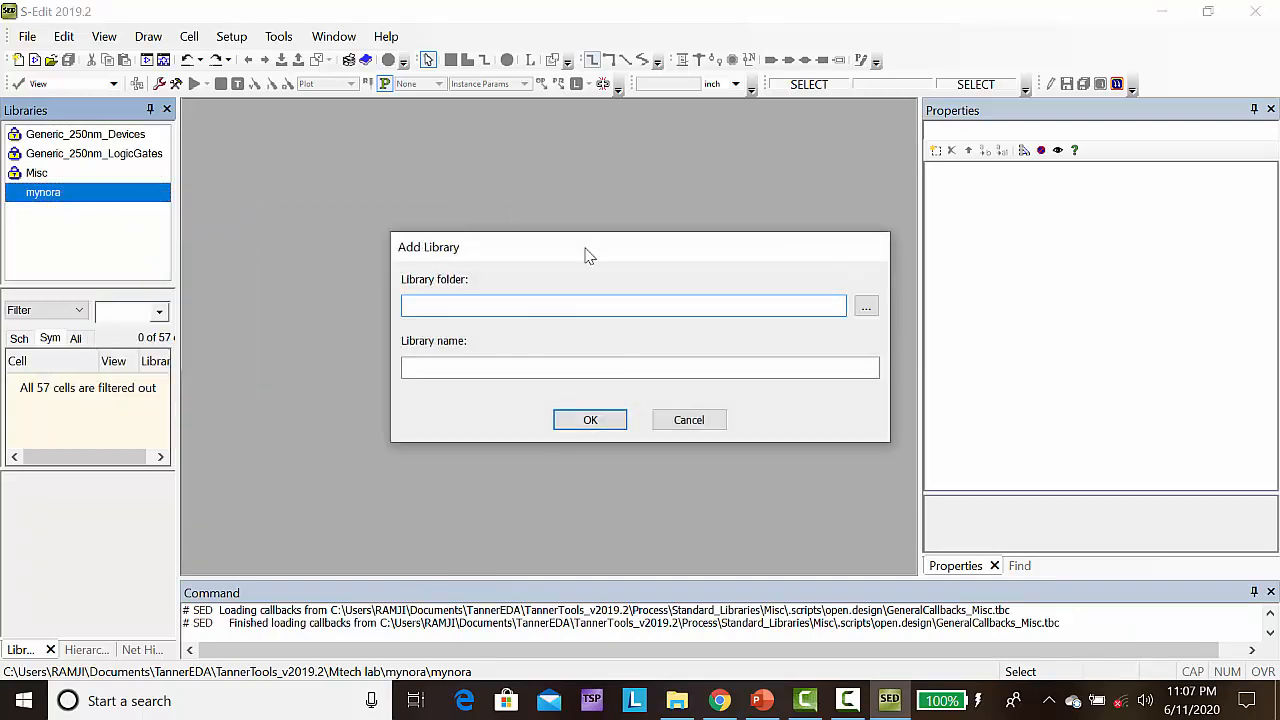
{"action": "left_click", "coordinate": [866, 307]}
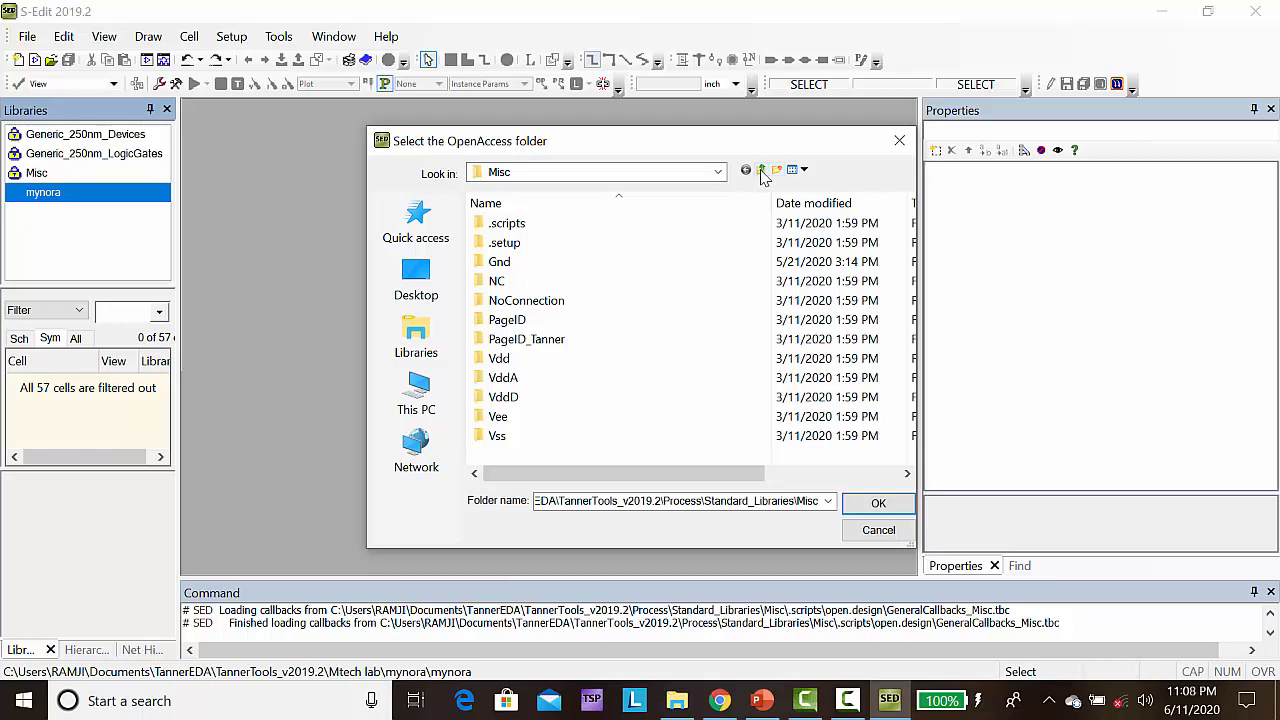
{"action": "left_click", "coordinate": [761, 172]}
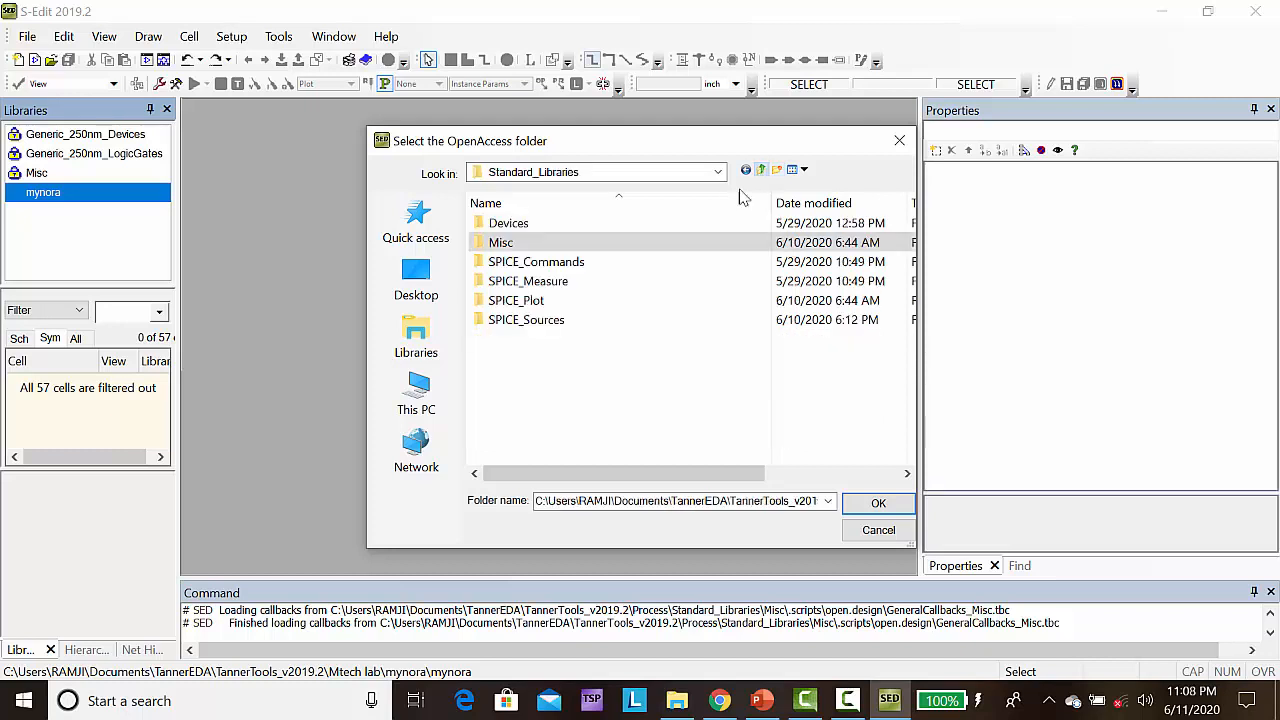
{"action": "left_click", "coordinate": [541, 310]}
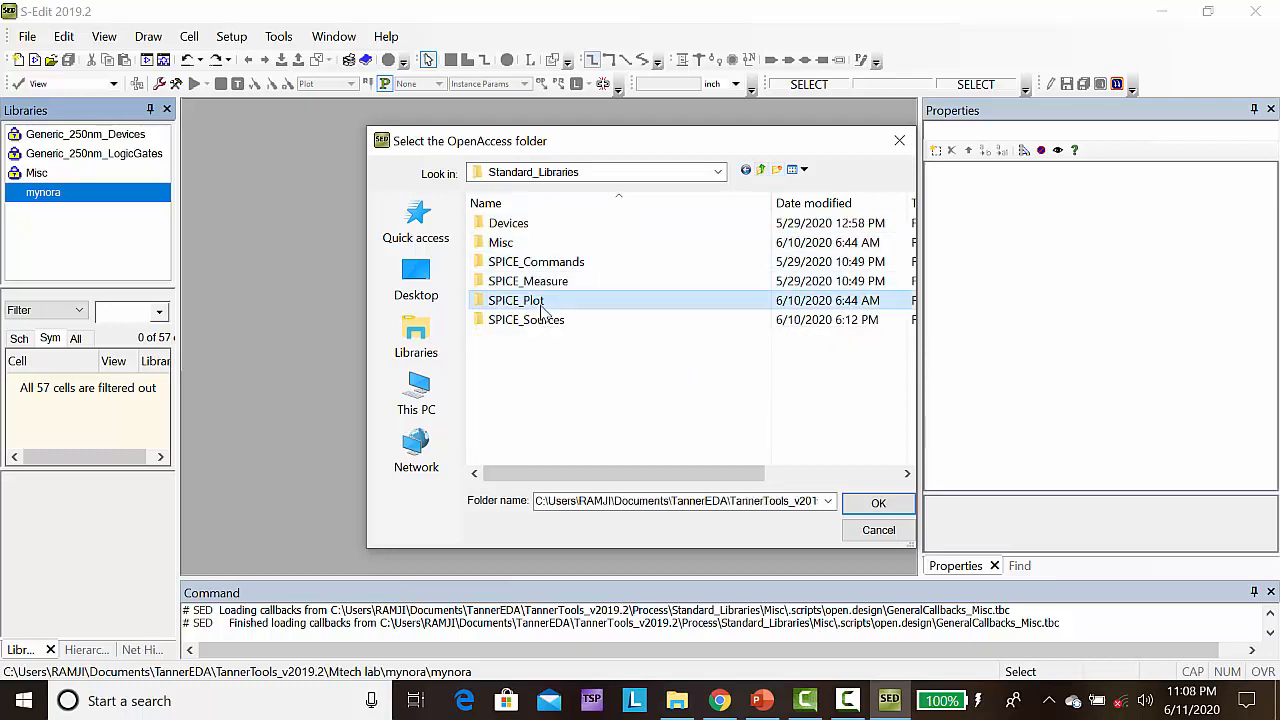
{"action": "left_click", "coordinate": [877, 505]}
{"action": "left_click", "coordinate": [587, 421]}
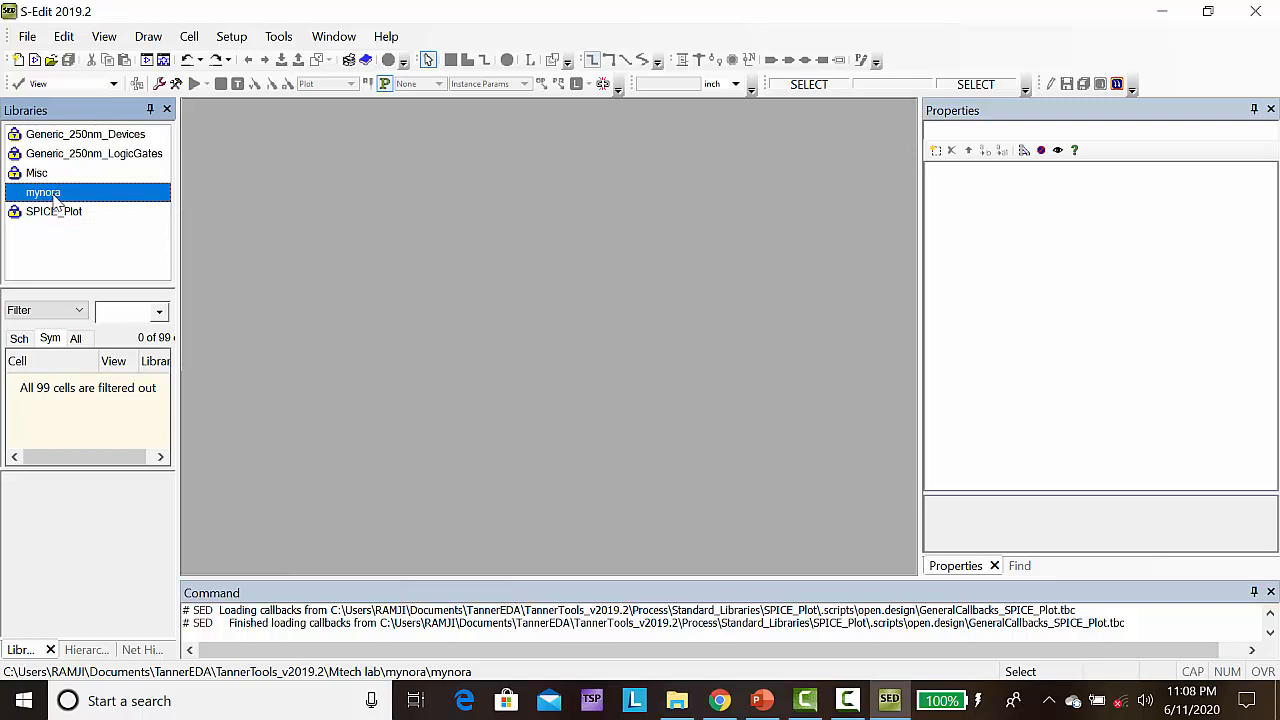
Add the SPICE_Sources library from the Standard_Libraries folder to the design
{"action": "right_click", "coordinate": [52, 193]}
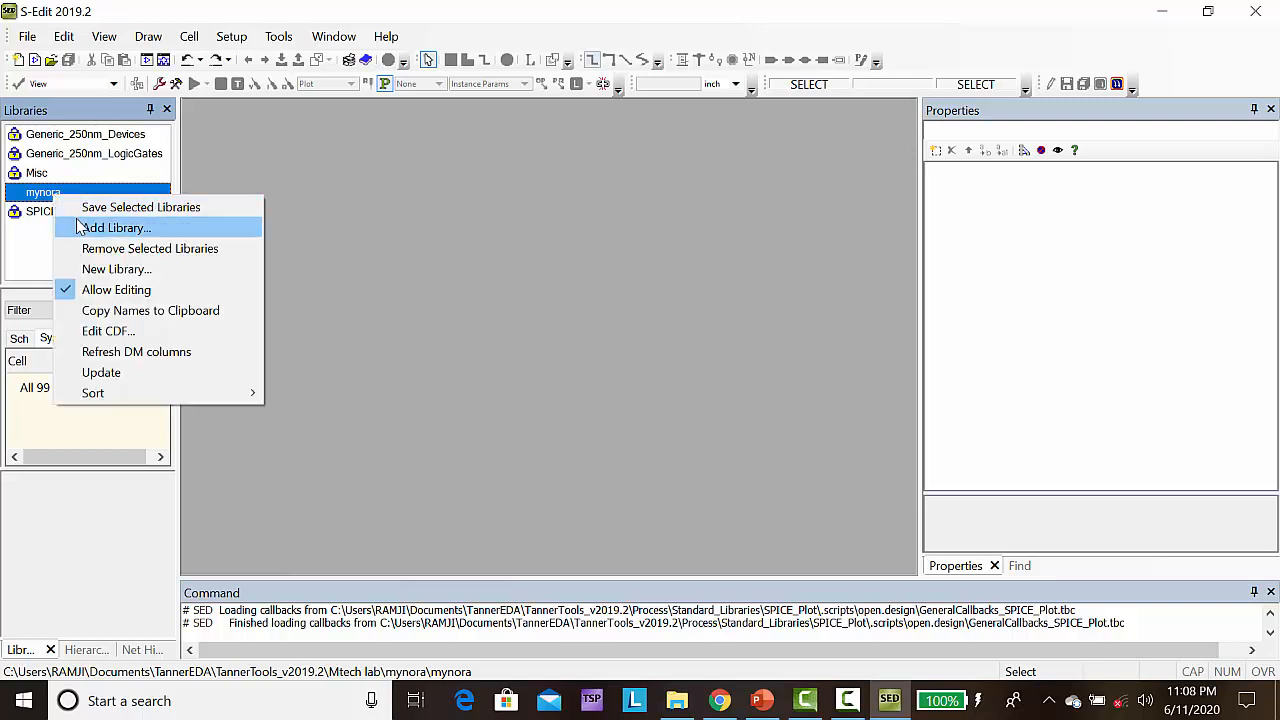
{"action": "left_click", "coordinate": [83, 229]}
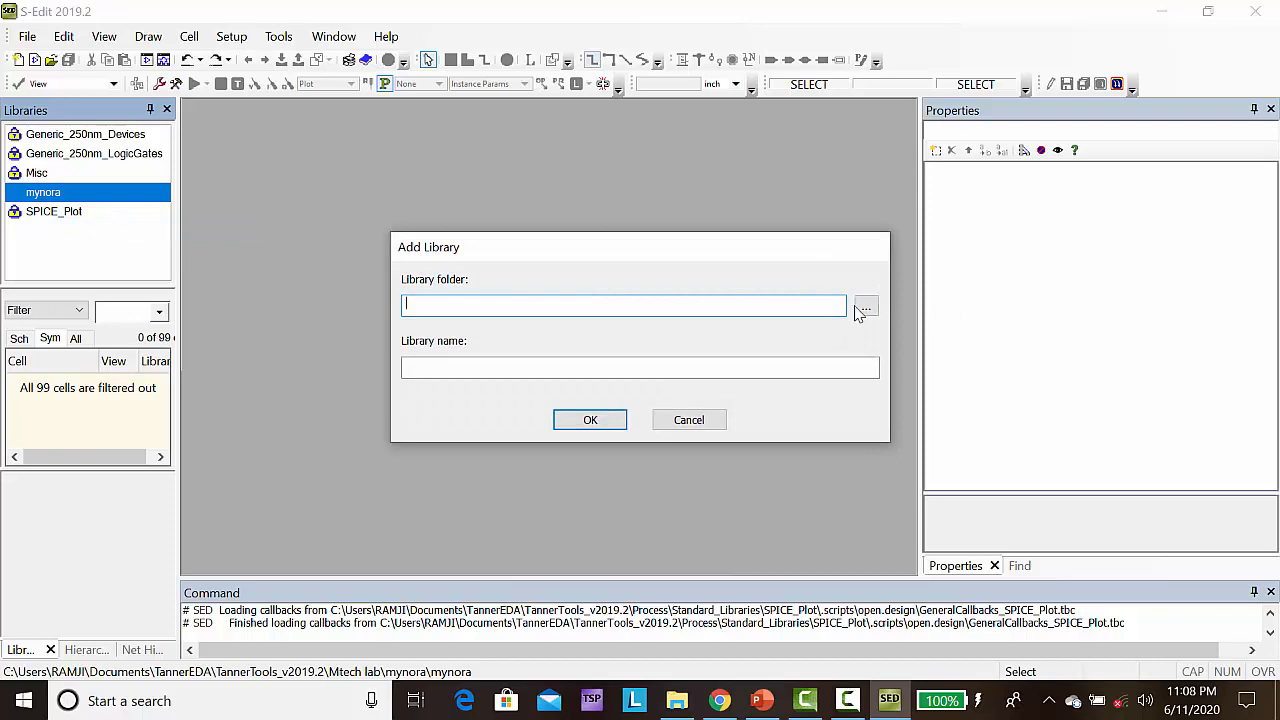
{"action": "left_click", "coordinate": [866, 309]}
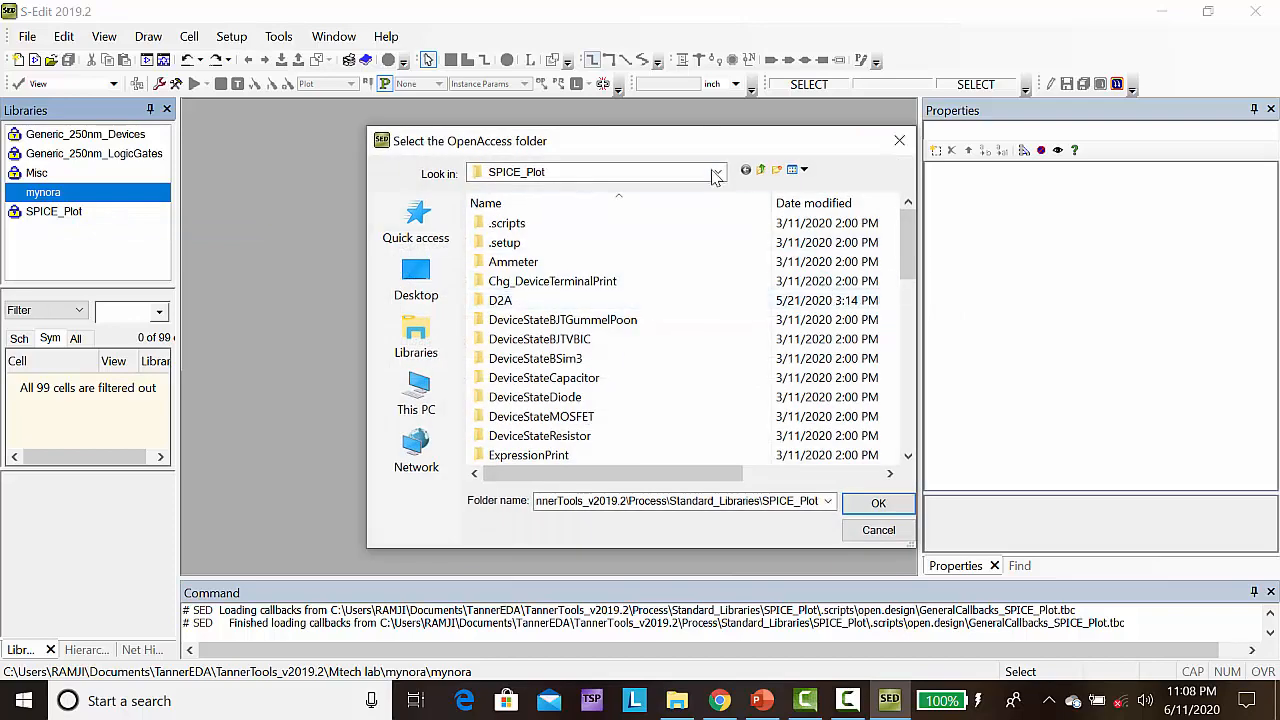
{"action": "left_click", "coordinate": [761, 170]}
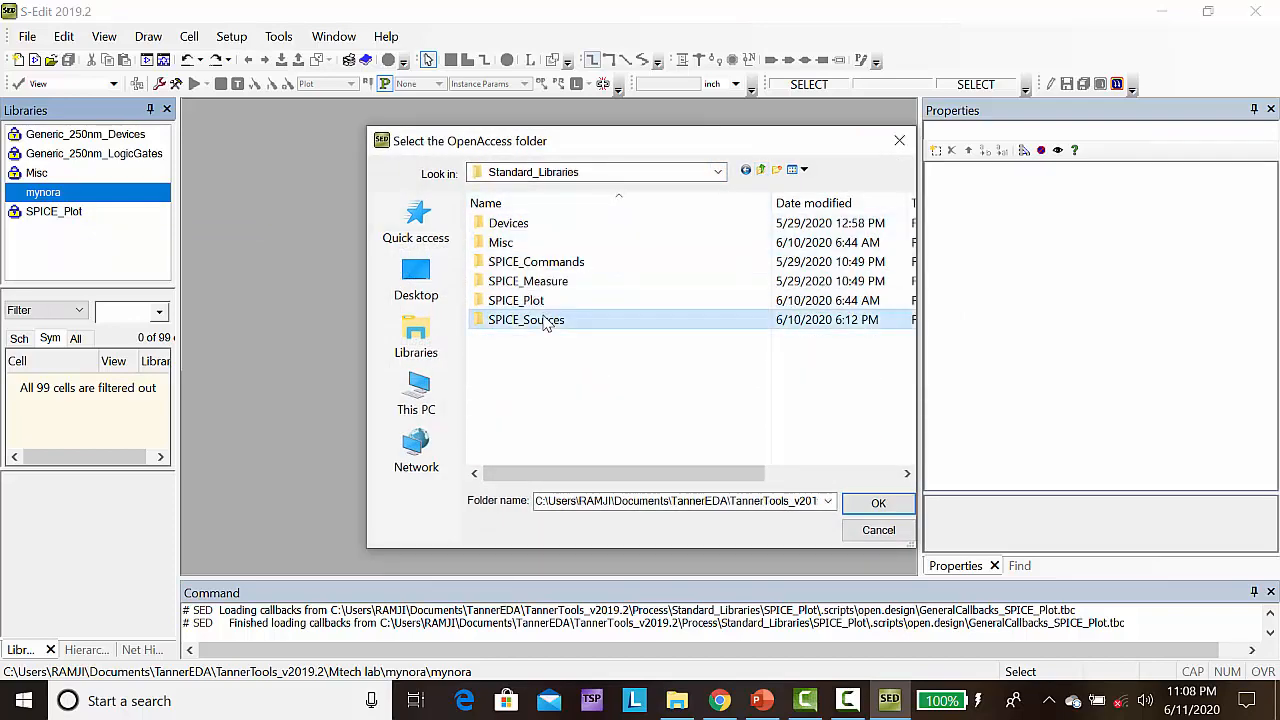
{"action": "left_click", "coordinate": [870, 505]}
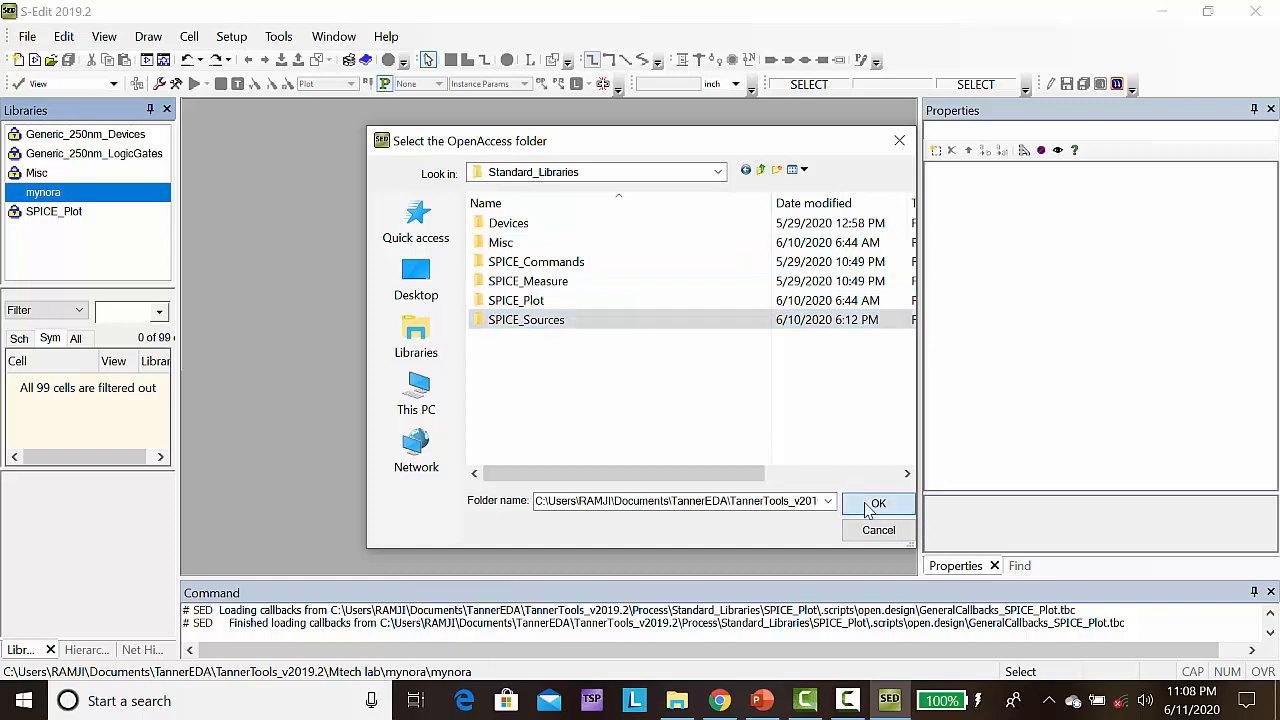
{"action": "left_click", "coordinate": [591, 421]}
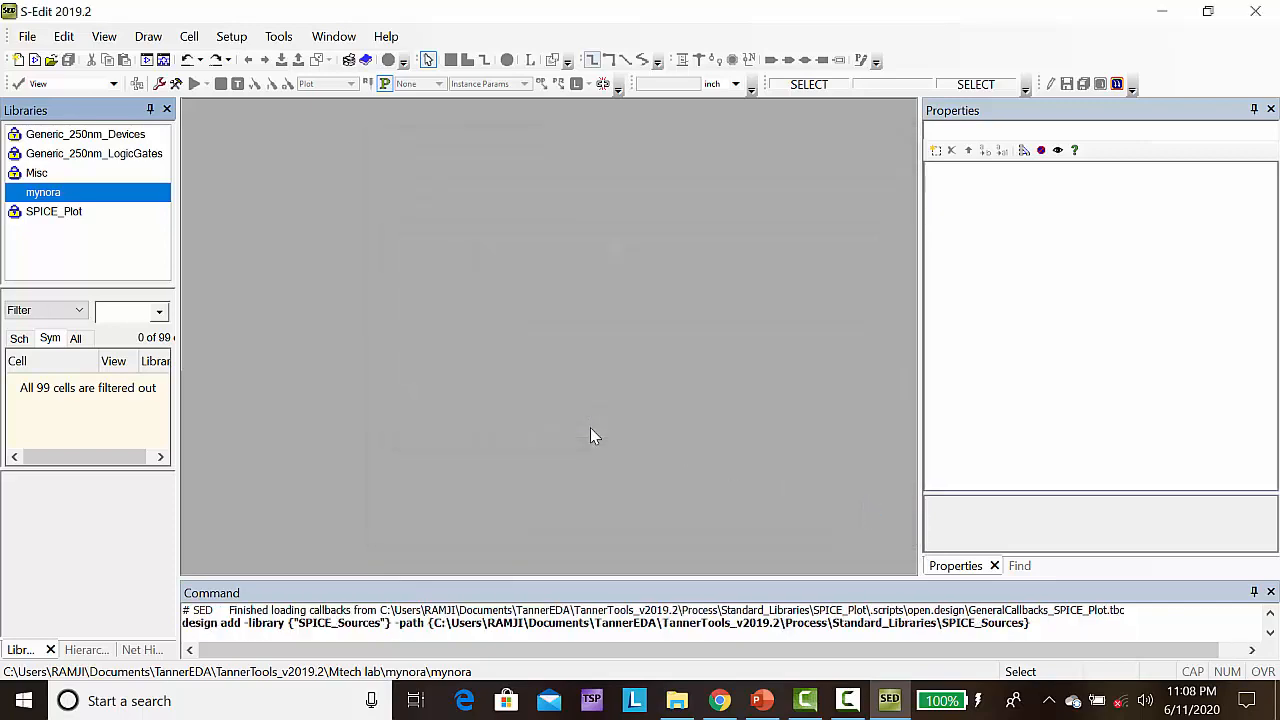
Create a schematic view of Cell0 in the mynora library and maximize its window
{"action": "left_click", "coordinate": [189, 37]}
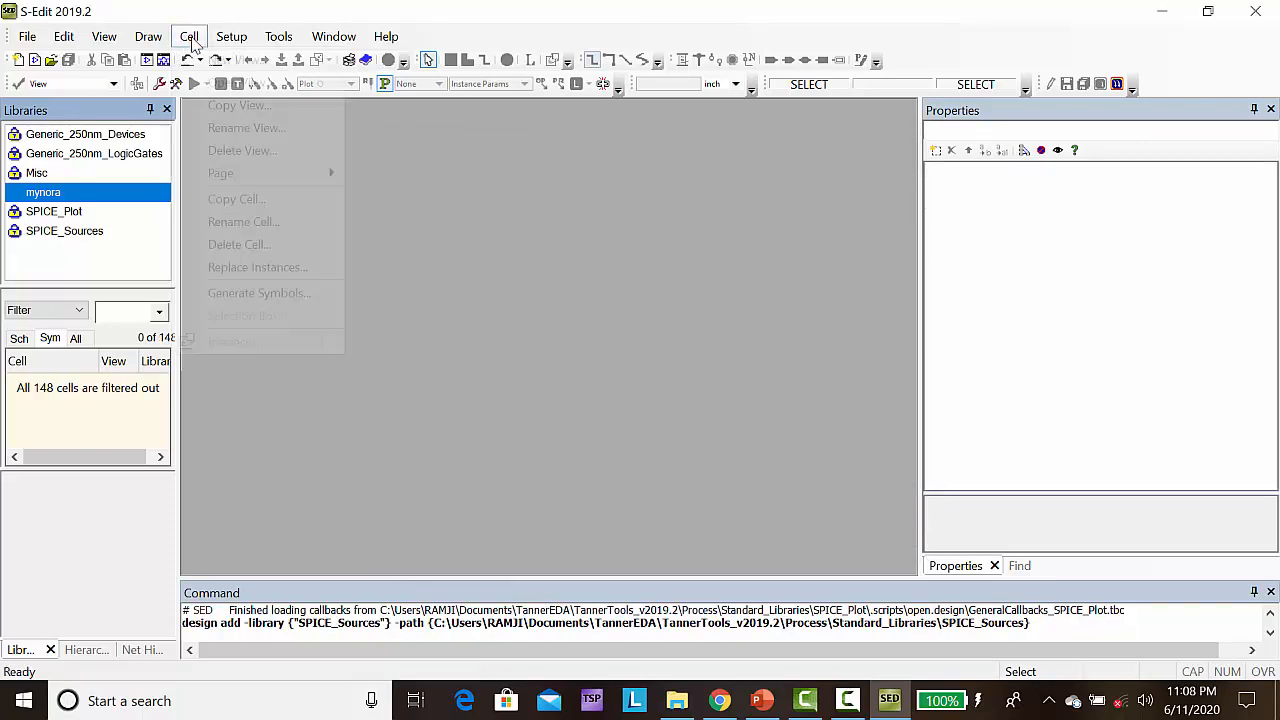
{"action": "left_click", "coordinate": [236, 61]}
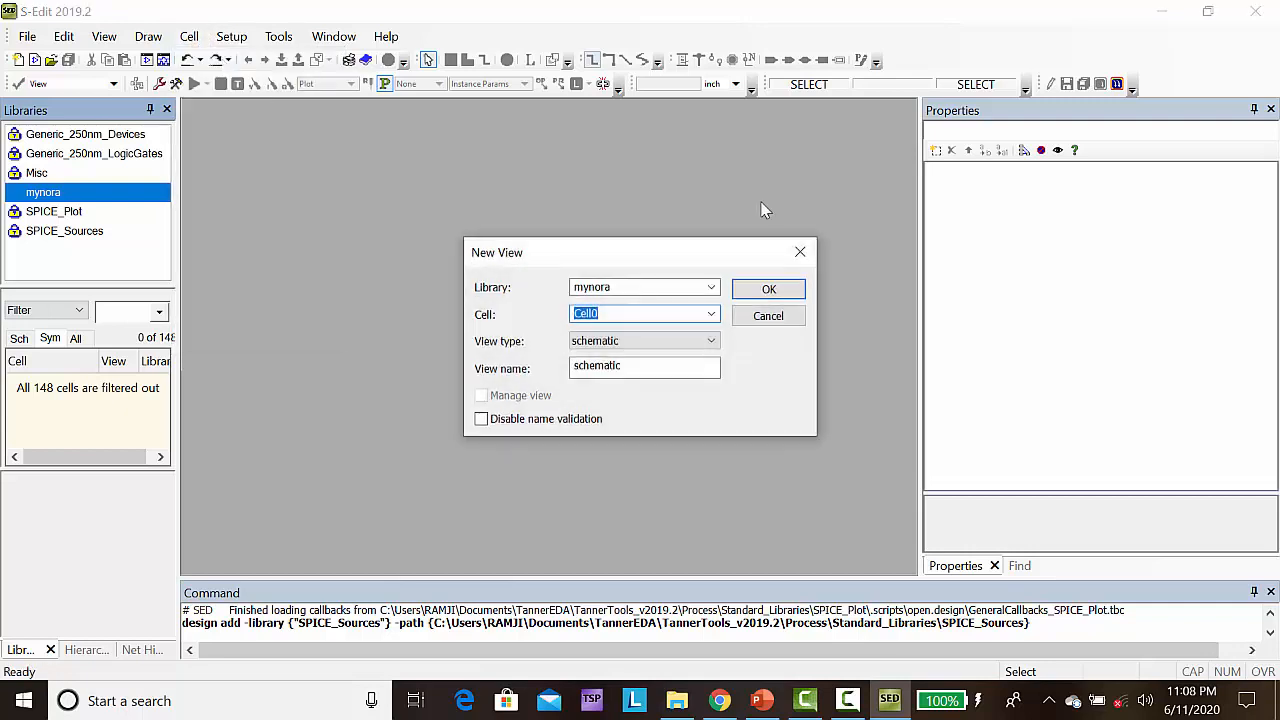
{"action": "left_click", "coordinate": [769, 291]}
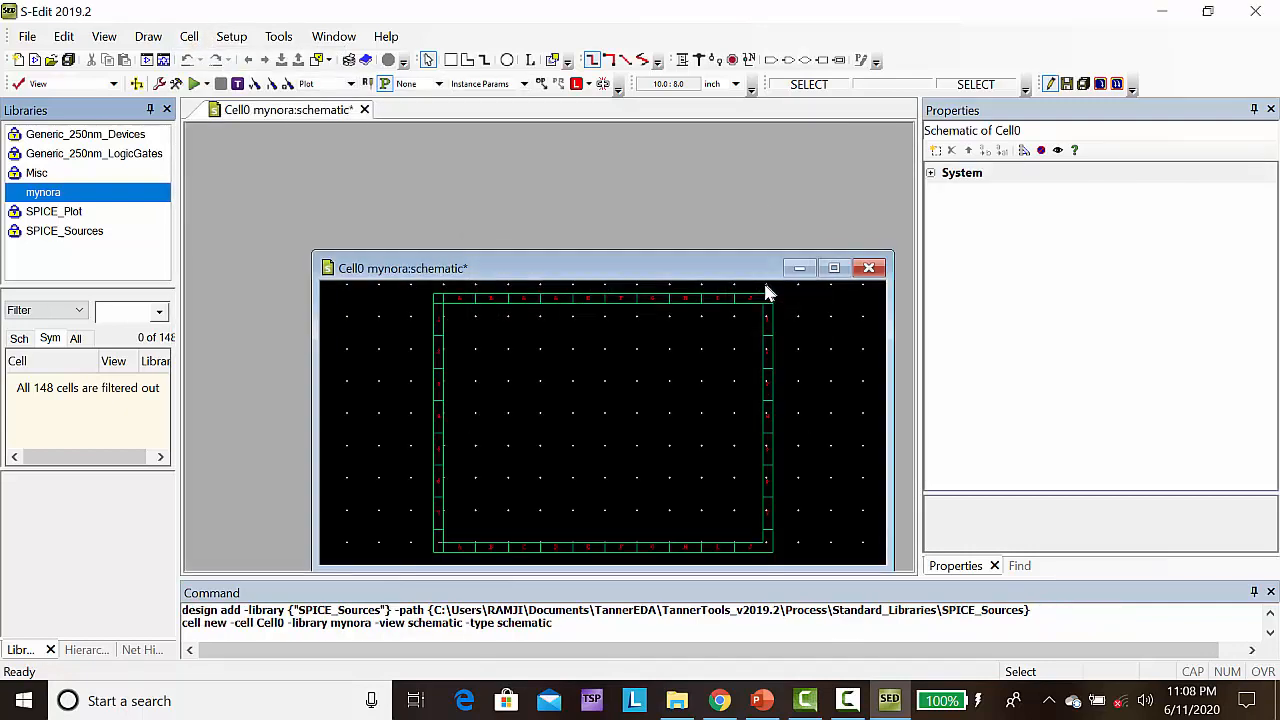
{"action": "left_click", "coordinate": [837, 268]}
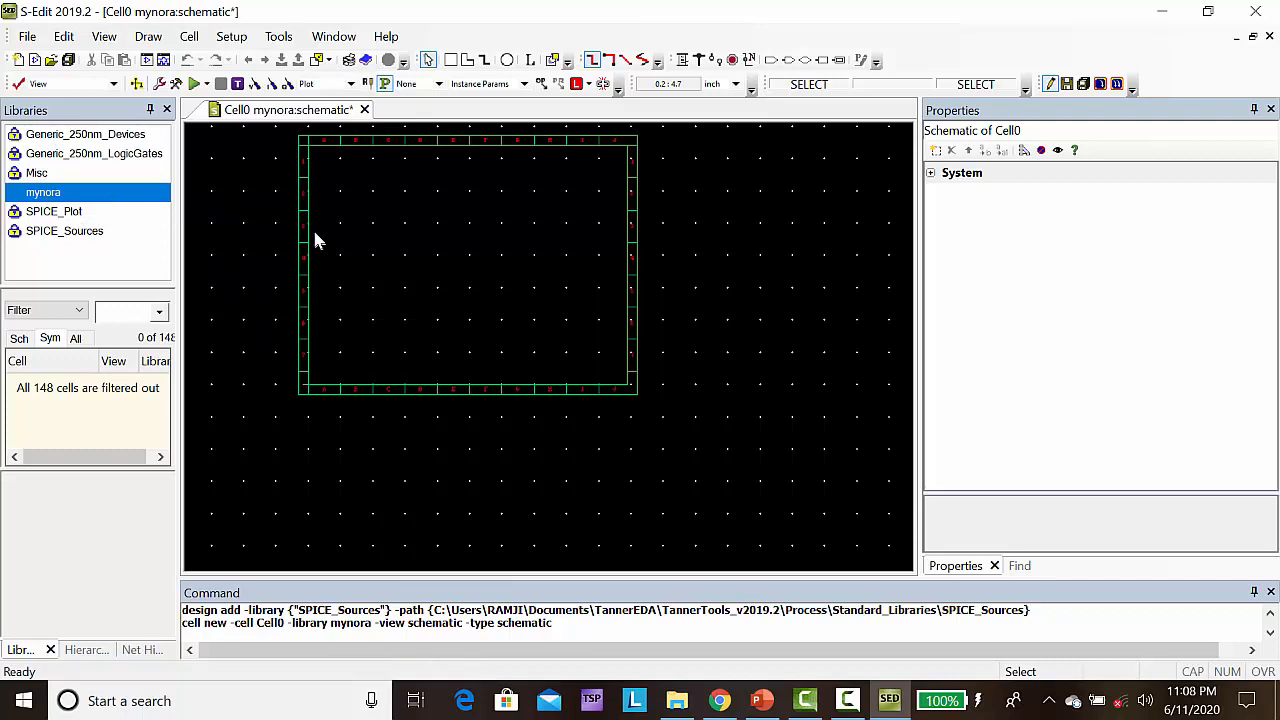
Place three pmos25 transistors from Generic_250nm_Devices in a row across the upper sheet, at about (2.1, 5.5), (5, 5.6) and (8.9, 5.6)
{"action": "left_click", "coordinate": [104, 140]}
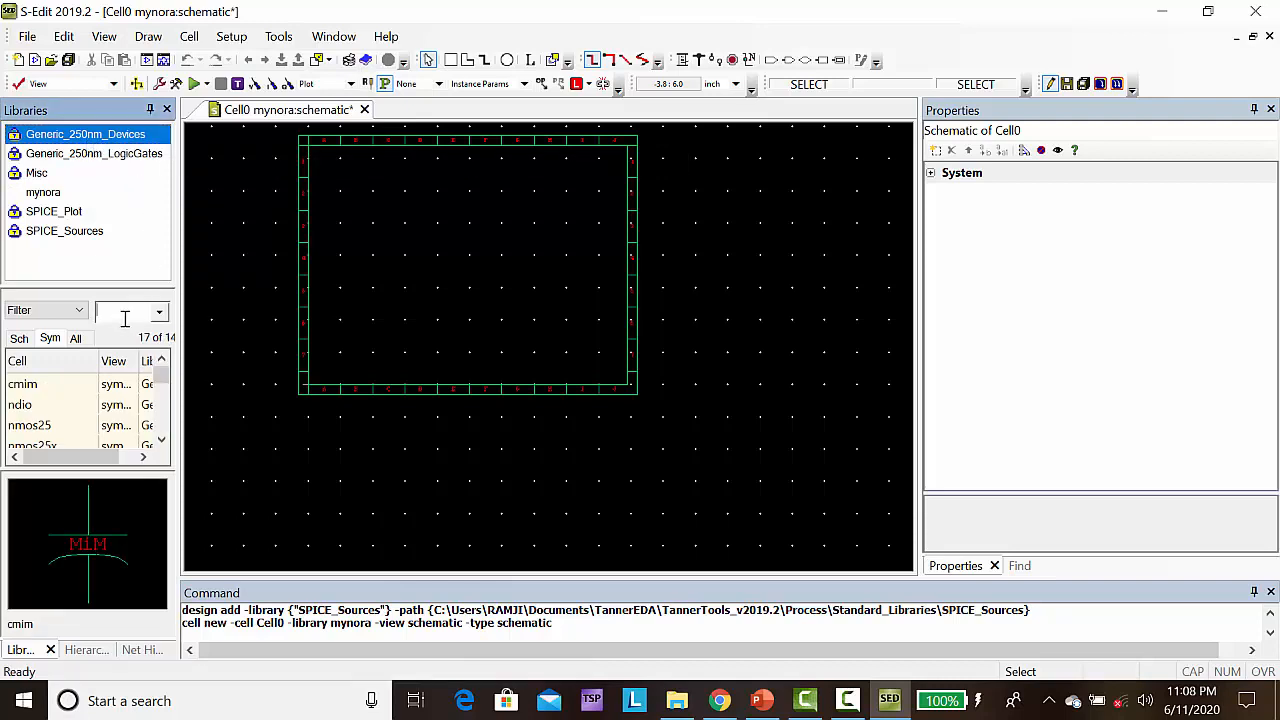
{"action": "type", "text": "pmos"}
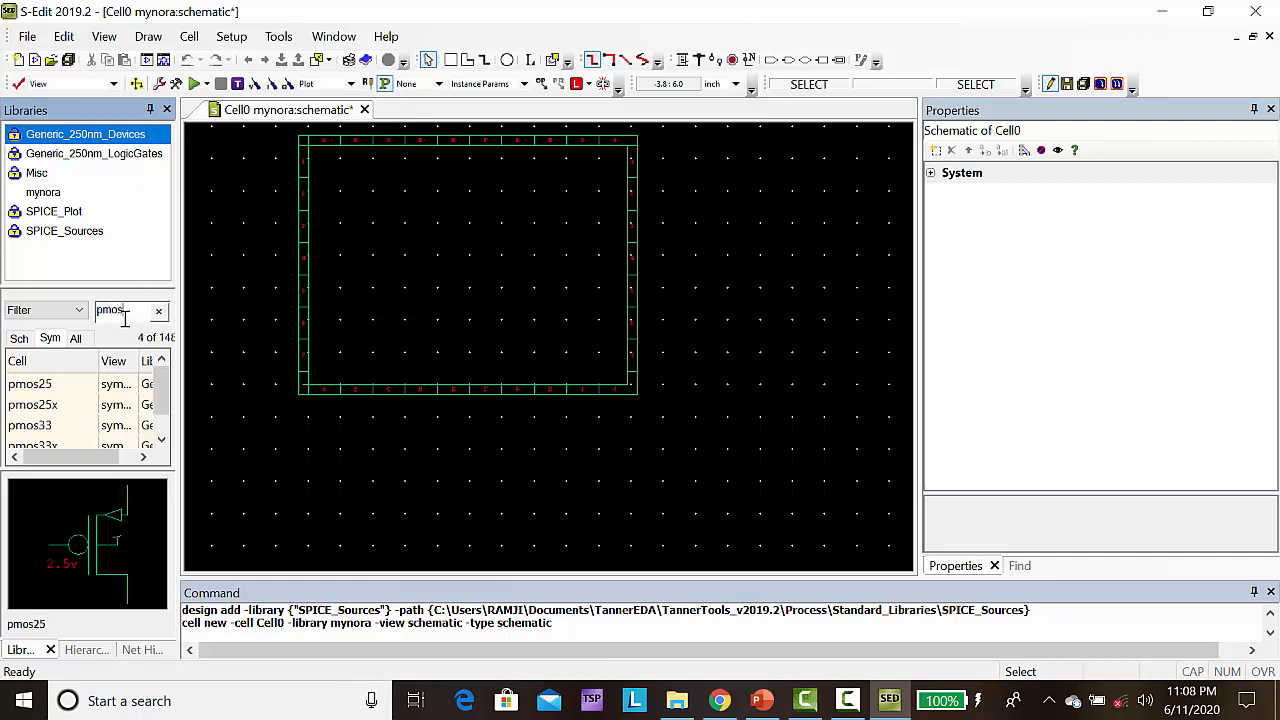
{"action": "left_click", "coordinate": [33, 388]}
{"action": "right_click", "coordinate": [33, 388]}
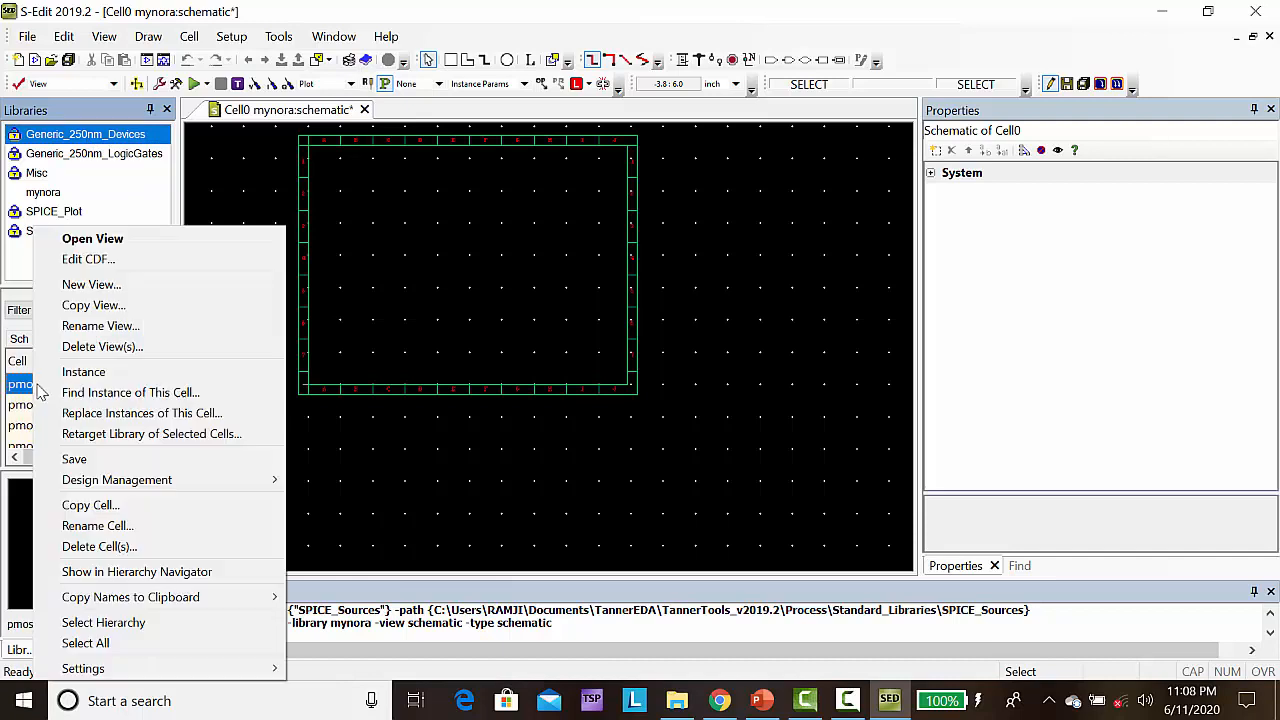
{"action": "left_click", "coordinate": [84, 372]}
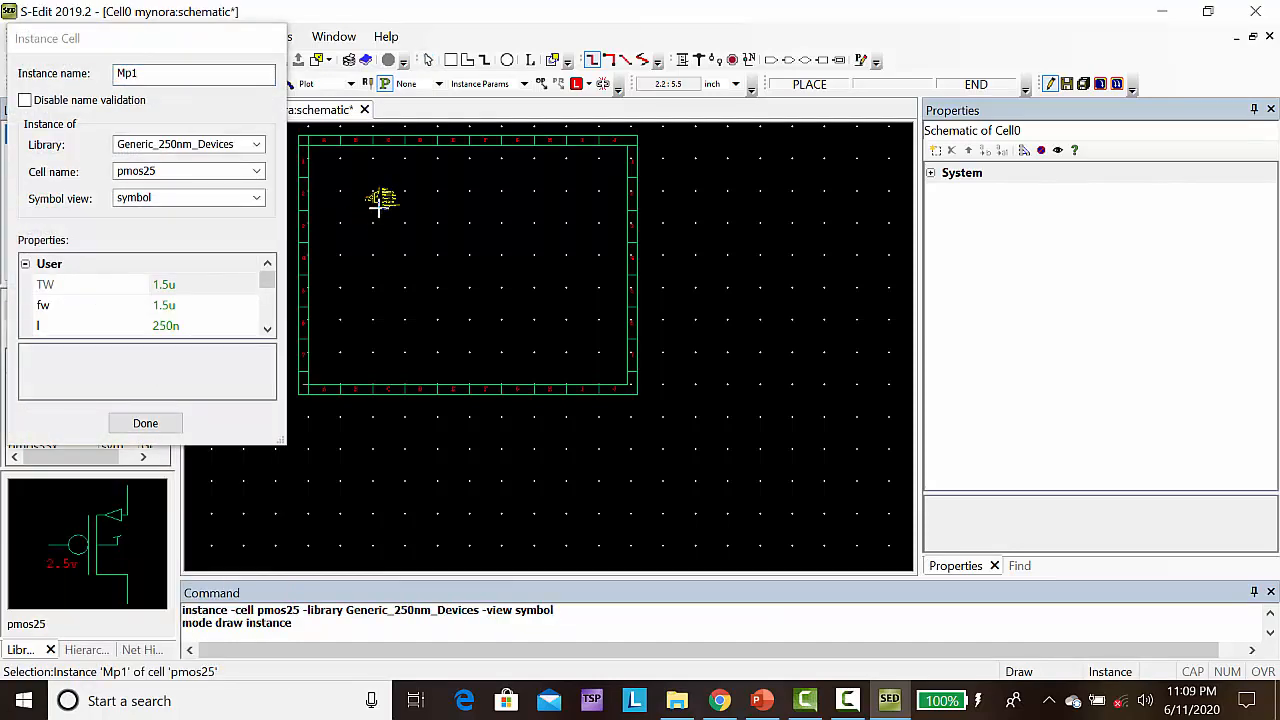
{"action": "left_click", "coordinate": [376, 206]}
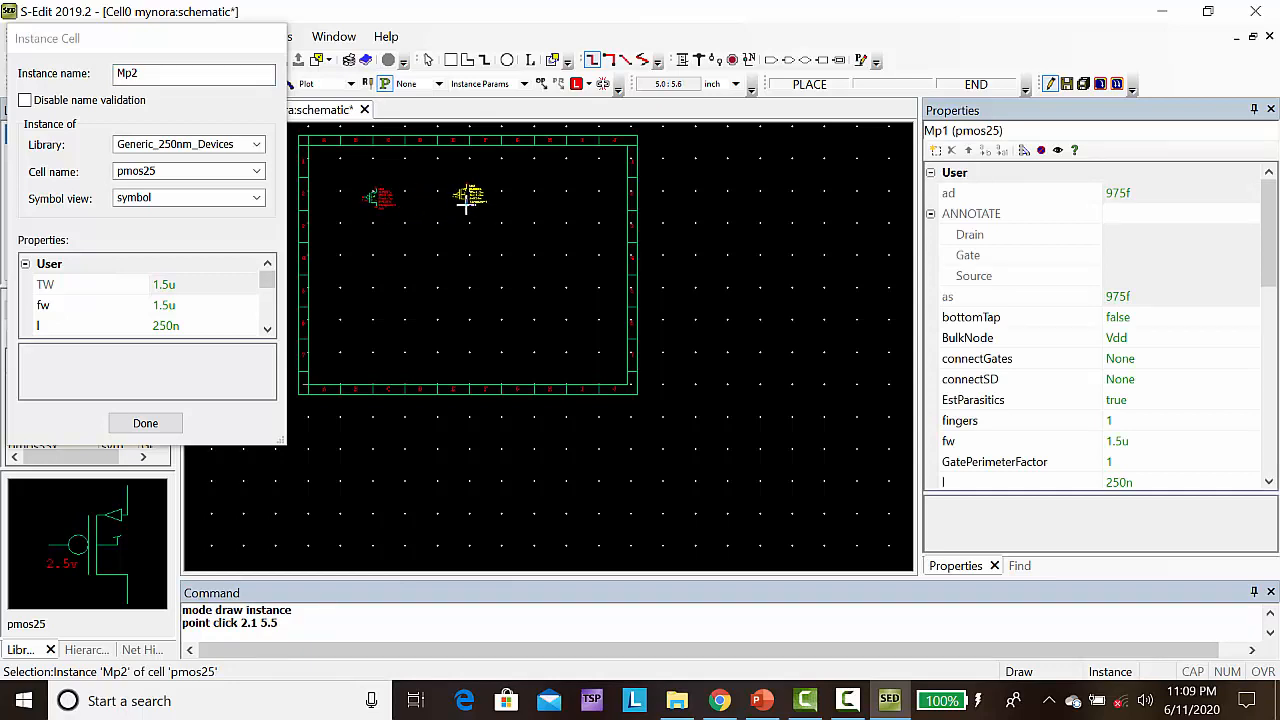
{"action": "left_click", "coordinate": [469, 207]}
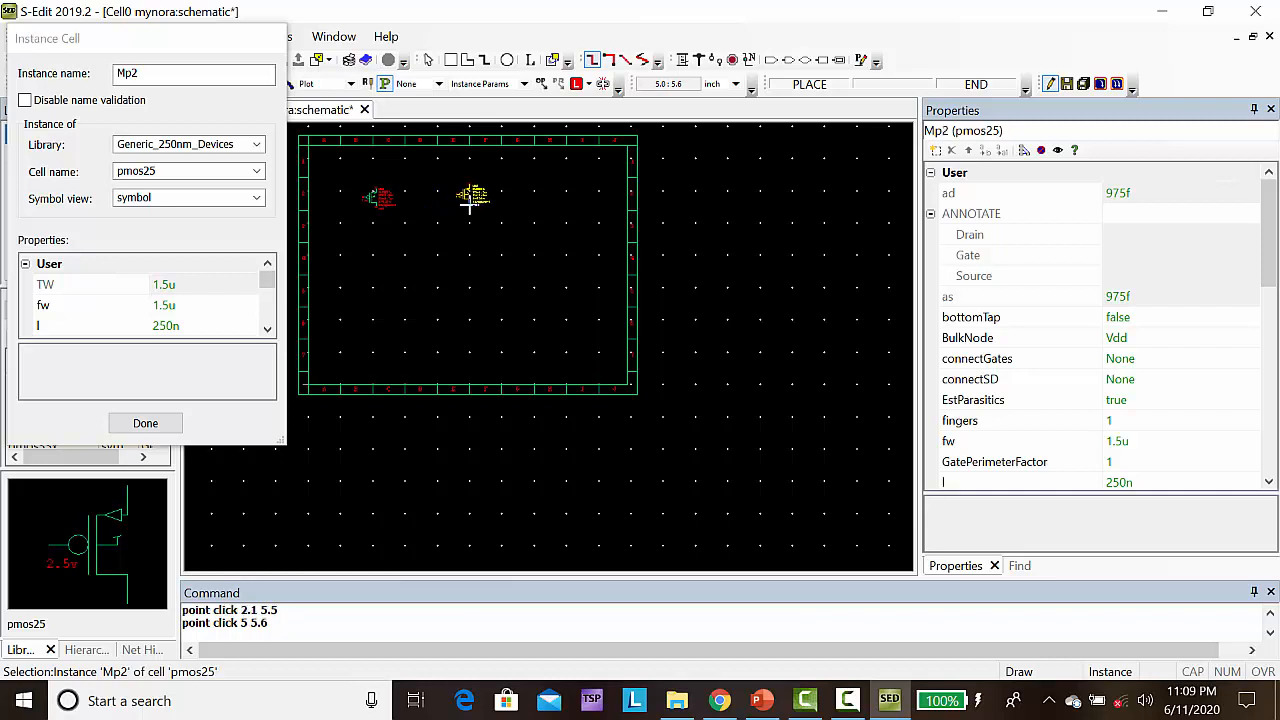
{"action": "left_click", "coordinate": [597, 206]}
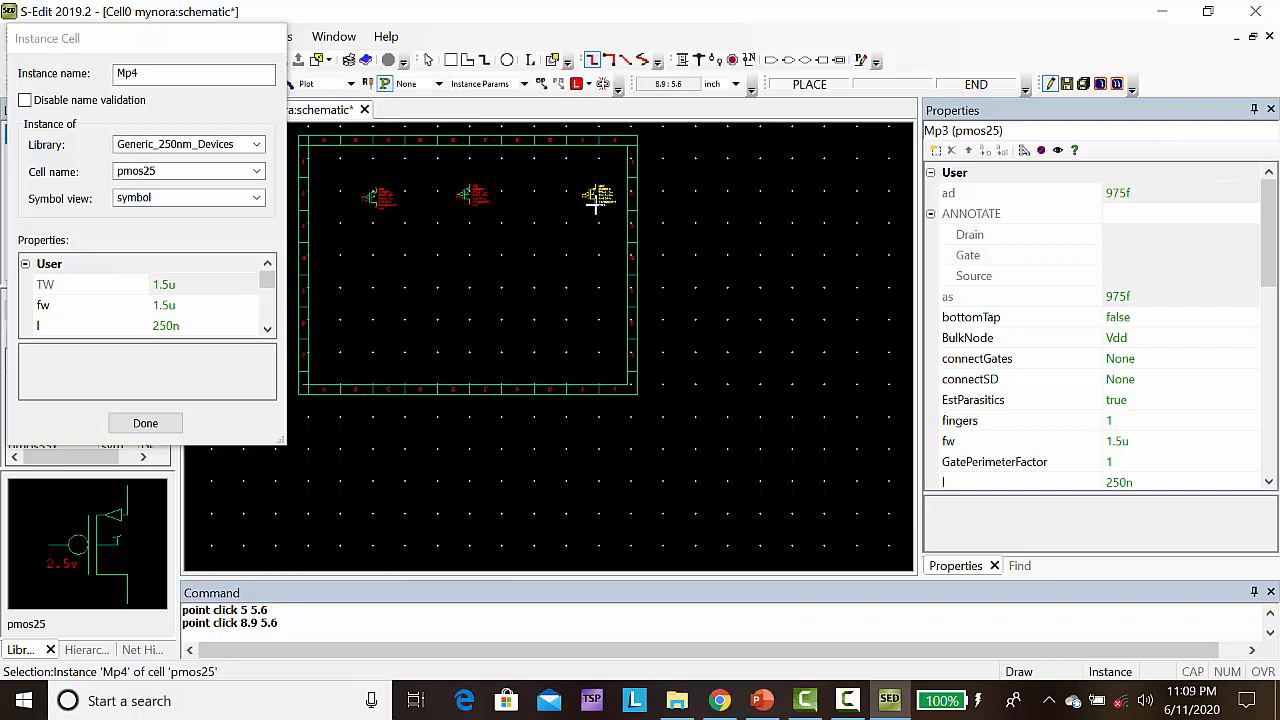
Place three nmos25 transistors in a column below the first PMOS, at about (2, 4), (2, 2.9) and (2, 1.4)
{"action": "left_click", "coordinate": [256, 172]}
{"action": "scroll", "coordinate": [256, 180], "scroll_direction": "up", "scroll_amount": 3}
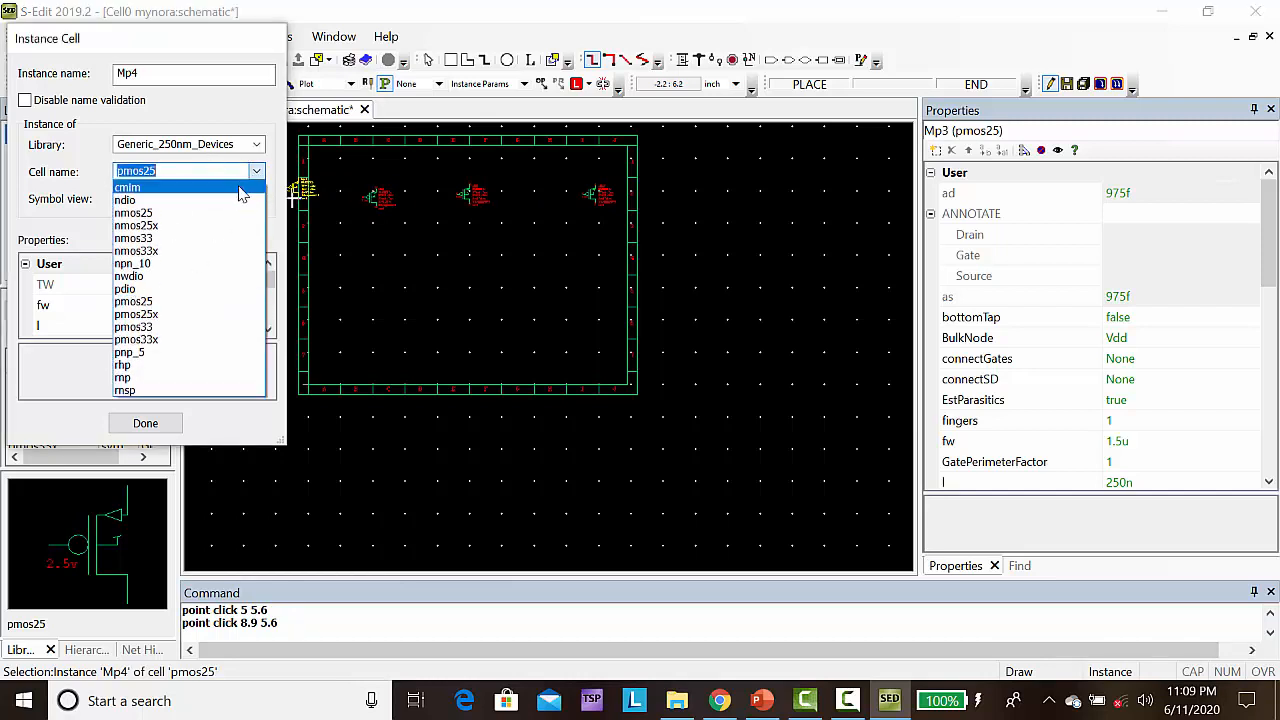
{"action": "left_click", "coordinate": [182, 215]}
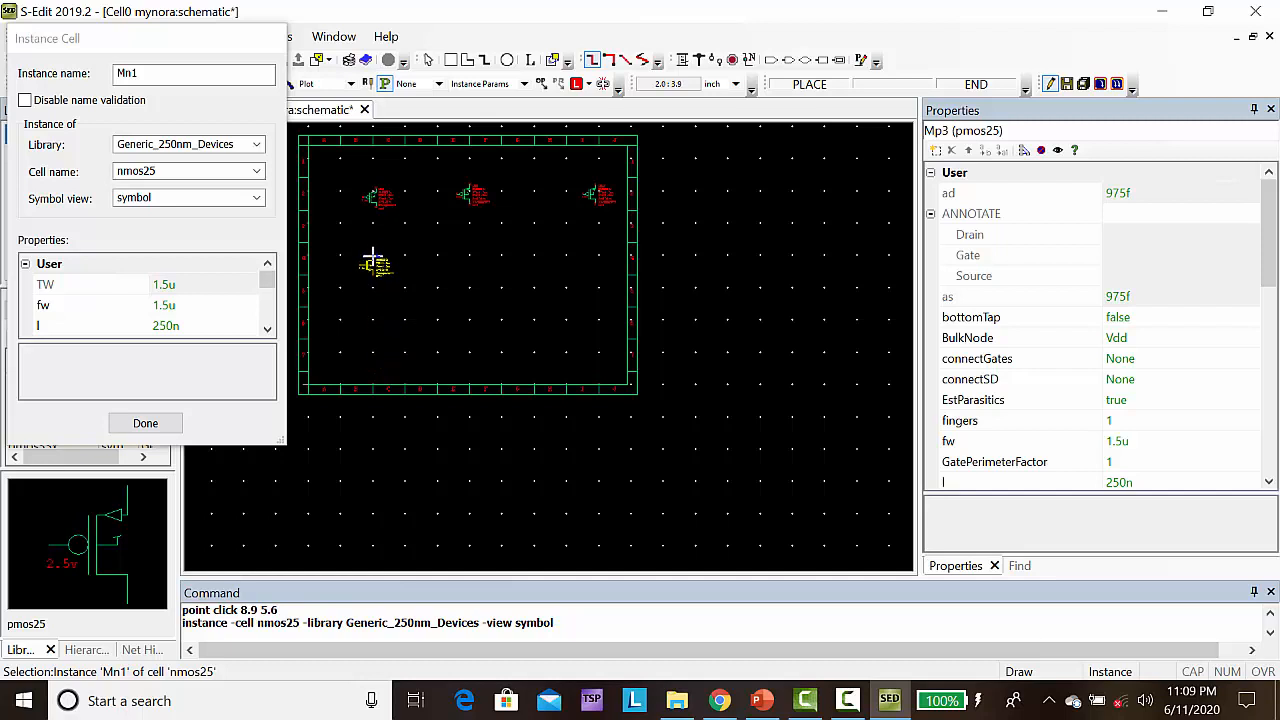
{"action": "left_click", "coordinate": [372, 258]}
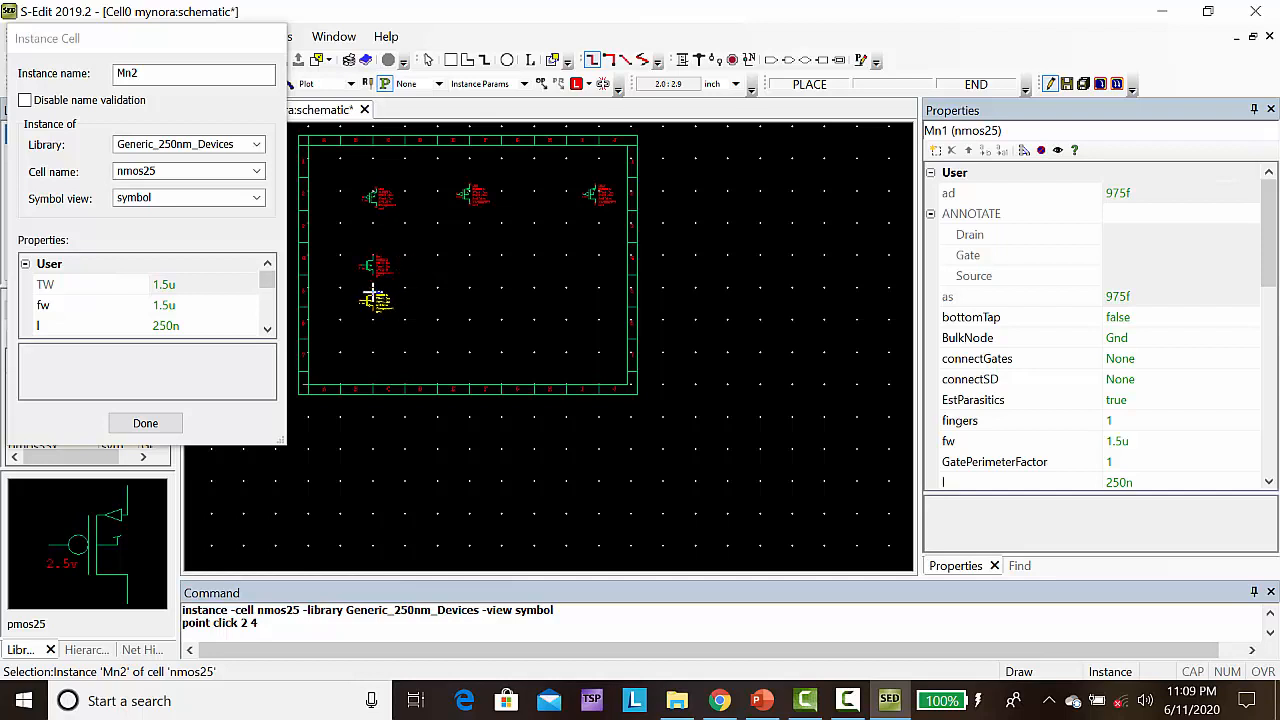
{"action": "left_click", "coordinate": [372, 297]}
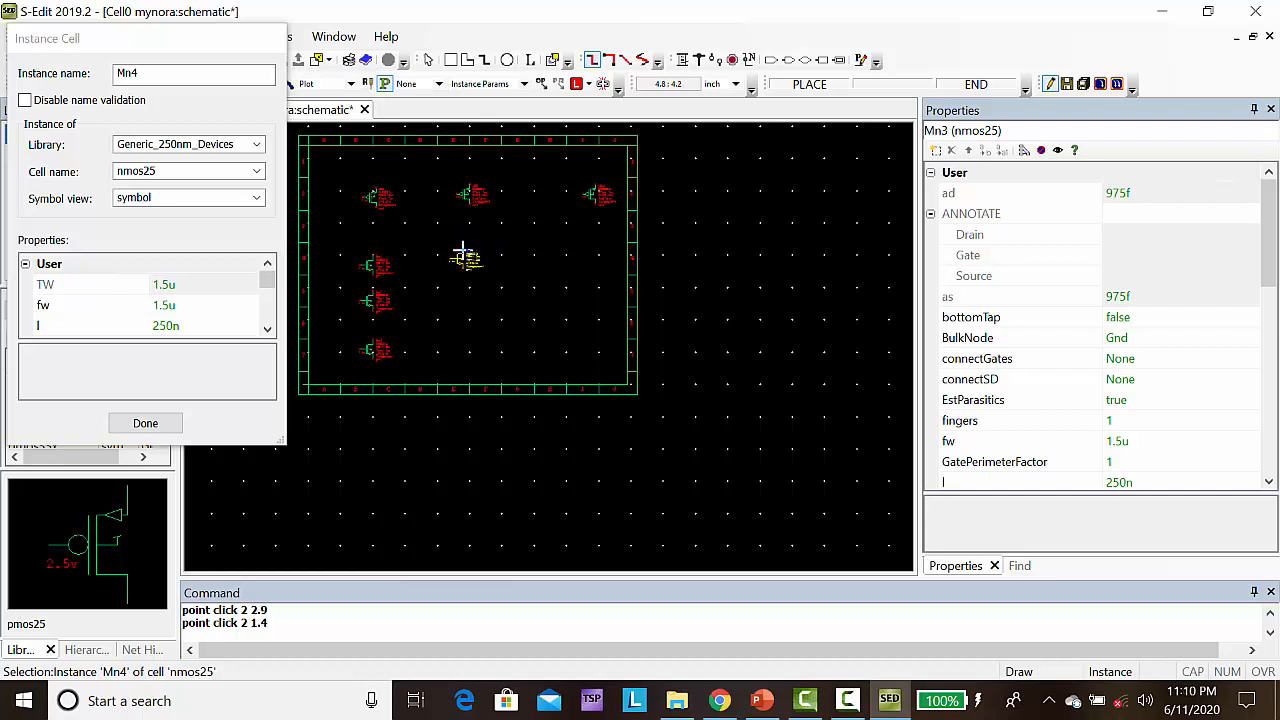
Place four more pmos25 transistors: one below the second PMOS, two stacked beside it, and one below the third PMOS
{"action": "left_click", "coordinate": [258, 173]}
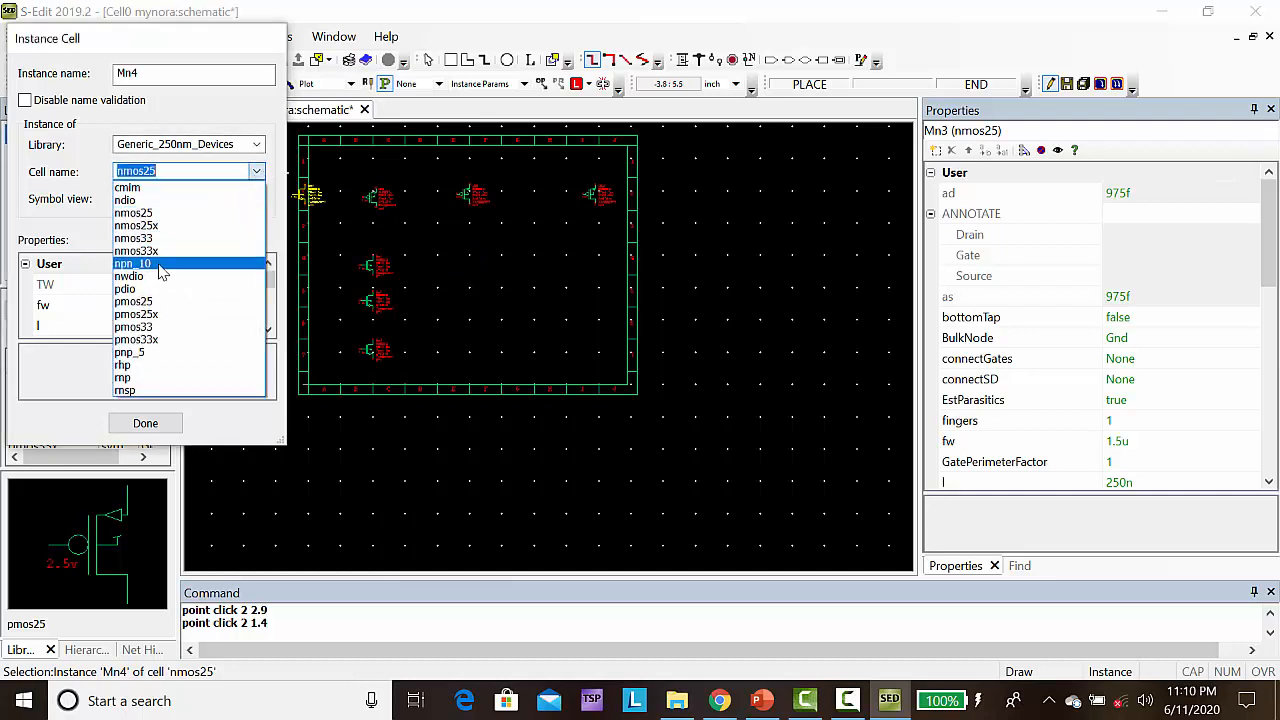
{"action": "left_click", "coordinate": [158, 303]}
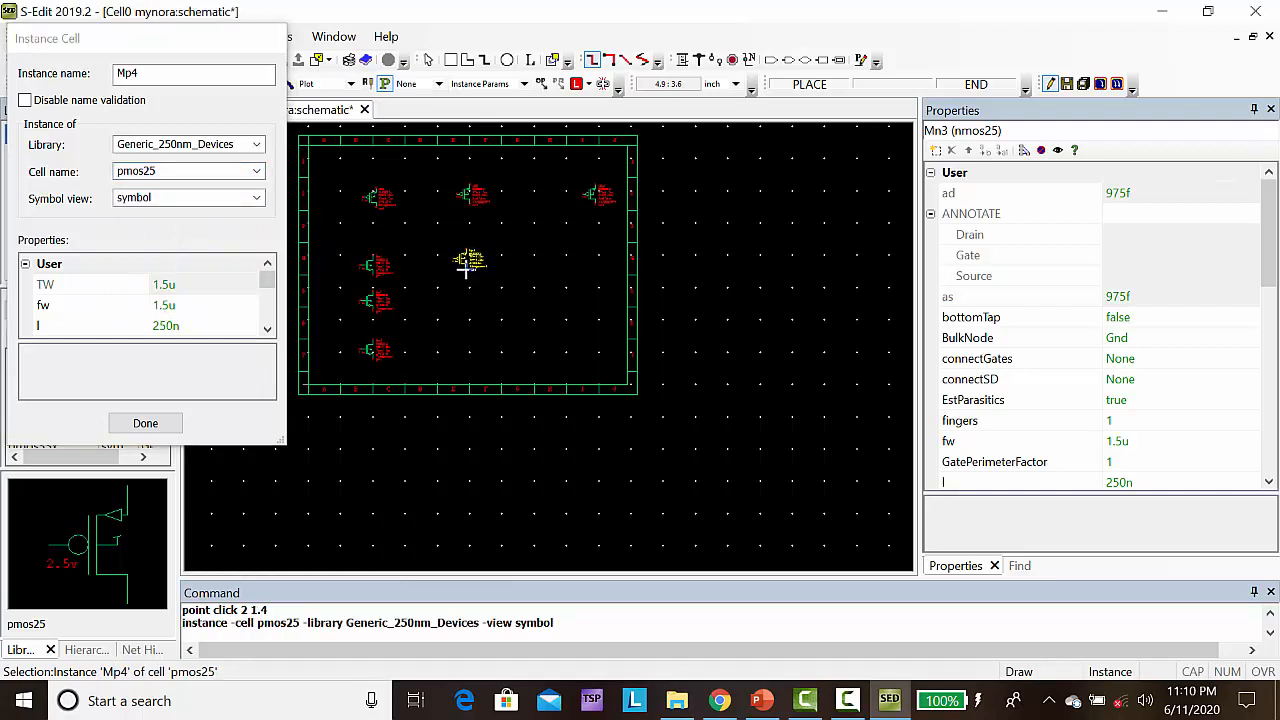
{"action": "left_click", "coordinate": [466, 272]}
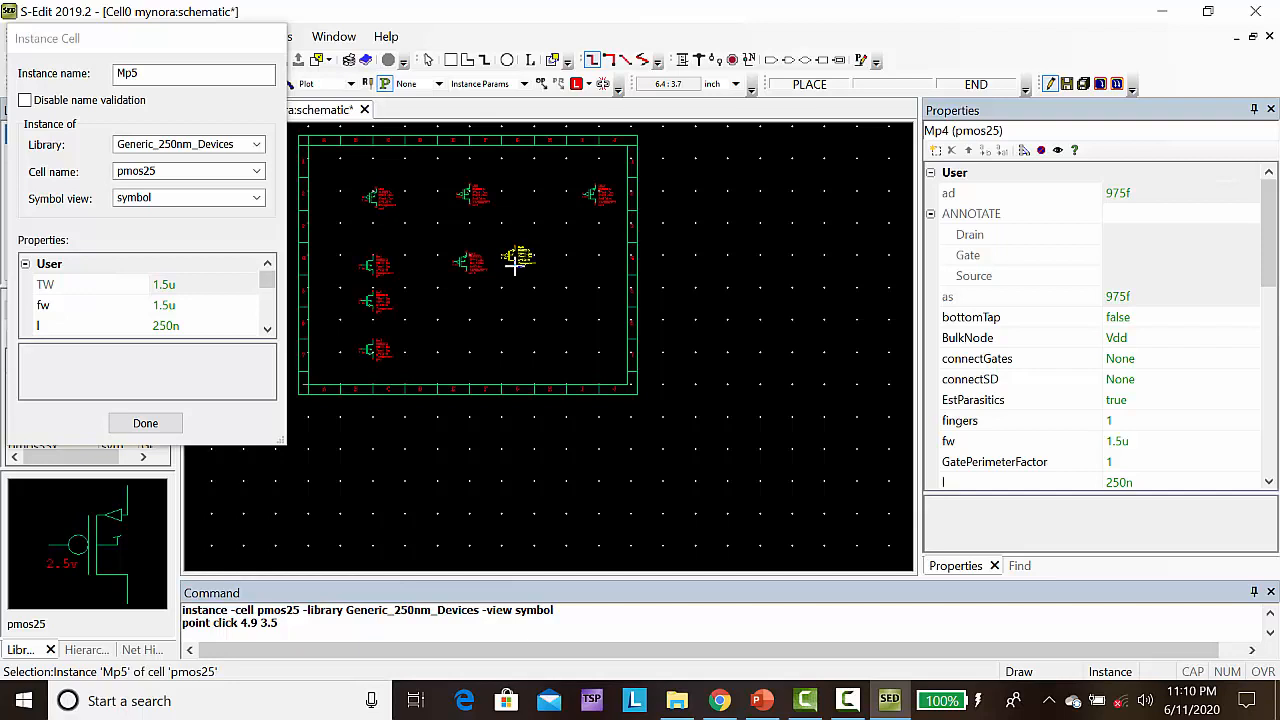
{"action": "left_click", "coordinate": [514, 267]}
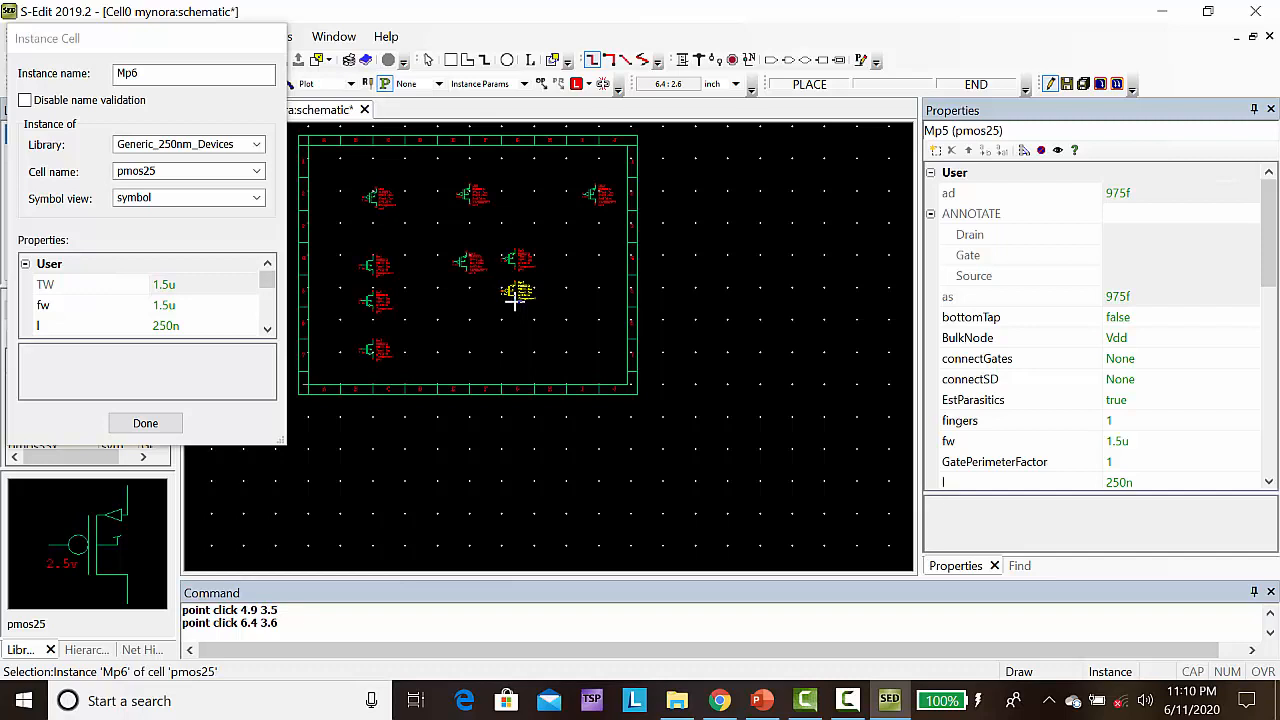
{"action": "left_click", "coordinate": [514, 300]}
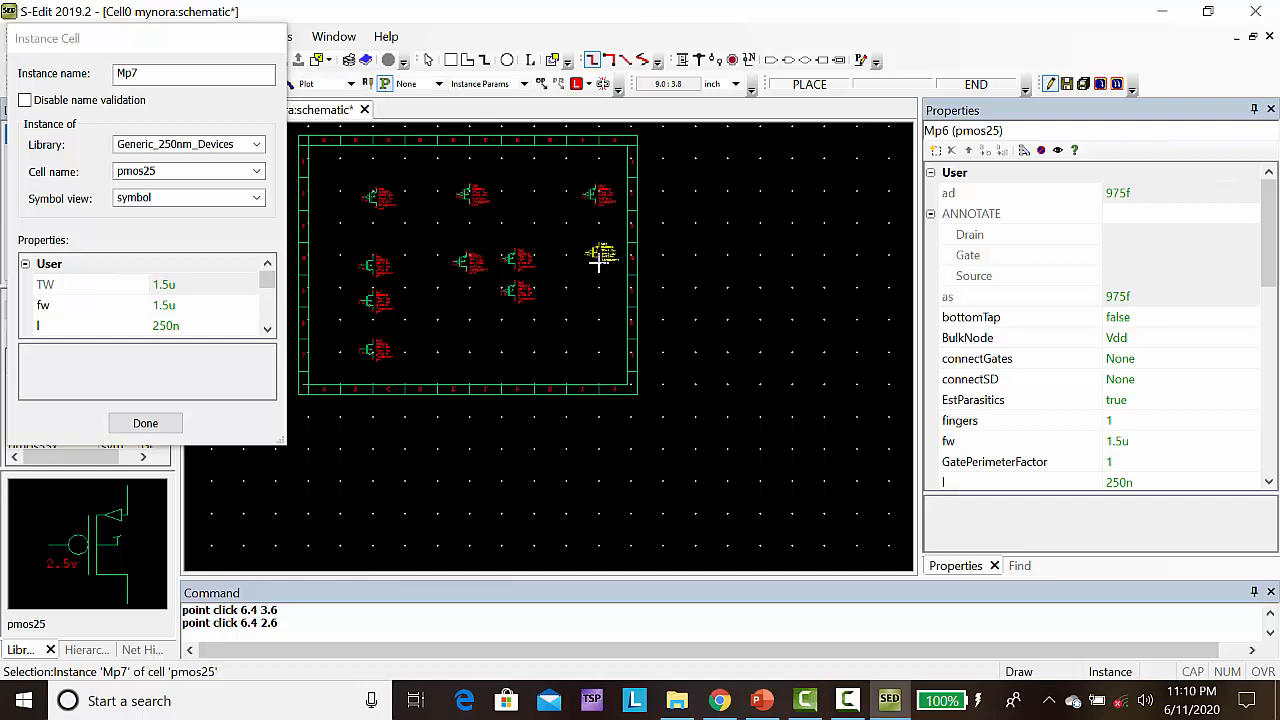
{"action": "left_click", "coordinate": [600, 260]}
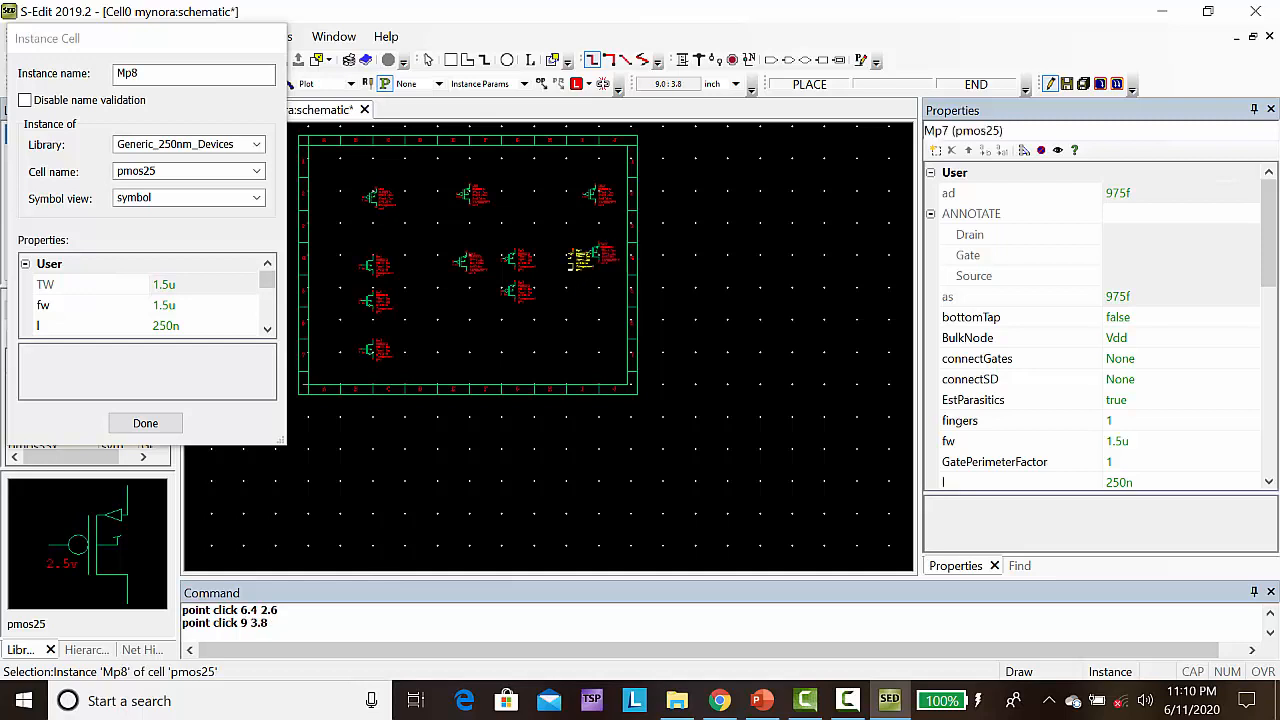
{"action": "left_click", "coordinate": [145, 424]}
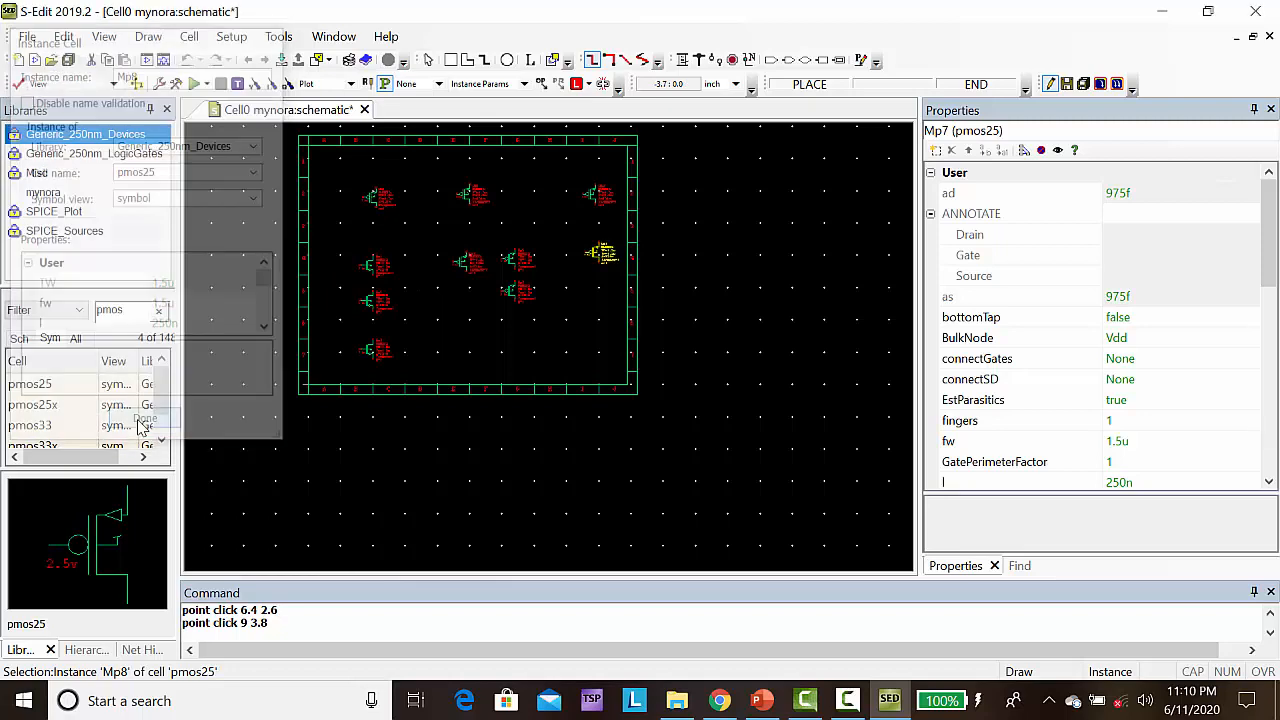
Wire the lower terminal of the first PMOS in the upper row to the top terminal of the first NMOS below it
{"action": "left_click", "coordinate": [502, 299]}
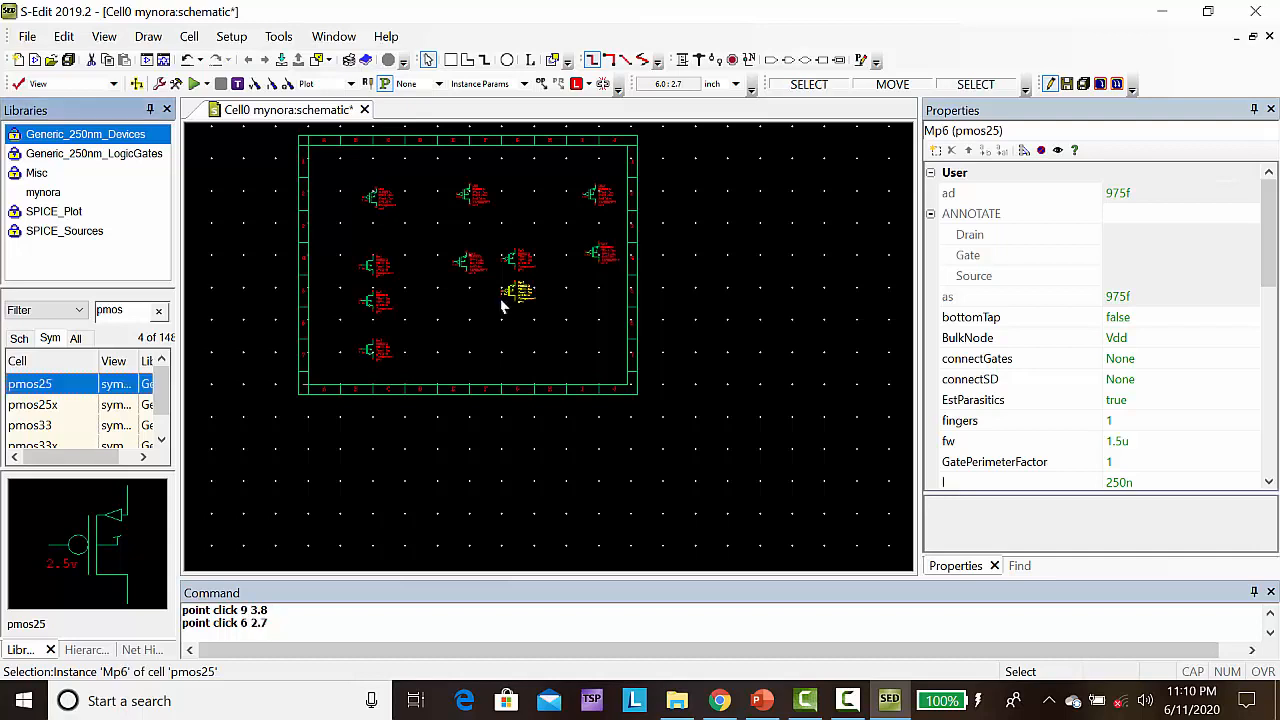
{"action": "left_click", "coordinate": [486, 307]}
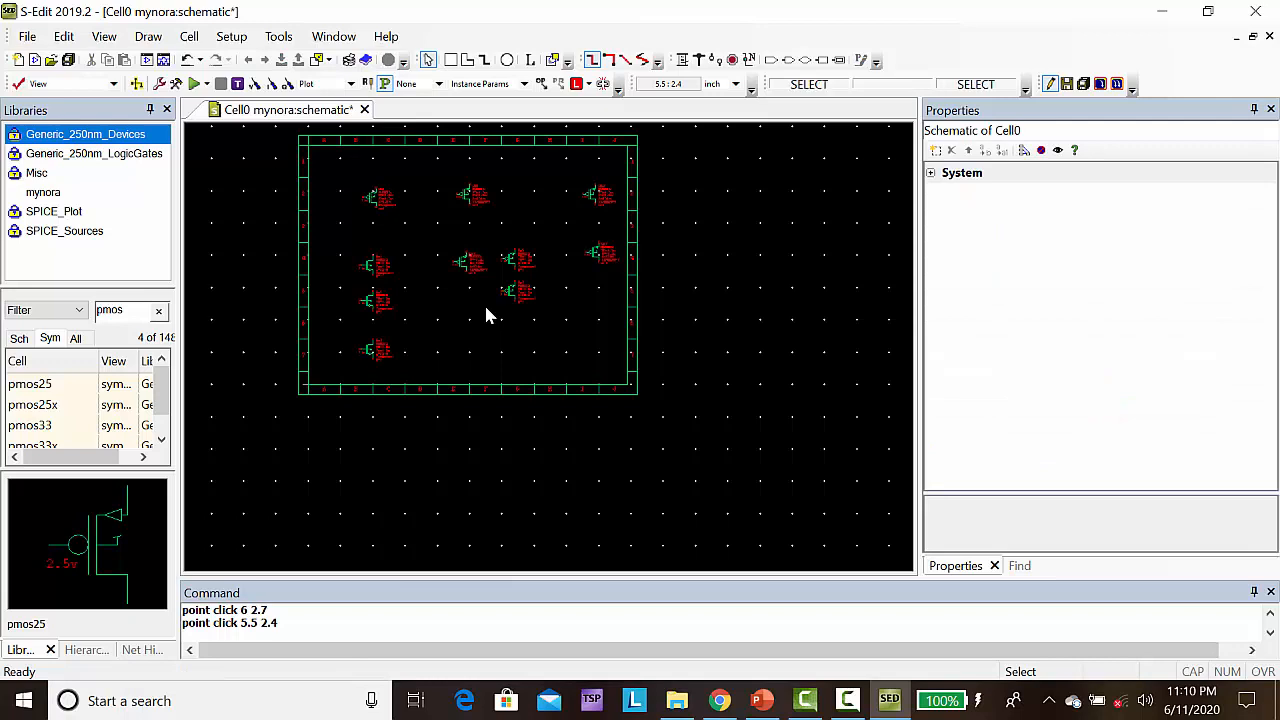
{"action": "key", "text": "Left"}
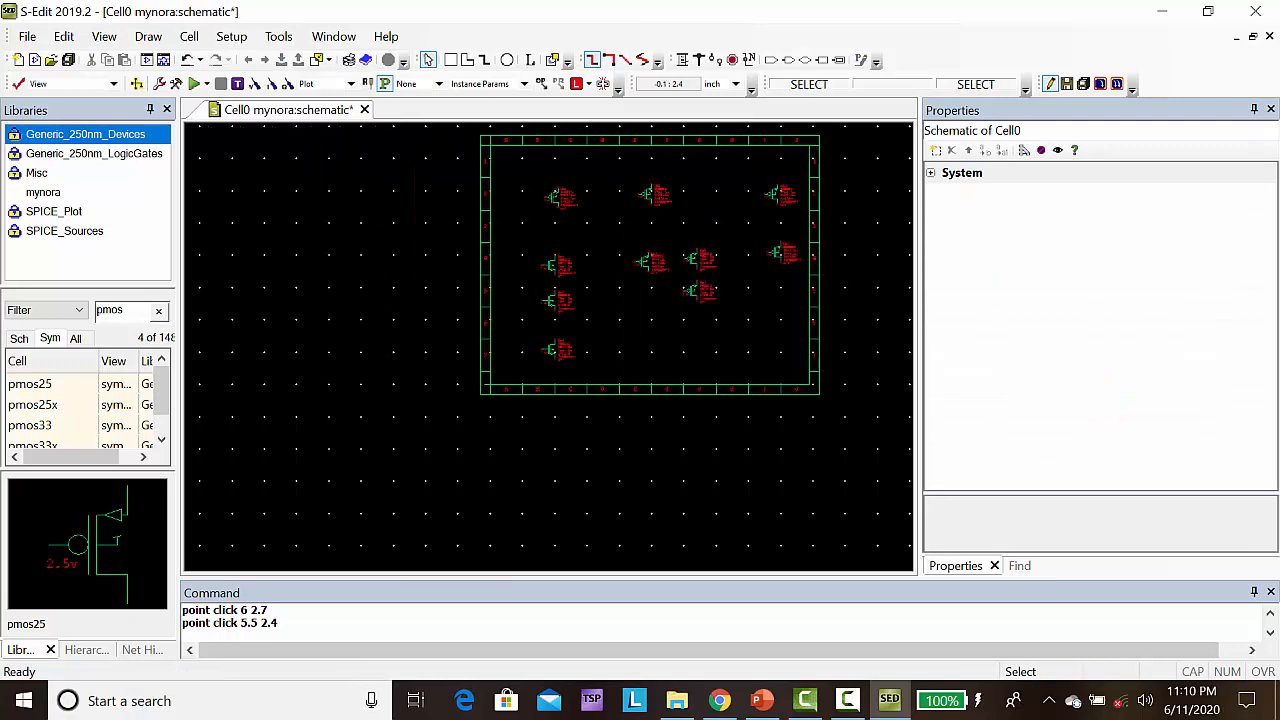
{"action": "left_click", "coordinate": [636, 312]}
{"action": "key", "text": "Home"}
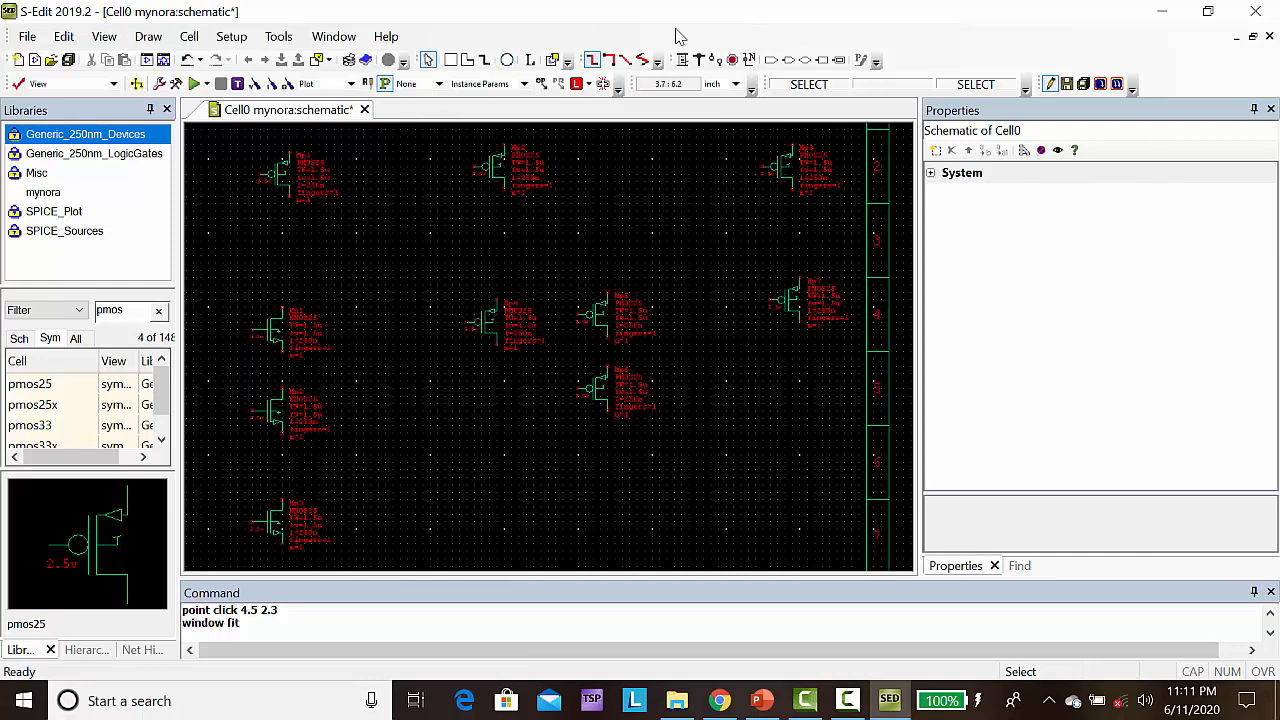
{"action": "left_click", "coordinate": [681, 60]}
{"action": "left_click", "coordinate": [682, 61]}
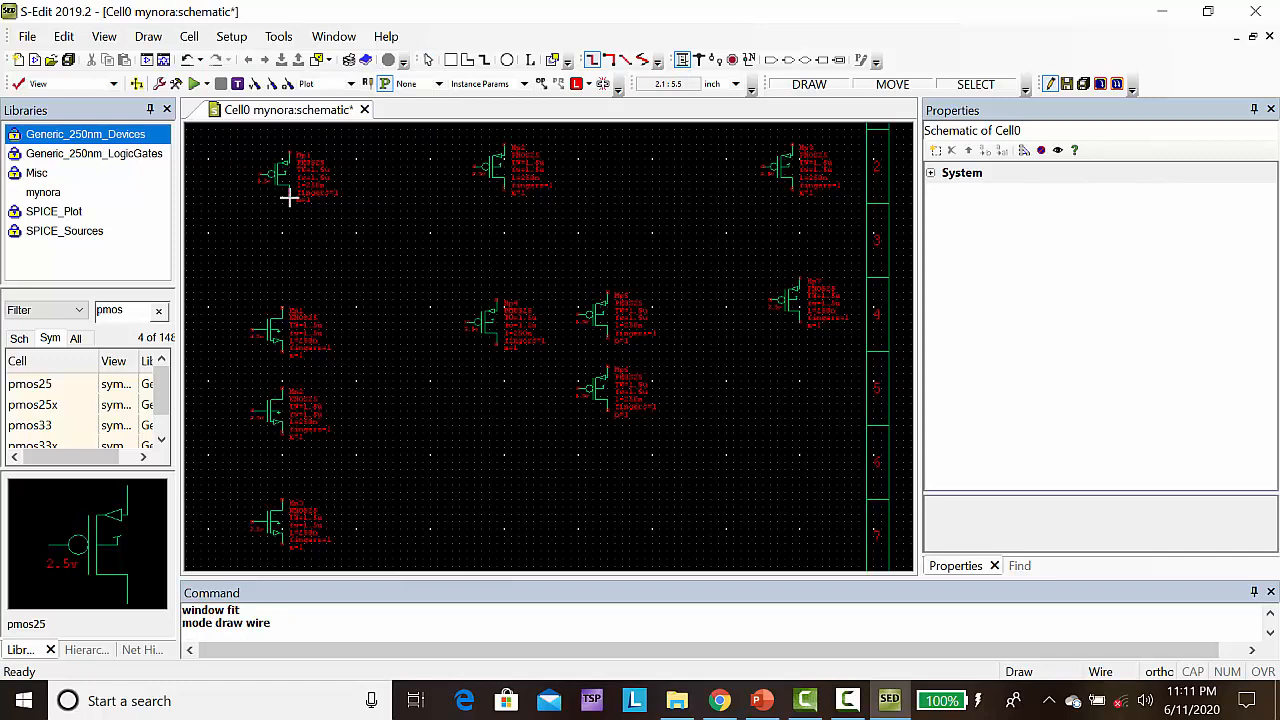
{"action": "left_click", "coordinate": [289, 198]}
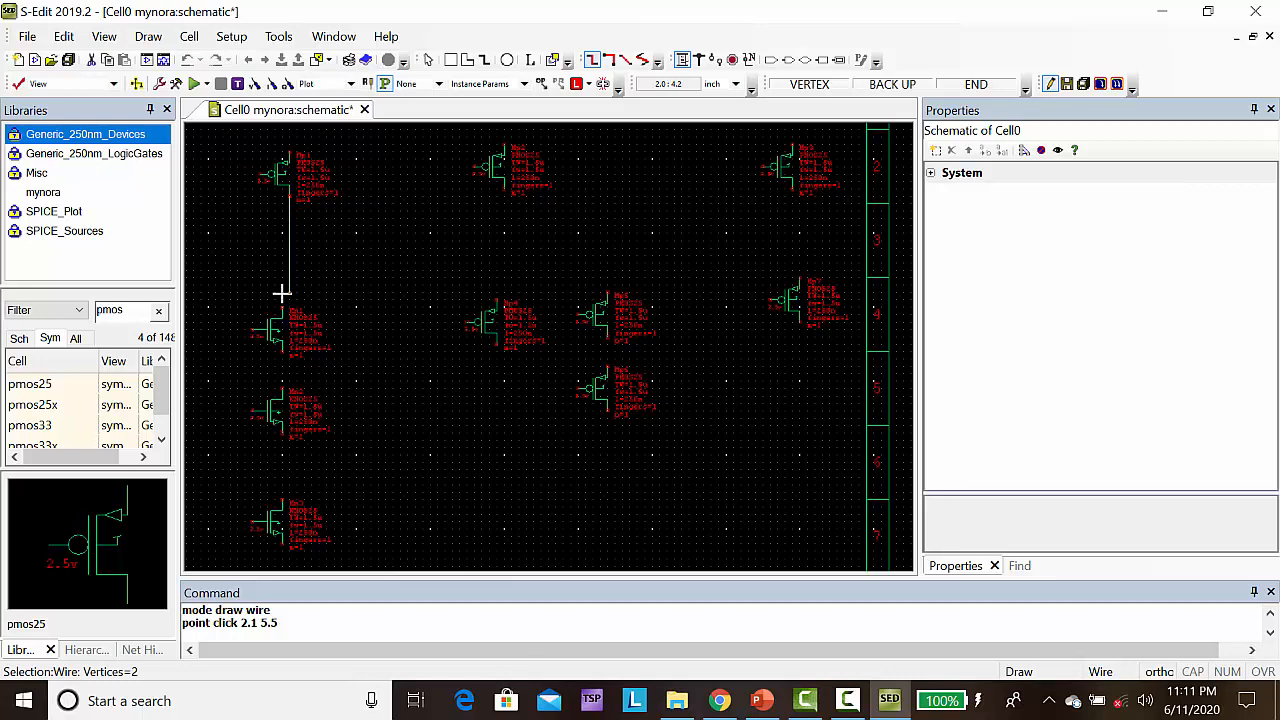
{"action": "left_click", "coordinate": [289, 266]}
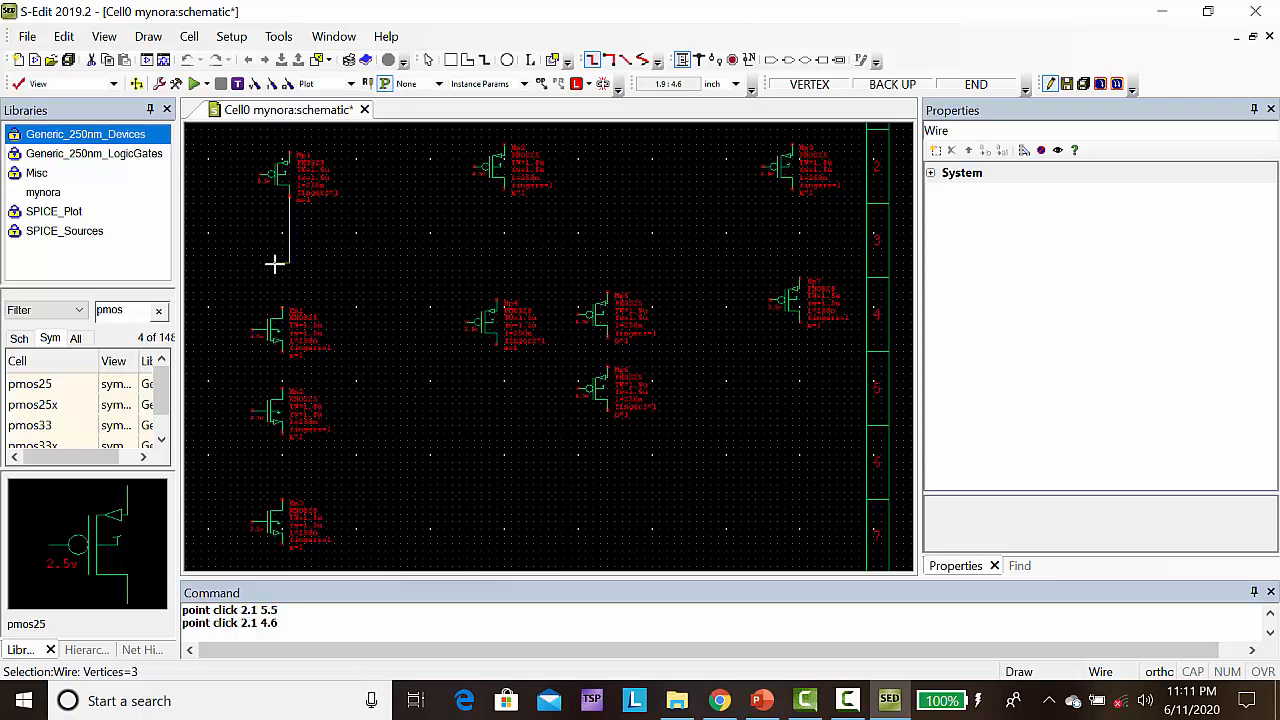
{"action": "left_click_drag", "start_coordinate": [281, 262], "coordinate": [283, 311]}
{"action": "left_click", "coordinate": [283, 311]}
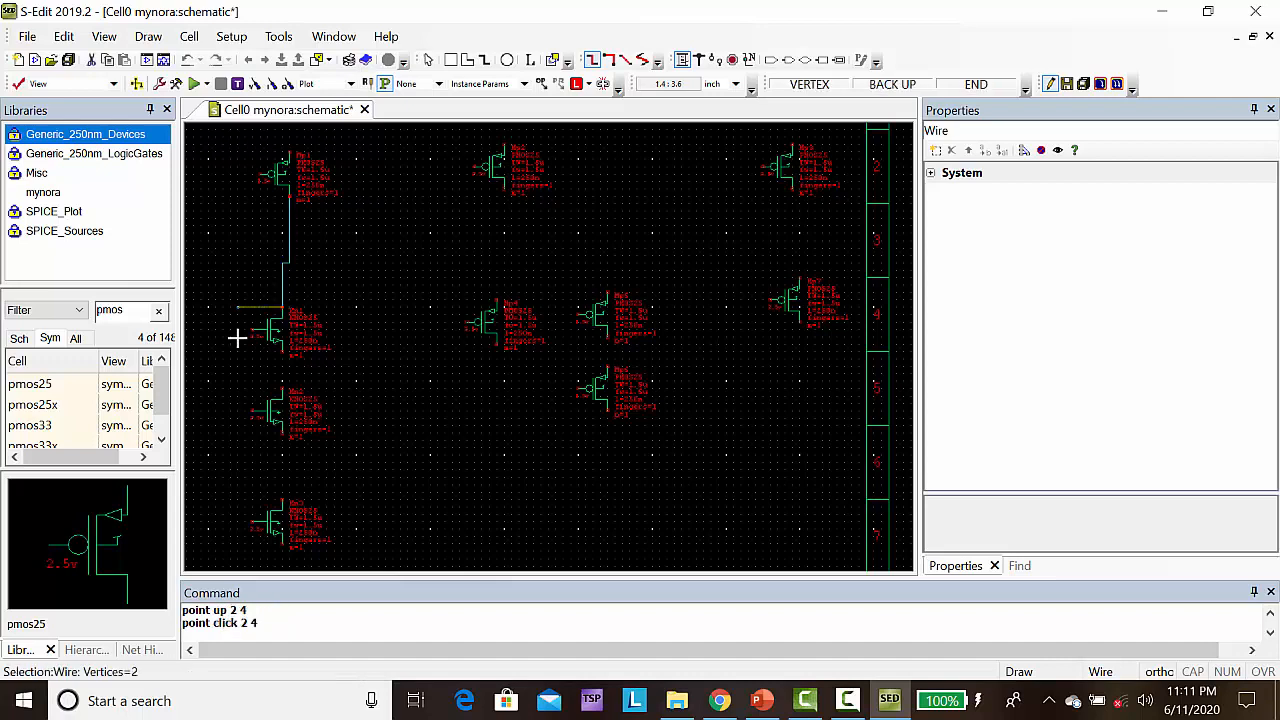
{"action": "key", "text": "Escape"}
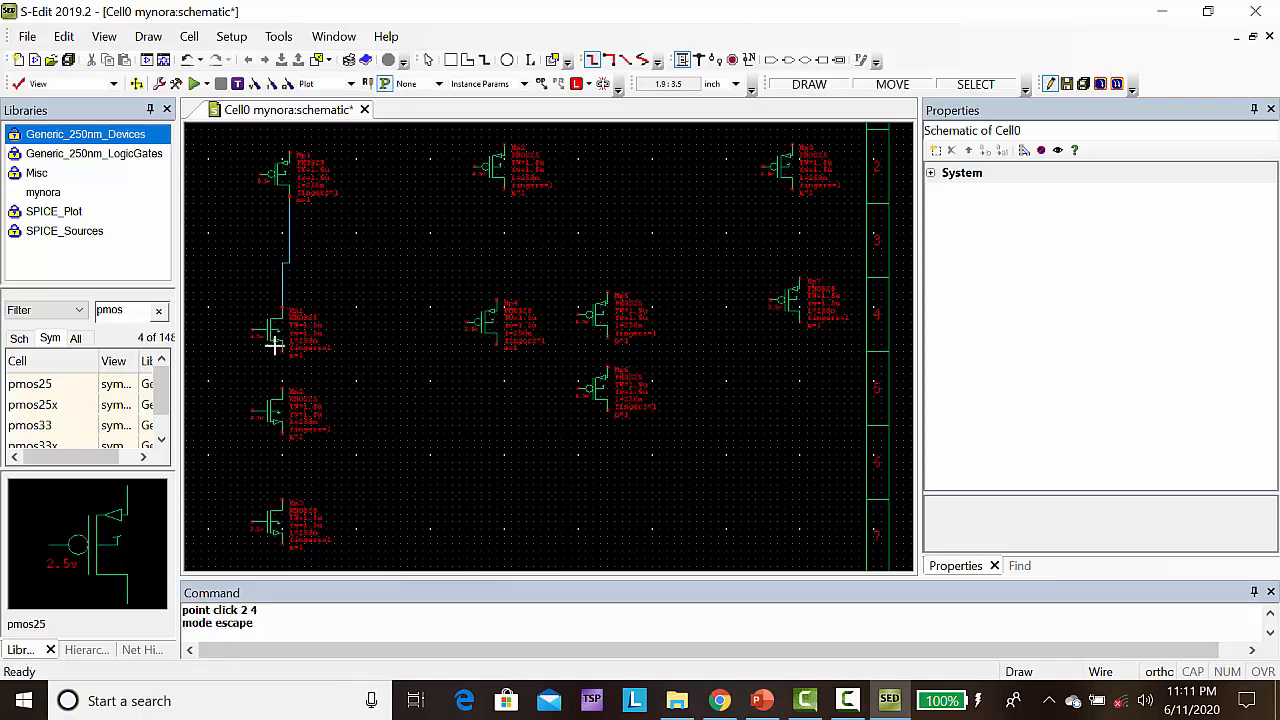
Wire the three NMOS transistors in series, connecting the first to the second and the second to the third
{"action": "left_click", "coordinate": [281, 352]}
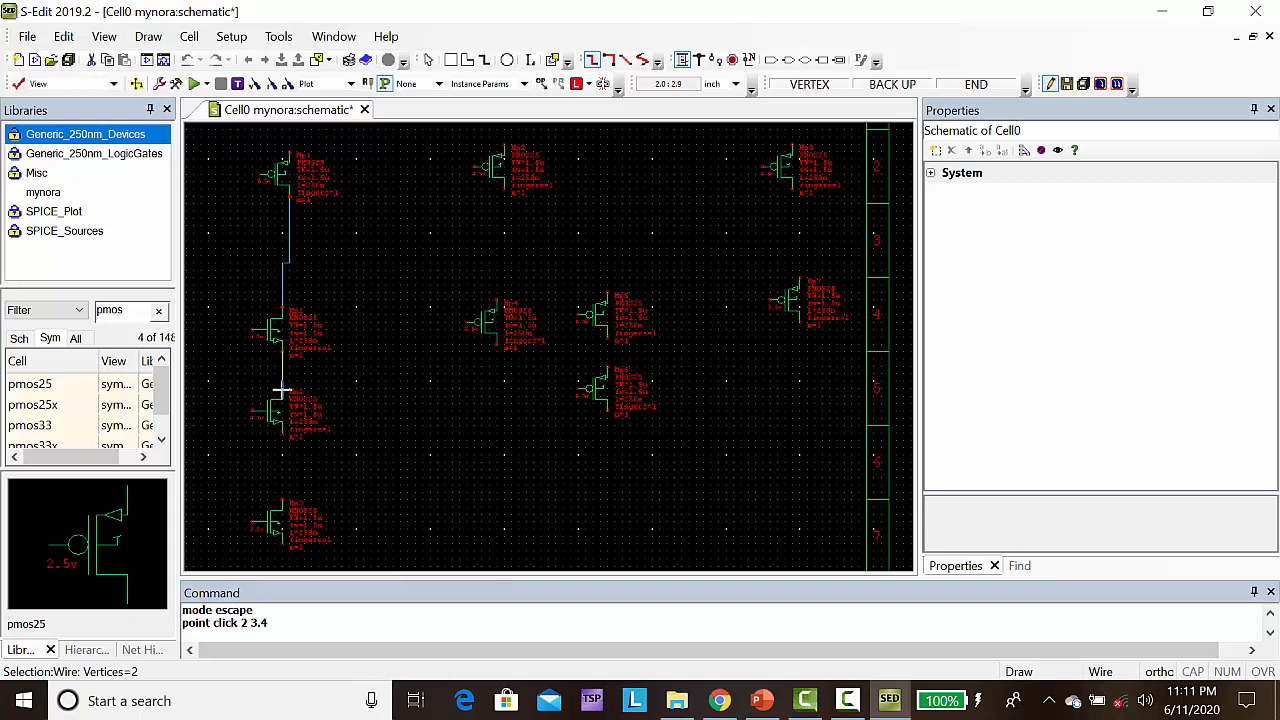
{"action": "left_click", "coordinate": [281, 397]}
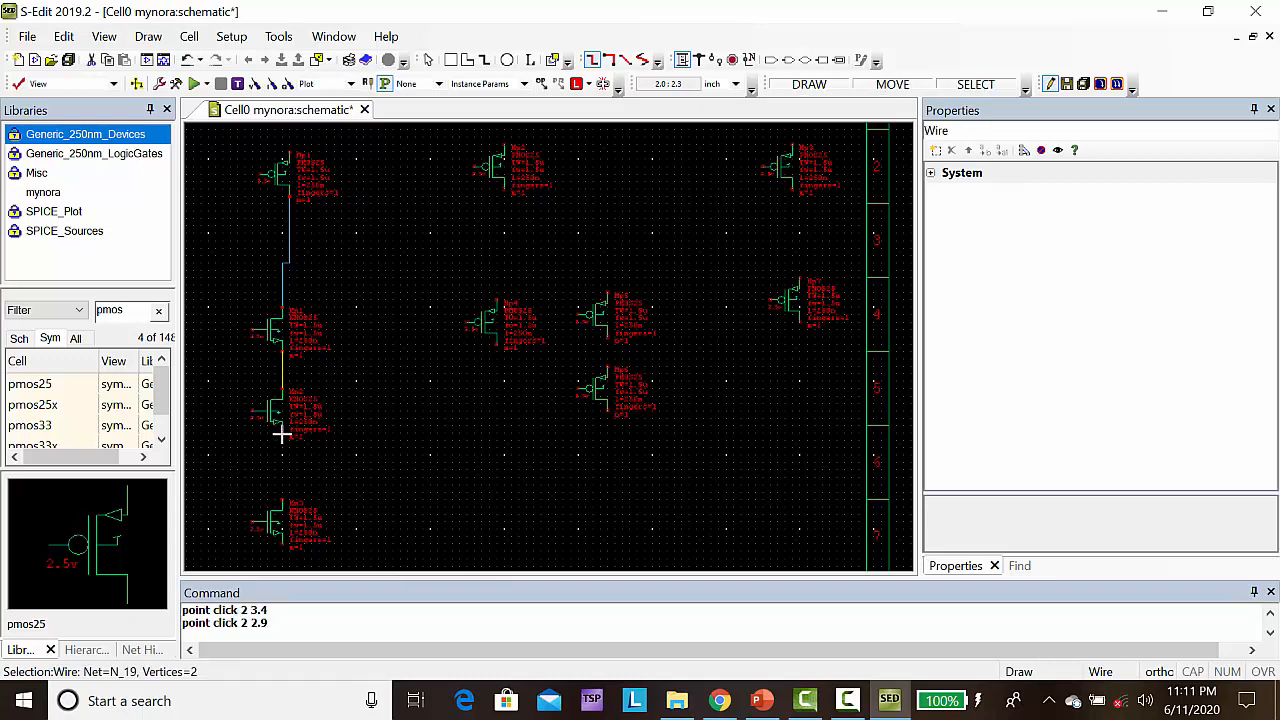
{"action": "left_click_drag", "start_coordinate": [281, 432], "coordinate": [274, 494]}
{"action": "left_click", "coordinate": [274, 492]}
{"action": "left_click", "coordinate": [283, 501]}
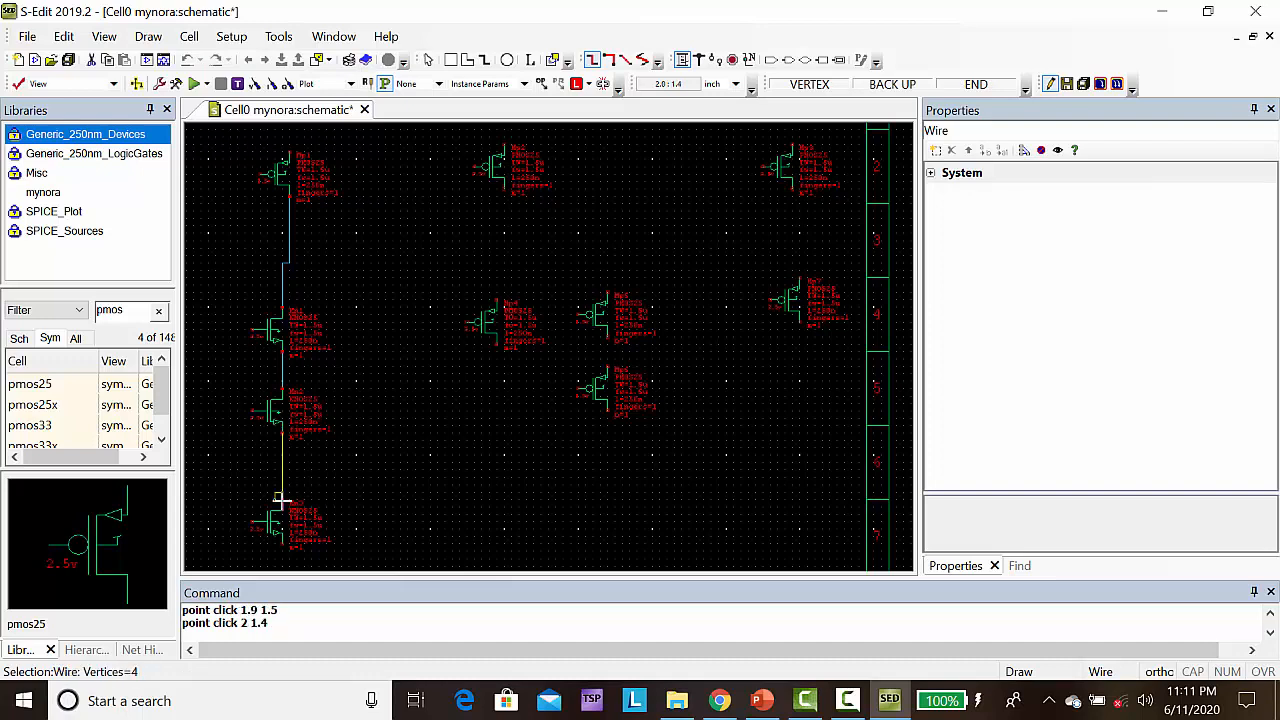
{"action": "left_click", "coordinate": [283, 501]}
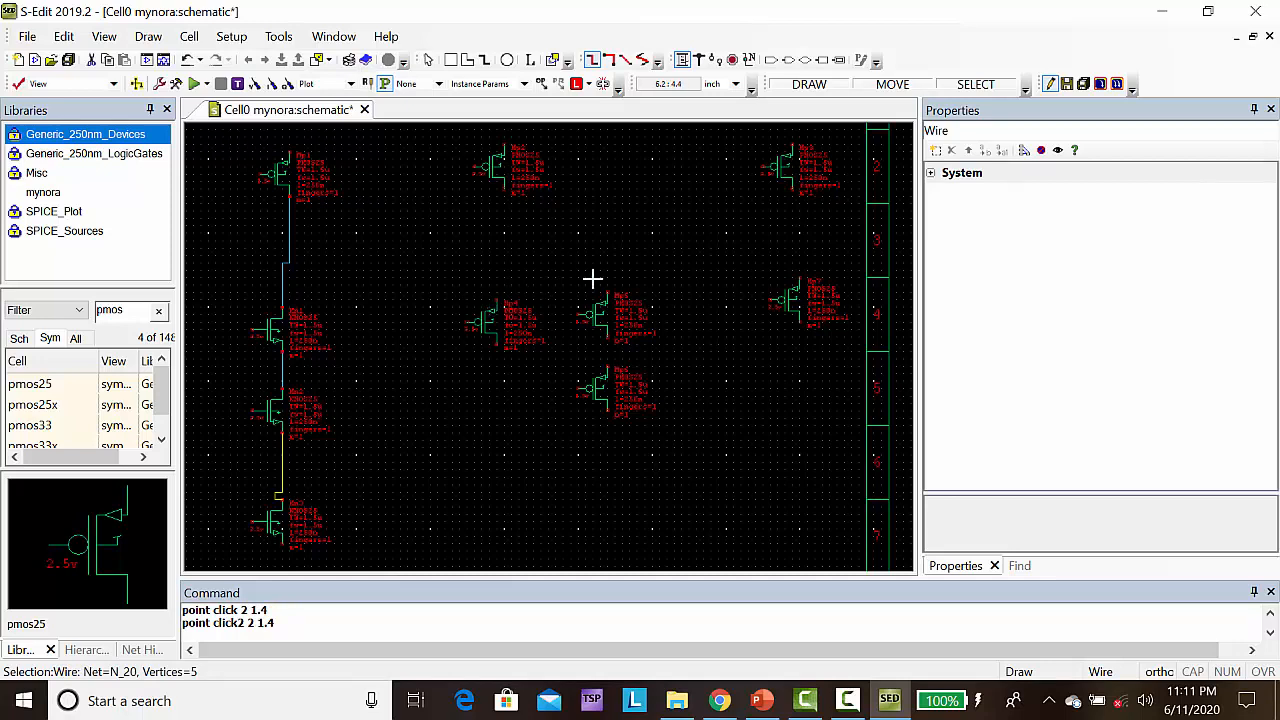
Wire the second upper PMOS's lower terminal through (5, 4.9) to the top of the upper PMOS in the stacked pair
{"action": "left_click", "coordinate": [503, 190]}
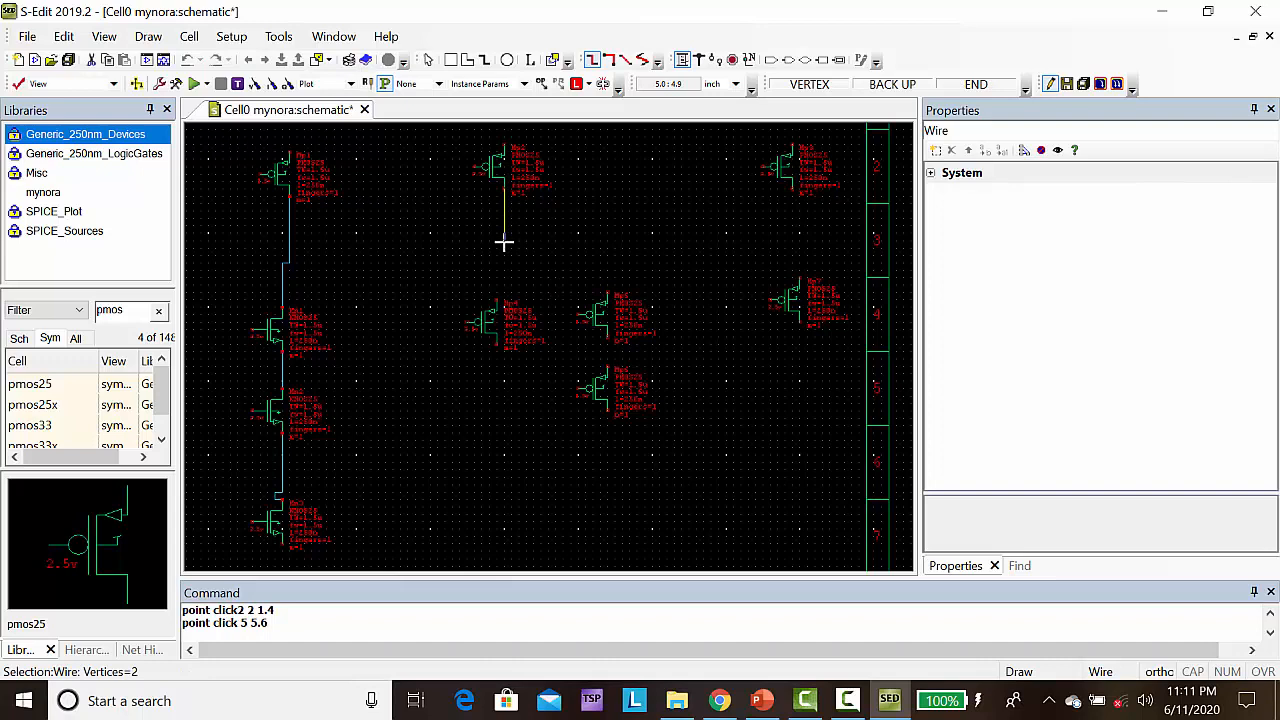
{"action": "left_click", "coordinate": [503, 242]}
{"action": "left_click_drag", "start_coordinate": [607, 241], "coordinate": [607, 294]}
{"action": "left_click", "coordinate": [607, 294]}
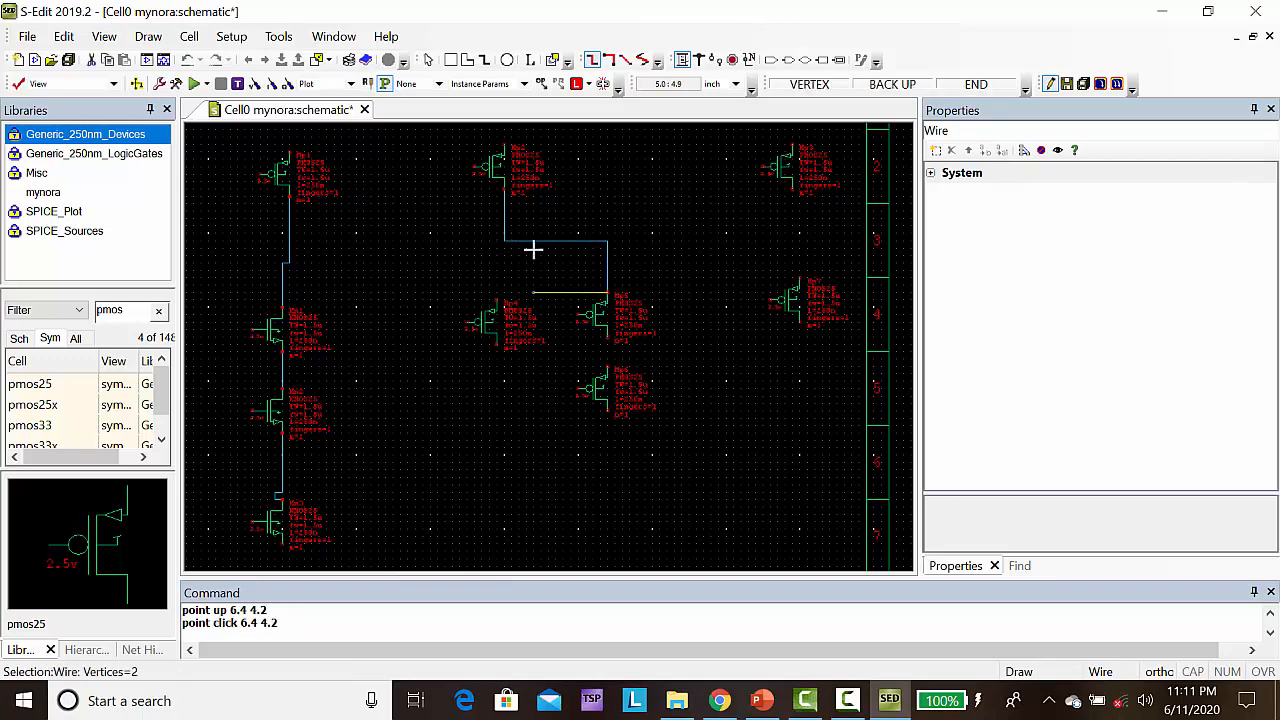
{"action": "left_click", "coordinate": [607, 294]}
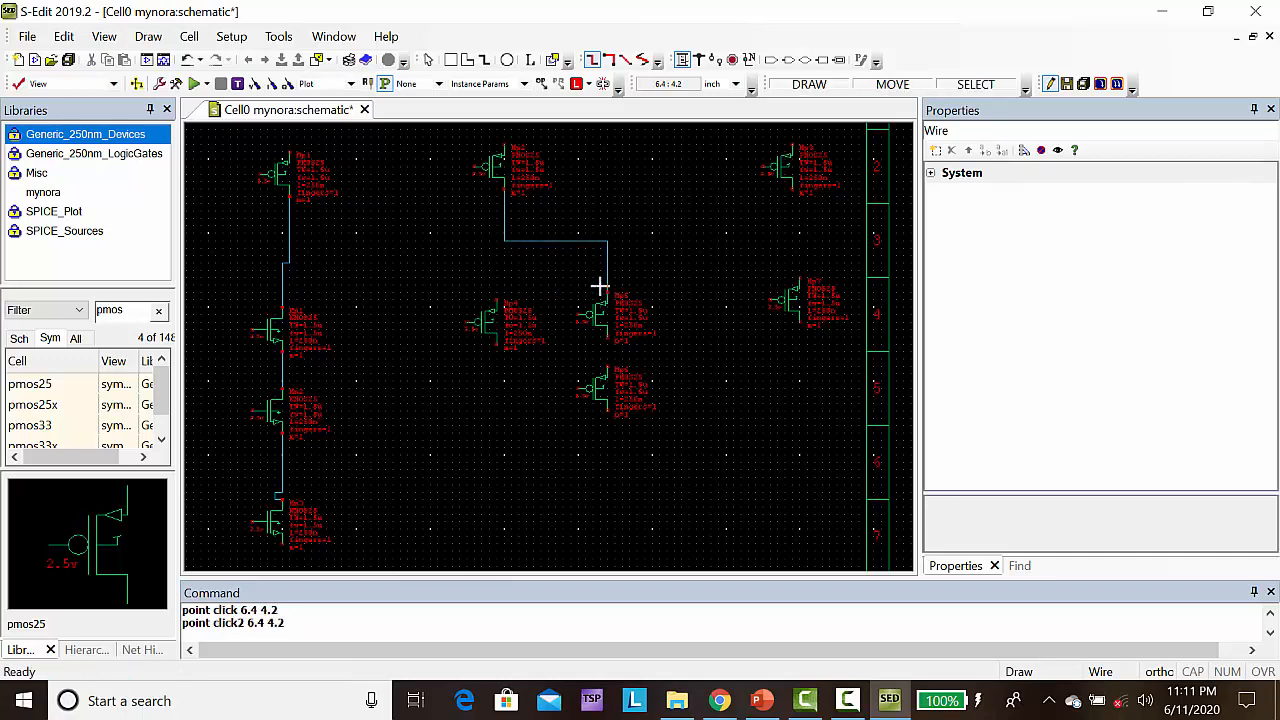
Branch a wire from the corner at (5, 4.9) to the top terminal of the PMOS beside the stacked pair
{"action": "left_click", "coordinate": [503, 242]}
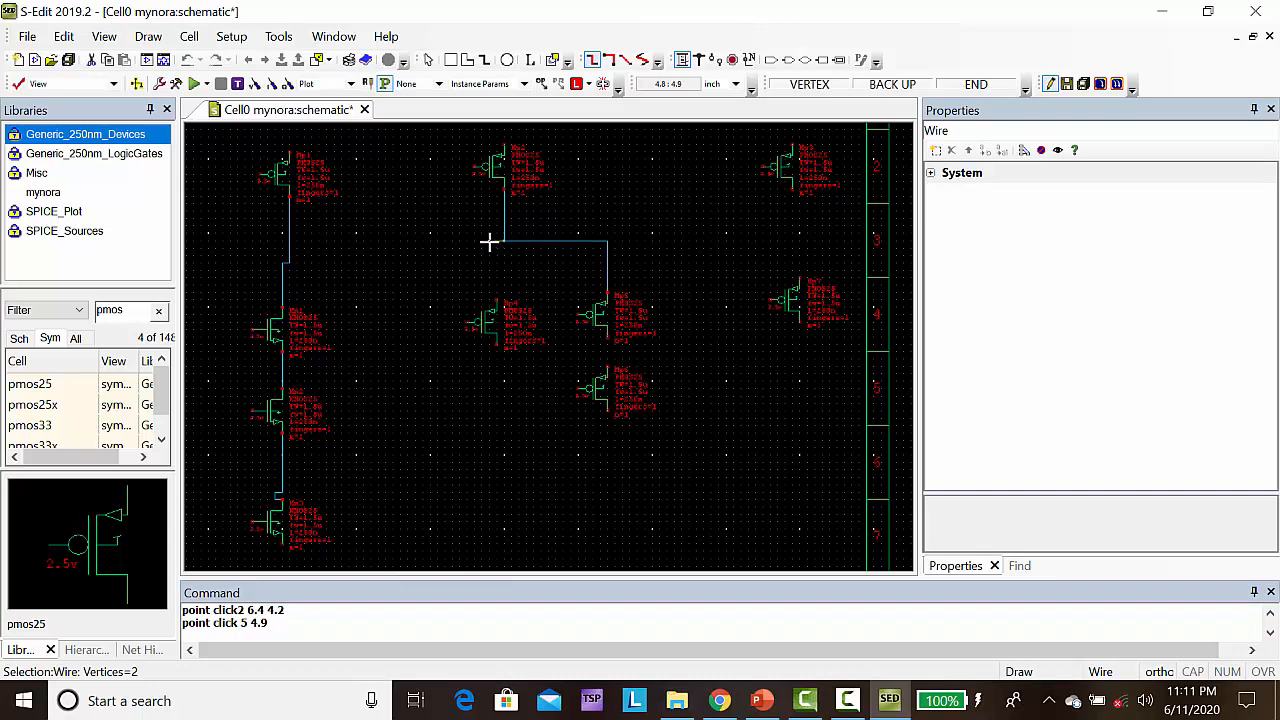
{"action": "left_click", "coordinate": [489, 242]}
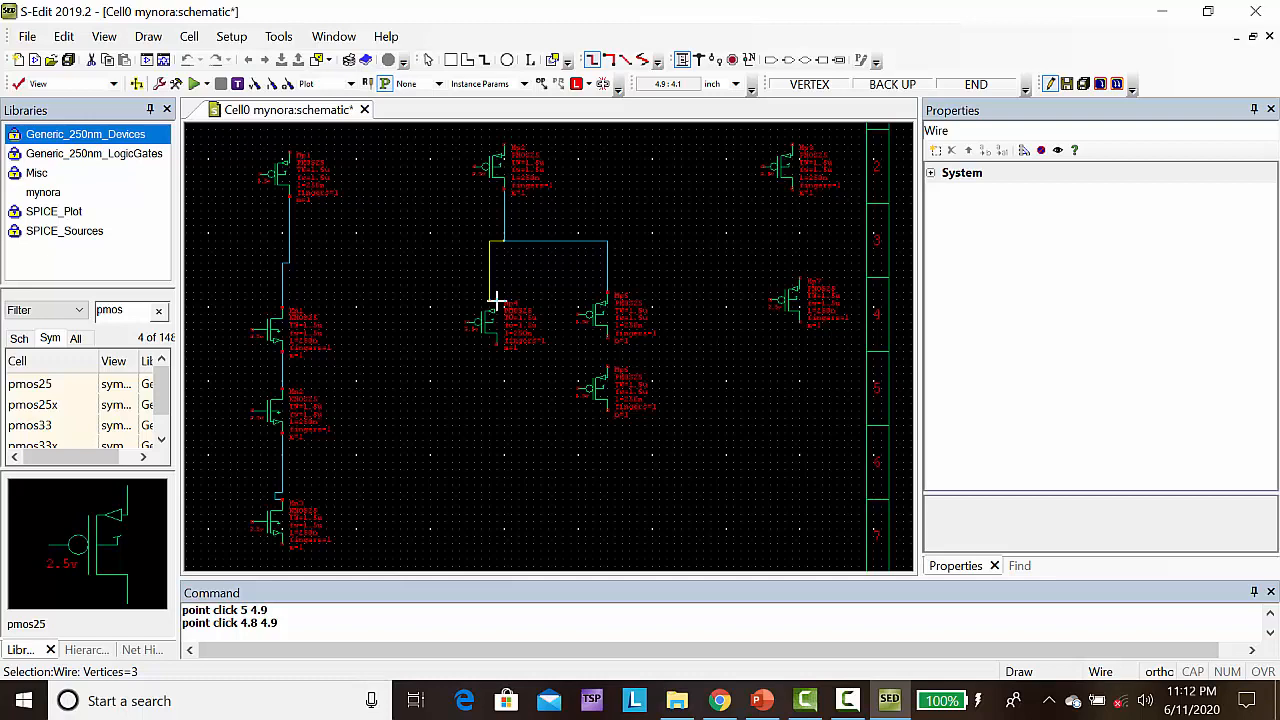
{"action": "left_click", "coordinate": [495, 300]}
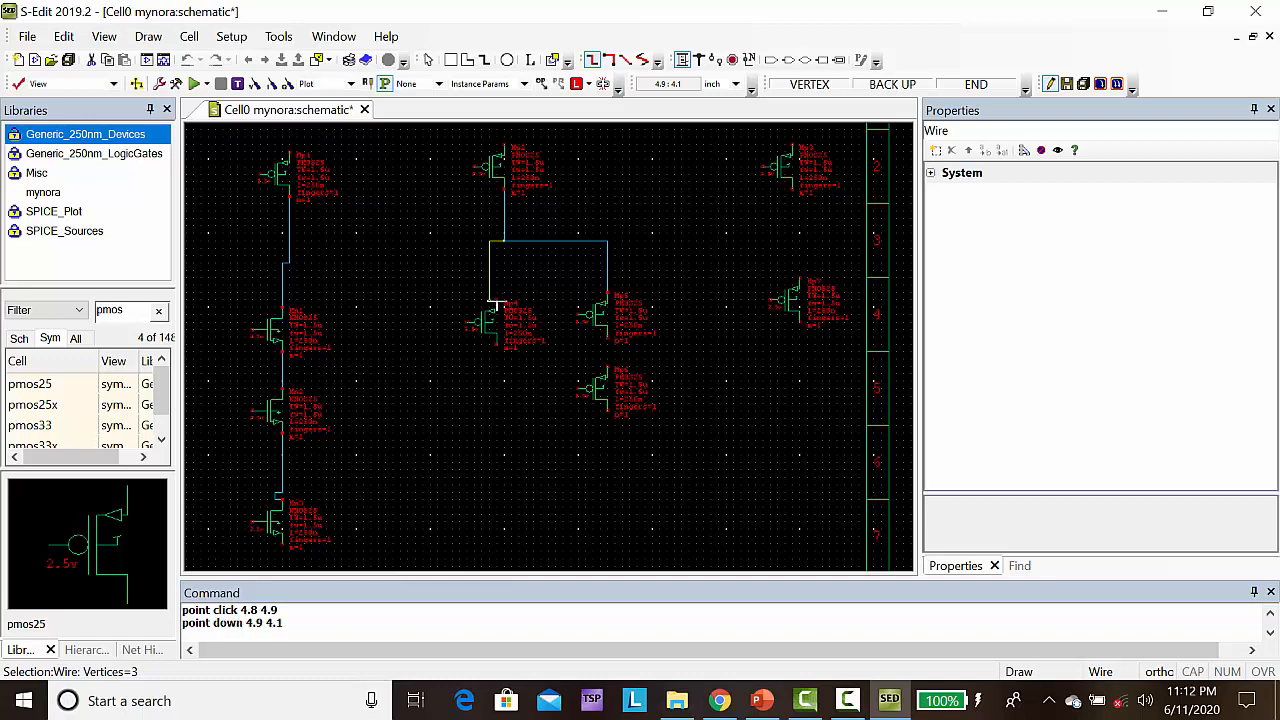
{"action": "left_click", "coordinate": [496, 300]}
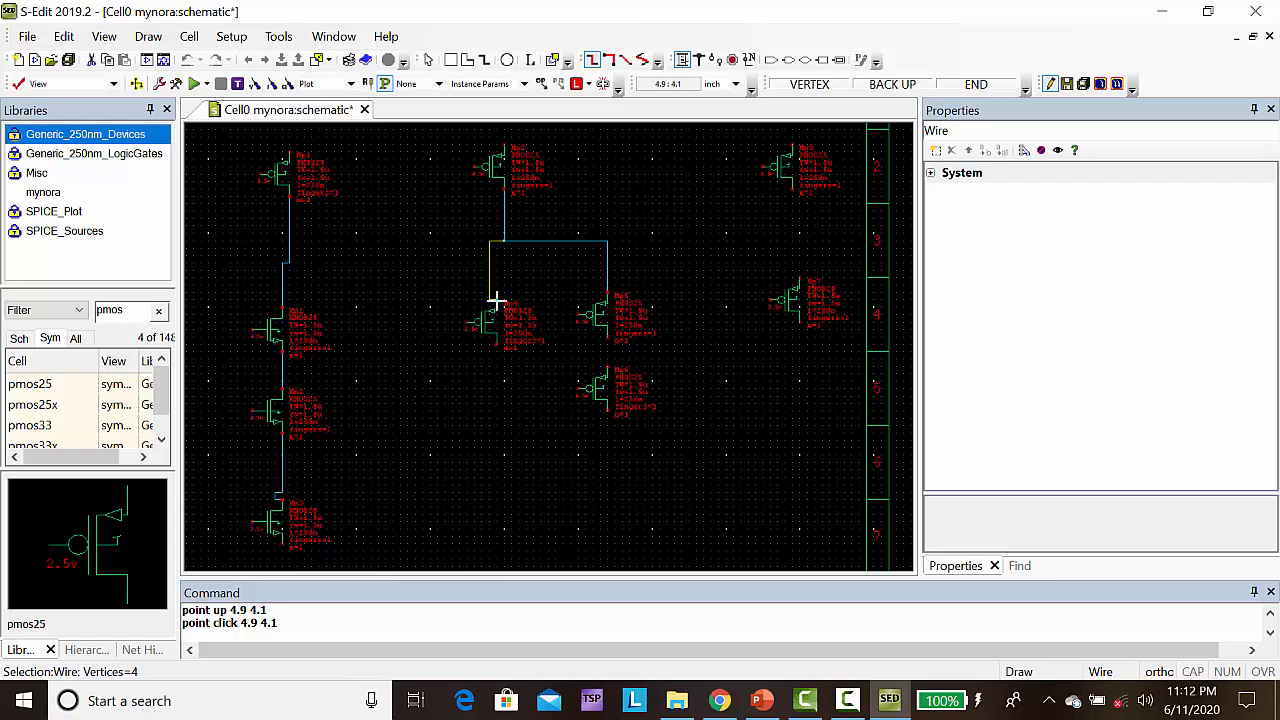
{"action": "double_click", "coordinate": [495, 300]}
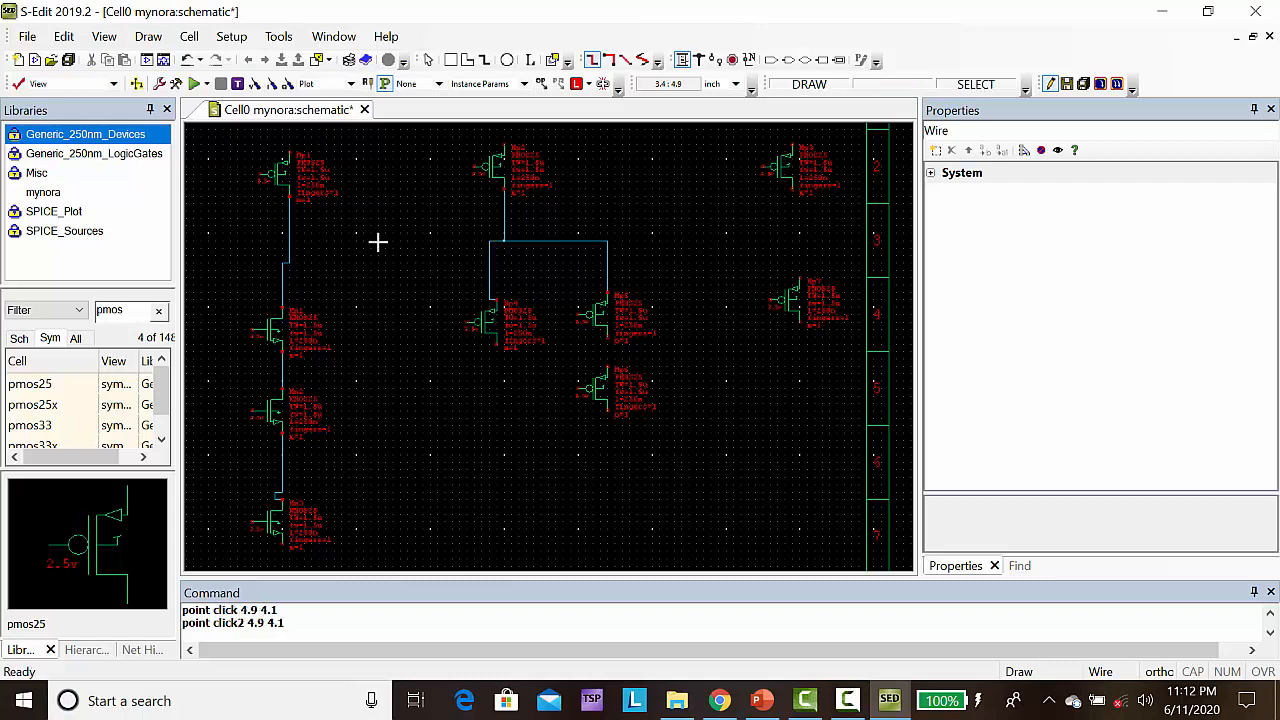
Wire the first stage's output at (2.1, 5) through (4, 5) and (4, 3.8) to the second stage's lone PMOS gate
{"action": "left_click", "coordinate": [289, 234]}
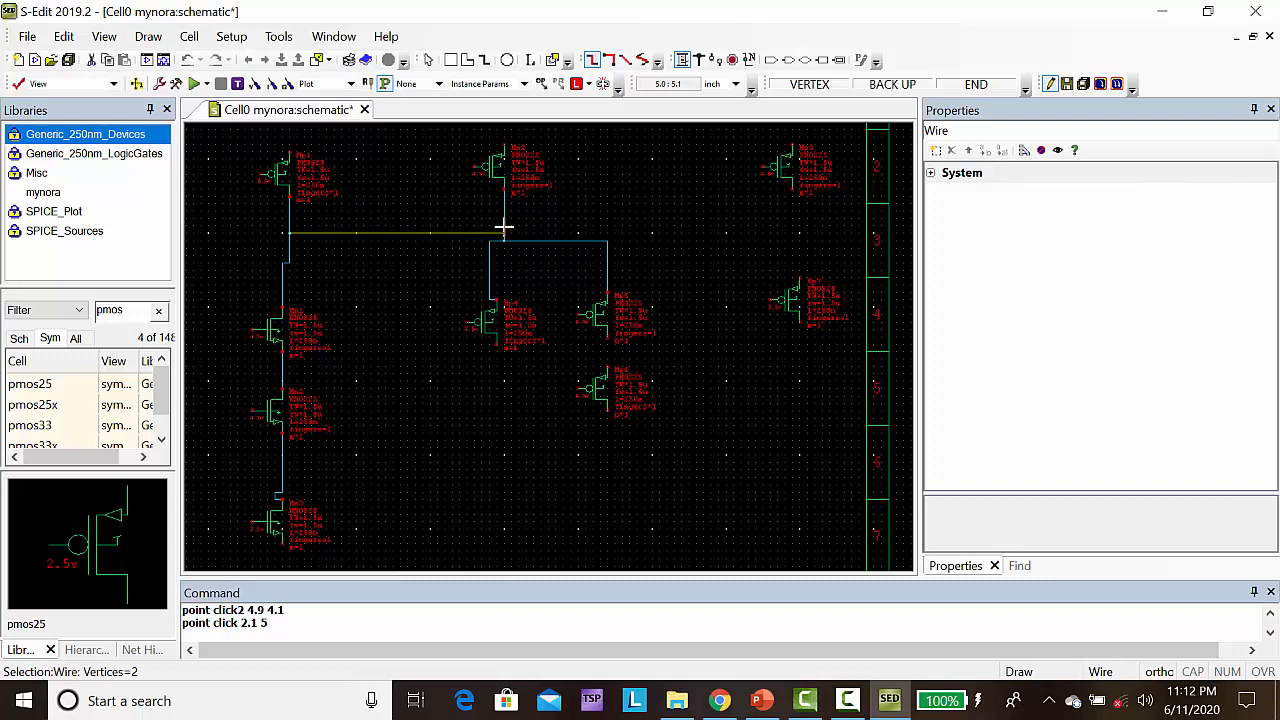
{"action": "left_click", "coordinate": [430, 234]}
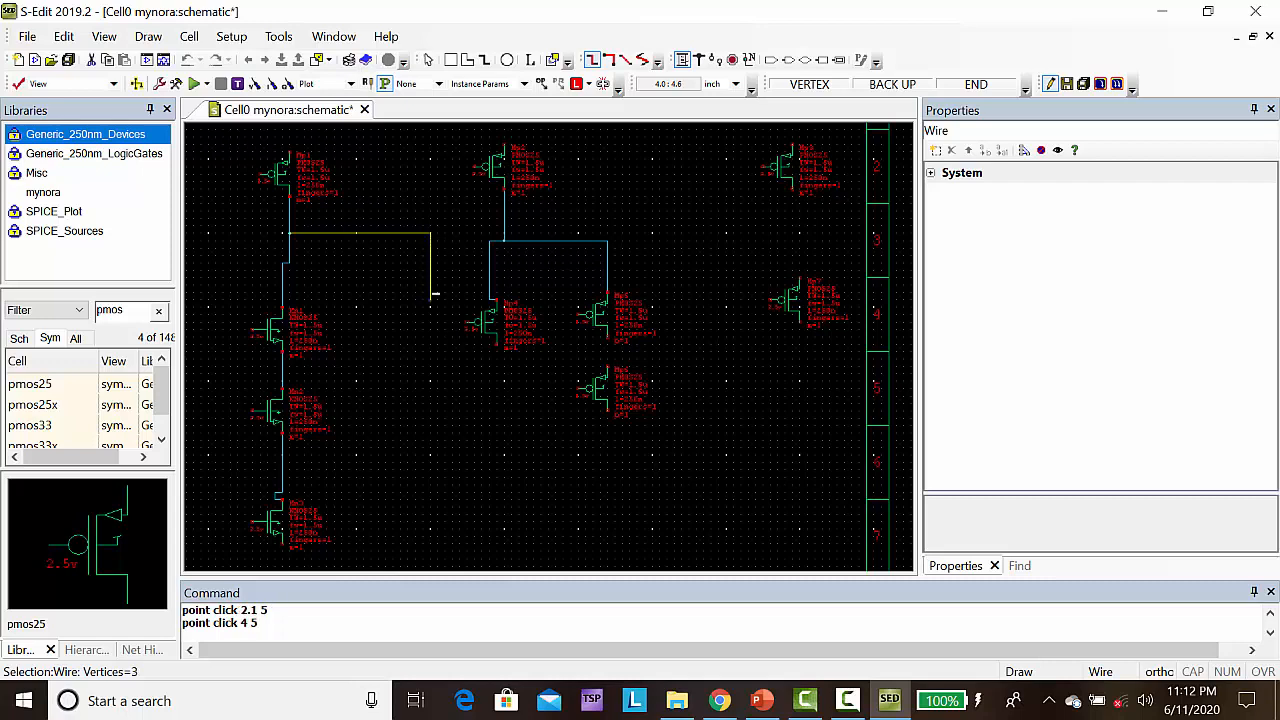
{"action": "left_click", "coordinate": [430, 323]}
{"action": "left_click", "coordinate": [466, 322]}
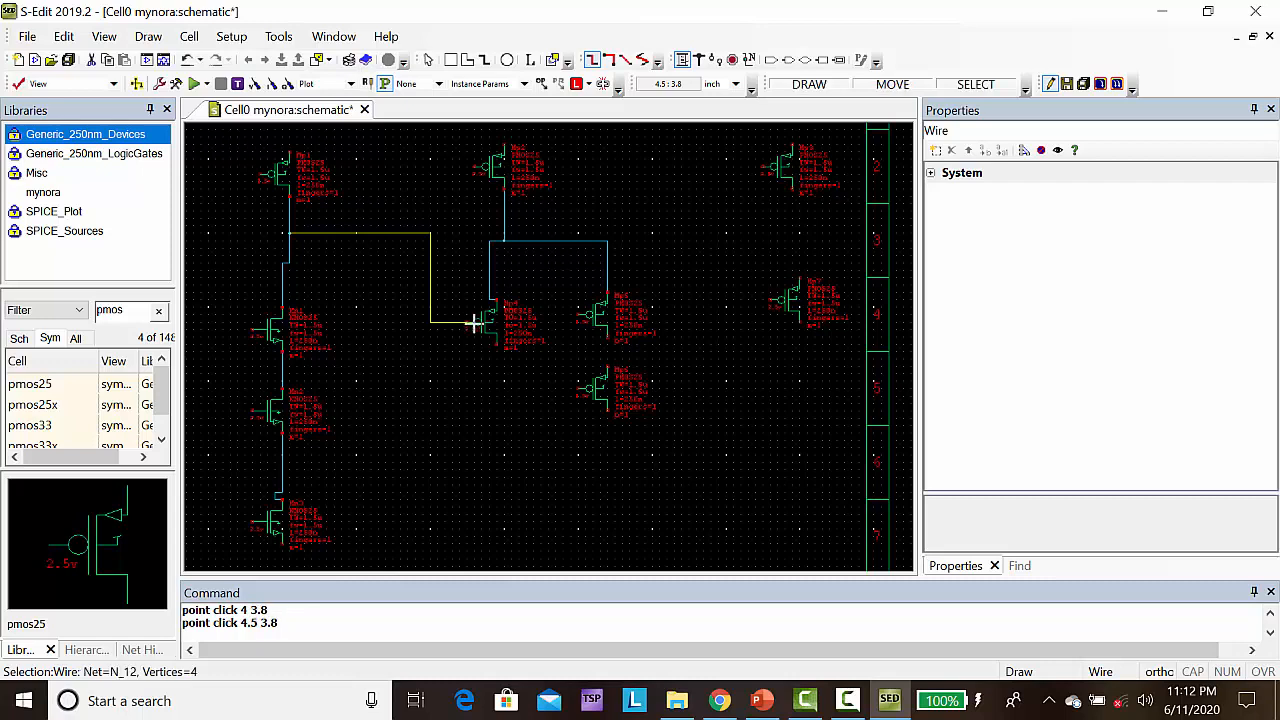
Connect the two stacked PMOS transistors in series with a vertical wire
{"action": "left_click", "coordinate": [607, 338]}
{"action": "left_click", "coordinate": [607, 338]}
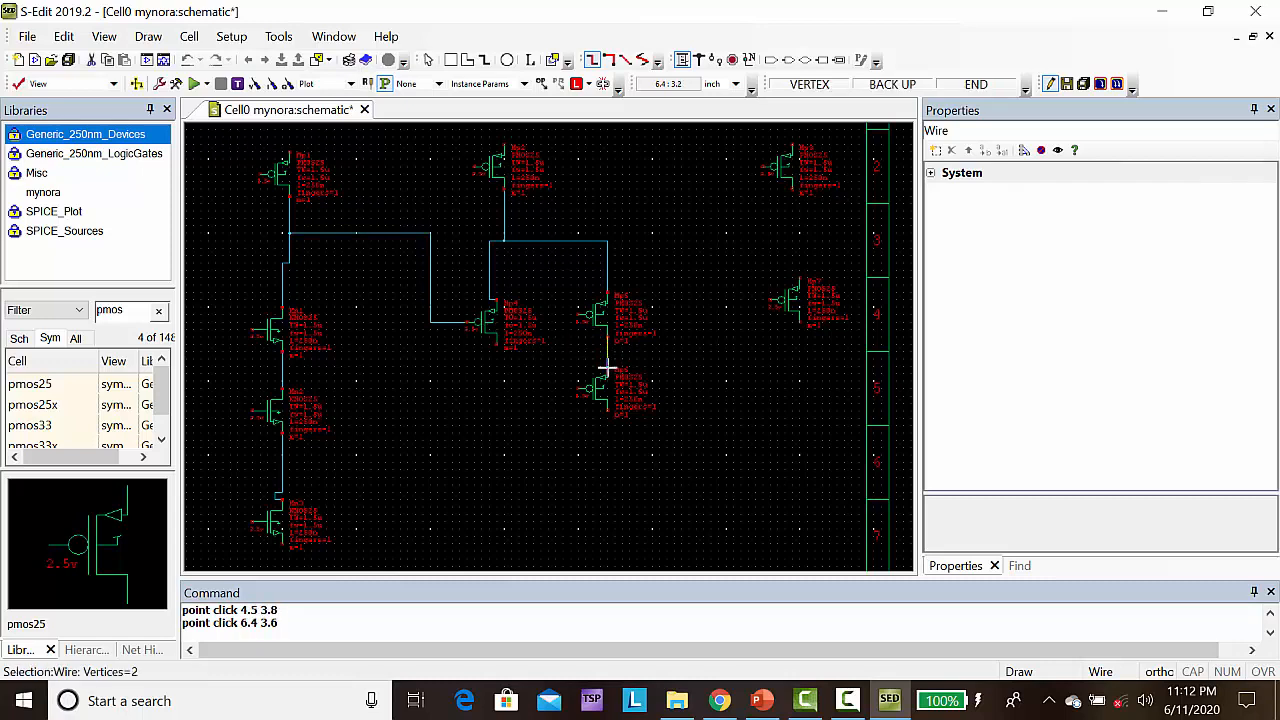
{"action": "left_click", "coordinate": [606, 378]}
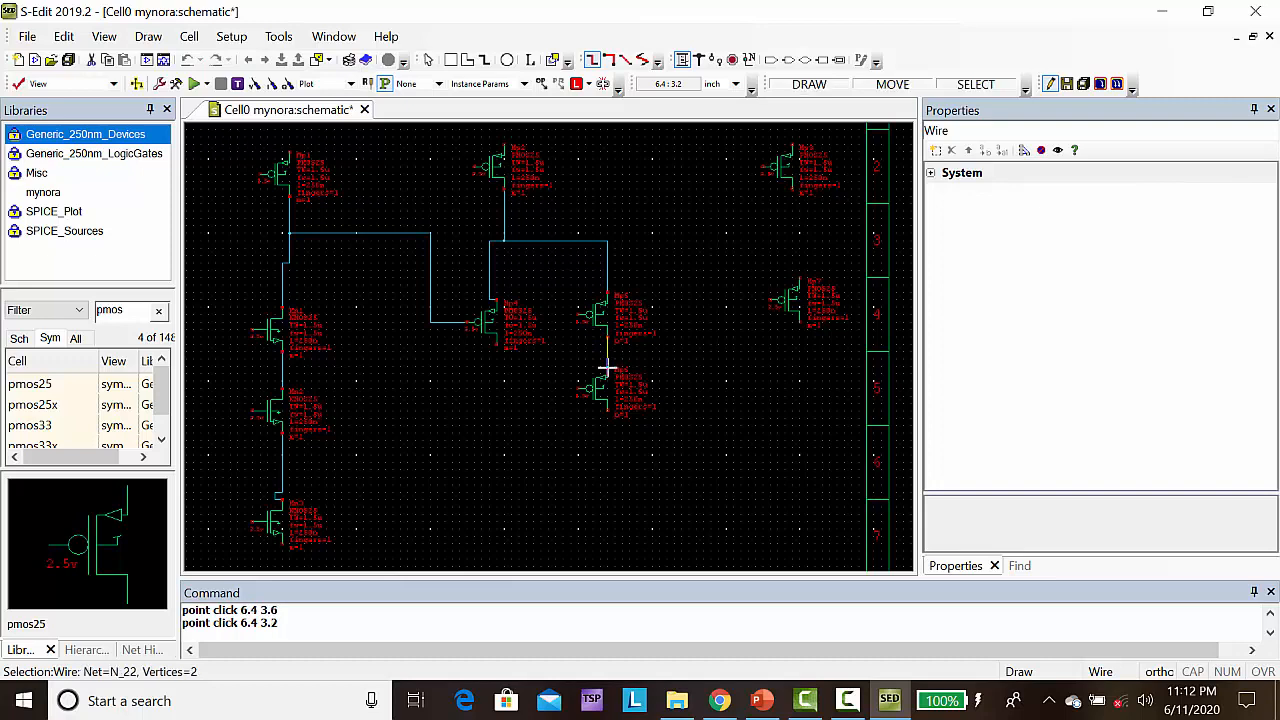
Wire the lower stacked PMOS's bottom terminal around to the bottom terminal of the PMOS beside the stack
{"action": "left_click", "coordinate": [607, 421]}
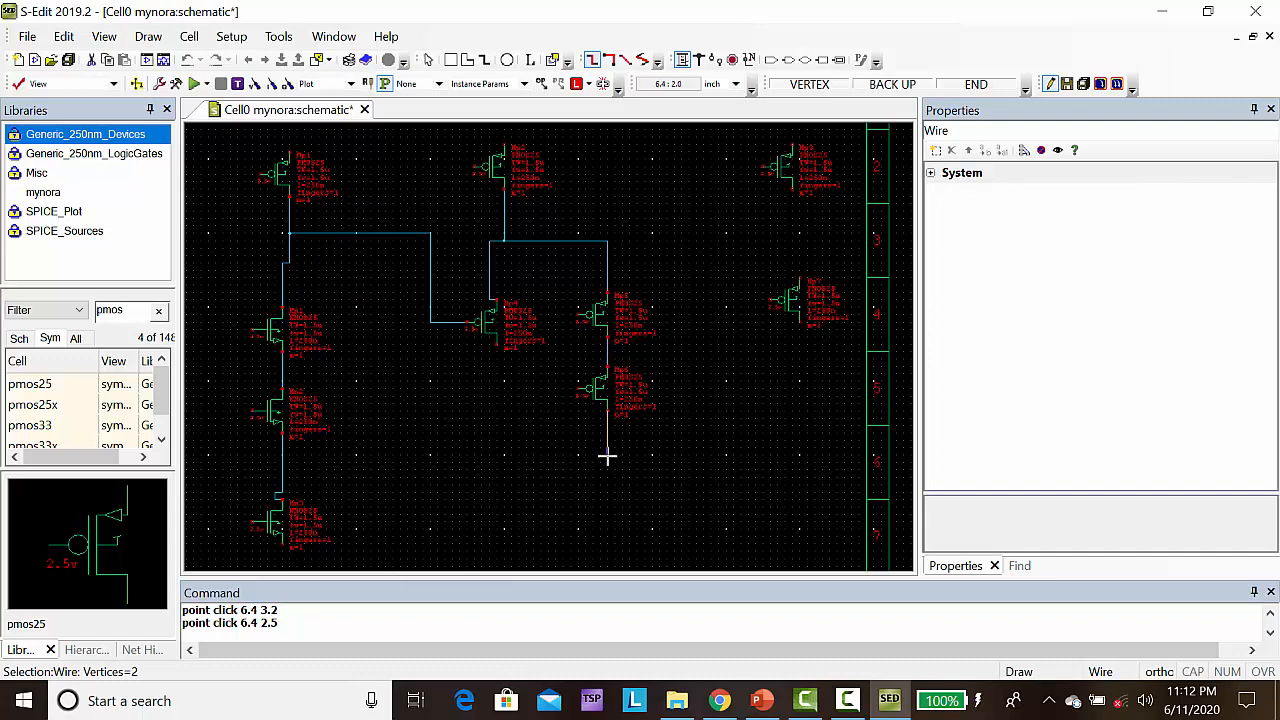
{"action": "left_click", "coordinate": [607, 455]}
{"action": "left_click", "coordinate": [504, 450]}
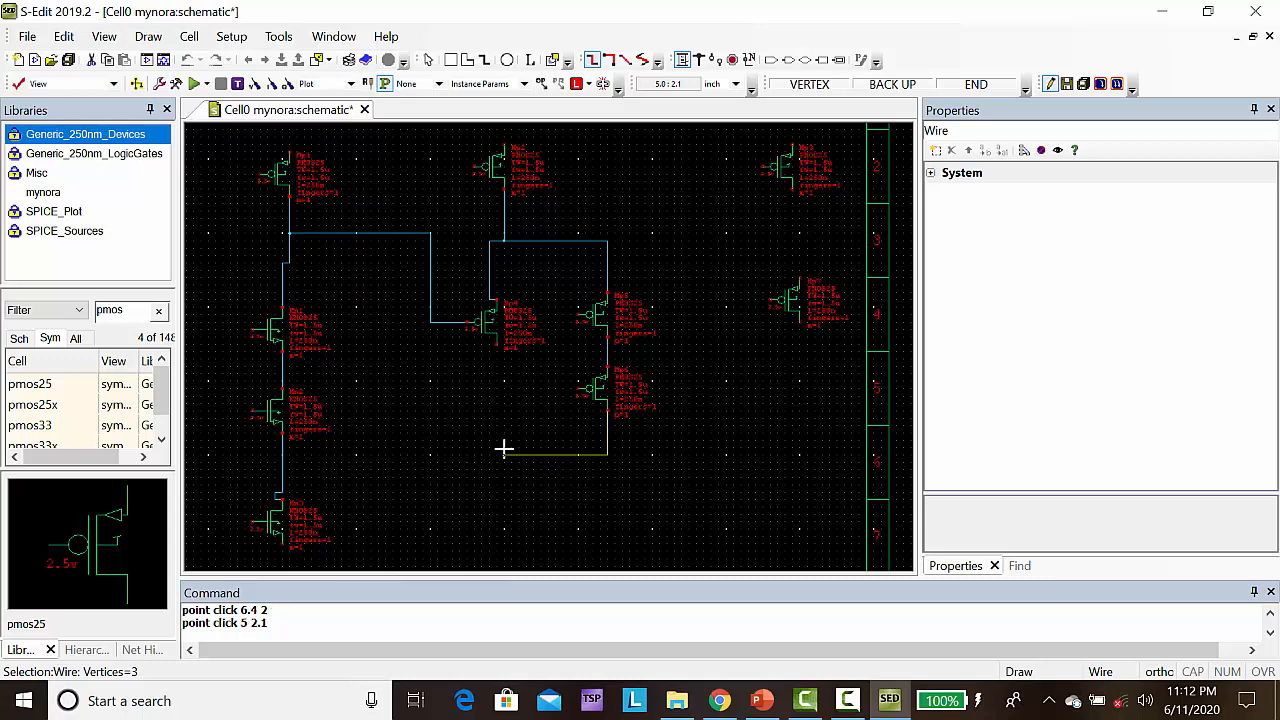
{"action": "left_click", "coordinate": [505, 344]}
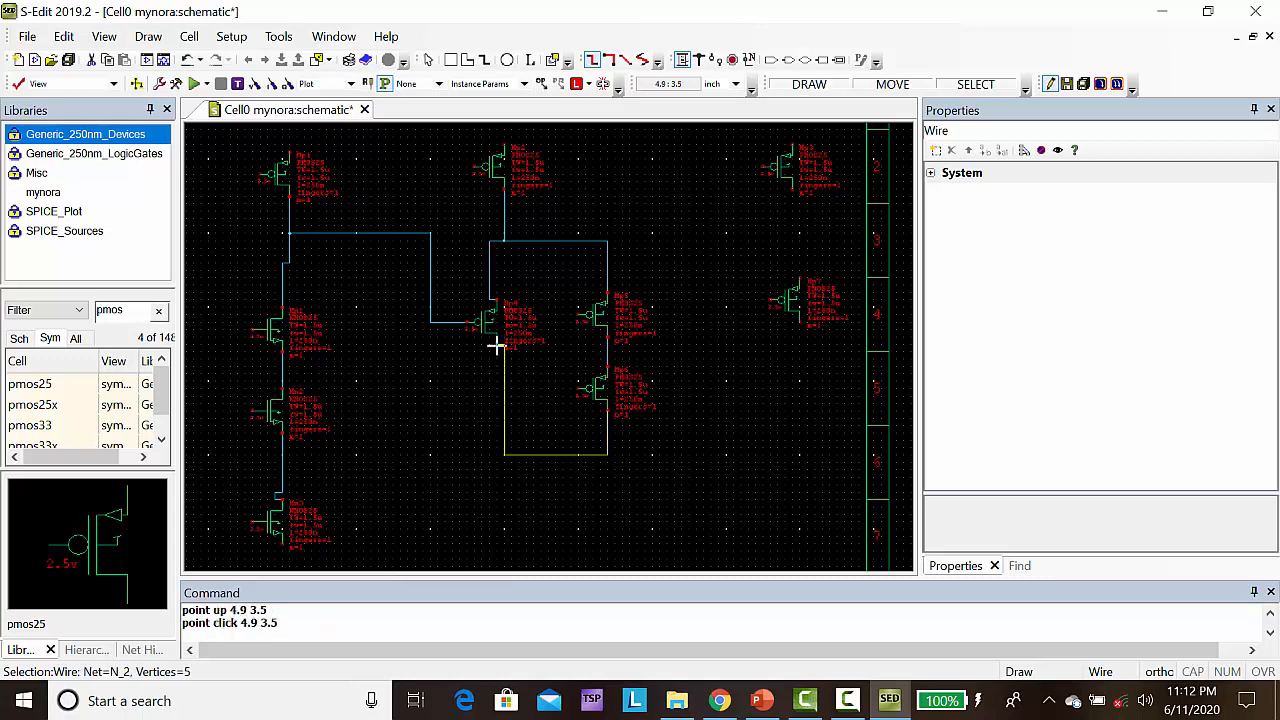
{"action": "key", "text": "Escape"}
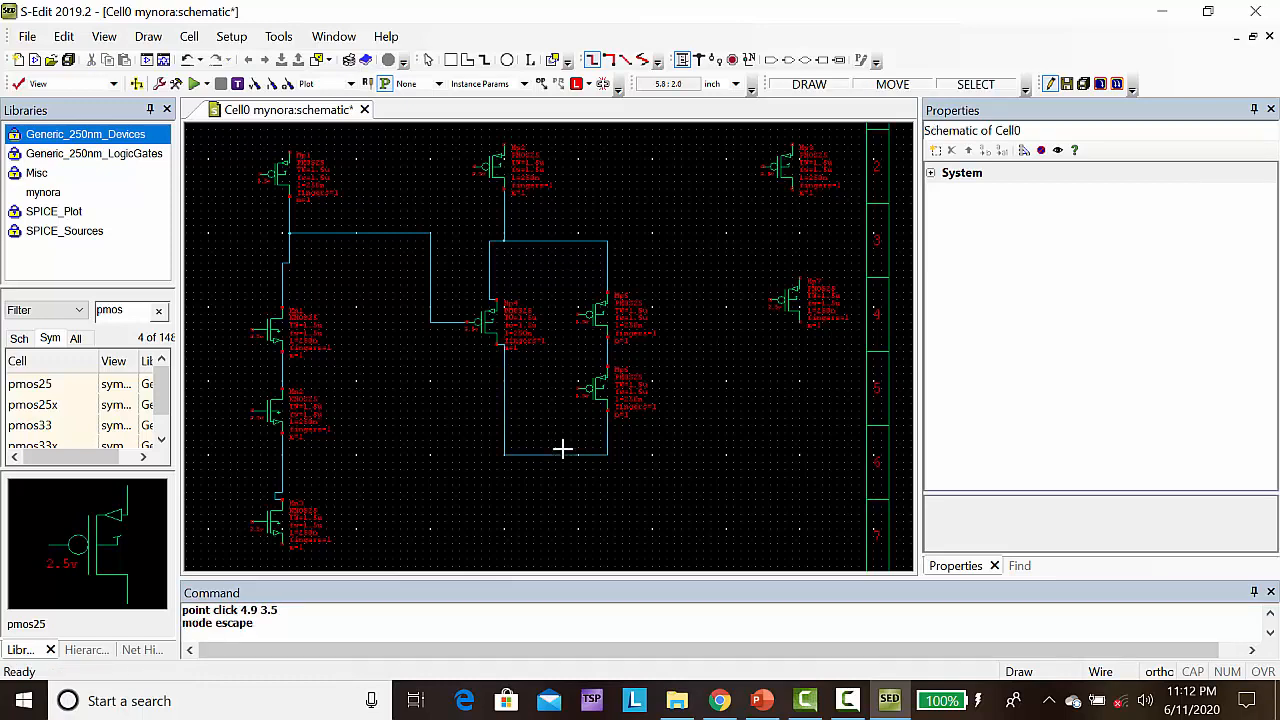
{"action": "key", "text": "Escape"}
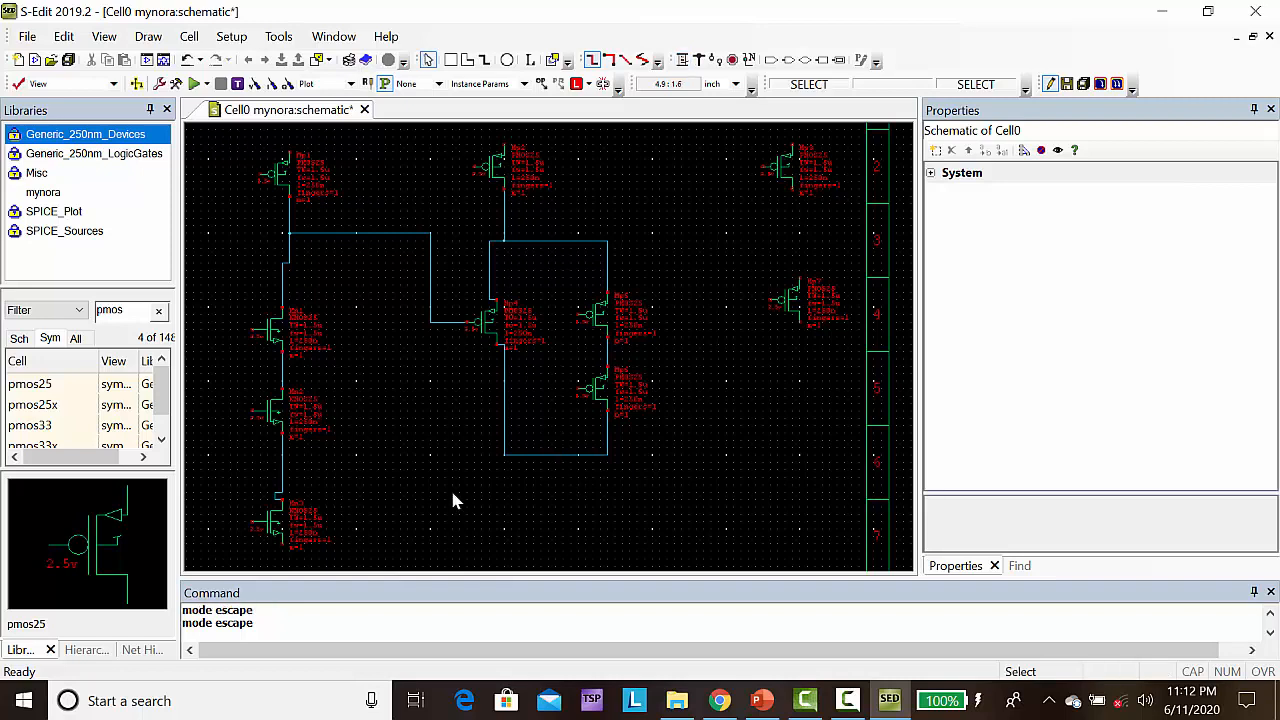
Copy the lowest NMOS of the first column and place the copy below the second stage's PMOS network, at about (5.5, 1.7)
{"action": "left_click", "coordinate": [270, 530]}
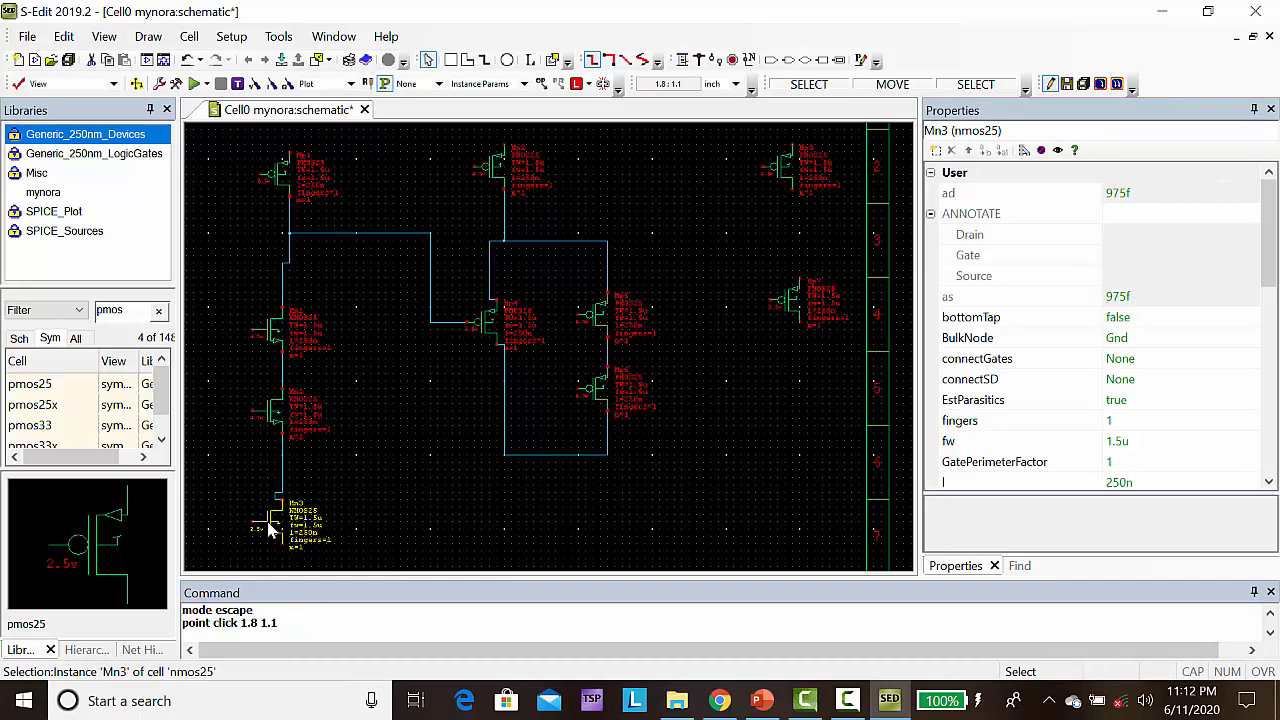
{"action": "key", "text": "ctrl+c"}
{"action": "key", "text": "ctrl+v"}
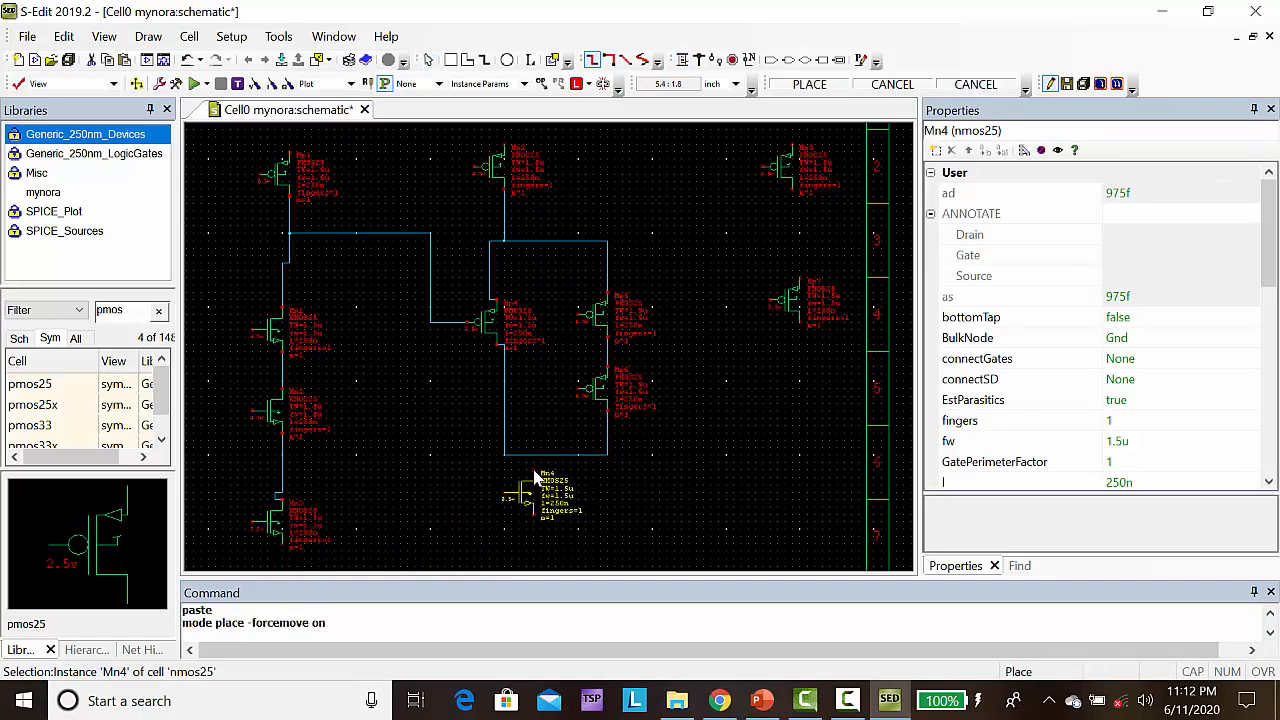
{"action": "left_click", "coordinate": [543, 490]}
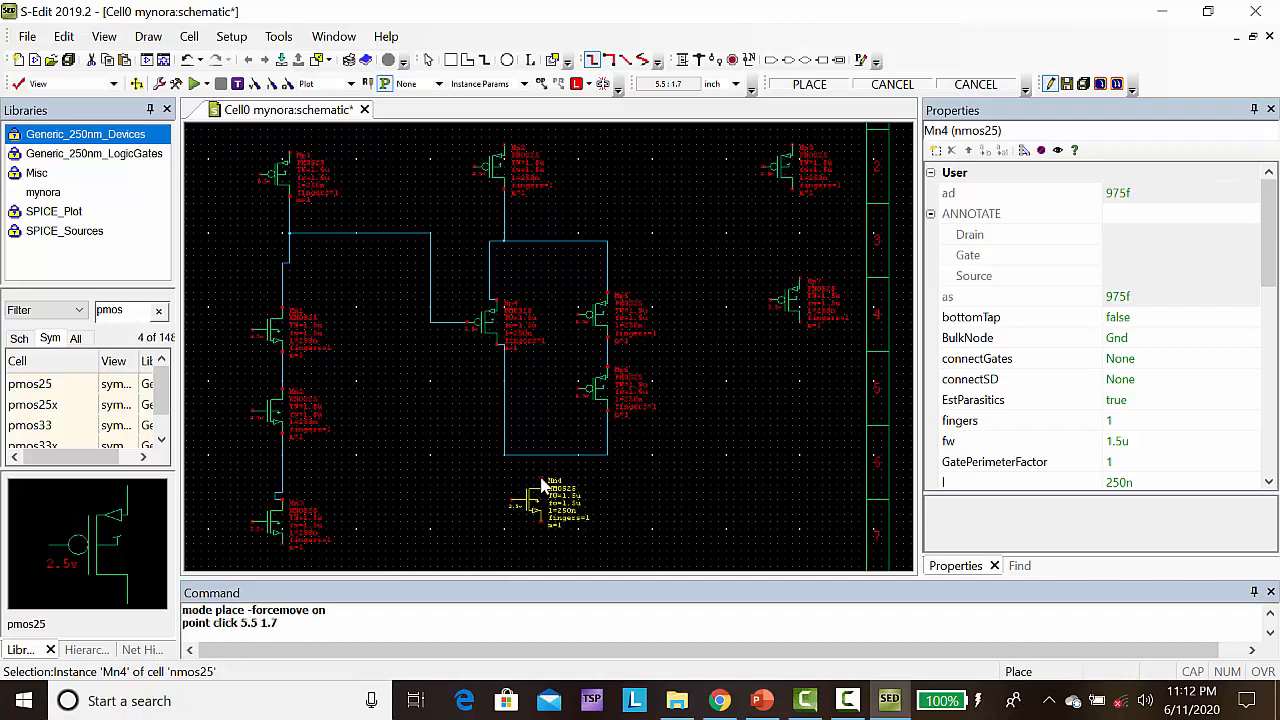
Wire the bottom of the second stage's PMOS network at (5.5, 2) to the top terminal of the NMOS below at (5.5, 1.7)
{"action": "left_click", "coordinate": [682, 61]}
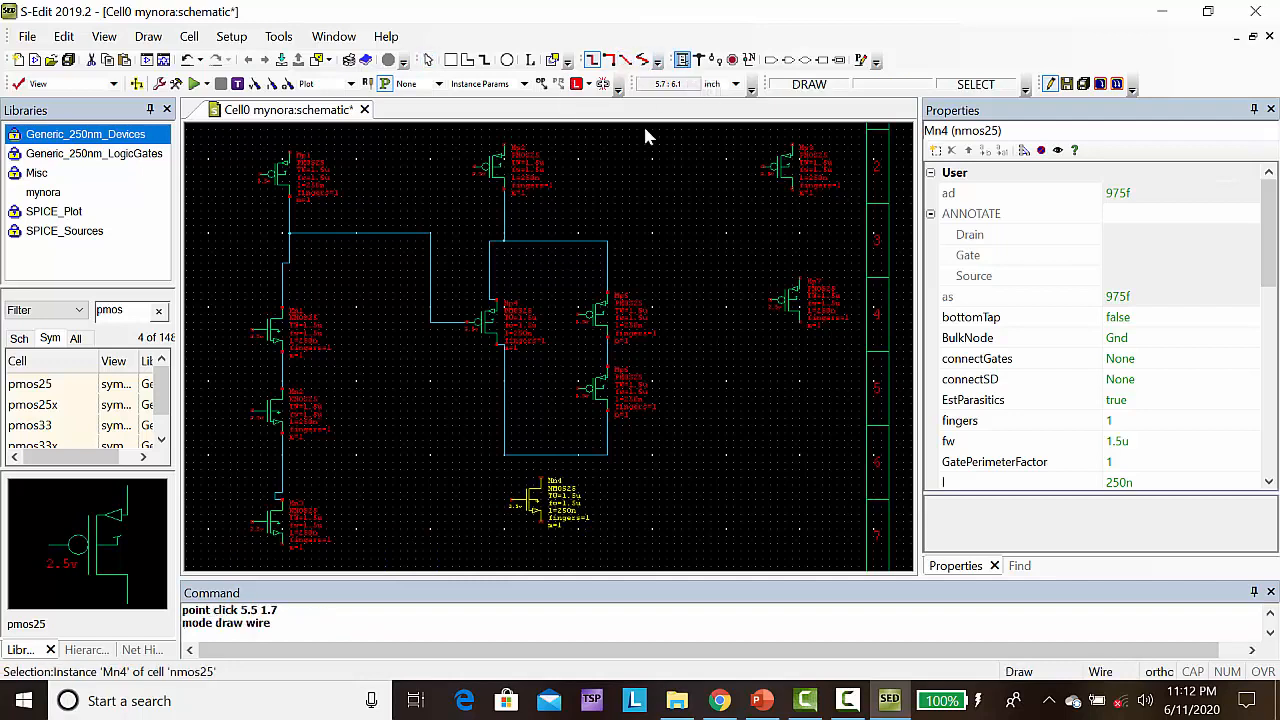
{"action": "left_click", "coordinate": [540, 456]}
{"action": "left_click", "coordinate": [540, 480]}
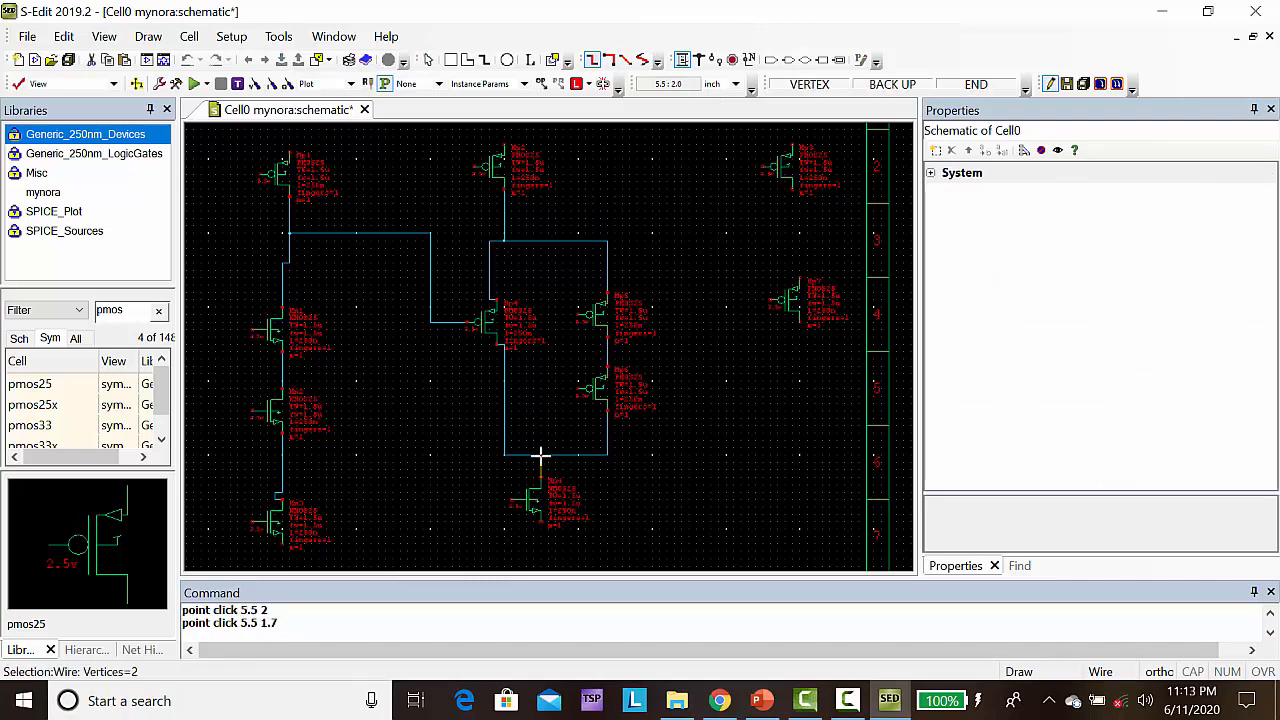
{"action": "left_click", "coordinate": [540, 456]}
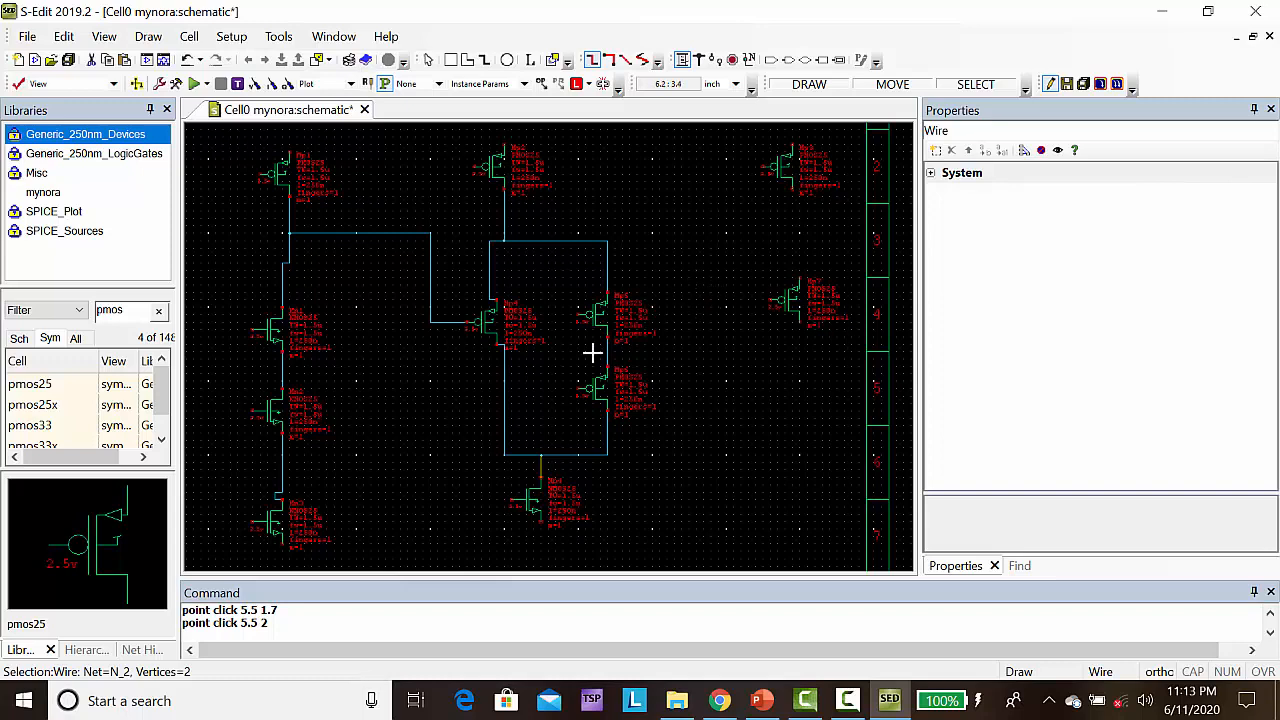
Wire the third column's top PMOS from (8.9, 5.6) through (9, 4.7) to the PMOS below it at (9, 4.4)
{"action": "left_click", "coordinate": [791, 190]}
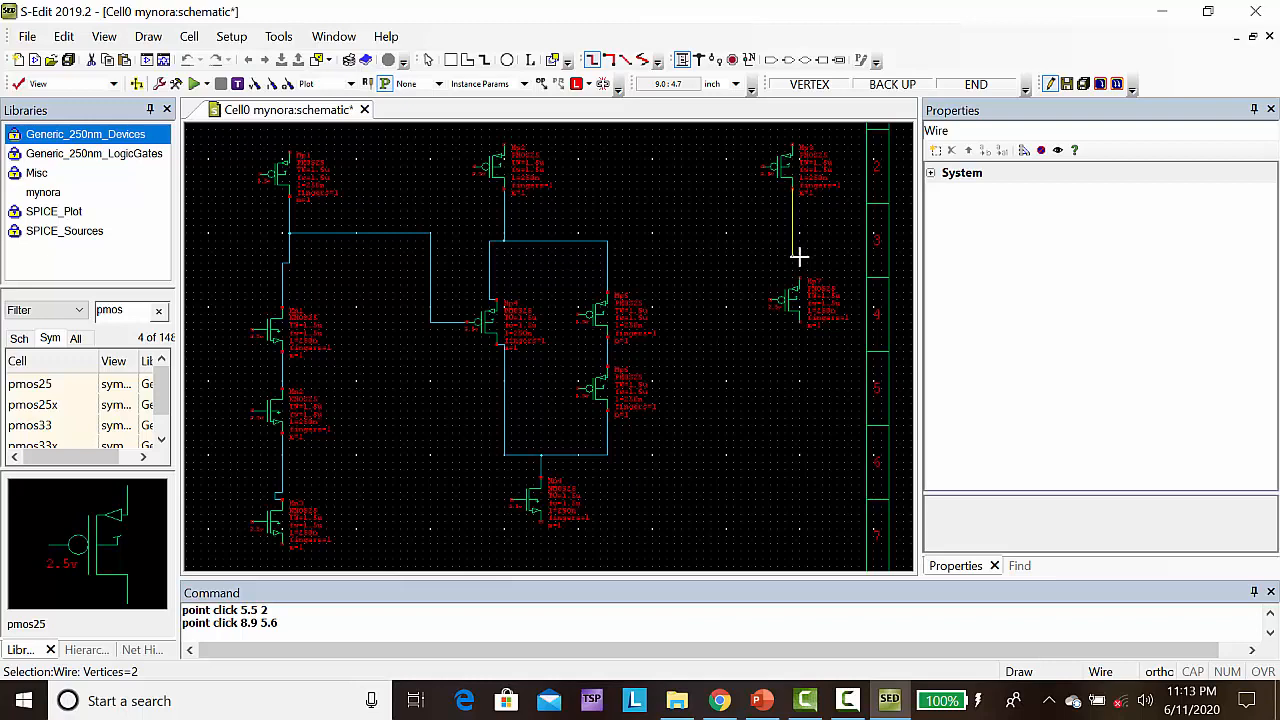
{"action": "mouse_move", "coordinate": [799, 257]}
{"action": "left_mouse_down"}
{"action": "mouse_move", "coordinate": [799, 270]}
{"action": "mouse_move", "coordinate": [799, 257]}
{"action": "left_mouse_up"}
{"action": "left_click", "coordinate": [799, 281]}
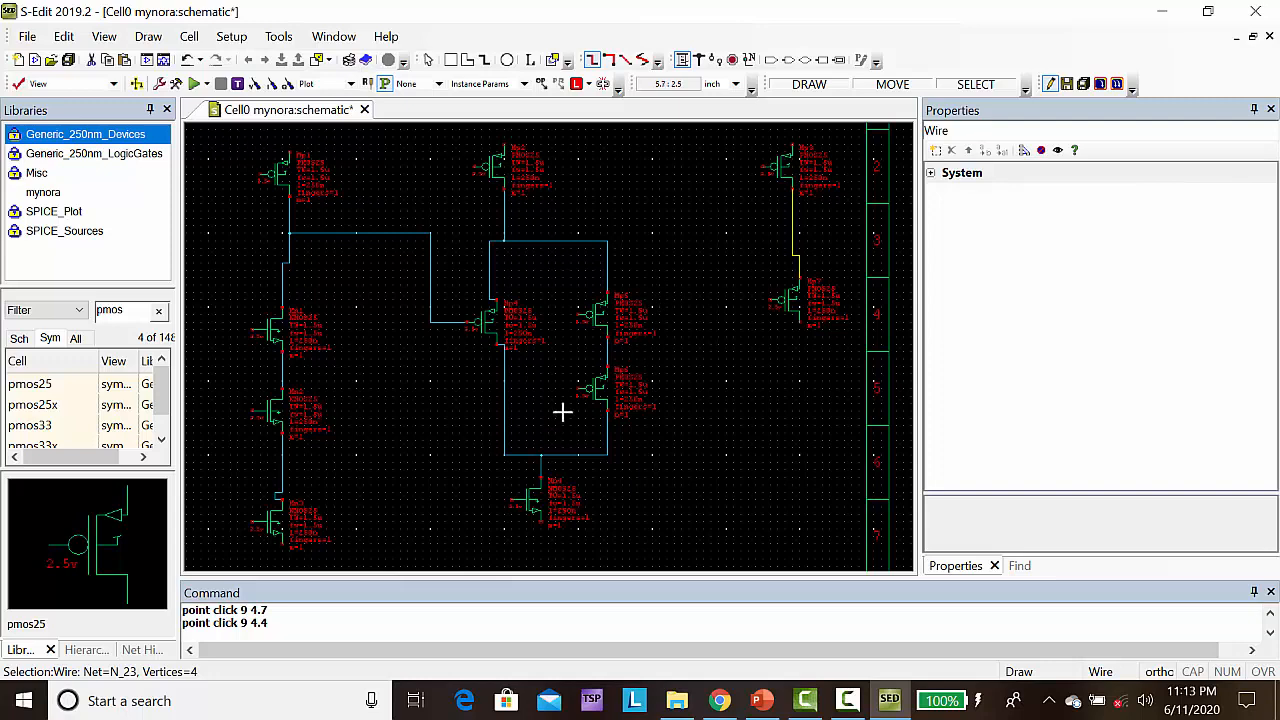
Wire the second stage's output at (5.5, 1.8) through (7.2, 2) and (7.2, 5.9) to the third column's top PMOS gate at (8.5, 5.9)
{"action": "left_click", "coordinate": [540, 470]}
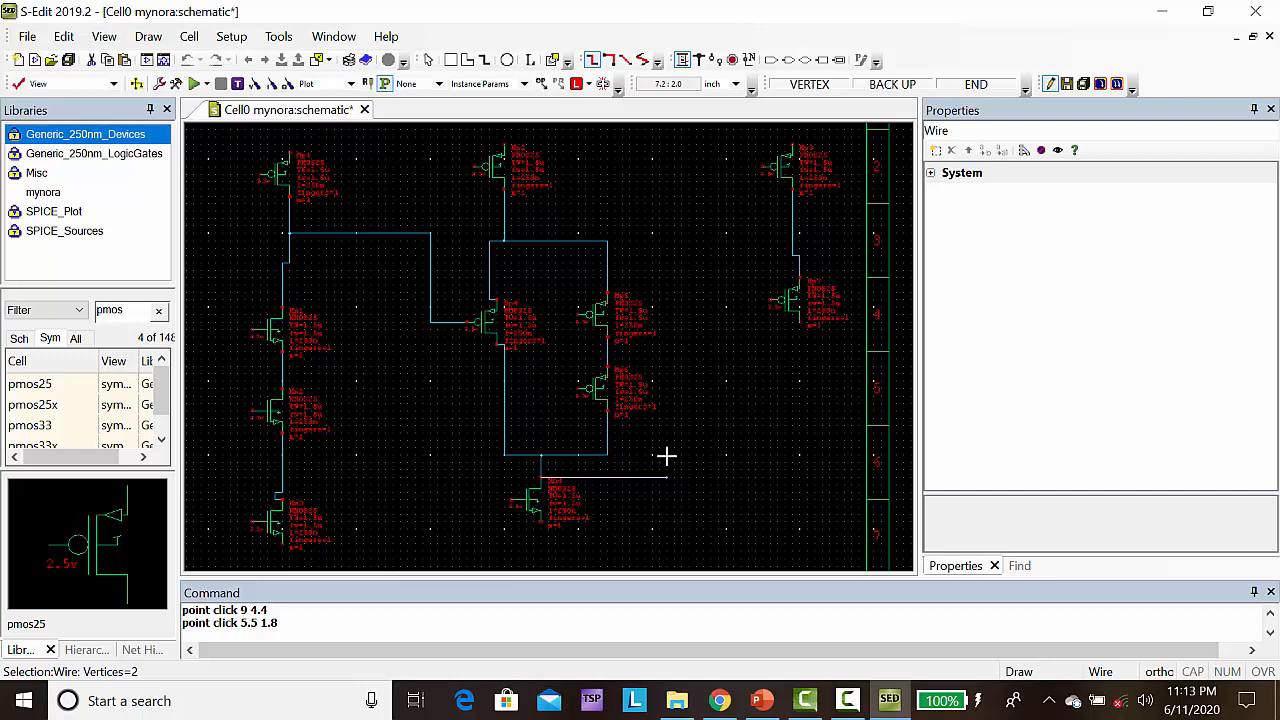
{"action": "left_click", "coordinate": [667, 457]}
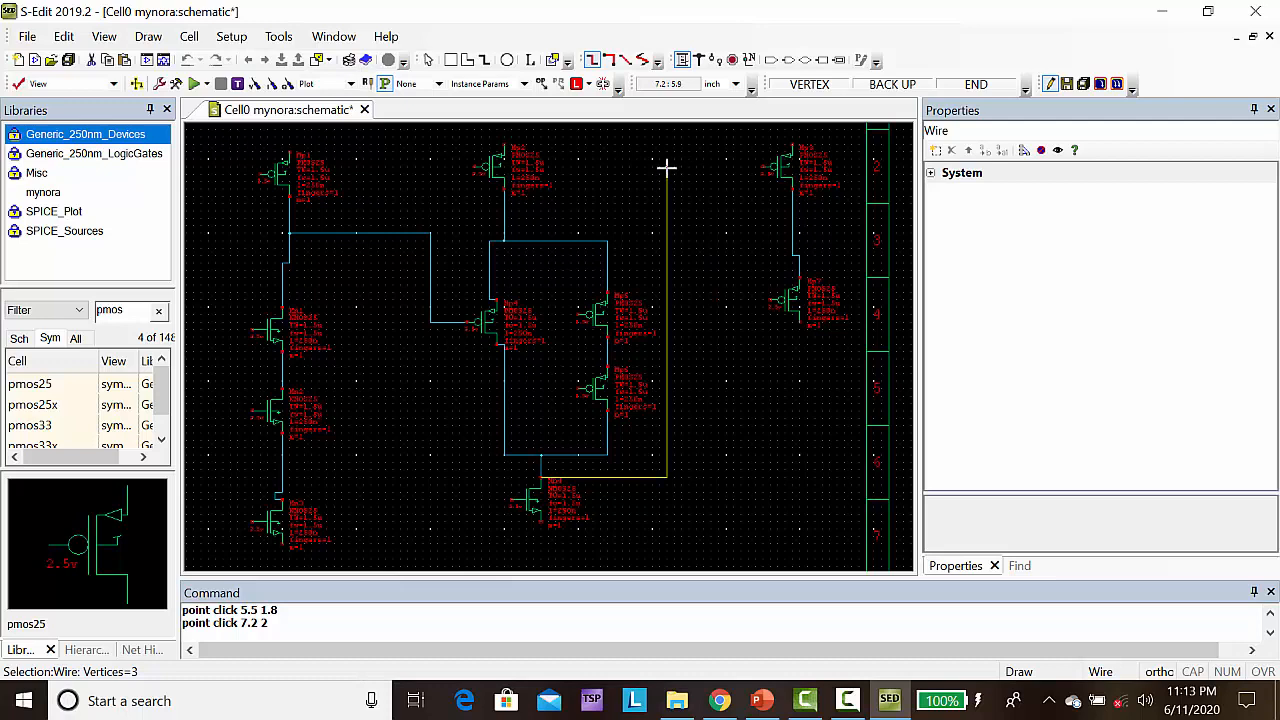
{"action": "left_click", "coordinate": [667, 167]}
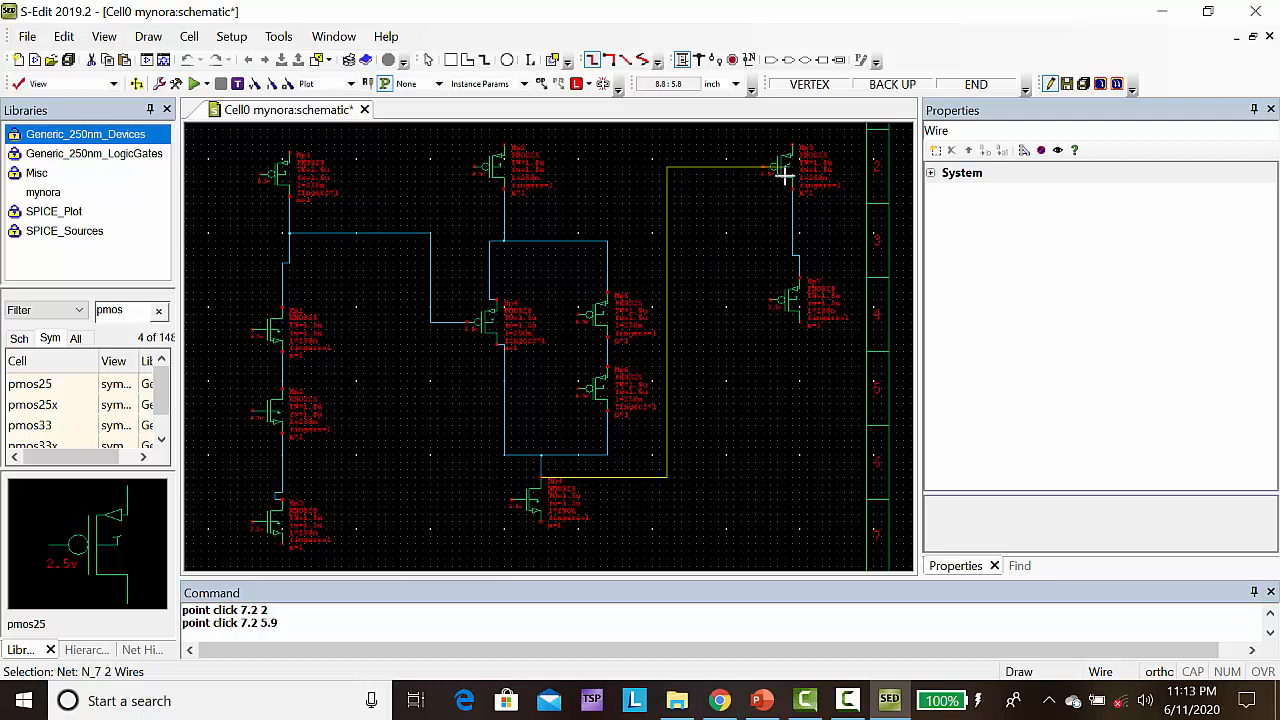
{"action": "left_click", "coordinate": [763, 167]}
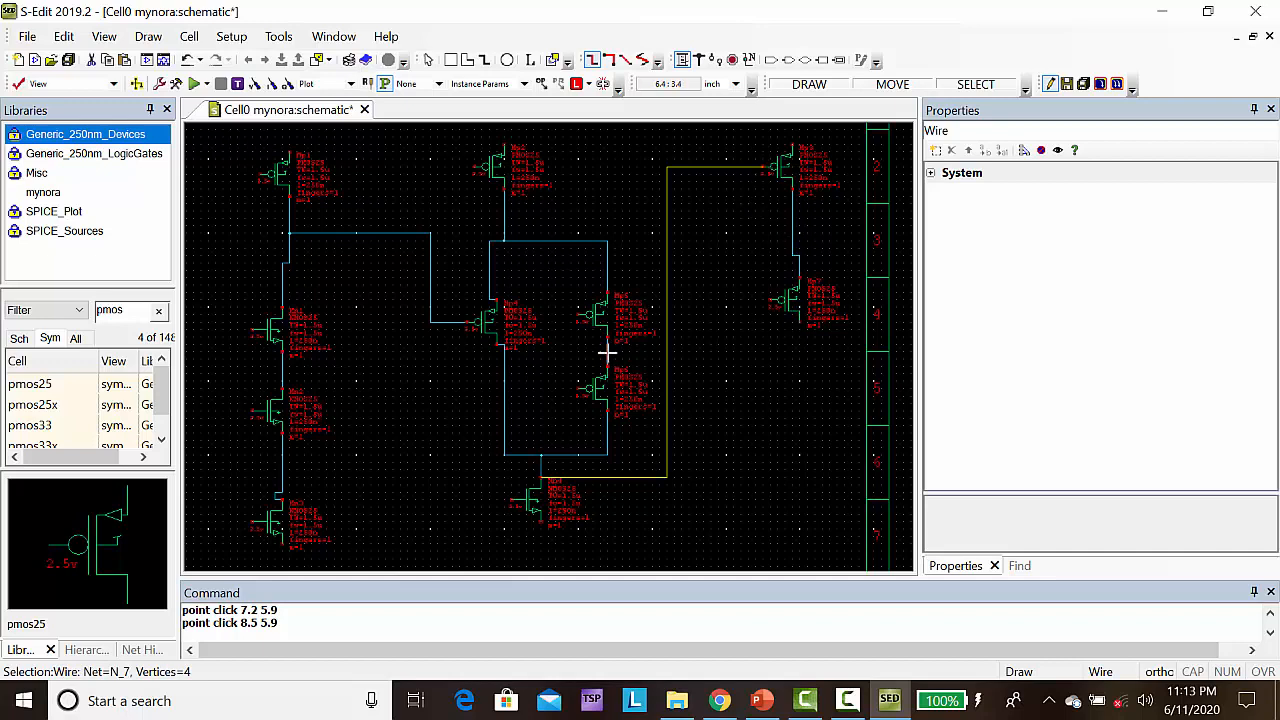
{"action": "key", "text": "Escape"}
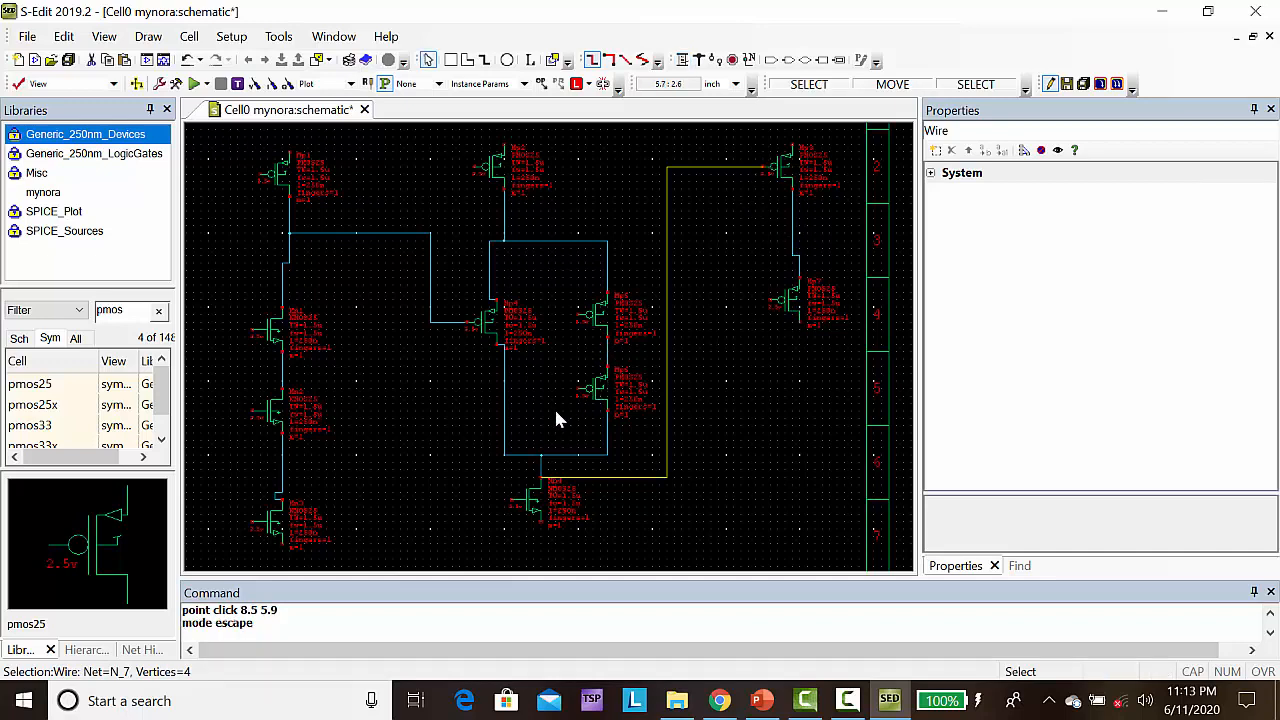
Copy the second stage's NMOS twice and place the copies below the third column's PMOS pair at (9, 3.5) and (9, 2.4)
{"action": "left_click", "coordinate": [535, 513]}
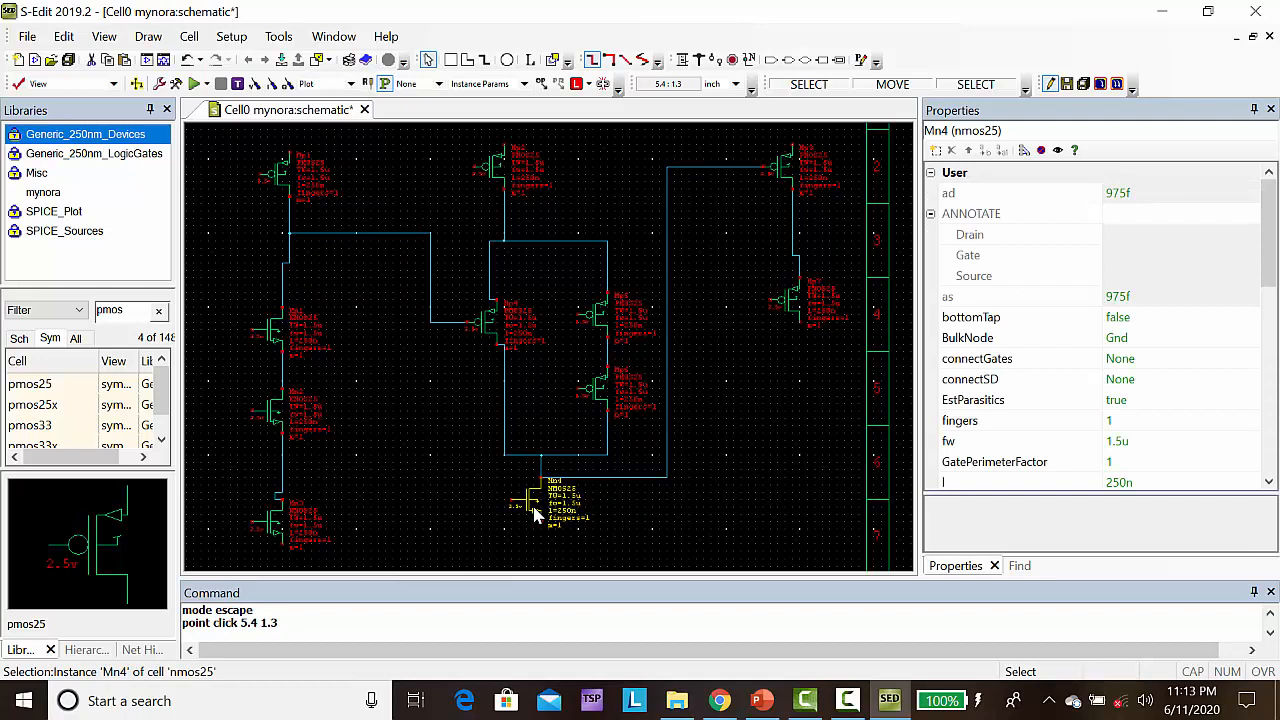
{"action": "key", "text": "ctrl+c"}
{"action": "key", "text": "ctrl+v"}
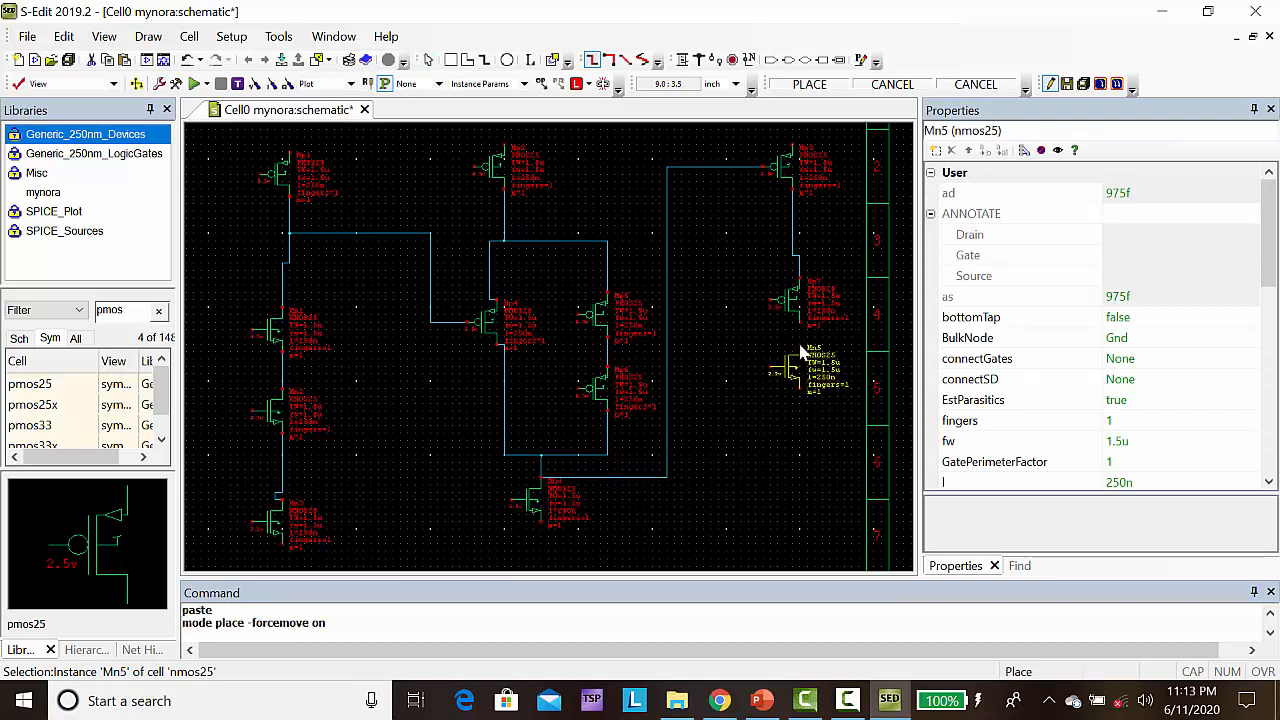
{"action": "left_click", "coordinate": [800, 352]}
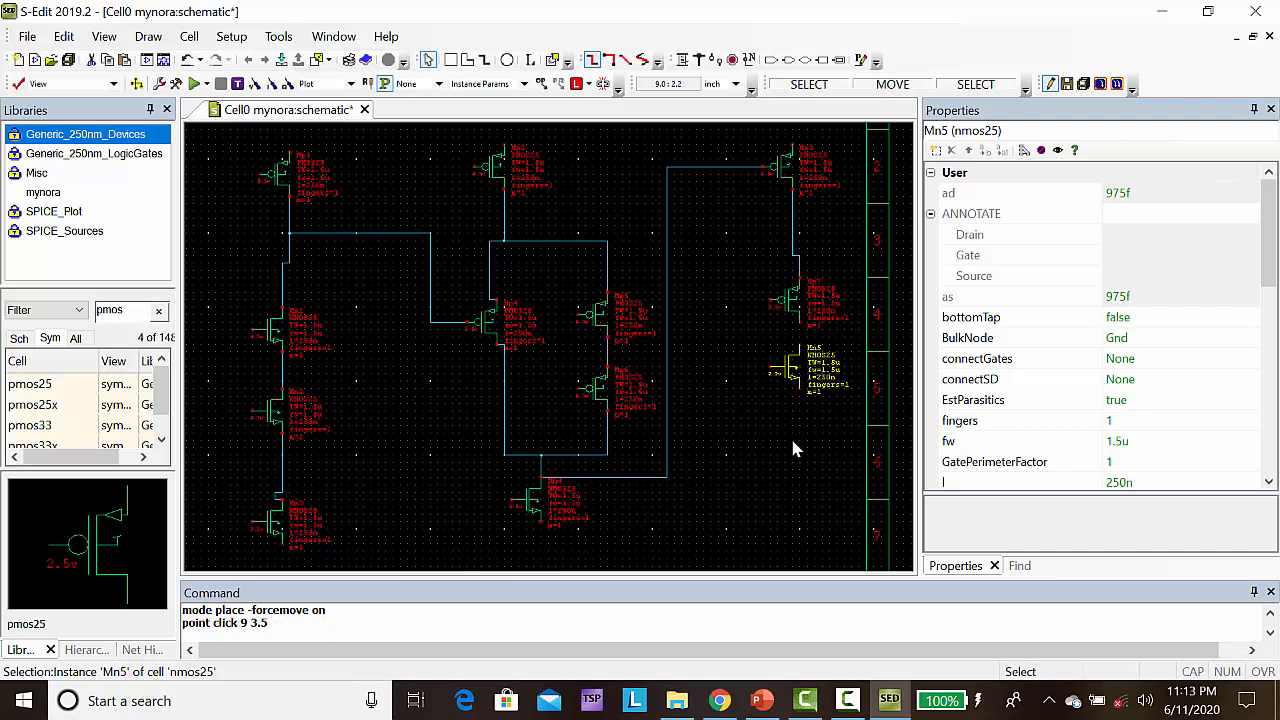
{"action": "key", "text": "ctrl+c"}
{"action": "key", "text": "ctrl+v"}
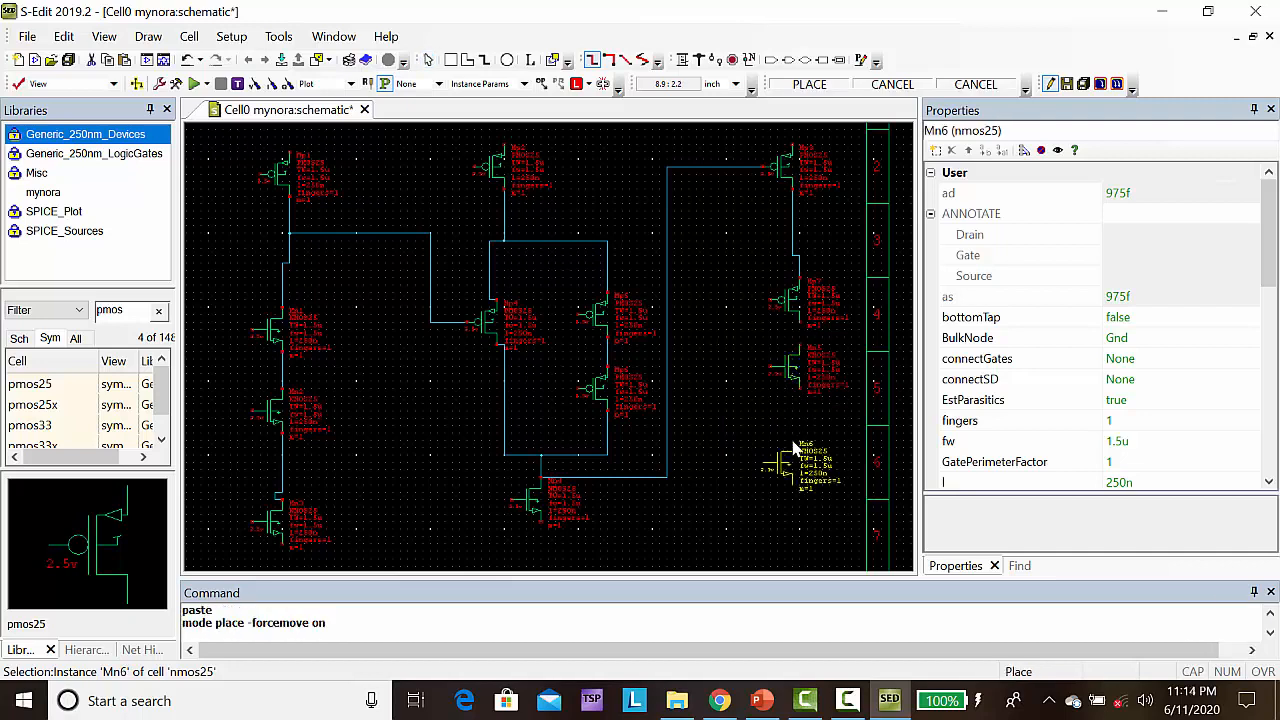
{"action": "left_click", "coordinate": [800, 432]}
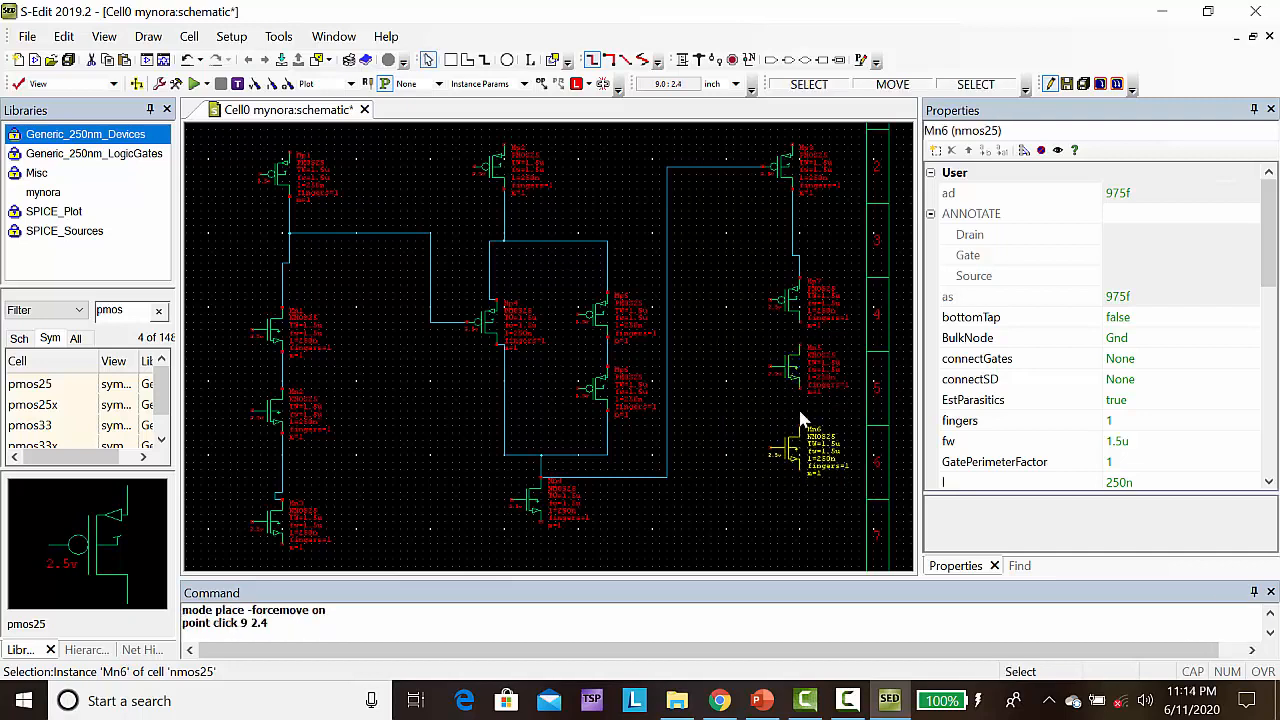
Wire the third column's lower PMOS to the upper NMOS, and connect the two NMOS transistors between (9, 2.9) and (9, 2.4)
{"action": "left_click", "coordinate": [684, 63]}
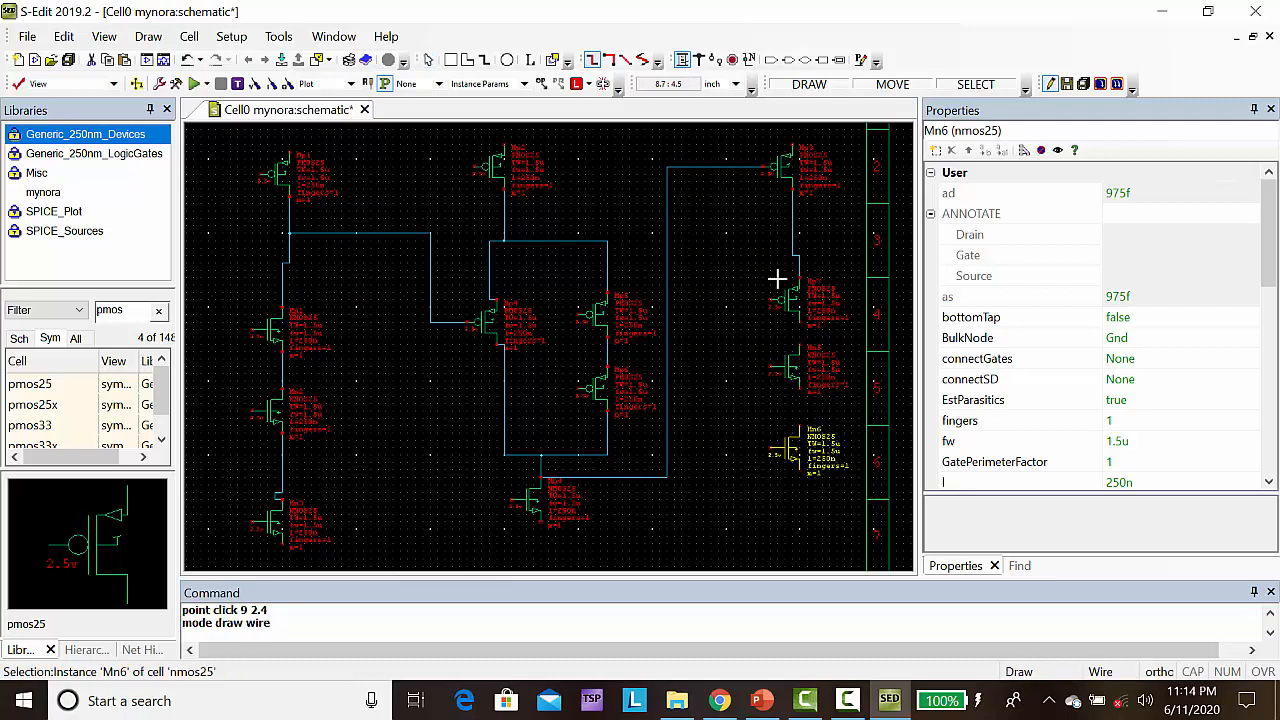
{"action": "left_click", "coordinate": [799, 345]}
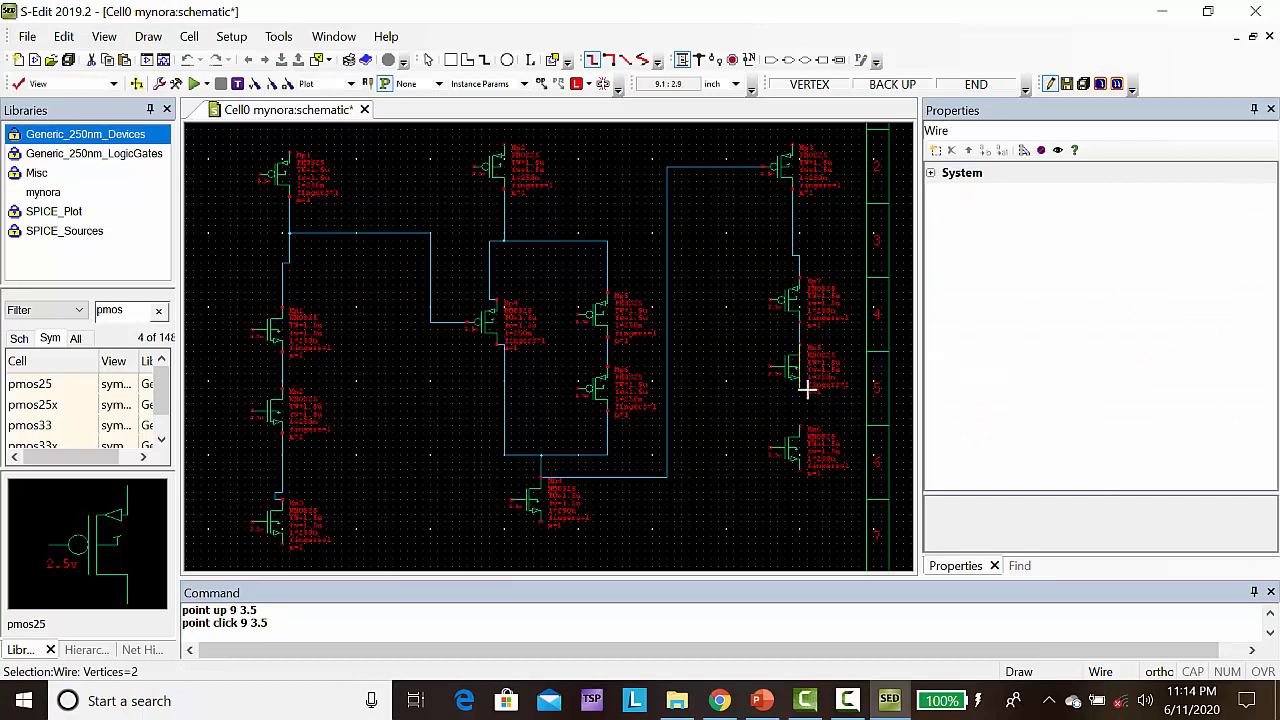
{"action": "left_click", "coordinate": [804, 391]}
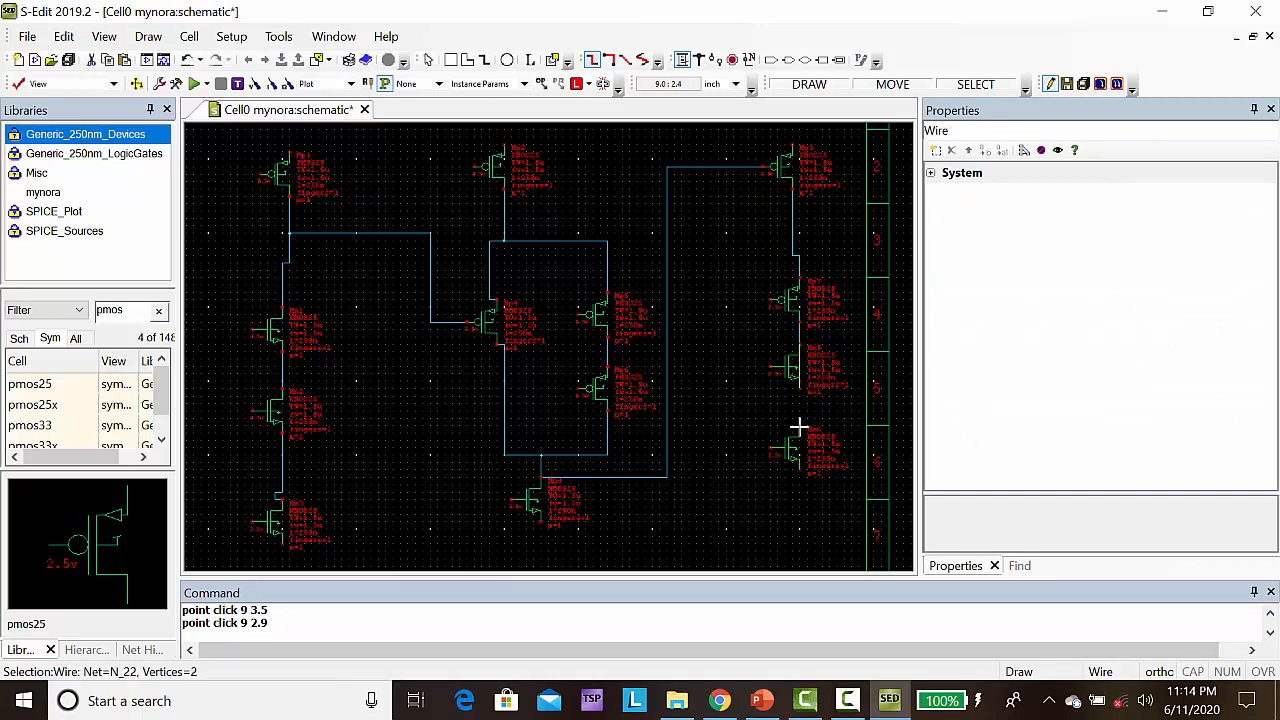
{"action": "left_click", "coordinate": [799, 427]}
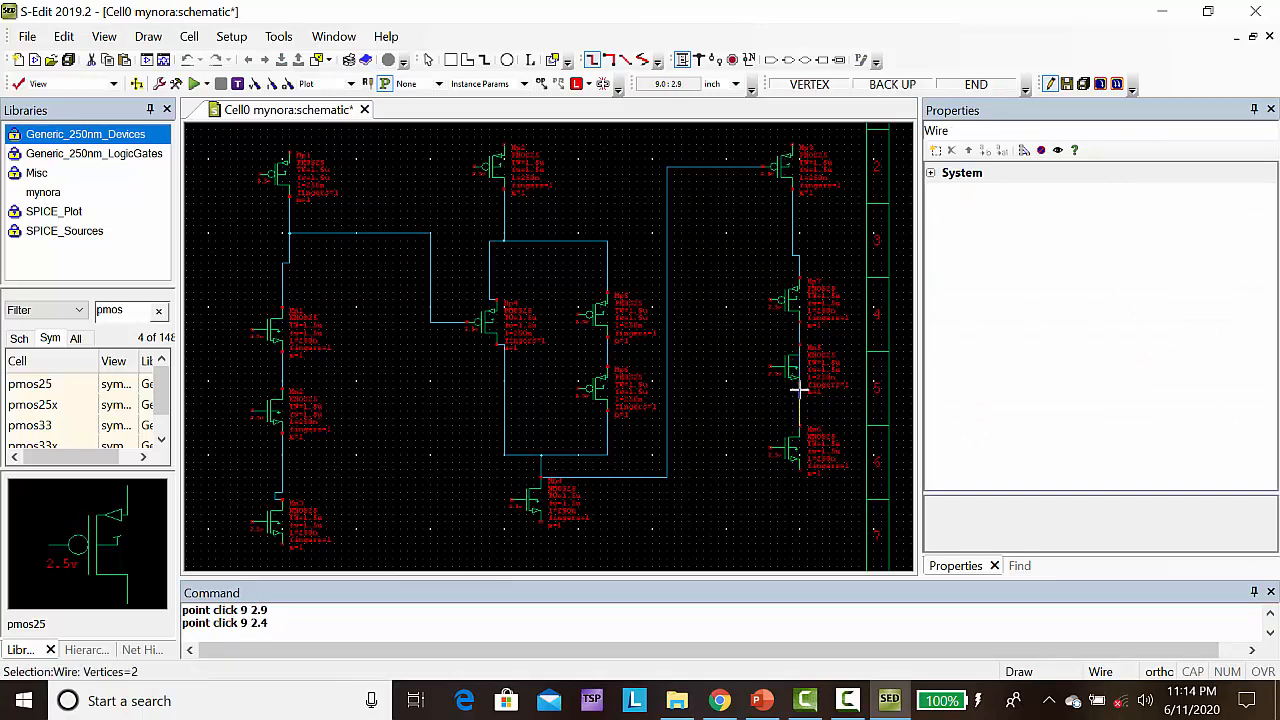
{"action": "left_click", "coordinate": [799, 390]}
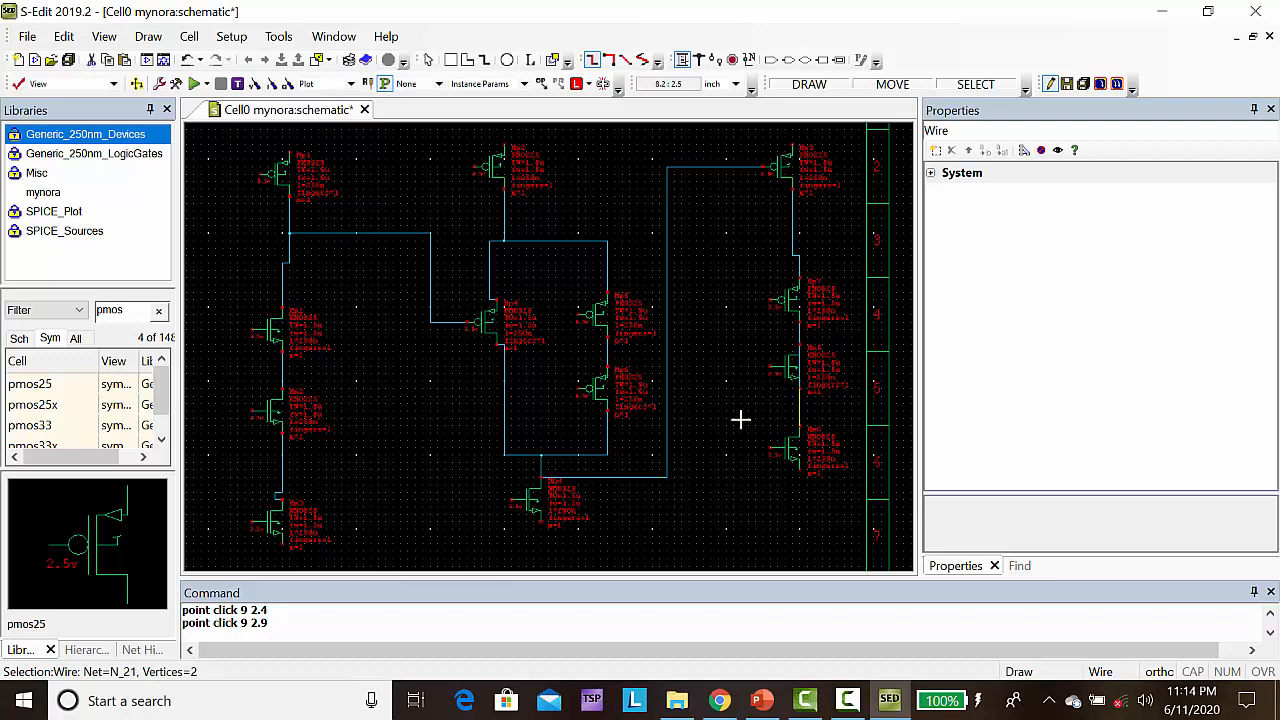
Delete the wire segment at (9, 3.1) that runs across the third column's upper NMOS
{"action": "key", "text": "Escape"}
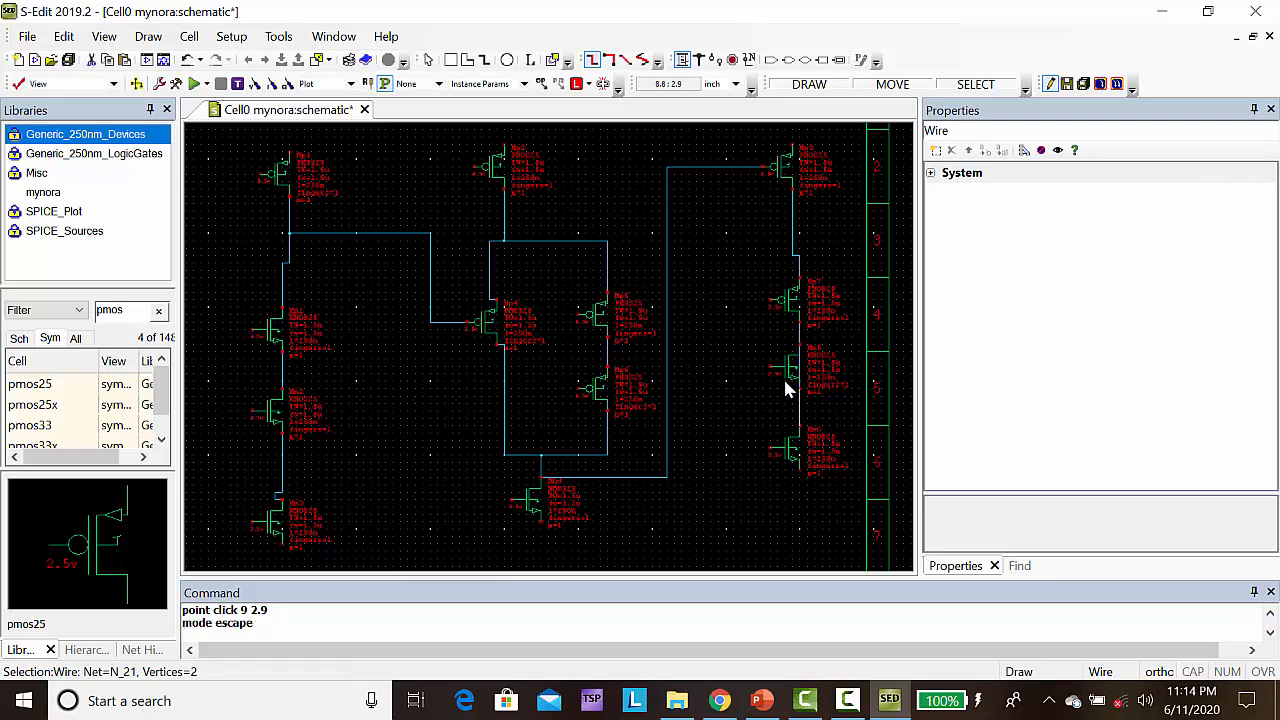
{"action": "left_click", "coordinate": [800, 381]}
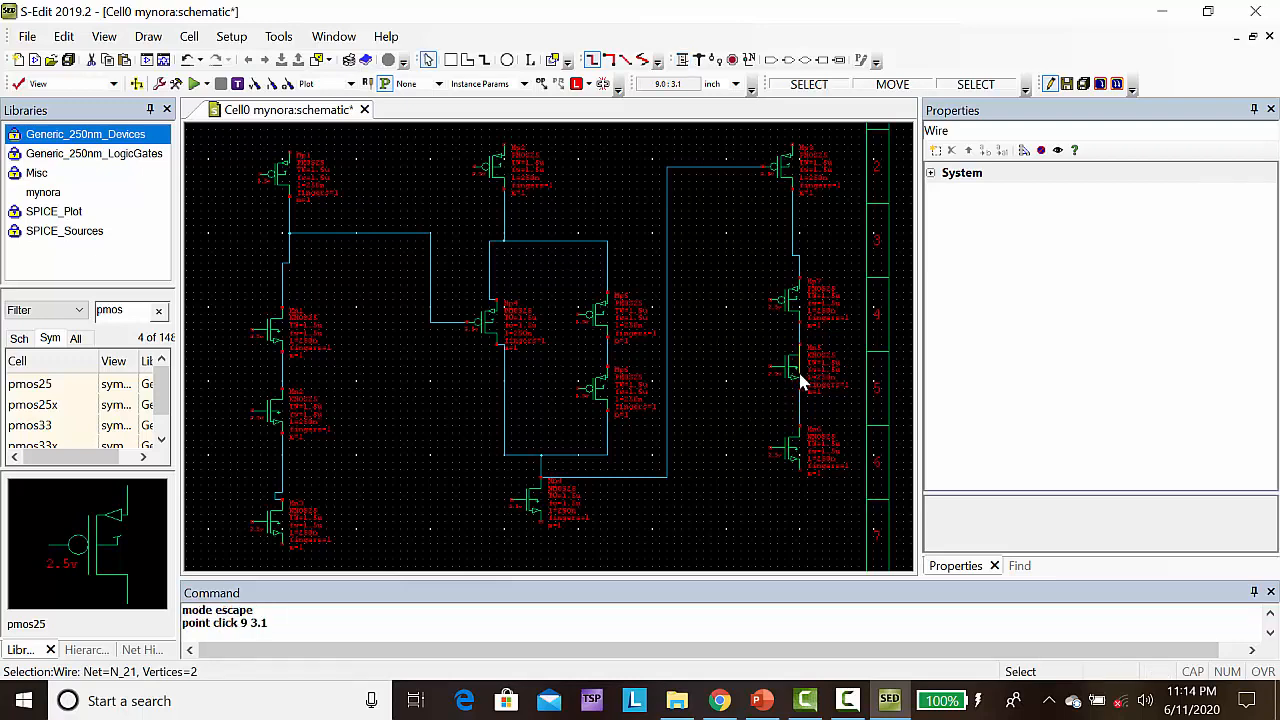
{"action": "key", "text": "Delete"}
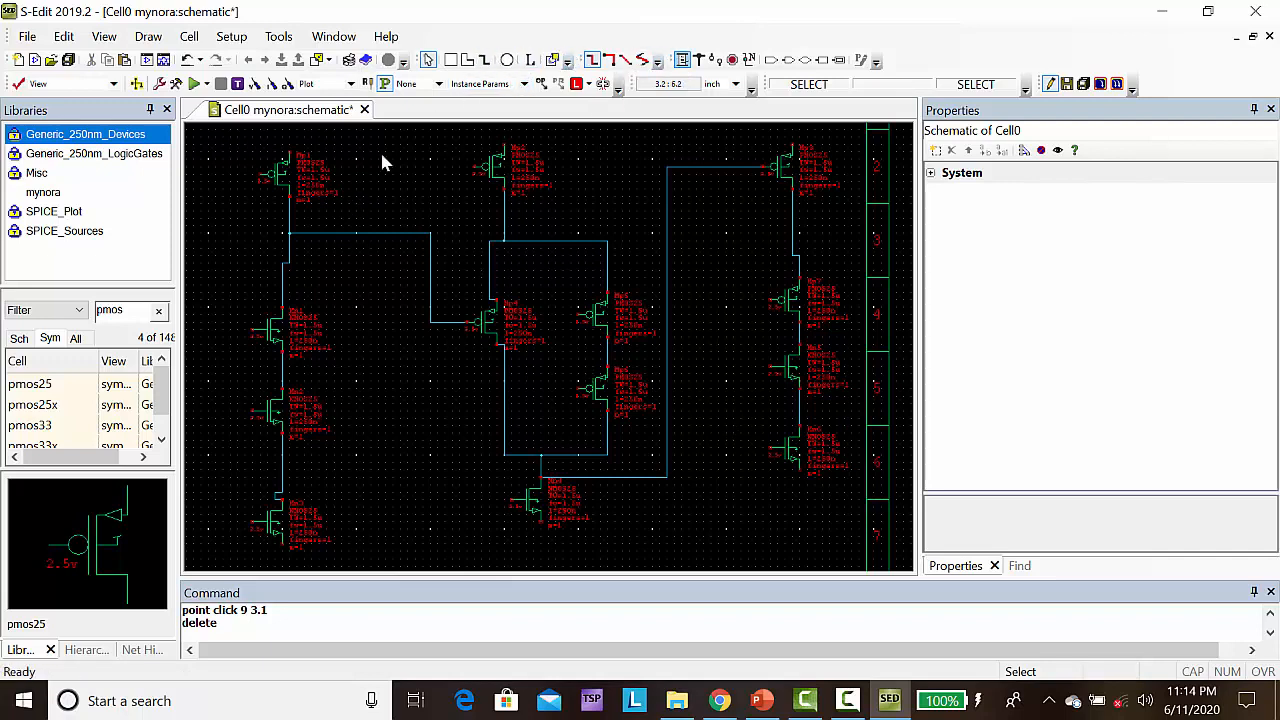
Wire the top terminals of the three columns' top PMOS transistors together, from (2.1, 6.1) through (4.4, 6.2) to the third column
{"action": "left_click", "coordinate": [681, 60]}
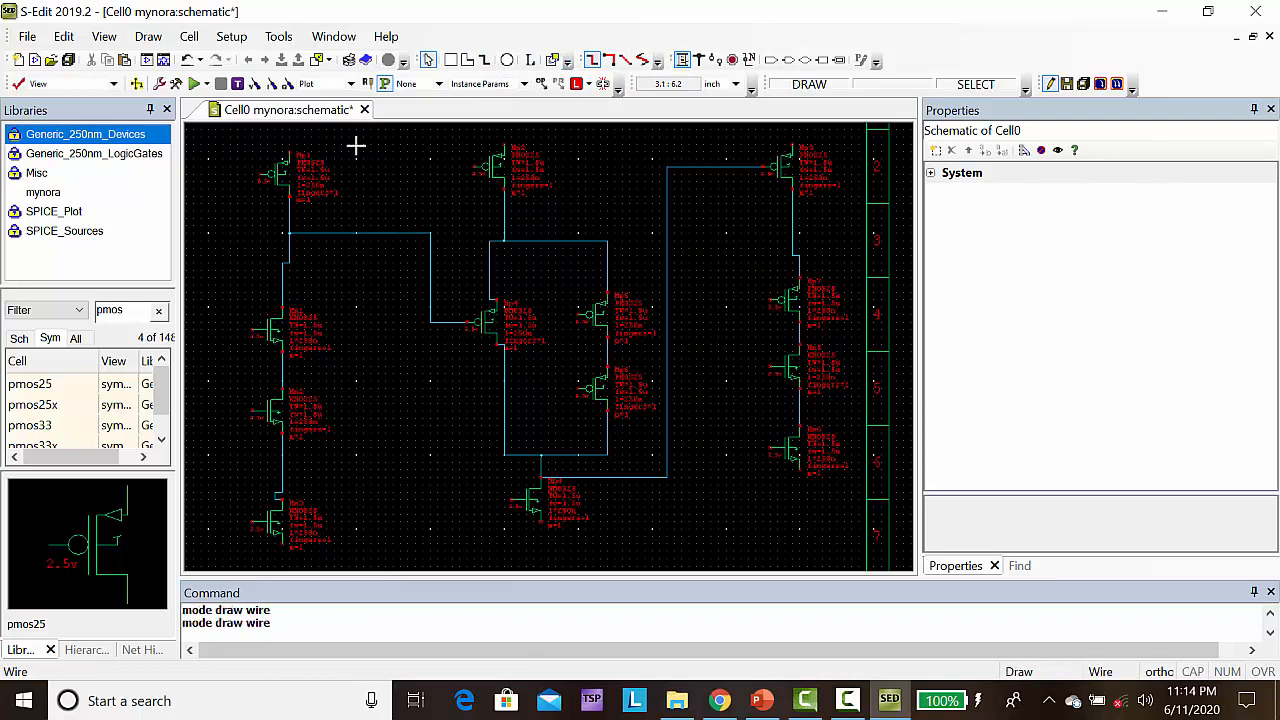
{"action": "left_click", "coordinate": [289, 152]}
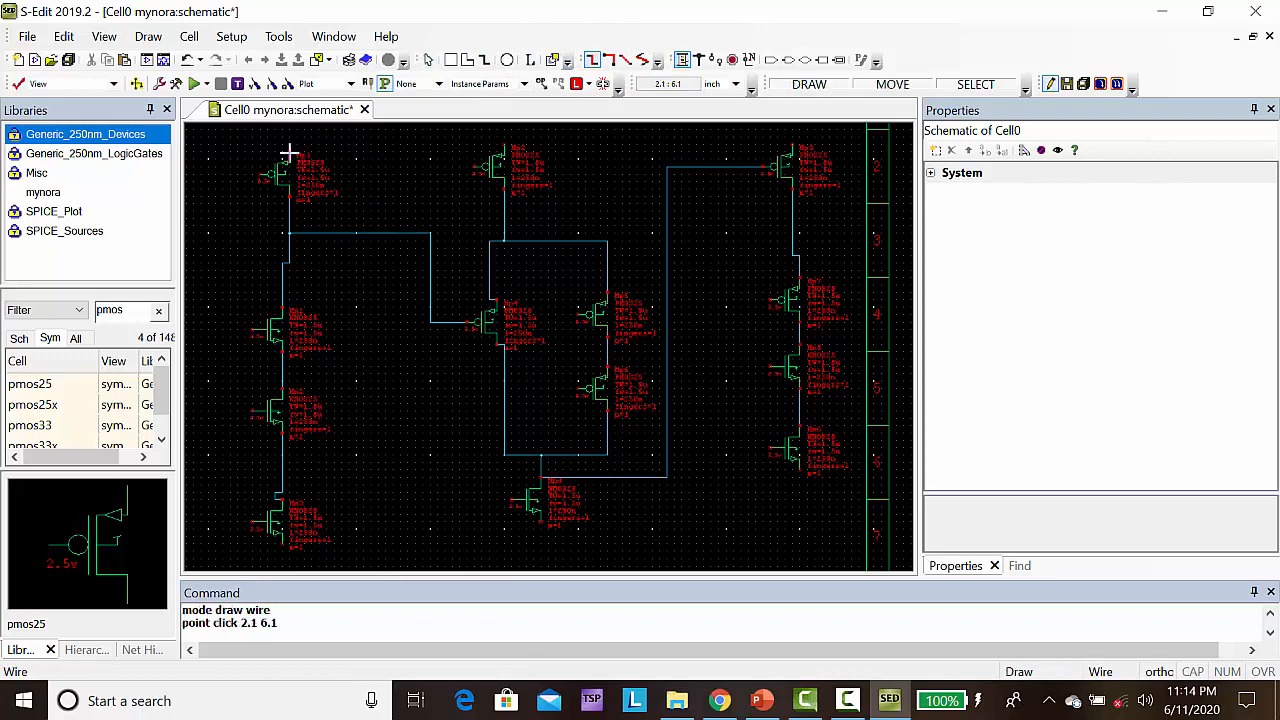
{"action": "left_click", "coordinate": [406, 147]}
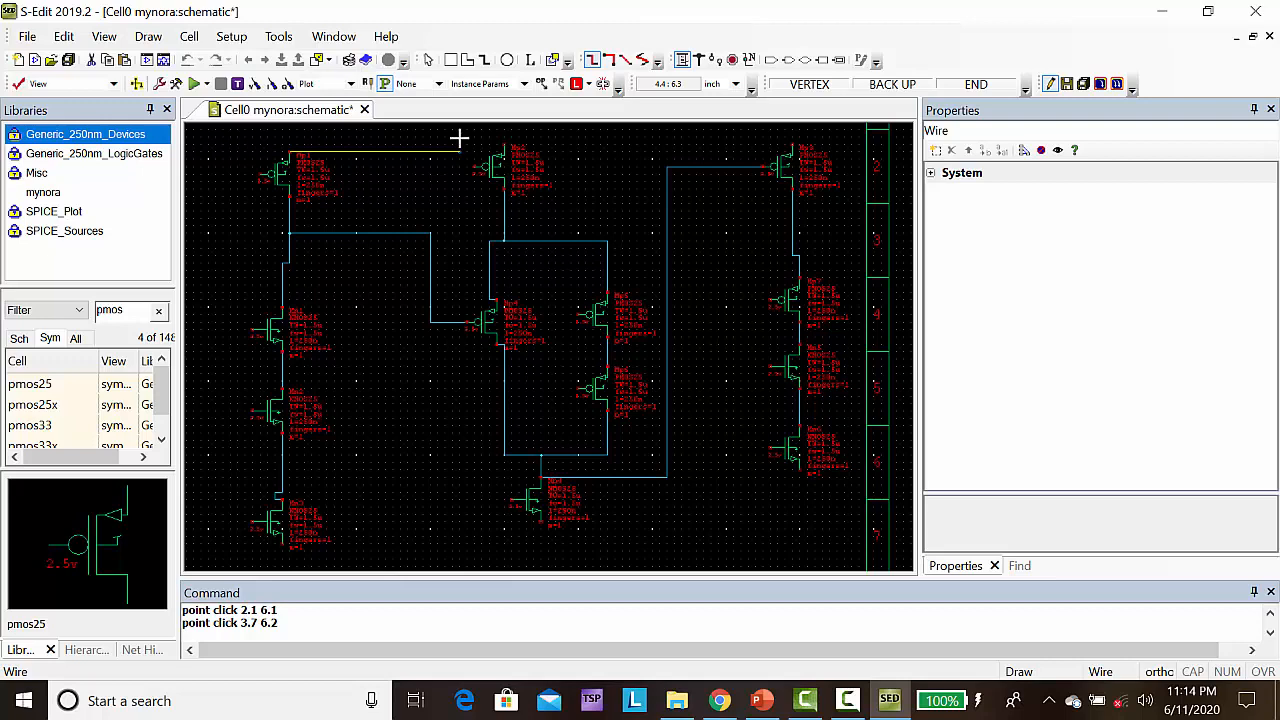
{"action": "left_click", "coordinate": [458, 147]}
{"action": "double_click", "coordinate": [458, 147]}
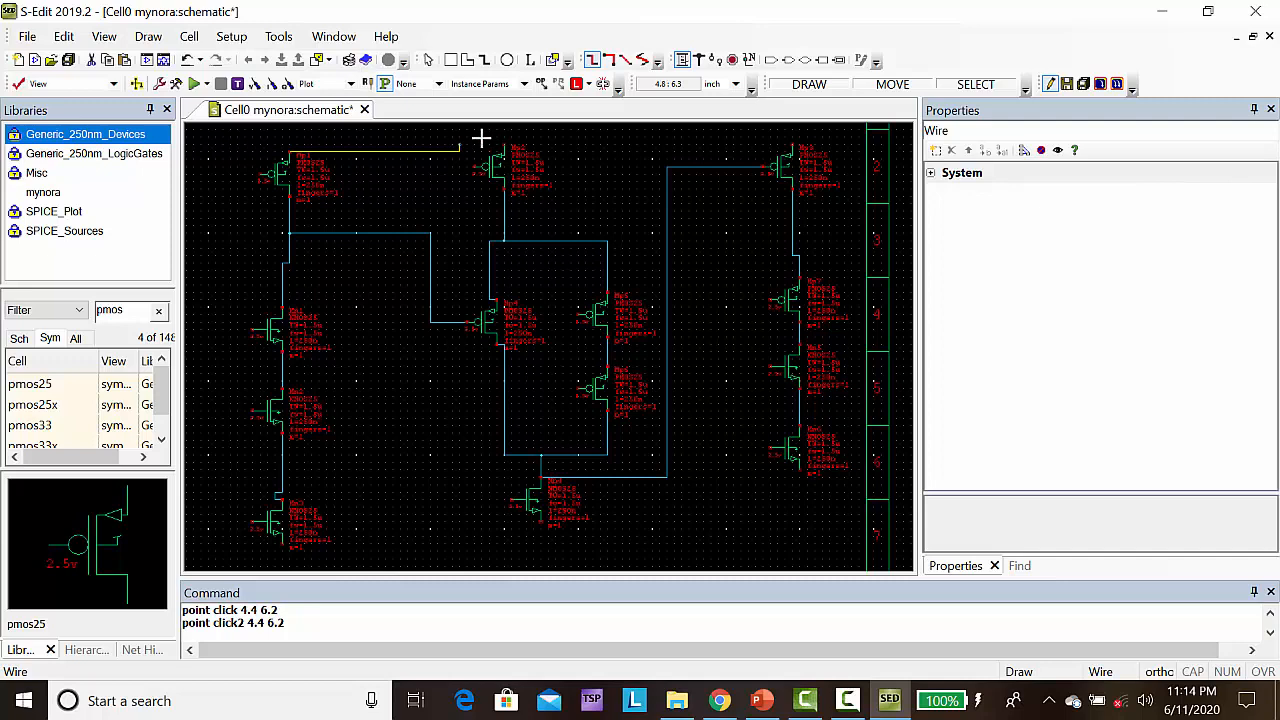
{"action": "left_click_drag", "start_coordinate": [458, 147], "coordinate": [792, 128]}
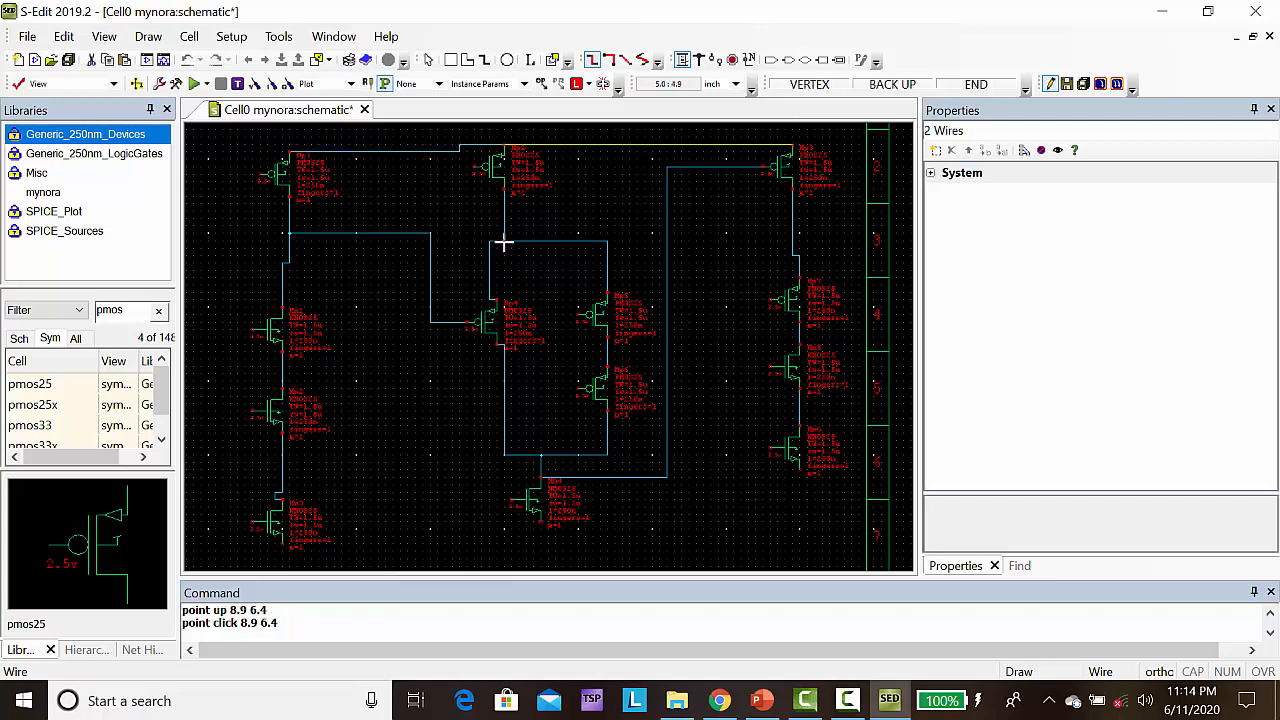
{"action": "key", "text": "Escape"}
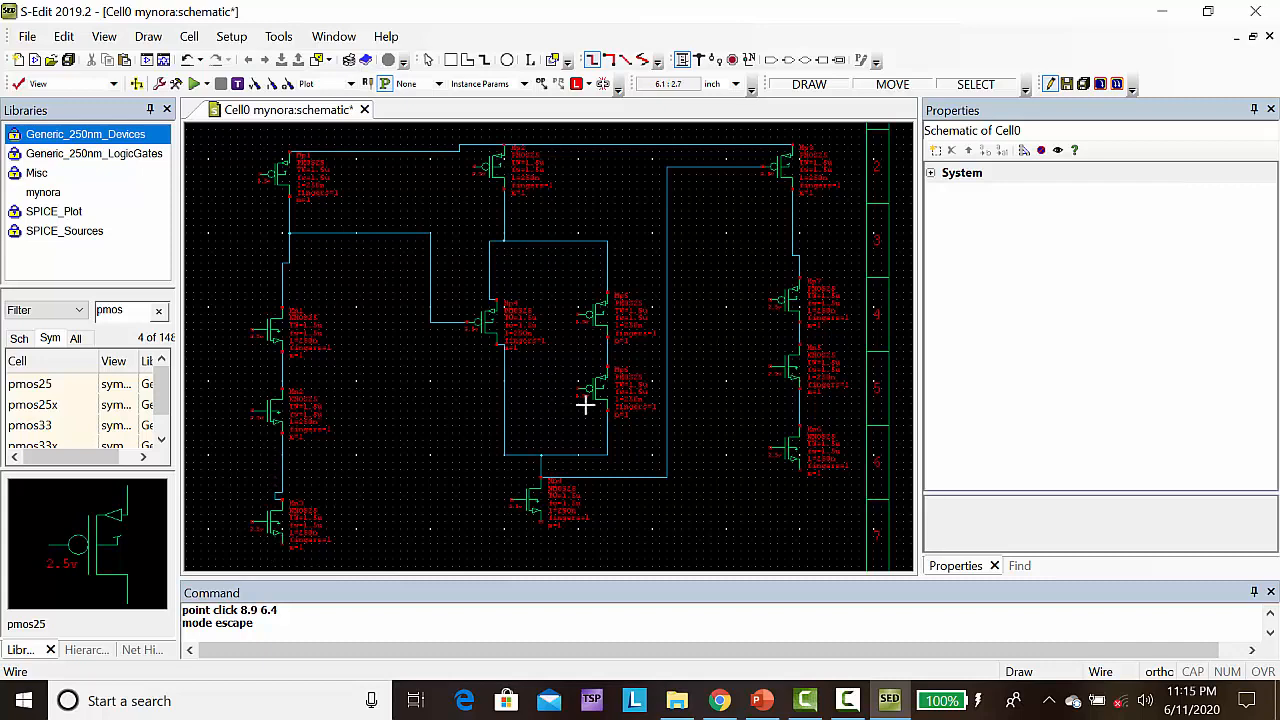
Switch to the Misc library and clear the pmos filter to list its cells, including Gnd
{"action": "scroll", "coordinate": [585, 404], "scroll_direction": "down", "scroll_amount": 3}
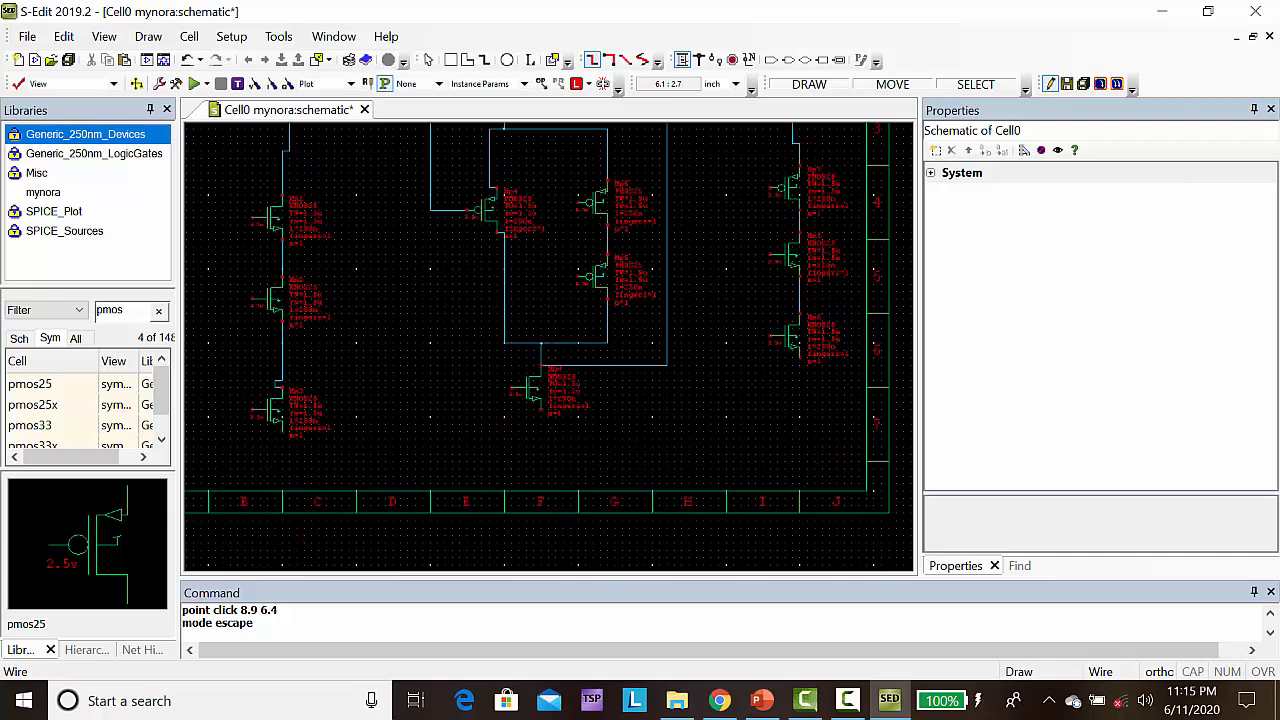
{"action": "left_click", "coordinate": [38, 173]}
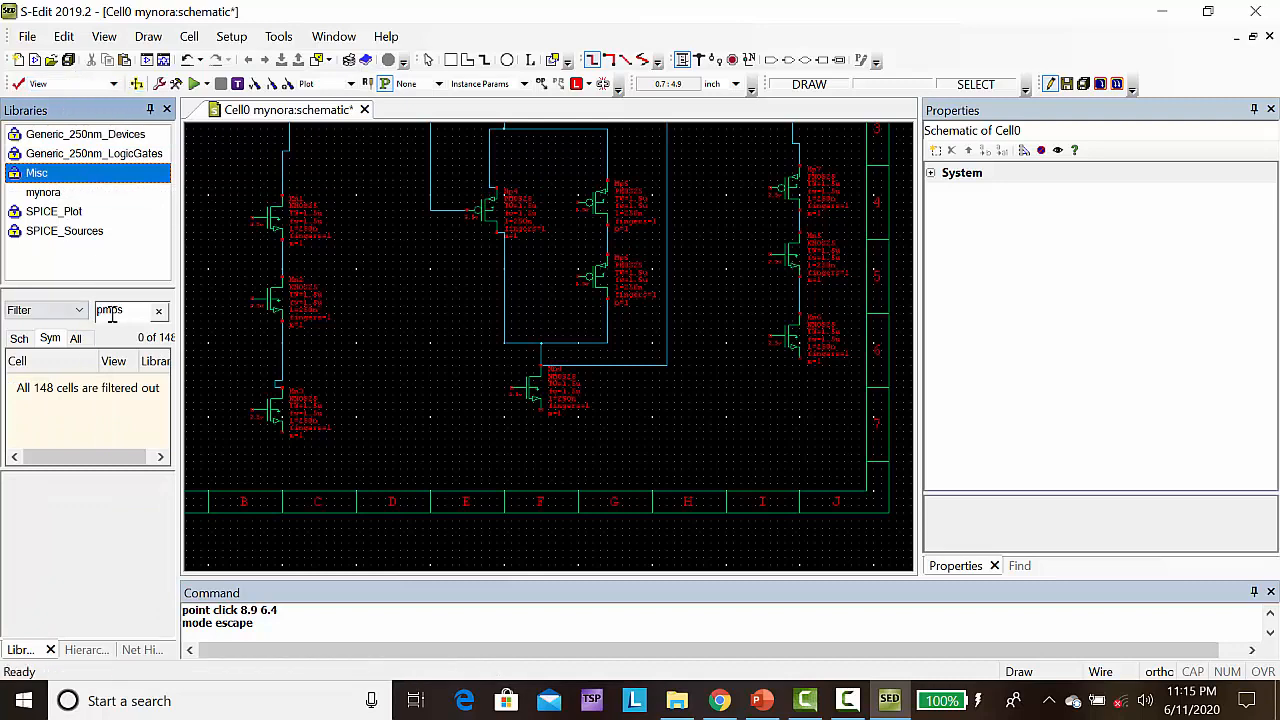
{"action": "left_click", "coordinate": [159, 313]}
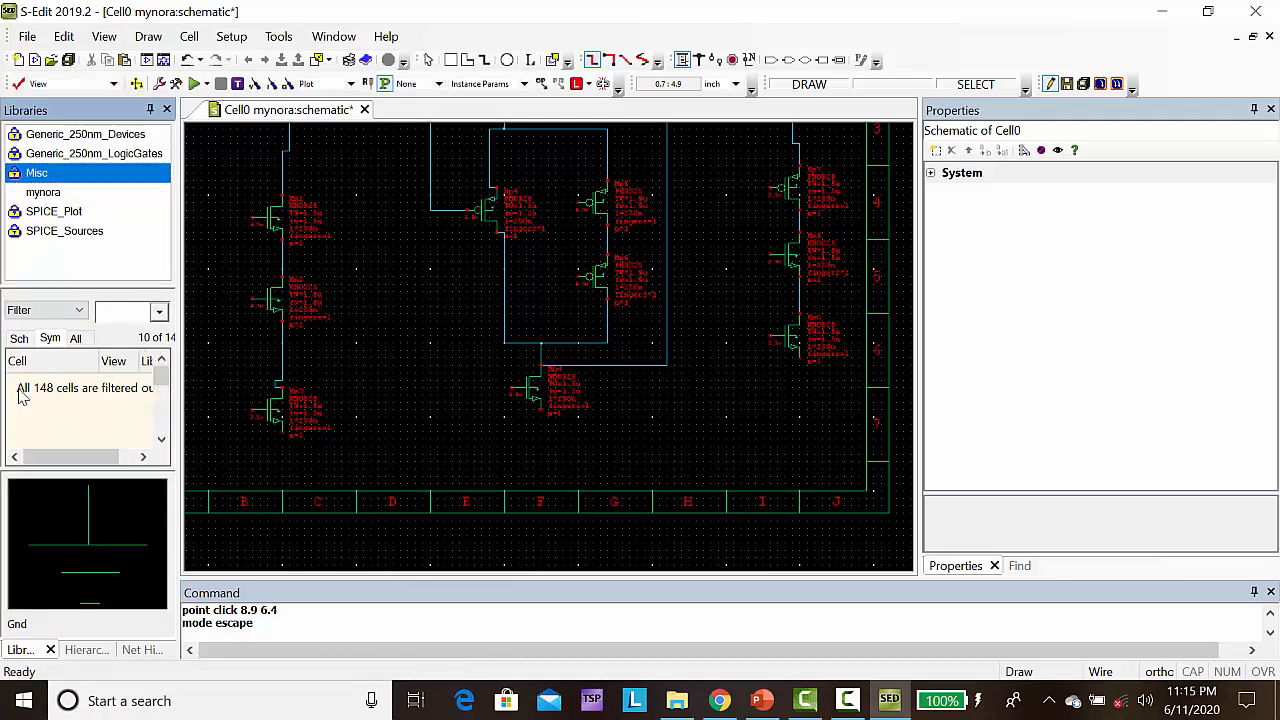
{"action": "right_click", "coordinate": [22, 390]}
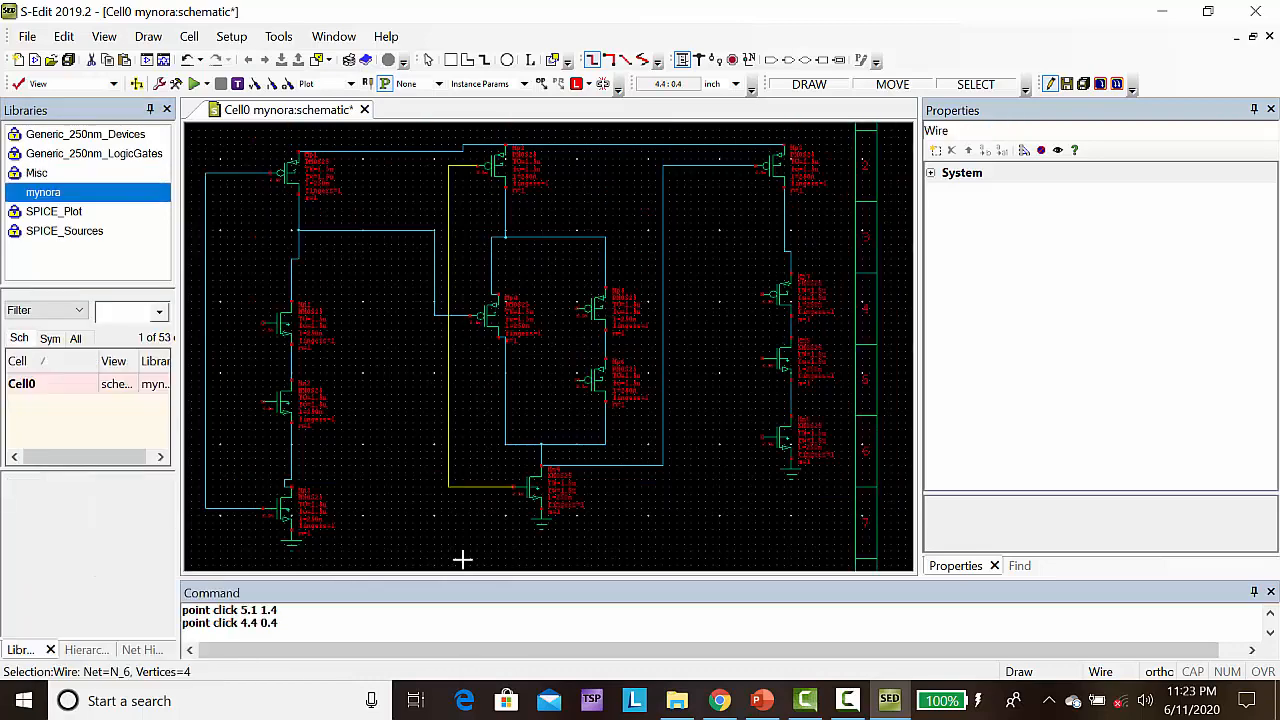
Discard the unfinished wire started at (4.4, 0.4)
{"action": "key", "text": "Left"}
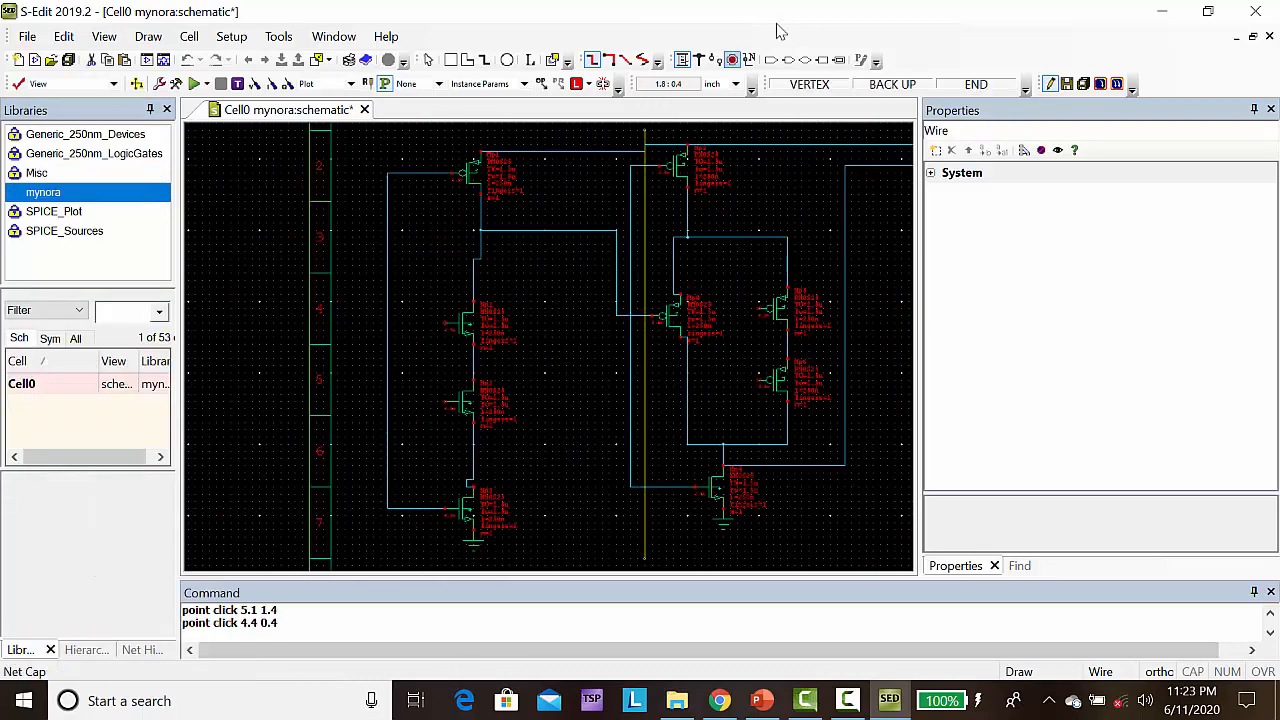
{"action": "key", "text": "Escape"}
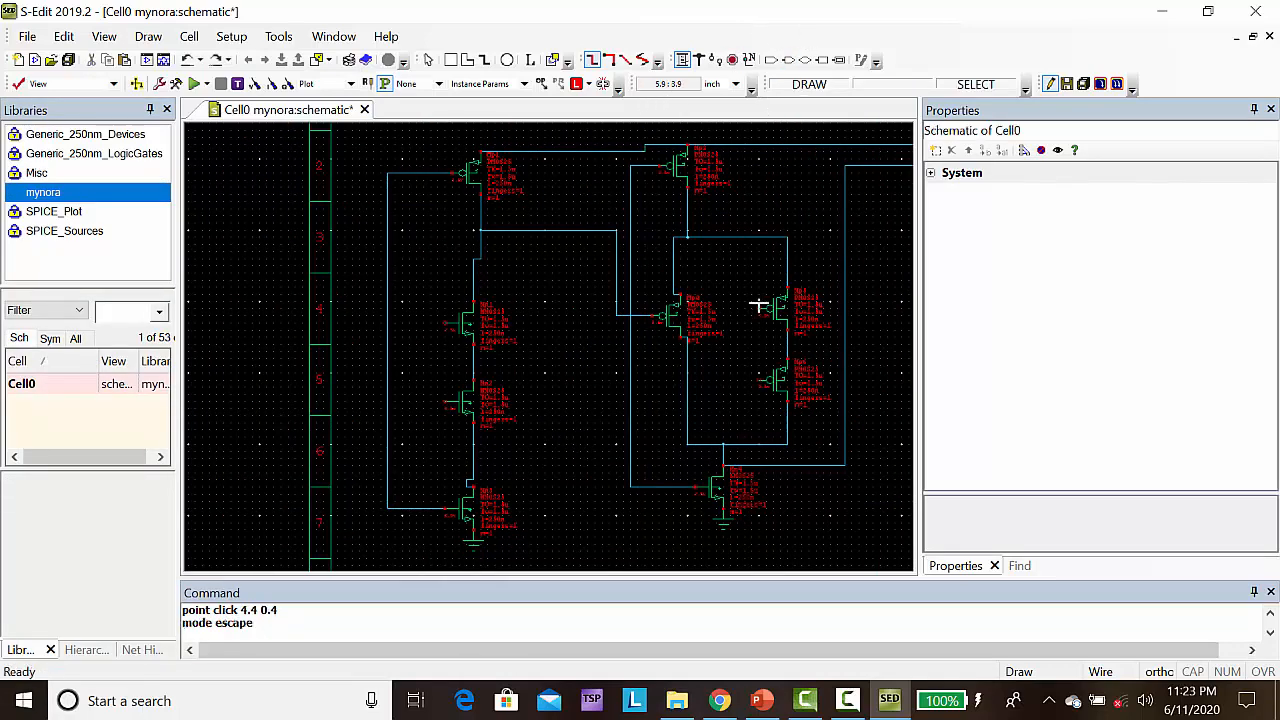
Place an input port named Clk at (0.5, 3.1), beside the first column's clock wire
{"action": "left_click", "coordinate": [771, 62]}
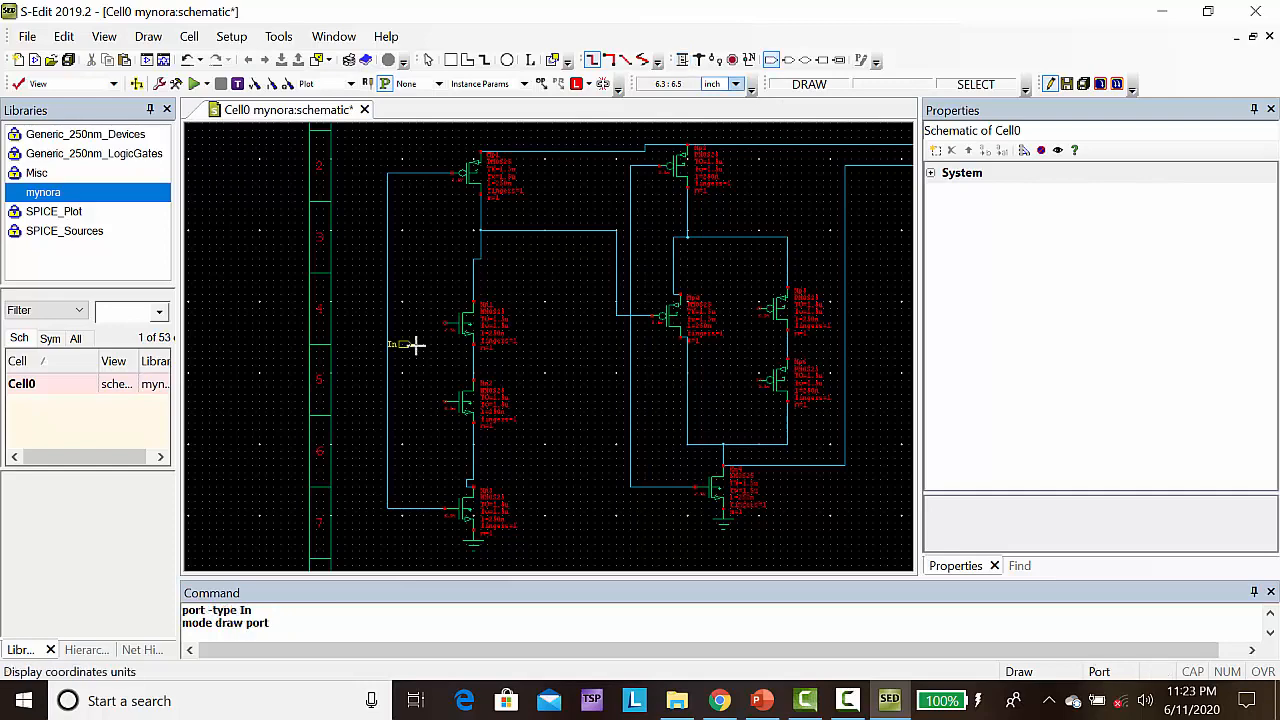
{"action": "left_click", "coordinate": [366, 366]}
{"action": "type", "text": "Clk"}
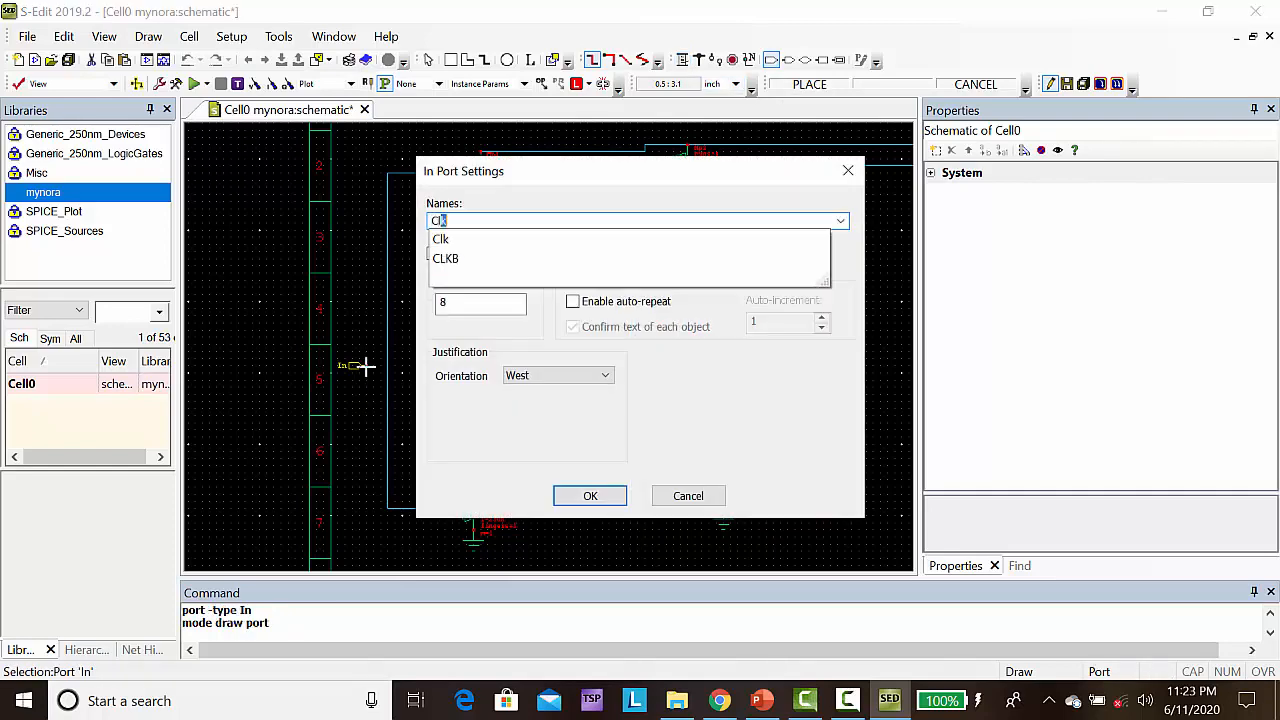
{"action": "left_click", "coordinate": [587, 497]}
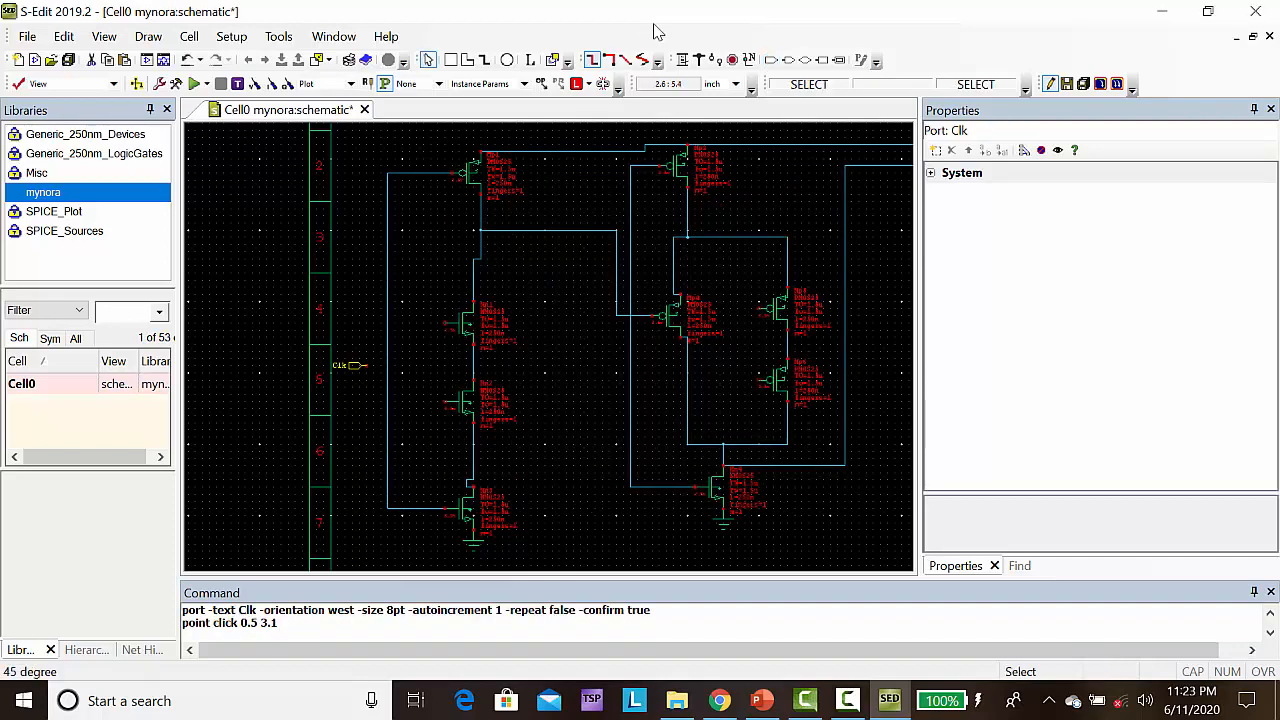
Wire the Clk port from (0.5, 3.1) to the first column's vertical gate wire at (0.8, 3.1)
{"action": "left_click", "coordinate": [683, 60]}
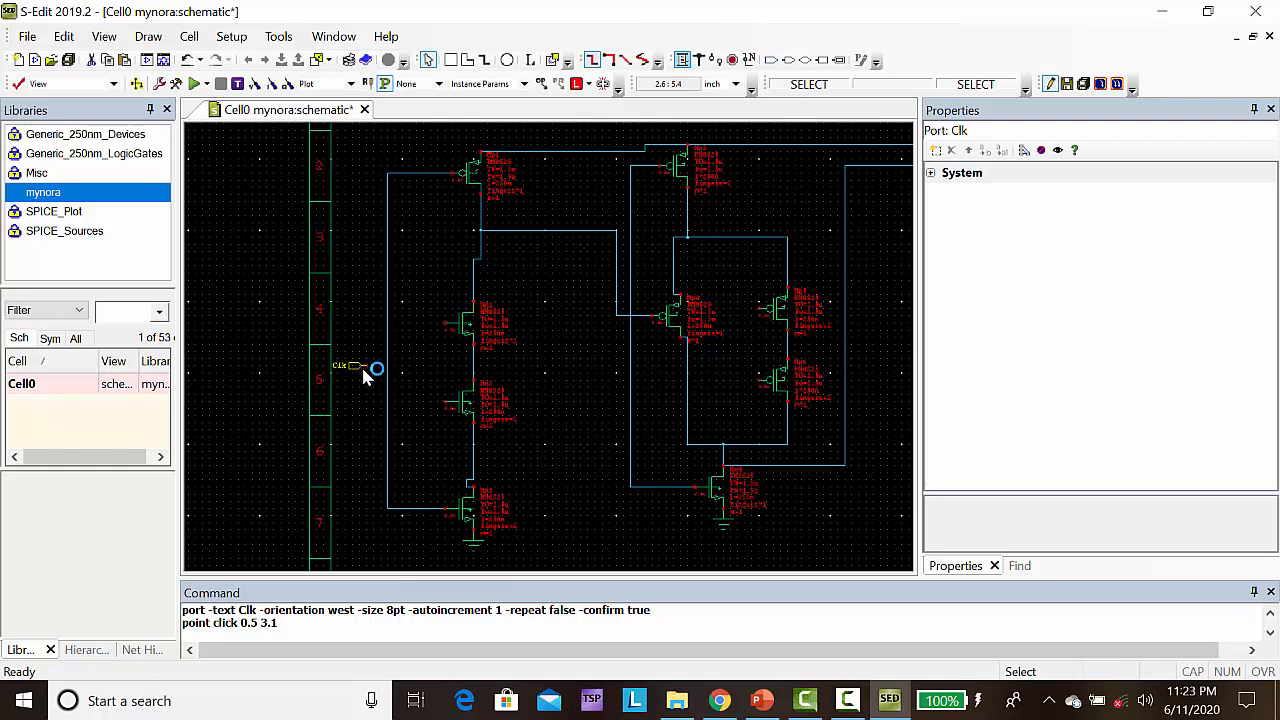
{"action": "left_click", "coordinate": [366, 368]}
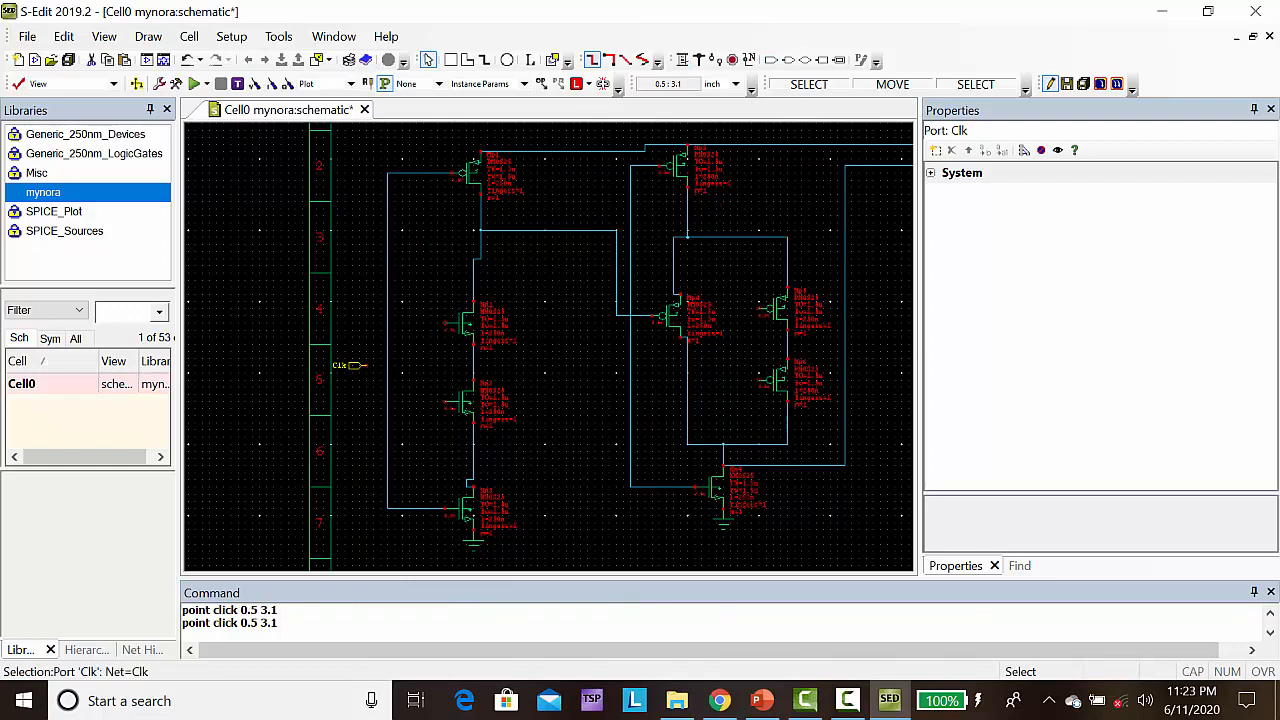
{"action": "left_click", "coordinate": [684, 62]}
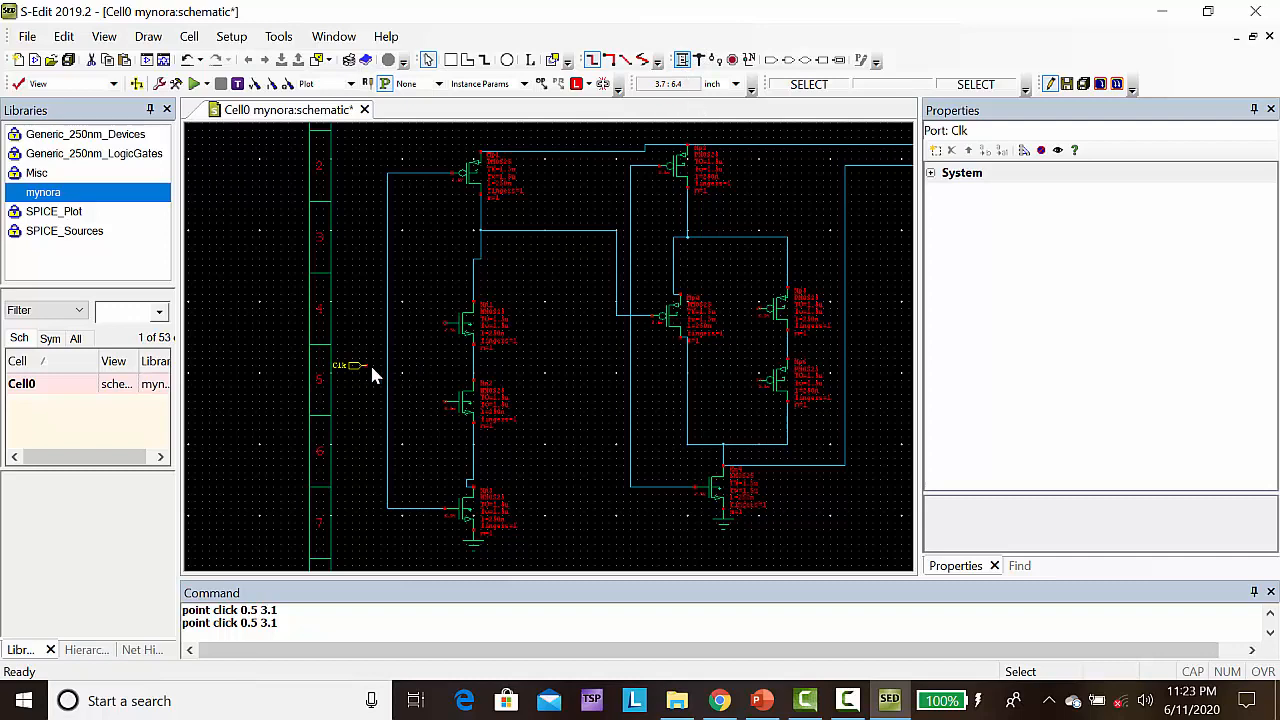
{"action": "left_click", "coordinate": [680, 62]}
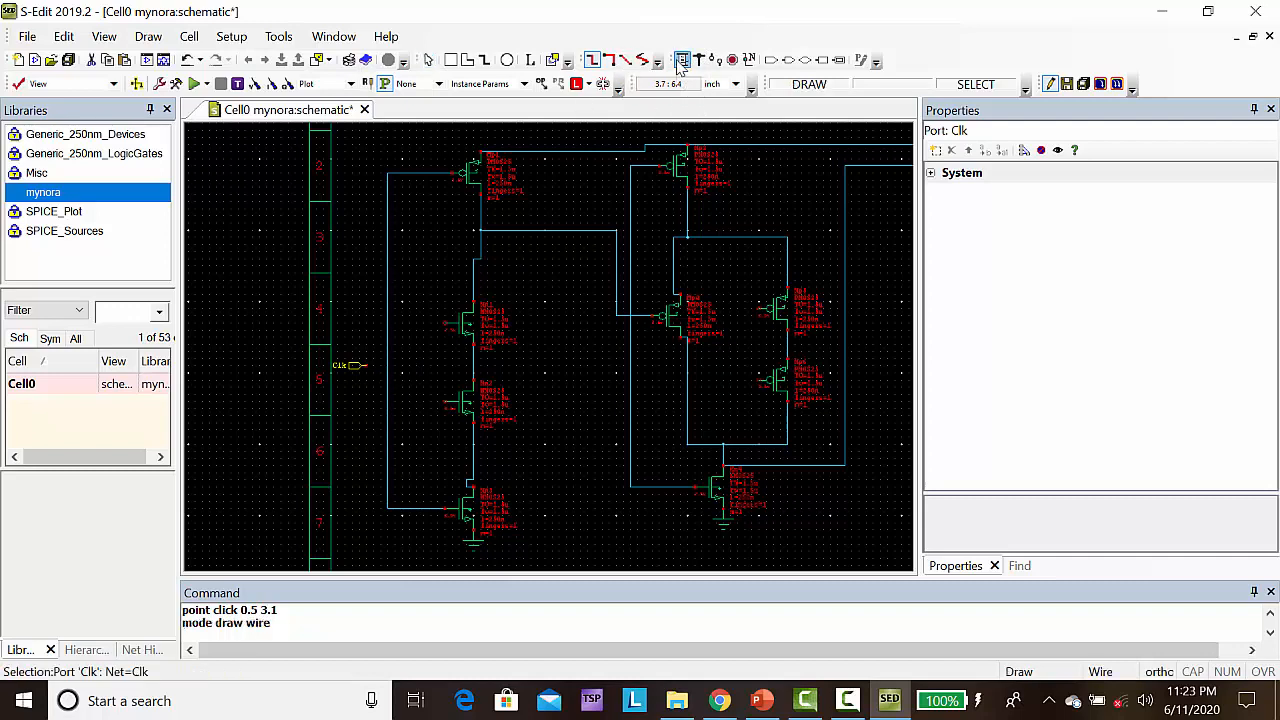
{"action": "left_click", "coordinate": [366, 366]}
{"action": "left_click", "coordinate": [387, 366]}
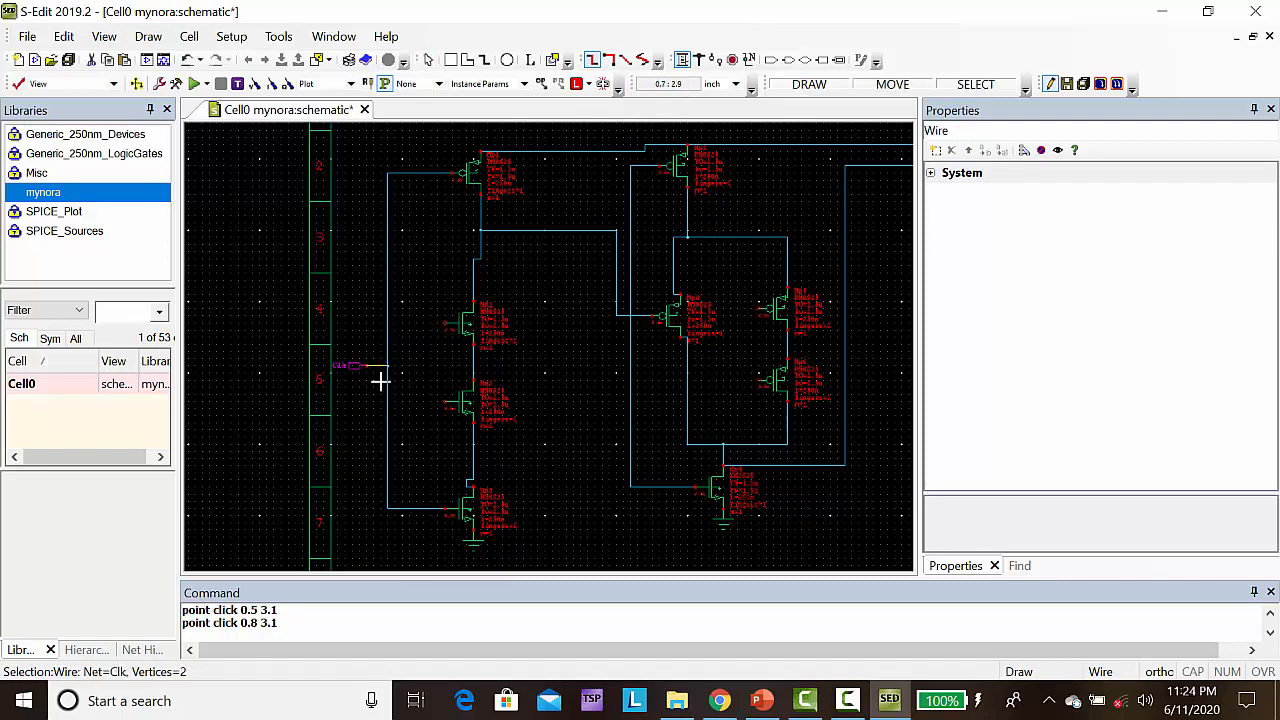
Find the vpulse symbol in the SPICE_Sources library and place an instance at (0.6, 2.5), below the Clk port's wire
{"action": "left_click", "coordinate": [78, 233]}
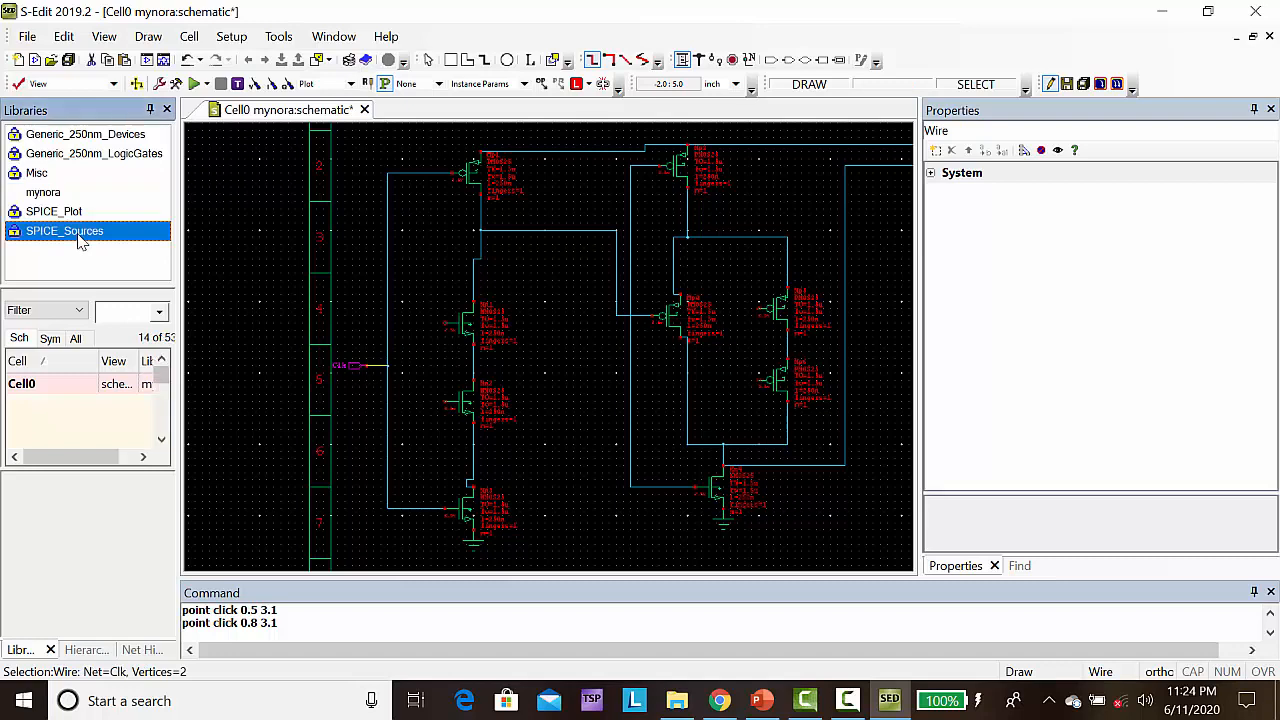
{"action": "left_click", "coordinate": [127, 315]}
{"action": "type", "text": "vpulse"}
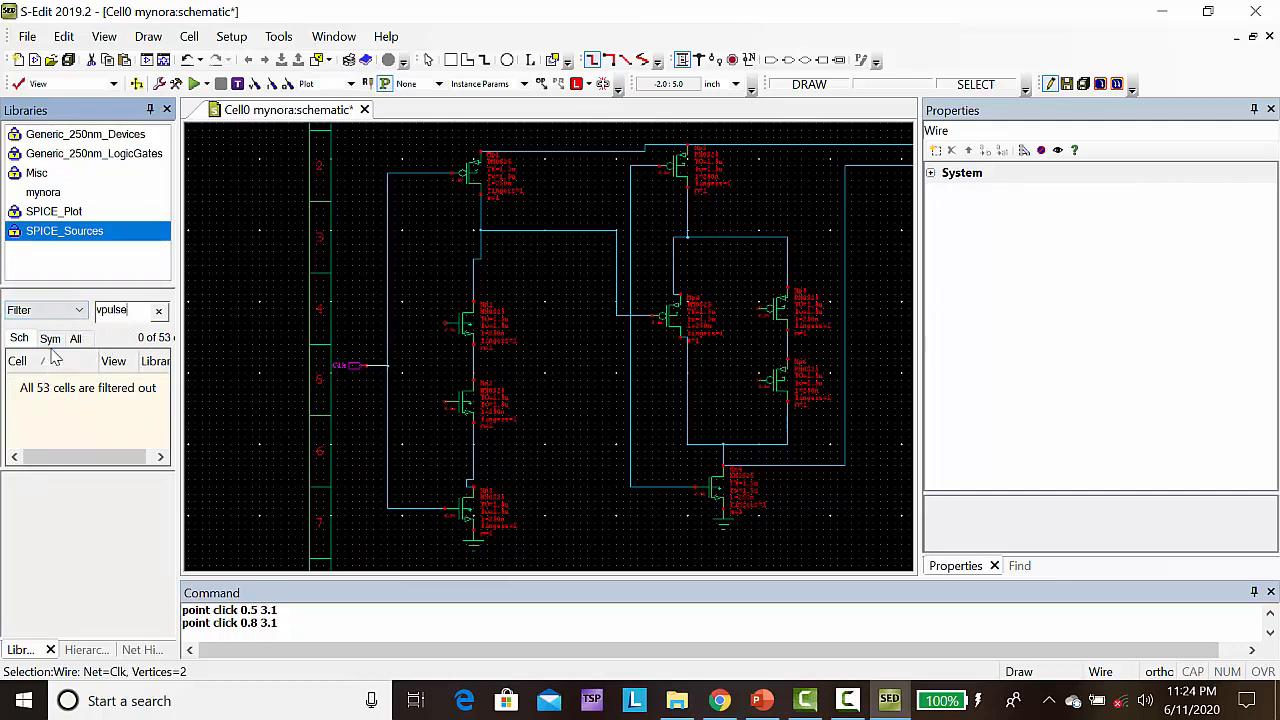
{"action": "left_click", "coordinate": [51, 341]}
{"action": "left_click", "coordinate": [26, 385]}
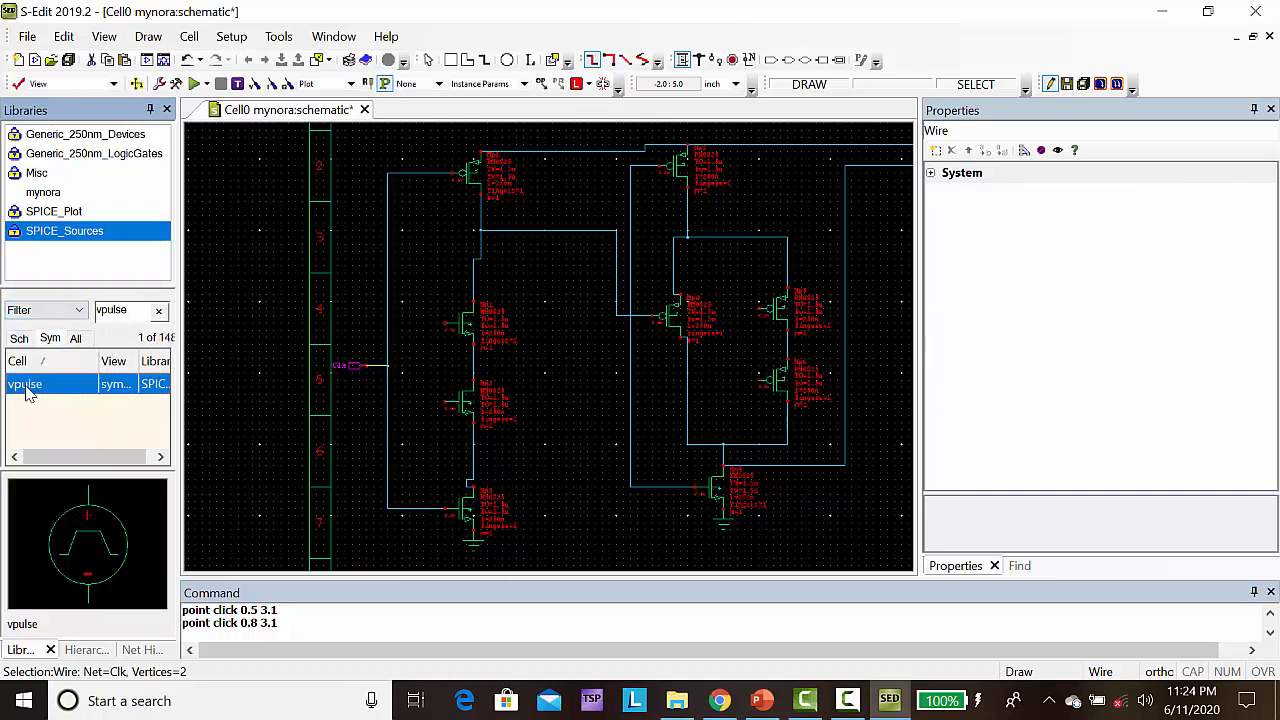
{"action": "right_click", "coordinate": [28, 391]}
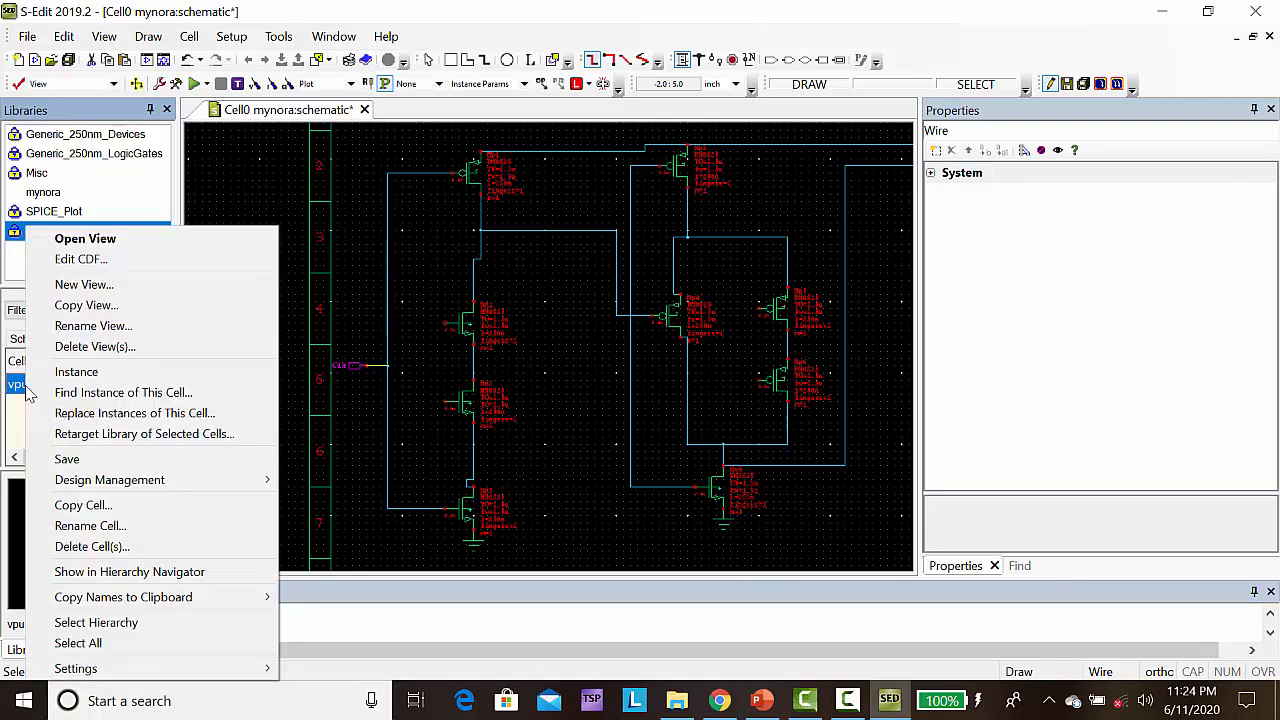
{"action": "left_click", "coordinate": [93, 378]}
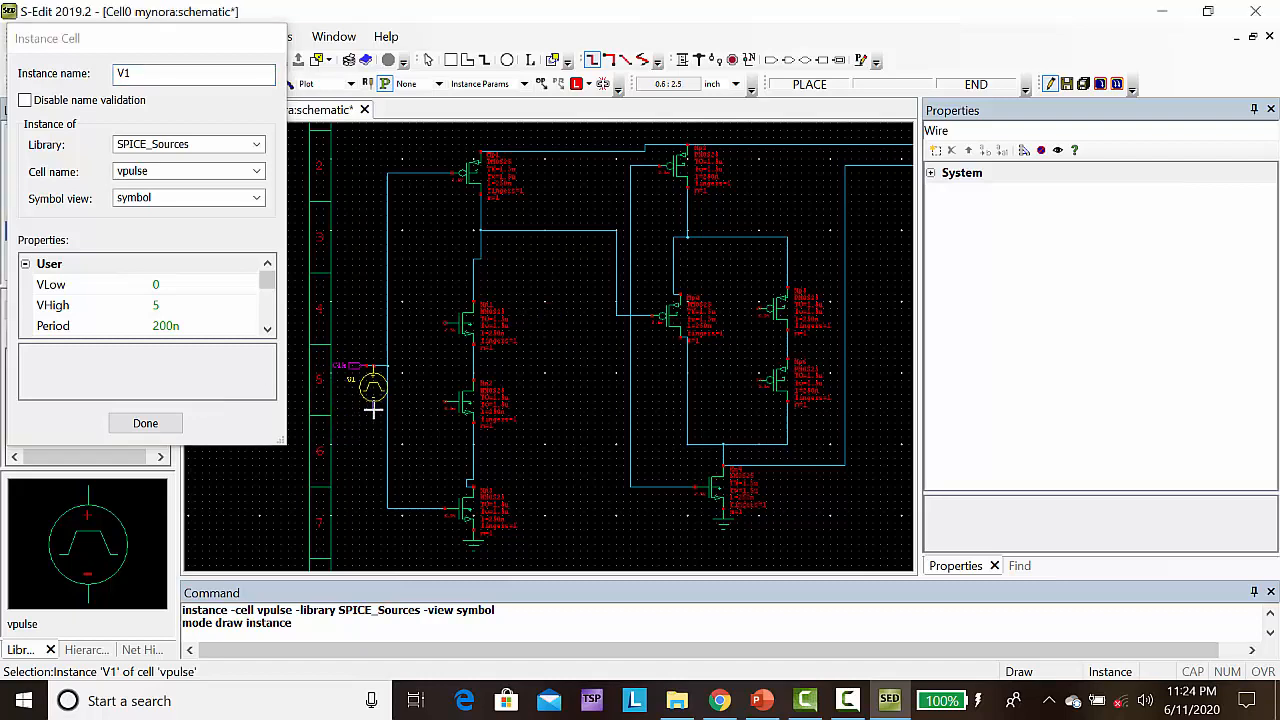
{"action": "left_click", "coordinate": [373, 408]}
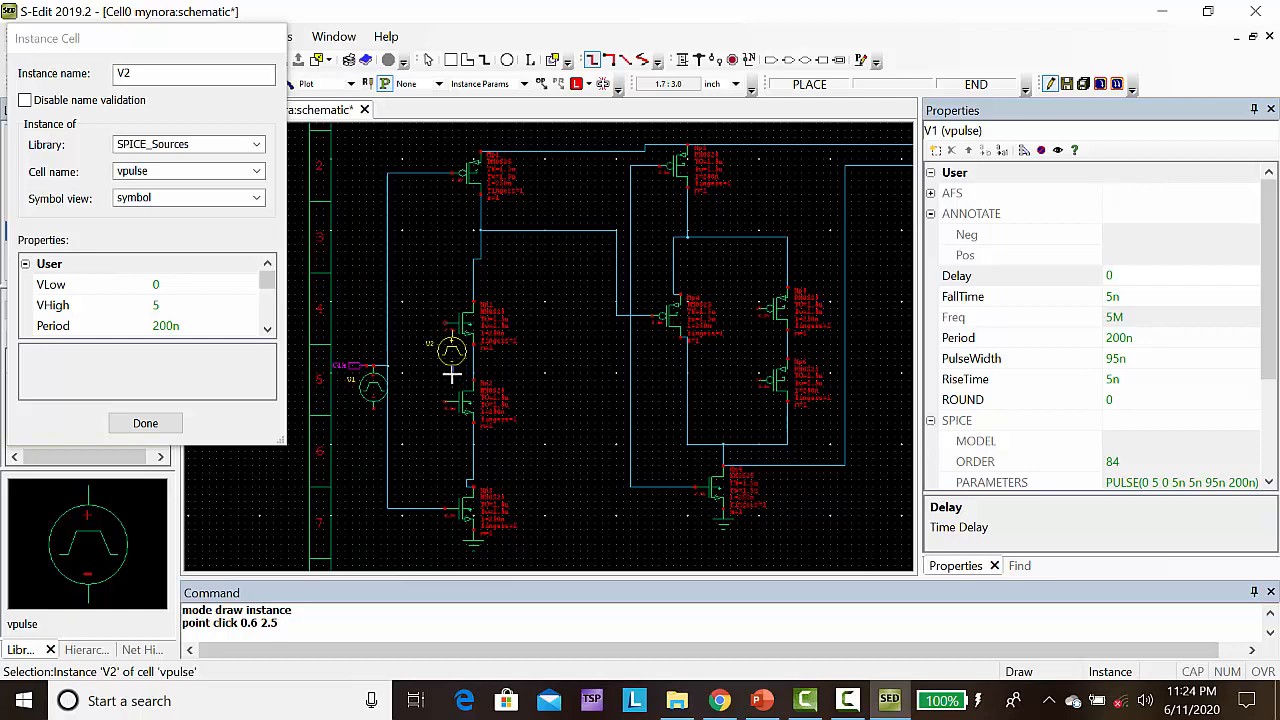
Place five more vpulse sources at (1.6, 3.1), (1.6, 2), (6, 3.3), (6, 2.3) and (4.2, 0.8), then end placement
{"action": "left_click", "coordinate": [444, 367]}
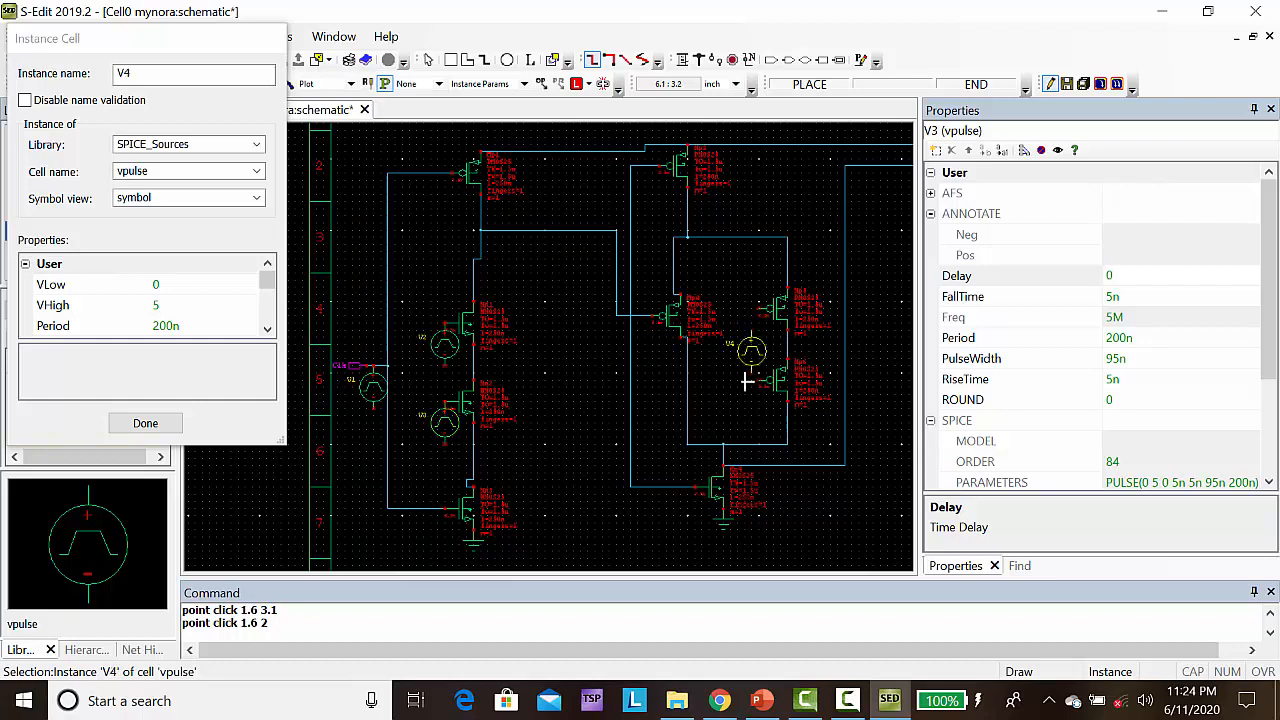
{"action": "left_click", "coordinate": [758, 347]}
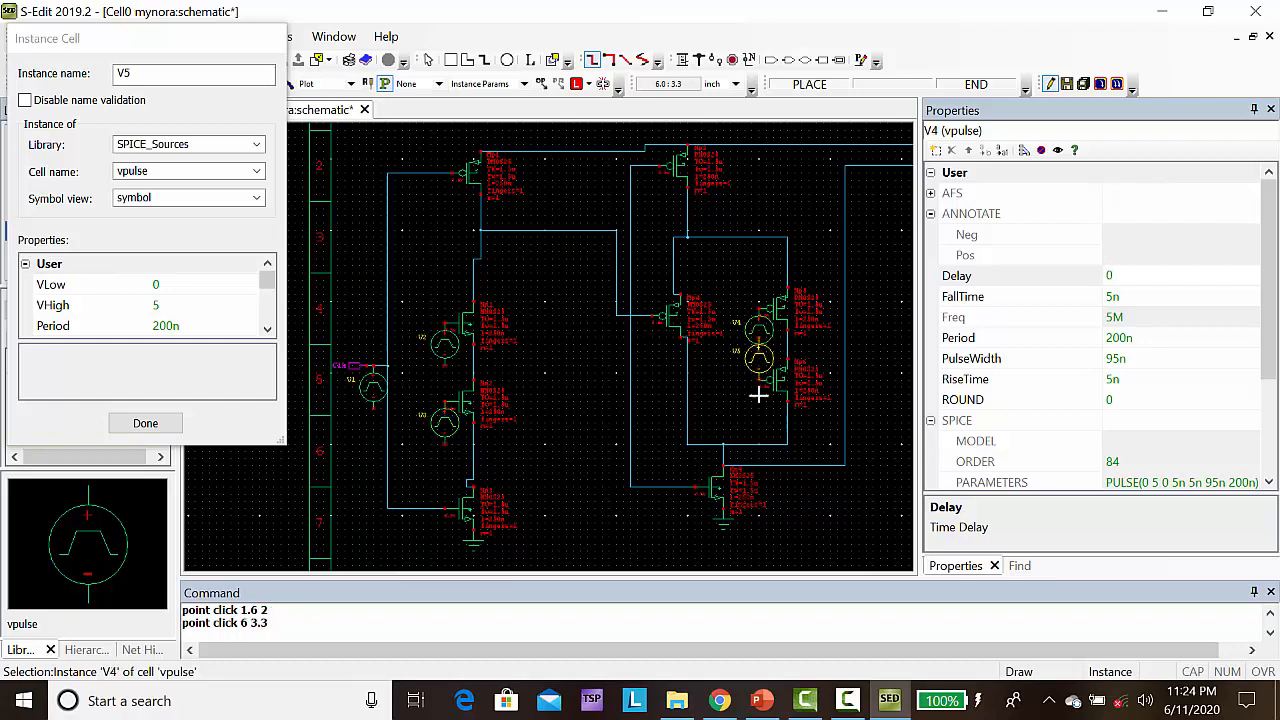
{"action": "left_click", "coordinate": [758, 425]}
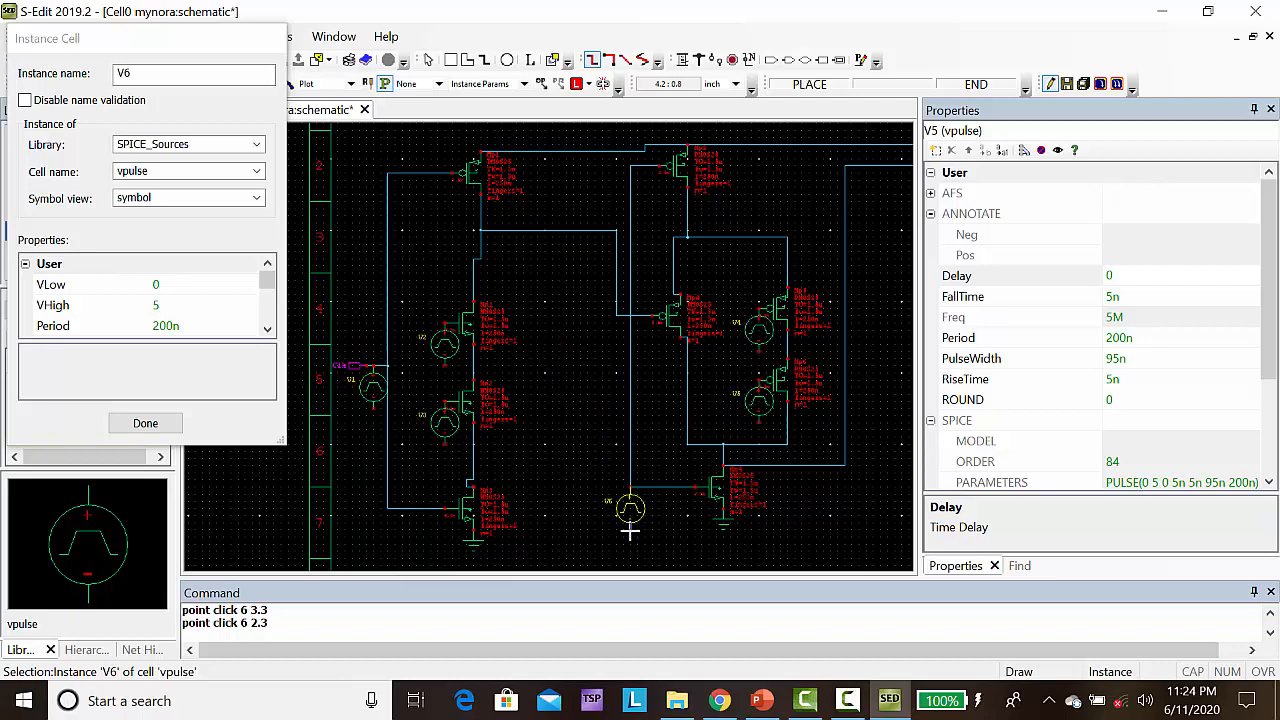
{"action": "left_click", "coordinate": [630, 532]}
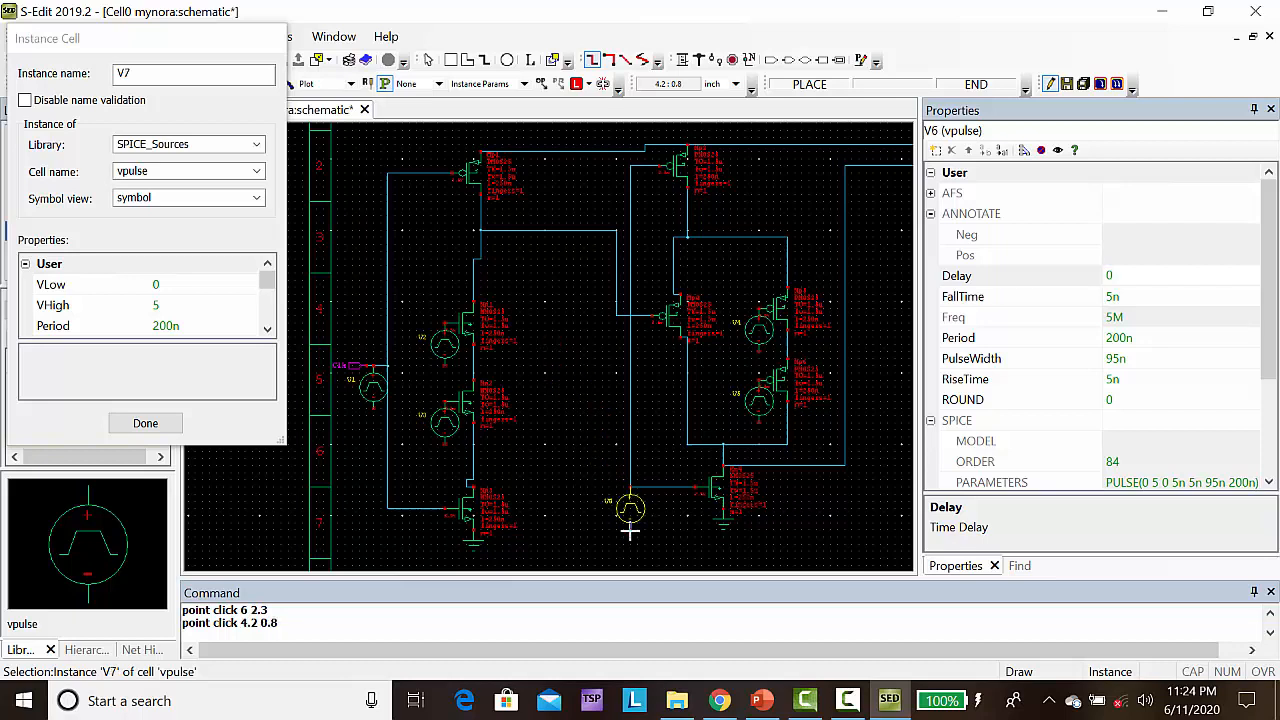
{"action": "left_click", "coordinate": [138, 425]}
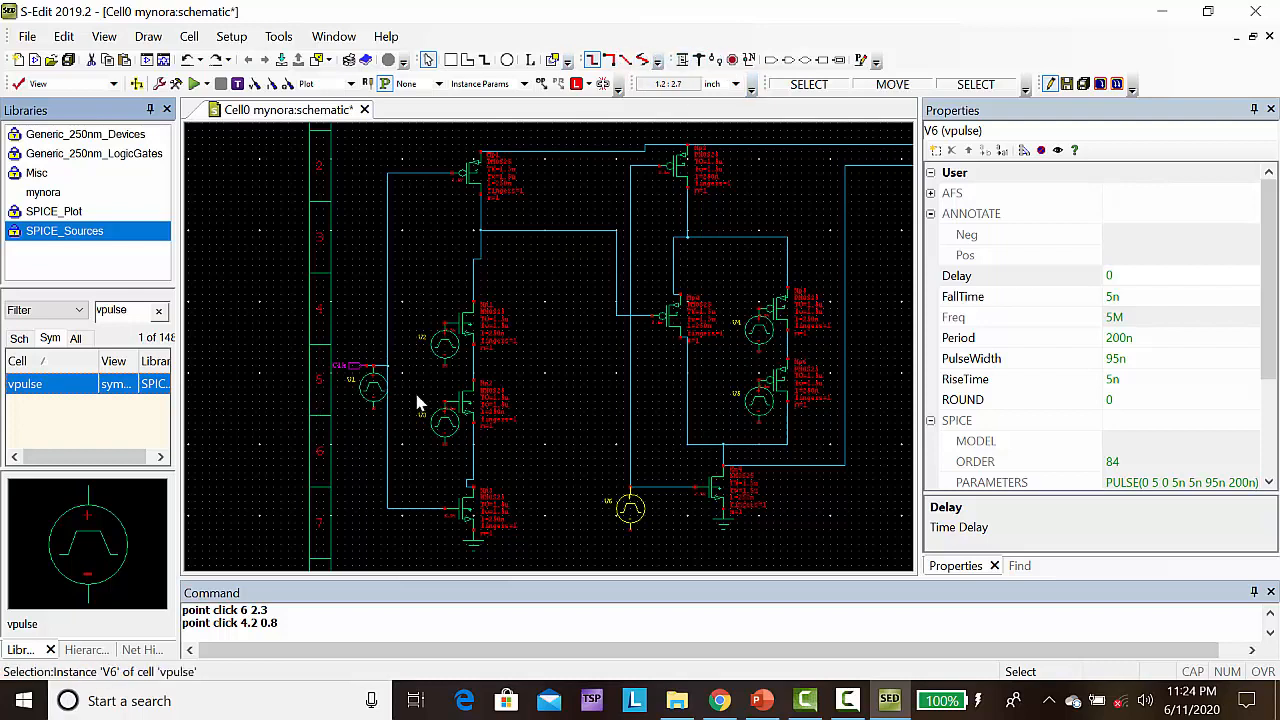
Copy the first column's ground symbol and paste one under the Clk source and under each of the first column's two input sources
{"action": "left_click", "coordinate": [475, 545]}
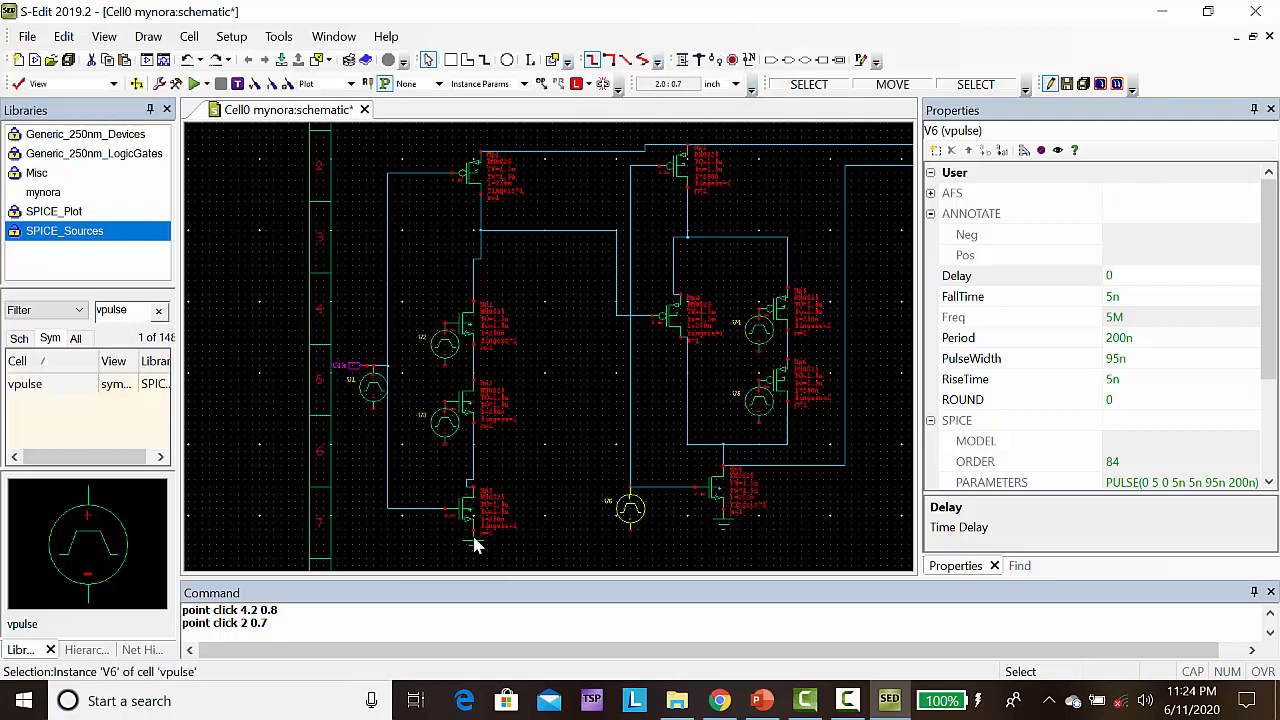
{"action": "key", "text": "ctrl+c"}
{"action": "key", "text": "ctrl+v"}
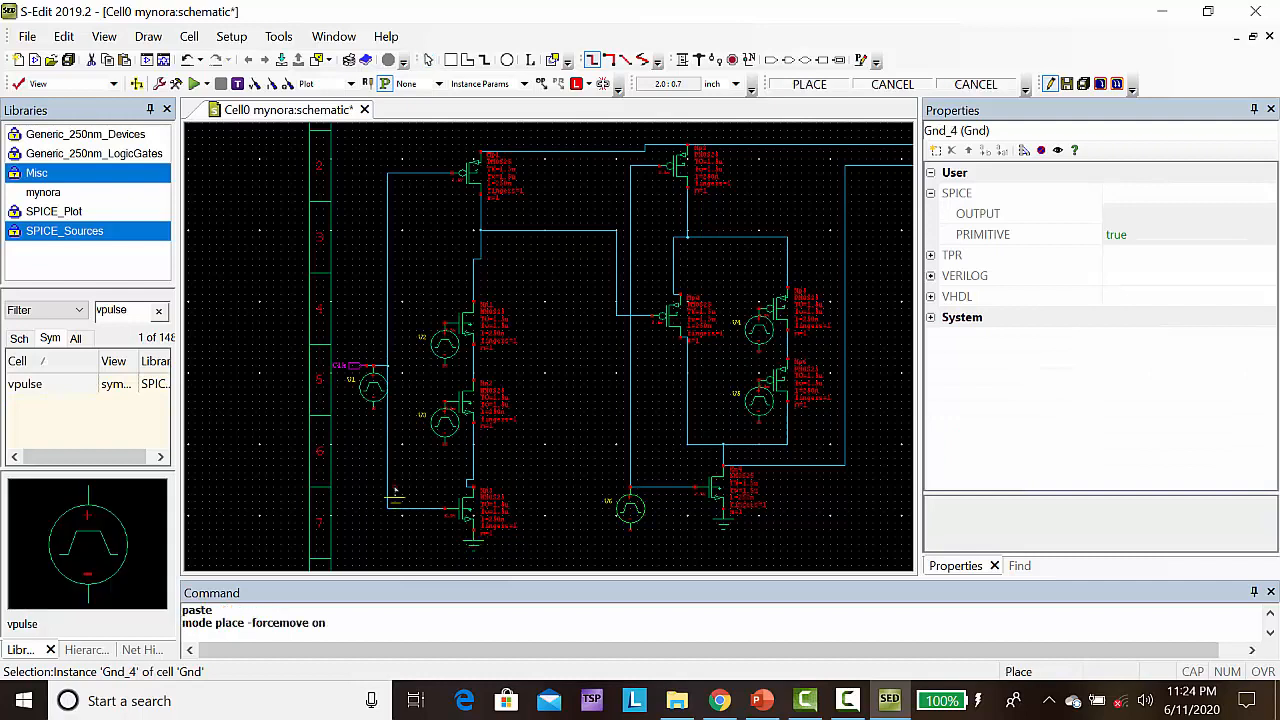
{"action": "left_click", "coordinate": [373, 417]}
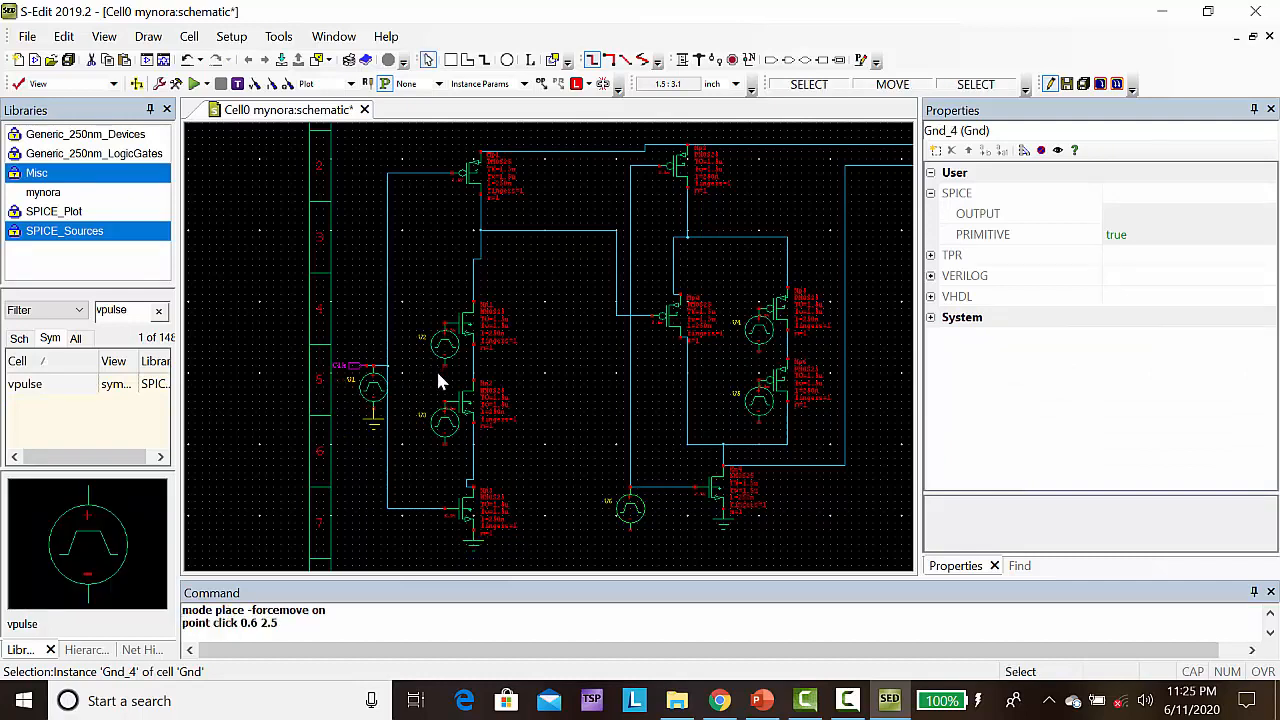
{"action": "key", "text": "ctrl+v"}
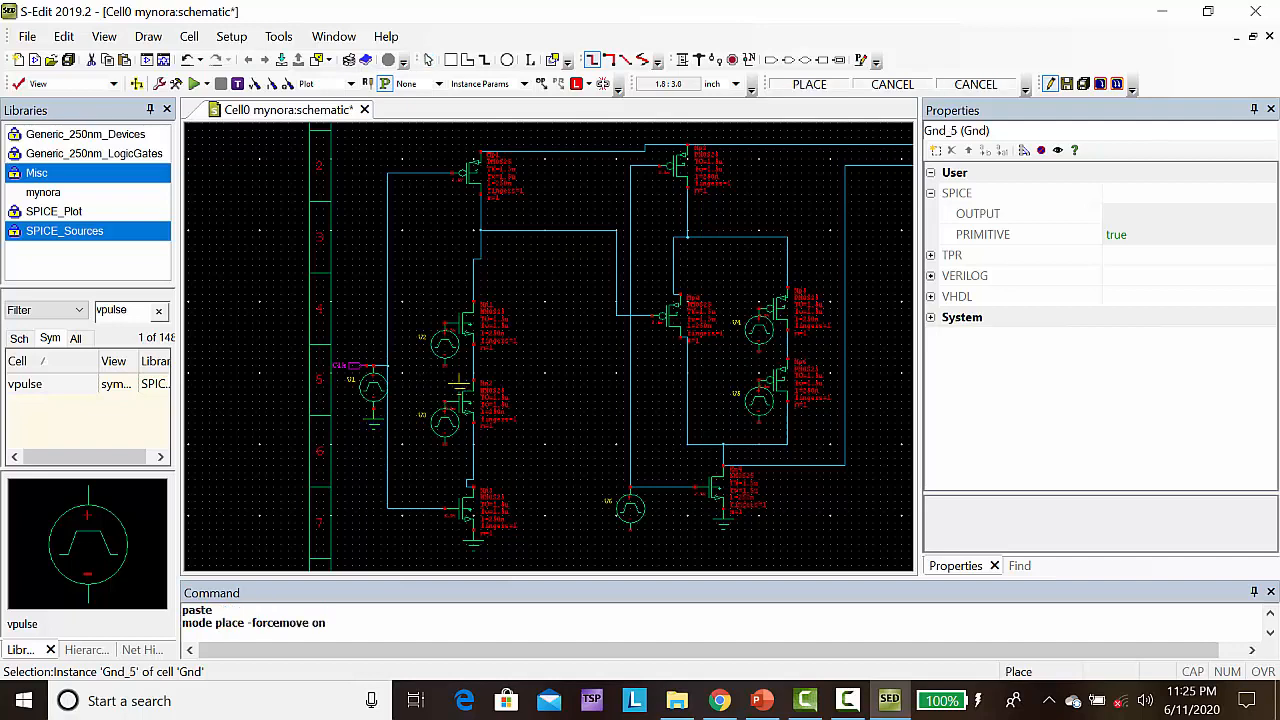
{"action": "left_click", "coordinate": [445, 373]}
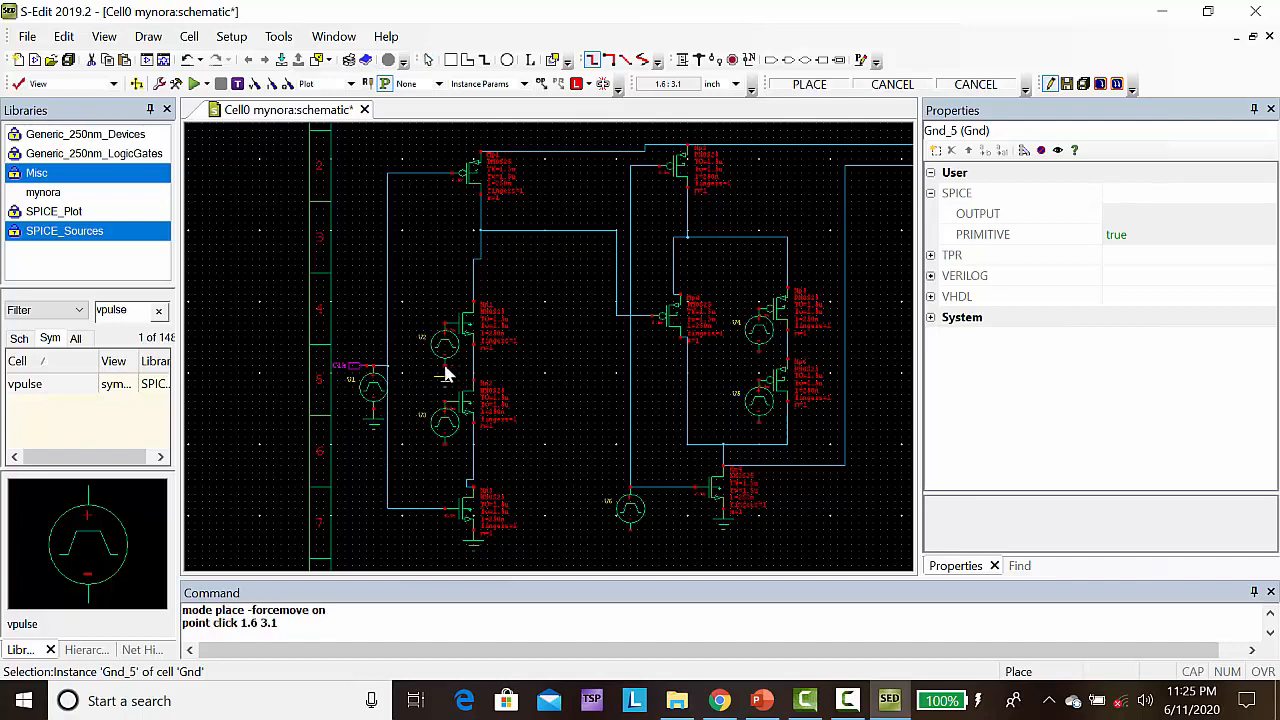
{"action": "key", "text": "ctrl+v"}
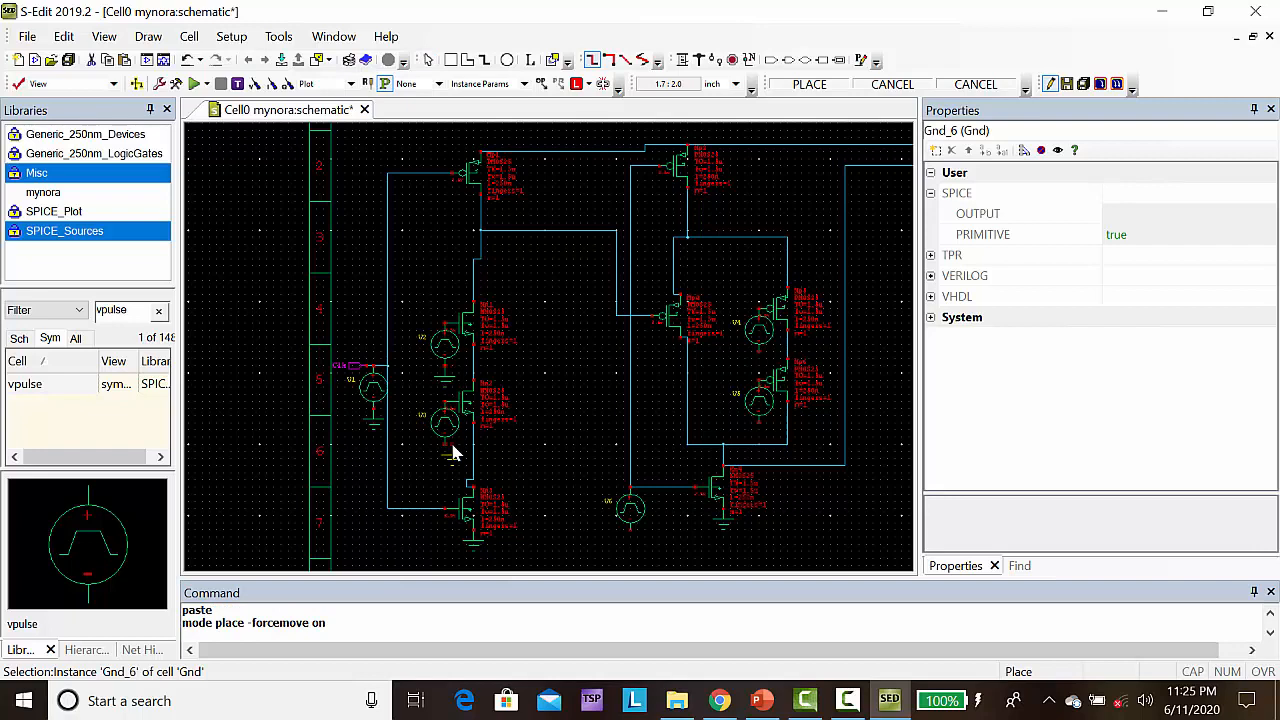
{"action": "left_click", "coordinate": [453, 452]}
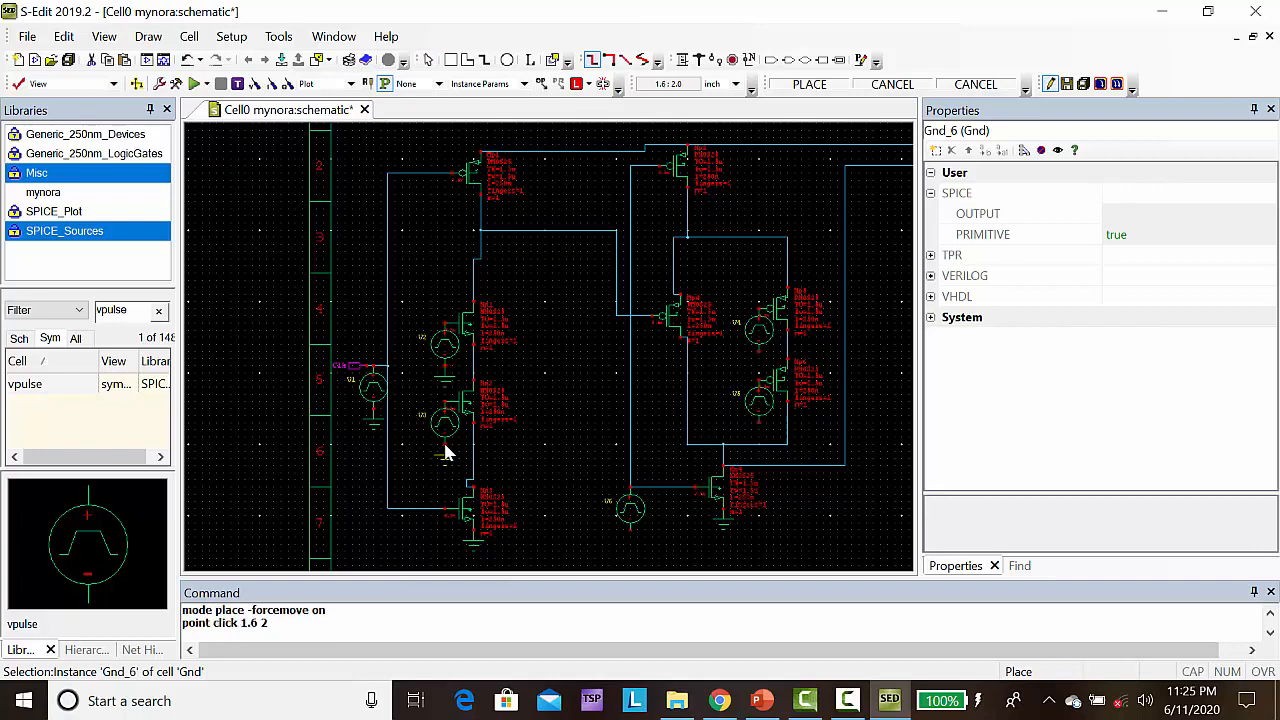
Paste ground symbols under the second stage's clock source at (4.2, 0.8) and its two input sources at (6, 2.3) and (6, 3.3)
{"action": "left_click", "coordinate": [630, 538]}
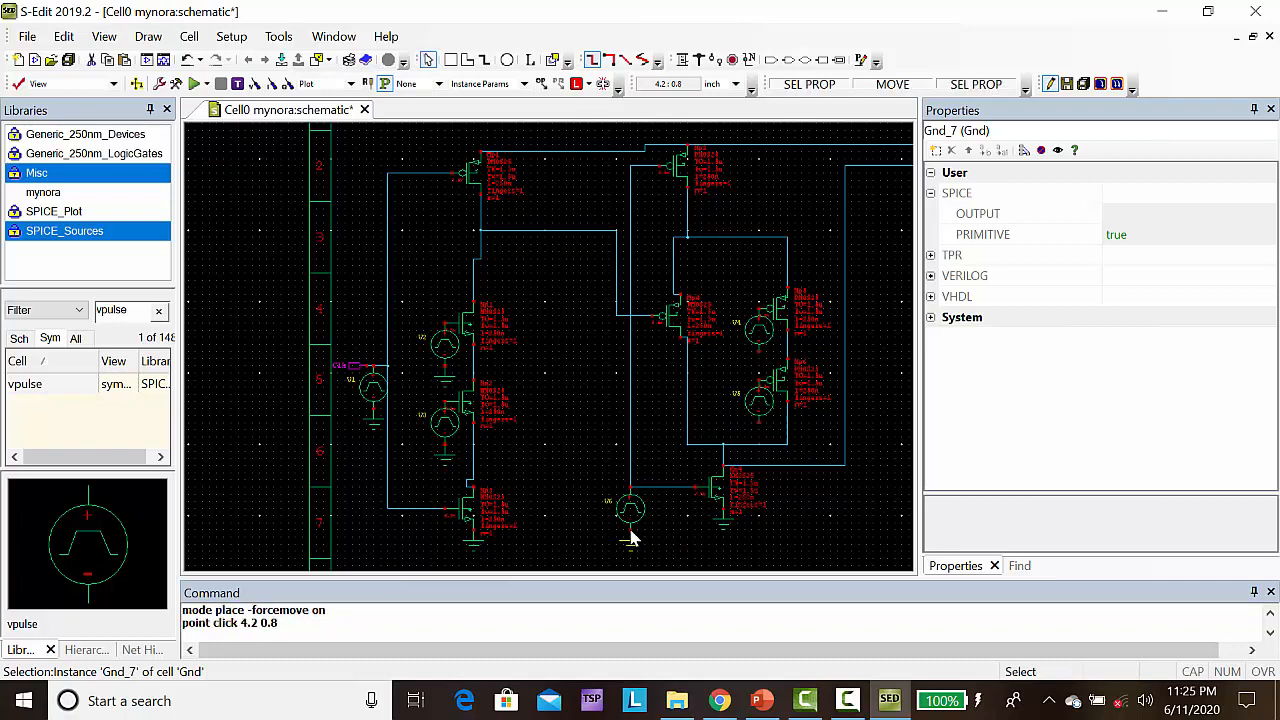
{"action": "key", "text": "ctrl+v"}
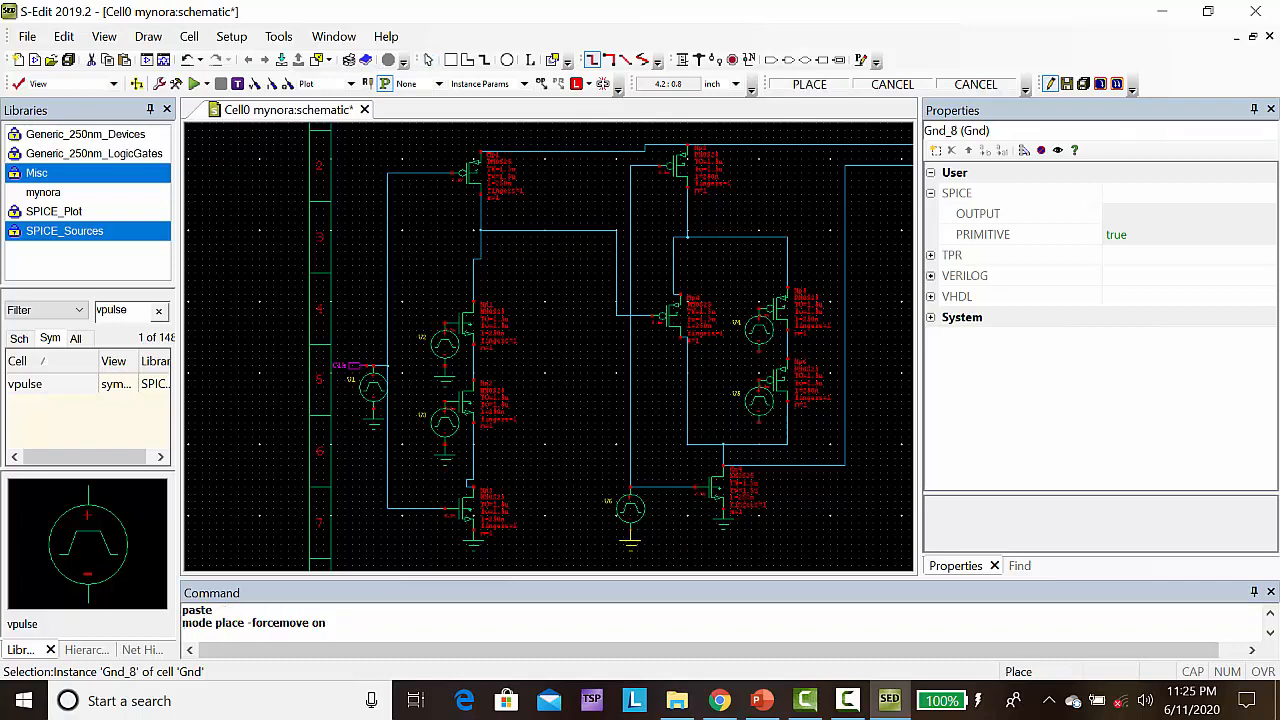
{"action": "left_click", "coordinate": [760, 432]}
{"action": "key", "text": "ctrl+v"}
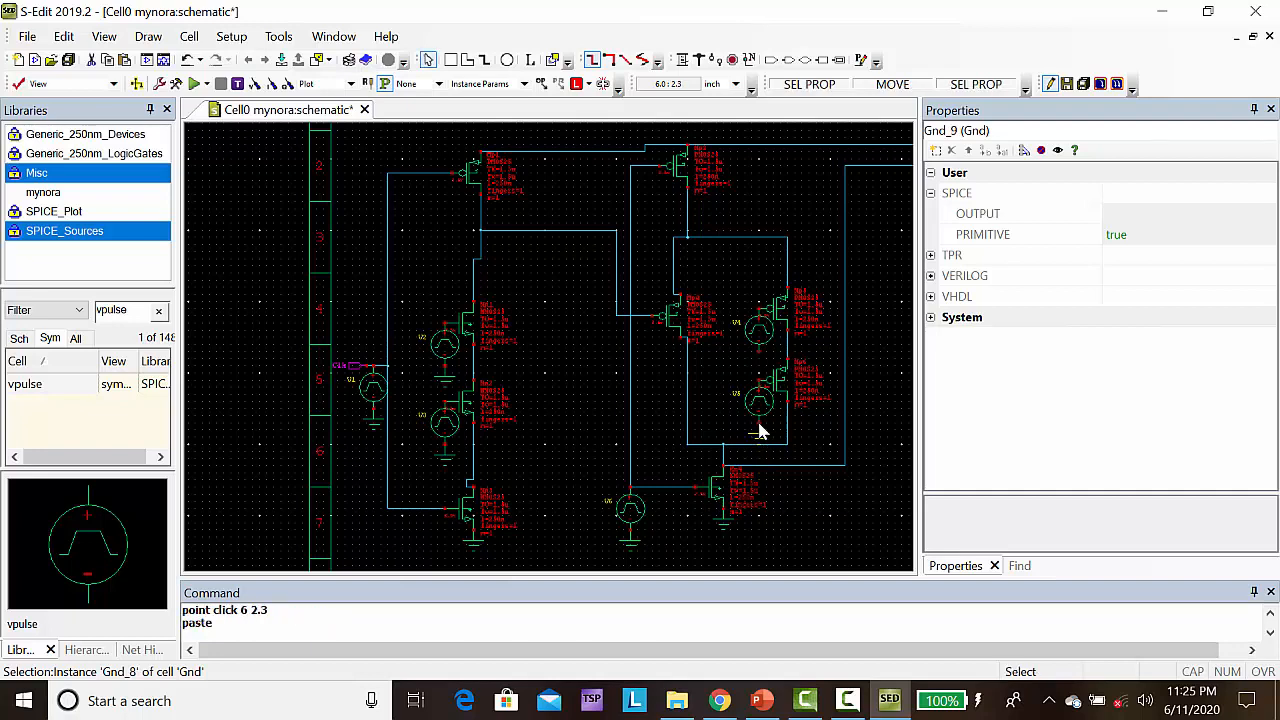
{"action": "left_click", "coordinate": [760, 360]}
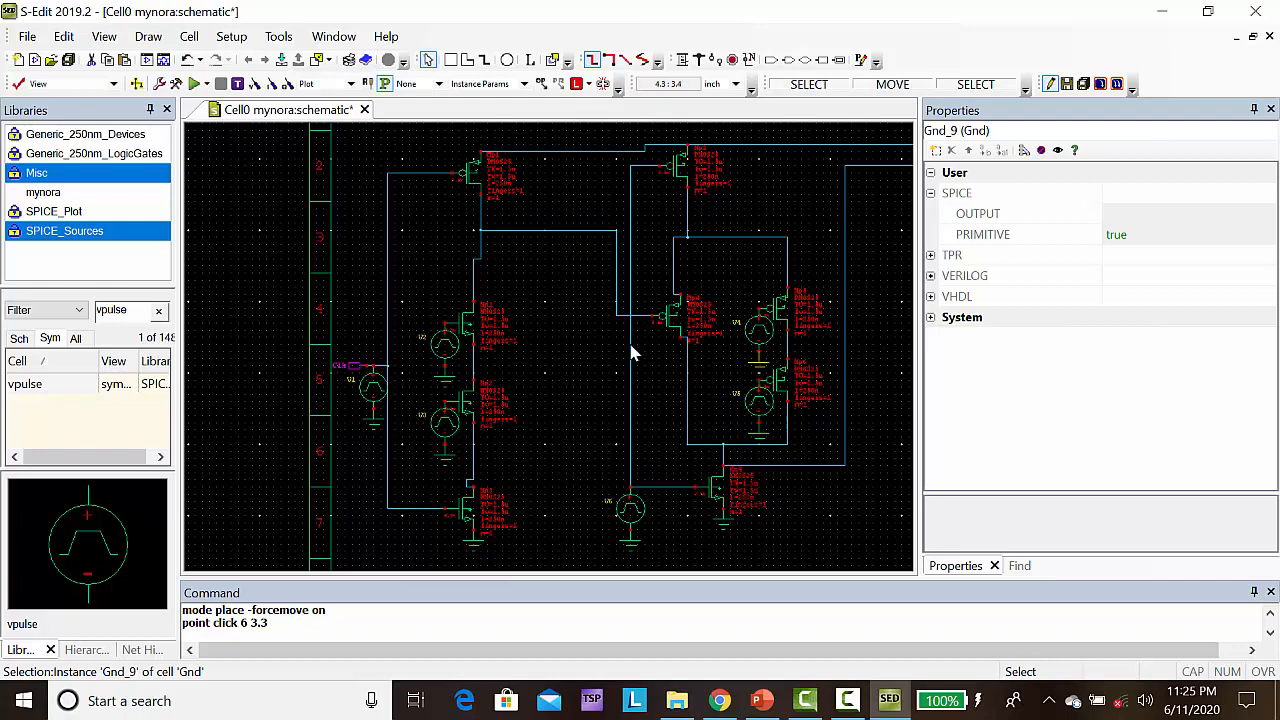
Place an input port named A on the first column's upper NMOS gate at (1.6, 3.7)
{"action": "left_click", "coordinate": [771, 60]}
{"action": "left_click", "coordinate": [771, 60]}
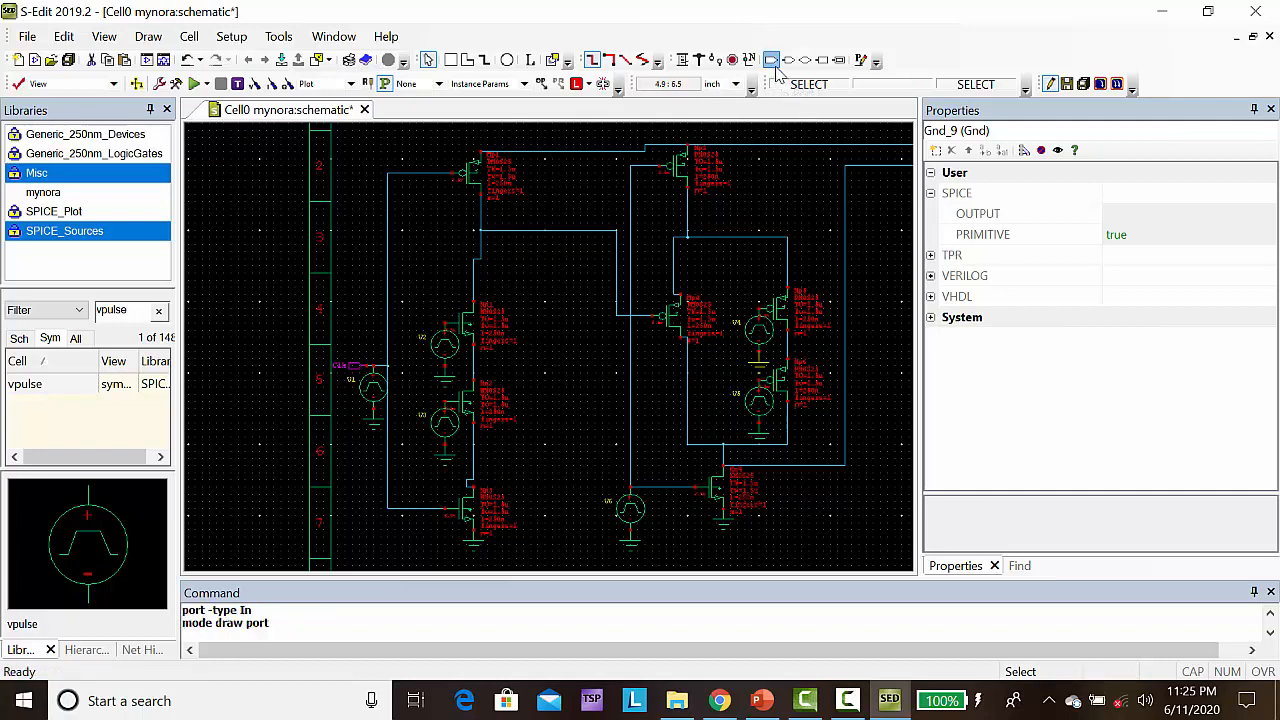
{"action": "left_click", "coordinate": [443, 323]}
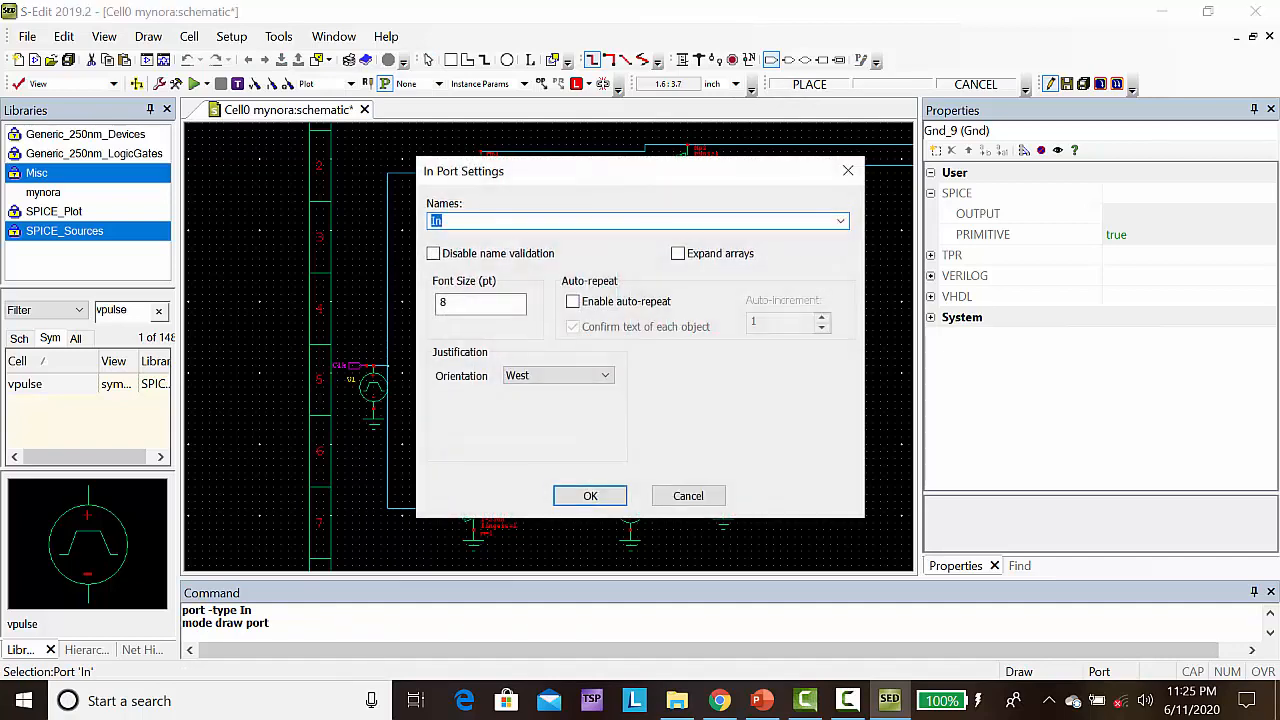
{"action": "left_click", "coordinate": [568, 494]}
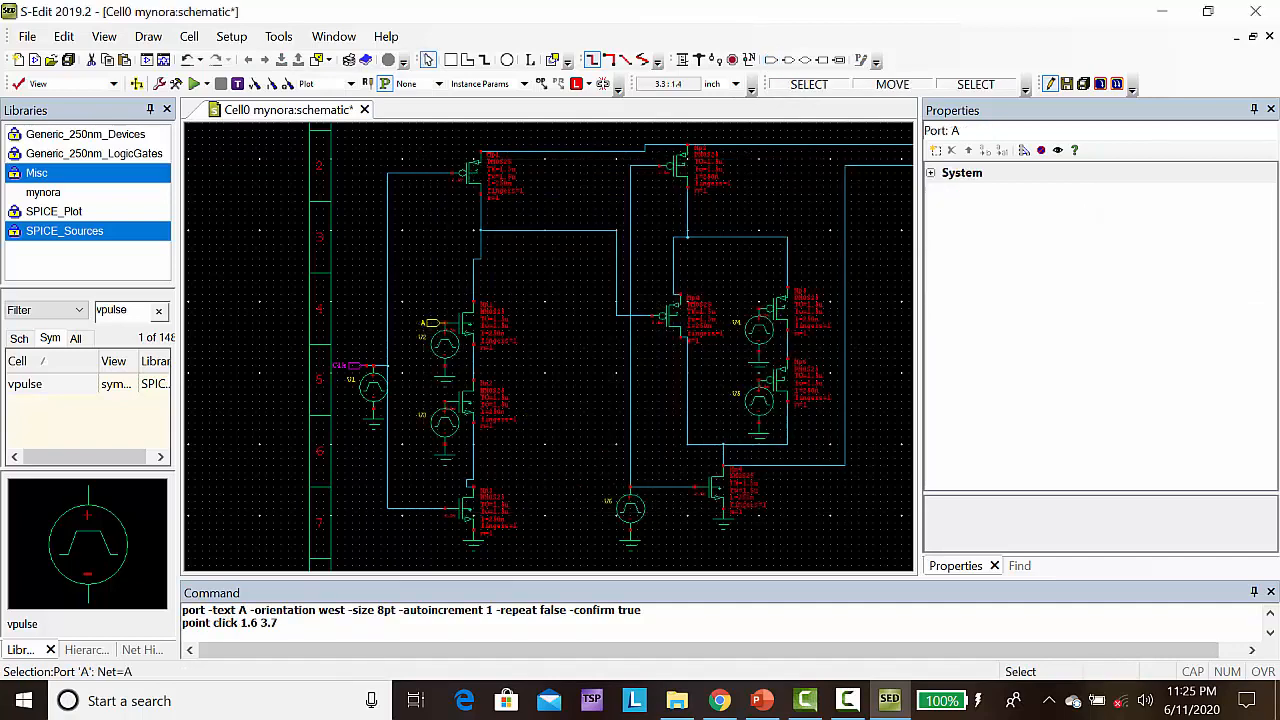
Place an input port named B on the first column's middle NMOS gate at (1.6, 2.6)
{"action": "left_click", "coordinate": [771, 60]}
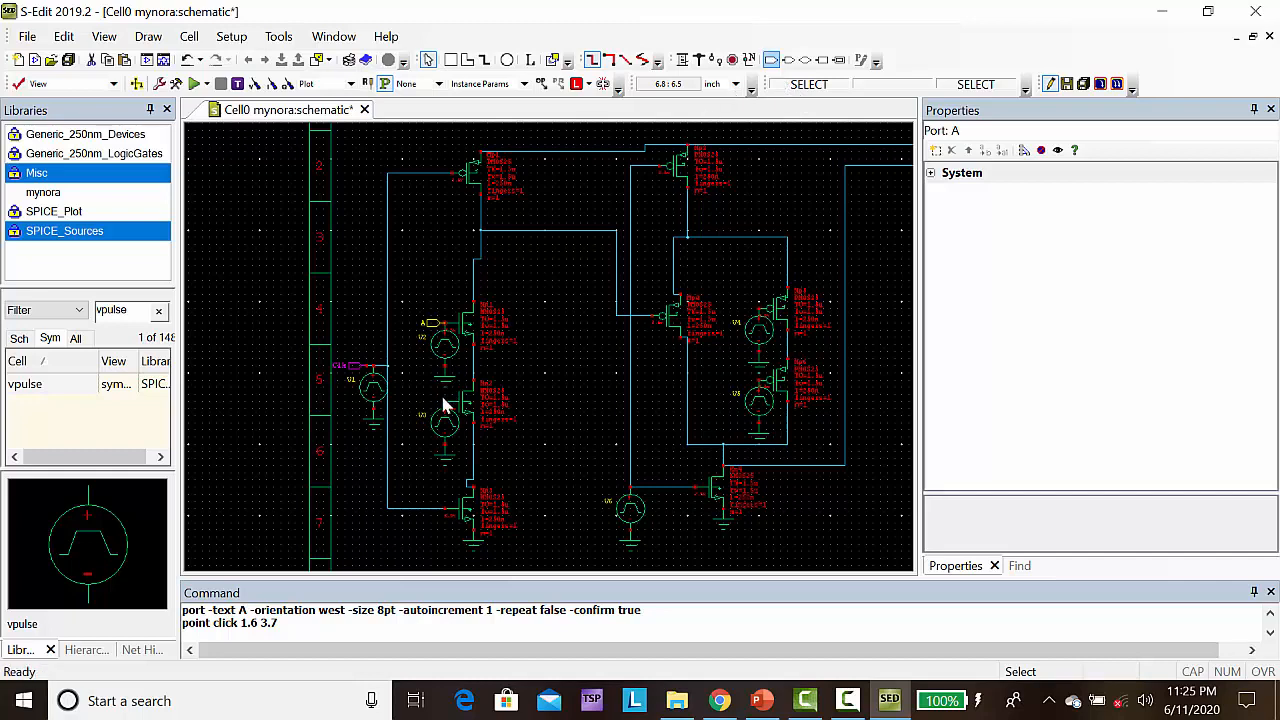
{"action": "left_click", "coordinate": [768, 61]}
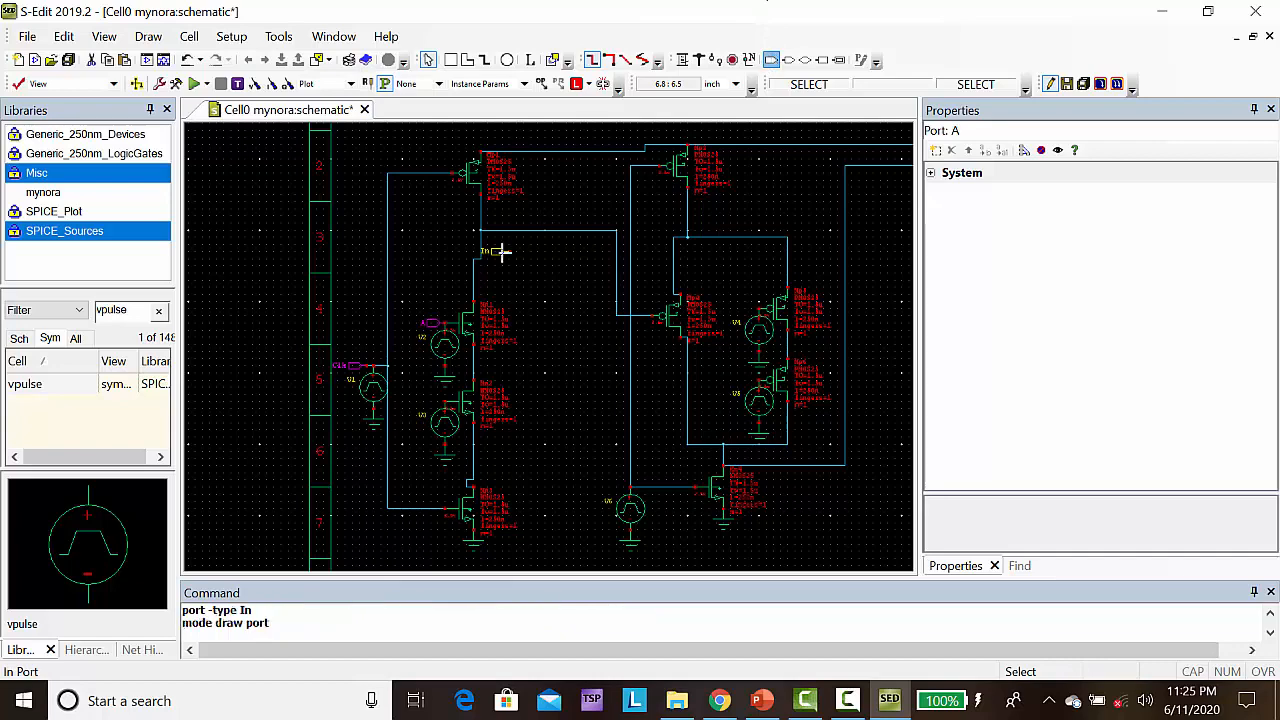
{"action": "left_click", "coordinate": [445, 402]}
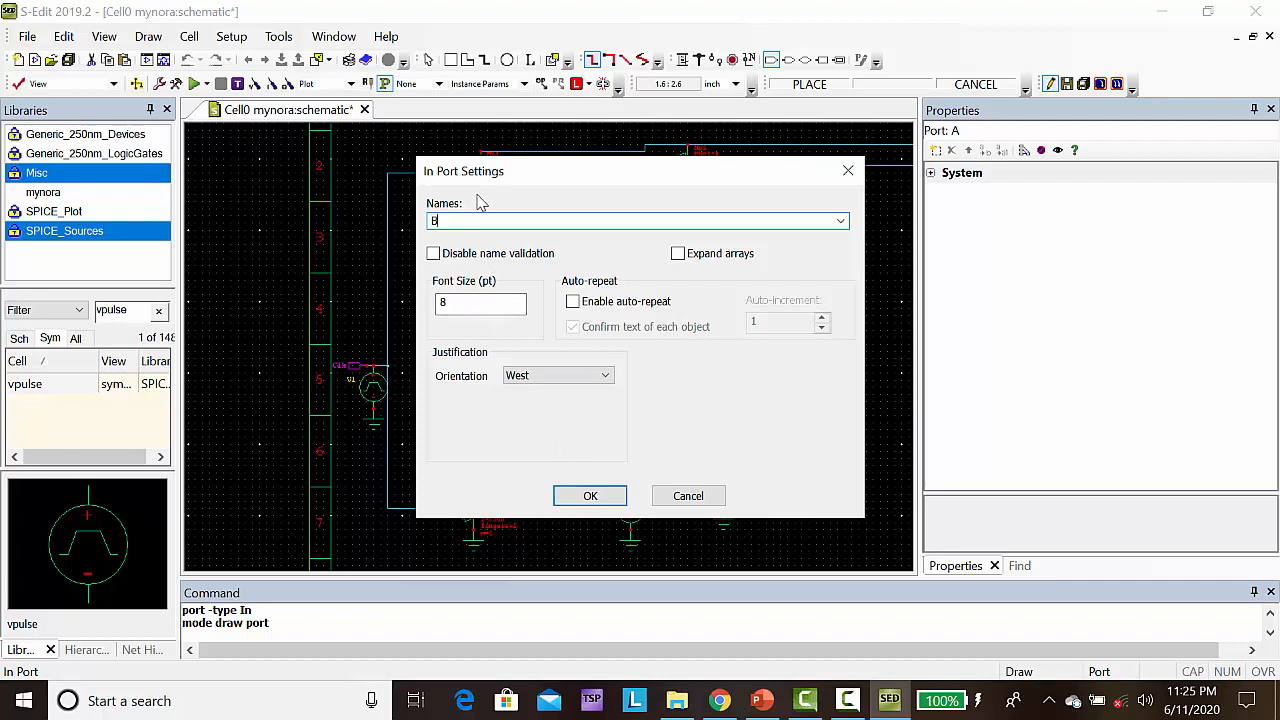
{"action": "left_click", "coordinate": [609, 497]}
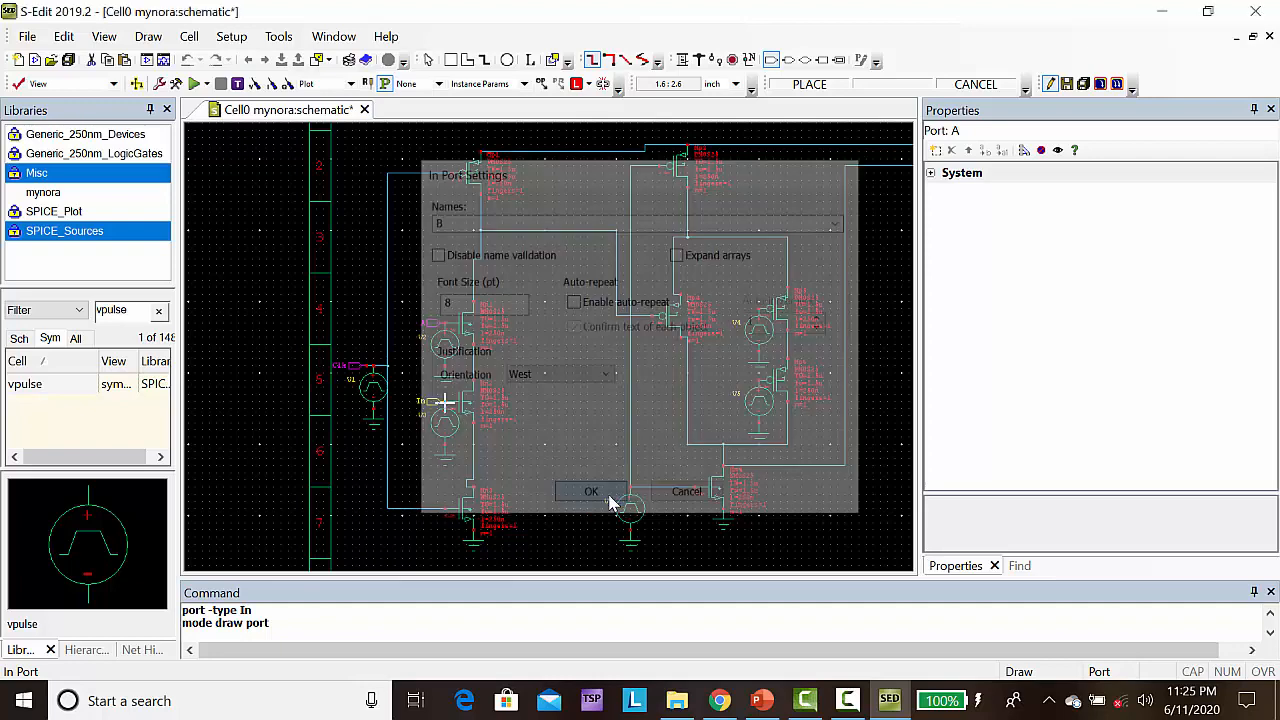
Place an input port named C on the gate of the second stage's upper input transistor at (6, 3.9)
{"action": "left_click", "coordinate": [771, 61]}
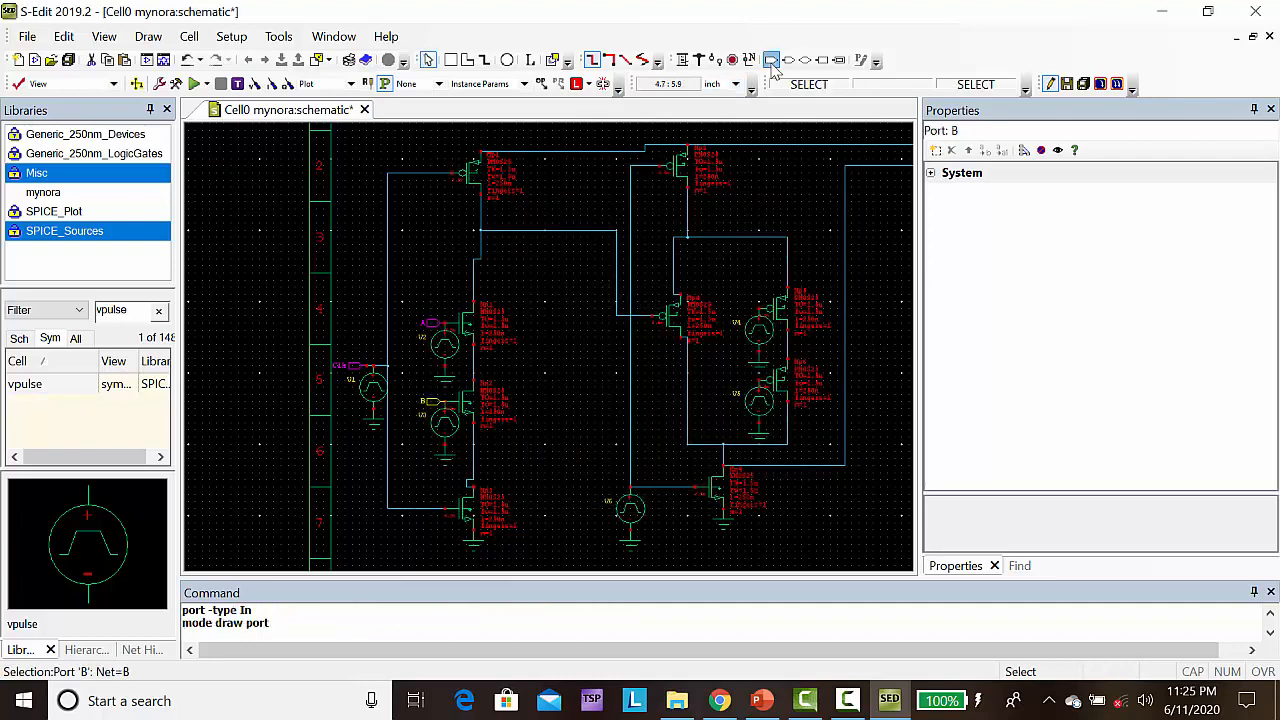
{"action": "left_click", "coordinate": [759, 312]}
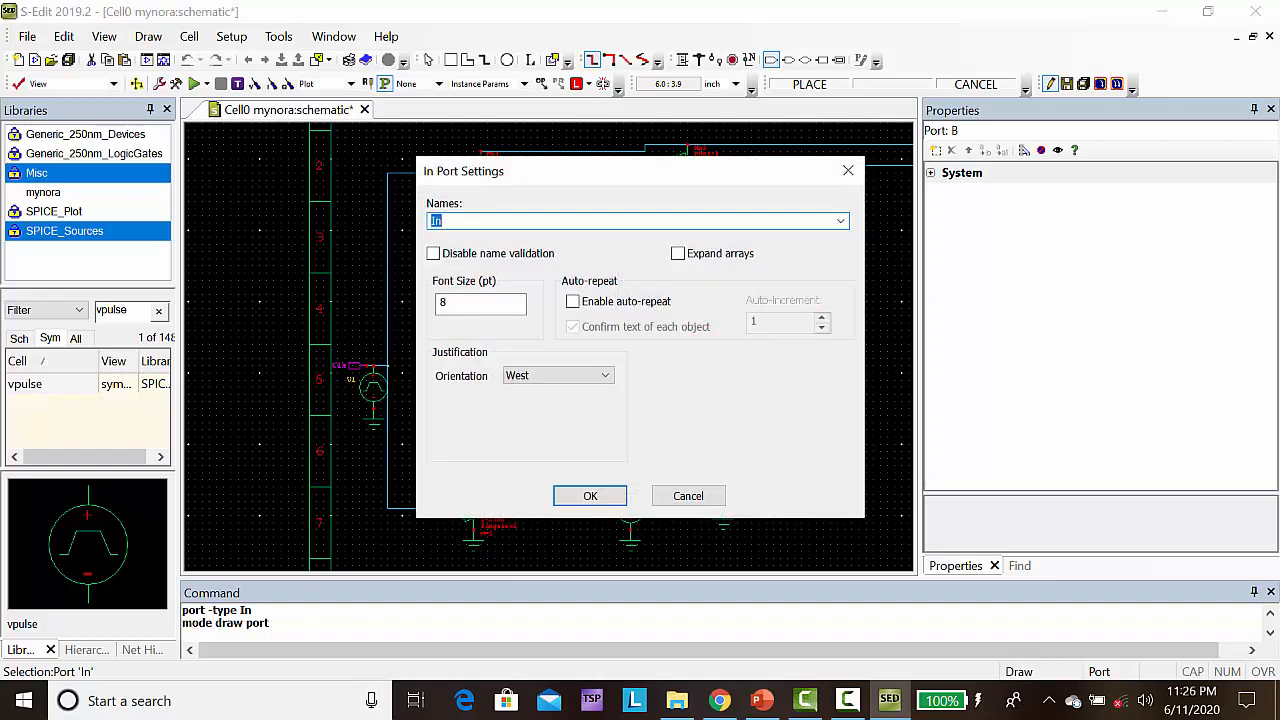
{"action": "type", "text": "C"}
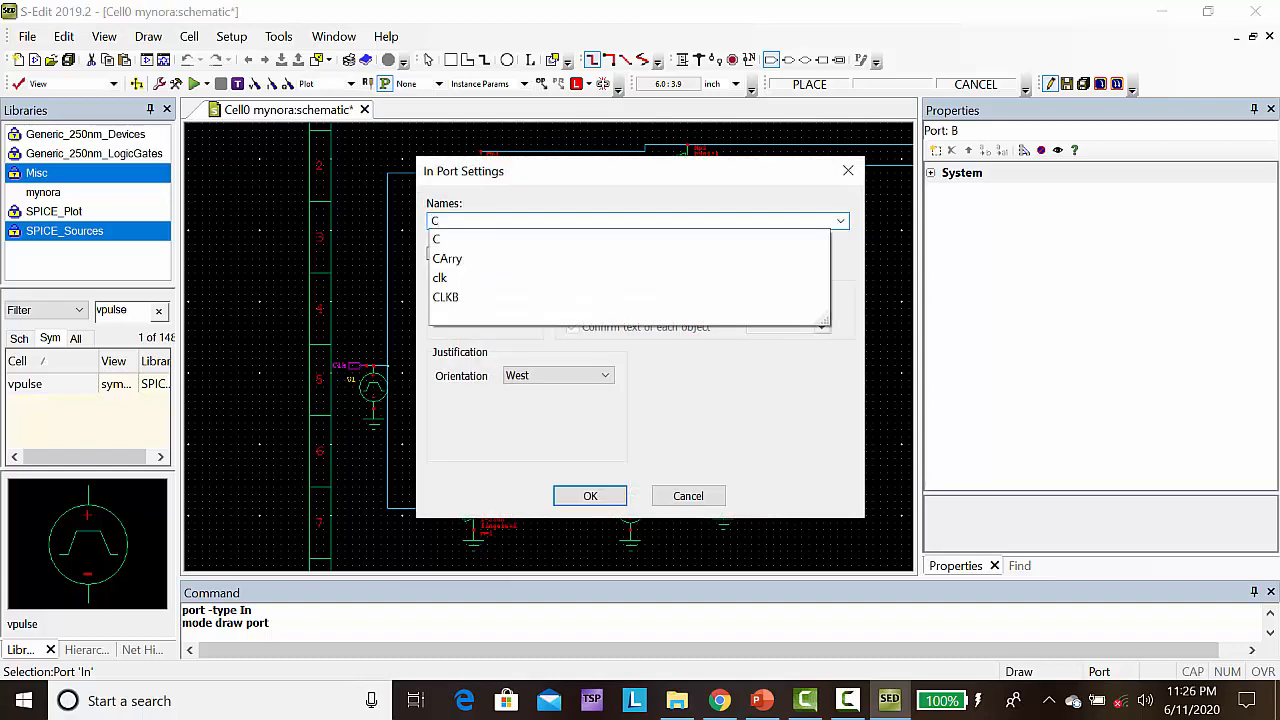
{"action": "left_click", "coordinate": [590, 496]}
Place an input port named Difference on the gate of the second stage's lower input transistor at (6, 2.9)
{"action": "left_click", "coordinate": [771, 60]}
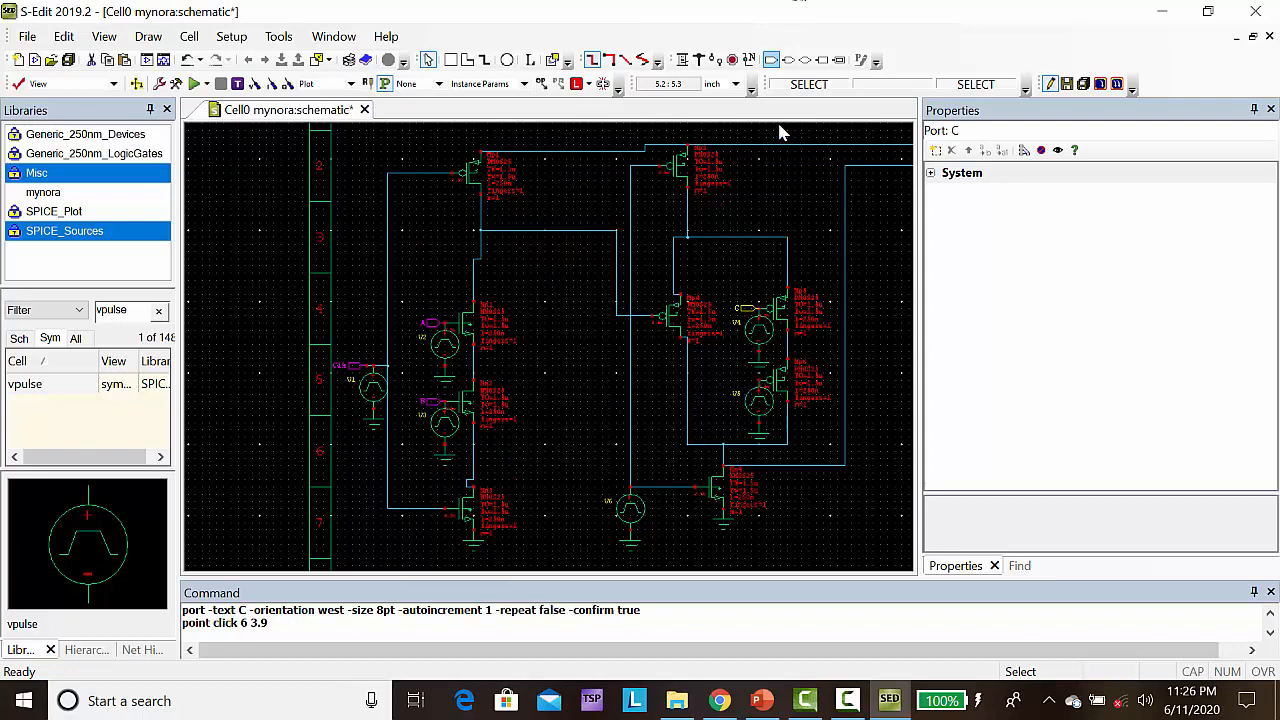
{"action": "left_click", "coordinate": [771, 60]}
{"action": "left_click_drag", "start_coordinate": [737, 415], "coordinate": [759, 381]}
{"action": "left_click", "coordinate": [759, 381]}
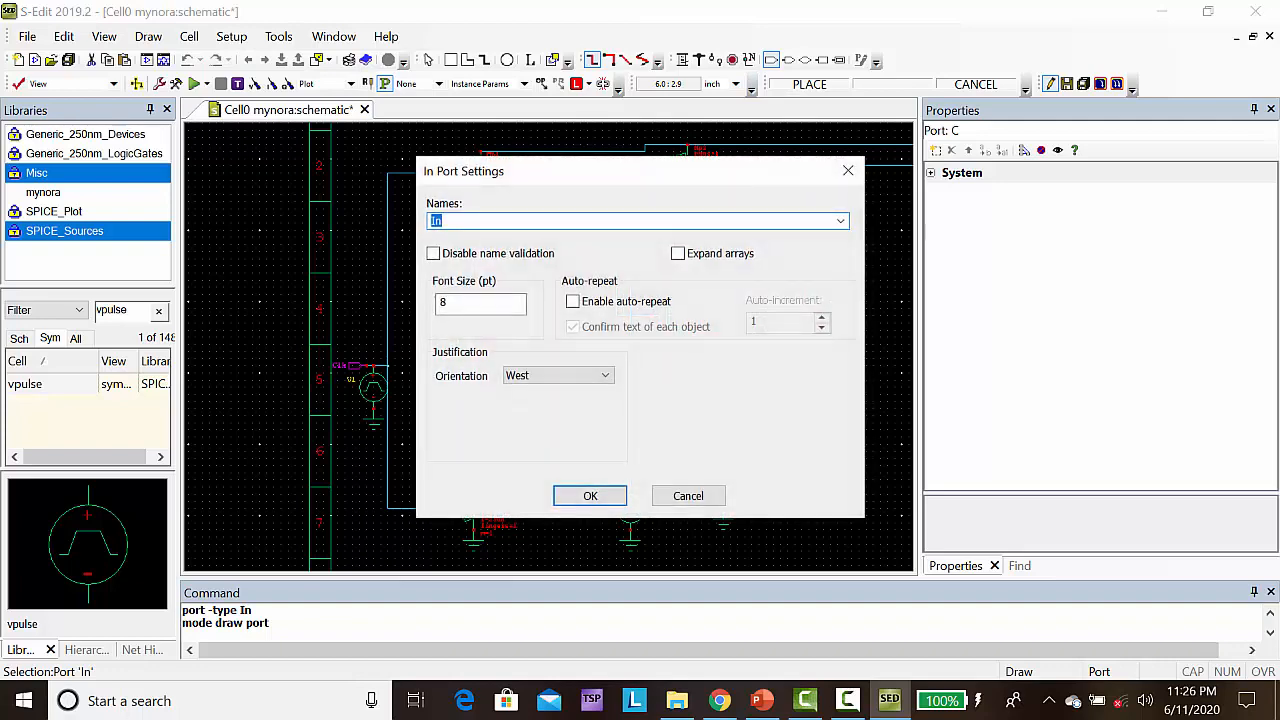
{"action": "type", "text": "Difference"}
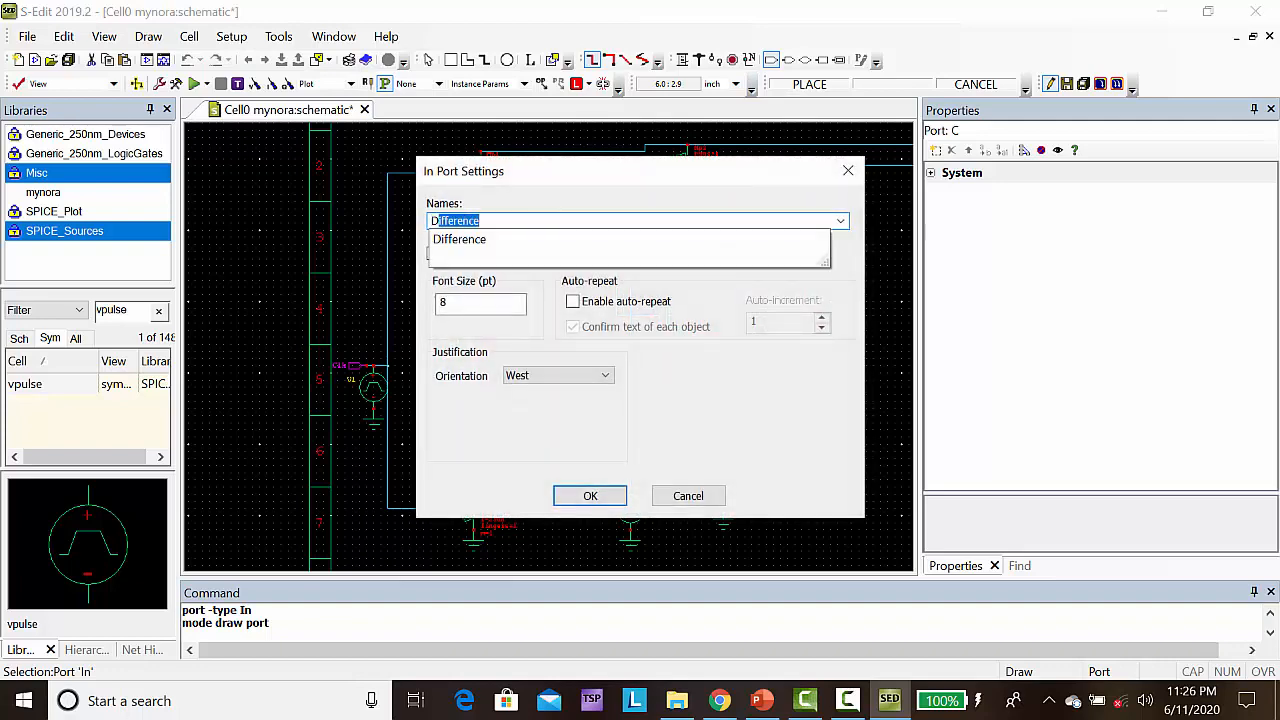
{"action": "key", "text": "Return"}
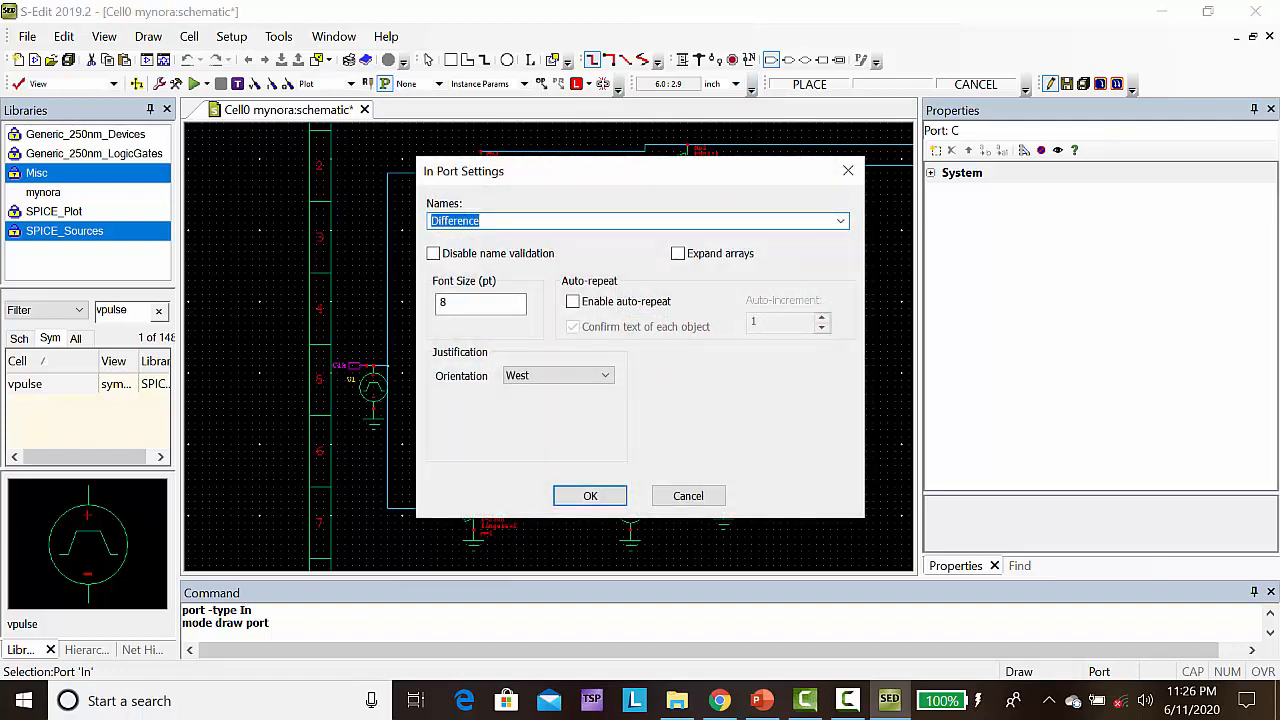
{"action": "type", "text": "D"}
{"action": "left_click", "coordinate": [589, 496]}
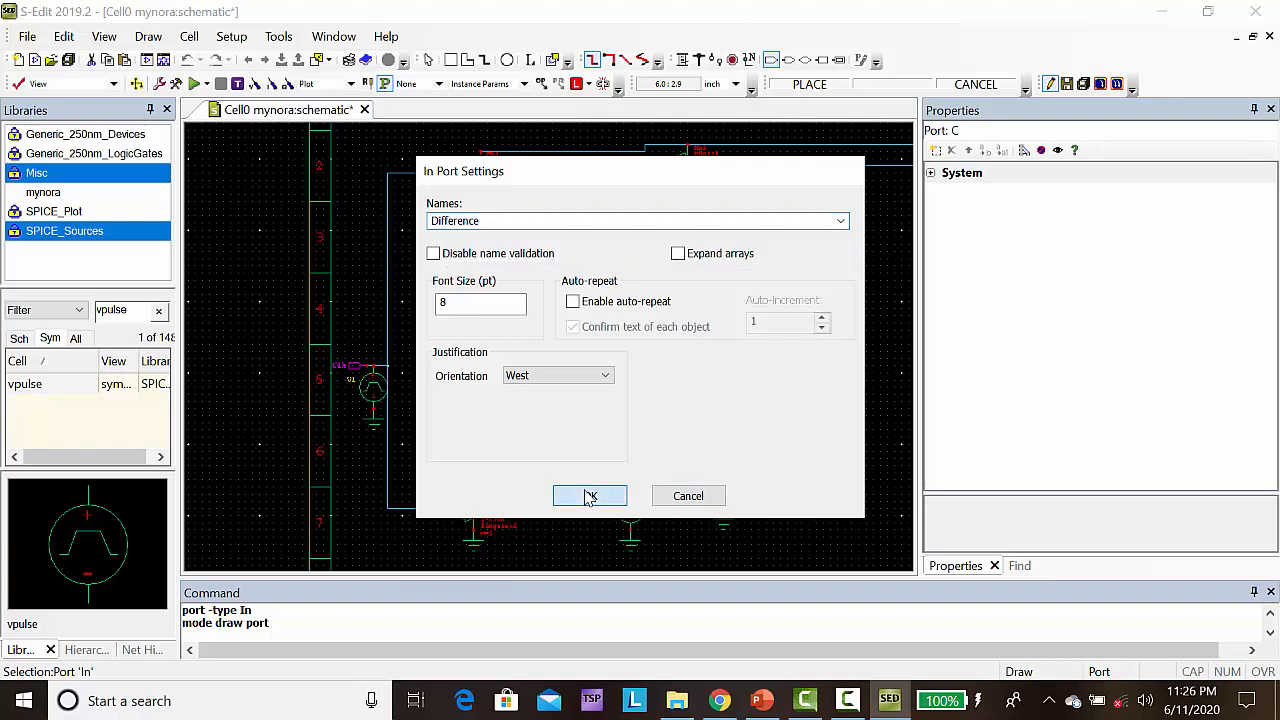
{"action": "left_click", "coordinate": [589, 496]}
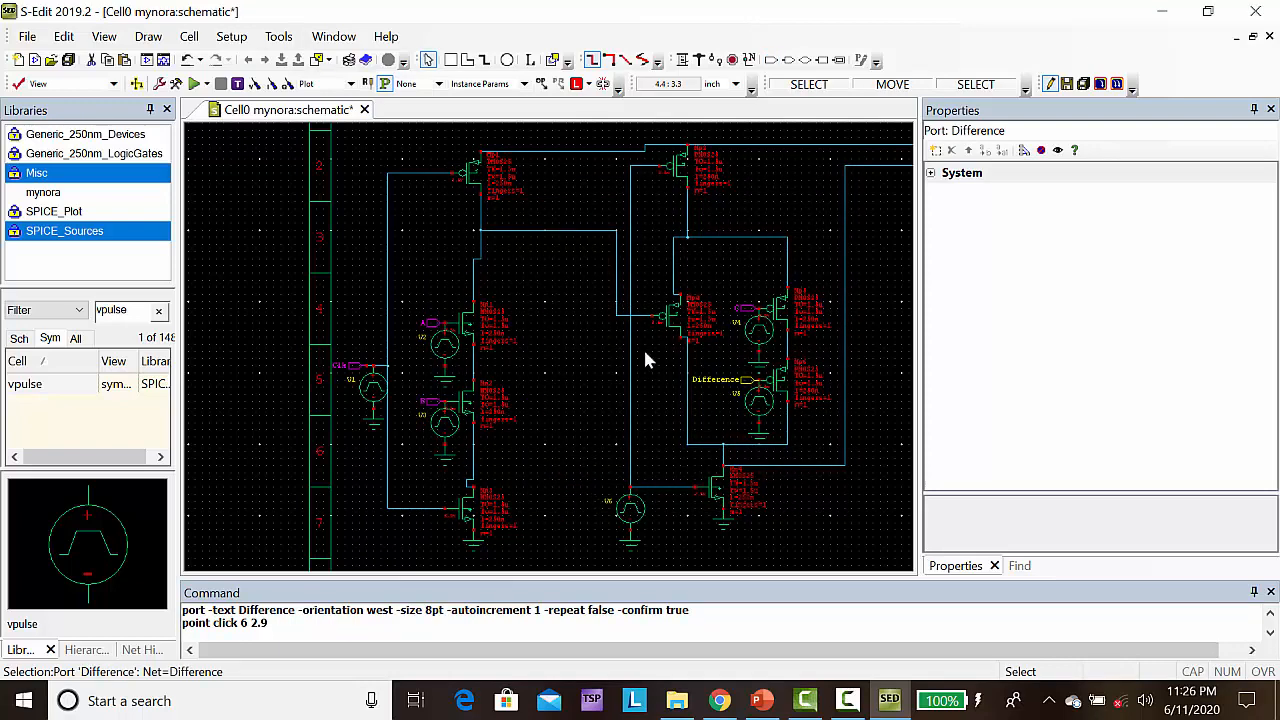
Rename the Difference port on the second stage's lower input transistor to D
{"action": "double_click", "coordinate": [718, 381]}
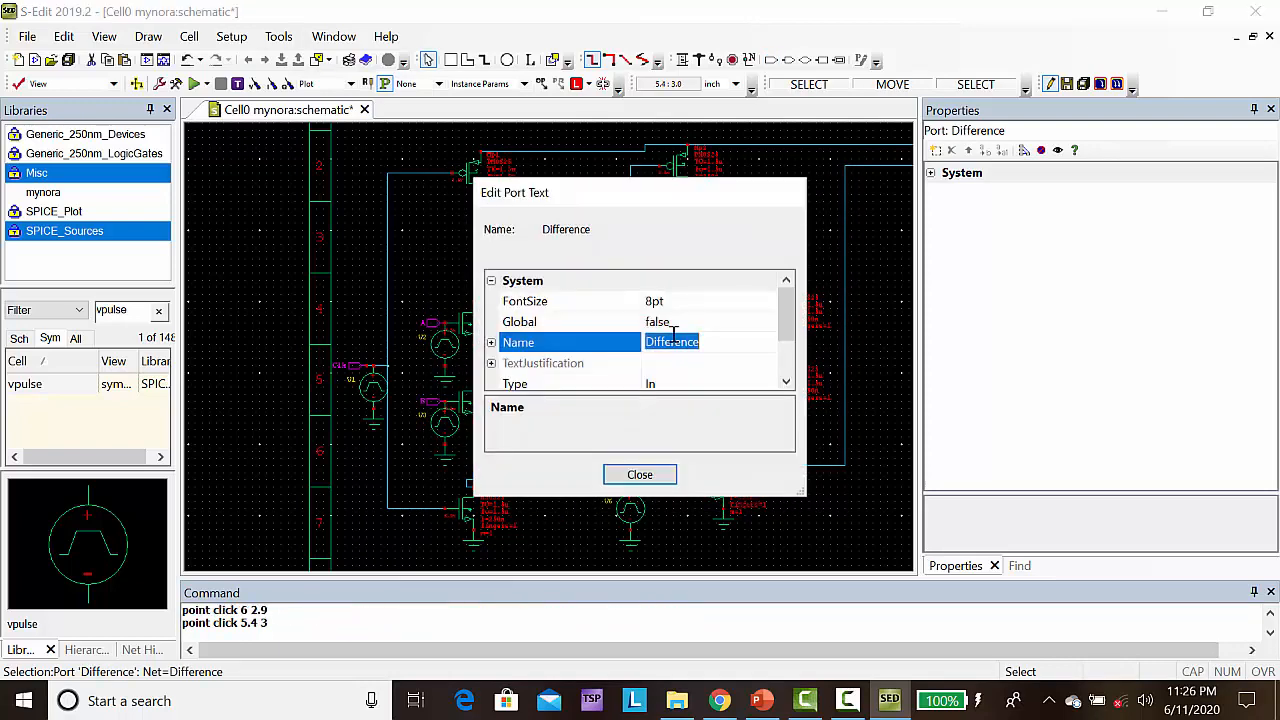
{"action": "left_click", "coordinate": [709, 343]}
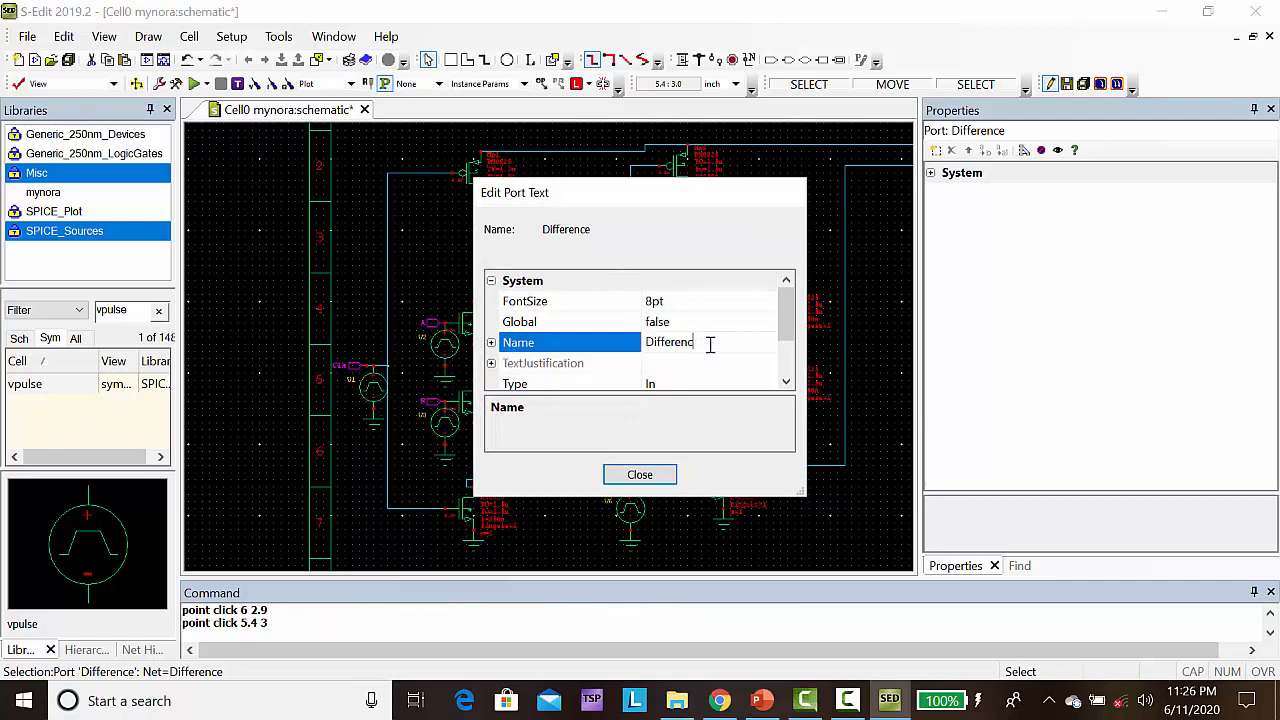
{"action": "key", "text": "BackSpace"}
{"action": "key", "text": "BackSpace"}
{"action": "key", "text": "BackSpace"}
{"action": "left_click", "coordinate": [815, 416]}
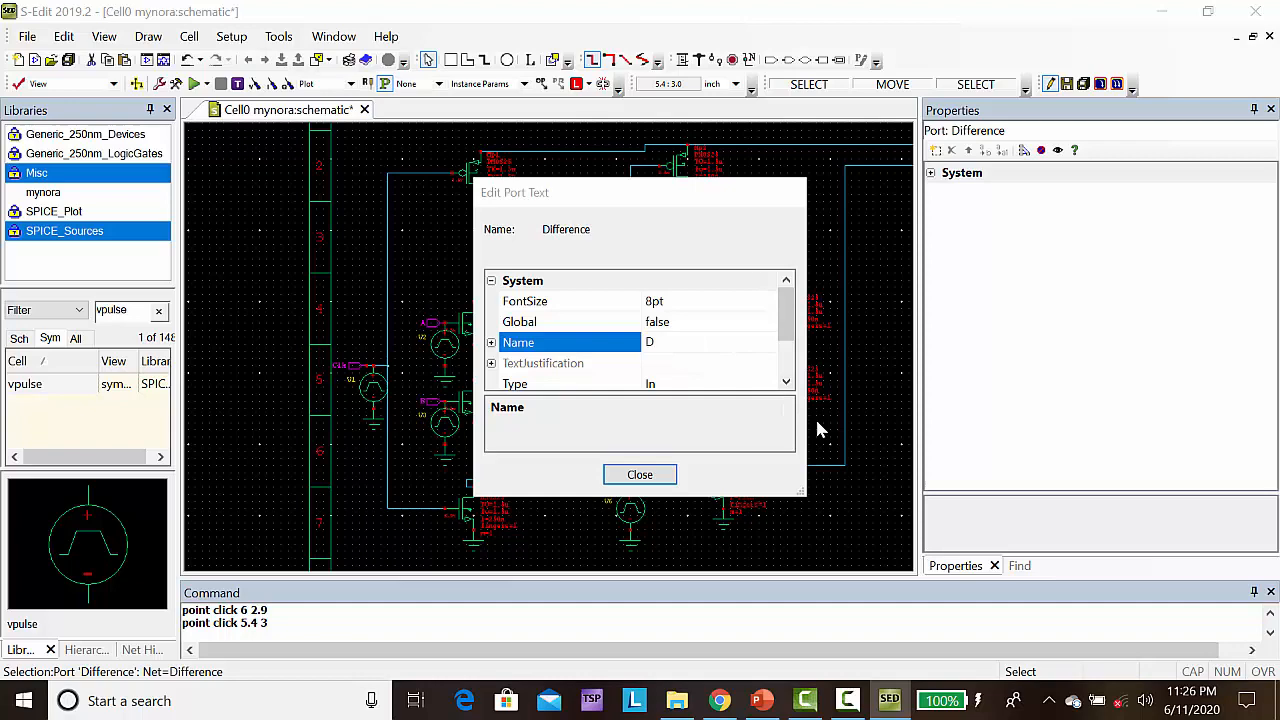
{"action": "left_click", "coordinate": [658, 476]}
{"action": "left_click", "coordinate": [640, 475]}
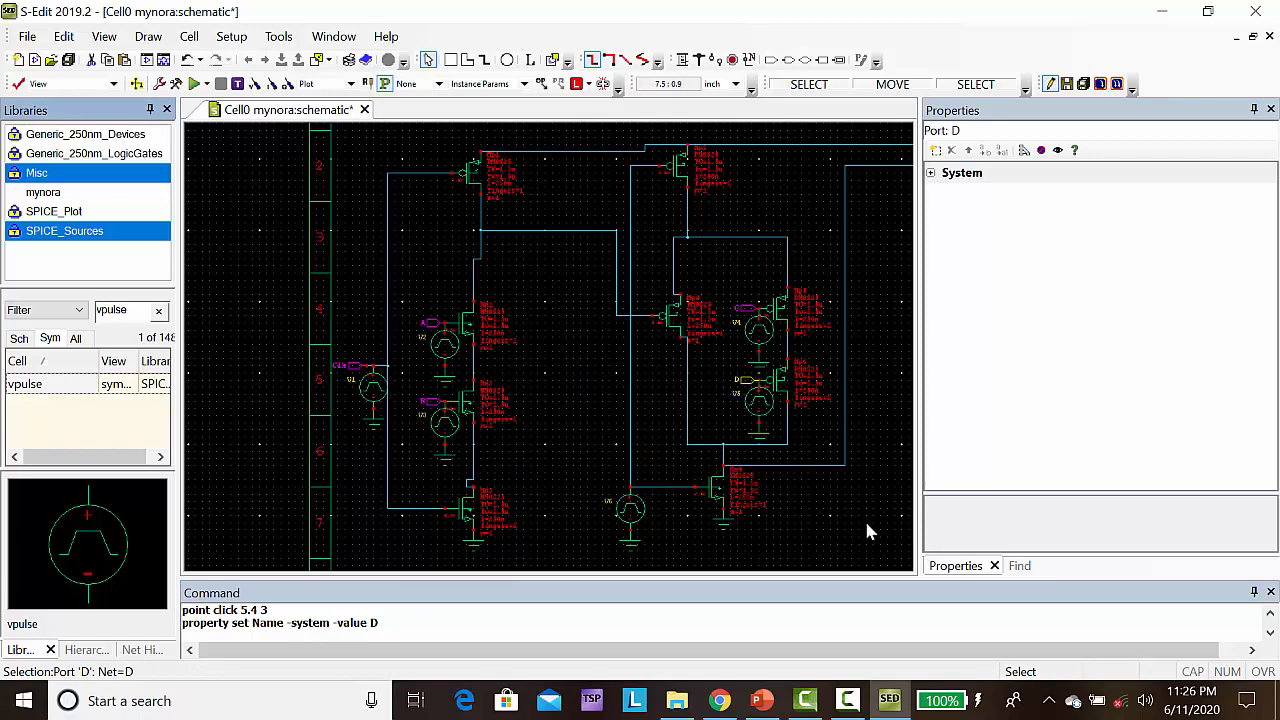
Wire the second stage's output line at (7.2, 2.1) to the third column's lowest NMOS gate at (8.6, 2.1)
{"action": "key", "text": "Right"}
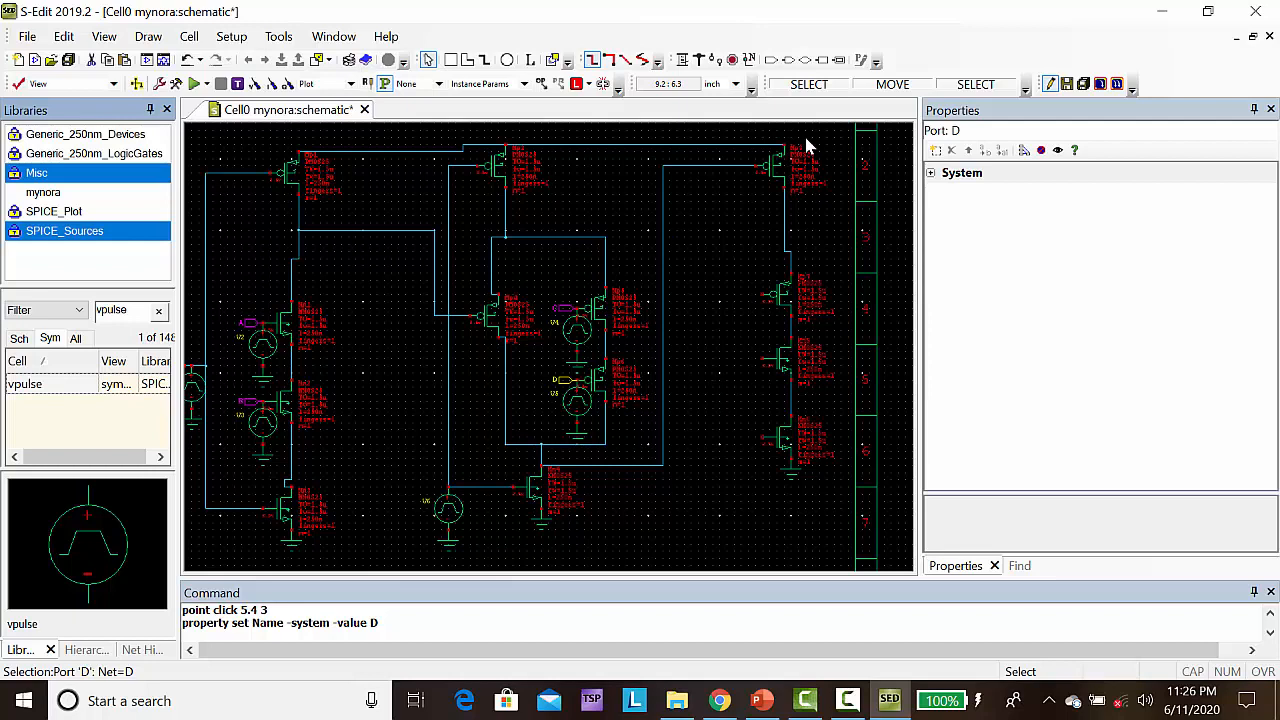
{"action": "left_click", "coordinate": [682, 60]}
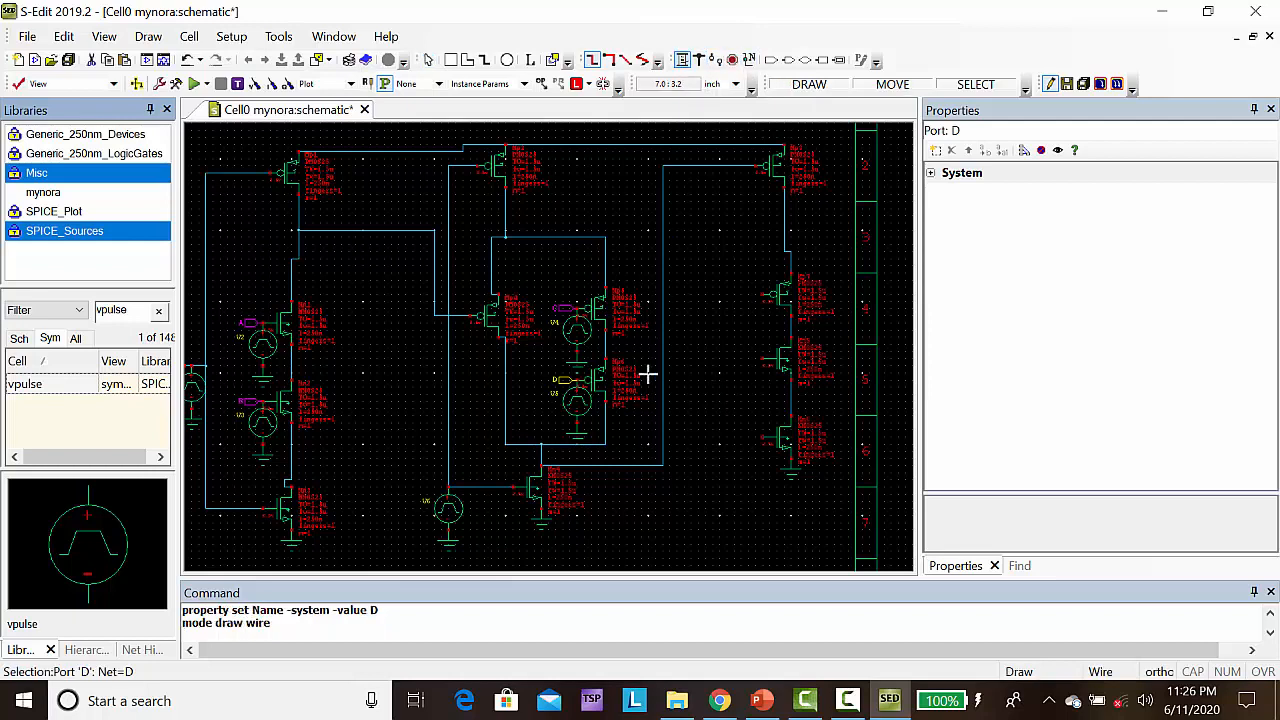
{"action": "left_click", "coordinate": [662, 437]}
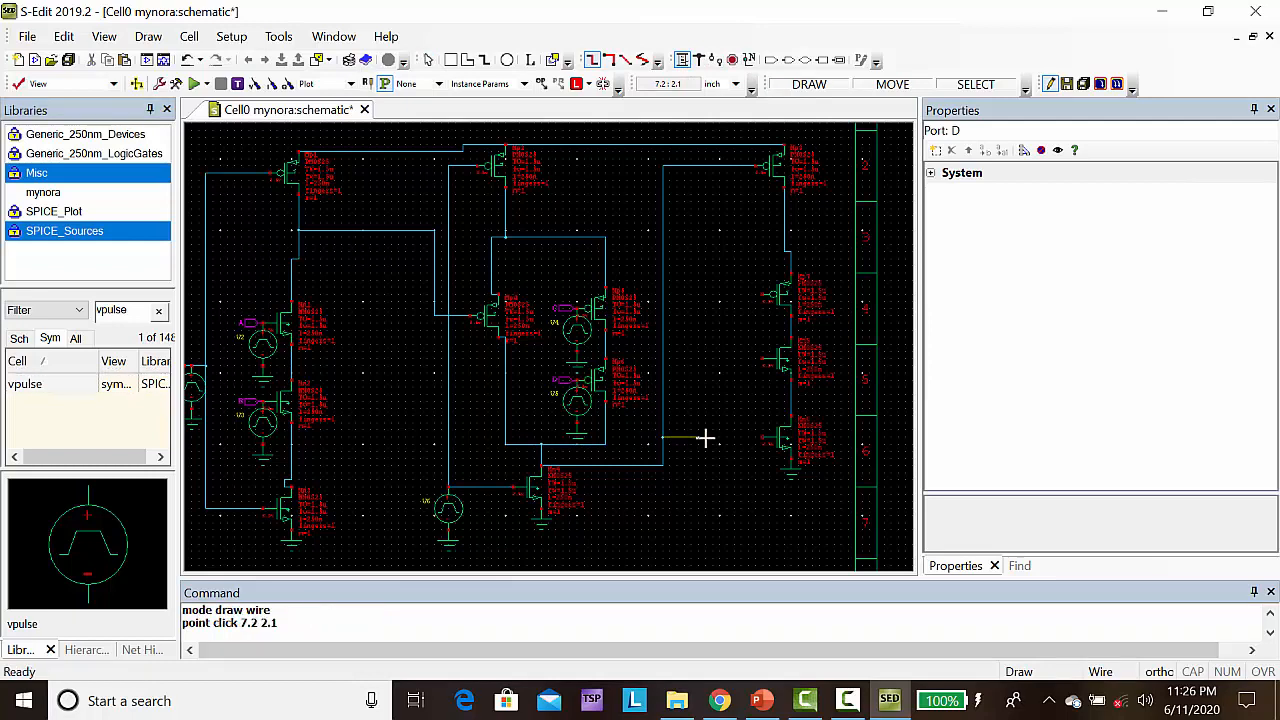
{"action": "left_click", "coordinate": [762, 437]}
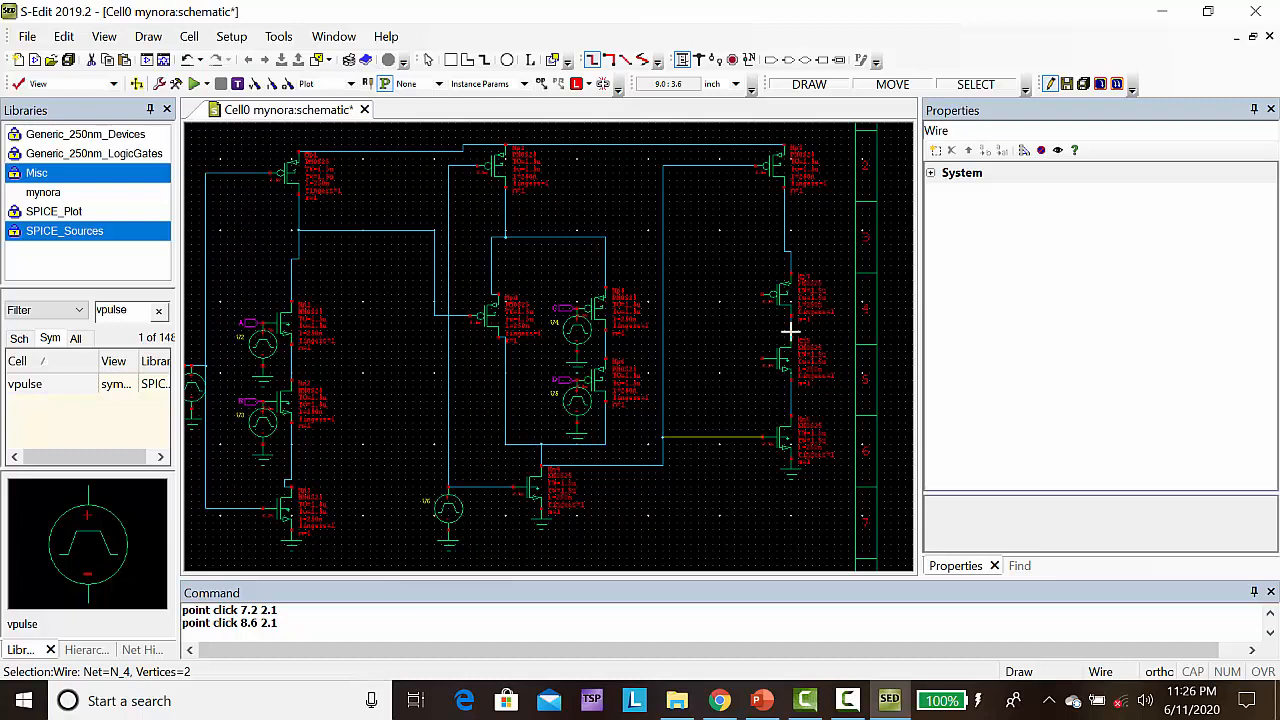
Draw a short wire from the third column's output node to (9.4, 3.5) and place an output port named Out on its end
{"action": "left_click", "coordinate": [790, 331]}
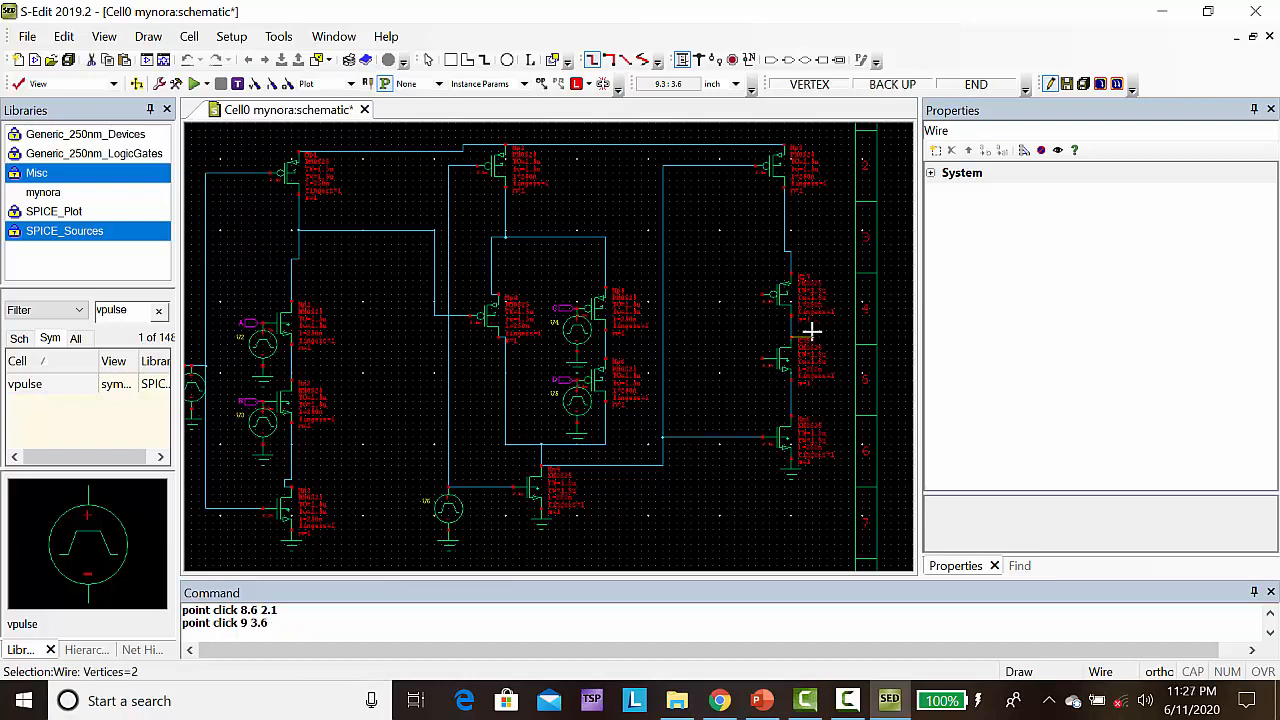
{"action": "double_click", "coordinate": [818, 338]}
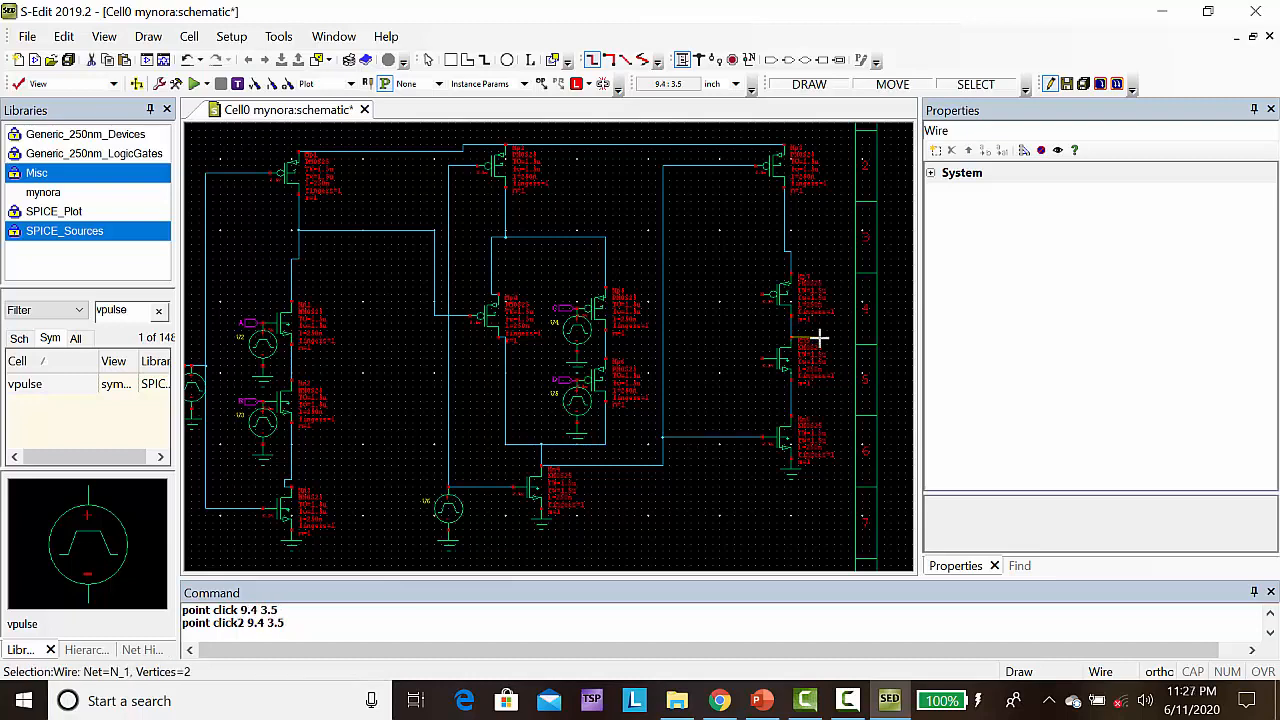
{"action": "left_click", "coordinate": [788, 60]}
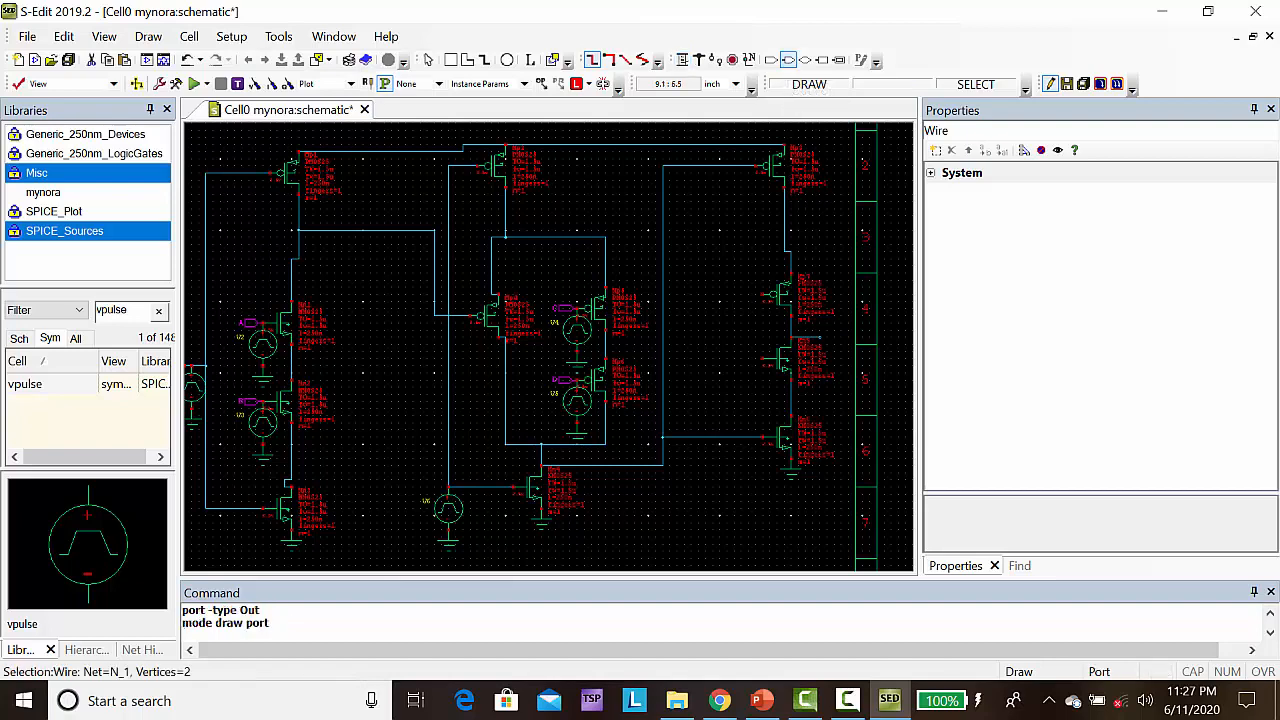
{"action": "left_click", "coordinate": [818, 338]}
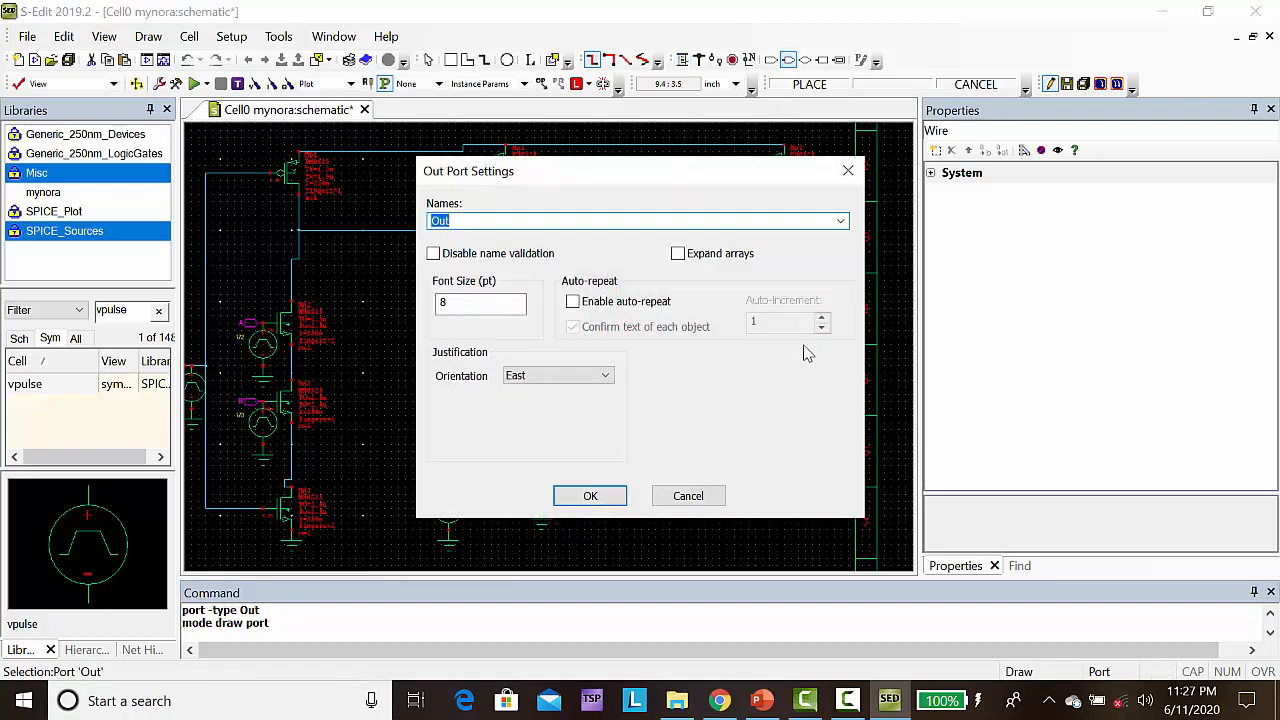
{"action": "left_click", "coordinate": [589, 494]}
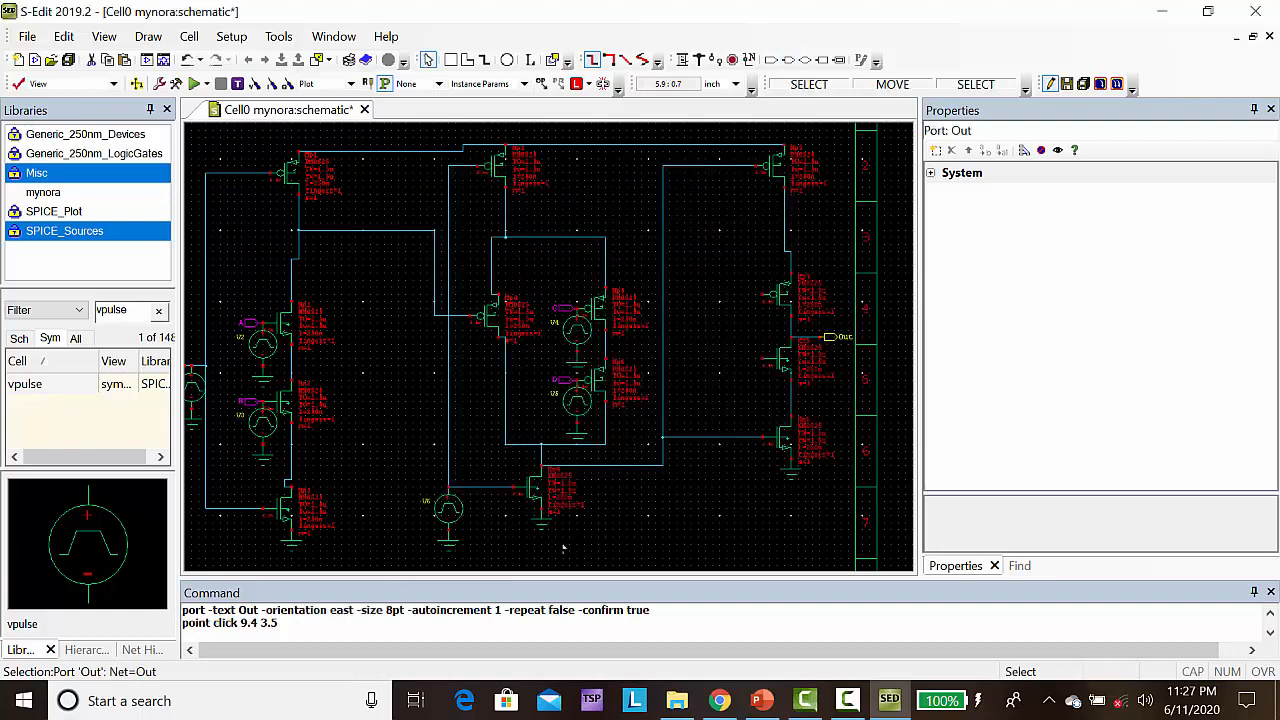
Wire the third column's lower PMOS gate at (8.6, 4.1) beneath the second stage to that stage's clock line
{"action": "left_click", "coordinate": [683, 60]}
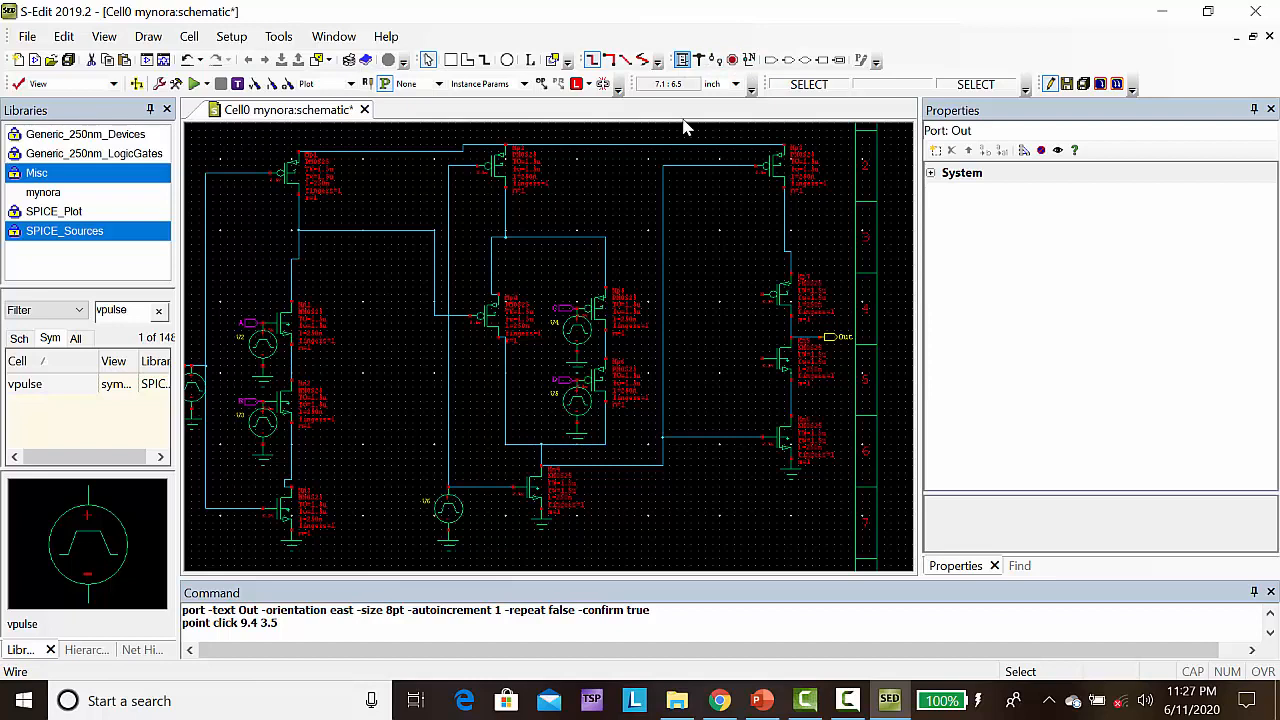
{"action": "left_click", "coordinate": [766, 292]}
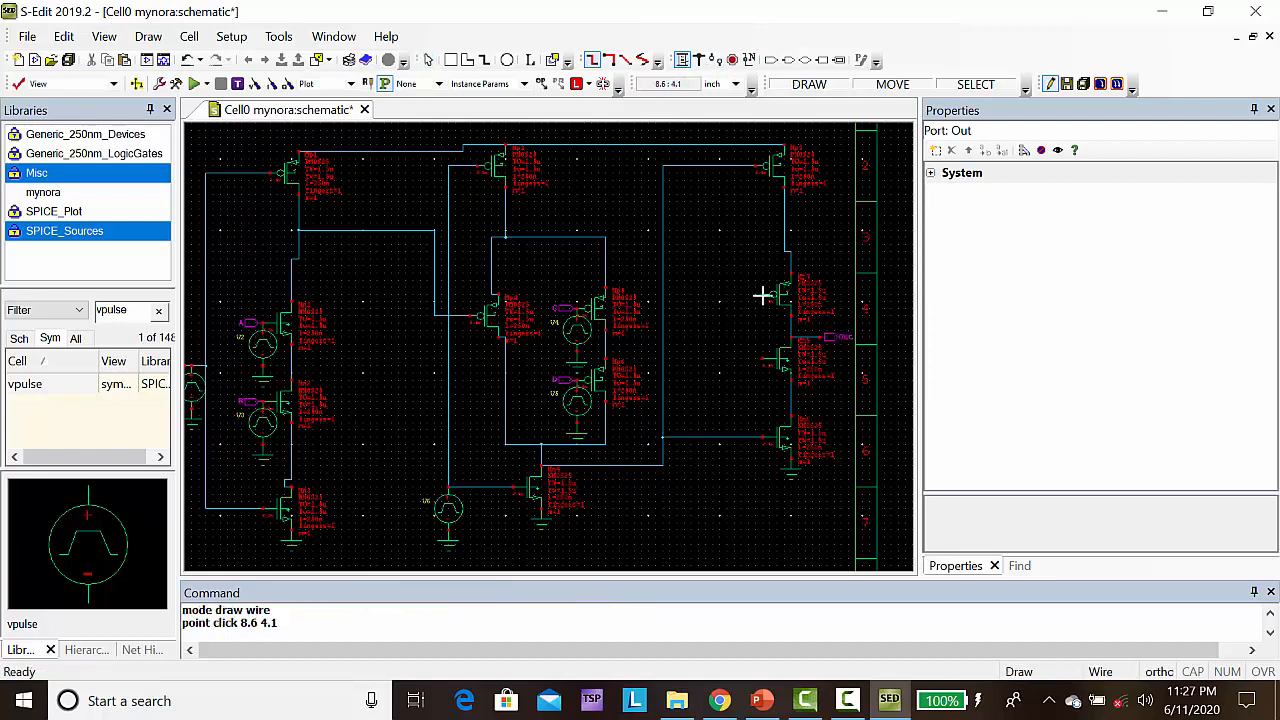
{"action": "left_click", "coordinate": [697, 302]}
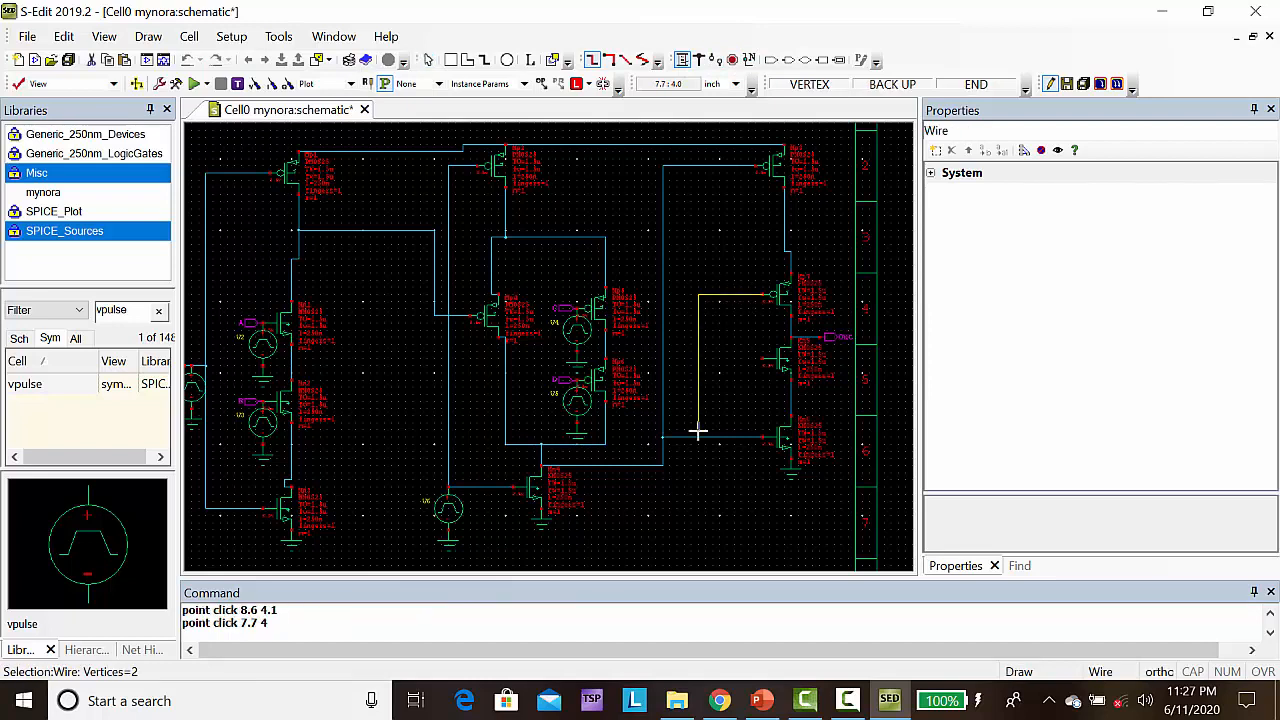
{"action": "left_click", "coordinate": [697, 544]}
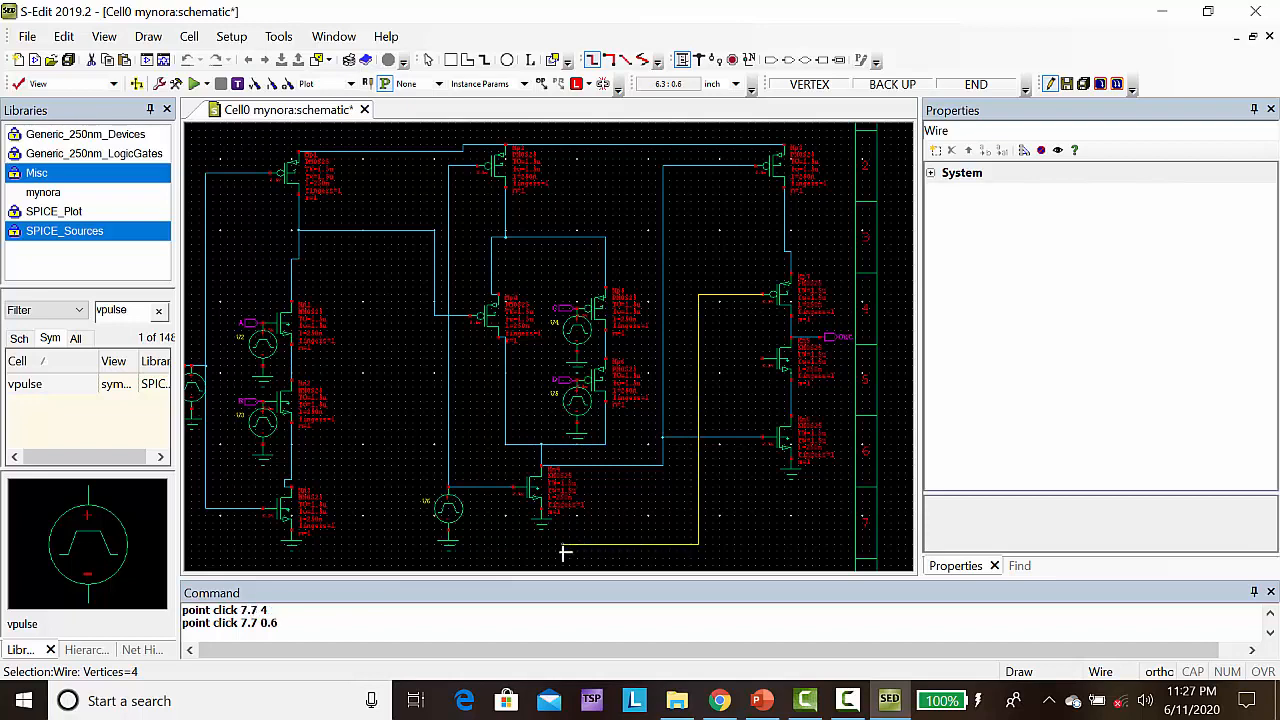
{"action": "left_click", "coordinate": [498, 544]}
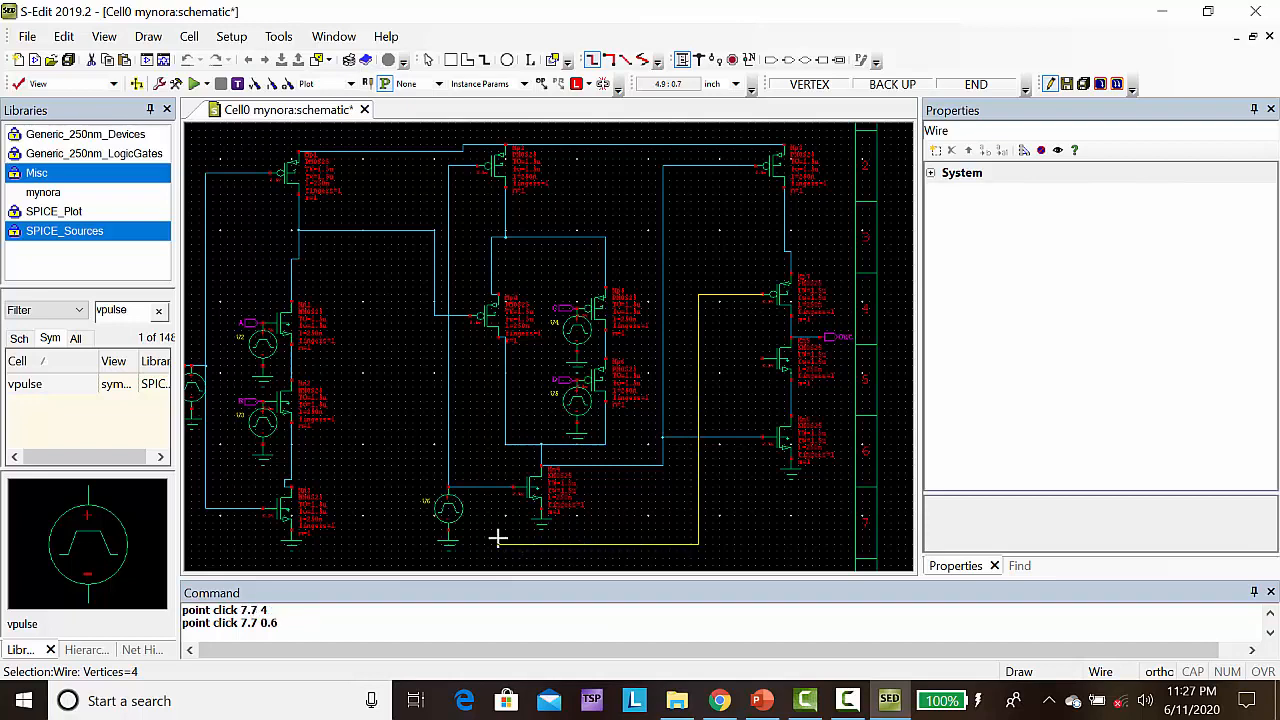
{"action": "left_click", "coordinate": [490, 488]}
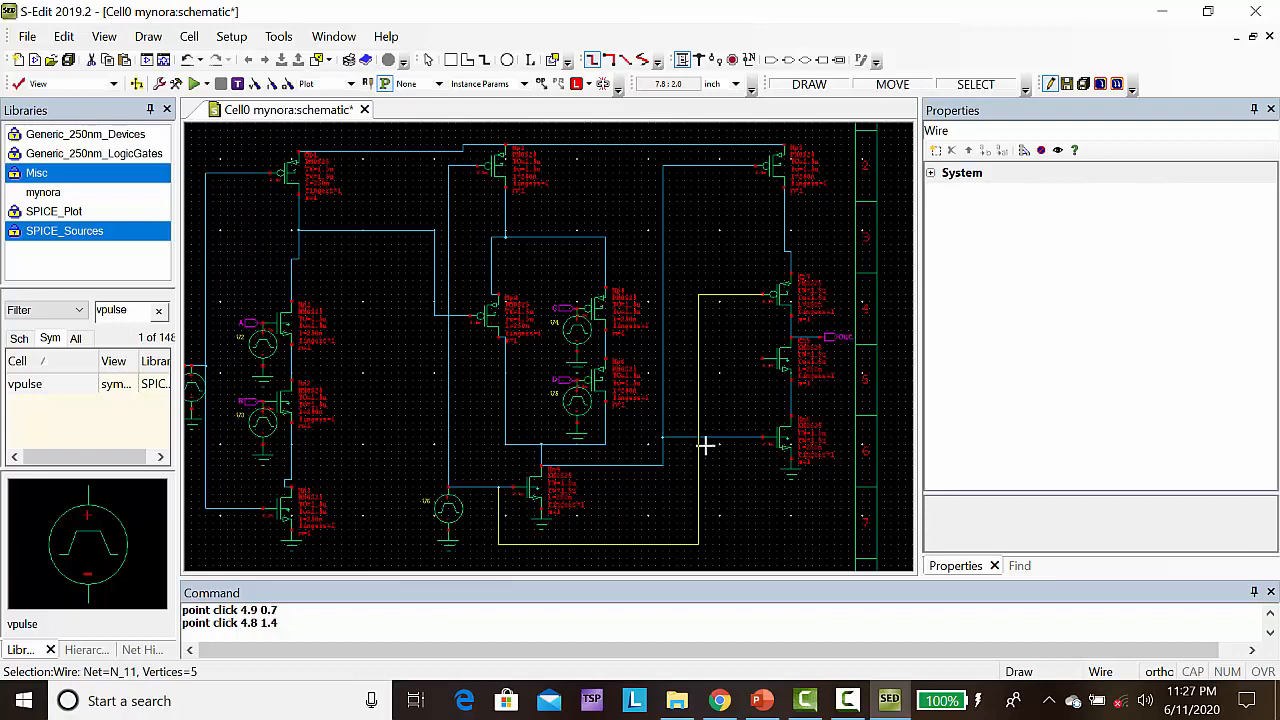
Wire the third column's upper NMOS gate at (8.6, 3.2) beneath the circuit to the first column's Clk line at (0.9, 1.1)
{"action": "left_click", "coordinate": [766, 357]}
{"action": "left_click", "coordinate": [734, 358]}
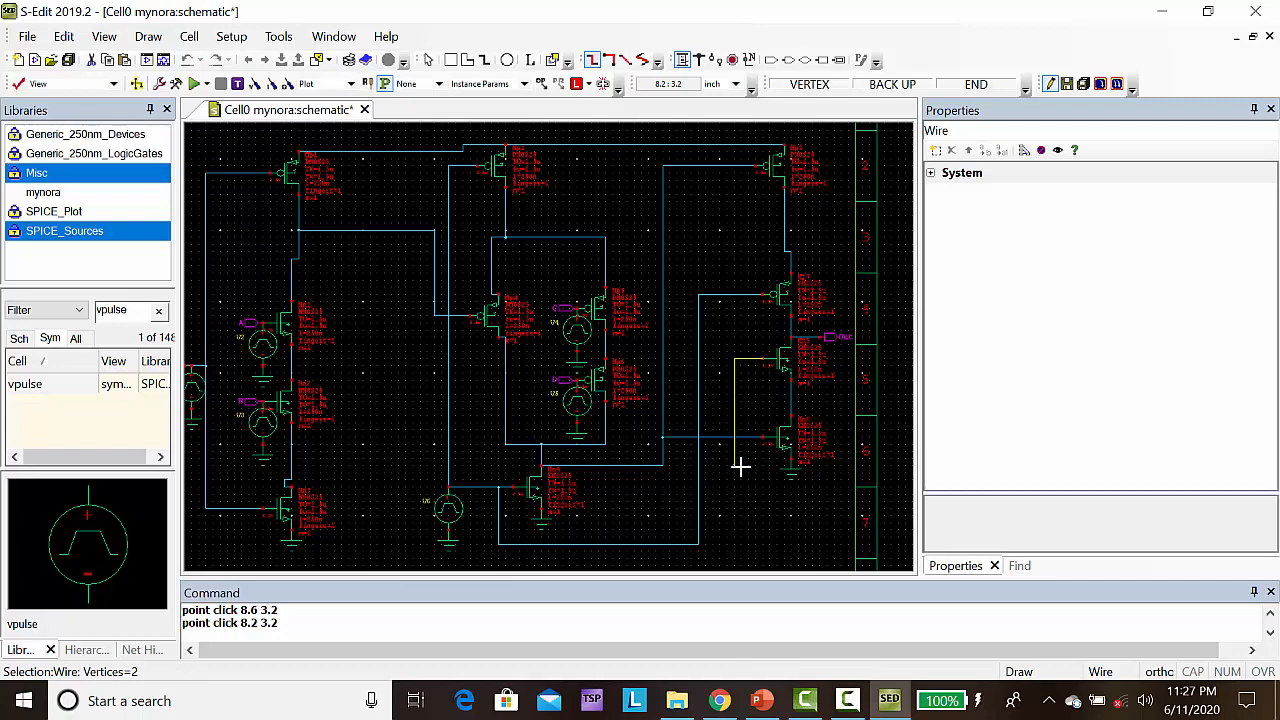
{"action": "left_click", "coordinate": [727, 566]}
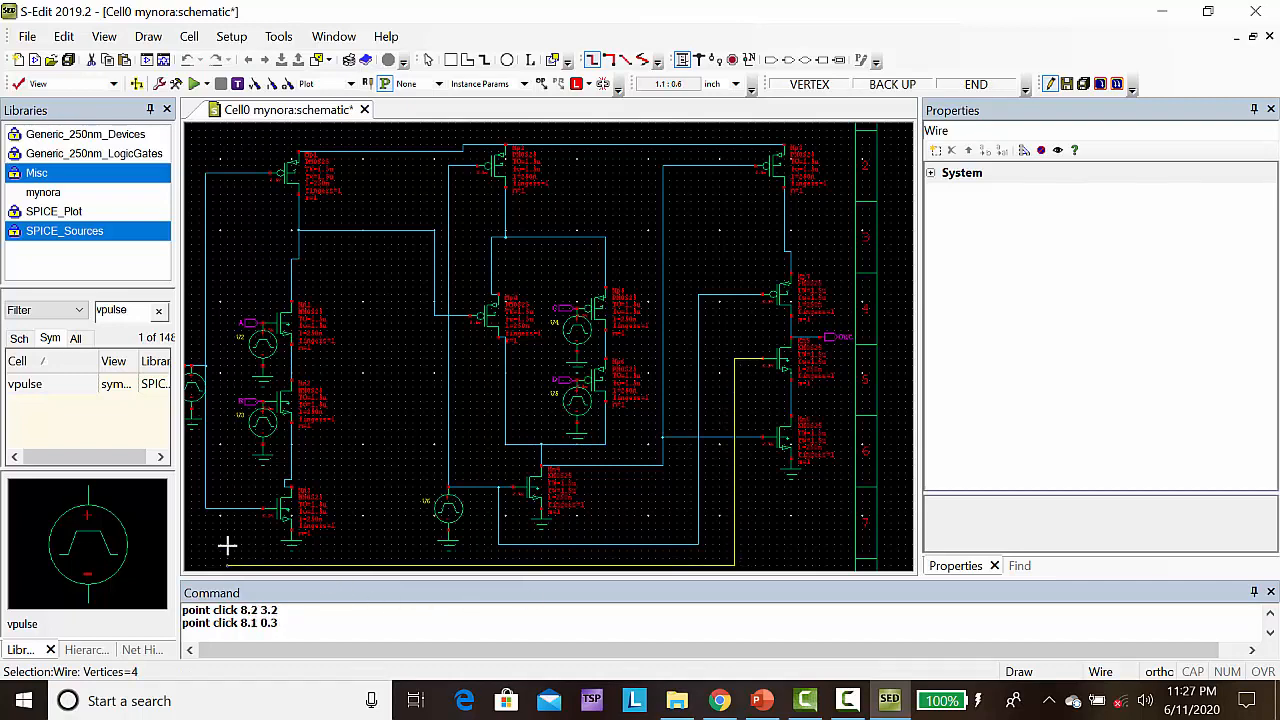
{"action": "left_click", "coordinate": [212, 545]}
{"action": "double_click", "coordinate": [212, 510]}
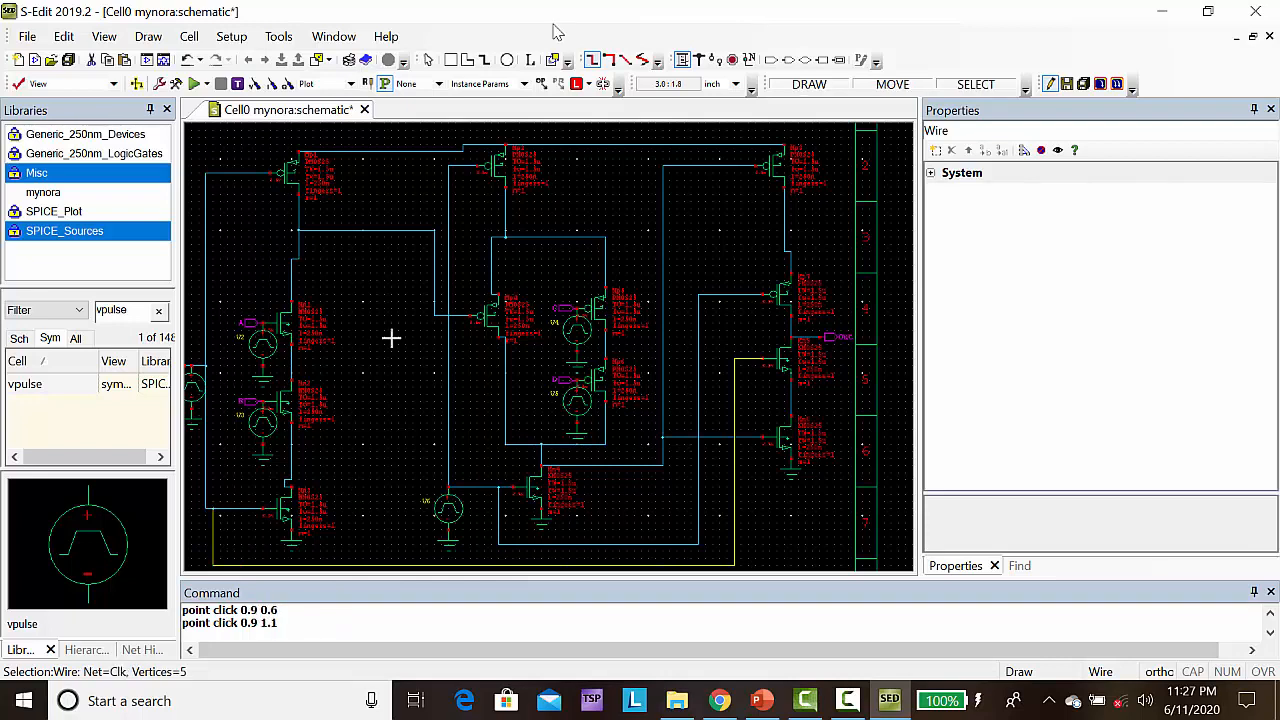
Place an input port named CLKB on the second stage's clock line at (4.2, 1.6), above its pulse source
{"action": "left_click", "coordinate": [771, 60]}
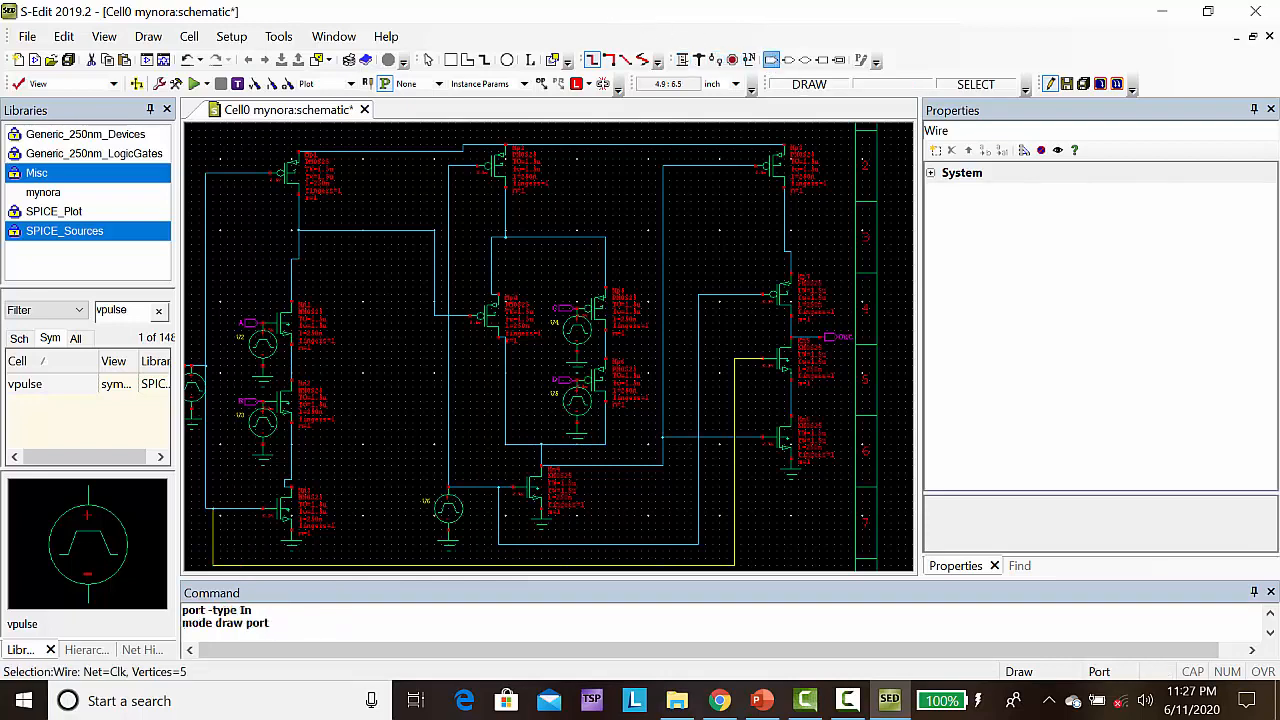
{"action": "left_click", "coordinate": [446, 473]}
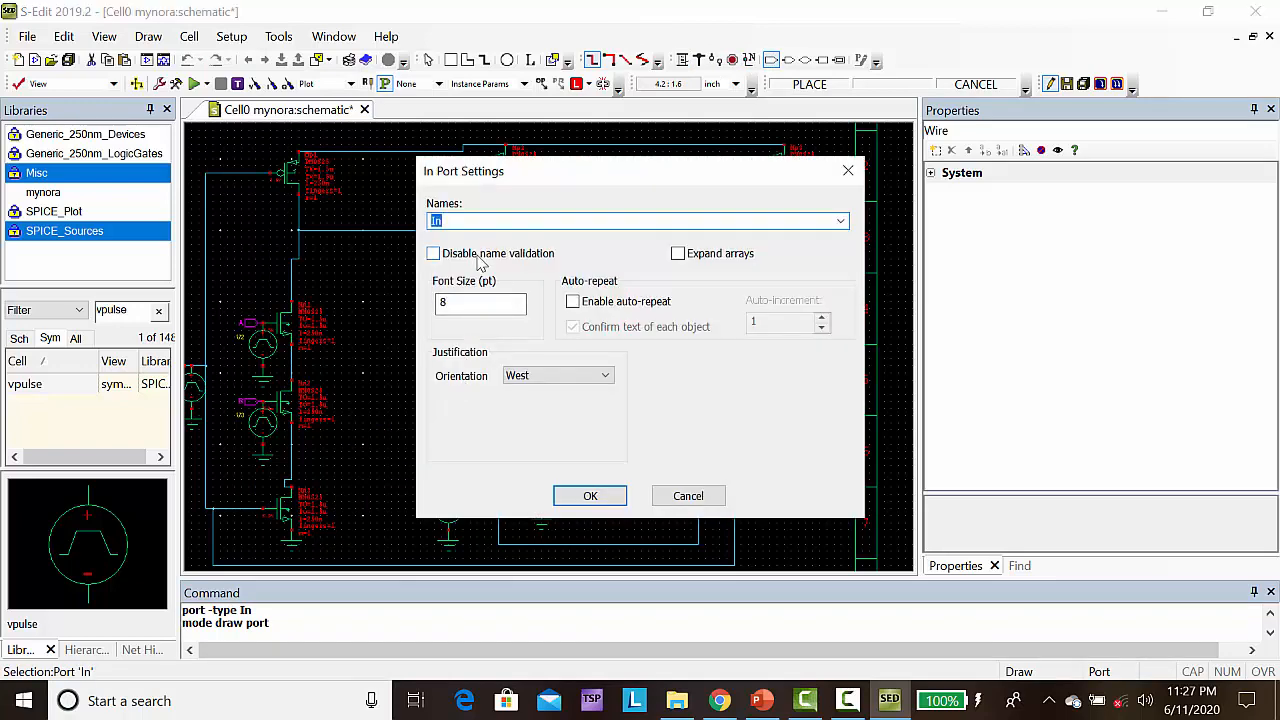
{"action": "type", "text": "CLK"}
{"action": "left_click", "coordinate": [478, 261]}
{"action": "left_click", "coordinate": [577, 498]}
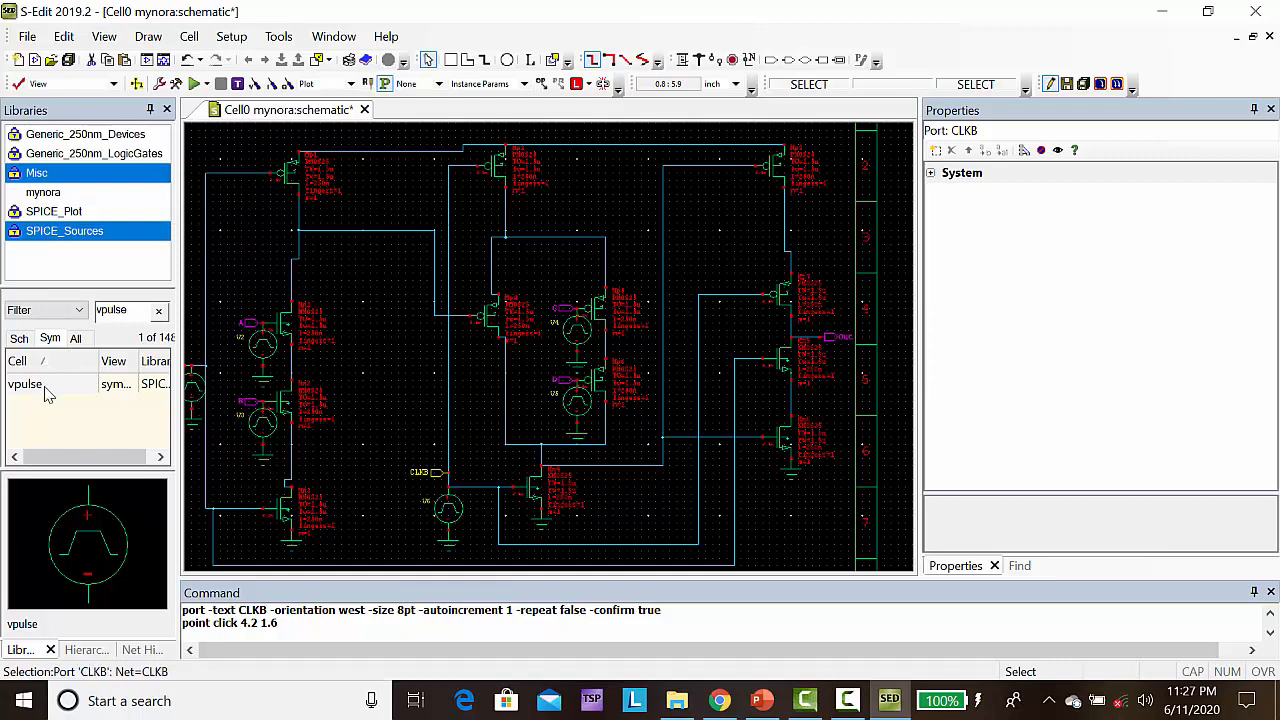
Place a vdc source from SPICE_Sources at (9.7, 5), beside the third column's top PMOS
{"action": "left_click", "coordinate": [137, 314]}
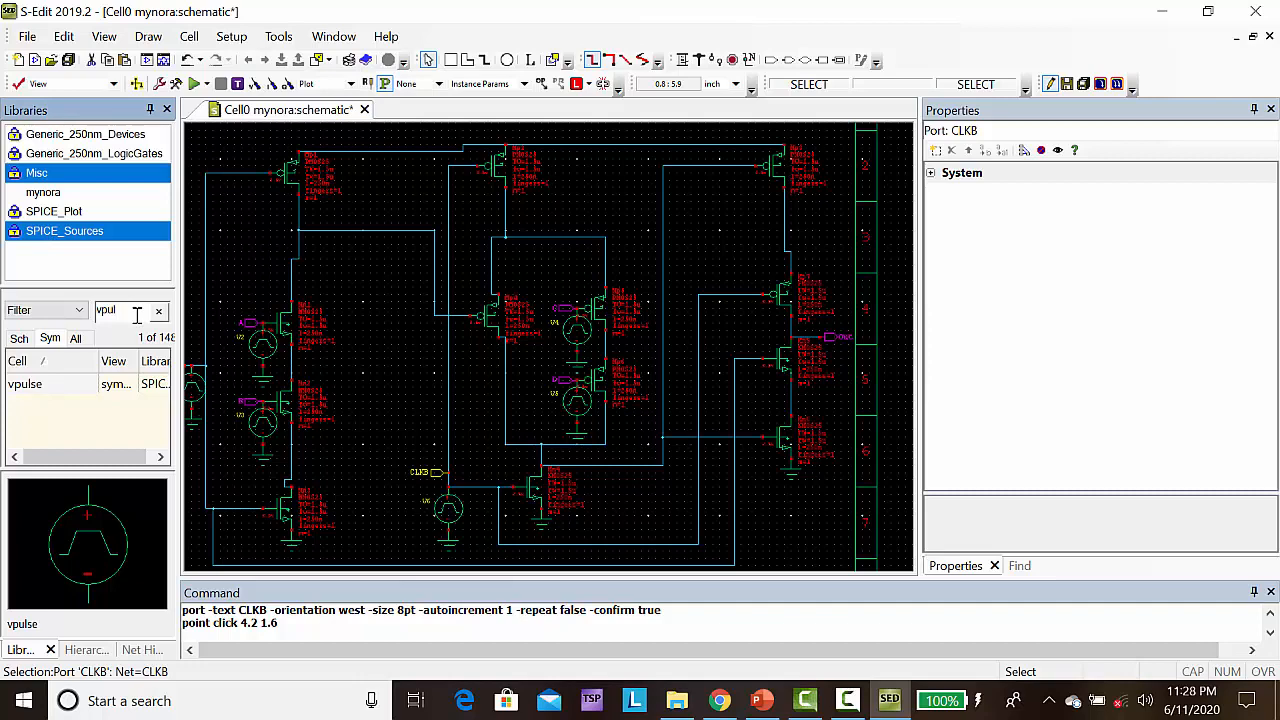
{"action": "key", "text": "BackSpace"}
{"action": "key", "text": "BackSpace"}
{"action": "key", "text": "BackSpace"}
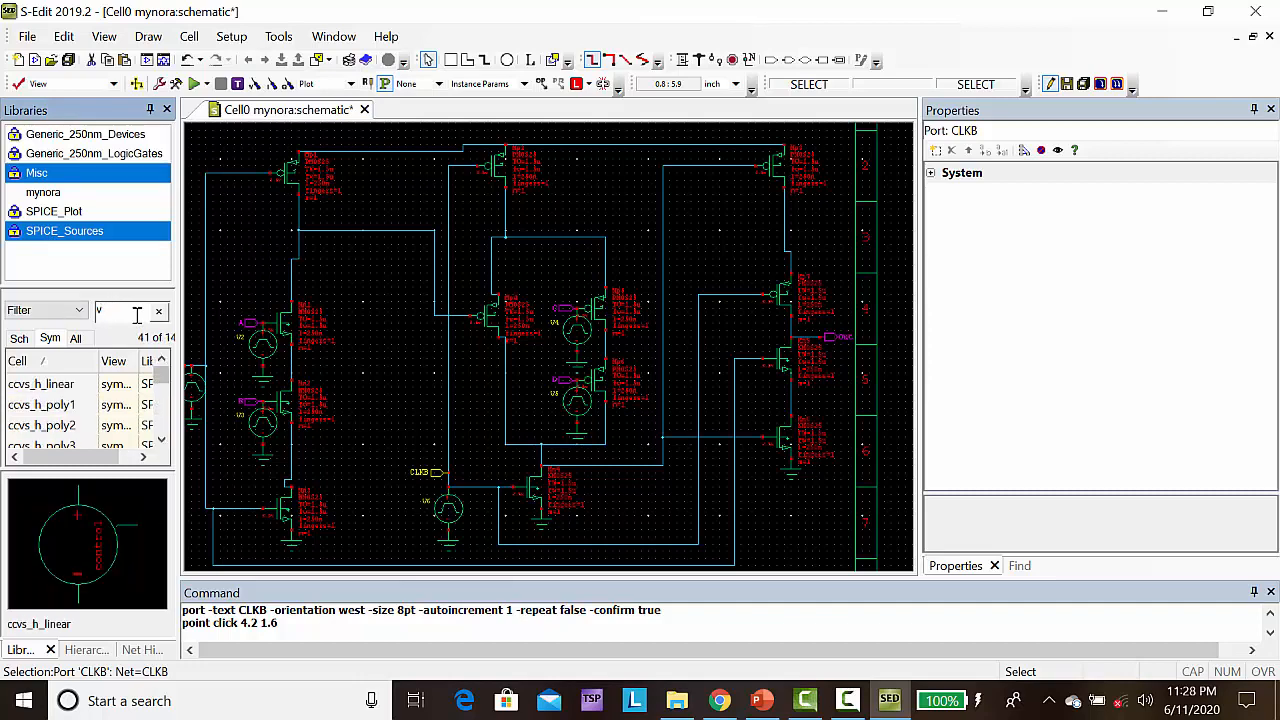
{"action": "type", "text": "dc"}
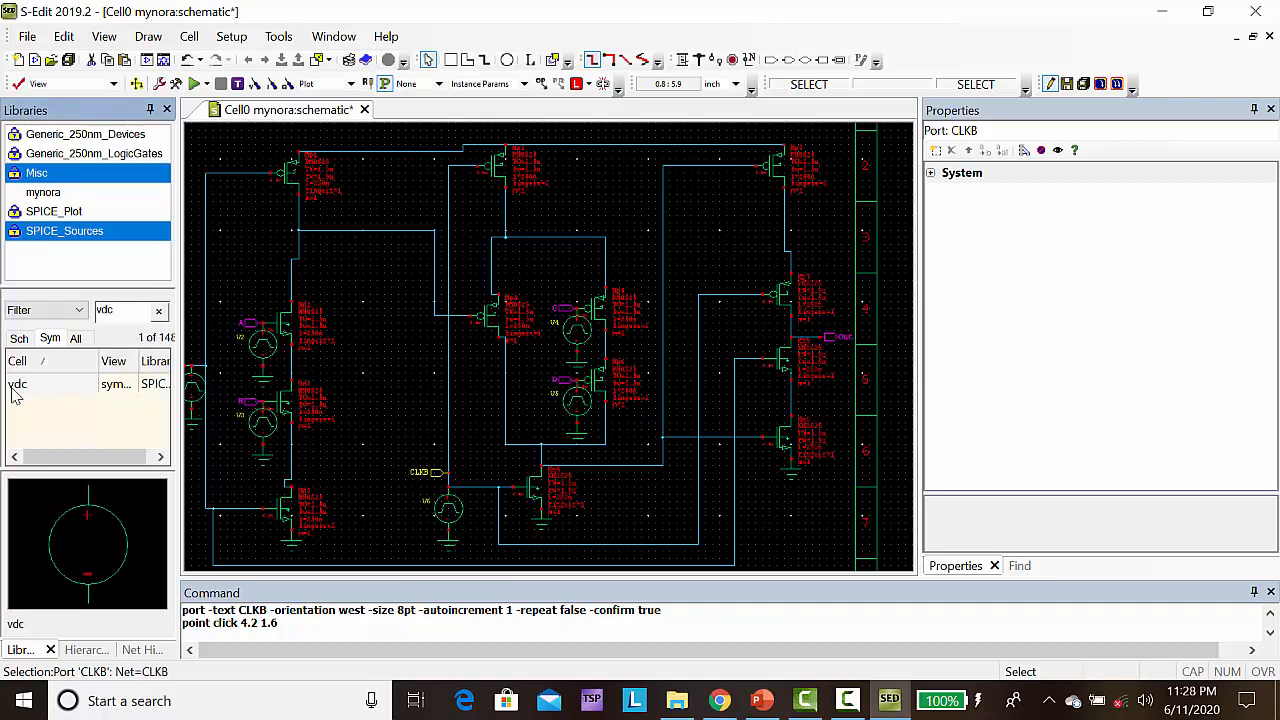
{"action": "left_click", "coordinate": [16, 388]}
{"action": "right_click", "coordinate": [16, 388]}
{"action": "left_click", "coordinate": [80, 370]}
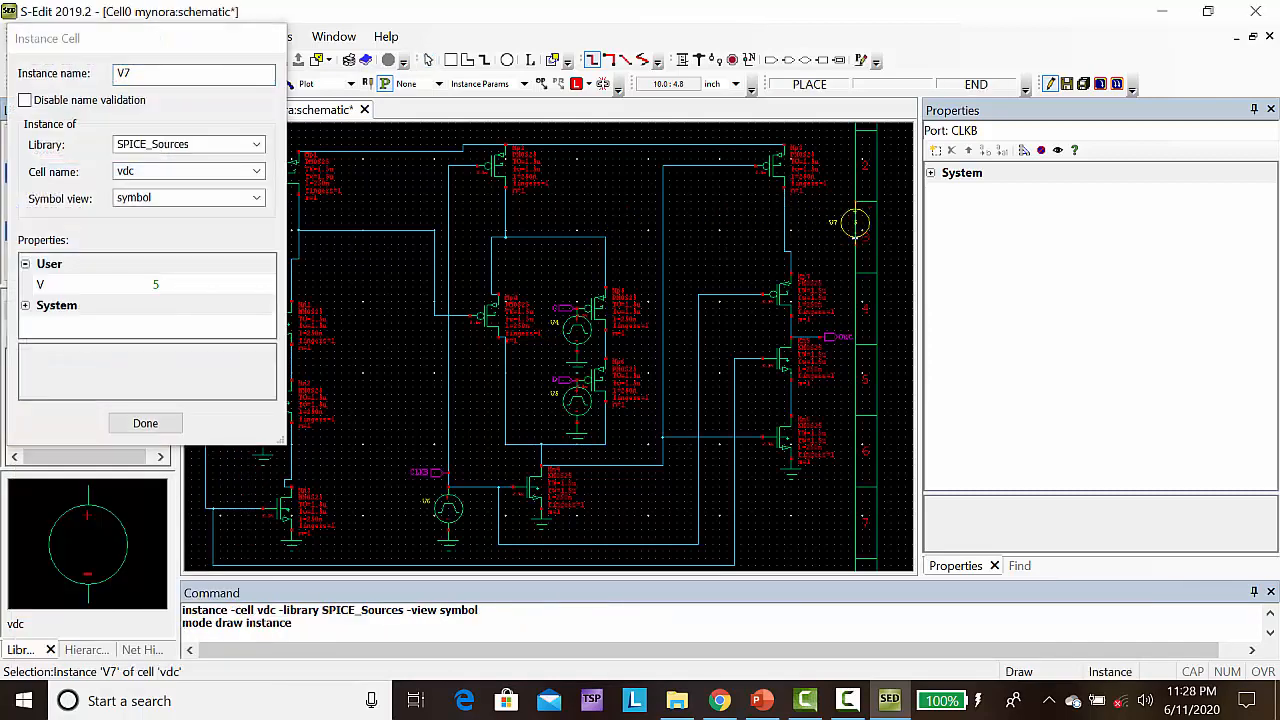
{"action": "left_click", "coordinate": [840, 232]}
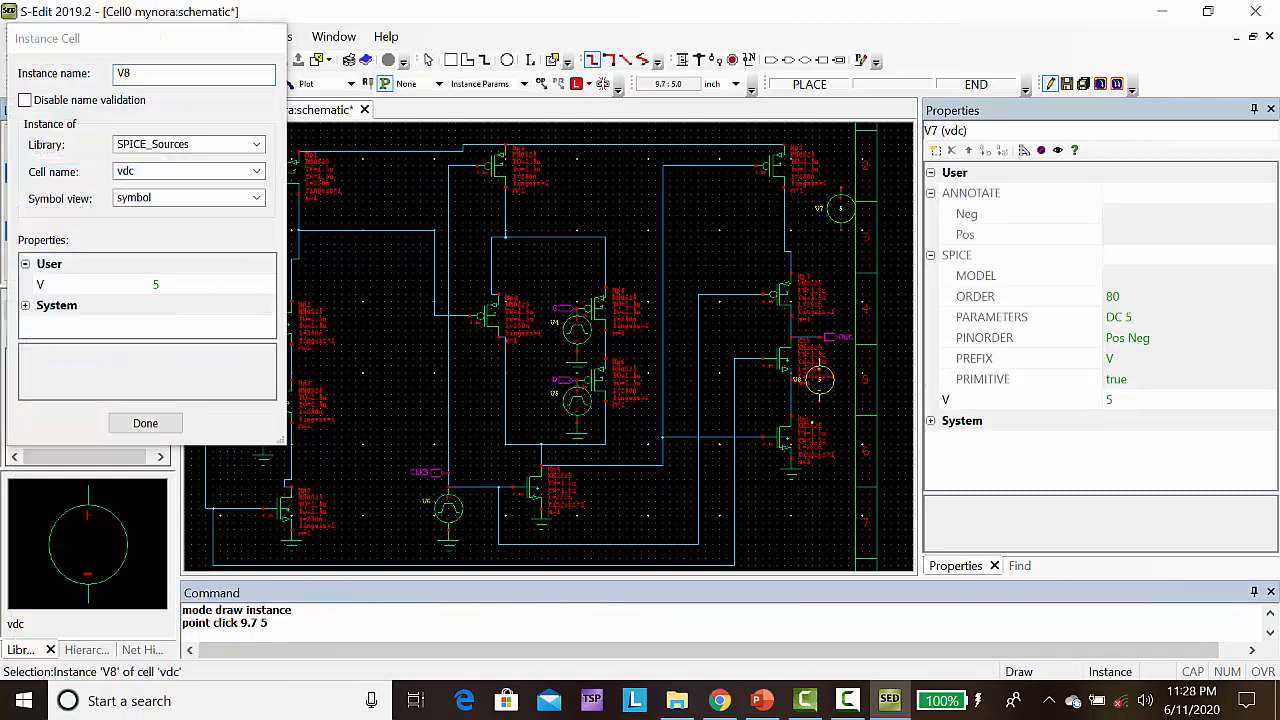
{"action": "key", "text": "Escape"}
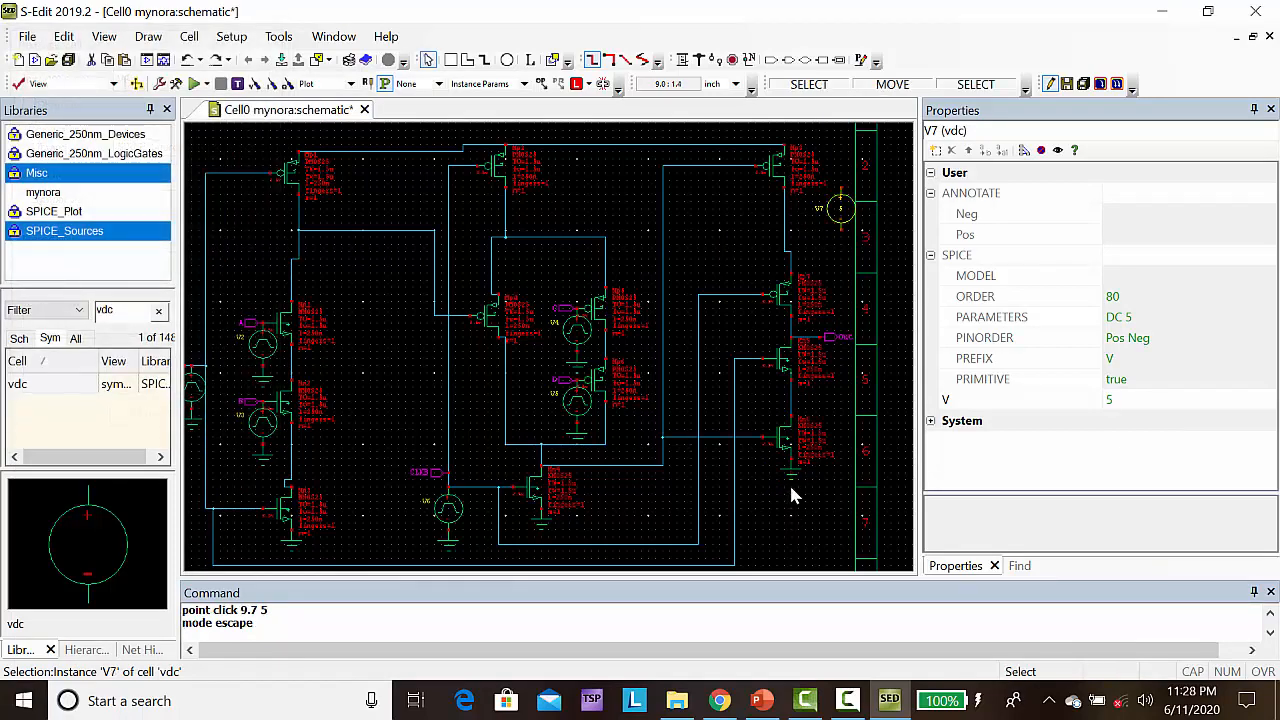
Copy the third column's ground symbol onto the negative terminal of the vdc source at (9.7, 5)
{"action": "left_click", "coordinate": [791, 481]}
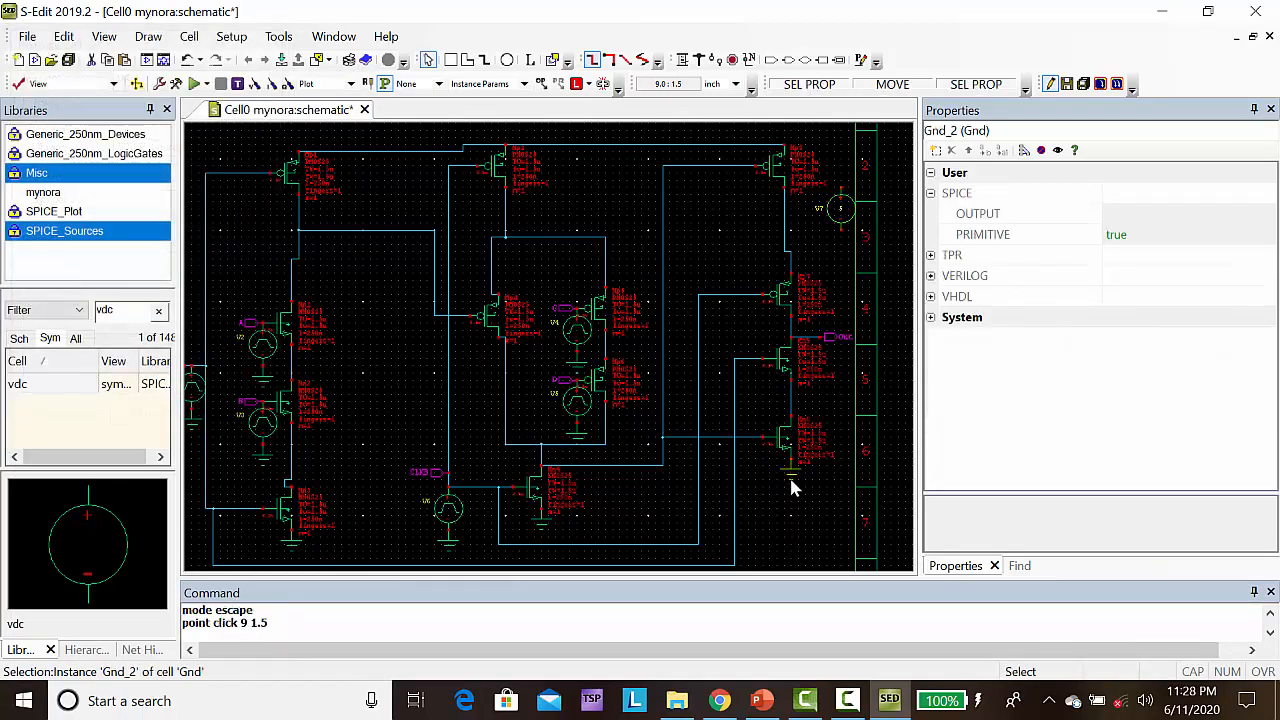
{"action": "key", "text": "ctrl+c"}
{"action": "key", "text": "ctrl+v"}
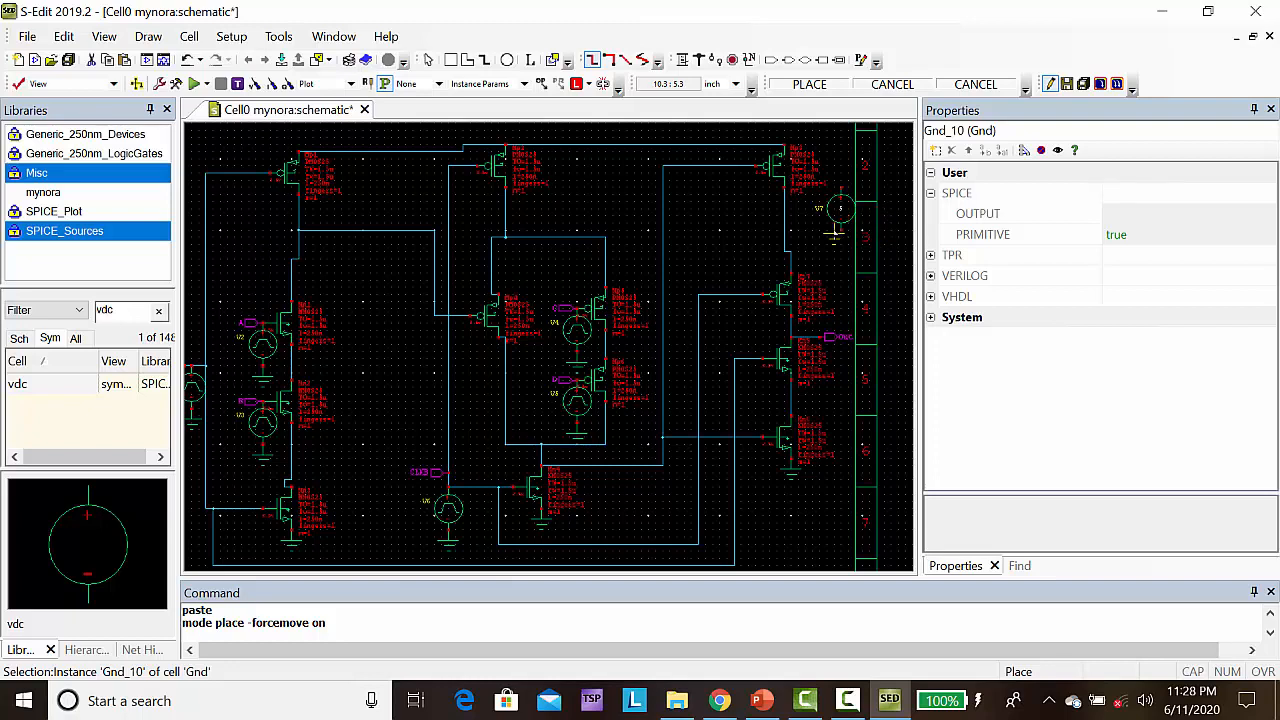
{"action": "left_click", "coordinate": [841, 238]}
{"action": "right_click", "coordinate": [841, 238]}
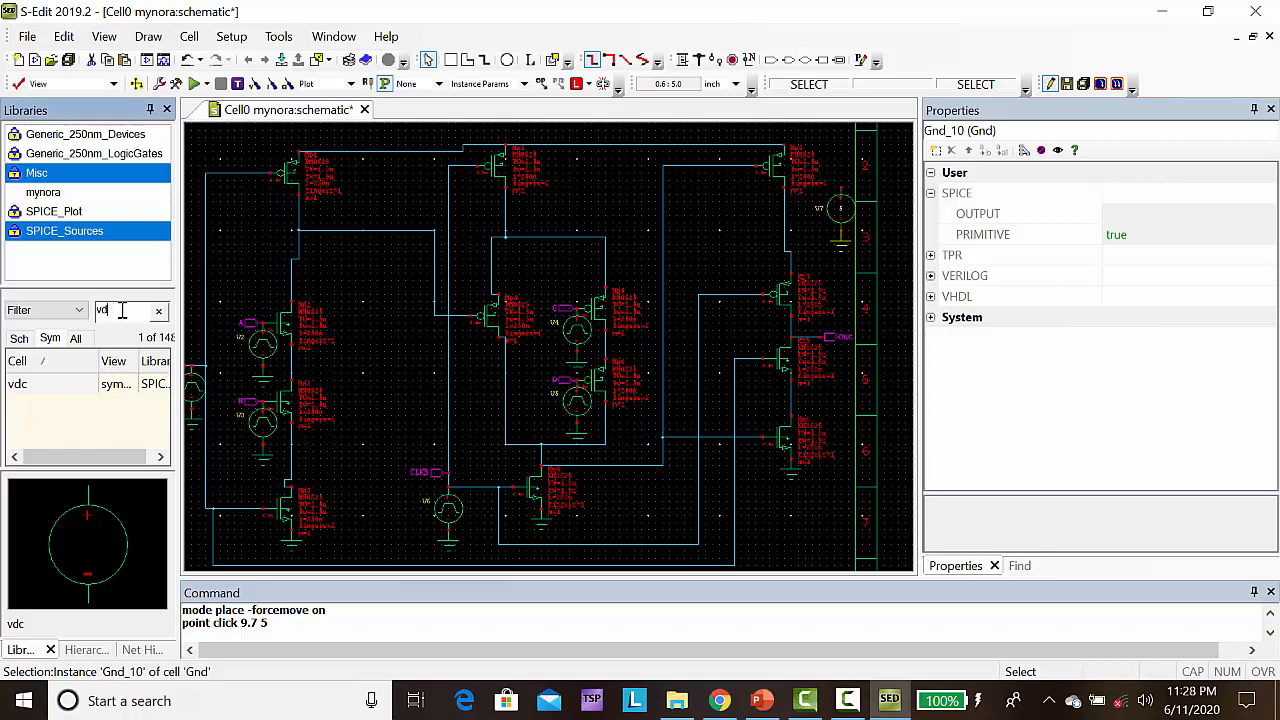
Place a Vdd symbol from the Misc library at (9.7, 5.7), directly above the vdc source
{"action": "key", "text": "BackSpace"}
{"action": "type", "text": "dd"}
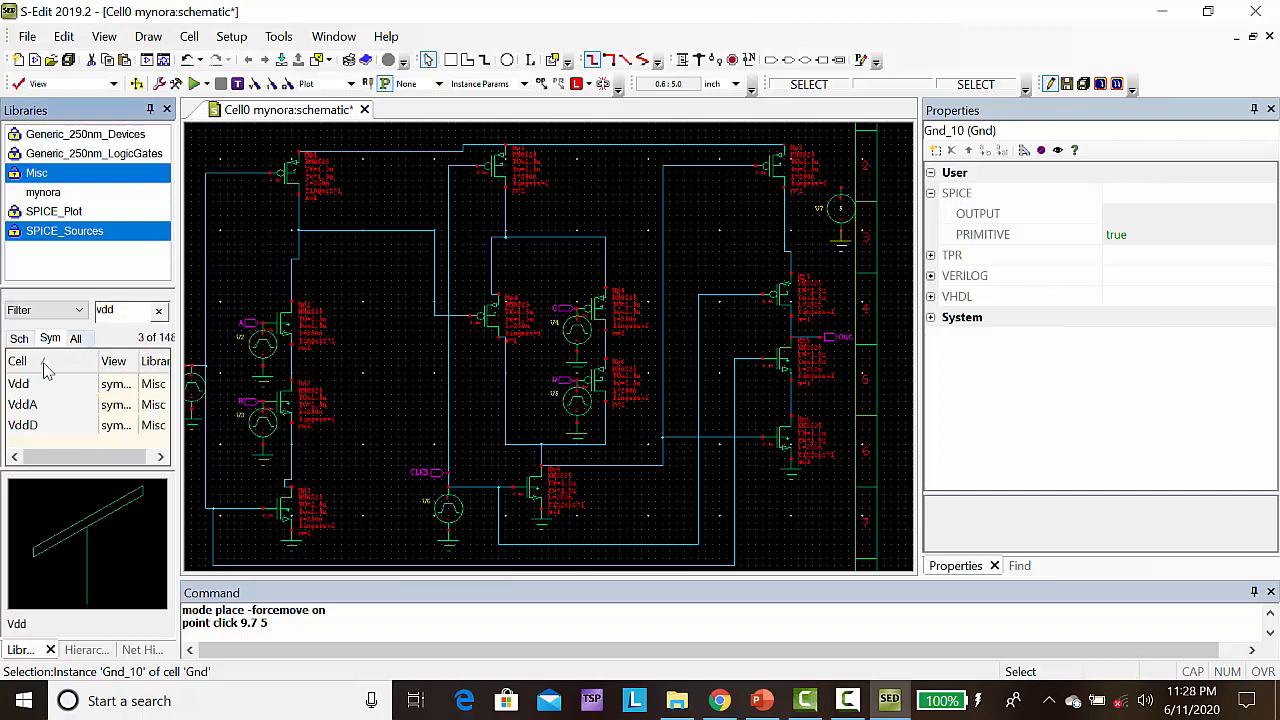
{"action": "left_click", "coordinate": [14, 386]}
{"action": "right_click", "coordinate": [14, 386]}
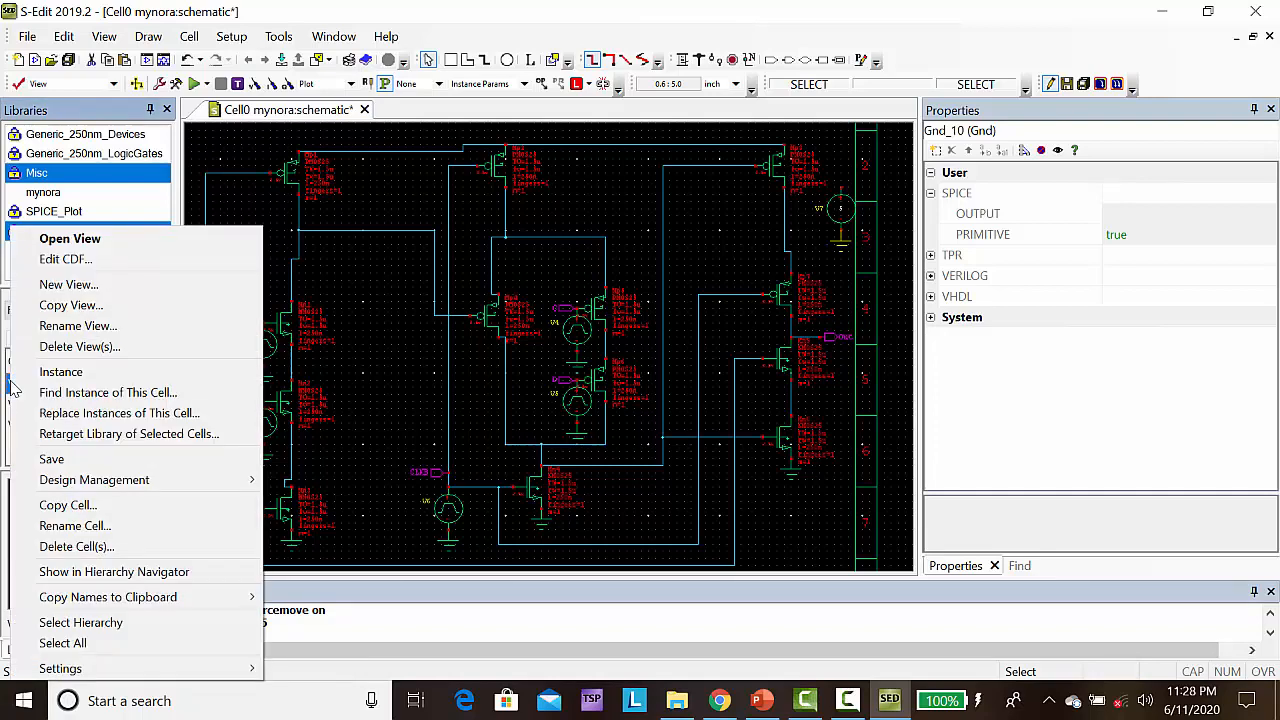
{"action": "left_click", "coordinate": [60, 372]}
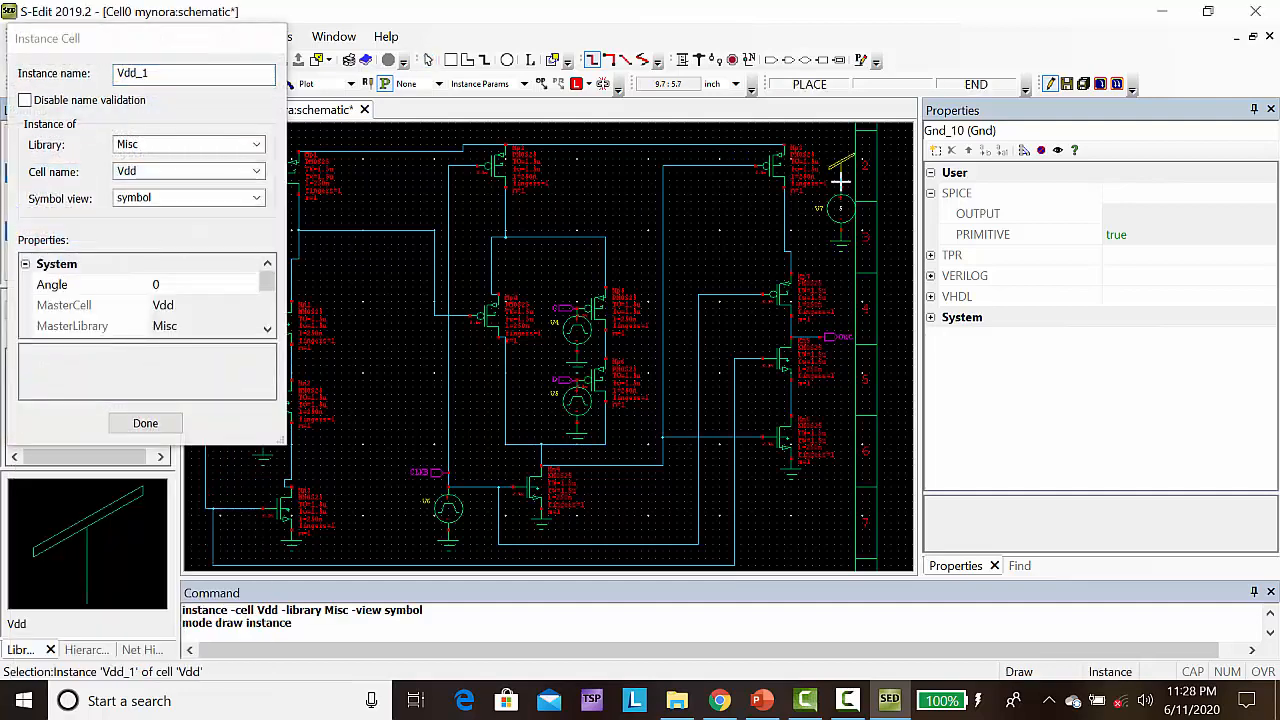
{"action": "left_click", "coordinate": [840, 181]}
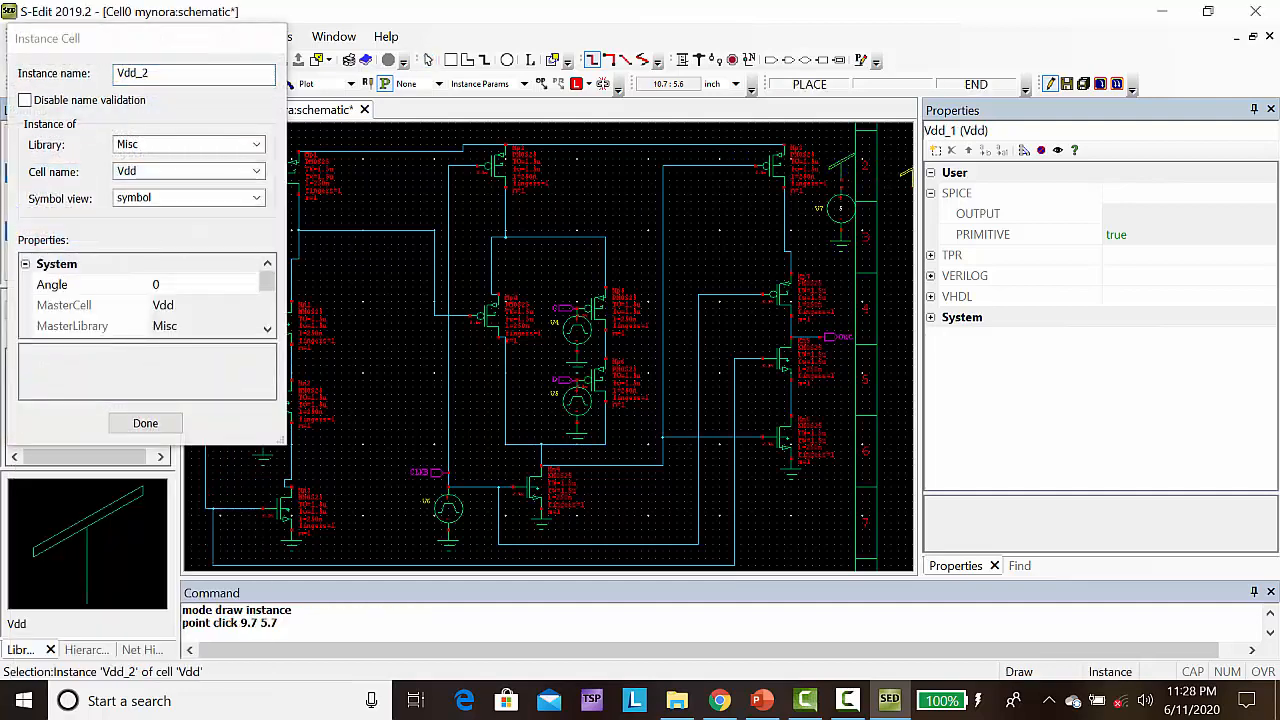
{"action": "key", "text": "Escape"}
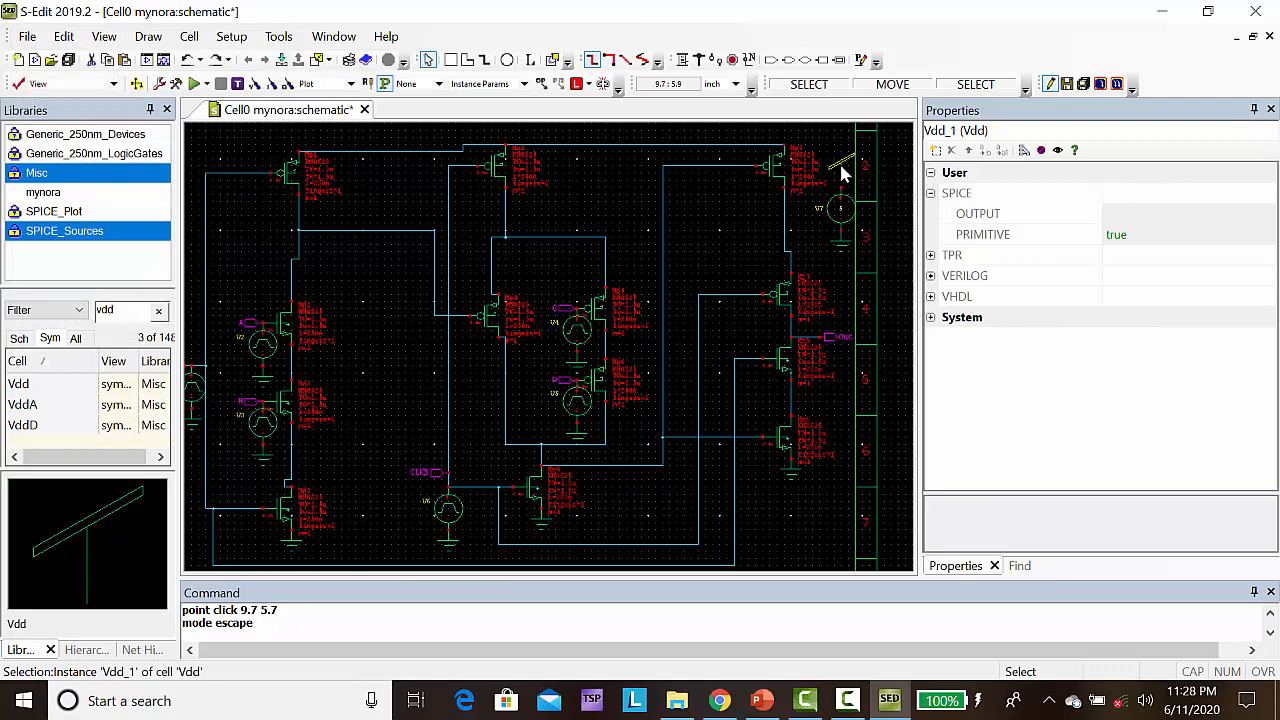
Wire the Vdd symbol at (9.7, 5.7) to the vdc source's positive terminal at (9.7, 5.6)
{"action": "left_click", "coordinate": [683, 59]}
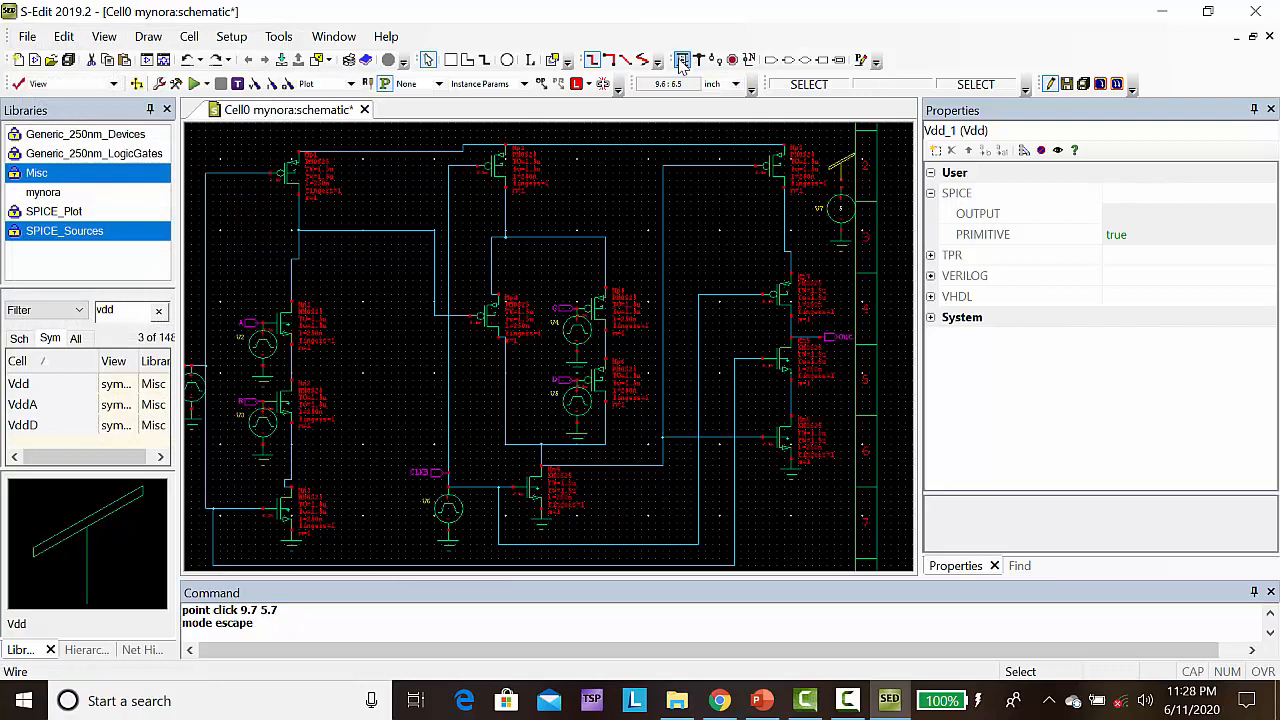
{"action": "left_click", "coordinate": [840, 181]}
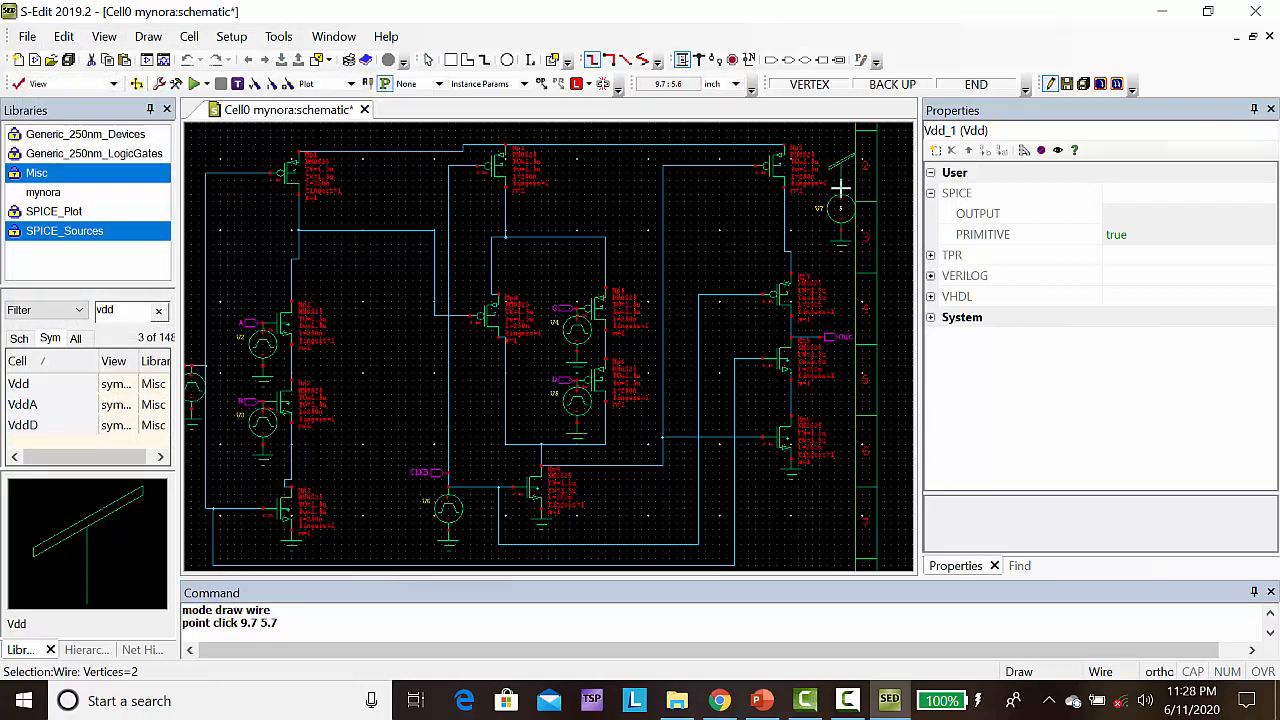
{"action": "left_click", "coordinate": [840, 190]}
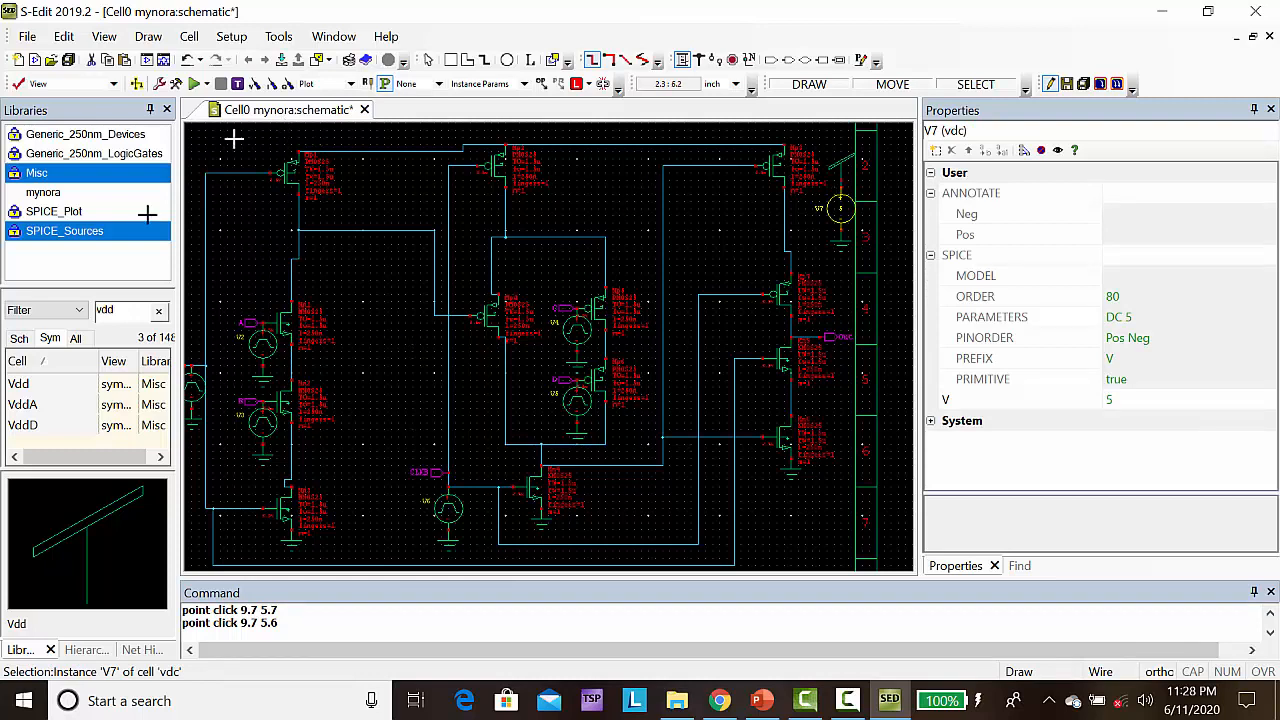
{"action": "left_click", "coordinate": [58, 217]}
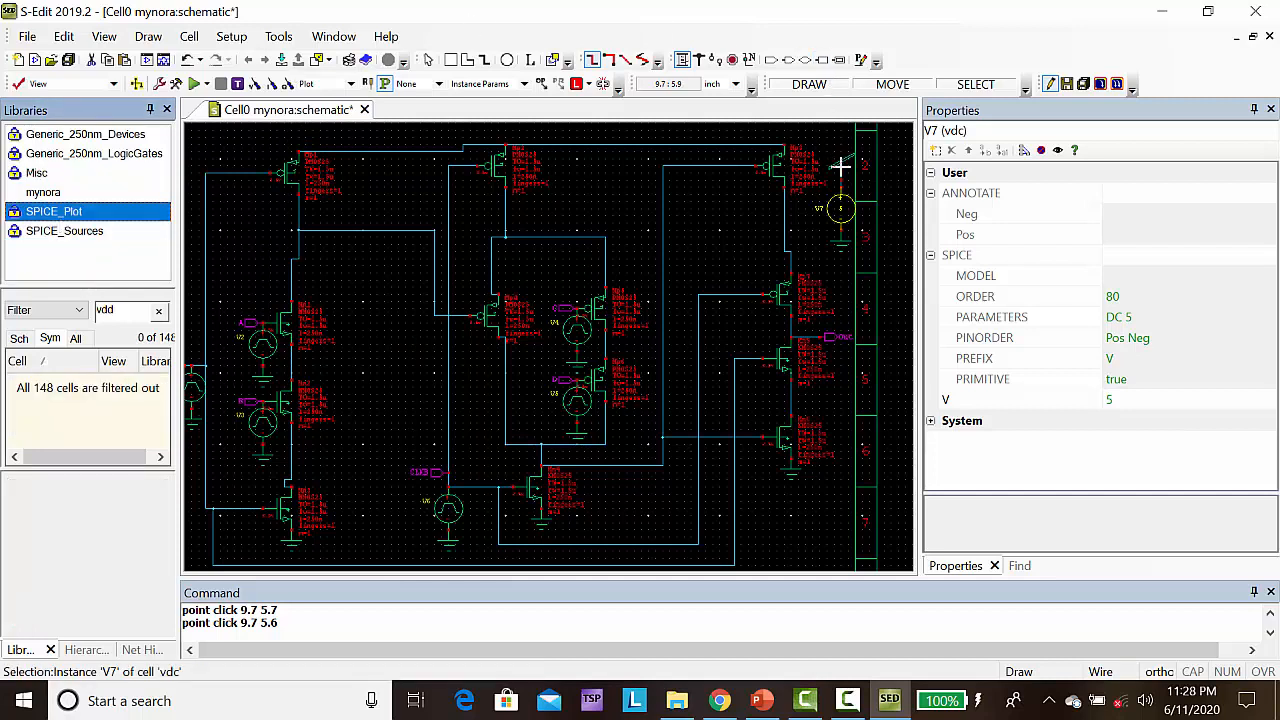
{"action": "key", "text": "Escape"}
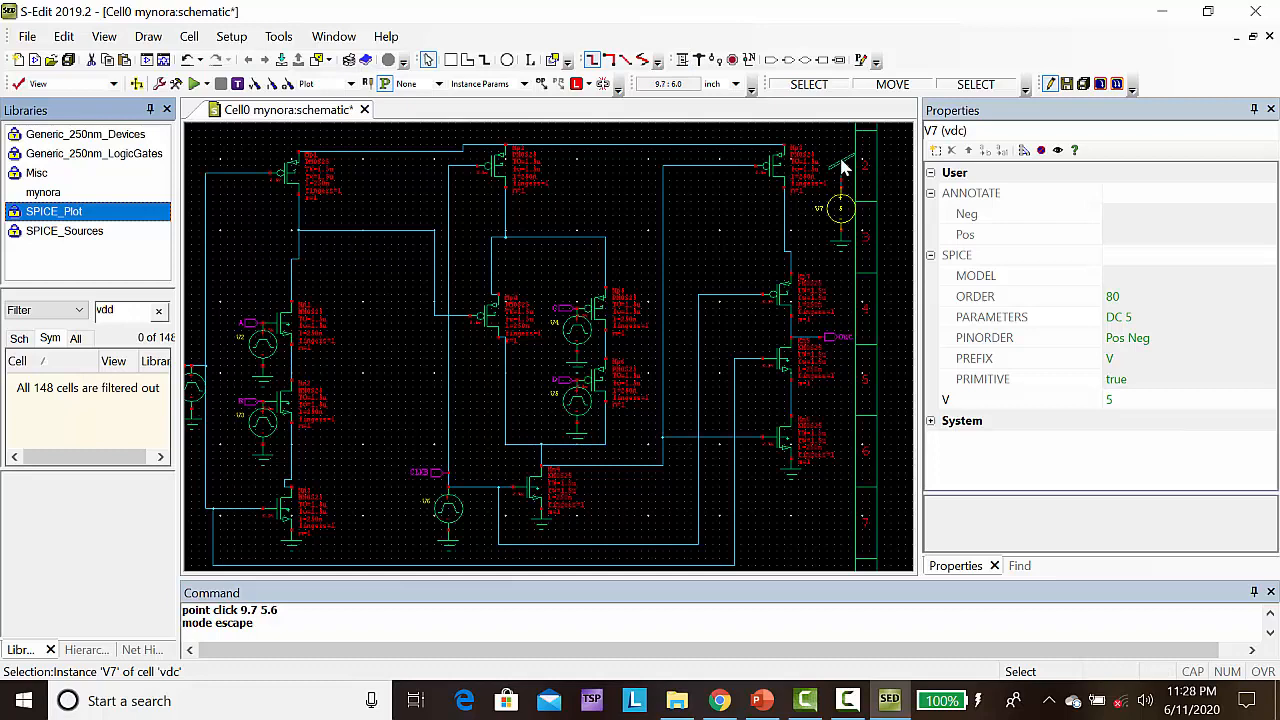
Copy the Vdd symbol onto the circuit's upper supply rail at (5.6, 6.2)
{"action": "left_click", "coordinate": [843, 166]}
{"action": "key", "text": "ctrl+c"}
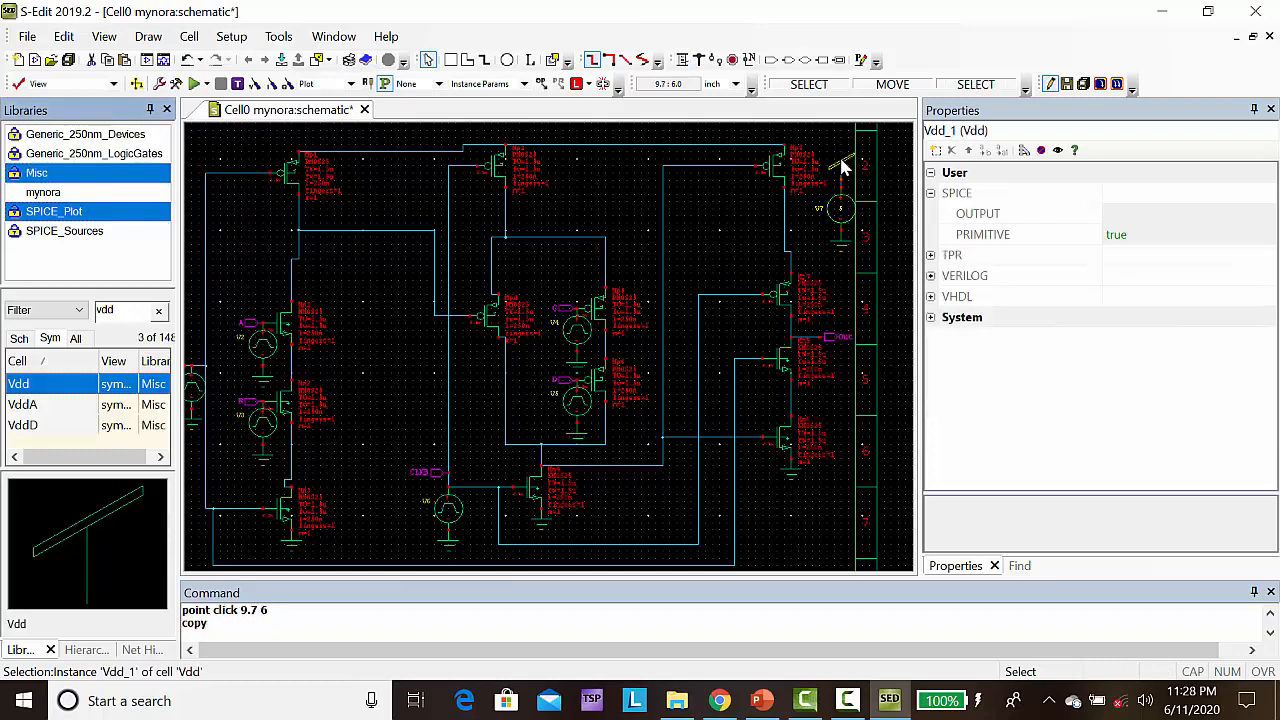
{"action": "key", "text": "ctrl+v"}
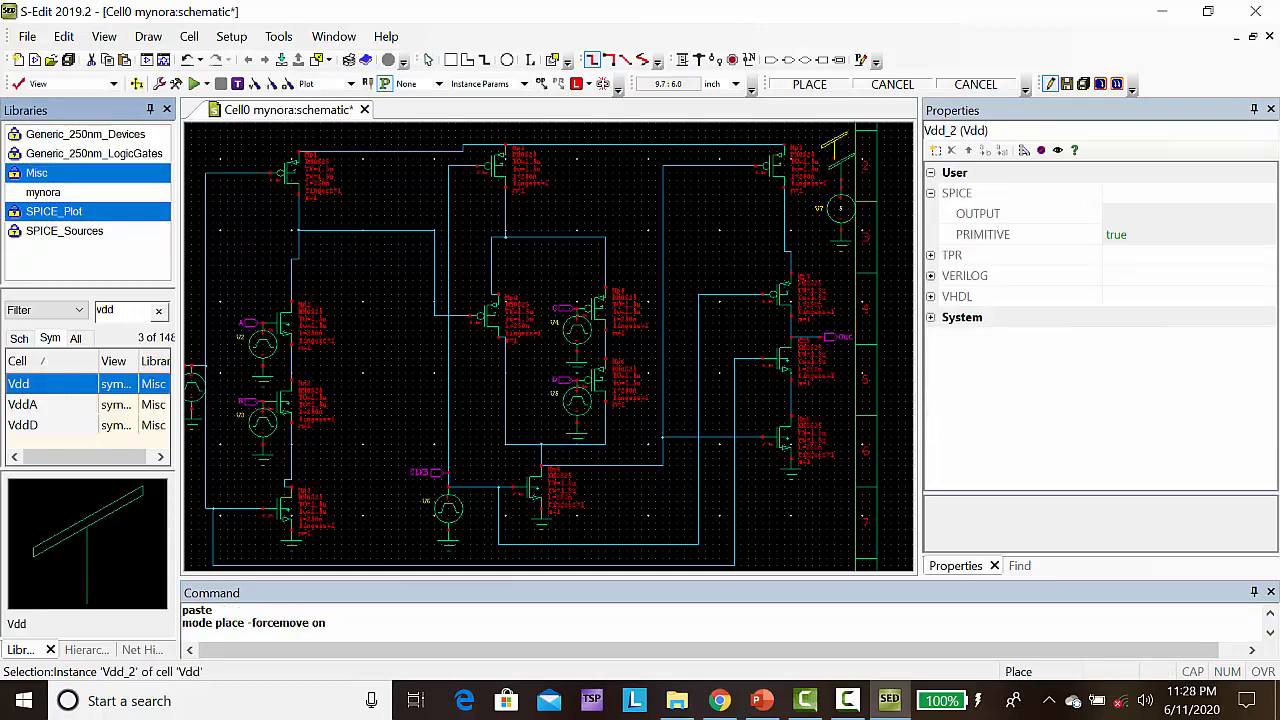
{"action": "left_click", "coordinate": [548, 152]}
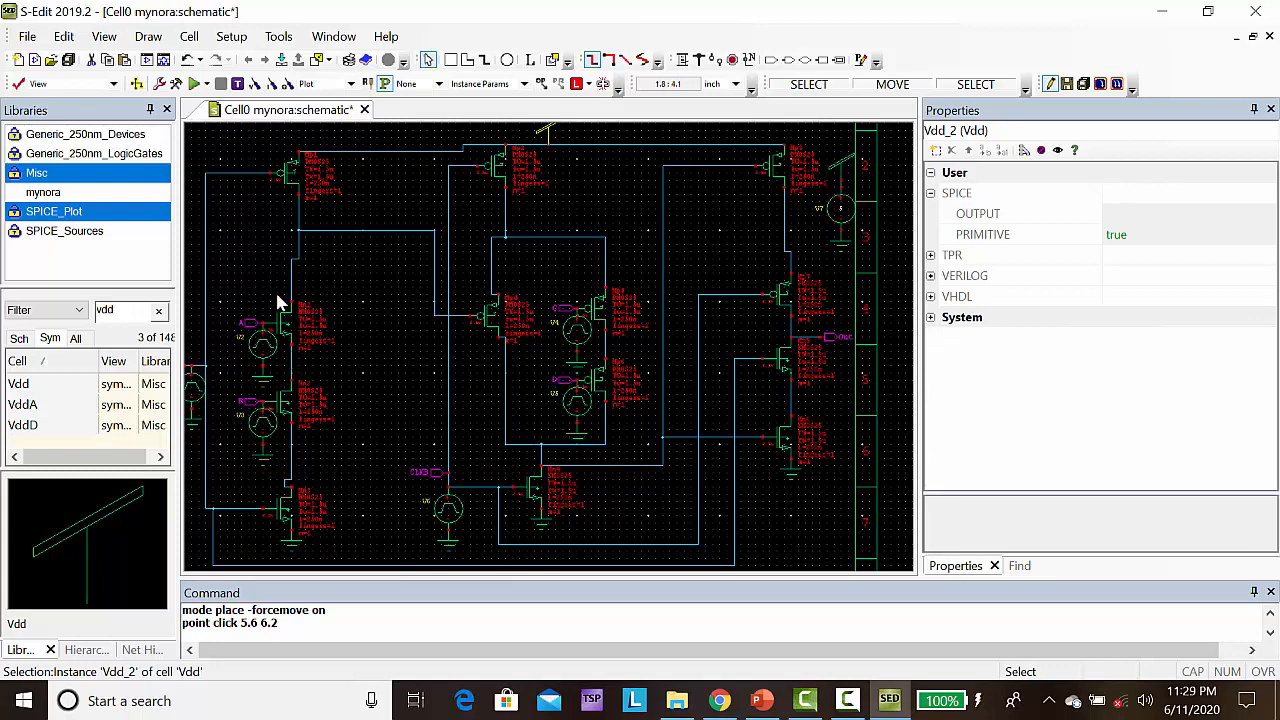
Place a V_VoltagePrint probe from the SPICE_Plot library on the Out wire at (9.3, 3.5)
{"action": "left_click", "coordinate": [73, 218]}
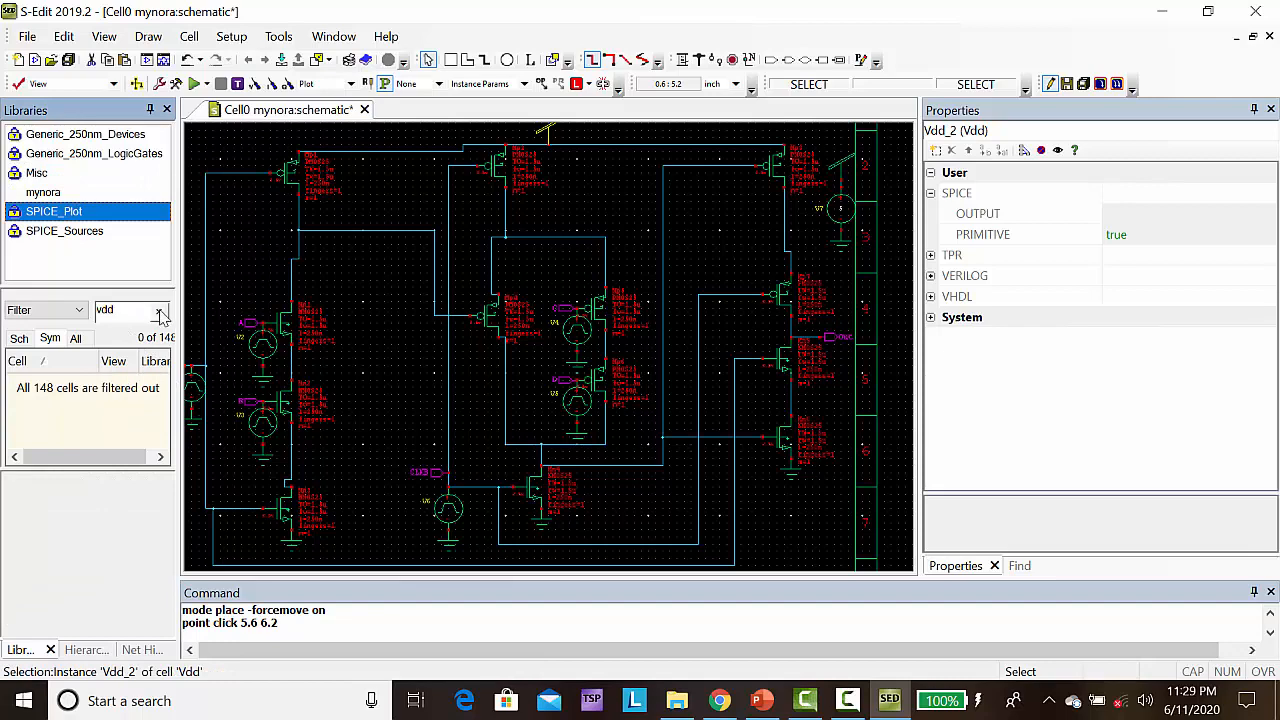
{"action": "left_click", "coordinate": [158, 311]}
{"action": "left_click_drag", "start_coordinate": [162, 377], "coordinate": [160, 432]}
{"action": "left_click", "coordinate": [47, 426]}
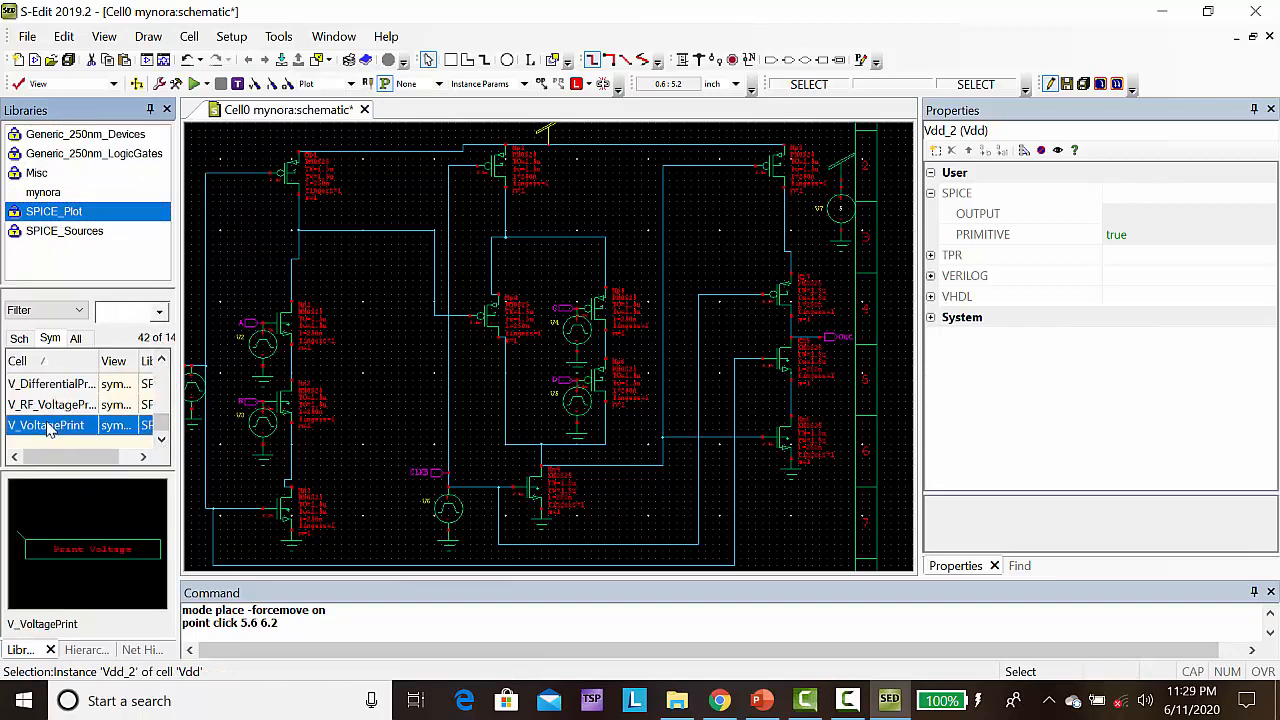
{"action": "right_click", "coordinate": [47, 428]}
{"action": "left_click", "coordinate": [97, 372]}
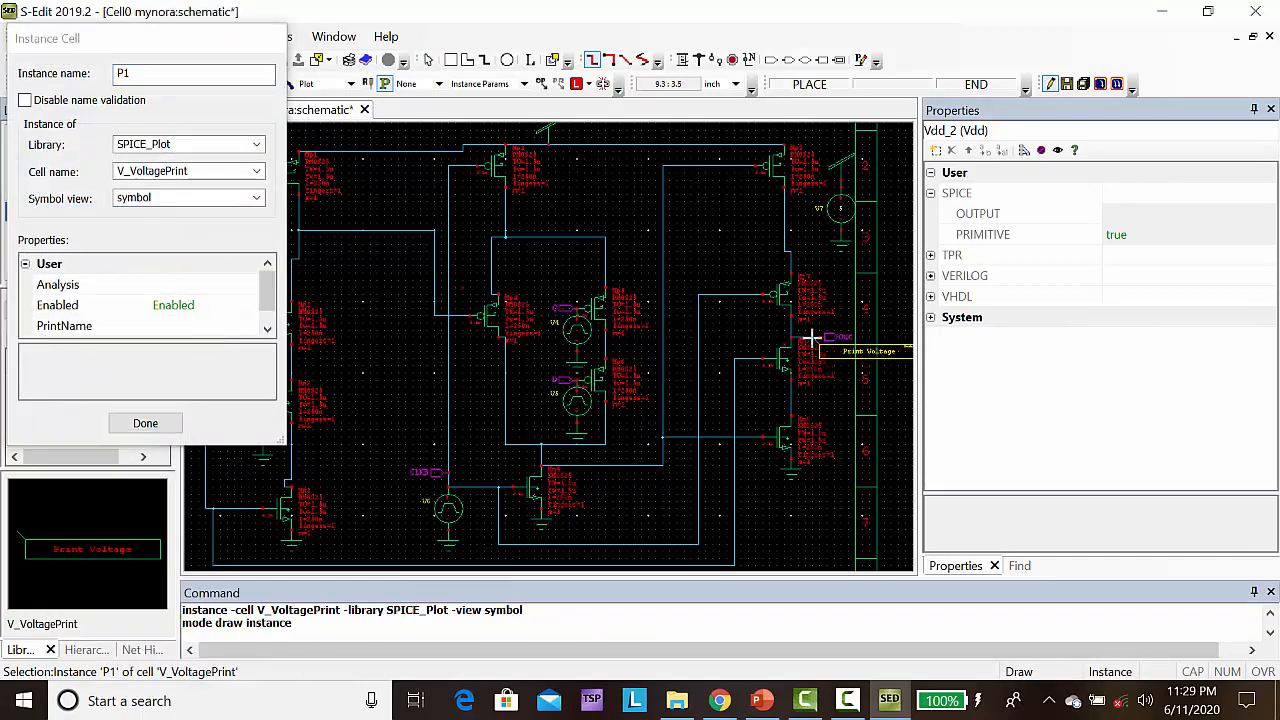
{"action": "left_click", "coordinate": [812, 339]}
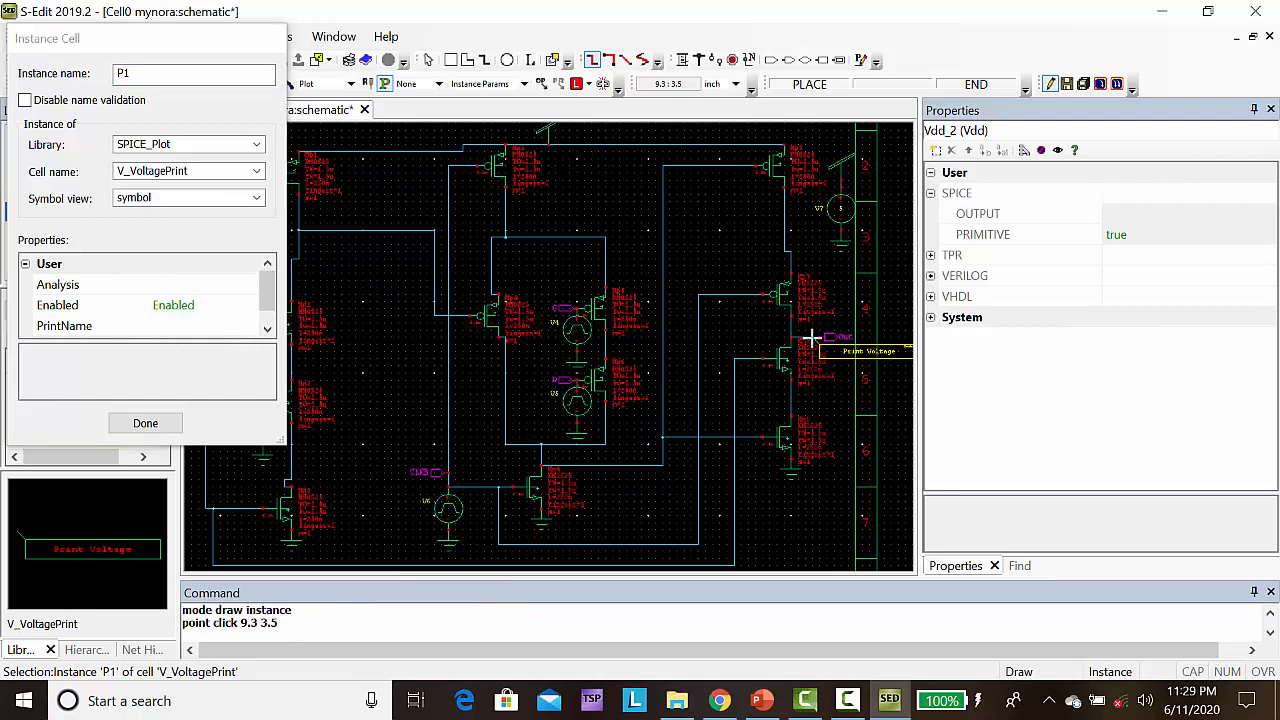
Place V_VoltagePrint probes on input D at (6, 2.9), input C at (6, 3.9) and the second stage's clock line at (4.2, 1.7)
{"action": "left_click", "coordinate": [577, 381]}
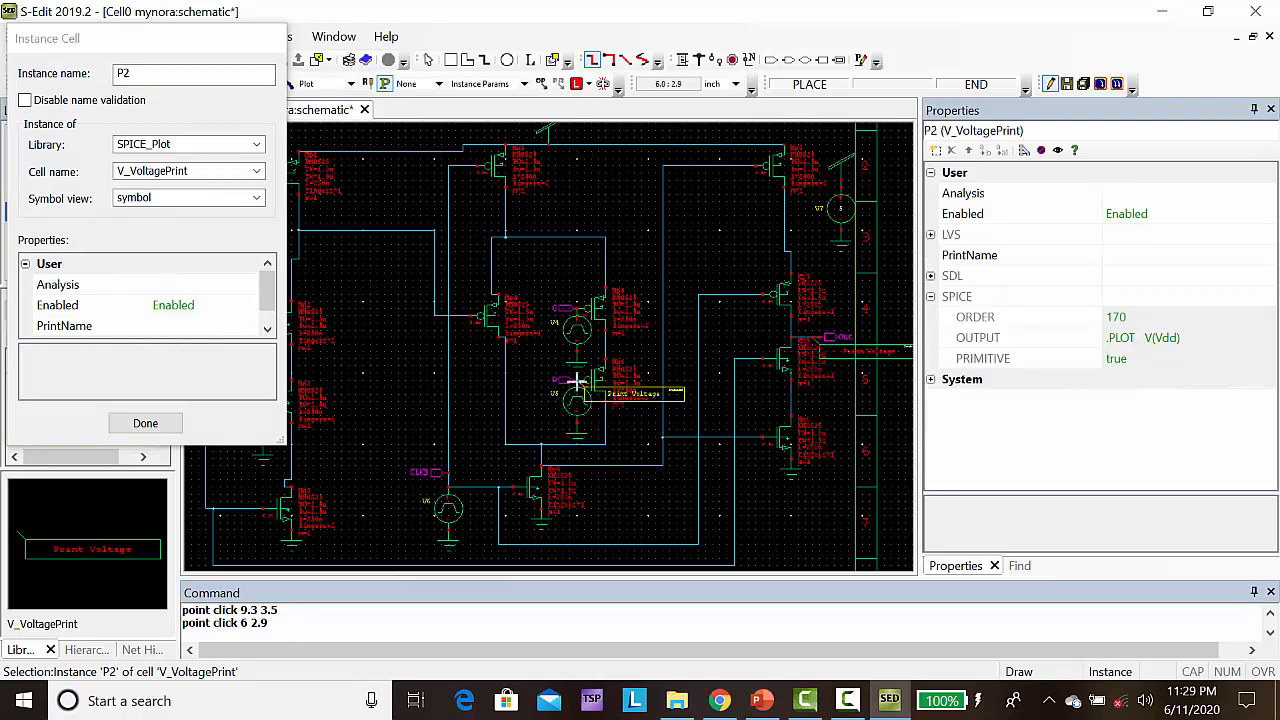
{"action": "left_click", "coordinate": [577, 310]}
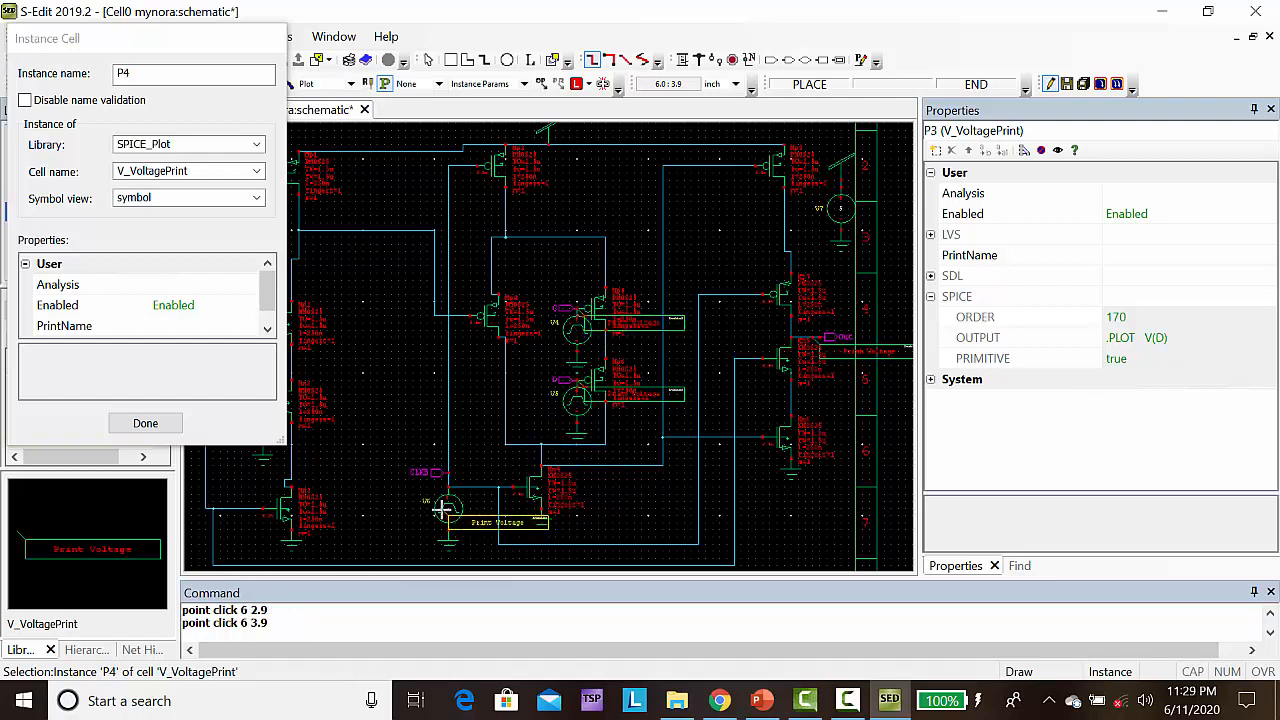
{"action": "left_click", "coordinate": [447, 468]}
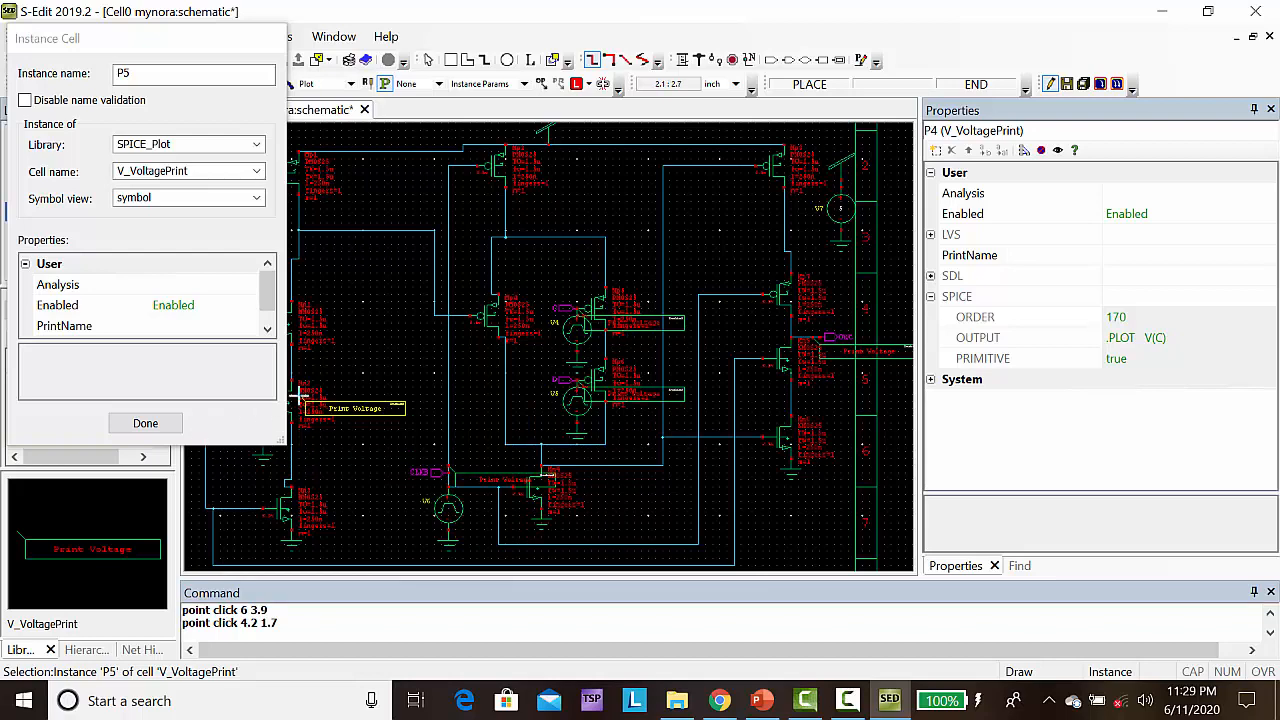
Place V_VoltagePrint probes on input B at (1.6, 2.6), input A at (1.6, 3.7) and the Clk line at (0.6, 3.1)
{"action": "key", "text": "Left"}
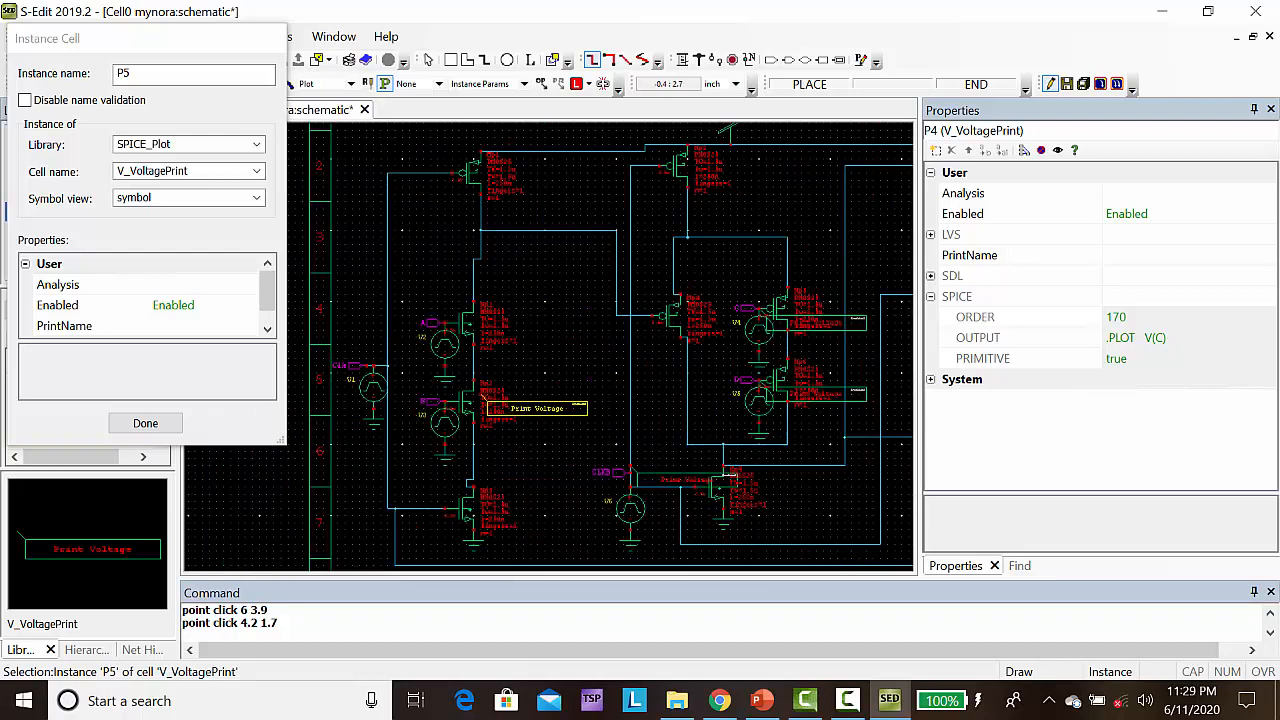
{"action": "left_click", "coordinate": [444, 401]}
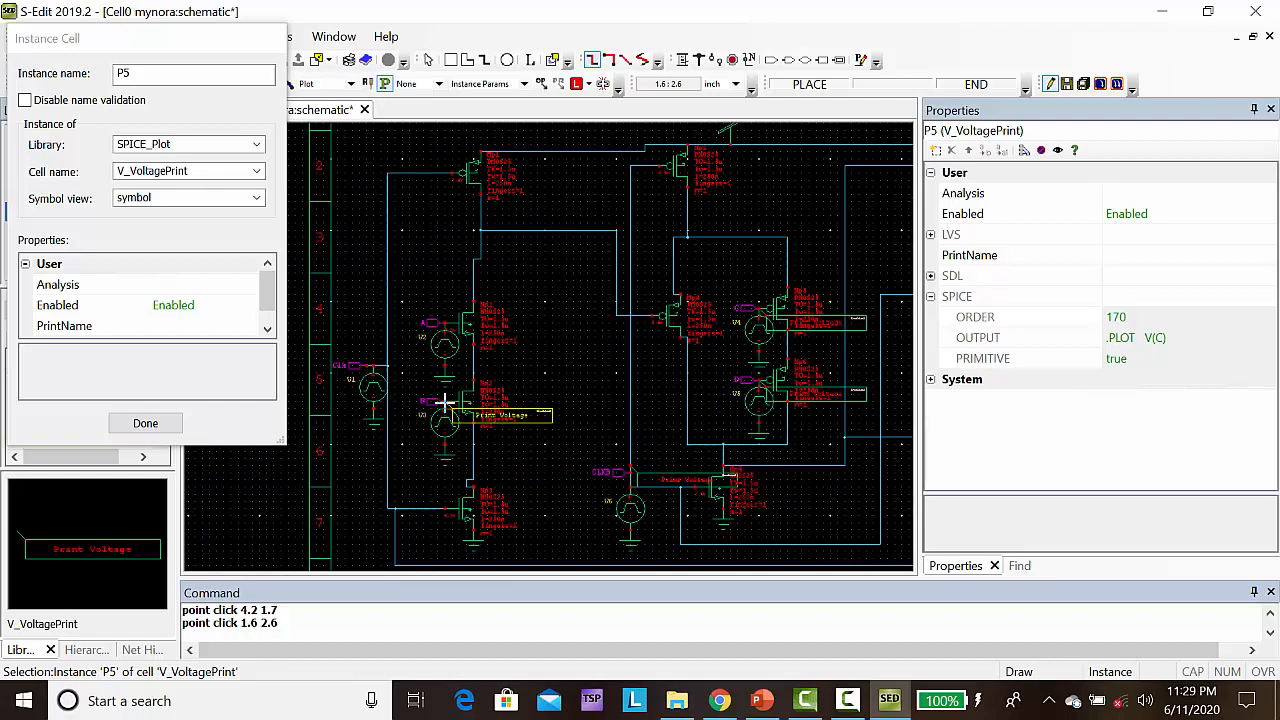
{"action": "left_click", "coordinate": [444, 323]}
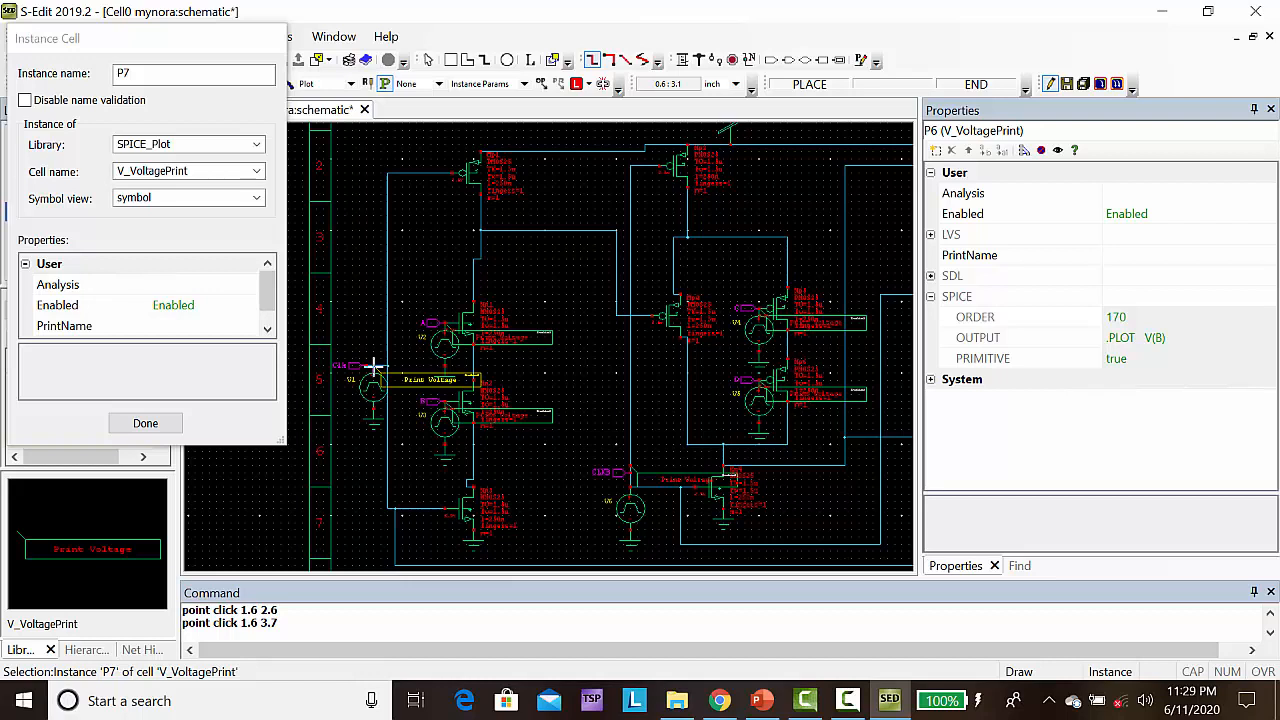
{"action": "left_click", "coordinate": [373, 366]}
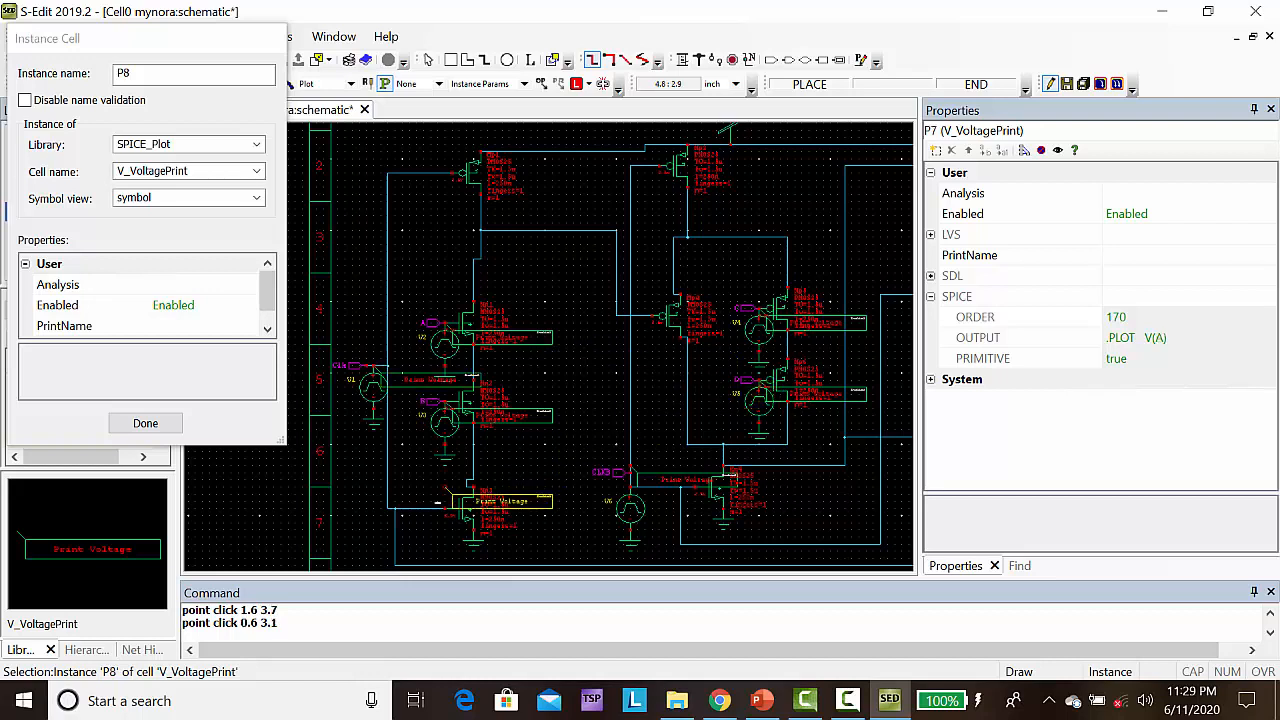
{"action": "key", "text": "Escape"}
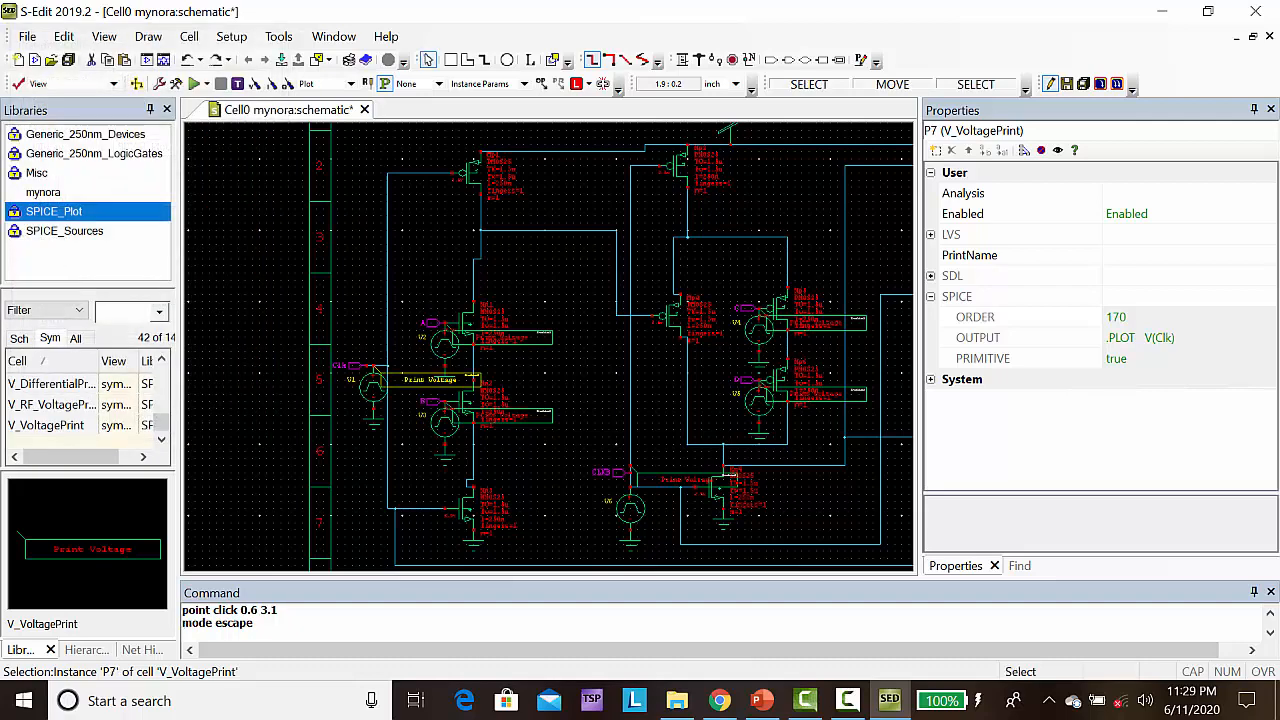
Set the Clk pulse source's period to 100 ns and its delay to 45 ns
{"action": "left_click", "coordinate": [375, 403]}
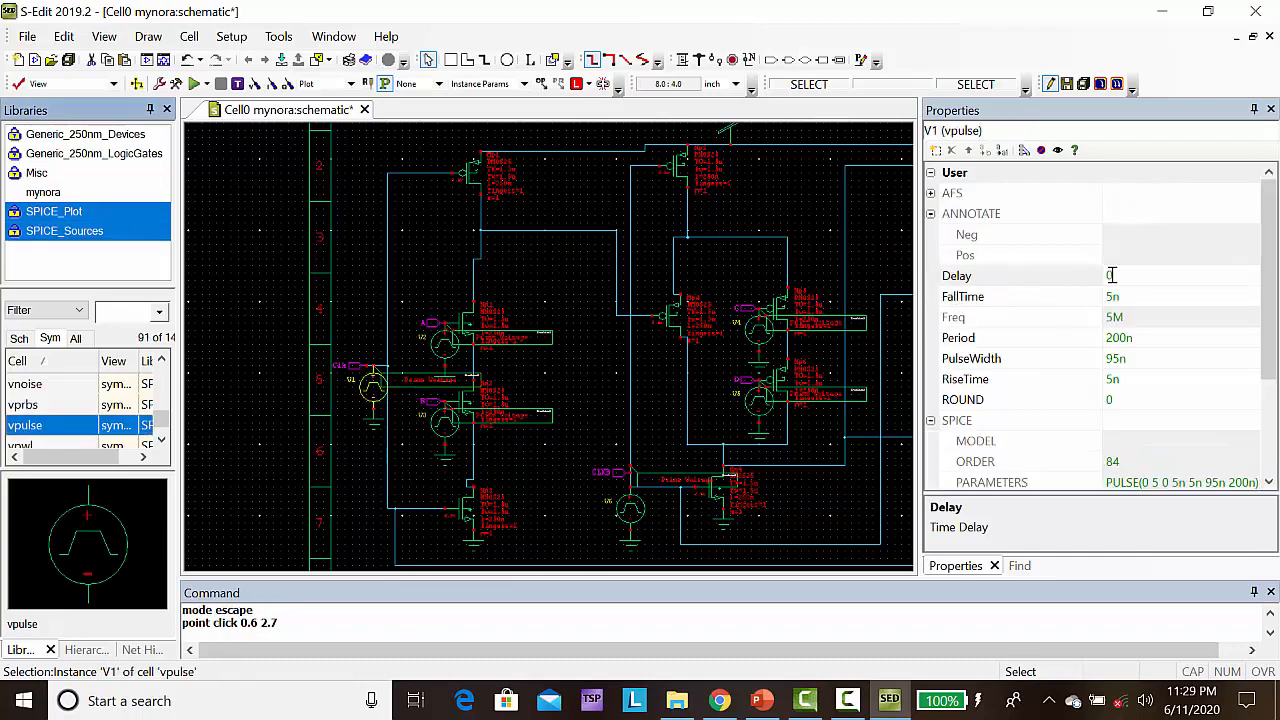
{"action": "left_click", "coordinate": [1114, 339]}
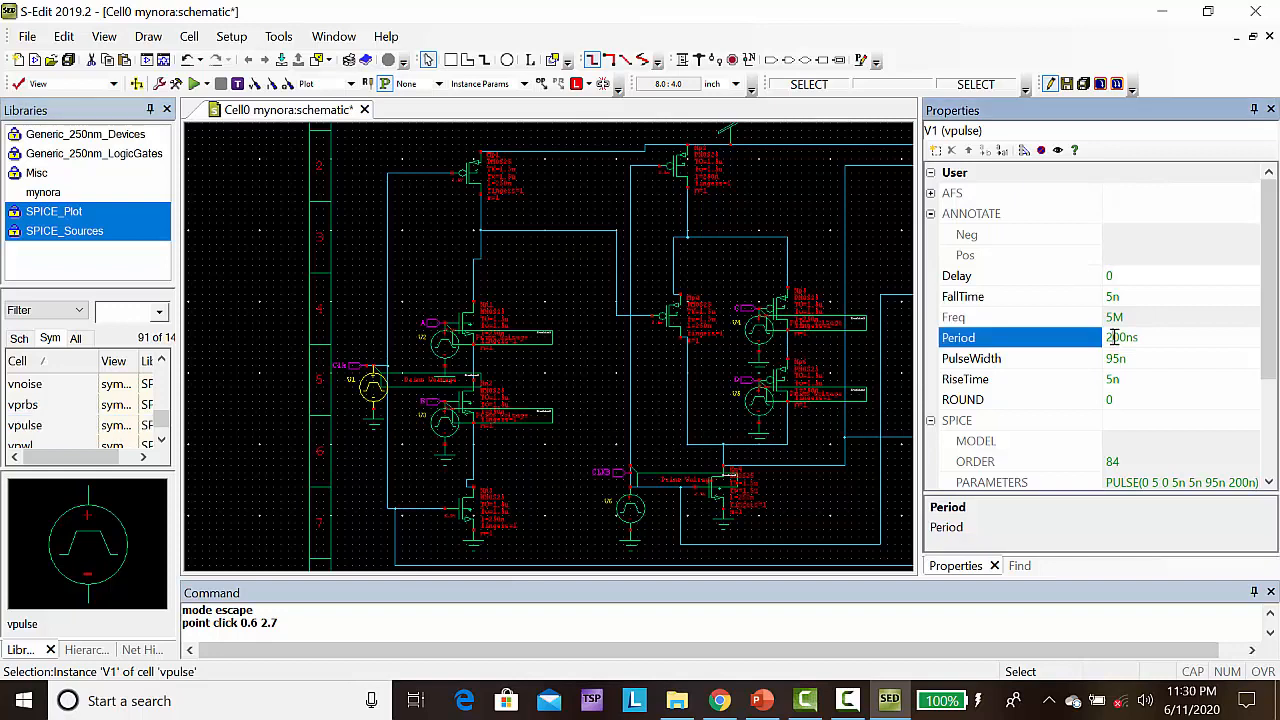
{"action": "type", "text": "0"}
{"action": "key", "text": "Return"}
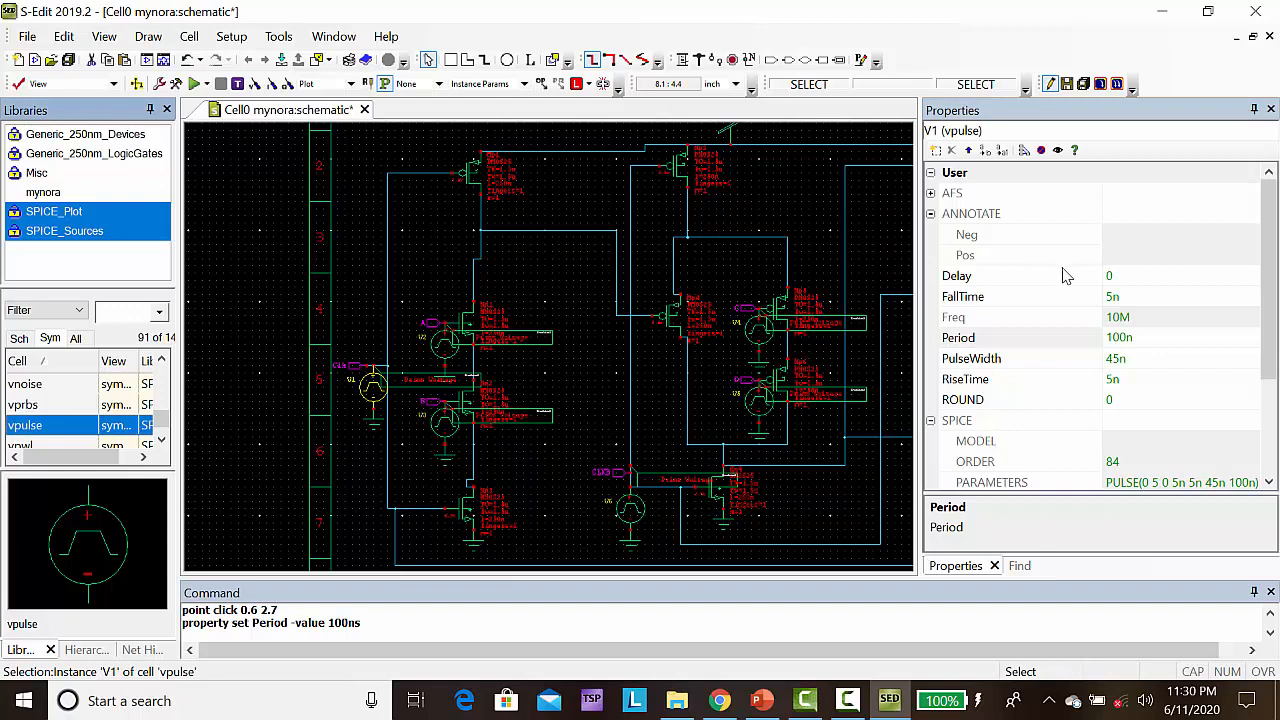
{"action": "left_click", "coordinate": [1118, 277]}
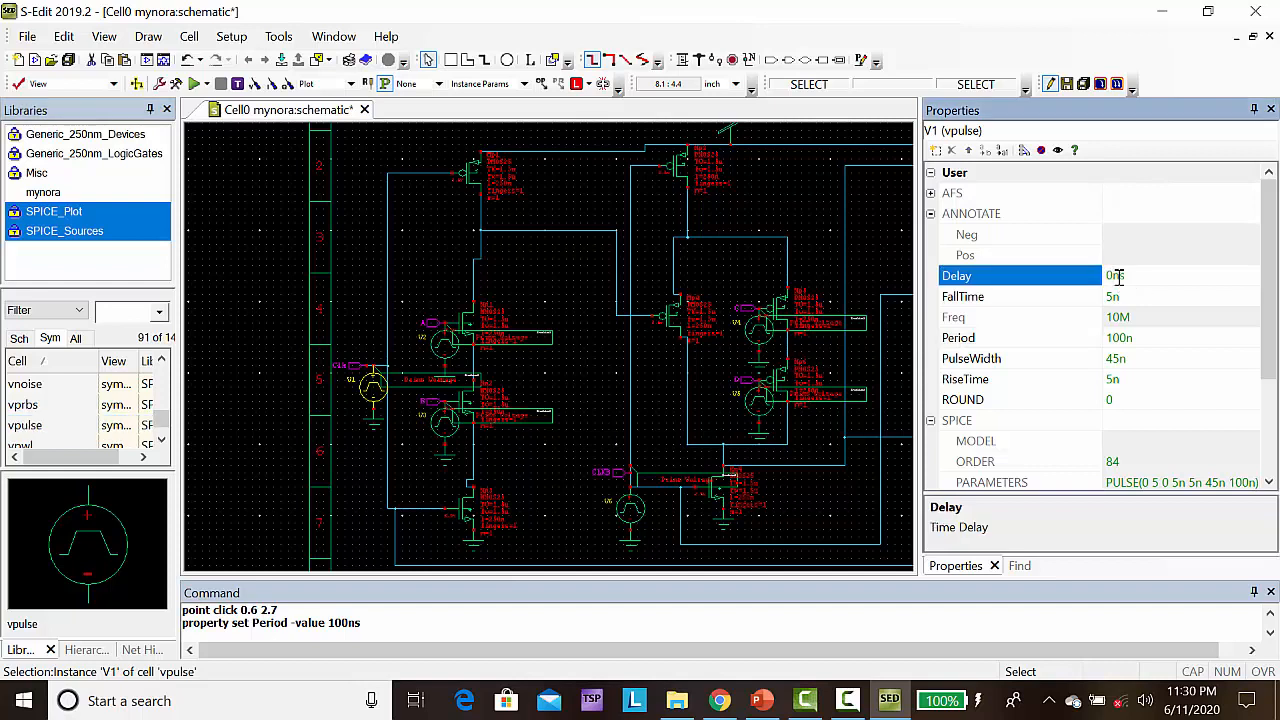
{"action": "key", "text": "BackSpace"}
{"action": "left_click", "coordinate": [852, 253]}
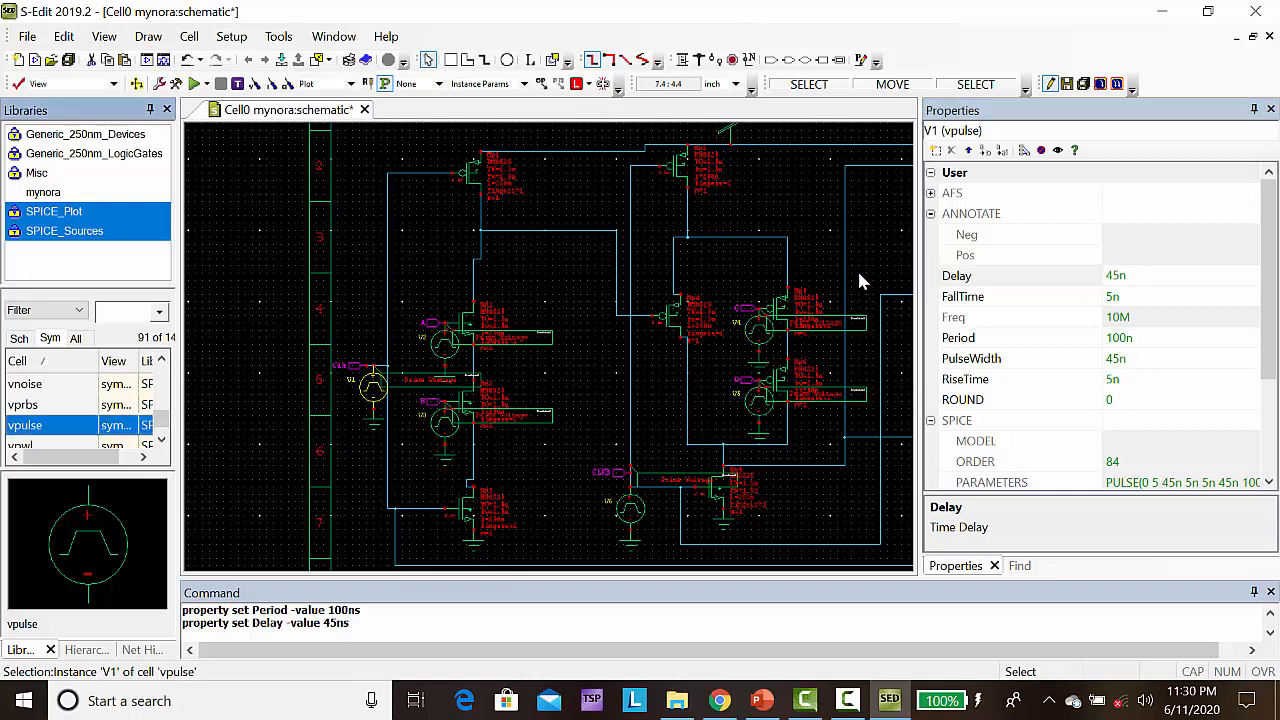
{"action": "left_click", "coordinate": [858, 274]}
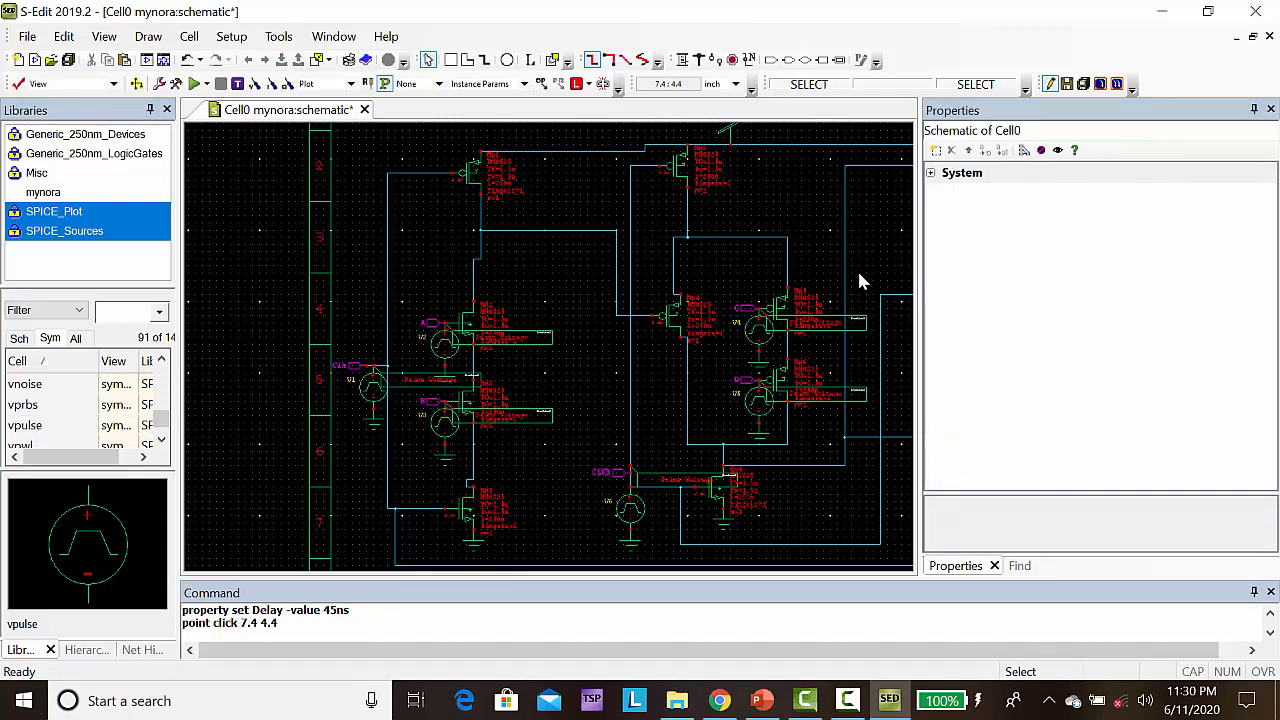
Set the period and the delay of the second-stage clock's pulse source both to 100 ns
{"action": "left_click", "coordinate": [627, 520]}
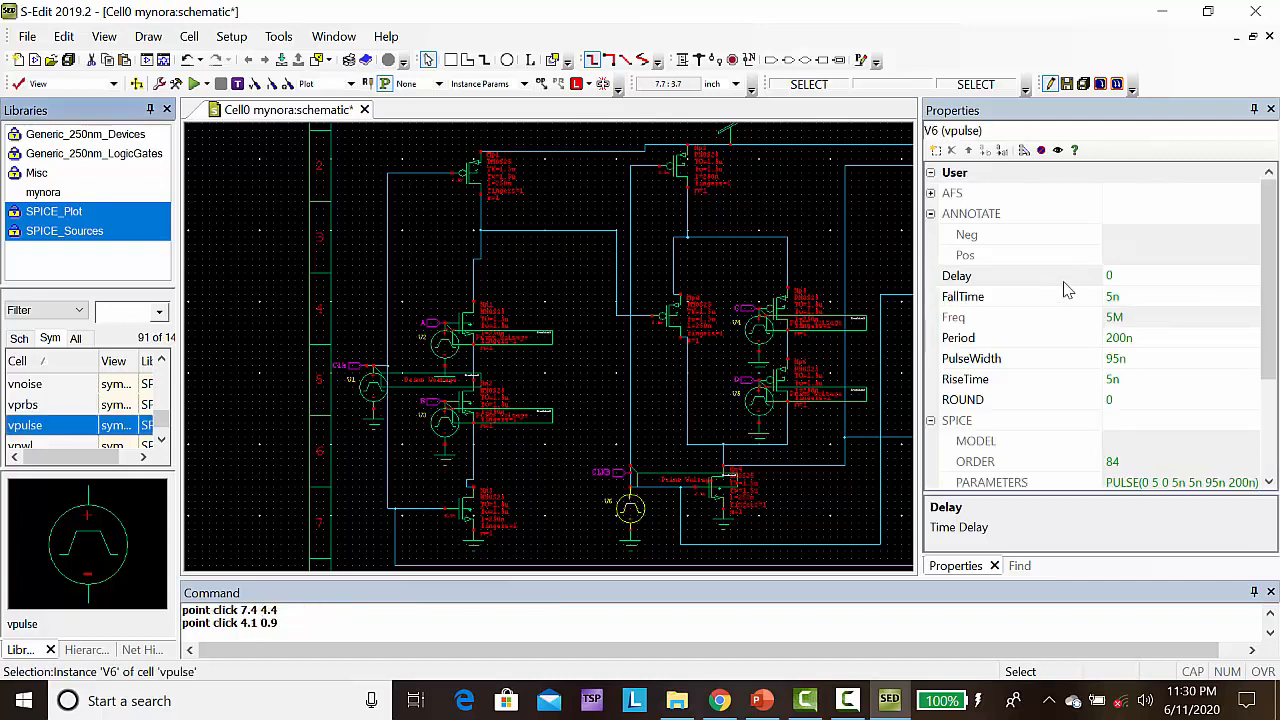
{"action": "left_click", "coordinate": [1114, 338]}
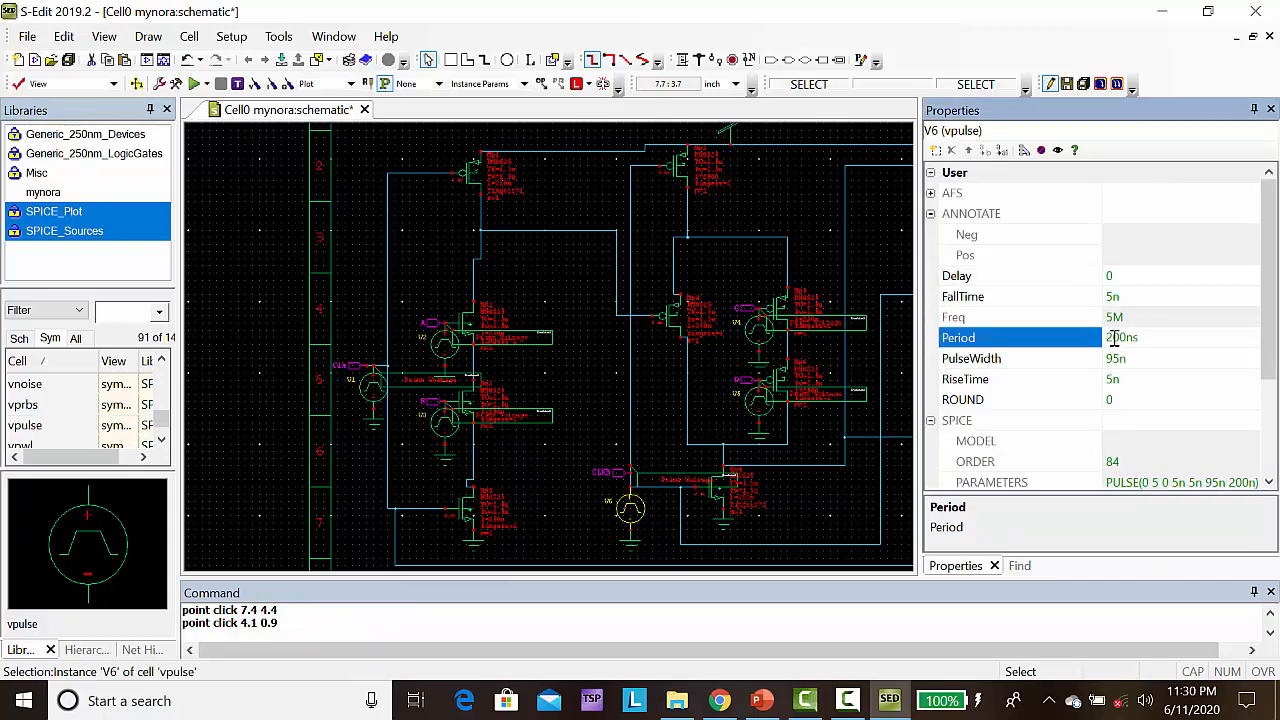
{"action": "type", "text": "1"}
{"action": "left_click", "coordinate": [1116, 278]}
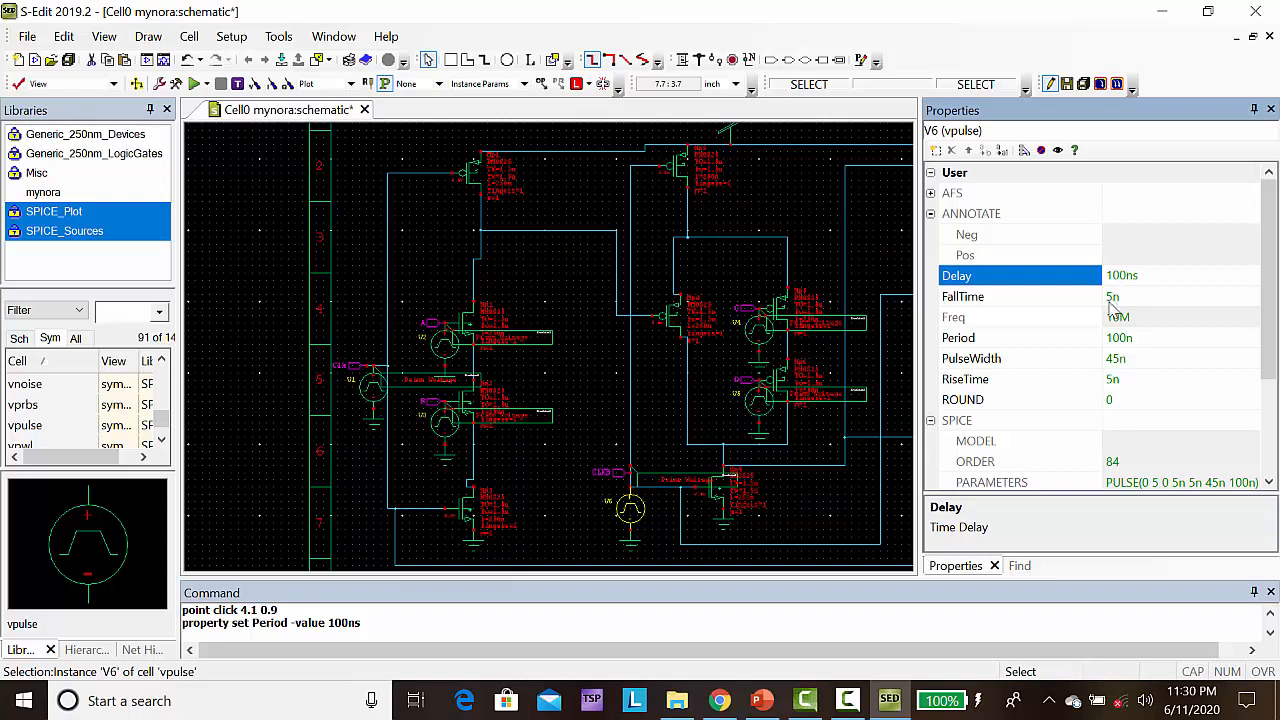
Replace the pulse width formula of the second-stage clock source with 35 ns
{"action": "double_click", "coordinate": [1119, 364]}
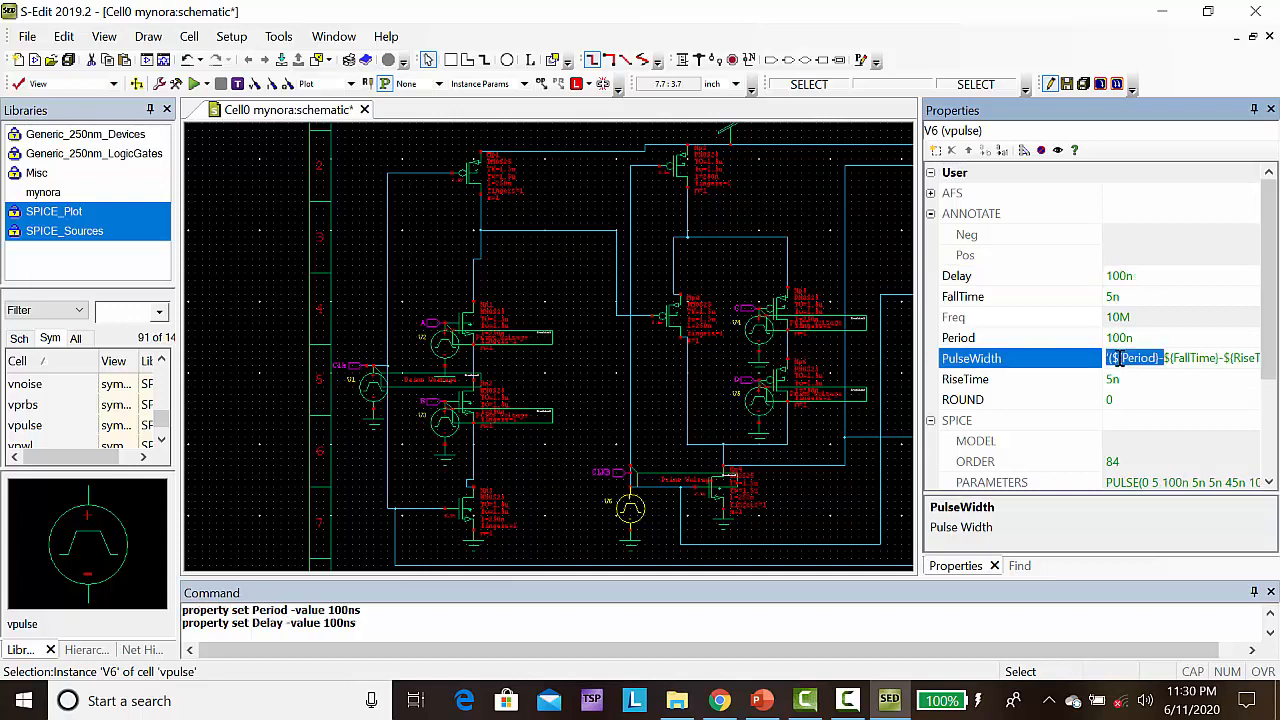
{"action": "key", "text": "Delete"}
{"action": "key", "text": "Delete"}
{"action": "key", "text": "Delete"}
{"action": "key", "text": "Delete"}
{"action": "key", "text": "Delete"}
{"action": "key", "text": "Delete"}
{"action": "key", "text": "Delete"}
{"action": "key", "text": "Delete"}
{"action": "key", "text": "Delete"}
{"action": "key", "text": "Delete"}
{"action": "key", "text": "Delete"}
{"action": "key", "text": "Delete"}
{"action": "key", "text": "Delete"}
{"action": "key", "text": "Delete"}
{"action": "key", "text": "Delete"}
{"action": "key", "text": "Delete"}
{"action": "key", "text": "Delete"}
{"action": "key", "text": "Delete"}
{"action": "key", "text": "Delete"}
{"action": "key", "text": "Delete"}
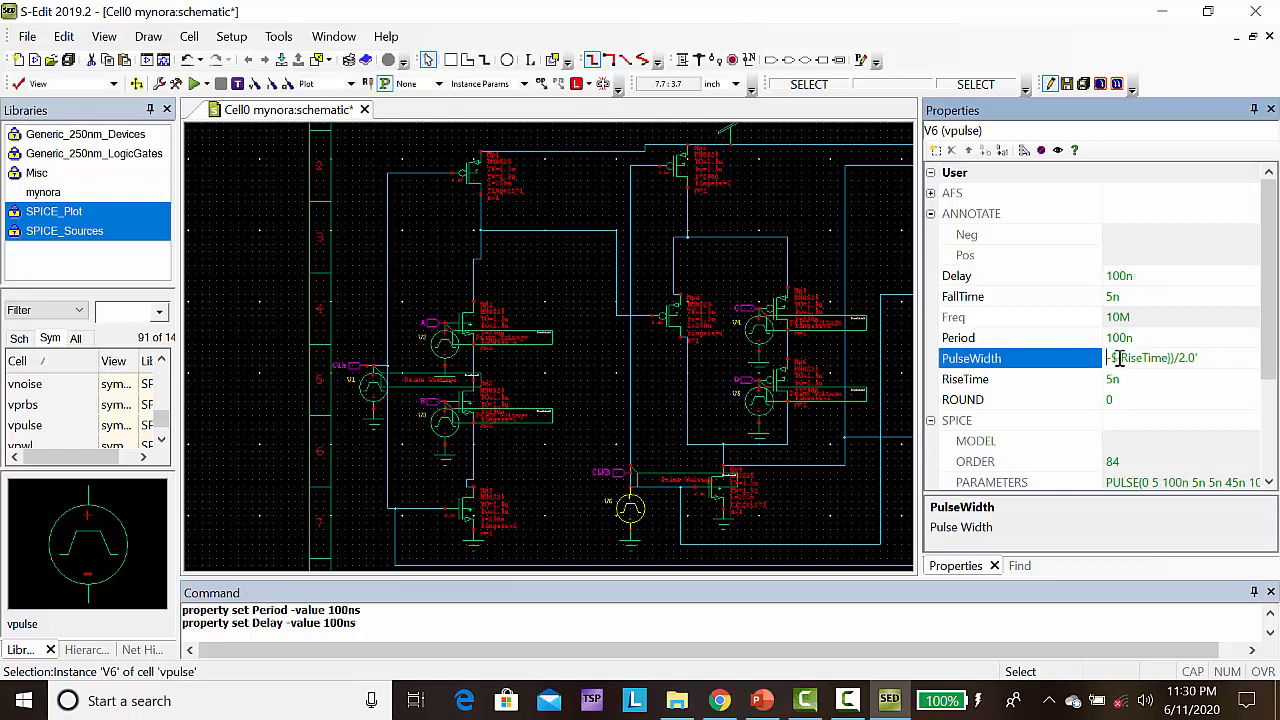
{"action": "type", "text": "35ns"}
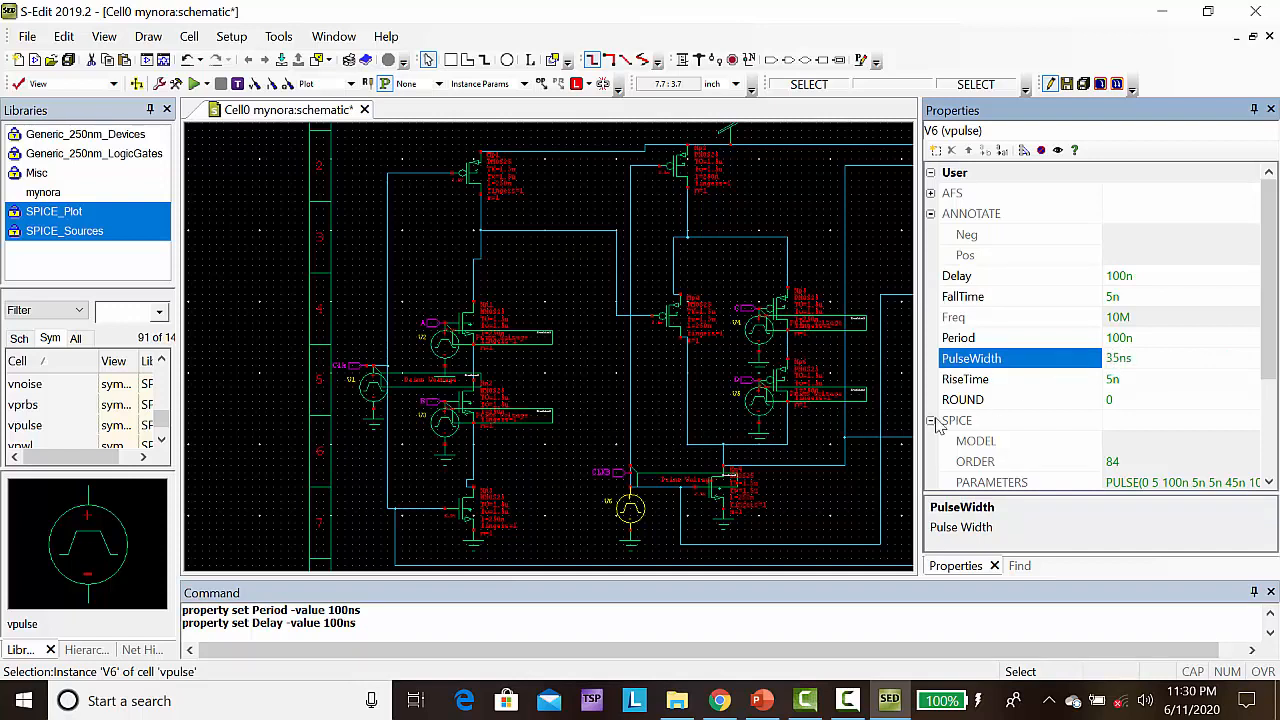
{"action": "key", "text": "Return"}
{"action": "left_click", "coordinate": [602, 390]}
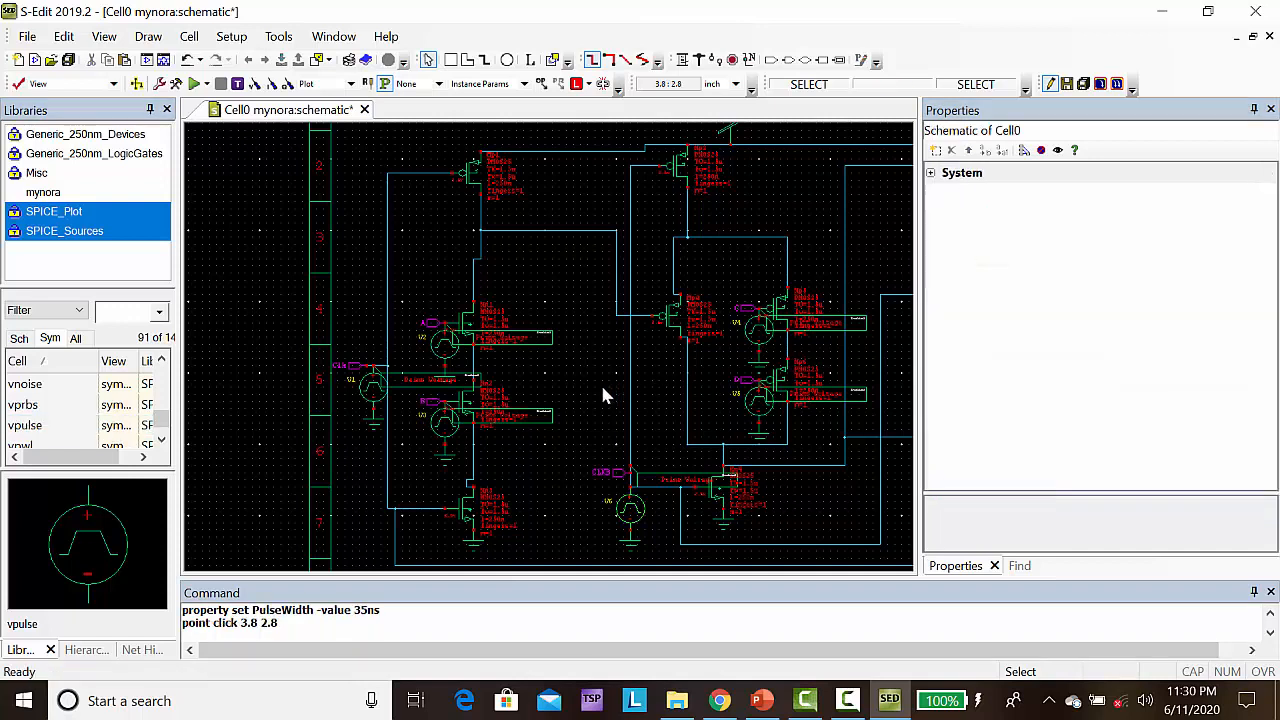
Enable transient analysis in the SPICE simulation setup with a stop time of 400n and a maximum time step of 4n
{"action": "left_click", "coordinate": [176, 85]}
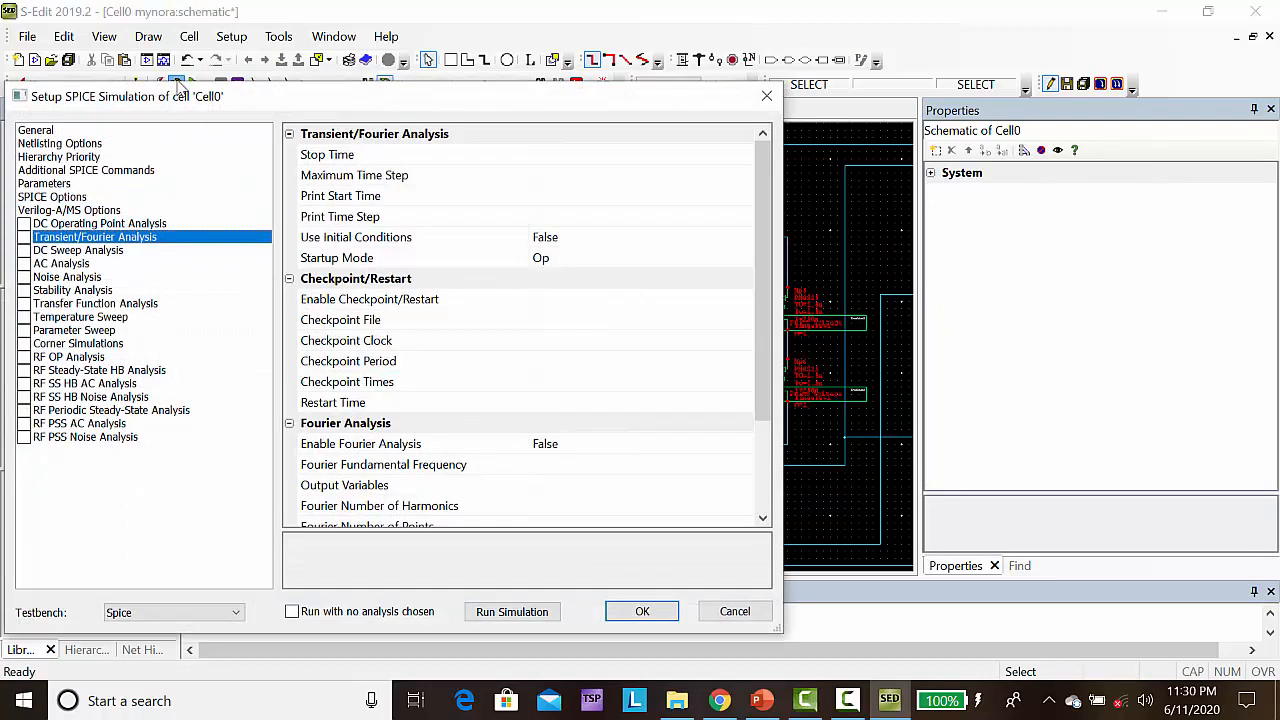
{"action": "left_click", "coordinate": [24, 240]}
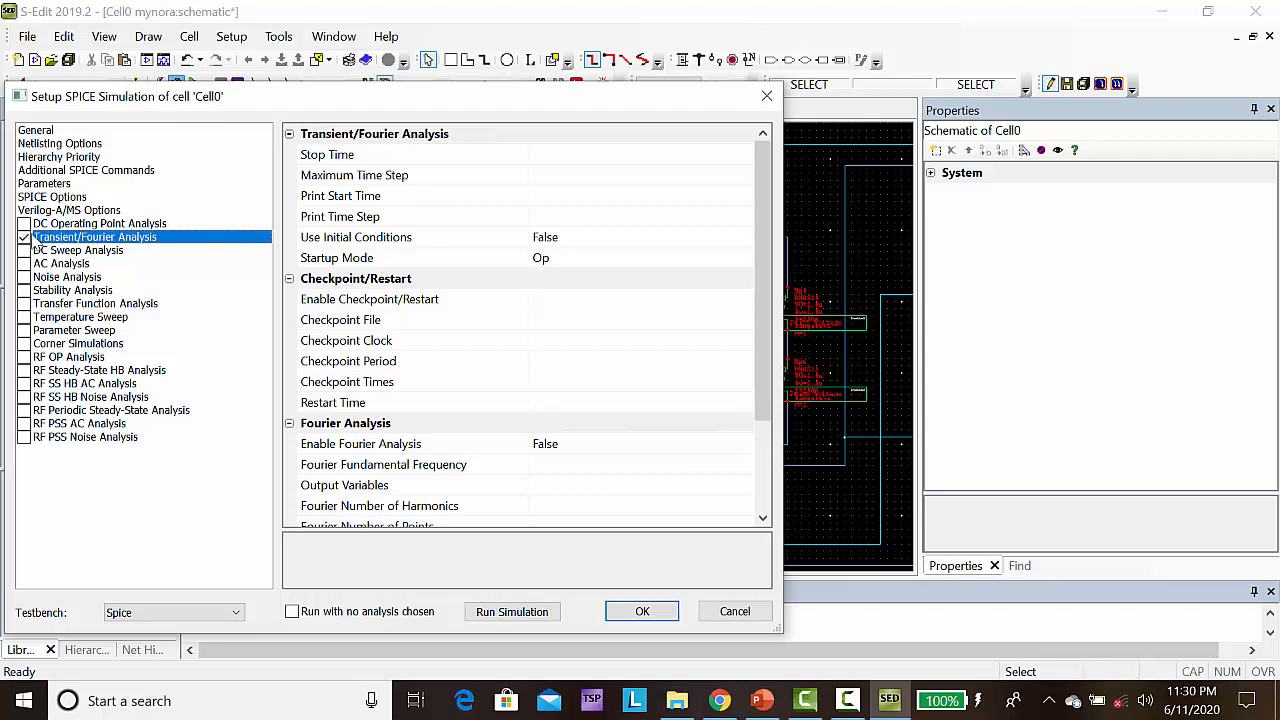
{"action": "left_click", "coordinate": [578, 154]}
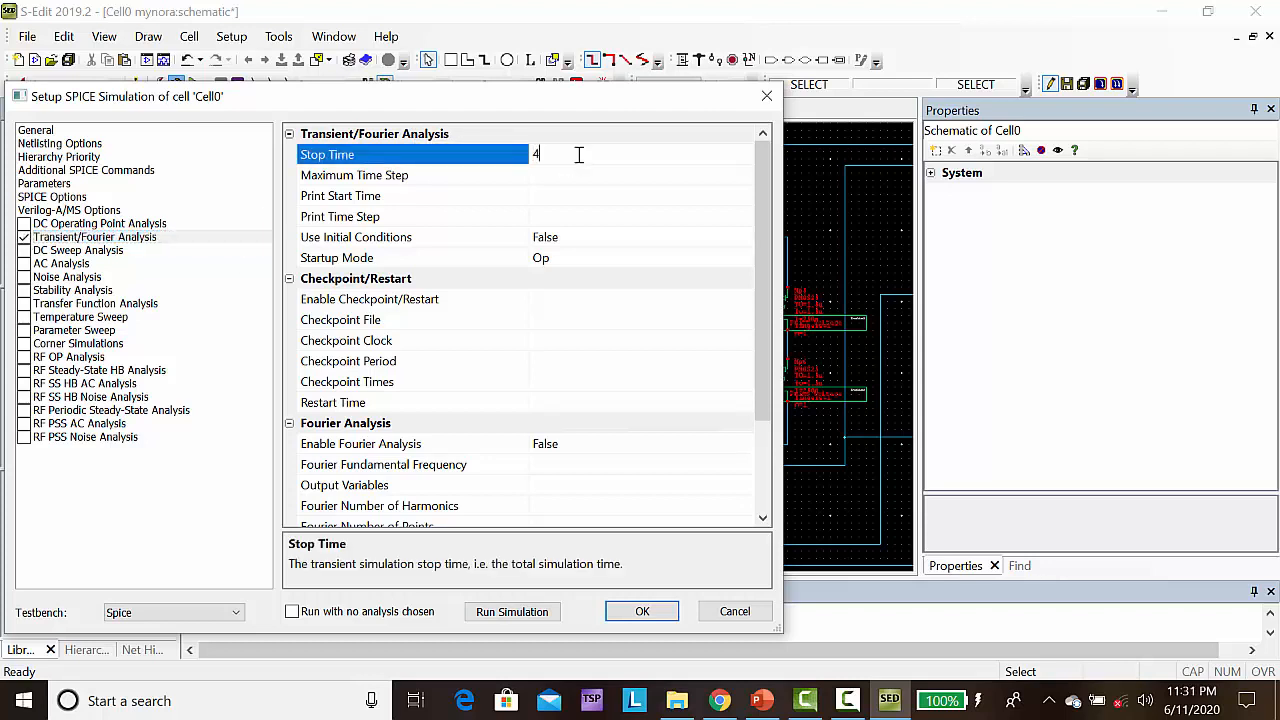
{"action": "type", "text": "400n"}
{"action": "left_click", "coordinate": [566, 177]}
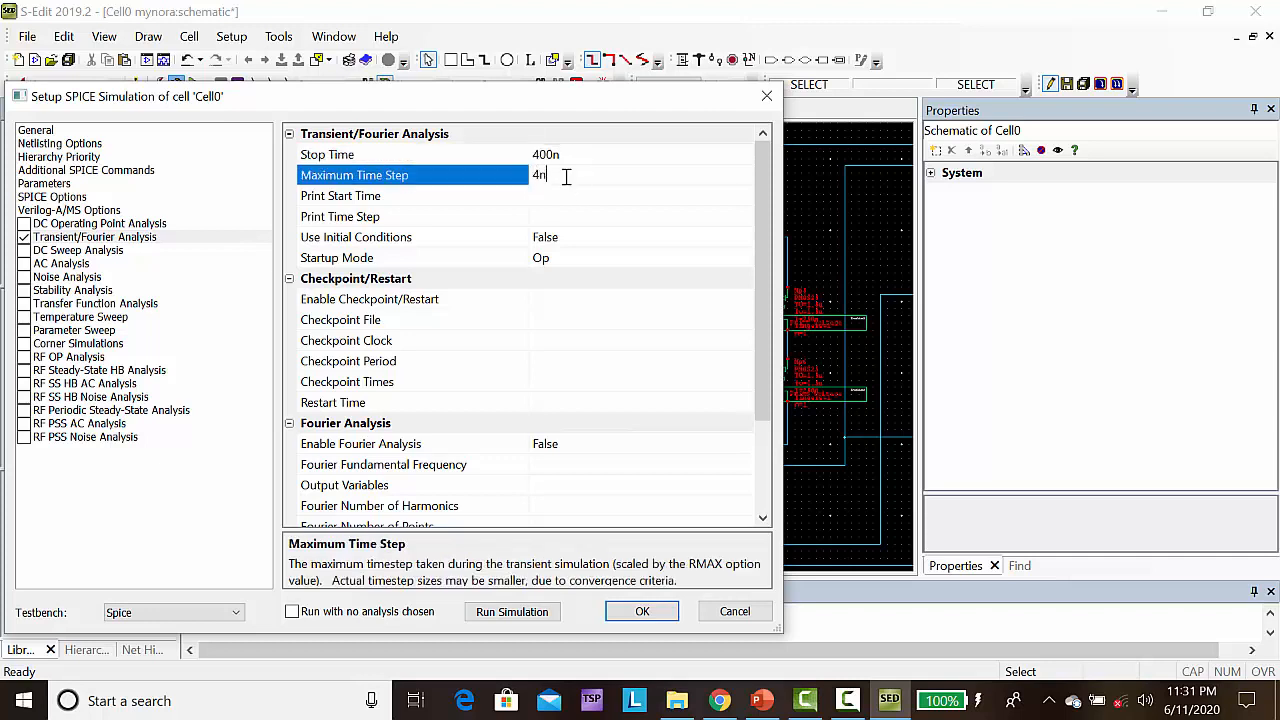
{"action": "type", "text": "4n"}
Load Generic_250nm.lib from TannerTools_v2019.2/Process/Generic_250nm/Models as the simulation's library file in the general settings
{"action": "left_click", "coordinate": [38, 133]}
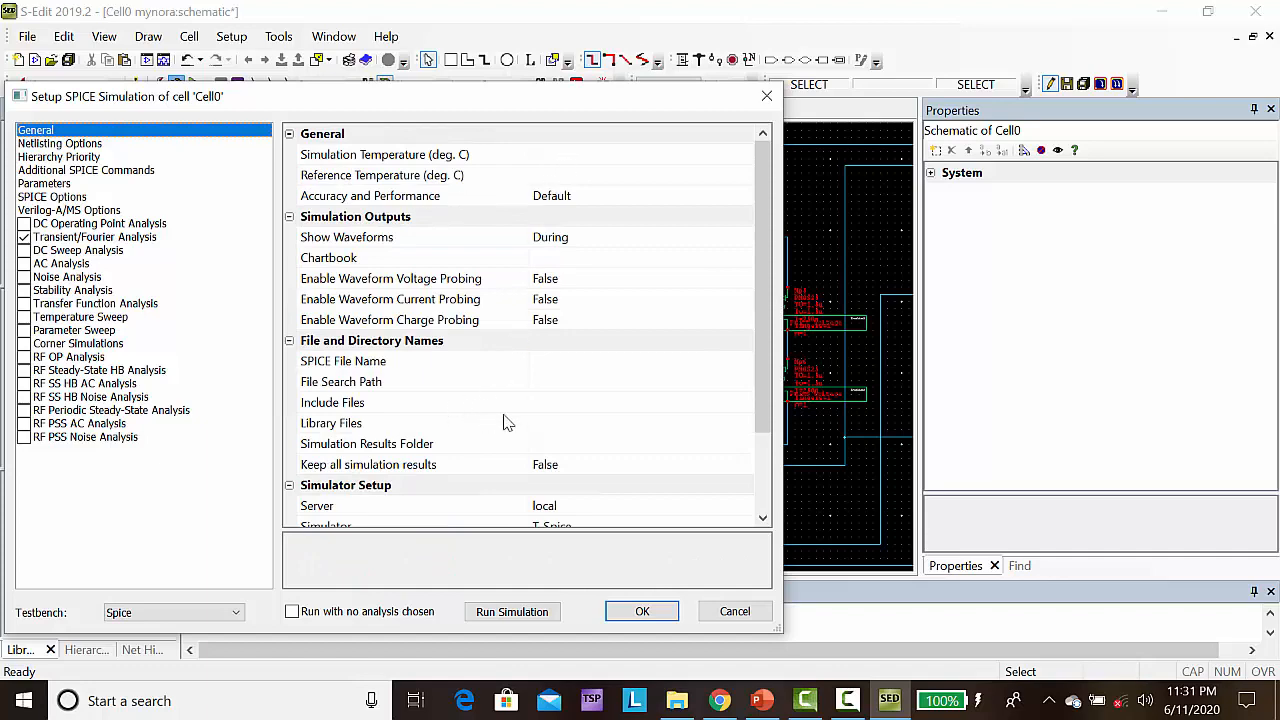
{"action": "left_click", "coordinate": [556, 423]}
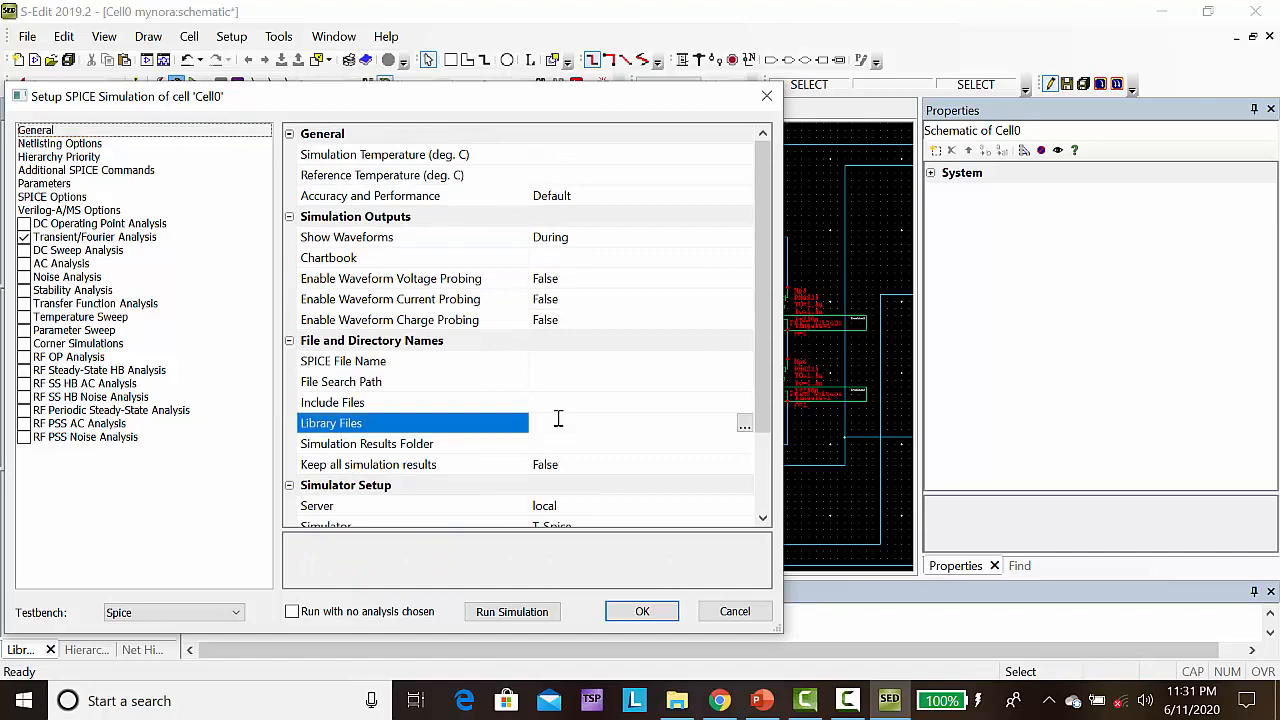
{"action": "left_click", "coordinate": [745, 425]}
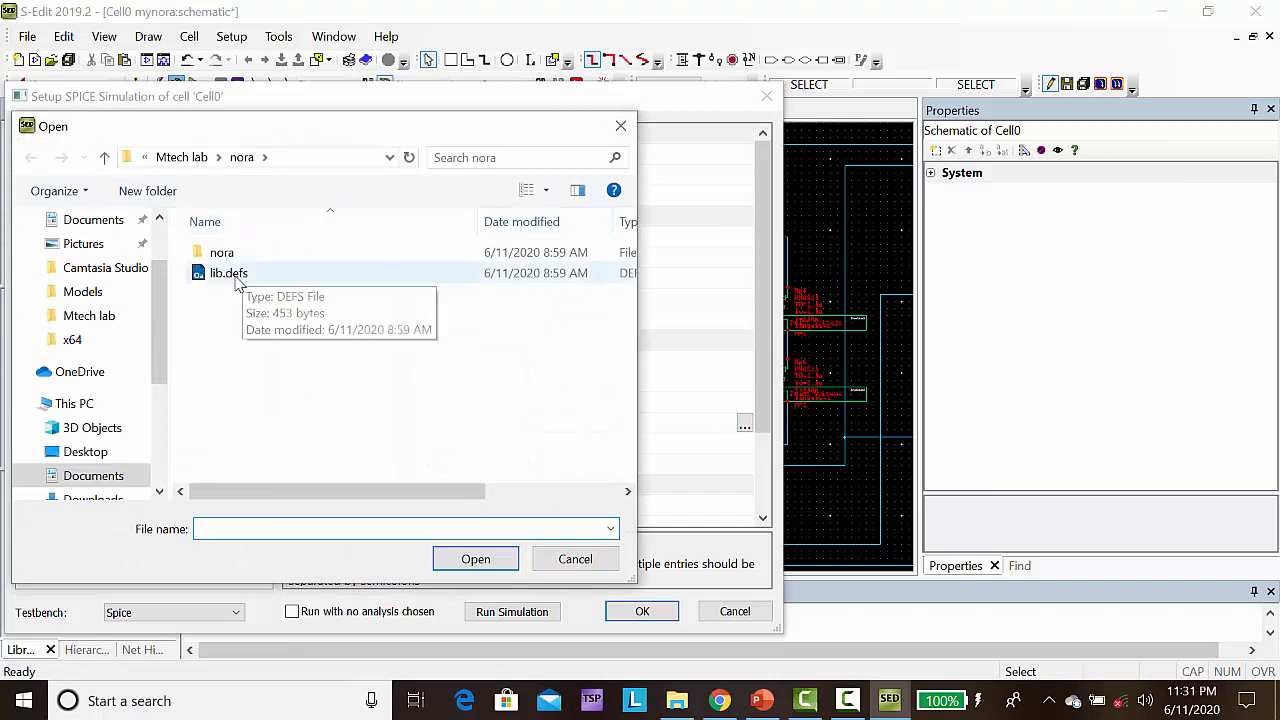
{"action": "left_click", "coordinate": [105, 160]}
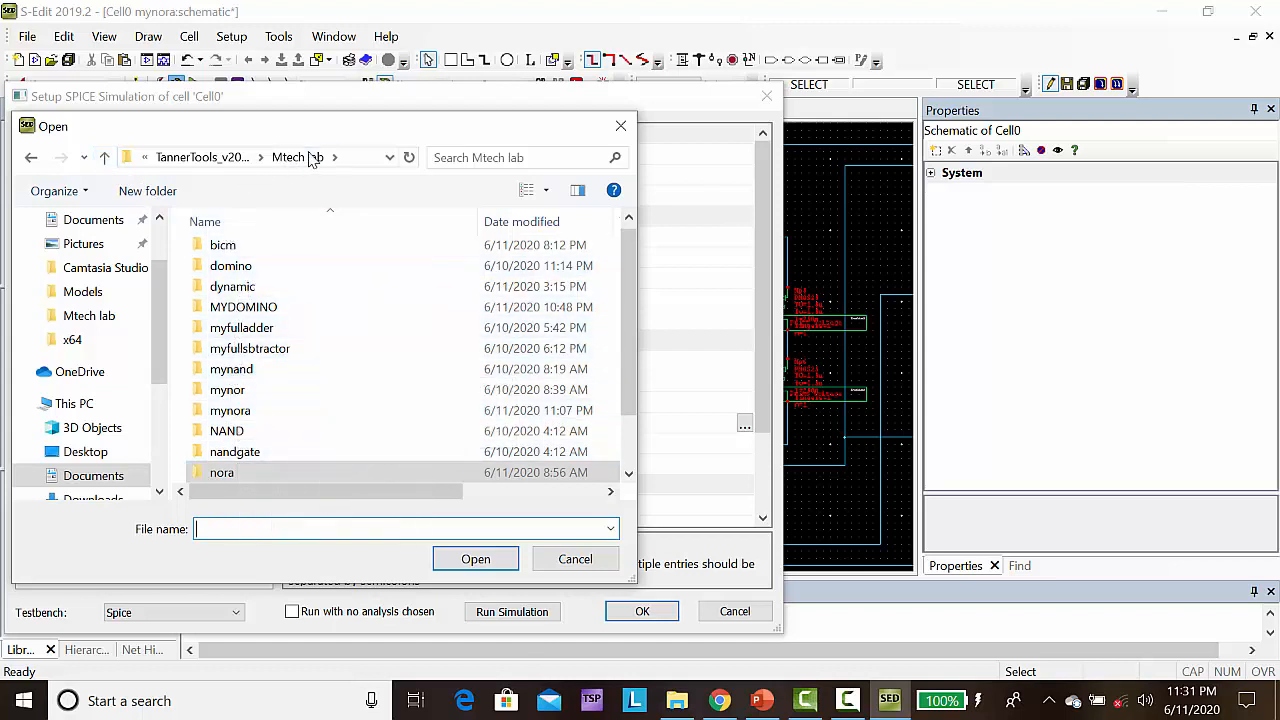
{"action": "left_click", "coordinate": [200, 157]}
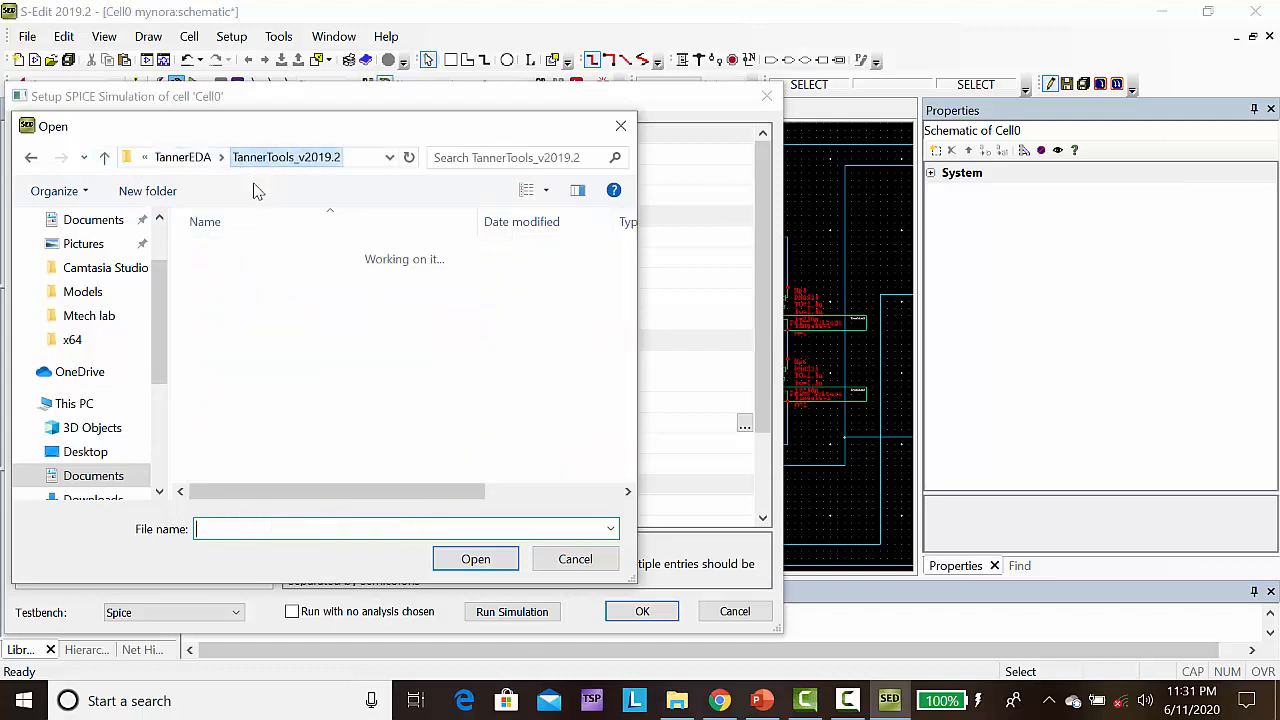
{"action": "left_click", "coordinate": [237, 463]}
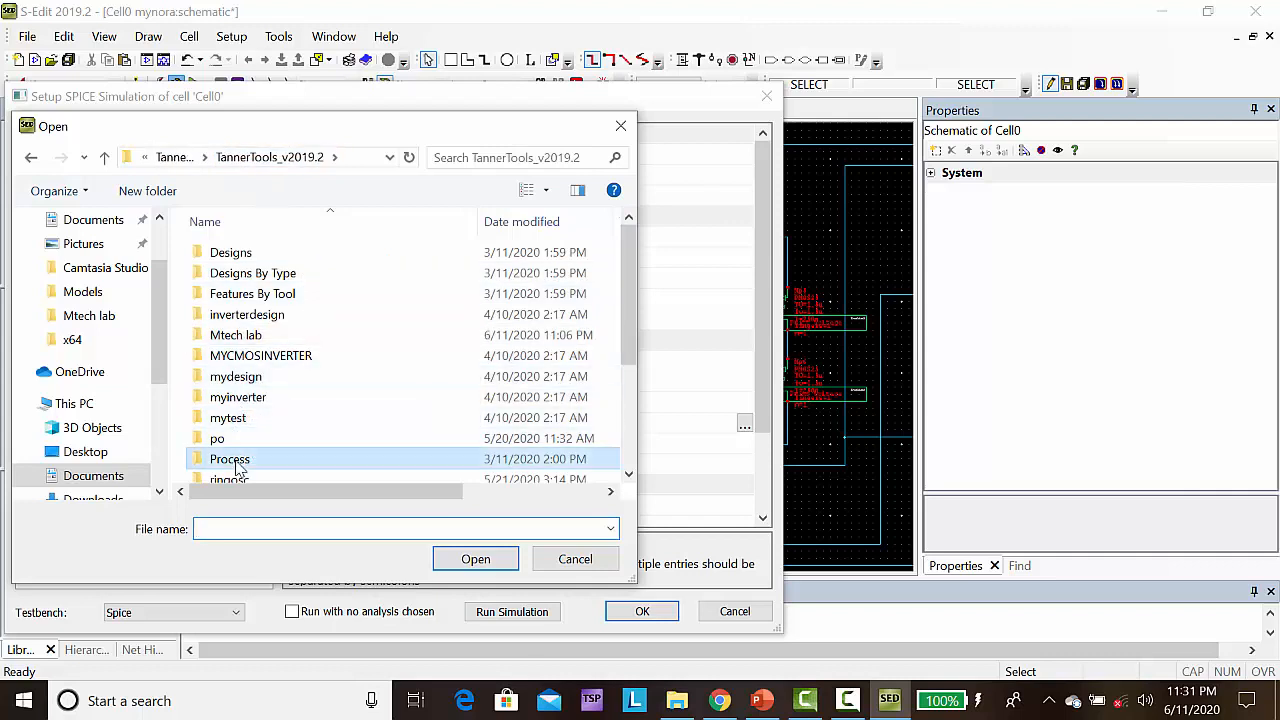
{"action": "double_click", "coordinate": [237, 466]}
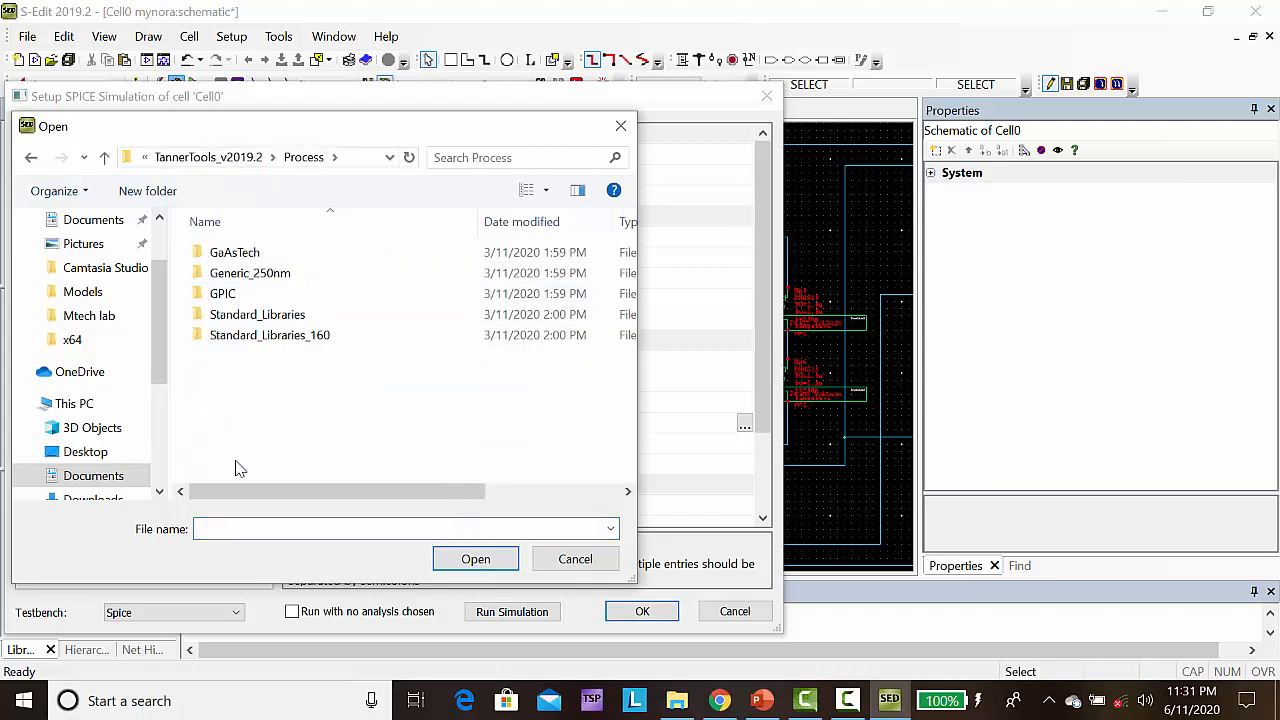
{"action": "double_click", "coordinate": [245, 275]}
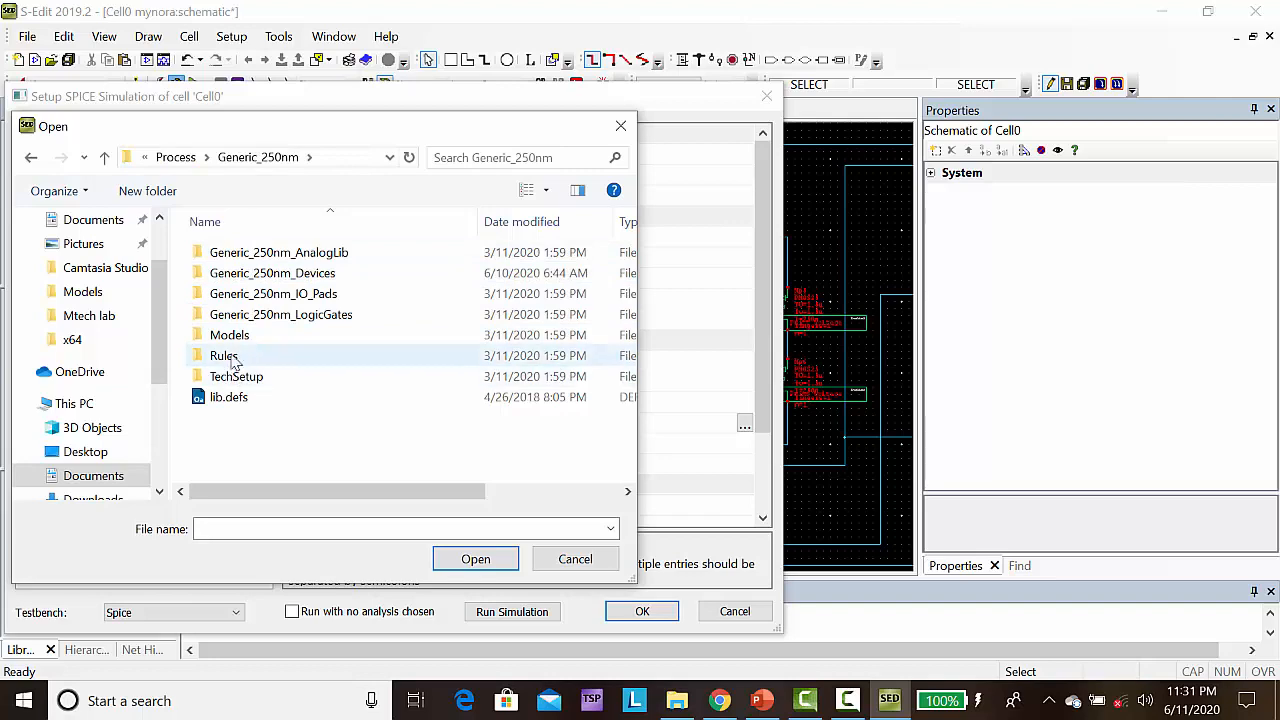
{"action": "double_click", "coordinate": [240, 338]}
{"action": "left_click", "coordinate": [255, 285]}
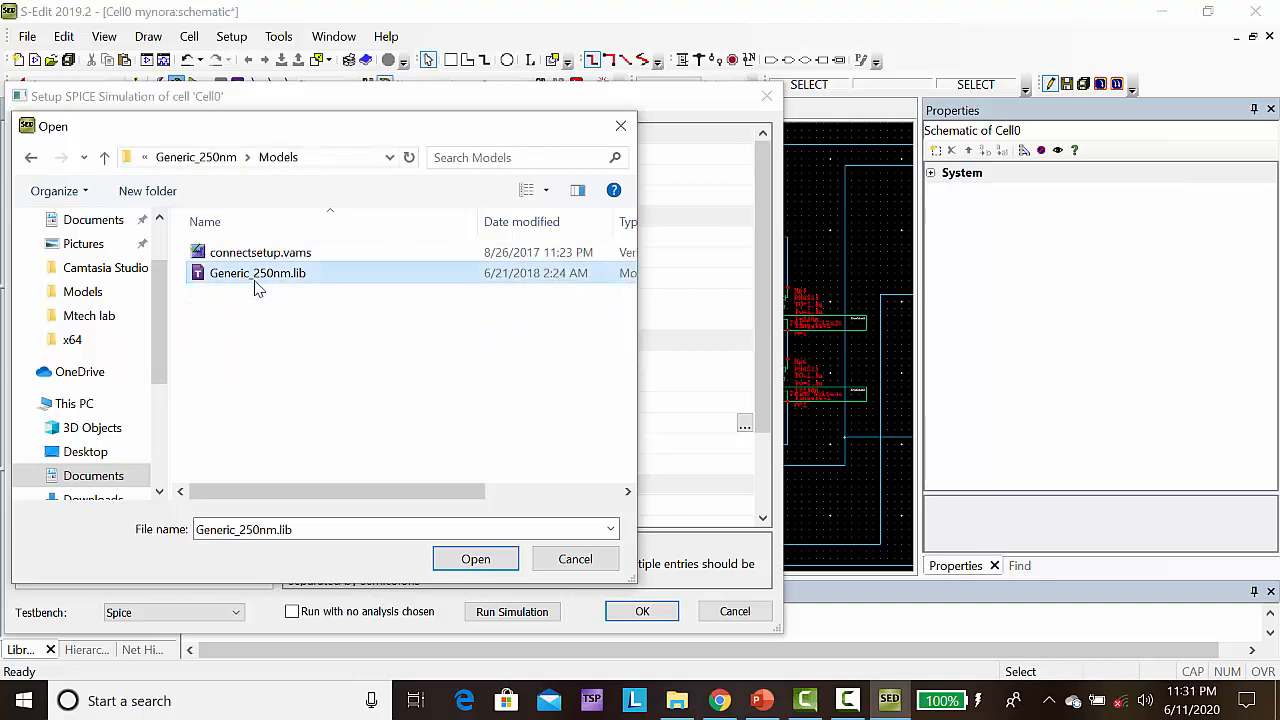
{"action": "left_click", "coordinate": [466, 559]}
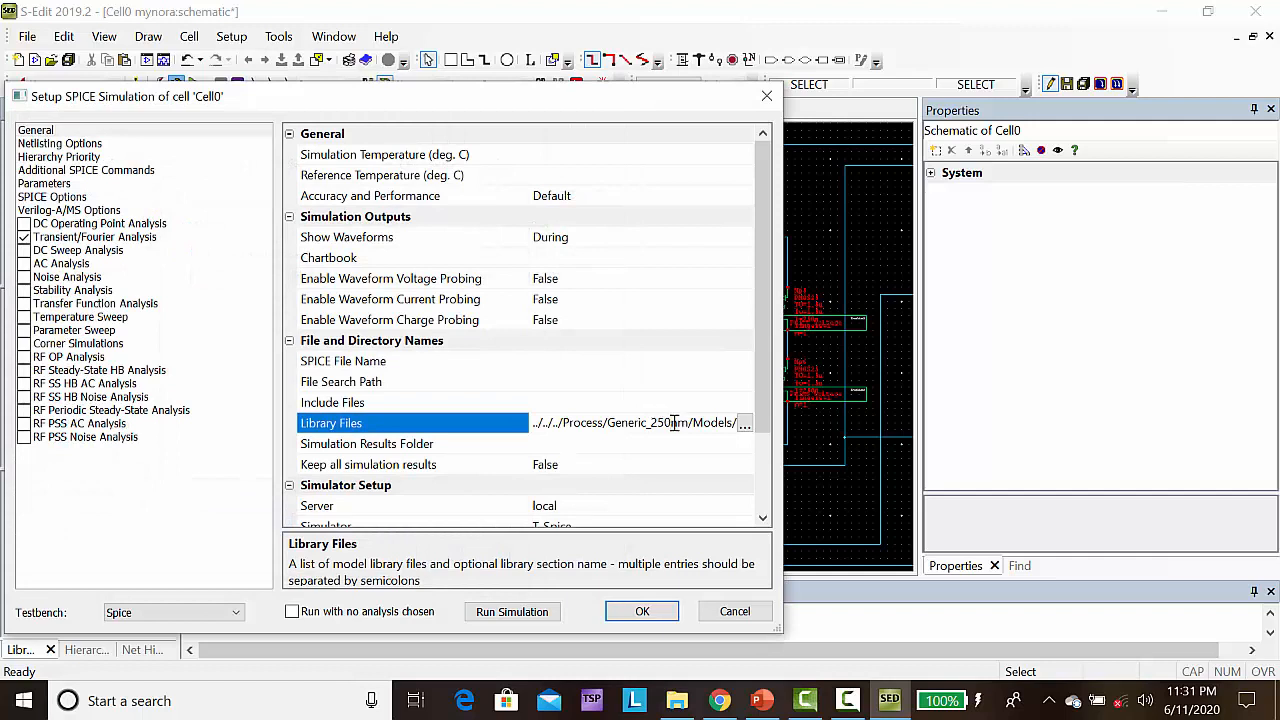
Append the library section name tt to the library file path and accept the simulation setup
{"action": "key", "text": "Right"}
{"action": "key", "text": "Right"}
{"action": "key", "text": "Right"}
{"action": "key", "text": "Right"}
{"action": "key", "text": "Right"}
{"action": "key", "text": "Right"}
{"action": "key", "text": "Right"}
{"action": "key", "text": "Right"}
{"action": "key", "text": "Right"}
{"action": "key", "text": "Right"}
{"action": "key", "text": "Right"}
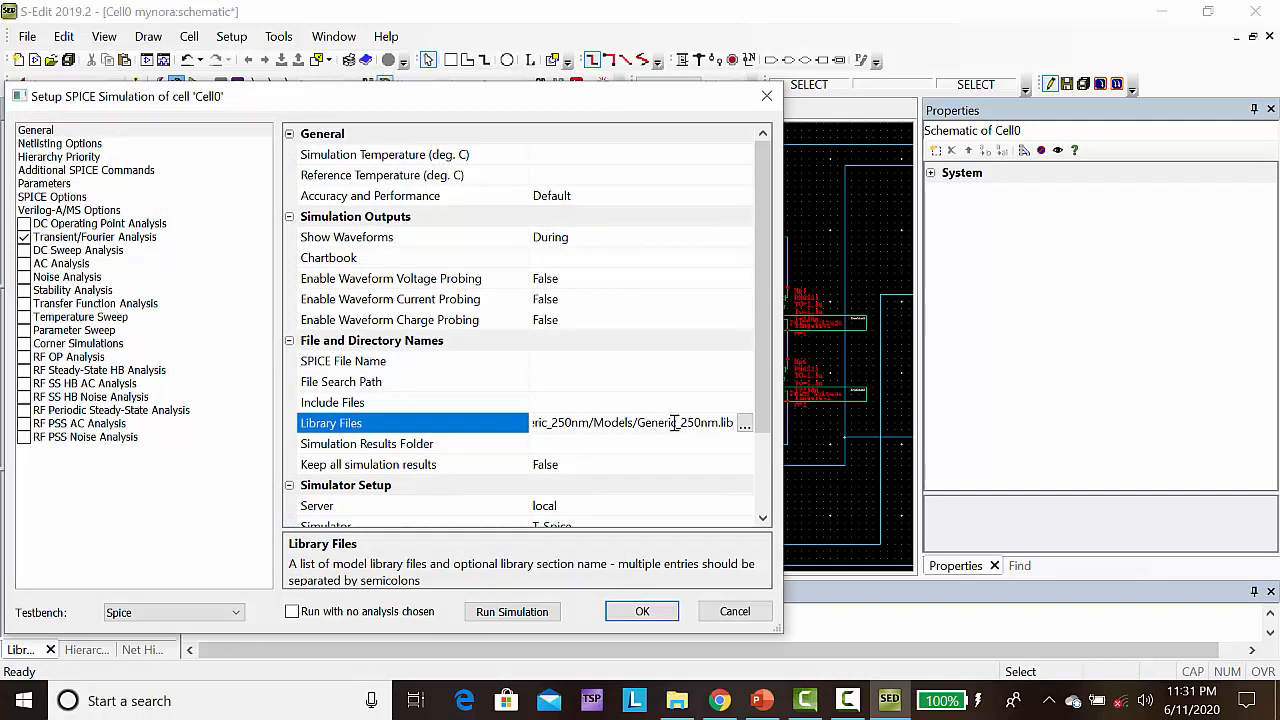
{"action": "type", "text": "tt"}
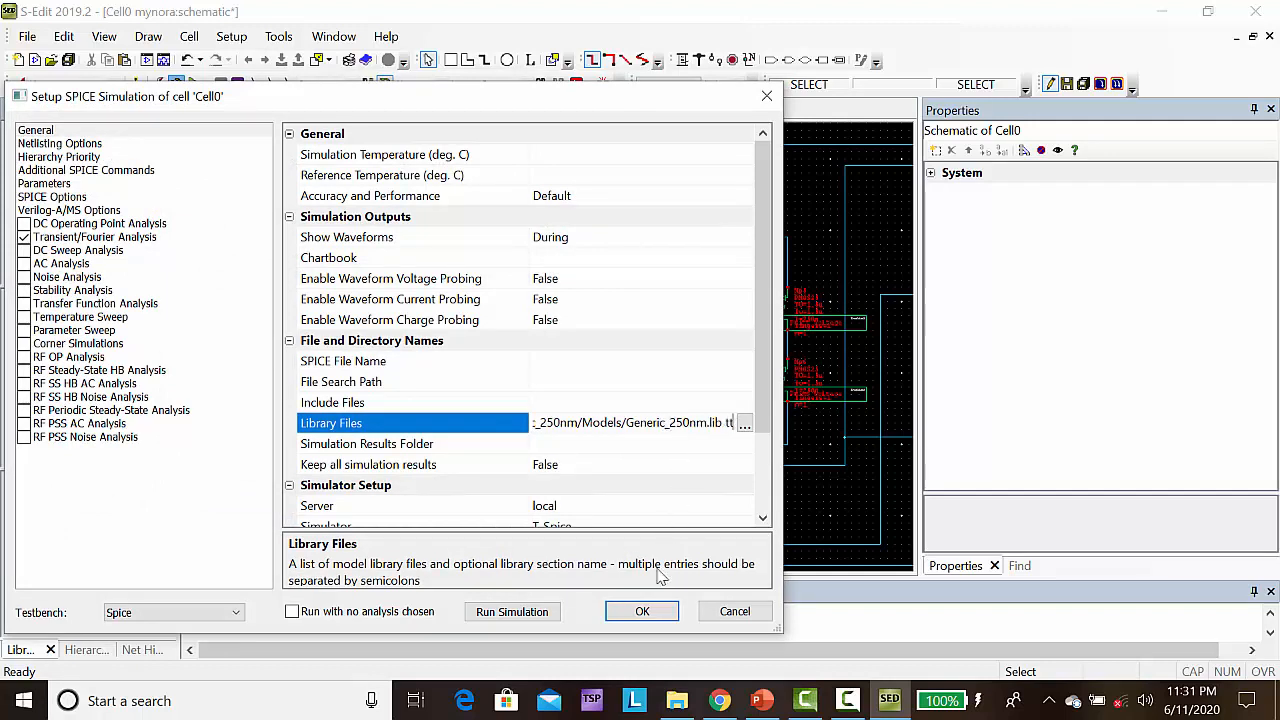
{"action": "left_click", "coordinate": [623, 611]}
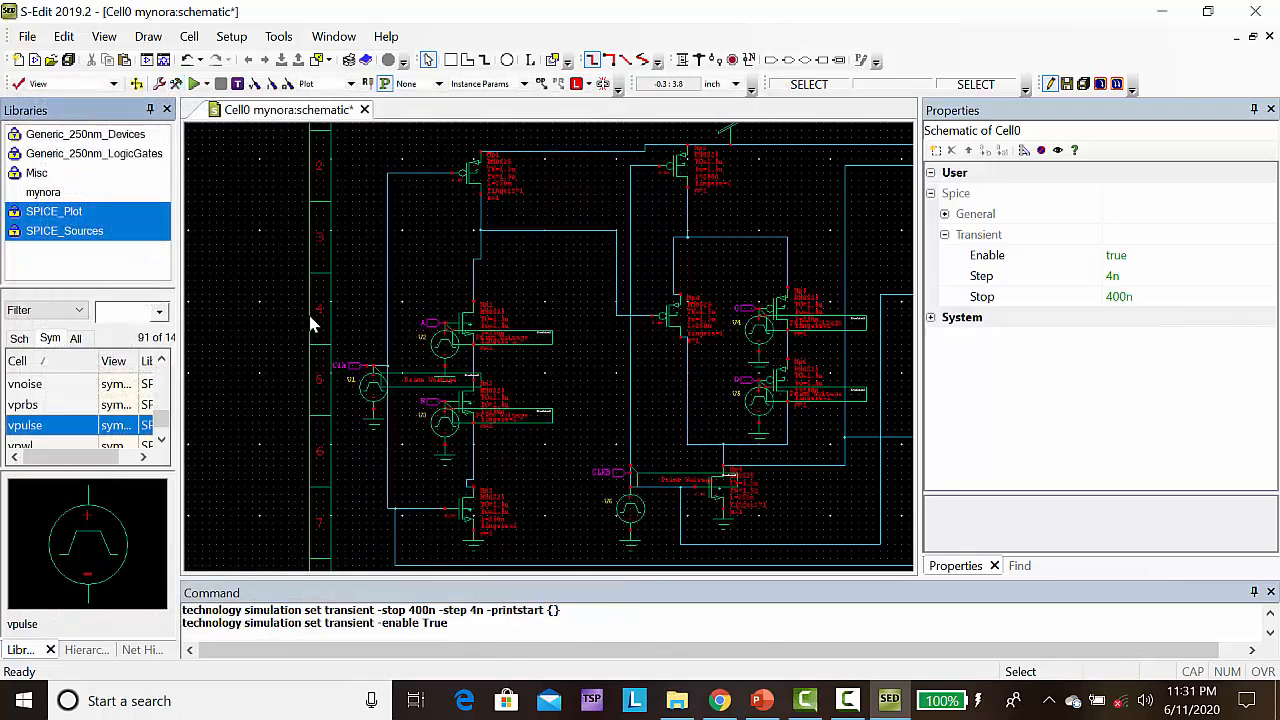
Run the transient simulation and select the D voltage trace in the waveform chart
{"action": "left_click", "coordinate": [194, 84]}
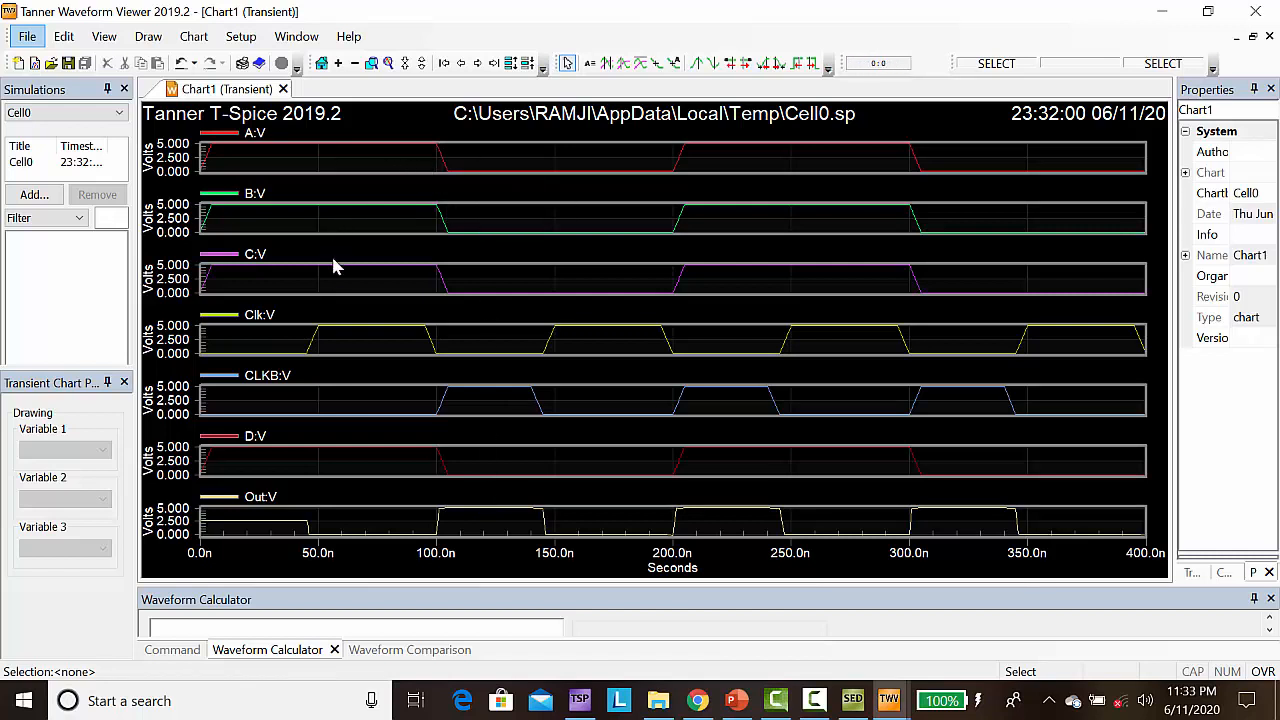
{"action": "left_click", "coordinate": [306, 451]}
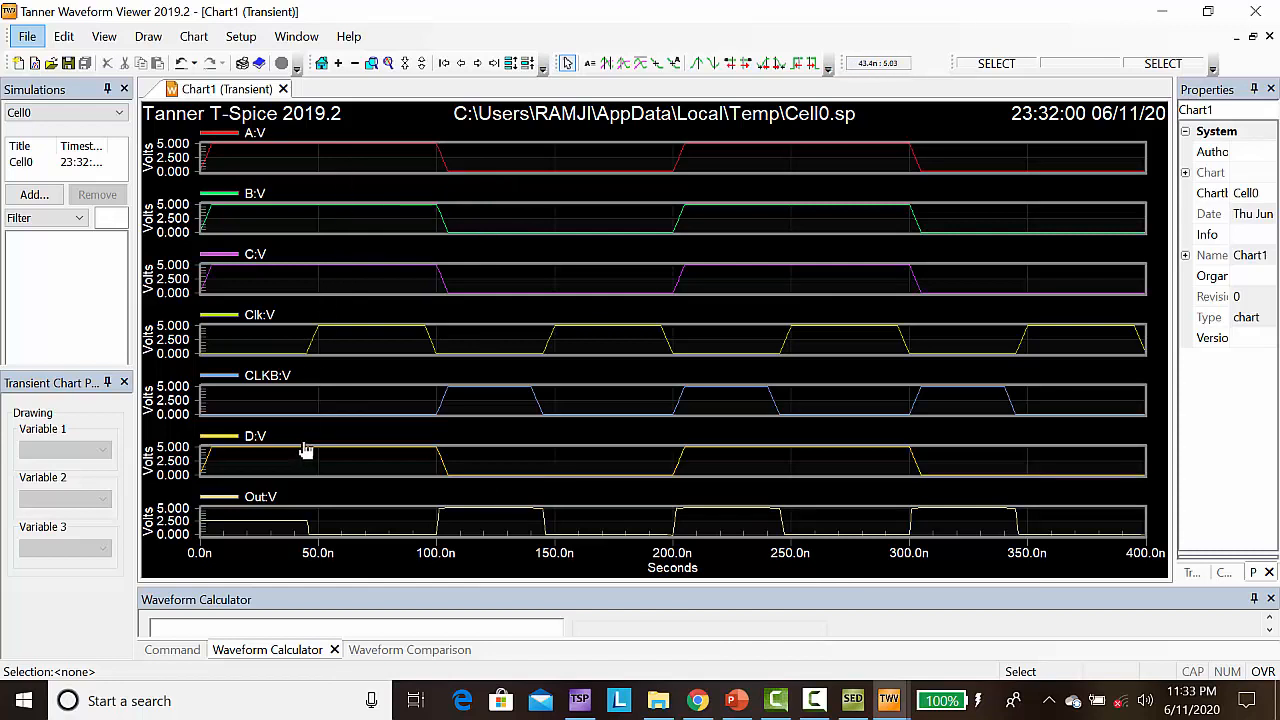